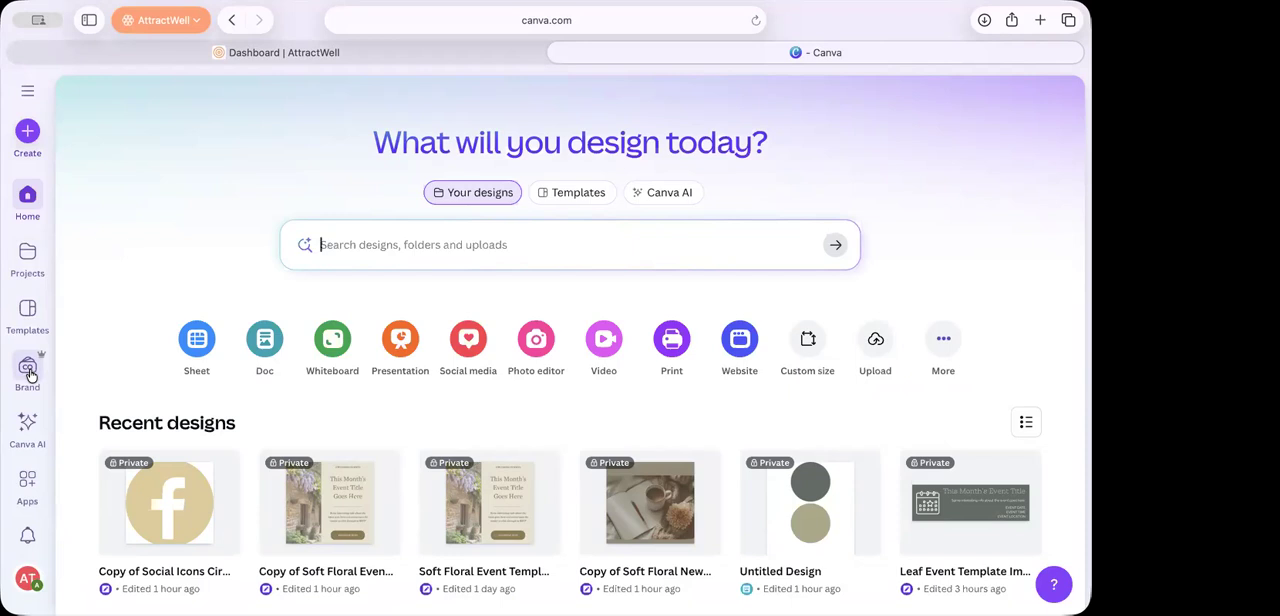
Step: Open the brand kit with the line-art logo and review its logos, color palette and fonts
{"action": "left_click", "coordinate": [28, 370]}
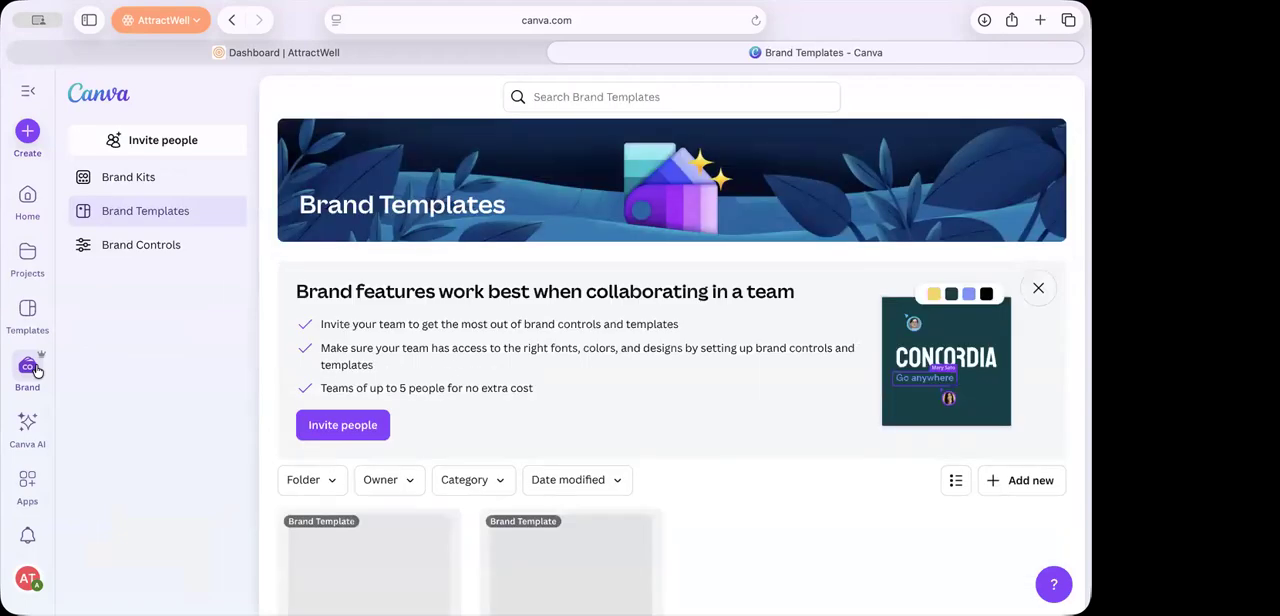
{"action": "scroll", "coordinate": [514, 390], "scroll_direction": "down", "scroll_amount": 2}
{"action": "scroll", "coordinate": [514, 390], "scroll_direction": "down", "scroll_amount": 1}
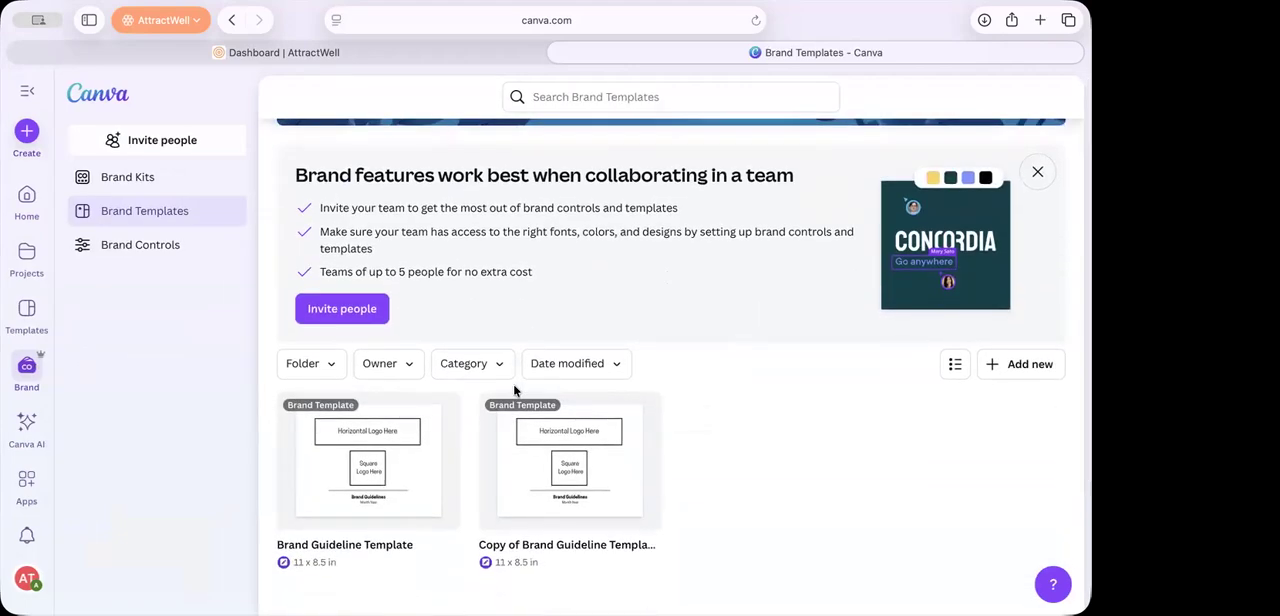
{"action": "left_click", "coordinate": [153, 177]}
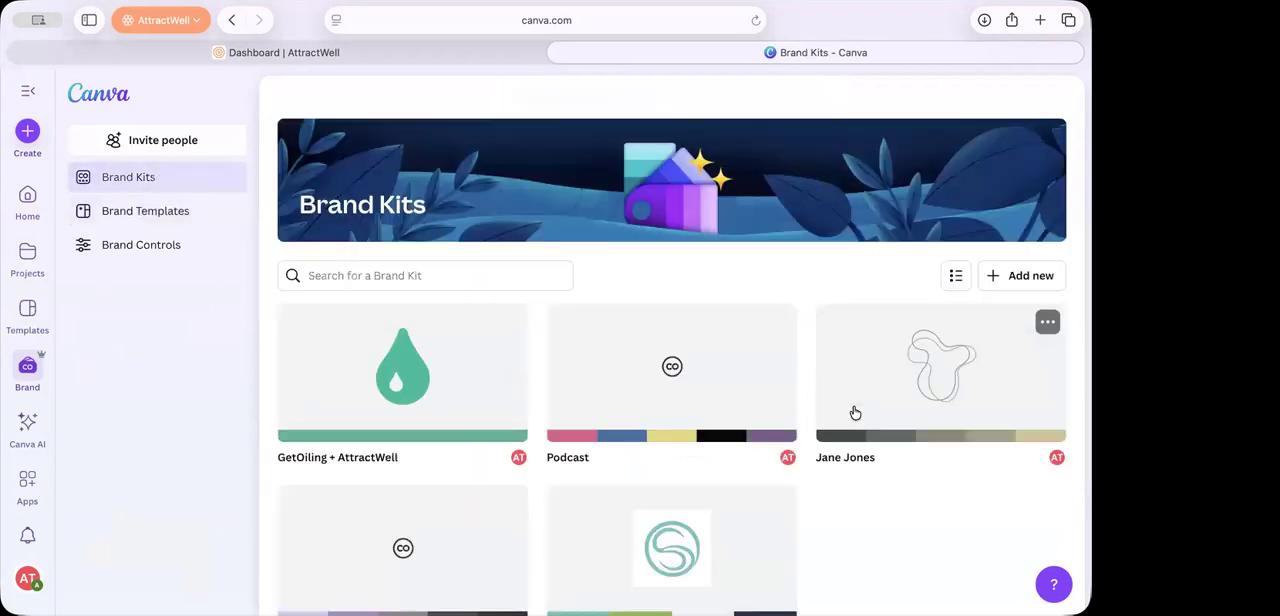
{"action": "left_click", "coordinate": [905, 403]}
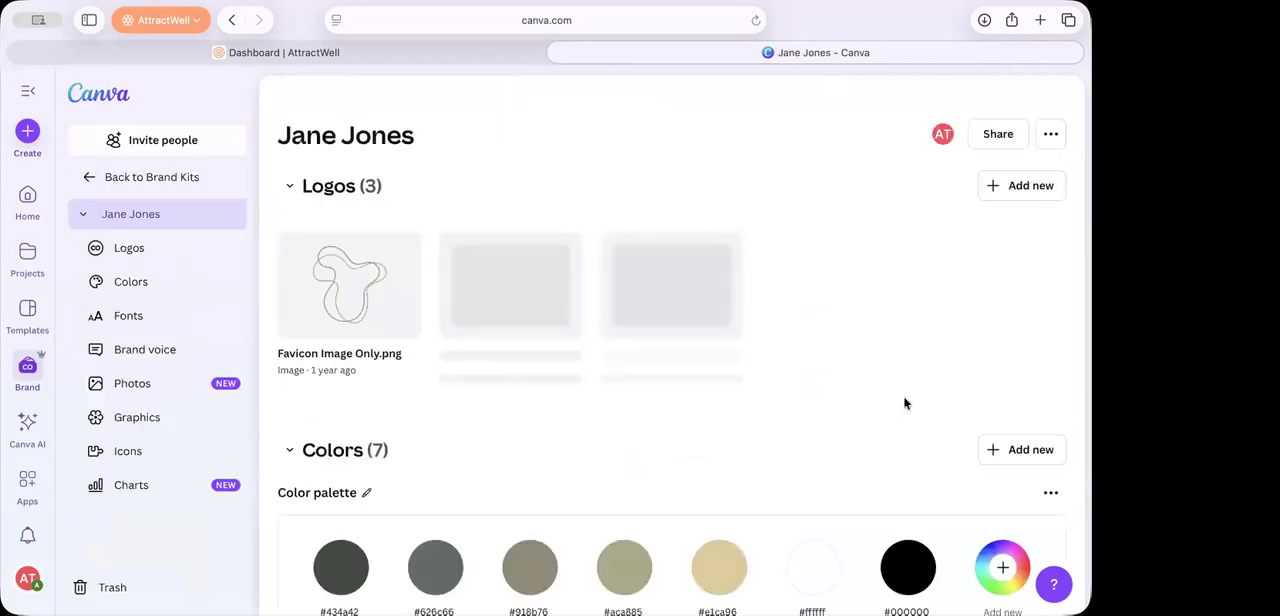
{"action": "scroll", "coordinate": [905, 403], "scroll_direction": "down", "scroll_amount": 5}
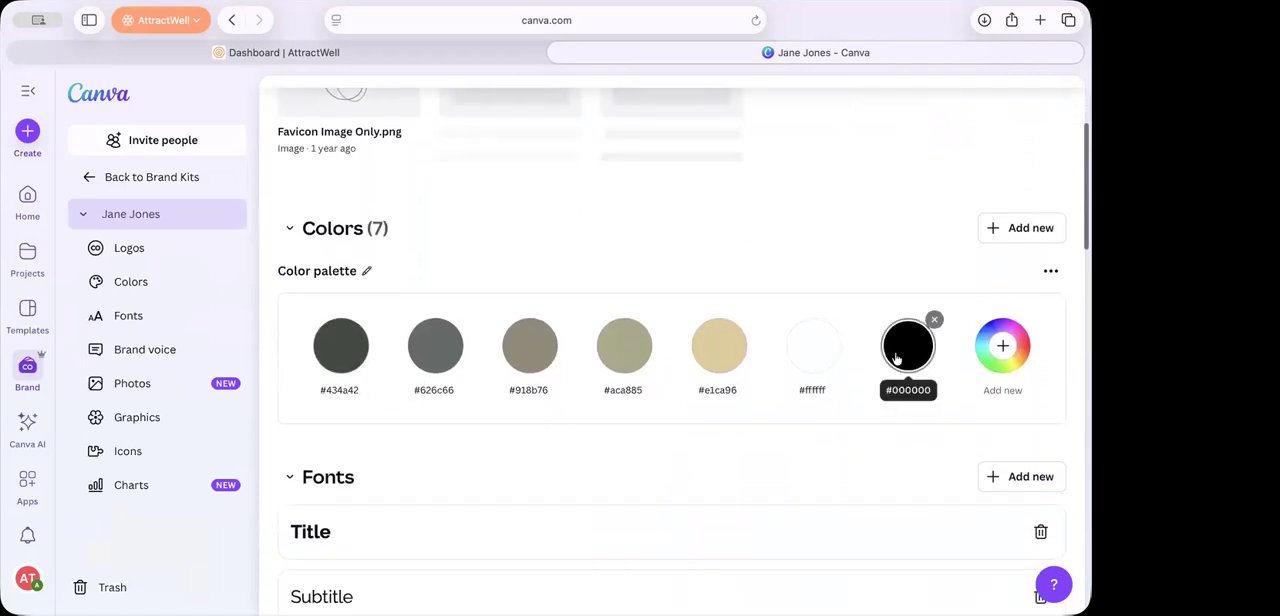
{"action": "scroll", "coordinate": [481, 370], "scroll_direction": "up", "scroll_amount": 5}
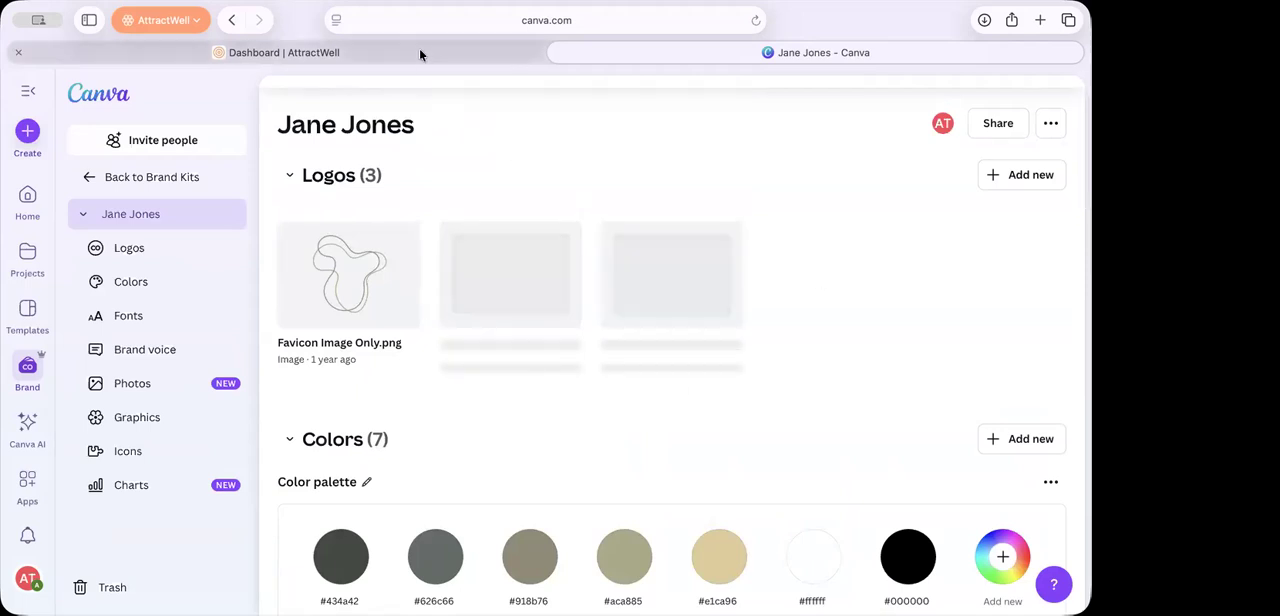
{"action": "scroll", "coordinate": [605, 361], "scroll_direction": "down", "scroll_amount": 3}
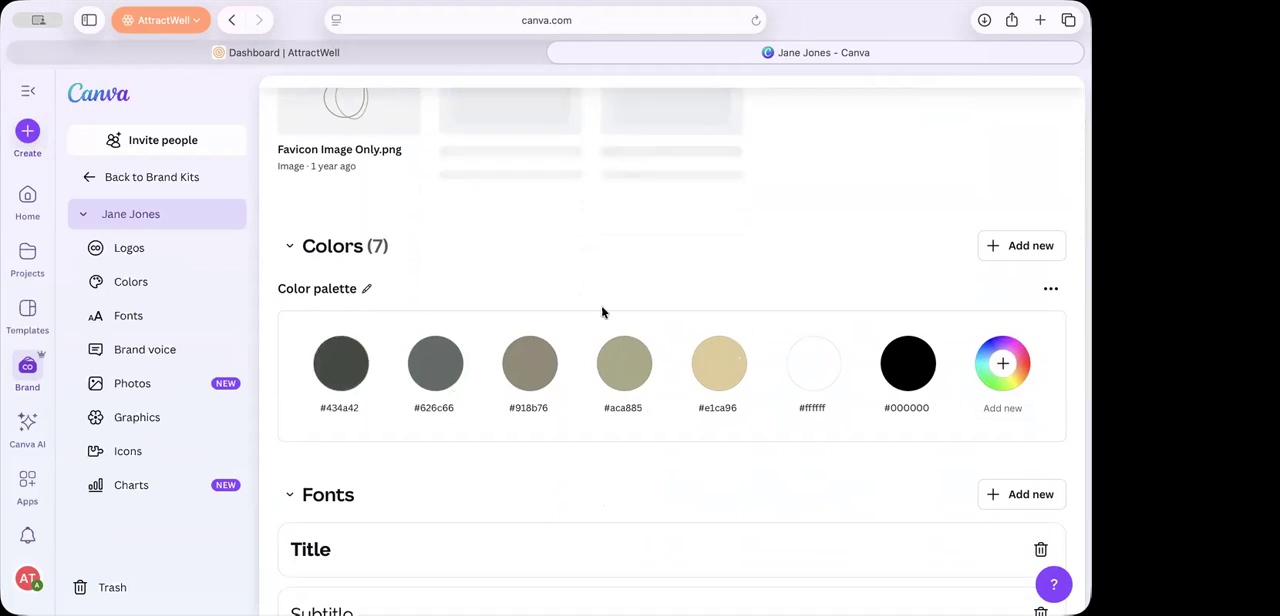
Step: Start a blank presentation from the Canva home page in a new browser tab
{"action": "key", "text": "super+t"}
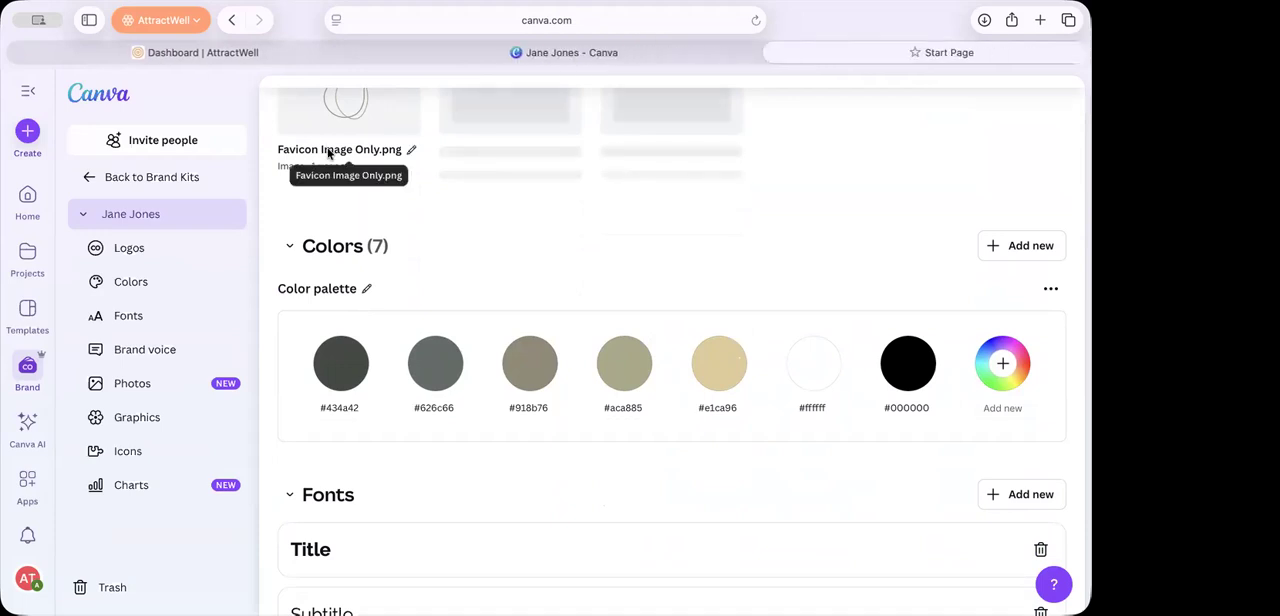
{"action": "left_click", "coordinate": [520, 346]}
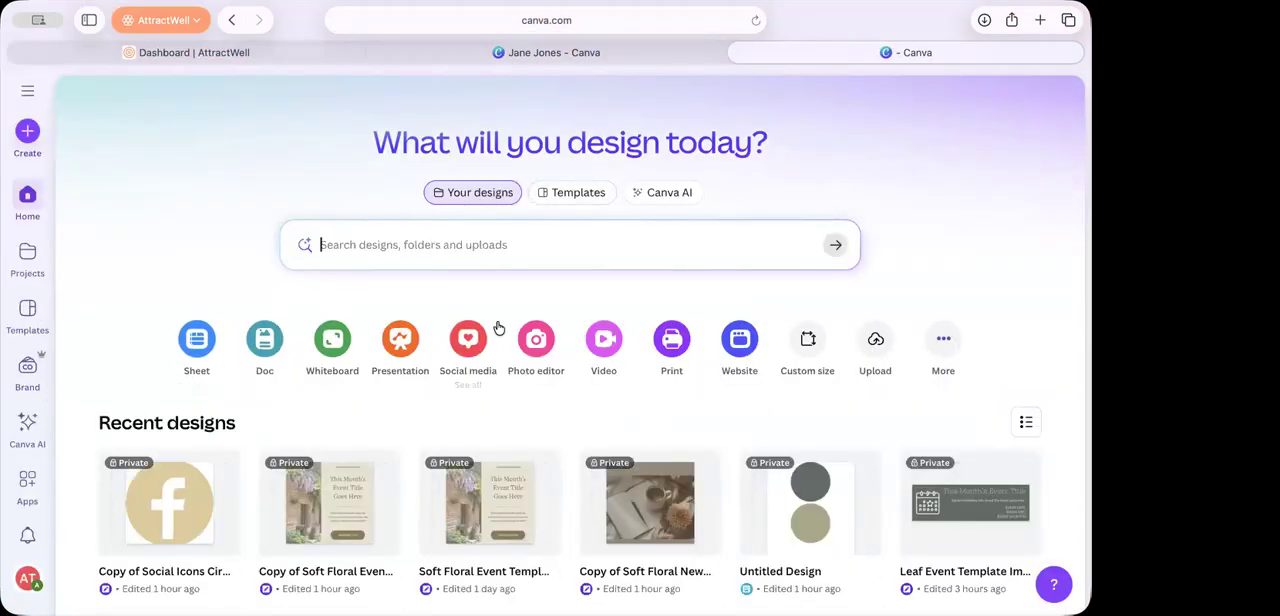
{"action": "left_click", "coordinate": [402, 345]}
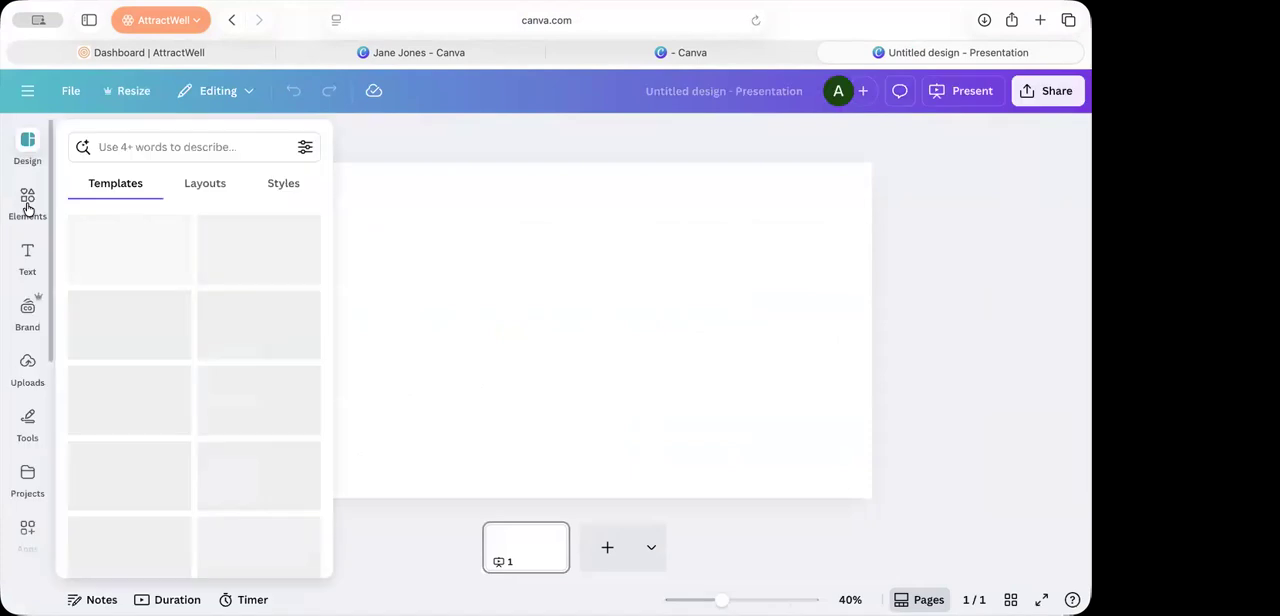
Step: Add seven circle shapes to the blank slide
{"action": "left_click", "coordinate": [27, 205]}
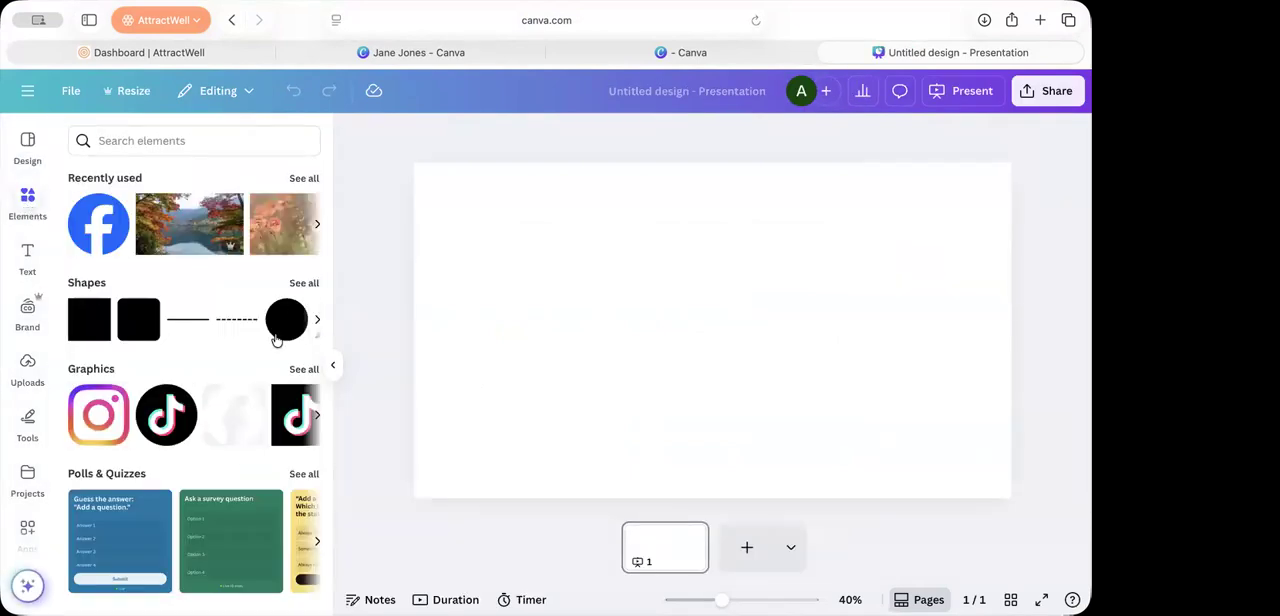
{"action": "left_click", "coordinate": [286, 330]}
{"action": "left_click", "coordinate": [286, 336]}
{"action": "left_click", "coordinate": [286, 336]}
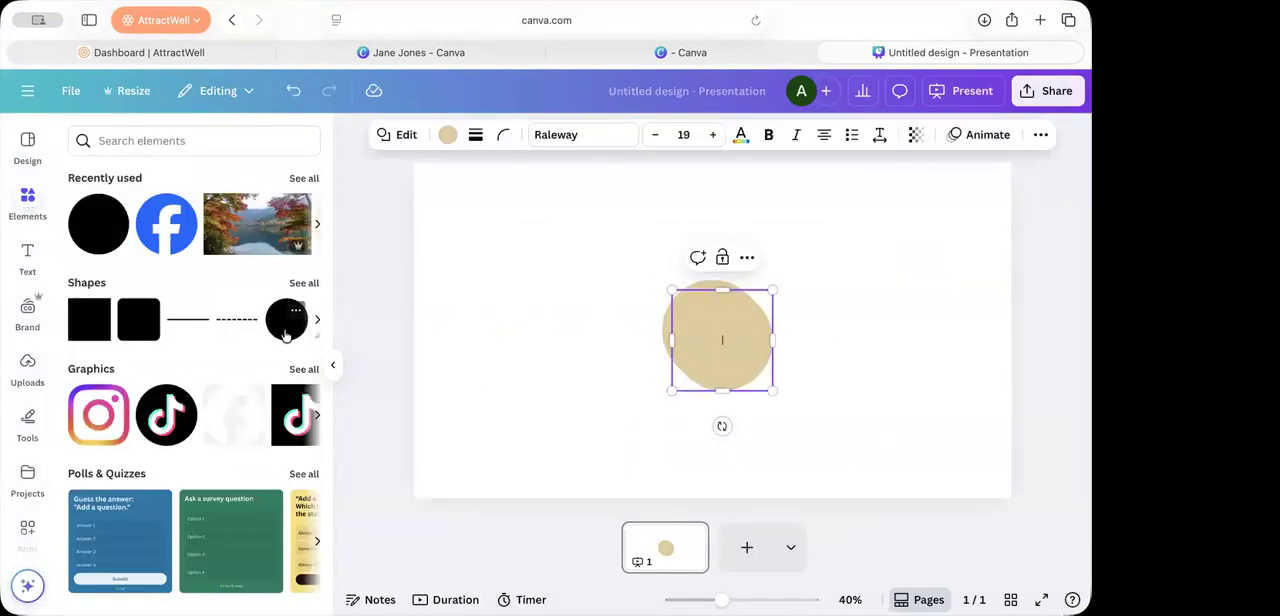
{"action": "left_click", "coordinate": [286, 336]}
{"action": "left_click", "coordinate": [286, 336]}
{"action": "left_click", "coordinate": [286, 336]}
{"action": "left_click", "coordinate": [286, 336]}
Step: Arrange the circles in an evenly spaced upper row of five with the other two side by side beneath it
{"action": "left_click_drag", "start_coordinate": [696, 373], "coordinate": [449, 257]}
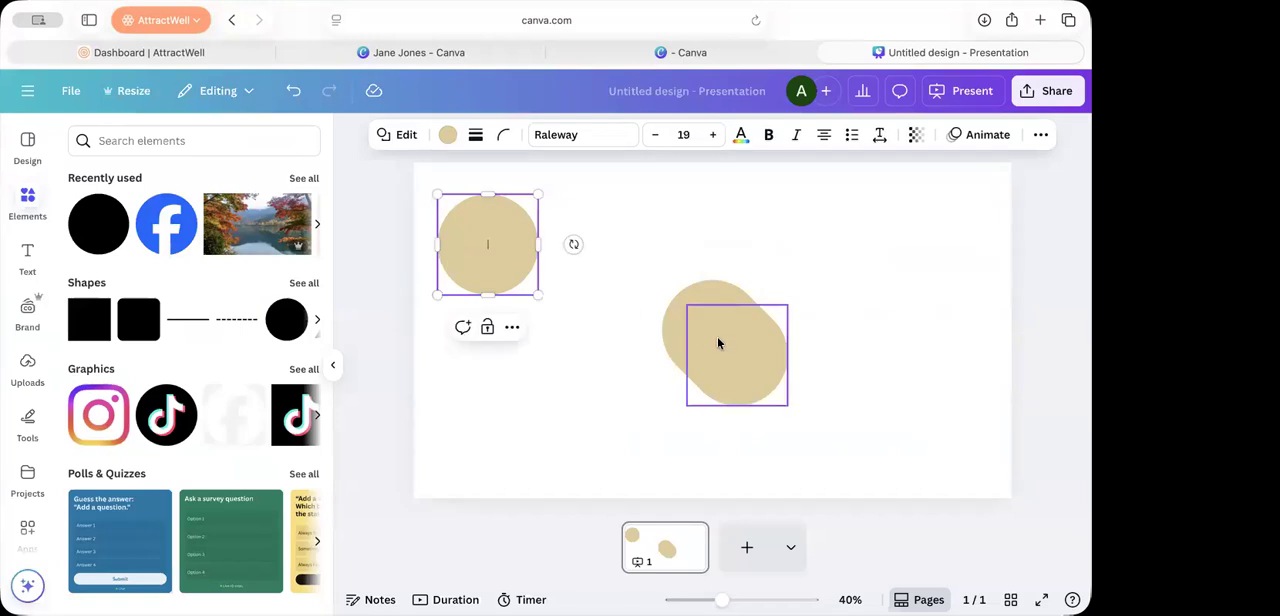
{"action": "left_click_drag", "start_coordinate": [720, 343], "coordinate": [561, 332]}
{"action": "left_click_drag", "start_coordinate": [674, 346], "coordinate": [903, 317]}
{"action": "left_click", "coordinate": [743, 290]}
{"action": "left_click_drag", "start_coordinate": [743, 290], "coordinate": [733, 203]}
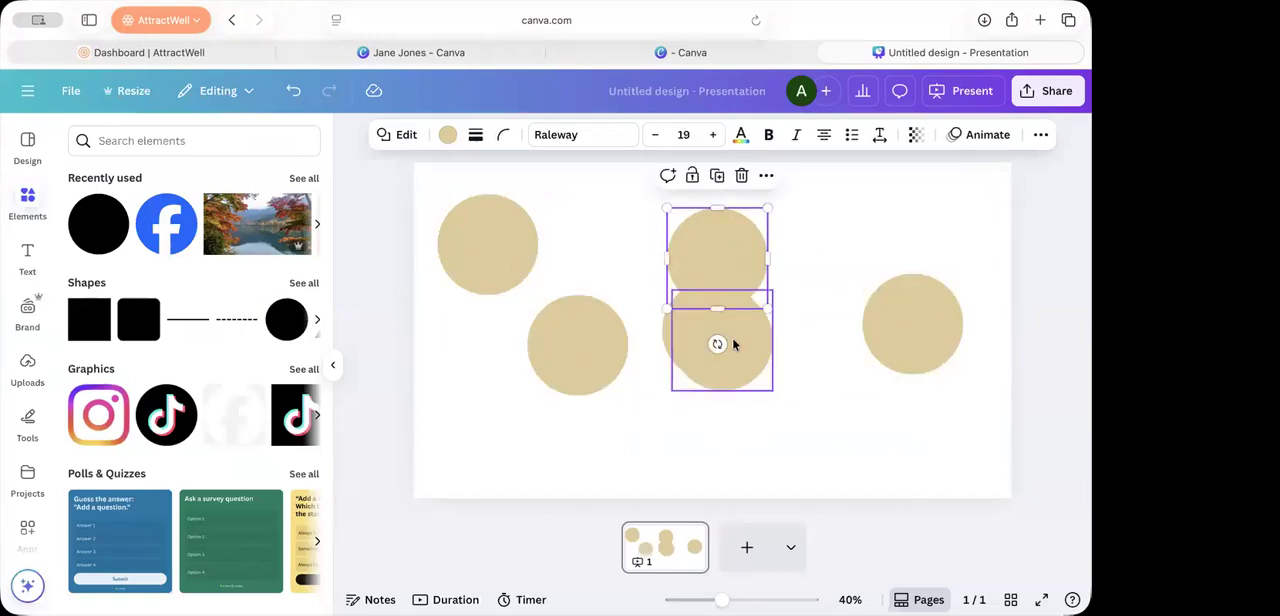
{"action": "left_click_drag", "start_coordinate": [734, 343], "coordinate": [734, 417]}
{"action": "left_click_drag", "start_coordinate": [760, 316], "coordinate": [826, 251]}
{"action": "left_click_drag", "start_coordinate": [712, 330], "coordinate": [602, 243]}
{"action": "left_click_drag", "start_coordinate": [714, 277], "coordinate": [716, 260]}
{"action": "left_click_drag", "start_coordinate": [851, 246], "coordinate": [866, 249]}
{"action": "left_click_drag", "start_coordinate": [925, 351], "coordinate": [780, 200]}
{"action": "left_click", "coordinate": [946, 352]}
{"action": "left_click", "coordinate": [451, 178]}
{"action": "left_click_drag", "start_coordinate": [451, 178], "coordinate": [966, 252]}
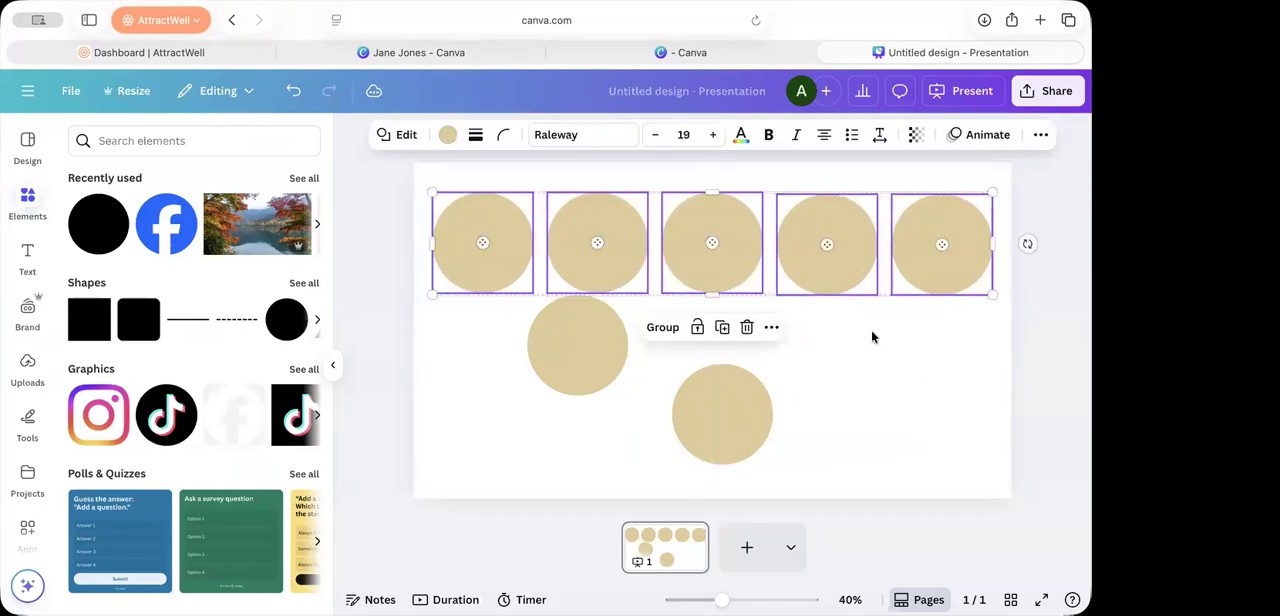
{"action": "left_click_drag", "start_coordinate": [557, 362], "coordinate": [635, 358]}
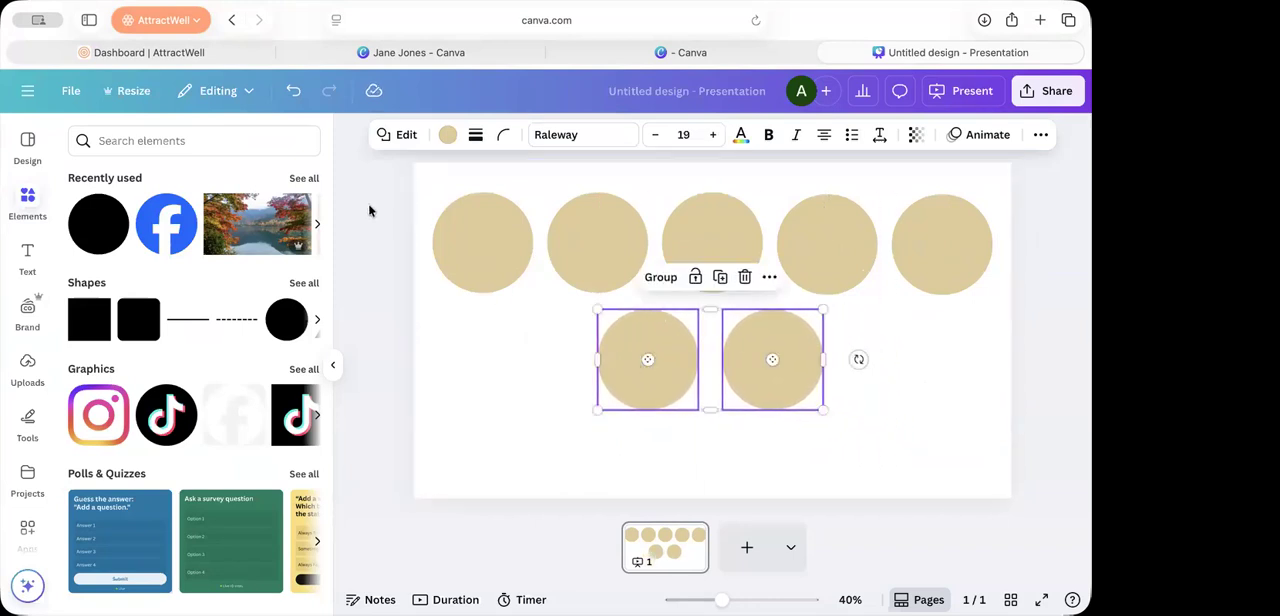
Step: Examine the fill color choices for the two lower circles, including the brand kit palette and default colors
{"action": "left_click", "coordinate": [447, 134]}
{"action": "scroll", "coordinate": [194, 450], "scroll_direction": "down", "scroll_amount": 3}
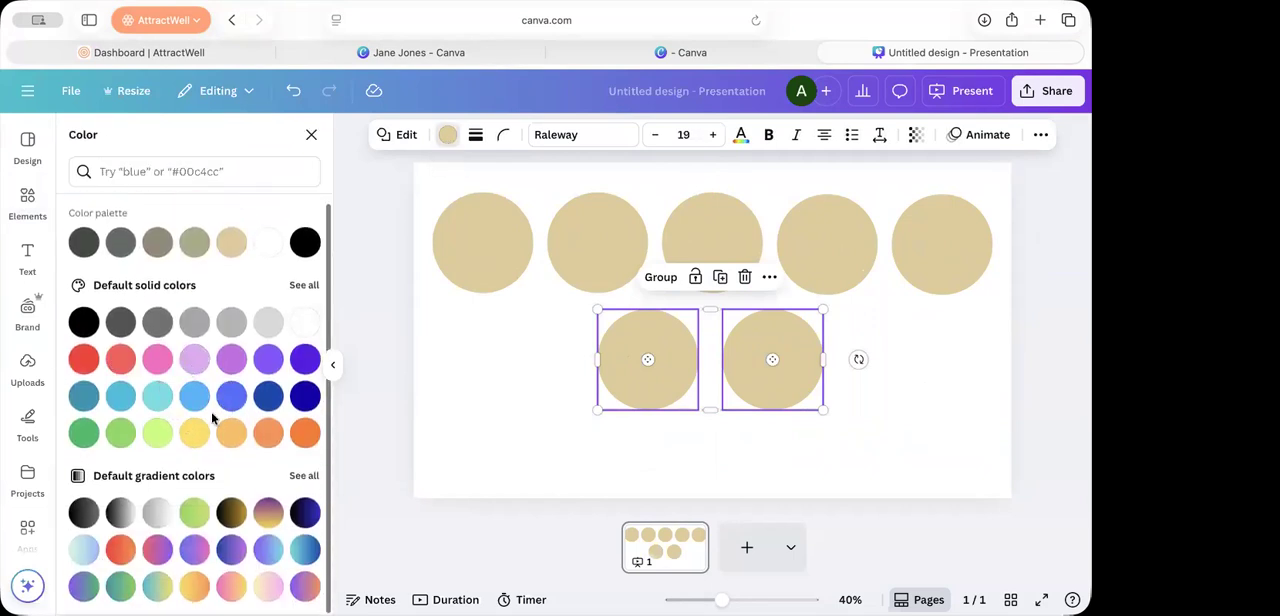
{"action": "scroll", "coordinate": [212, 418], "scroll_direction": "up", "scroll_amount": 2}
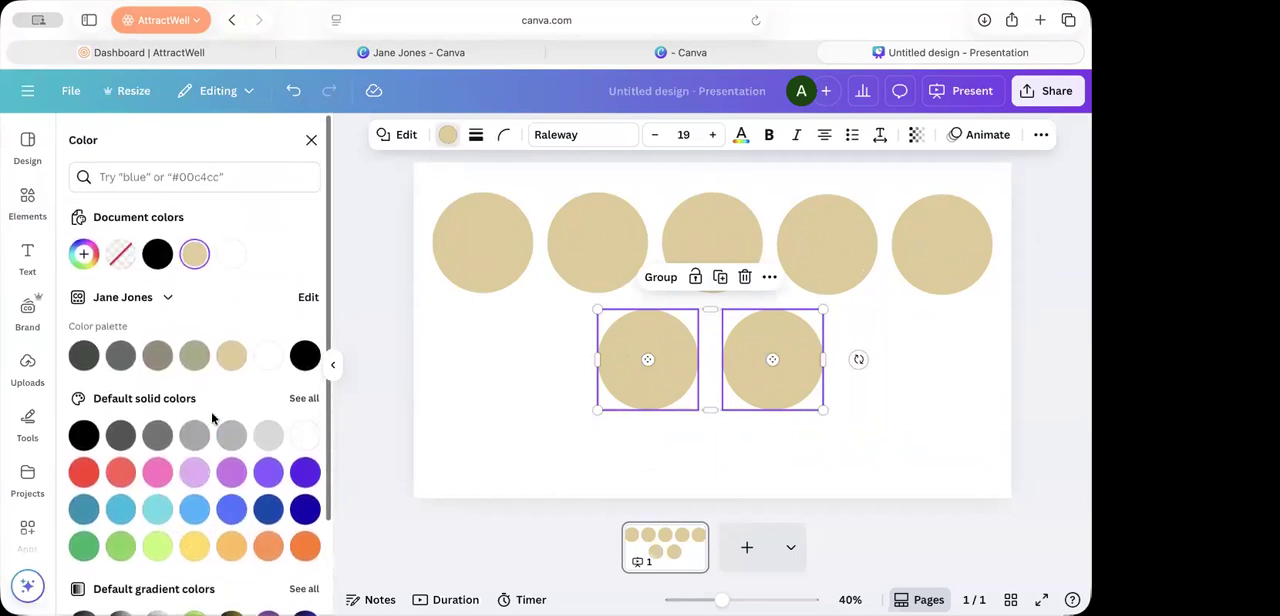
{"action": "left_click", "coordinate": [841, 443]}
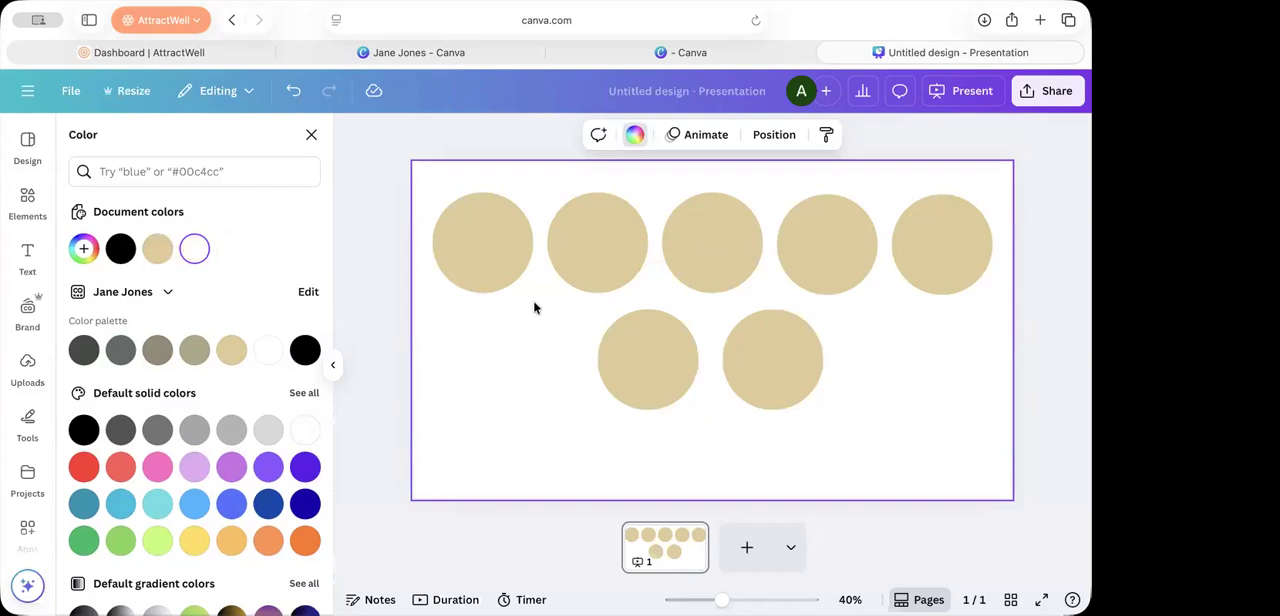
Step: Add a brand-styled subheading and place it centered directly below the first circle
{"action": "left_click", "coordinate": [28, 258]}
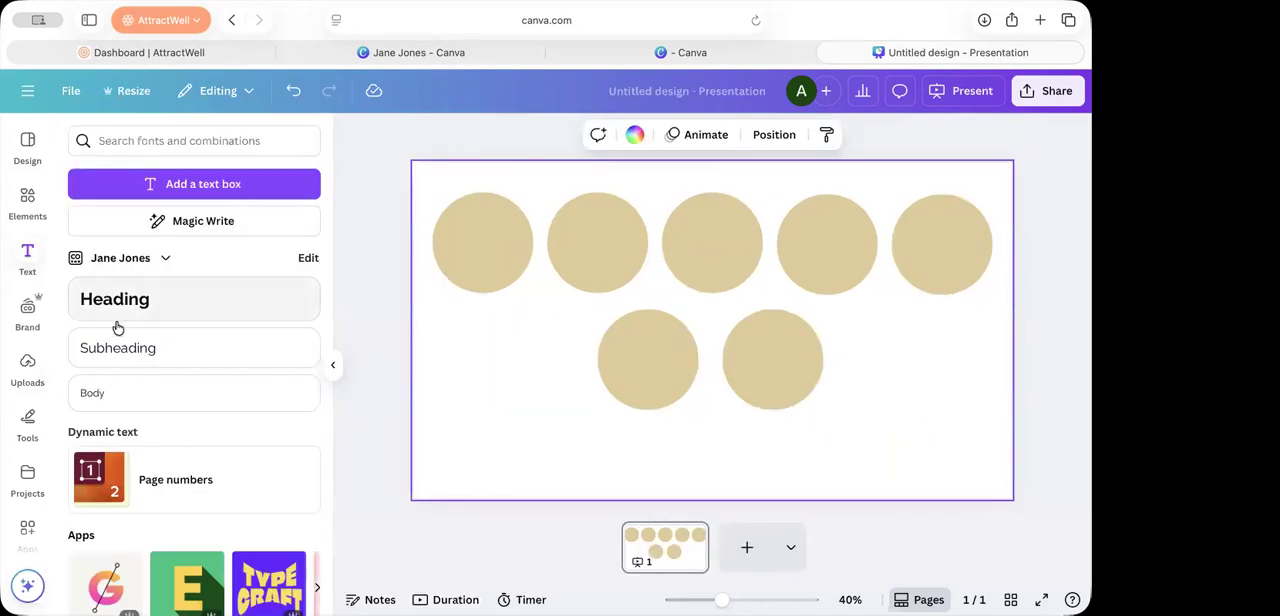
{"action": "left_click", "coordinate": [222, 357]}
{"action": "left_click", "coordinate": [604, 430]}
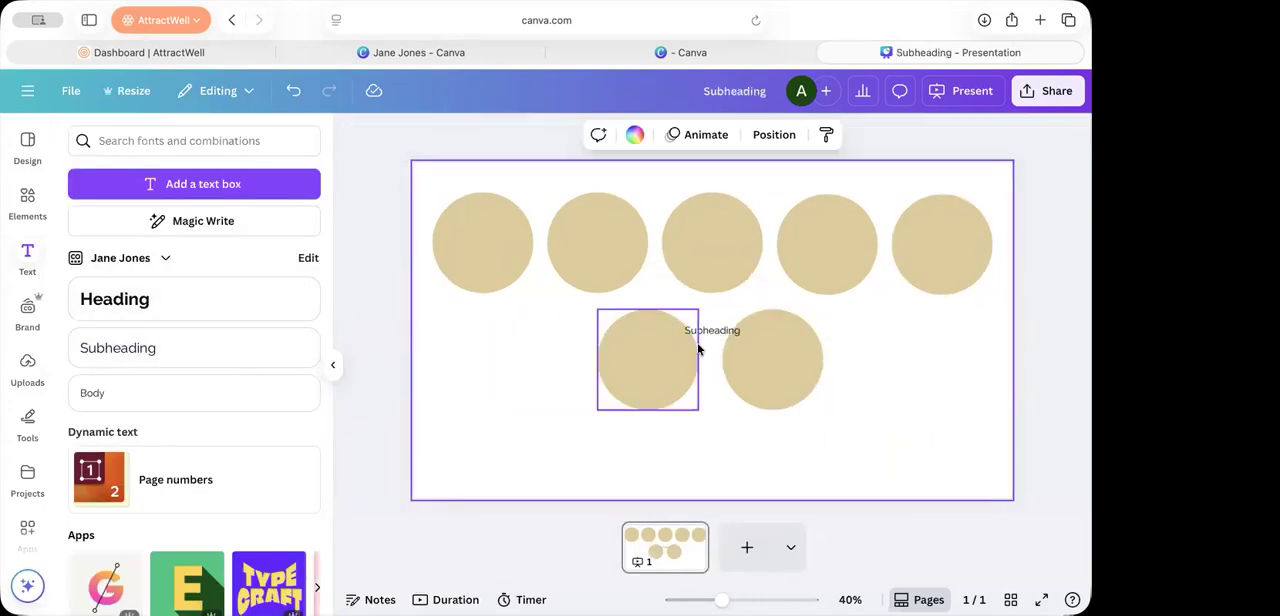
{"action": "left_click_drag", "start_coordinate": [707, 336], "coordinate": [490, 320]}
{"action": "left_click", "coordinate": [496, 364]}
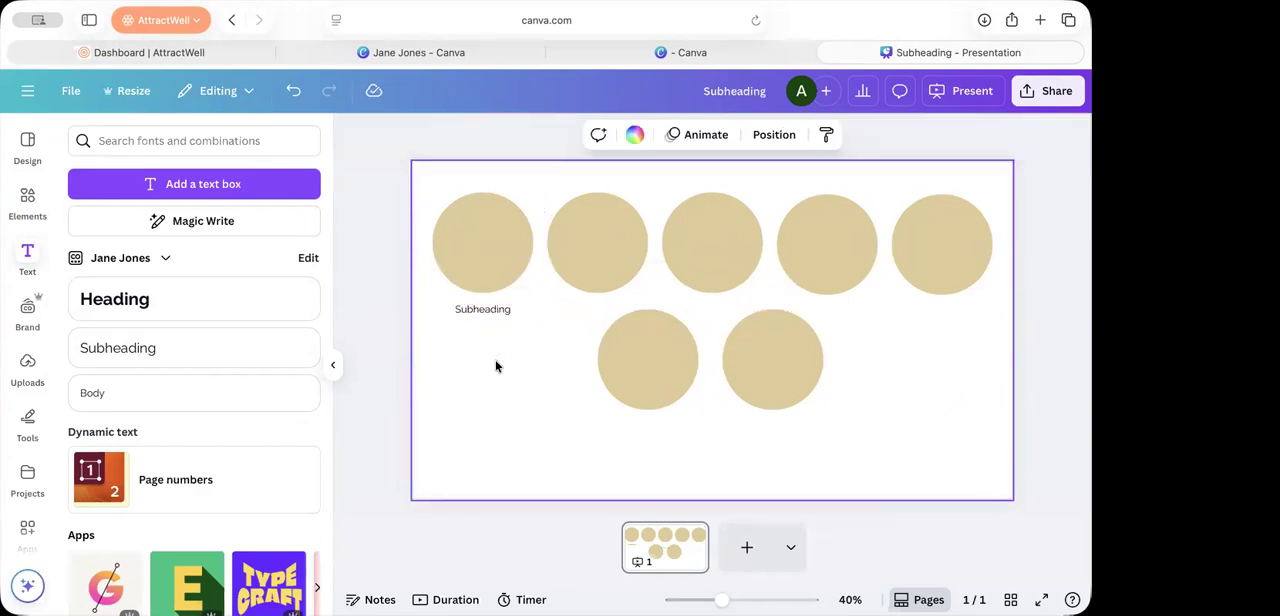
Step: Look up the first circle's fill color code and replace the subheading beneath it with e1ca96
{"action": "left_click", "coordinate": [483, 260]}
{"action": "left_click", "coordinate": [447, 134]}
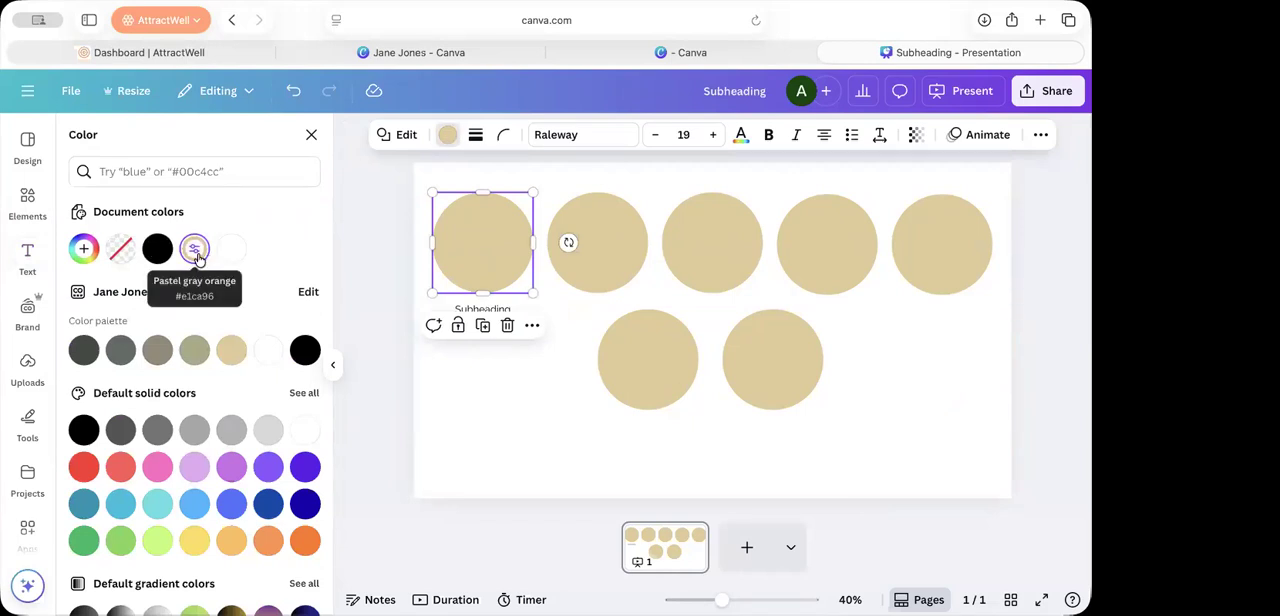
{"action": "left_click", "coordinate": [450, 424]}
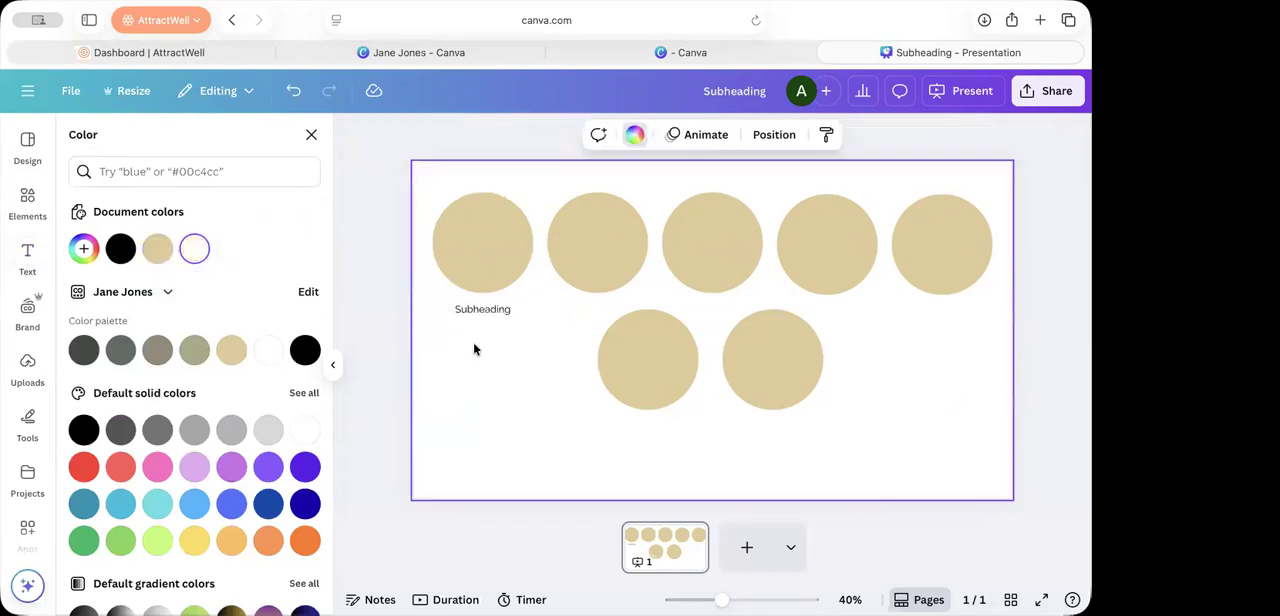
{"action": "double_click", "coordinate": [474, 312]}
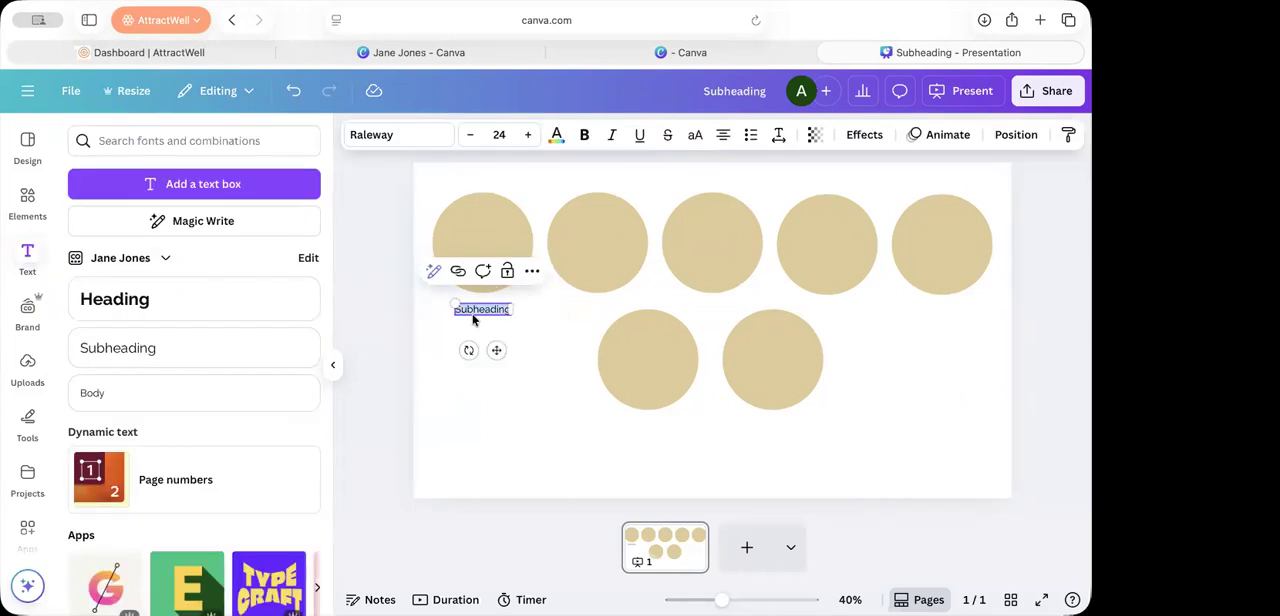
{"action": "type", "text": "1"}
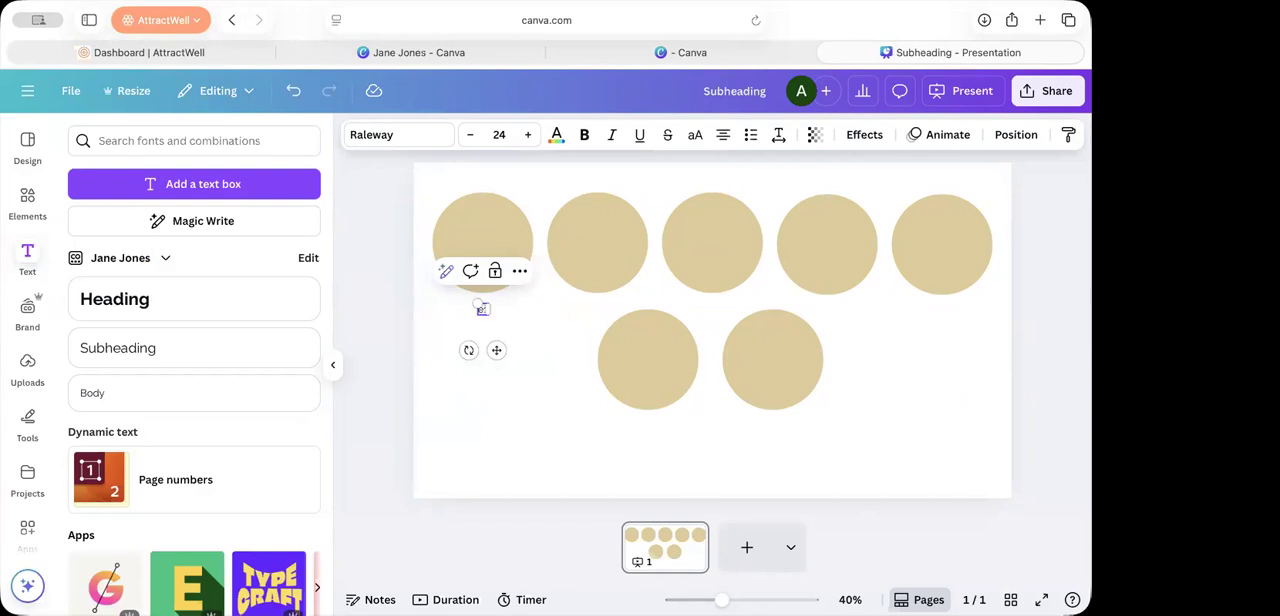
{"action": "type", "text": "1cag6"}
{"action": "left_click", "coordinate": [500, 422]}
{"action": "left_click", "coordinate": [493, 308]}
{"action": "left_click", "coordinate": [528, 391]}
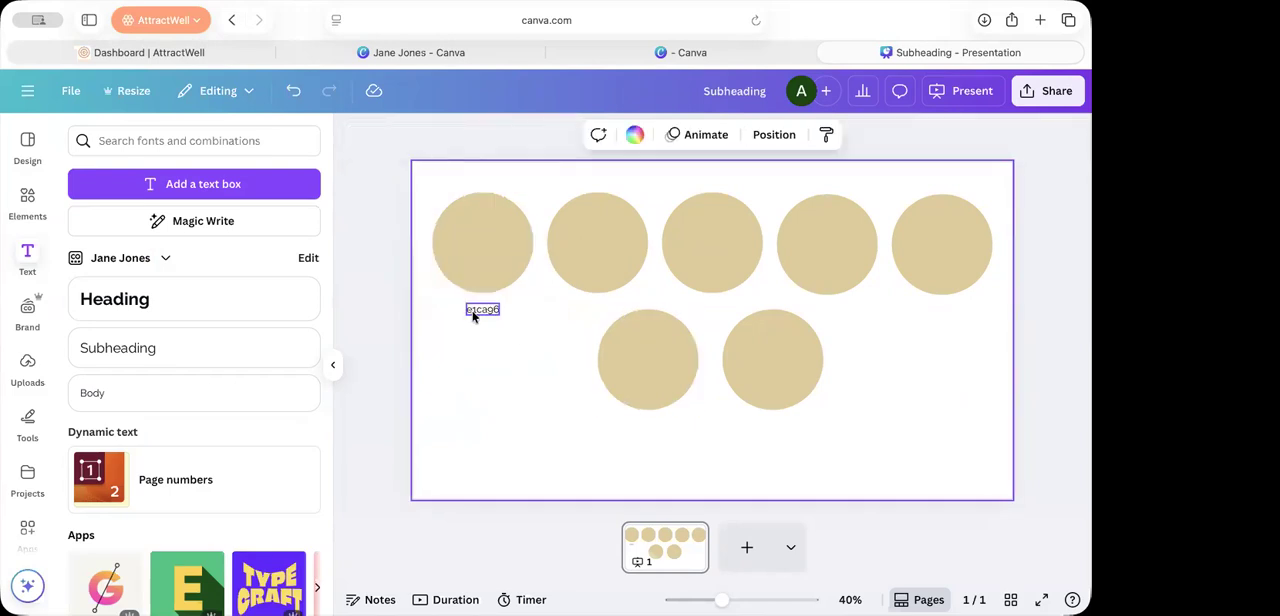
Step: Recolor the second circle with the brand palette's gray-green #626c66 and select the third circle
{"action": "left_click", "coordinate": [561, 261]}
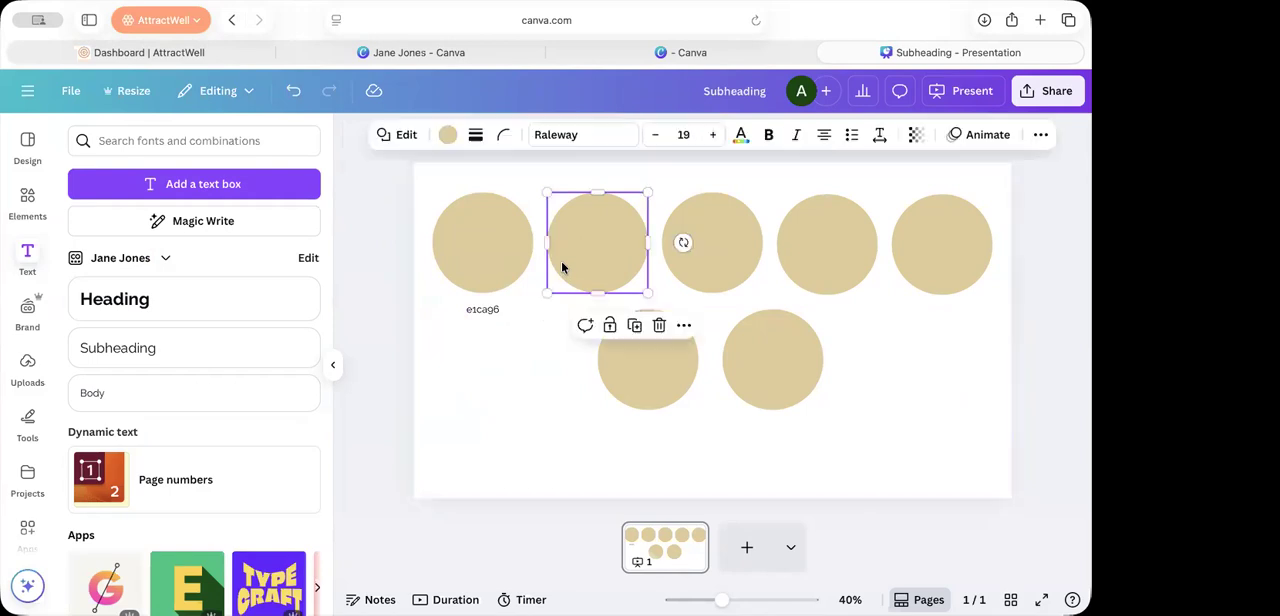
{"action": "left_click", "coordinate": [448, 137]}
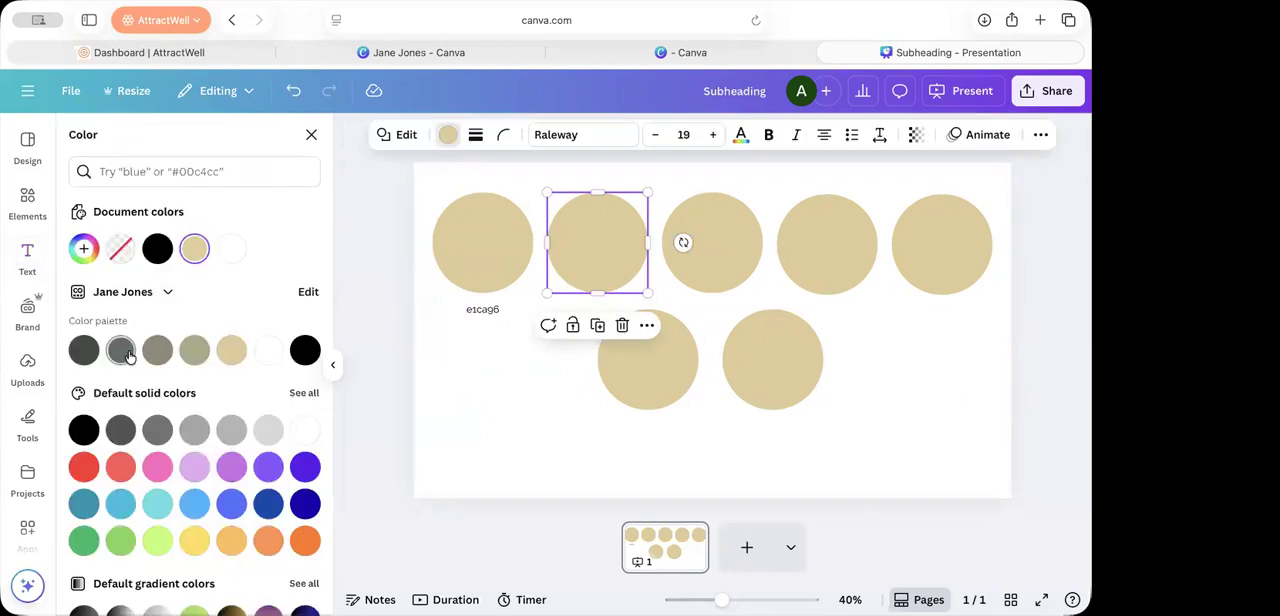
{"action": "left_click", "coordinate": [120, 349]}
{"action": "left_click", "coordinate": [710, 250]}
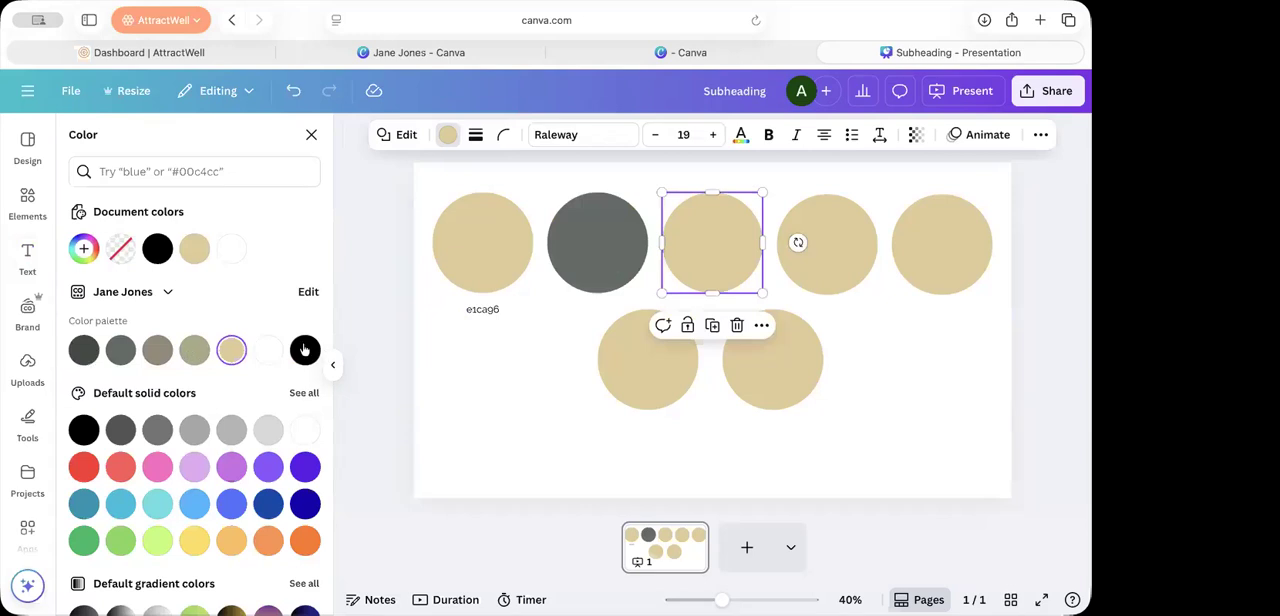
Step: Switch to AttractWell and open the website's Colors & Fonts settings
{"action": "left_click", "coordinate": [200, 55]}
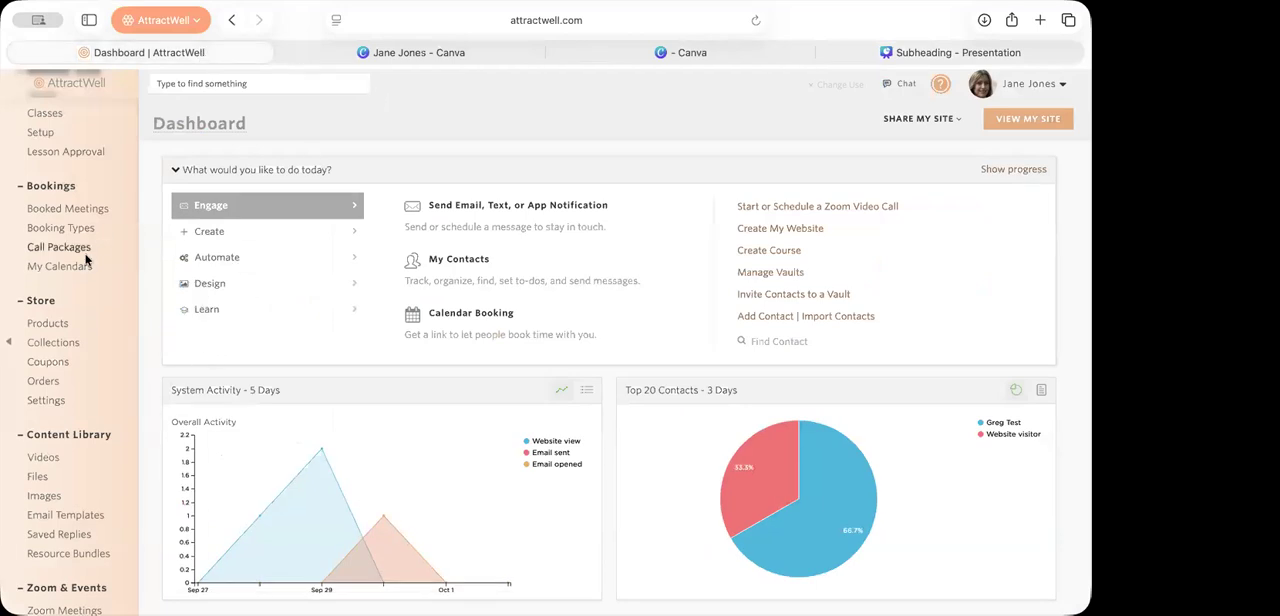
{"action": "scroll", "coordinate": [86, 260], "scroll_direction": "up", "scroll_amount": 5}
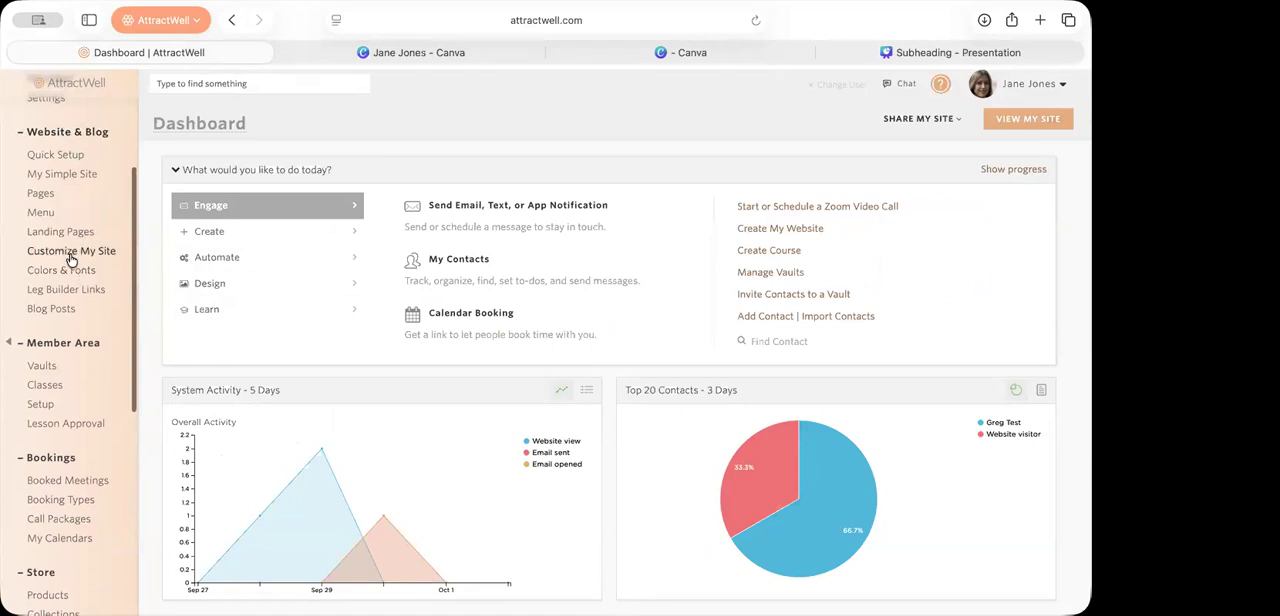
{"action": "left_click", "coordinate": [69, 271]}
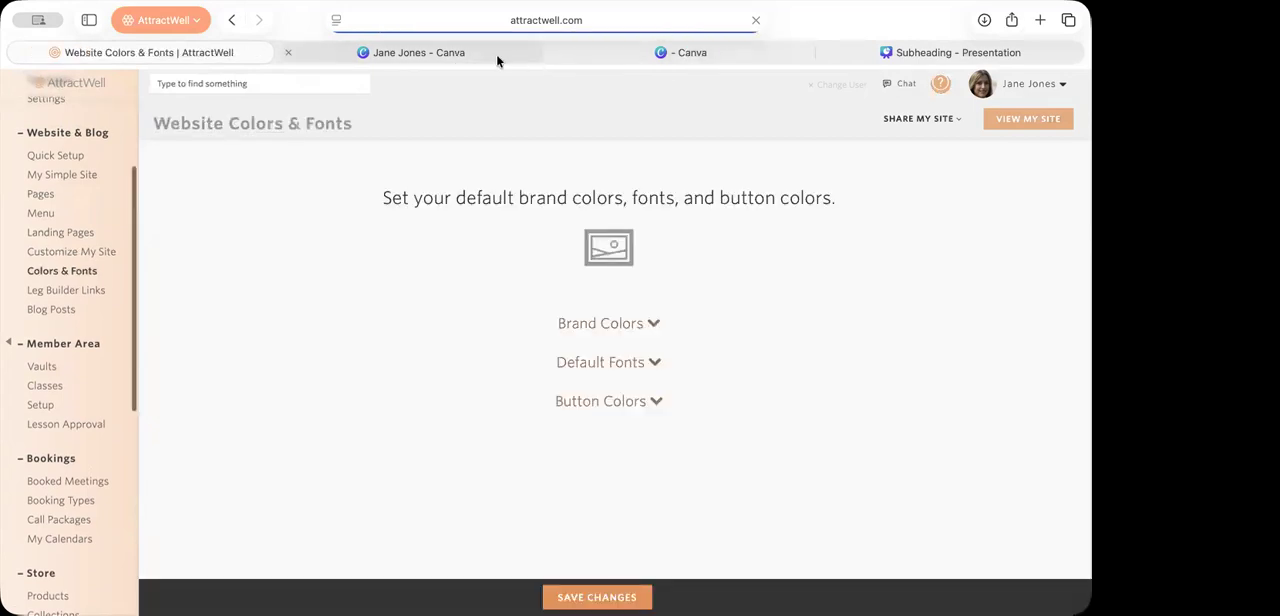
Step: Expand the Brand Colors and Button Colors sections and review their swatches and button styles
{"action": "left_click", "coordinate": [615, 325]}
{"action": "scroll", "coordinate": [615, 327], "scroll_direction": "down", "scroll_amount": 3}
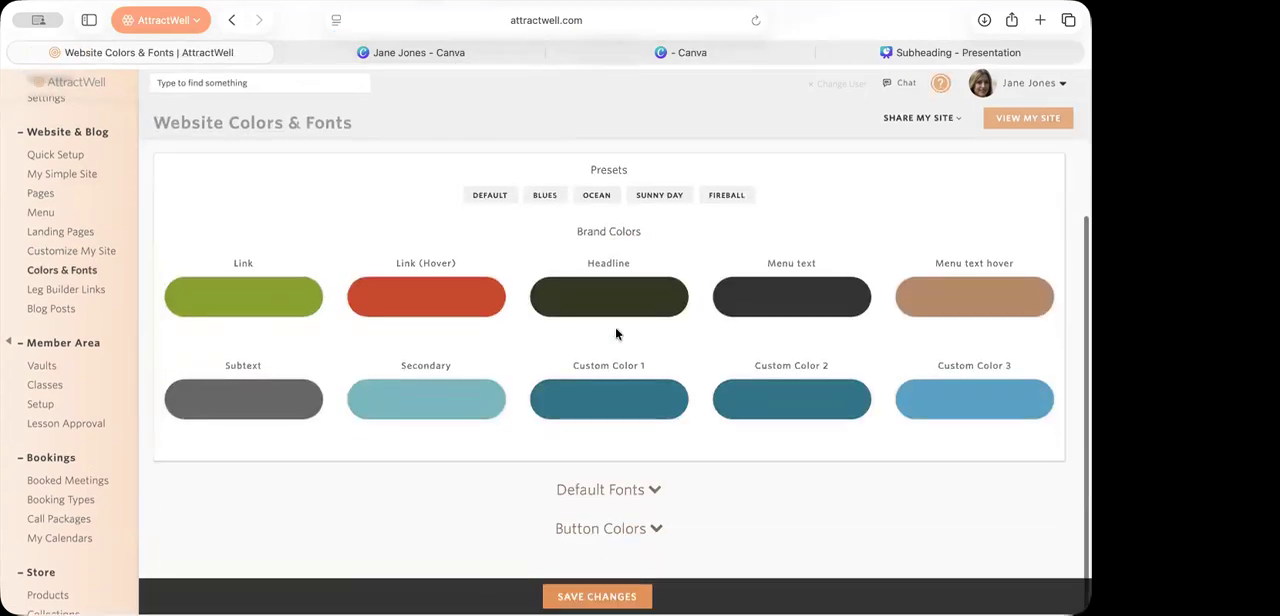
{"action": "left_click", "coordinate": [603, 530]}
{"action": "scroll", "coordinate": [602, 480], "scroll_direction": "down", "scroll_amount": 3}
{"action": "scroll", "coordinate": [603, 430], "scroll_direction": "up", "scroll_amount": 2}
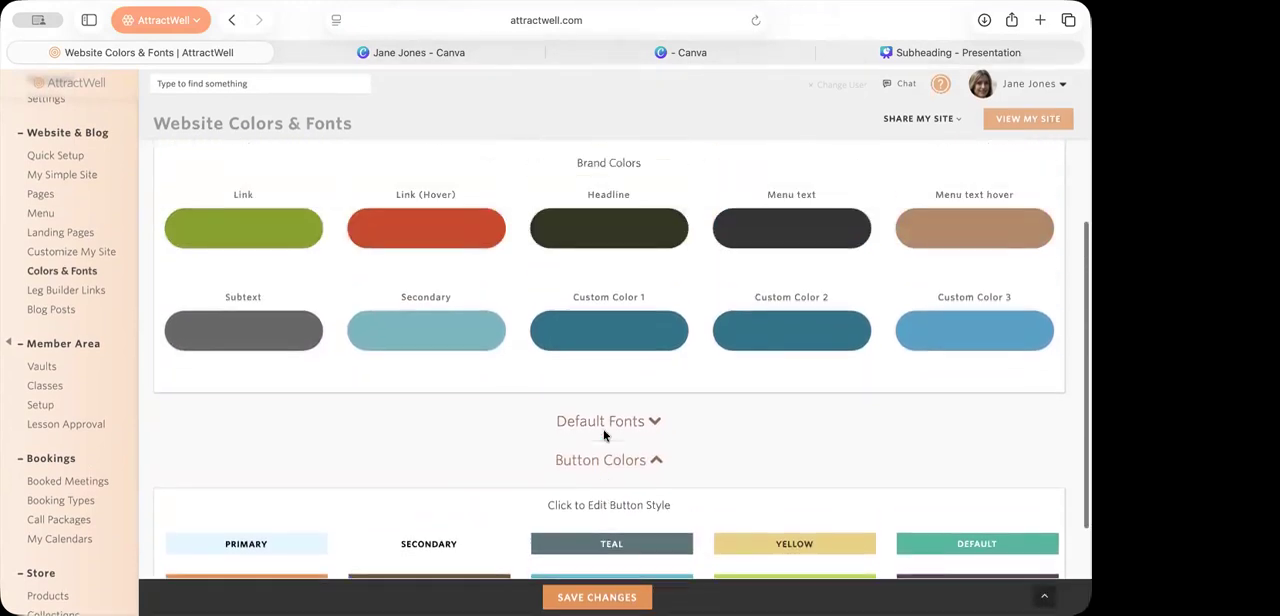
Step: Move the Canva brand kit page with the color palette into its own window and return to AttractWell's Brand Colors settings
{"action": "scroll", "coordinate": [603, 435], "scroll_direction": "up", "scroll_amount": 3}
{"action": "left_click", "coordinate": [510, 58]}
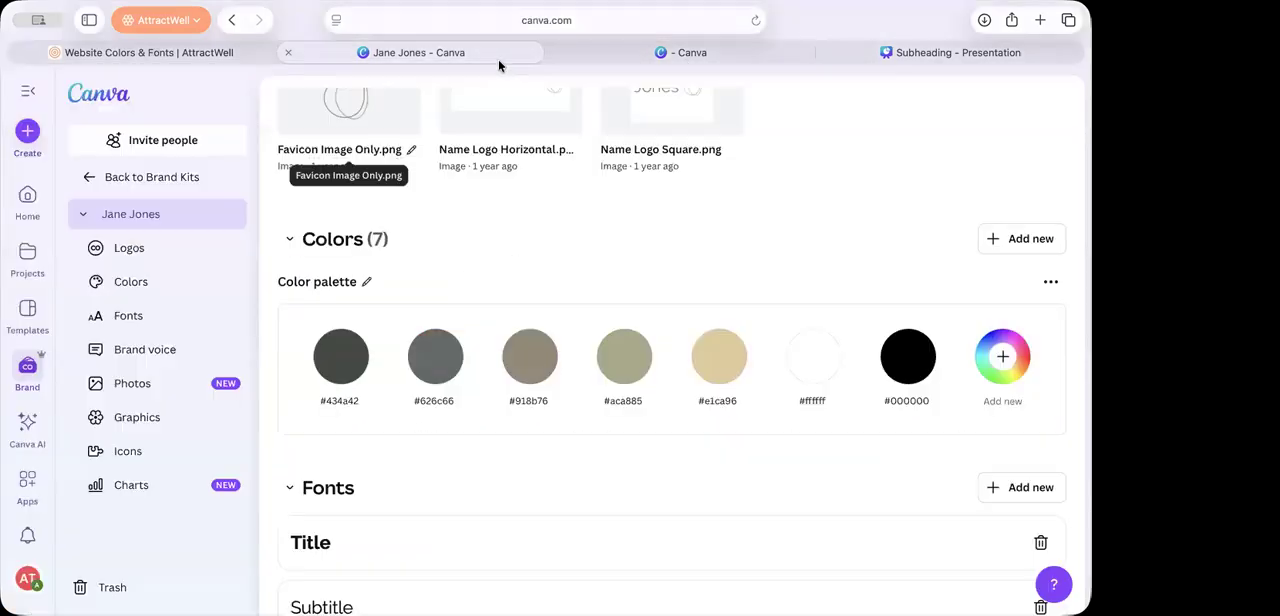
{"action": "left_click", "coordinate": [900, 52]}
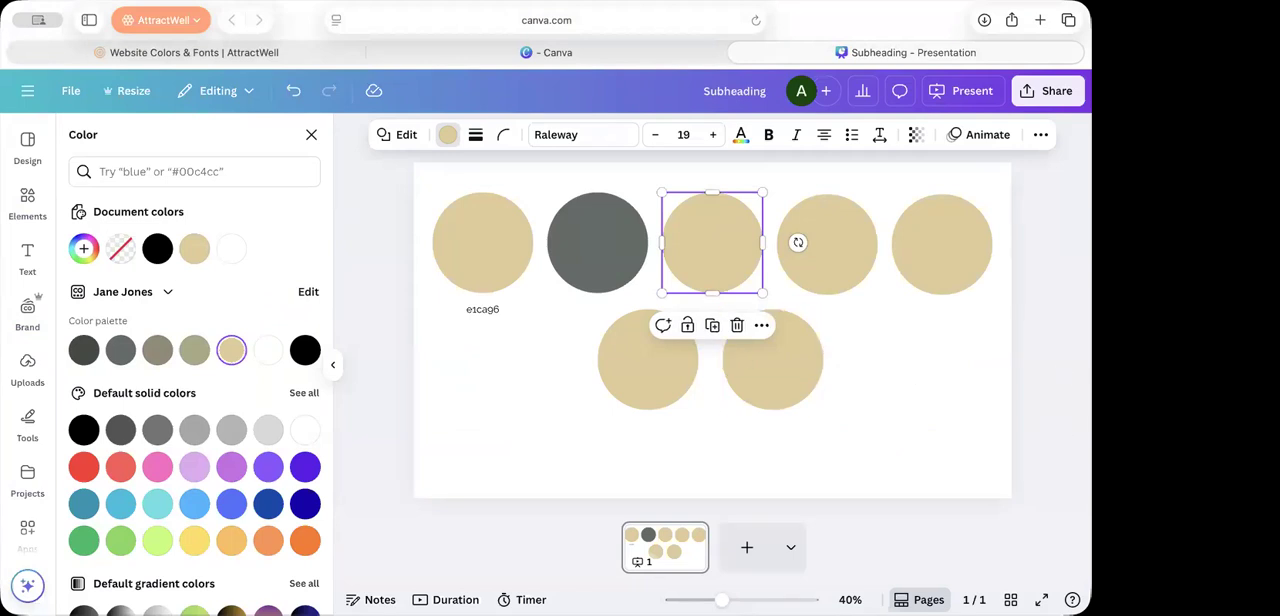
{"action": "left_click", "coordinate": [250, 52]}
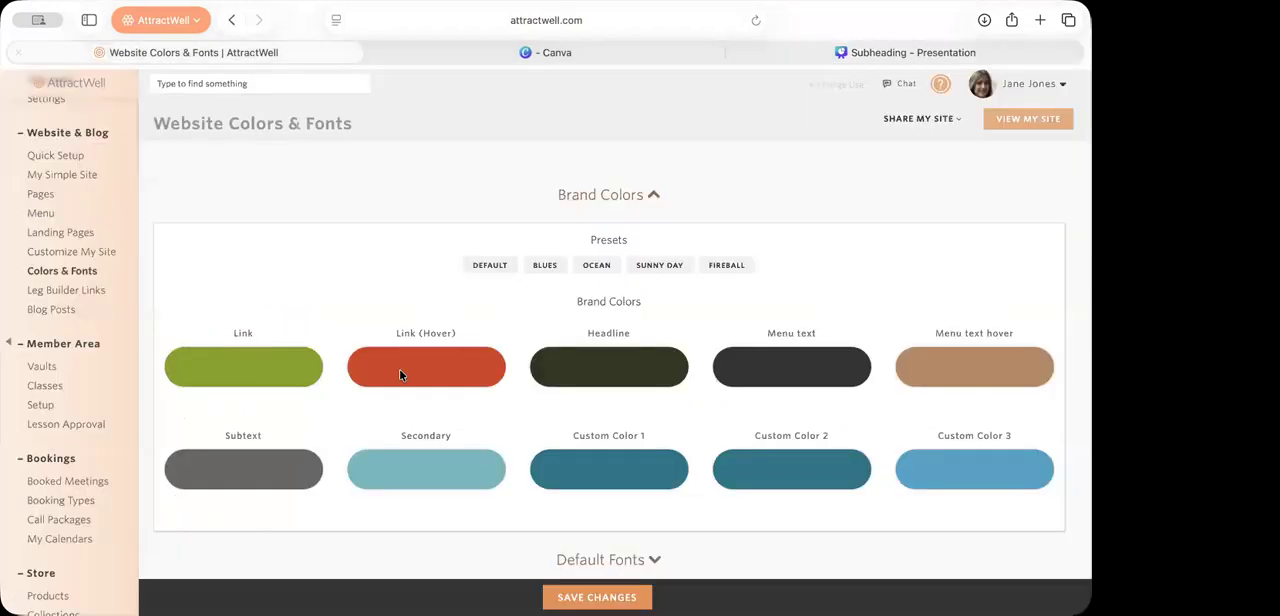
Step: Set the Link brand color by sampling the brand palette's gray-green #626c66
{"action": "left_click", "coordinate": [225, 376]}
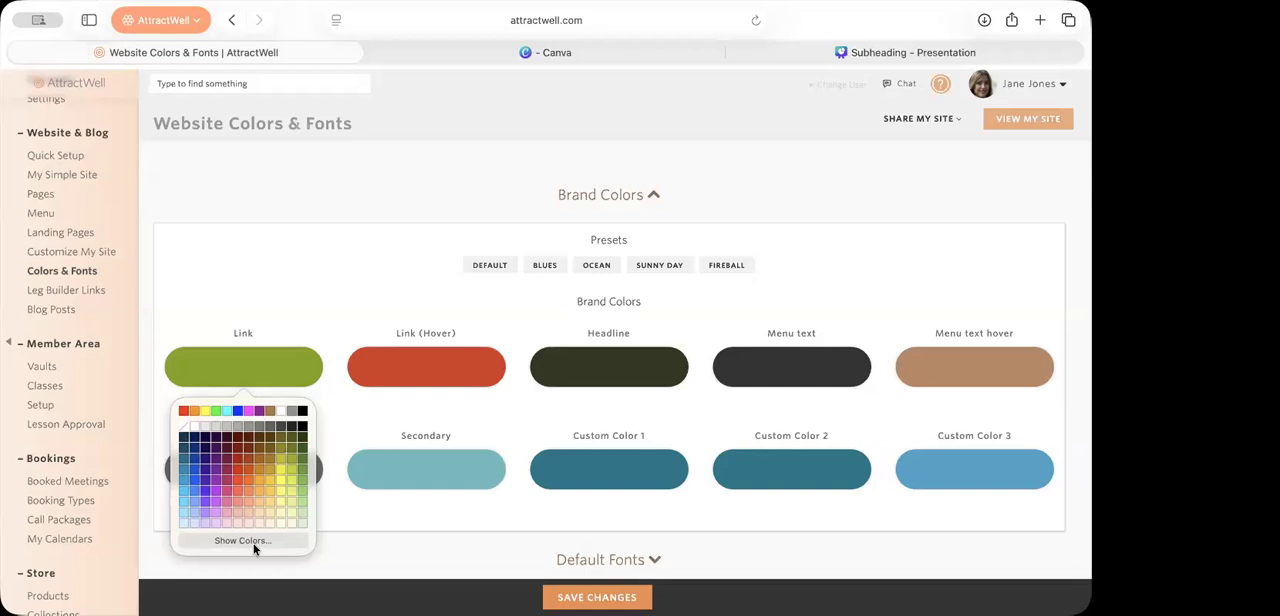
{"action": "left_click", "coordinate": [243, 541]}
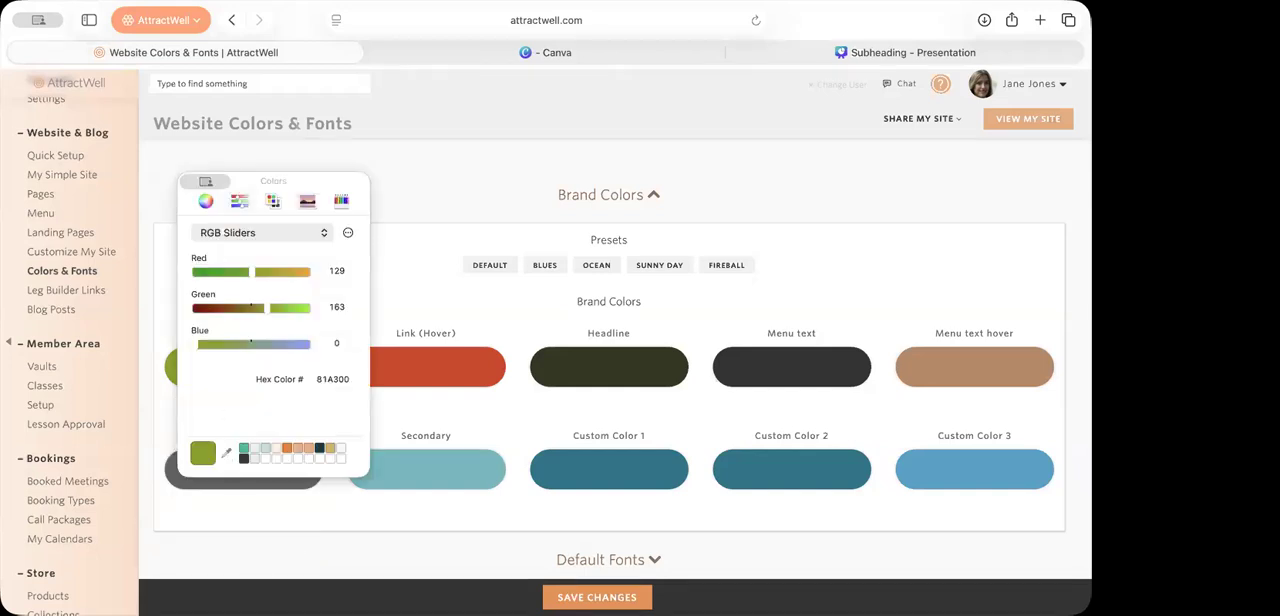
{"action": "left_click", "coordinate": [519, 486]}
{"action": "left_click", "coordinate": [437, 428]}
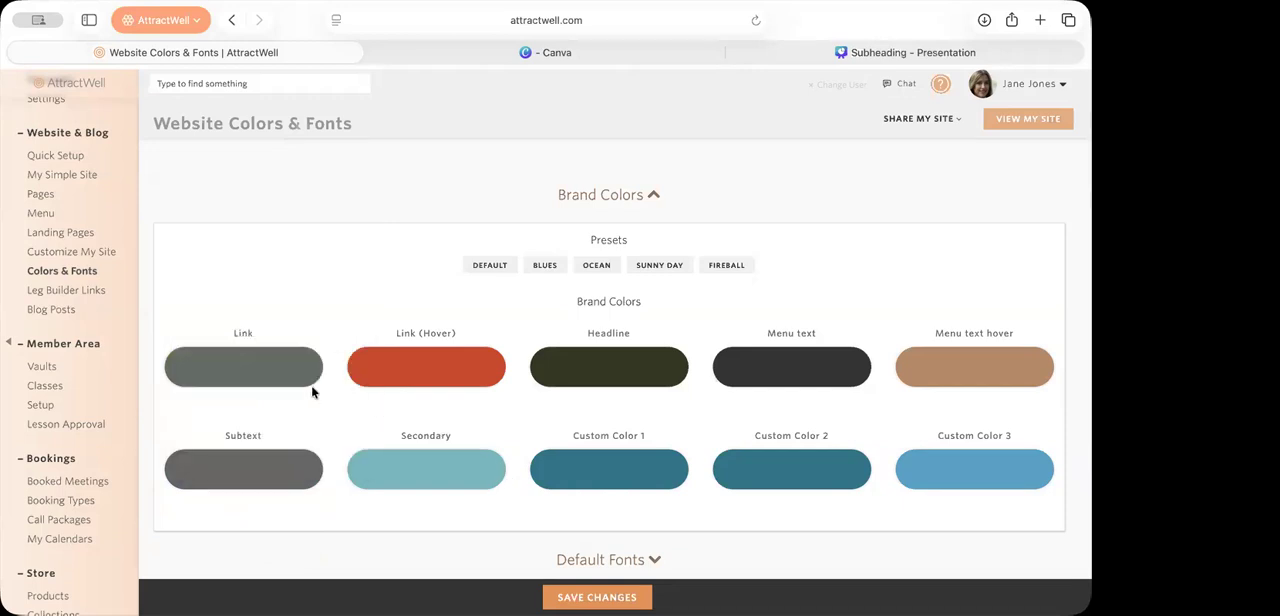
Step: Set the Link (Hover) brand color by sampling the brand palette's taupe #918b76
{"action": "left_click", "coordinate": [398, 373]}
{"action": "left_click", "coordinate": [410, 542]}
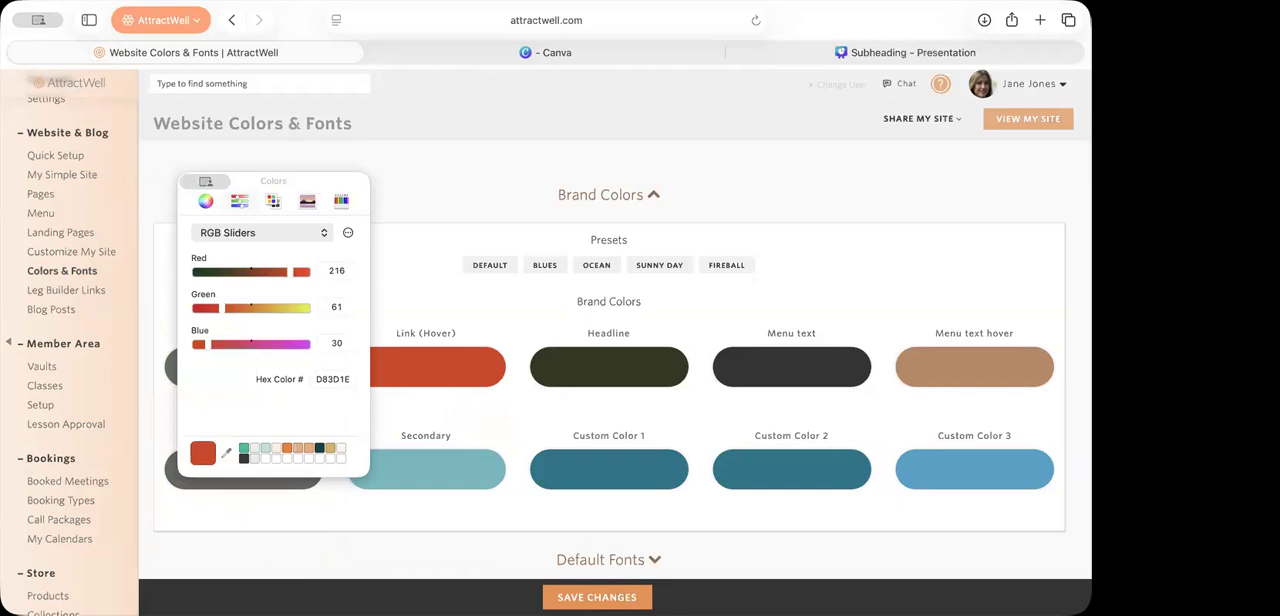
{"action": "left_click", "coordinate": [1150, 480]}
{"action": "left_click", "coordinate": [547, 421]}
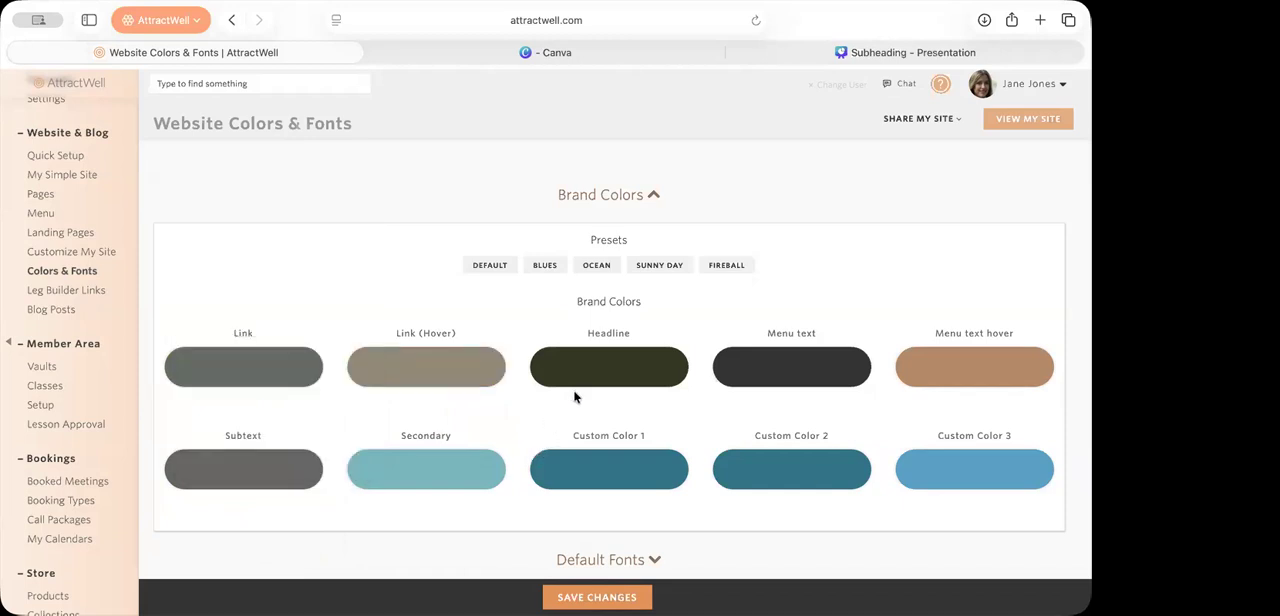
Step: Set the Headline and Menu text colors by sampling the brand palette's gray-green #626c66 for both
{"action": "left_click", "coordinate": [577, 378]}
{"action": "left_click", "coordinate": [598, 540]}
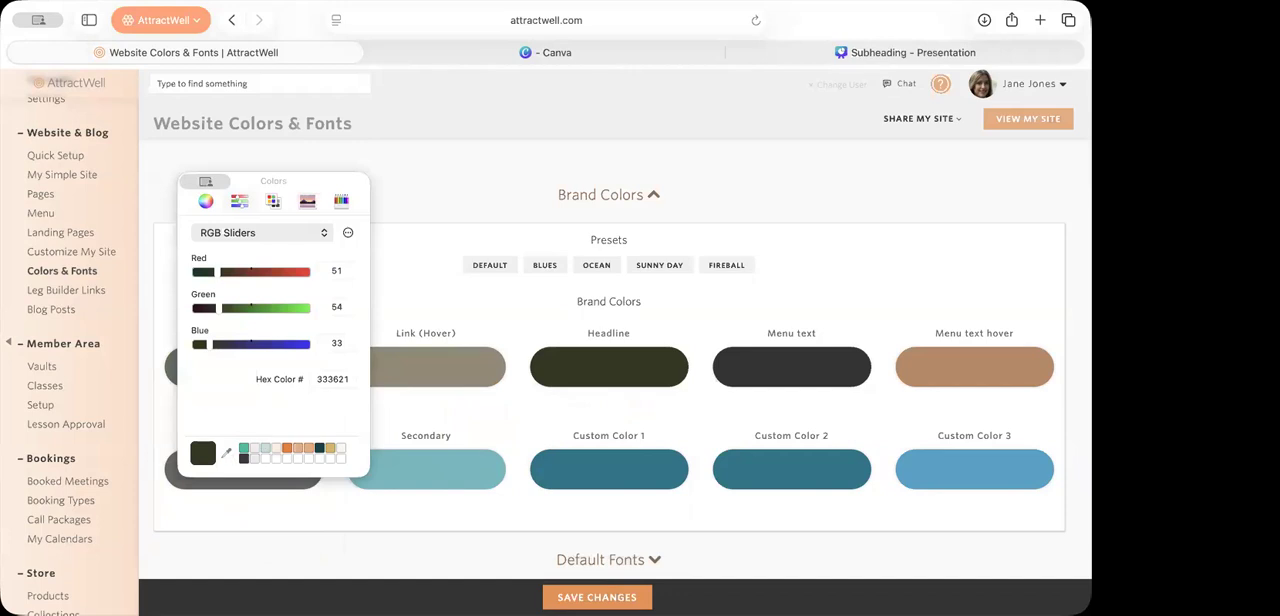
{"action": "left_click", "coordinate": [1150, 440]}
{"action": "left_click", "coordinate": [763, 370]}
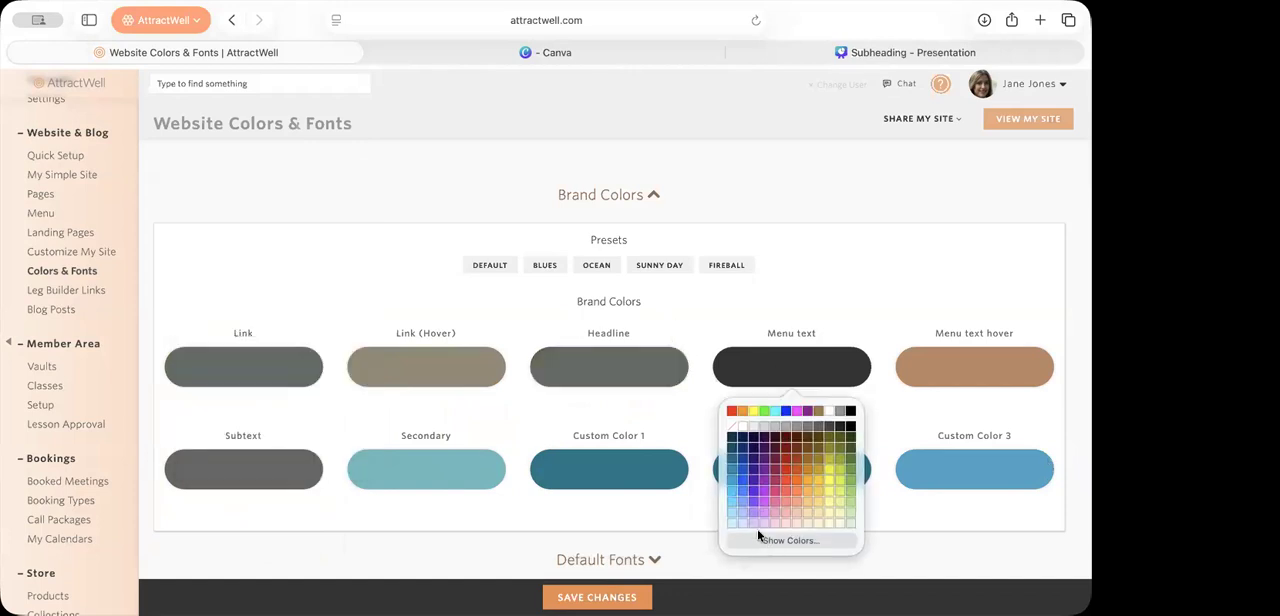
{"action": "left_click", "coordinate": [774, 539]}
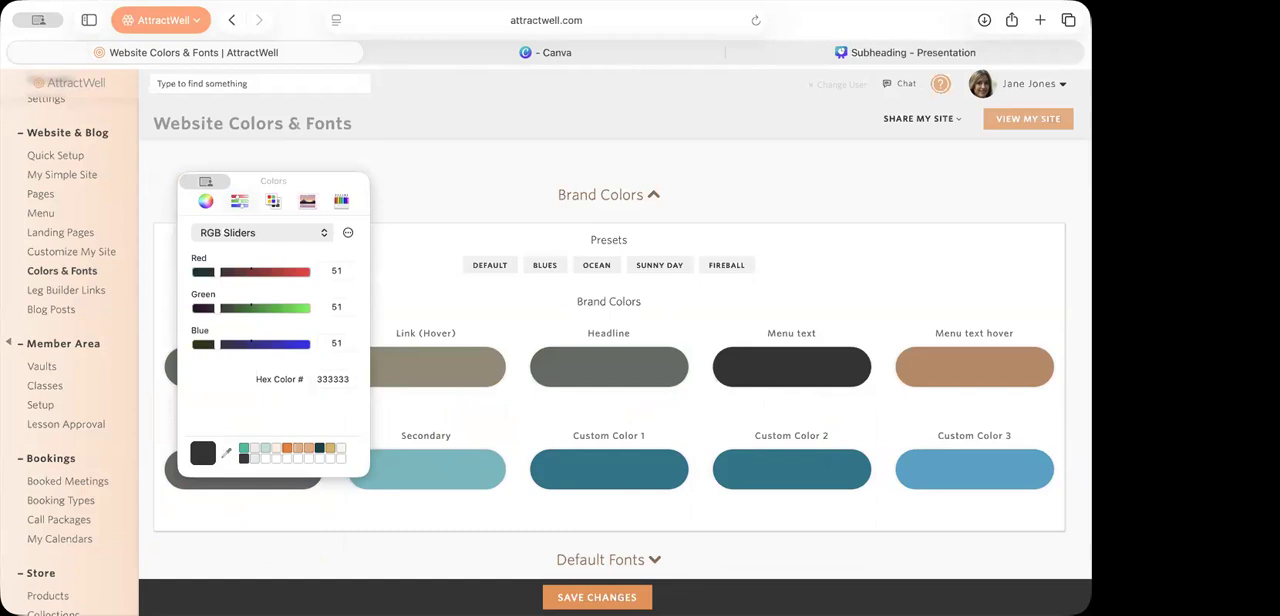
{"action": "left_click", "coordinate": [1150, 440]}
Step: Sample the brand palette's taupe #918b76 for Menu text hover and its sage green #aca885 for Subtext
{"action": "left_click", "coordinate": [950, 372]}
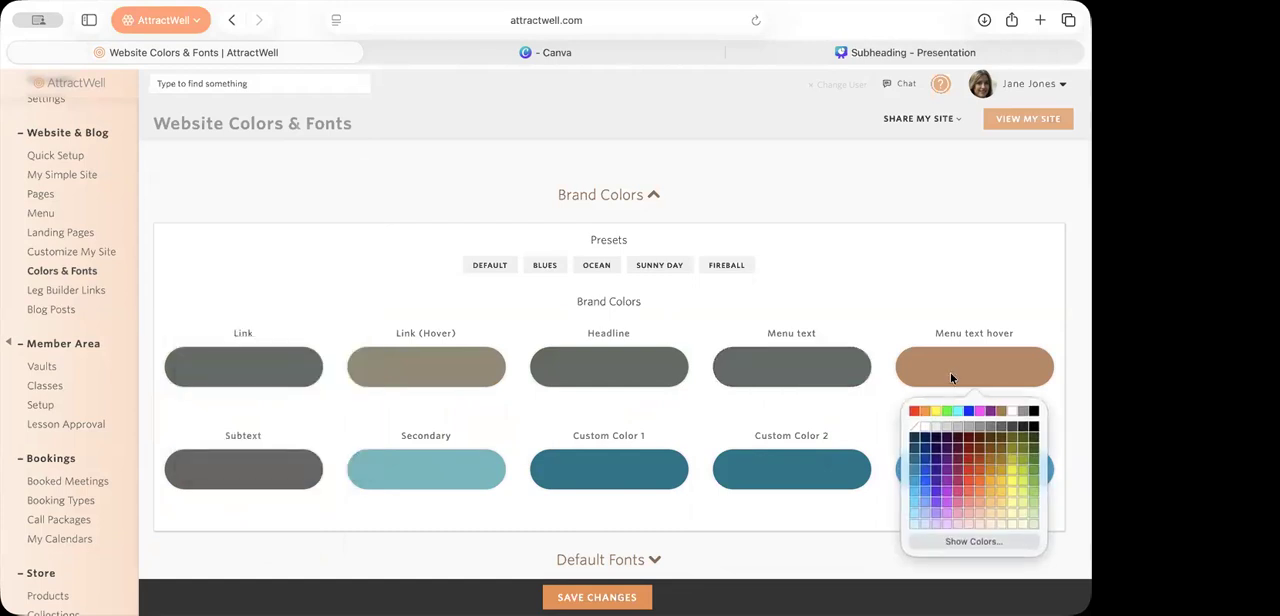
{"action": "left_click", "coordinate": [956, 546]}
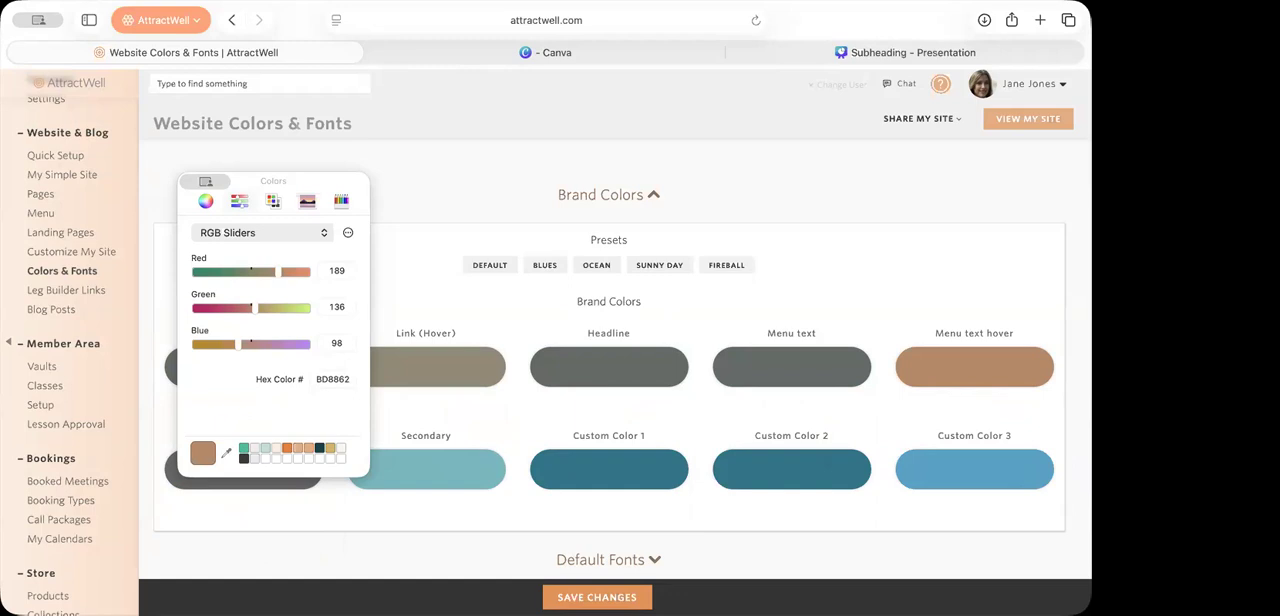
{"action": "left_click", "coordinate": [418, 370]}
{"action": "left_click_drag", "start_coordinate": [263, 181], "coordinate": [229, 89]}
{"action": "left_click", "coordinate": [222, 474]}
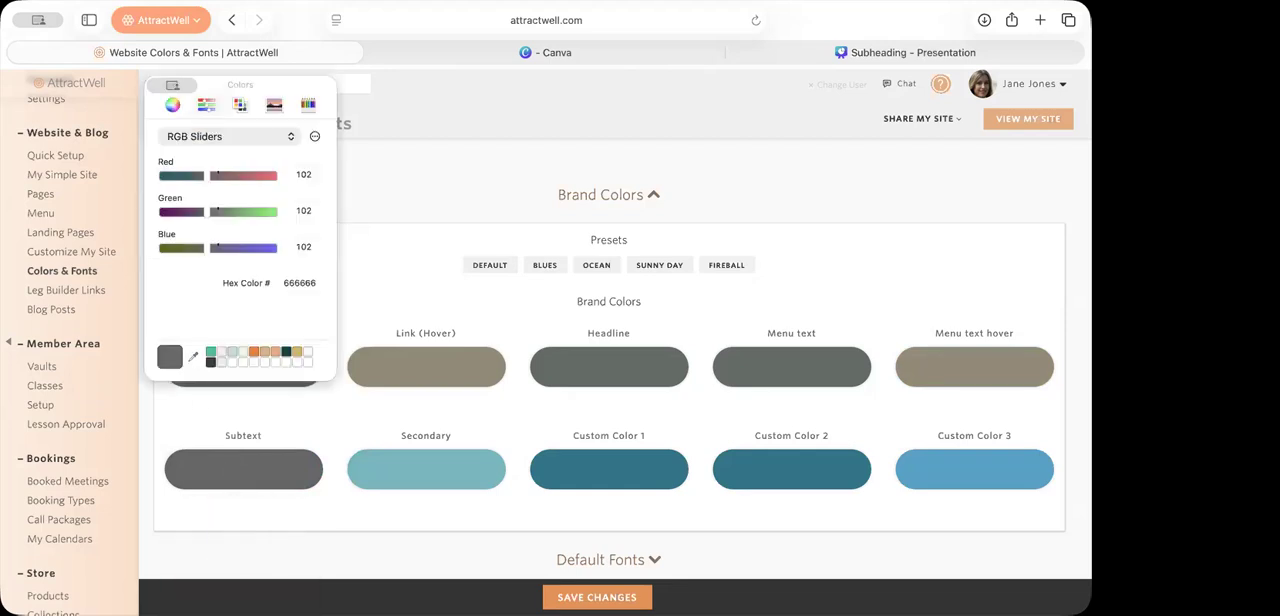
{"action": "left_click", "coordinate": [709, 507]}
Step: Set the Secondary brand color by sampling the brand palette's tan #e1ca96
{"action": "left_click", "coordinate": [396, 476]}
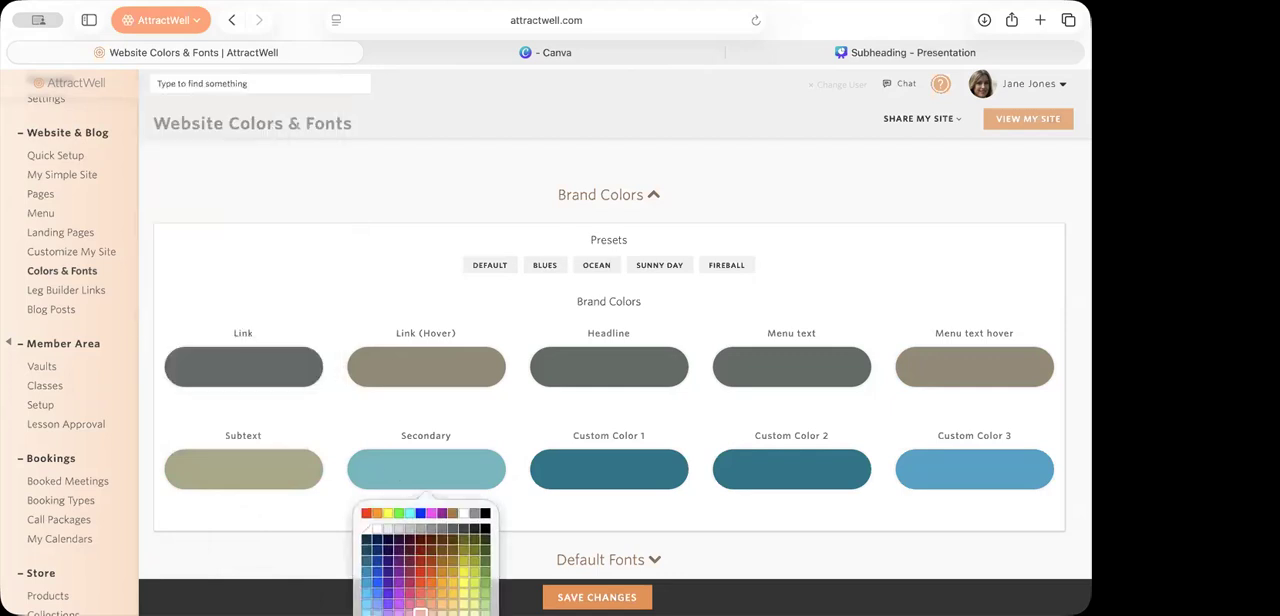
{"action": "left_click", "coordinate": [426, 615]}
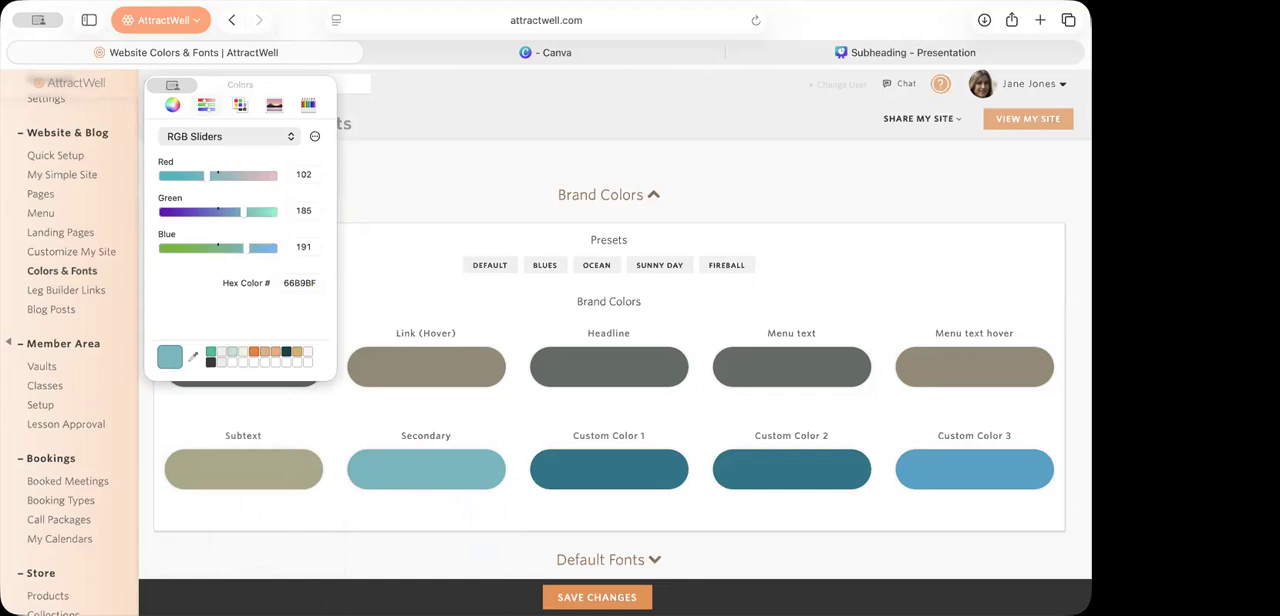
{"action": "left_click", "coordinate": [709, 507]}
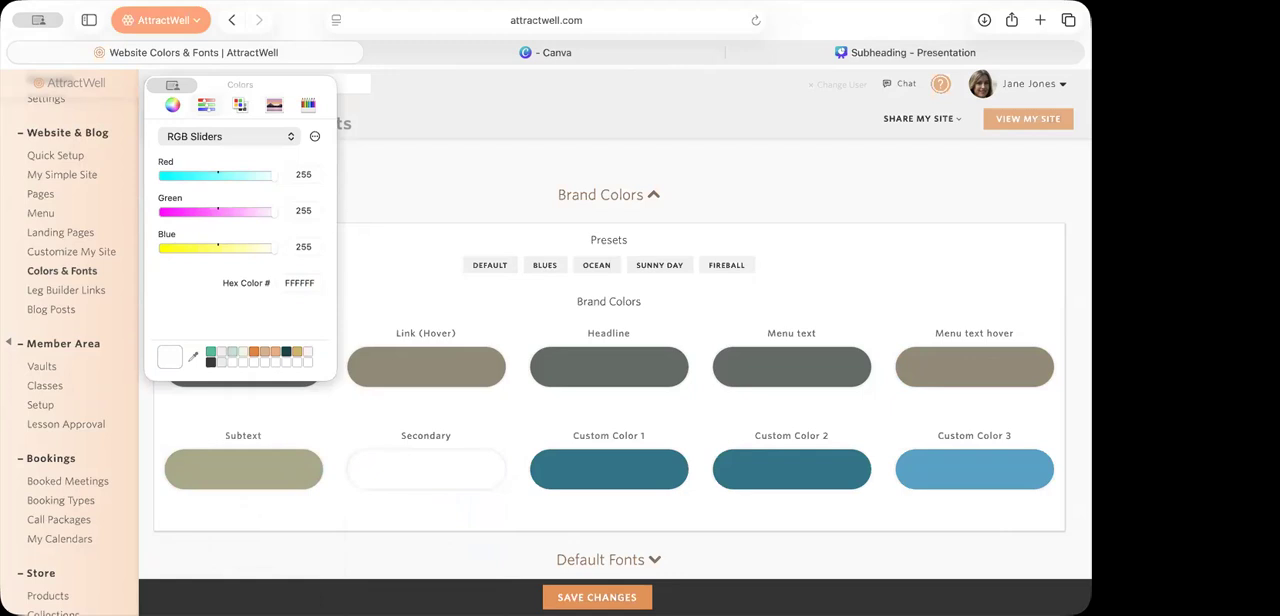
{"action": "left_click", "coordinate": [685, 545]}
Step: Set Custom Color 1 to black and Custom Color 2 to white
{"action": "left_click", "coordinate": [612, 486]}
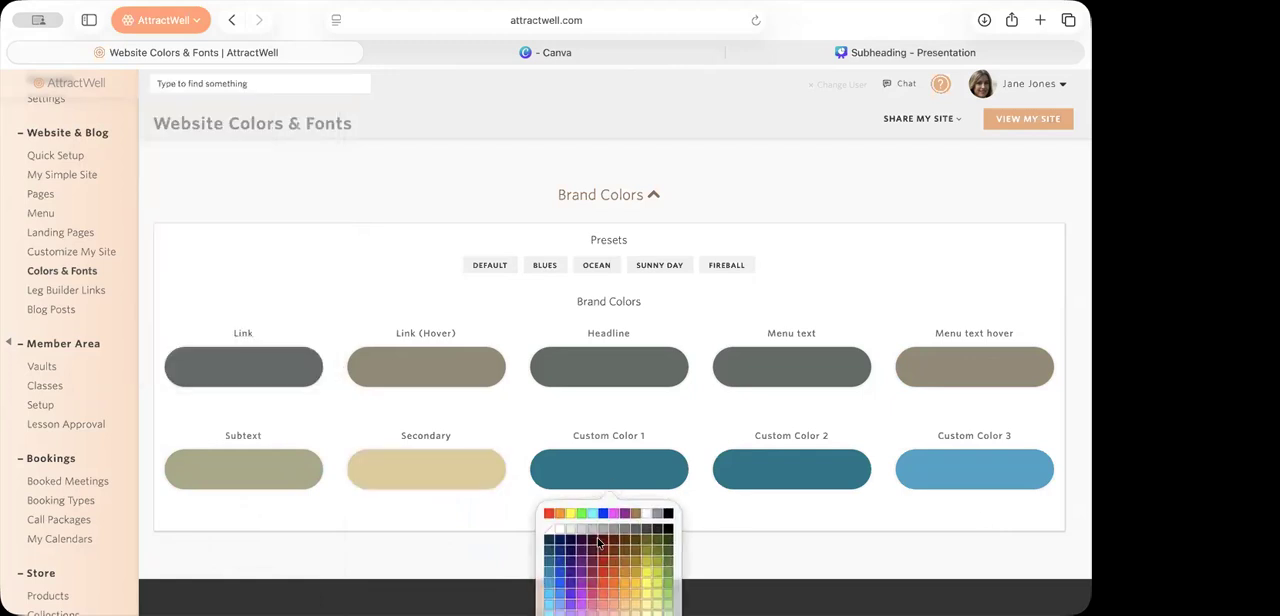
{"action": "left_click", "coordinate": [666, 514]}
{"action": "left_click", "coordinate": [736, 472]}
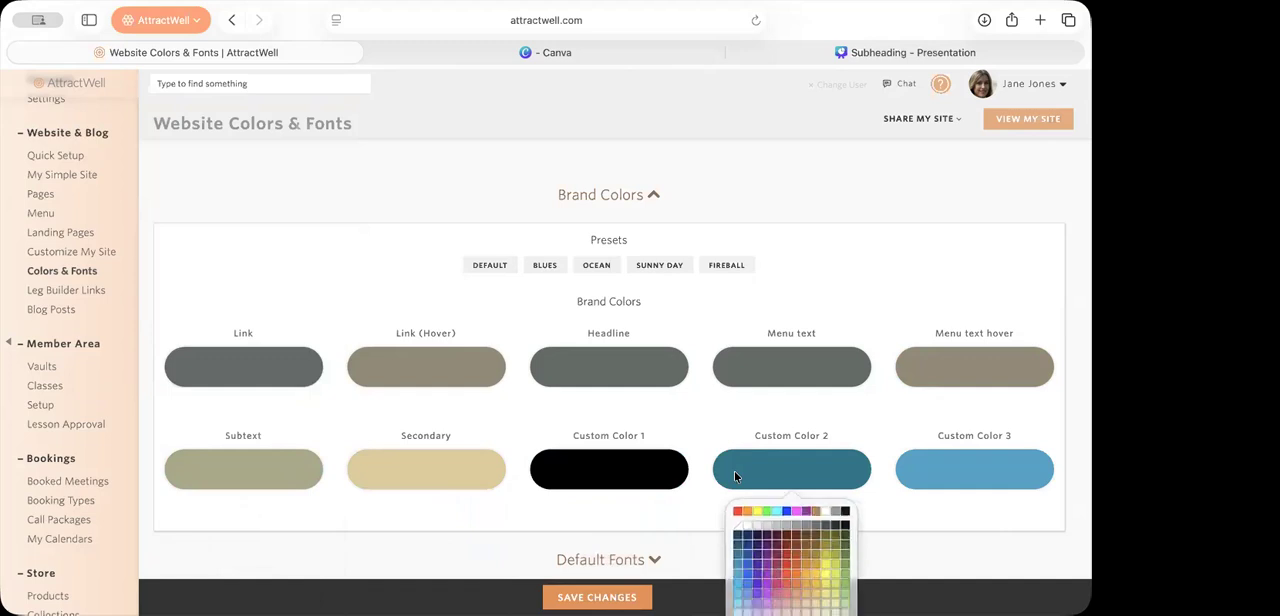
{"action": "left_click", "coordinate": [823, 518]}
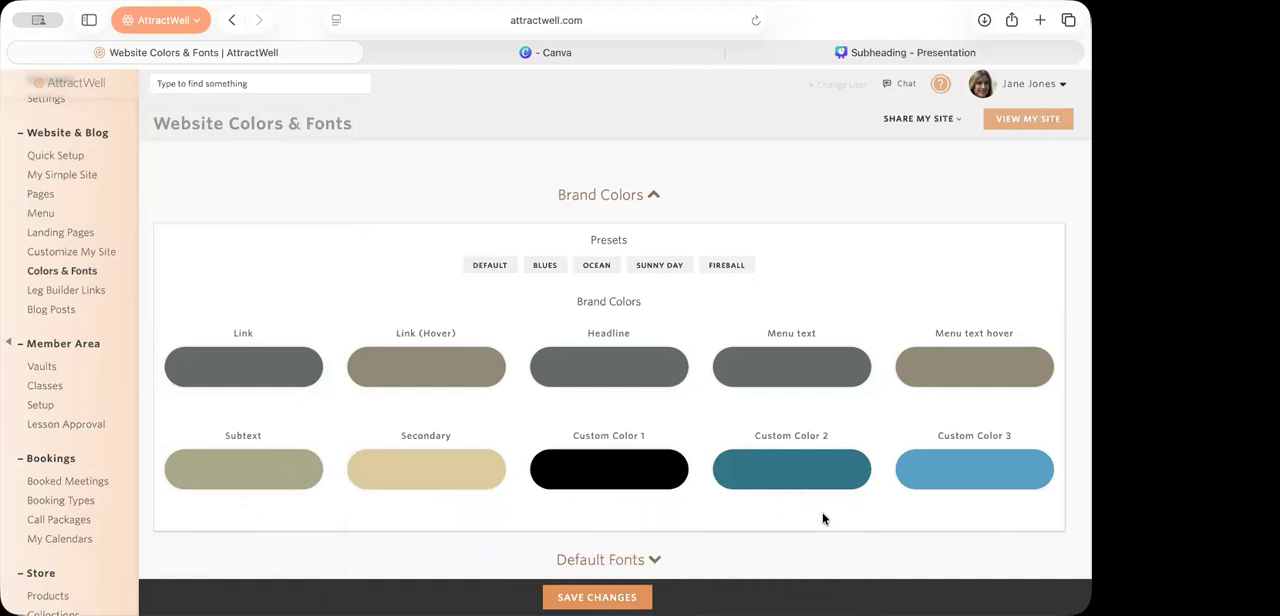
Step: Set Custom Color 3 by sampling the brand palette's dark green-gray #434a42
{"action": "left_click", "coordinate": [942, 479]}
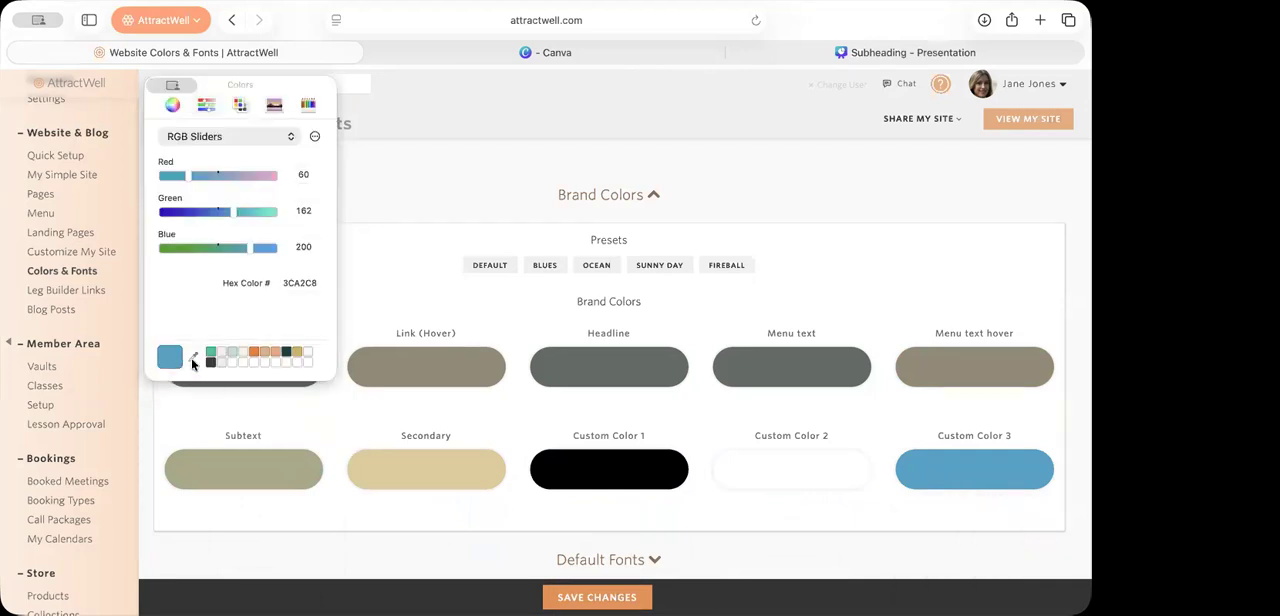
{"action": "left_click", "coordinate": [211, 362]}
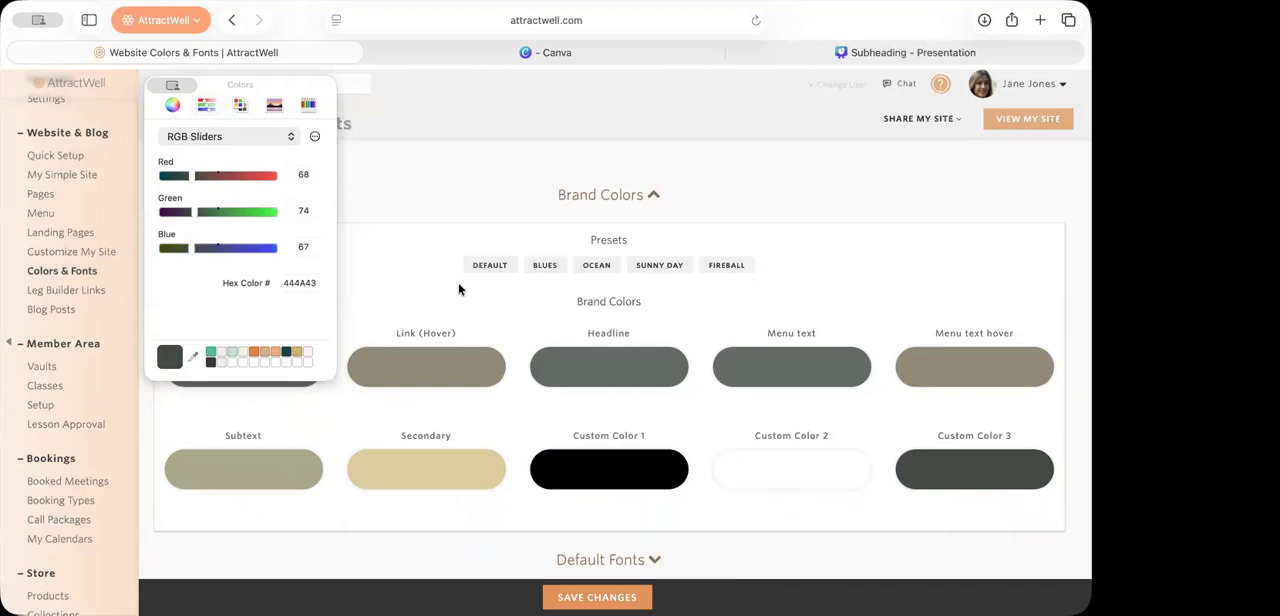
{"action": "left_click", "coordinate": [403, 291]}
Step: Set the Primary button style's background color by sampling the brand palette's tan #e1ca96, and accept the style
{"action": "scroll", "coordinate": [405, 292], "scroll_direction": "down", "scroll_amount": 1}
{"action": "scroll", "coordinate": [405, 292], "scroll_direction": "down", "scroll_amount": 2}
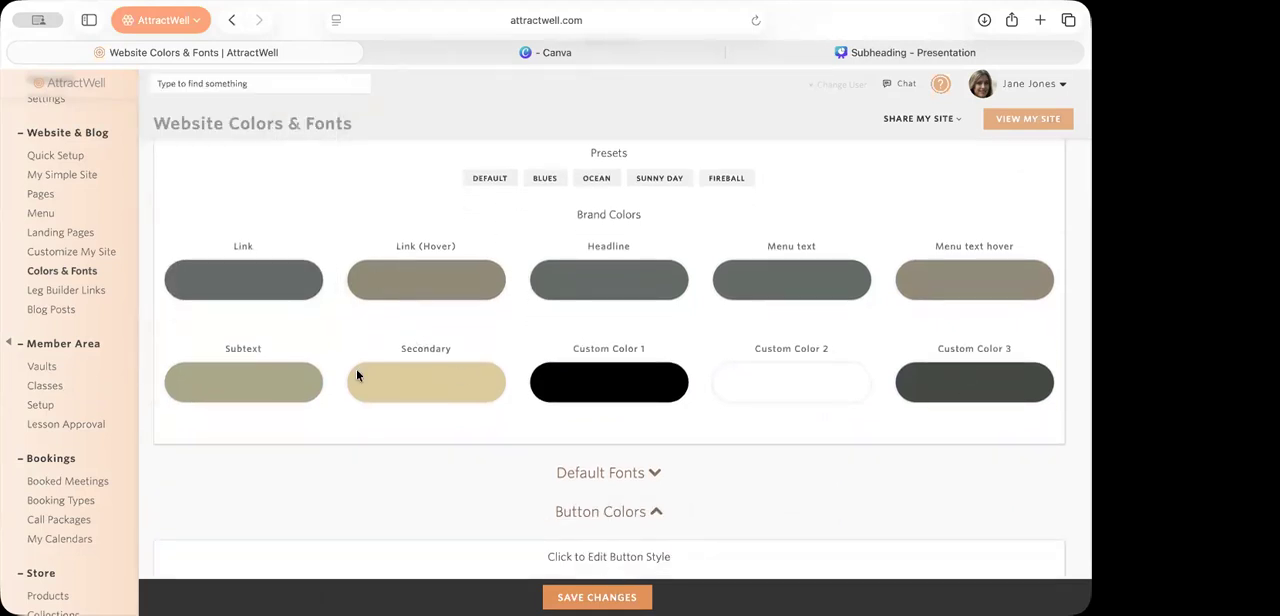
{"action": "scroll", "coordinate": [394, 409], "scroll_direction": "down", "scroll_amount": 5}
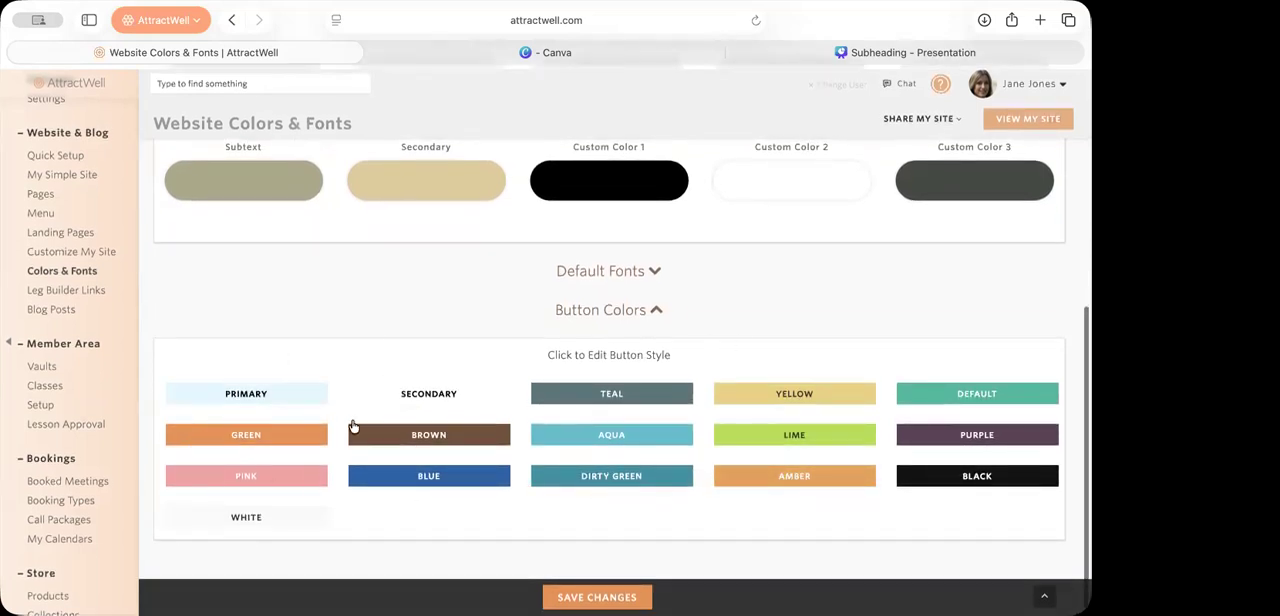
{"action": "left_click", "coordinate": [258, 392]}
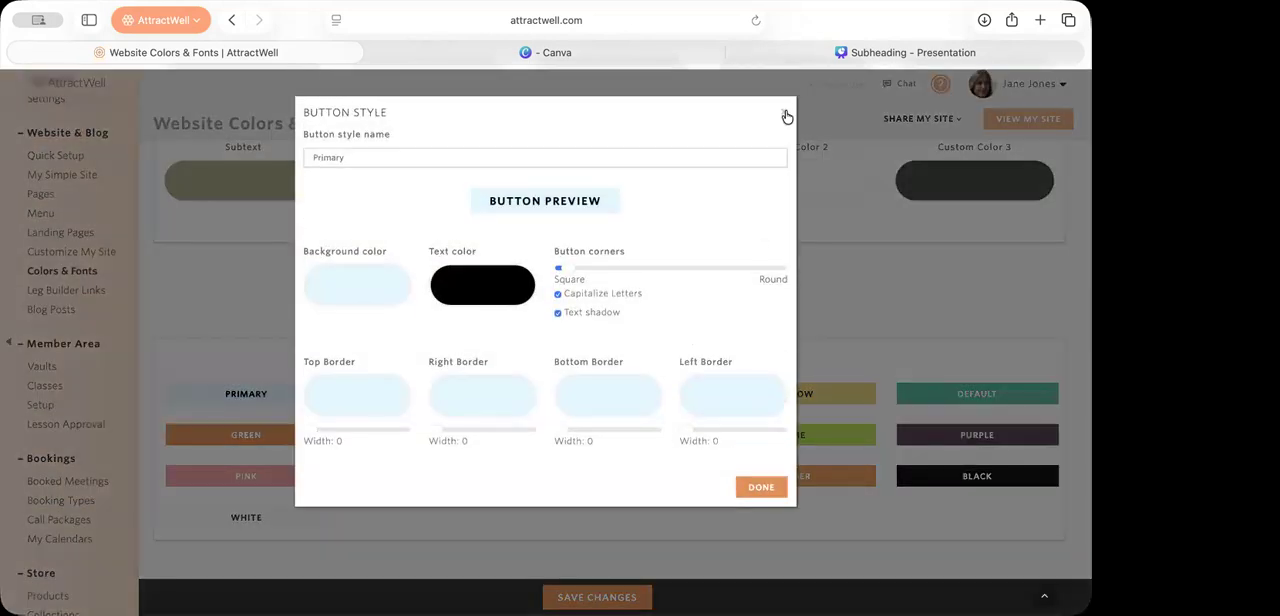
{"action": "left_click", "coordinate": [786, 115]}
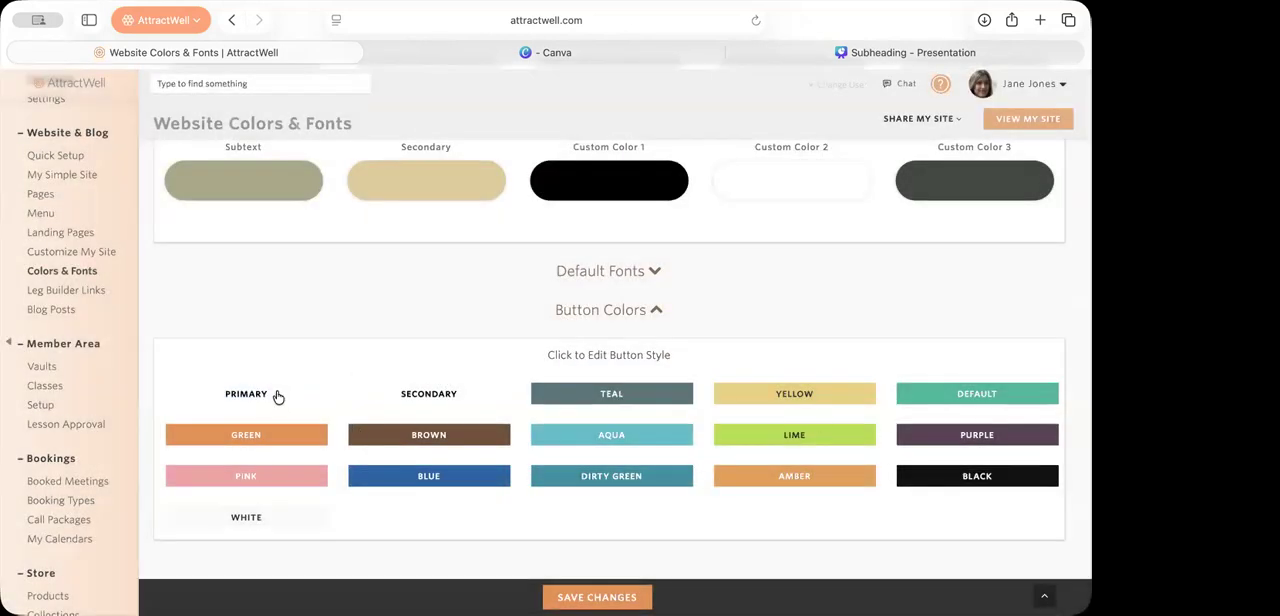
{"action": "left_click", "coordinate": [278, 396]}
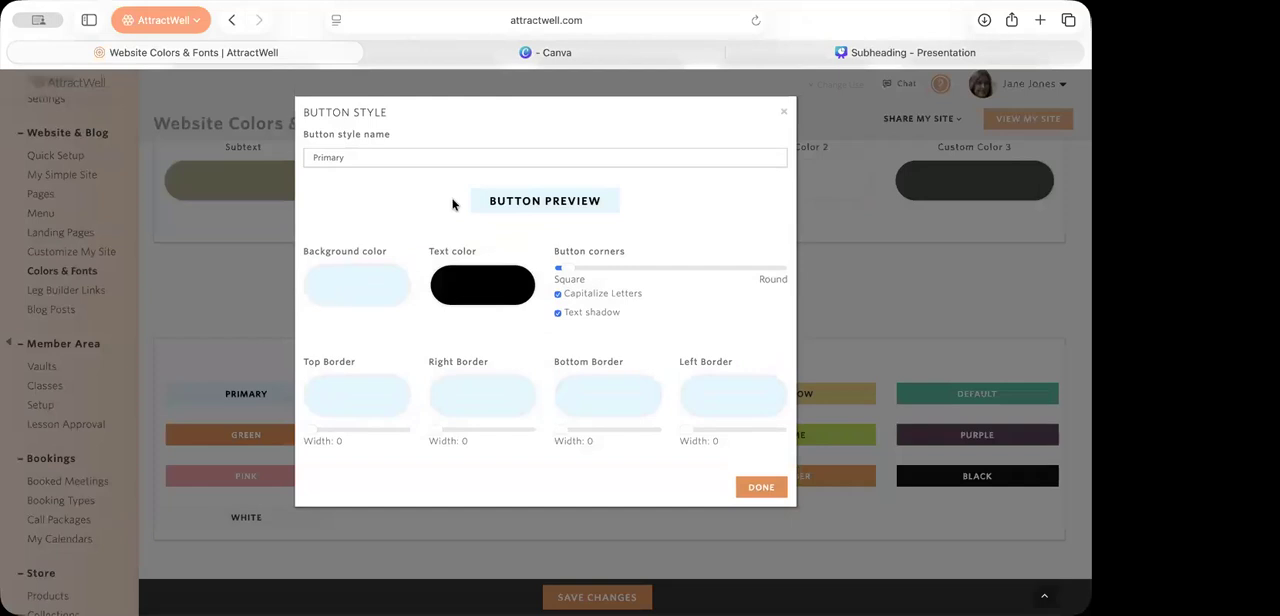
{"action": "left_click", "coordinate": [393, 273]}
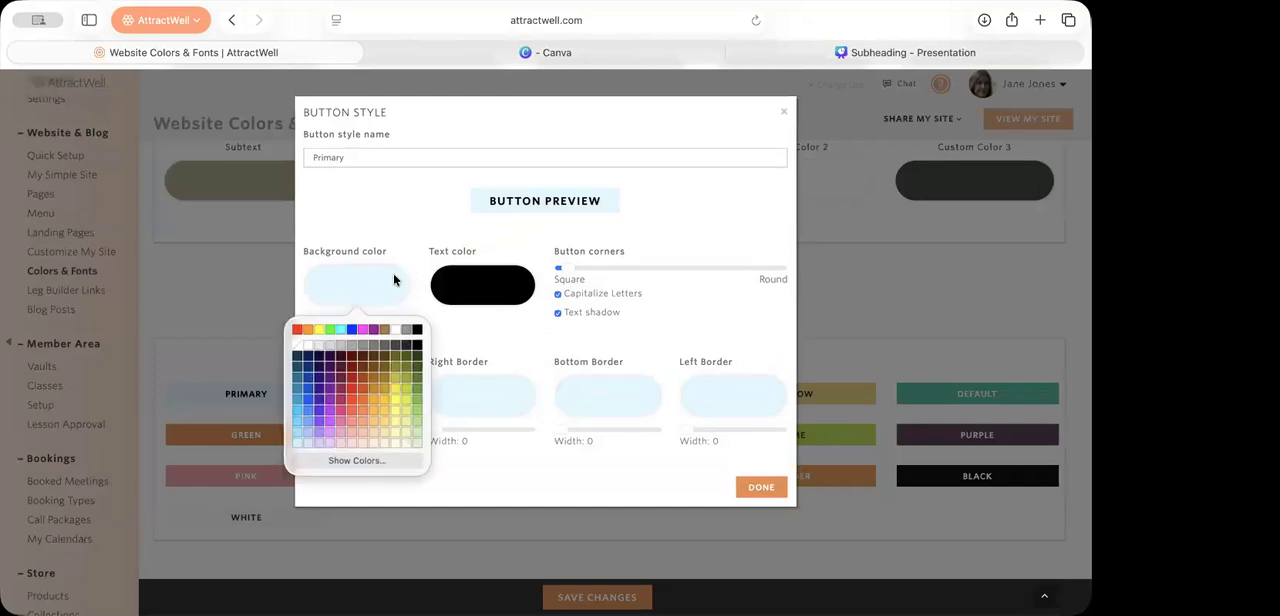
{"action": "left_click", "coordinate": [356, 460]}
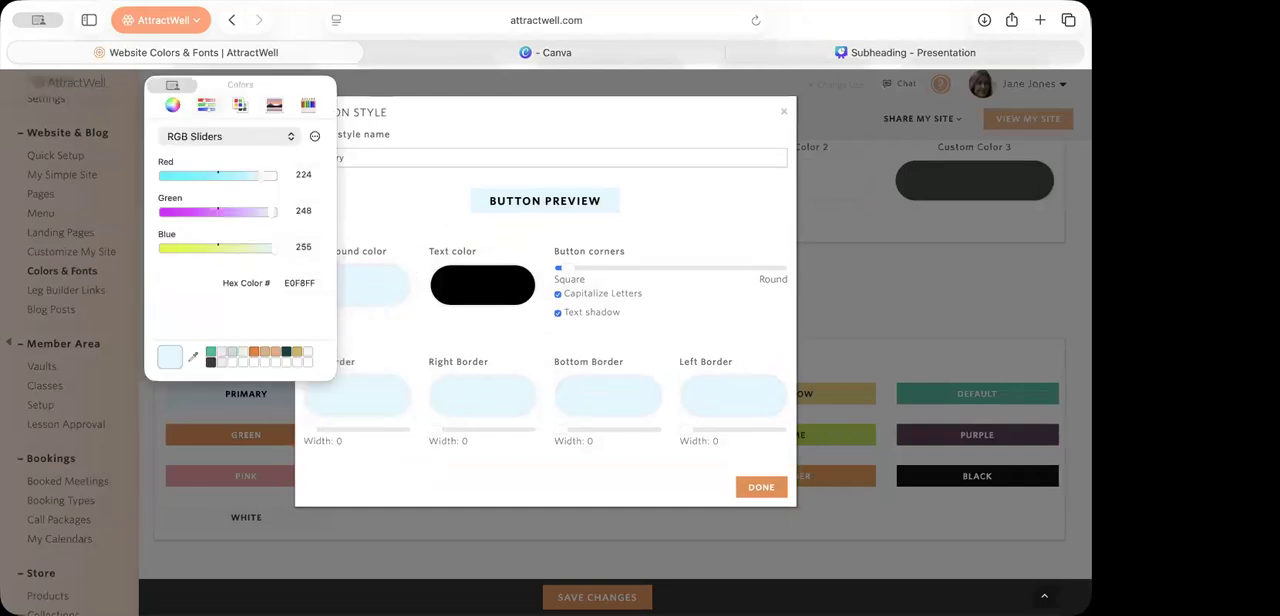
{"action": "left_click", "coordinate": [909, 559]}
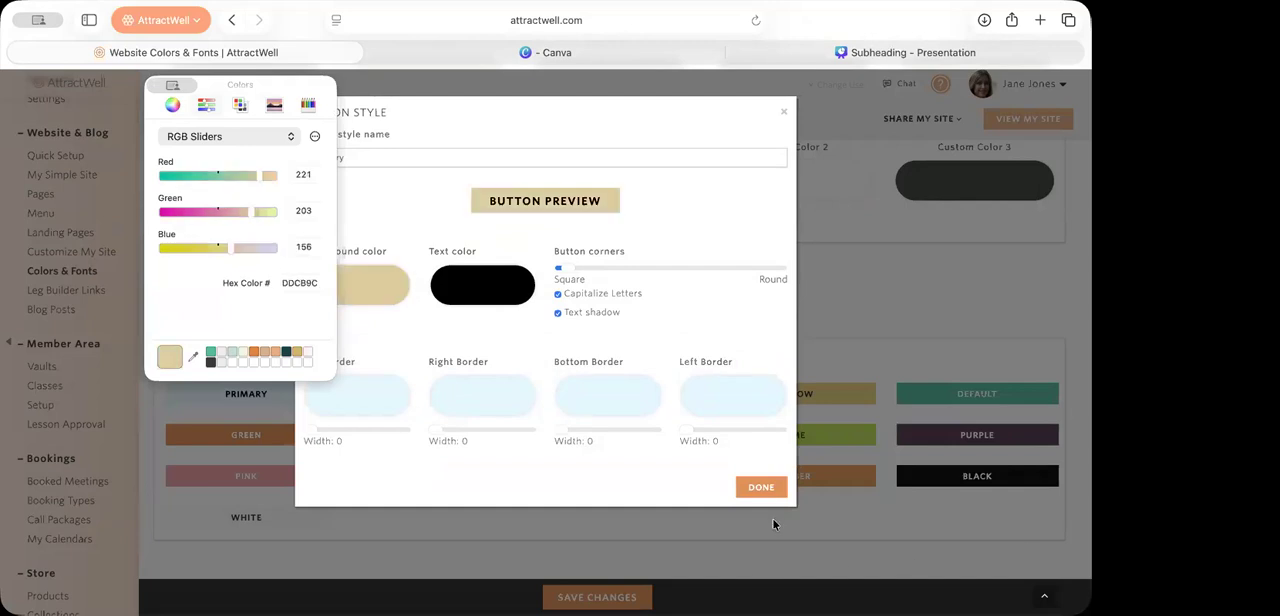
{"action": "left_click", "coordinate": [762, 487]}
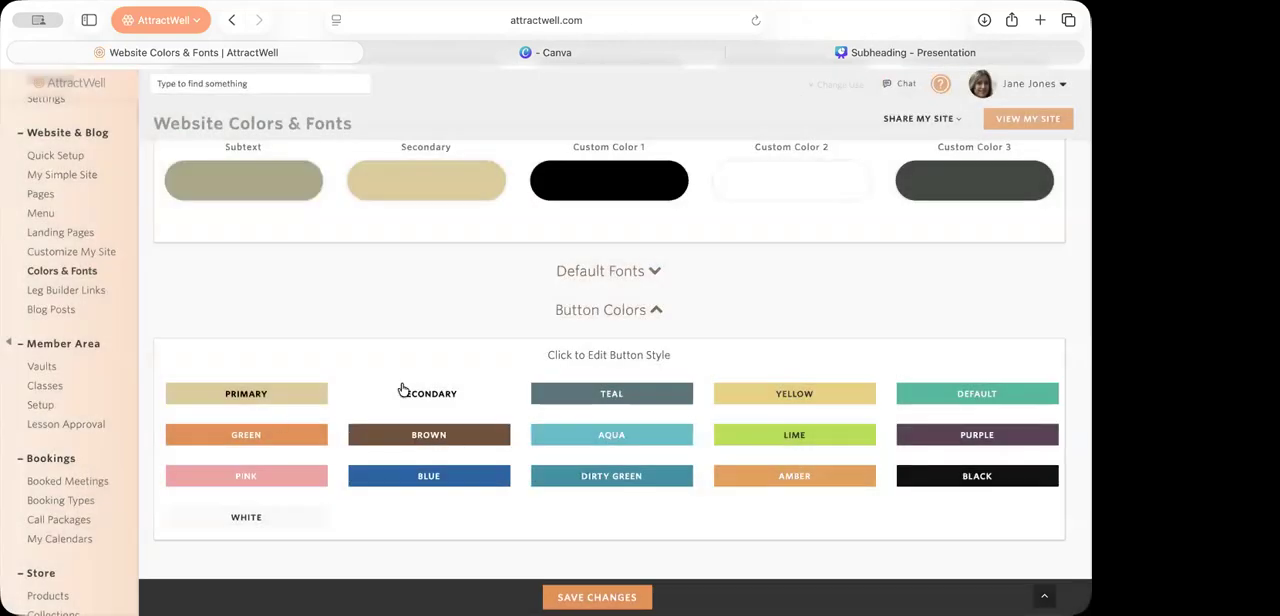
Step: Set the Secondary button style's background color by sampling the brand palette's gray-green #646c66
{"action": "left_click", "coordinate": [450, 392]}
{"action": "left_click", "coordinate": [388, 272]}
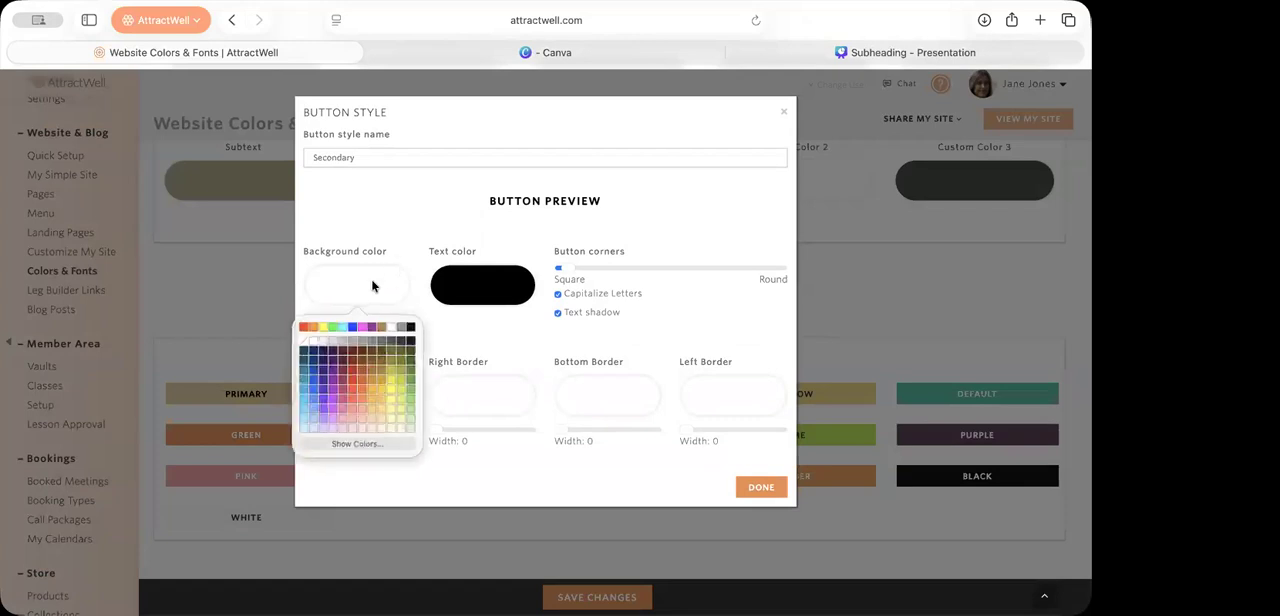
{"action": "left_click", "coordinate": [380, 458]}
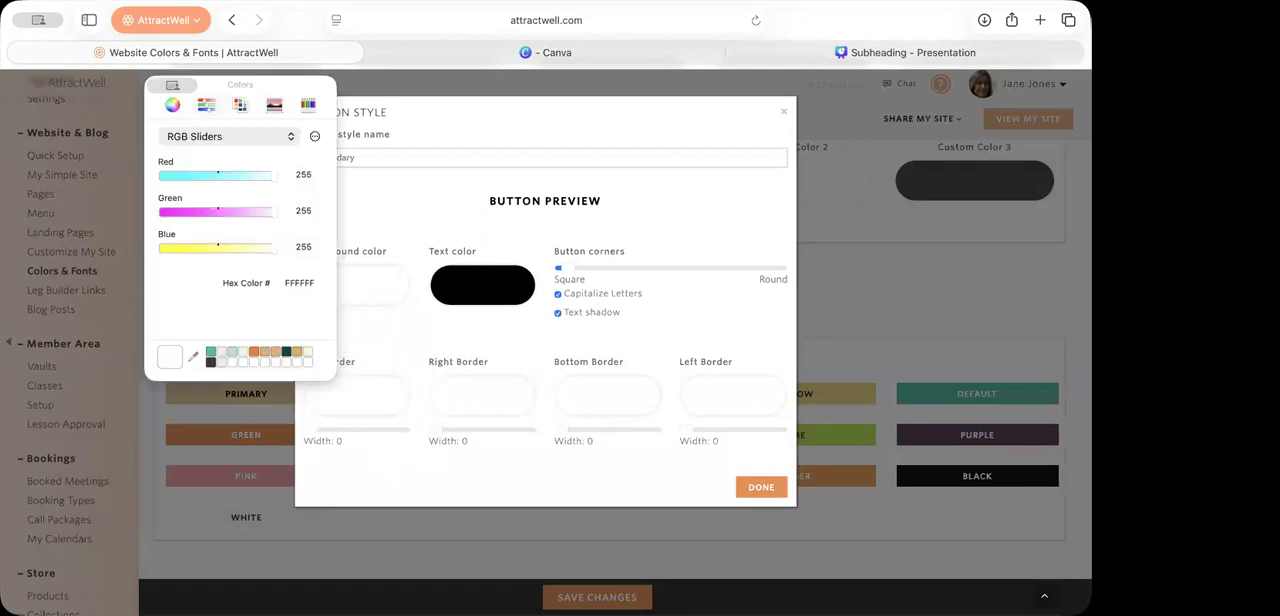
{"action": "left_click", "coordinate": [975, 181]}
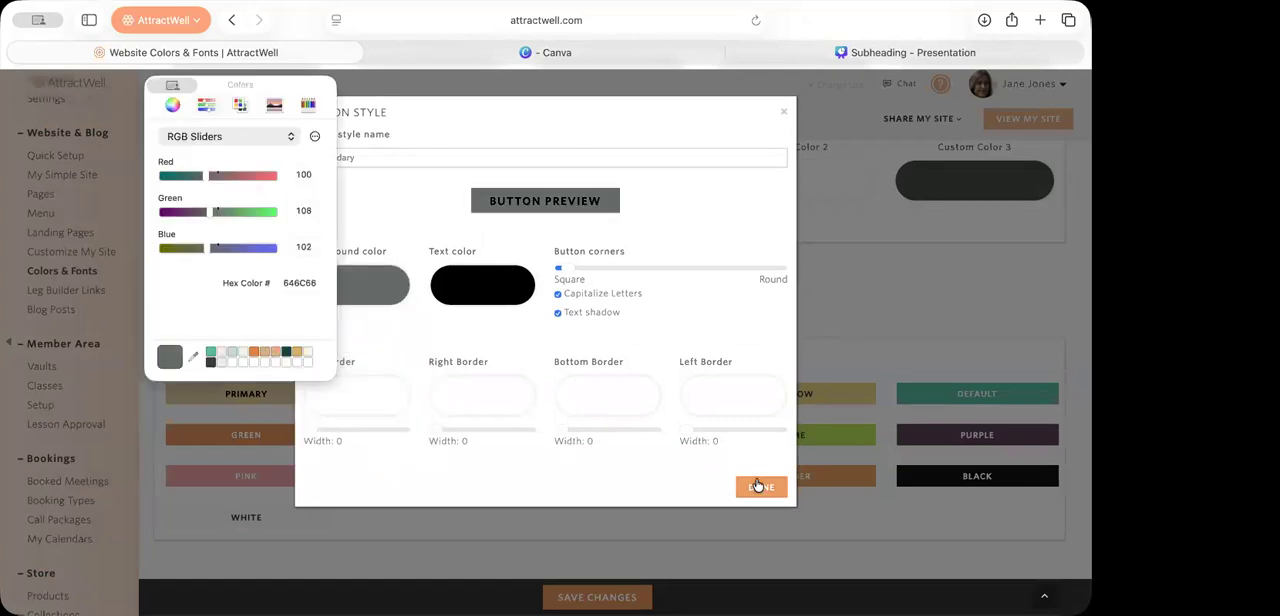
Step: Set the Secondary button style's text color to white, accept the style, and save the website color changes
{"action": "left_click", "coordinate": [507, 288]}
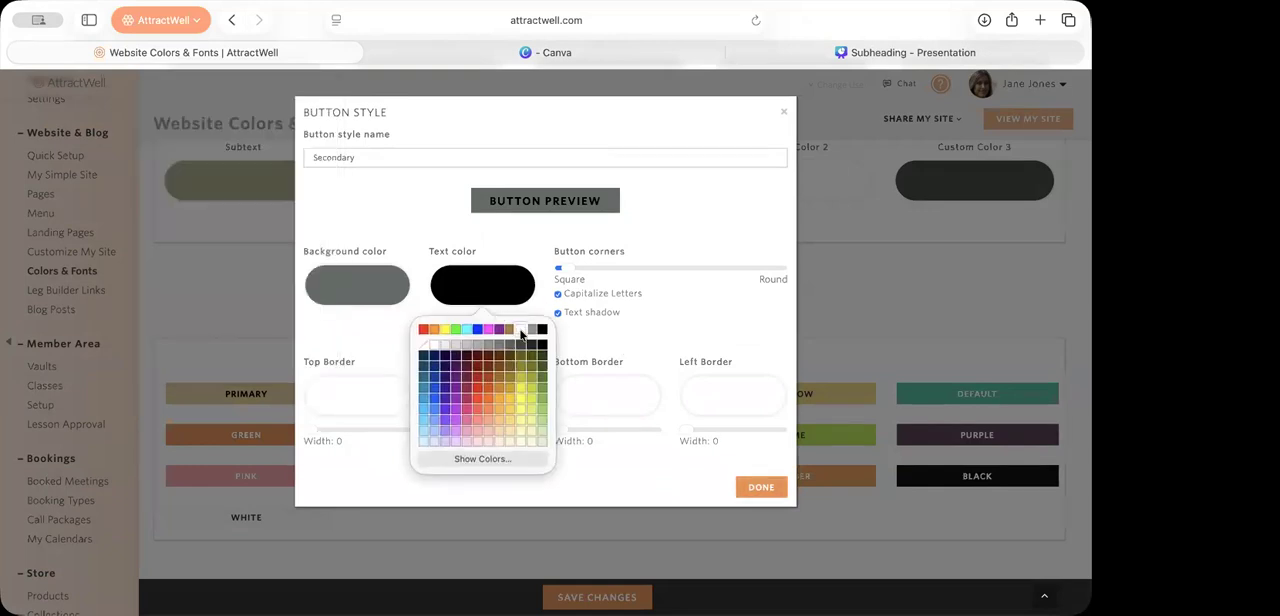
{"action": "left_click", "coordinate": [521, 326]}
{"action": "left_click", "coordinate": [762, 488]}
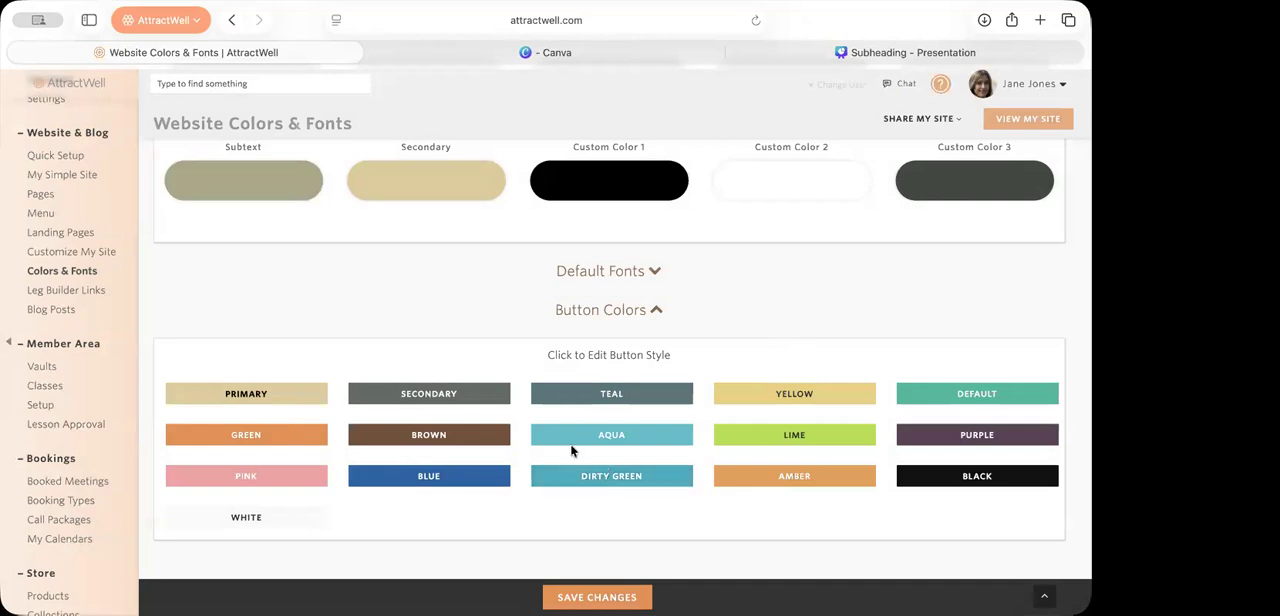
{"action": "left_click", "coordinate": [616, 597]}
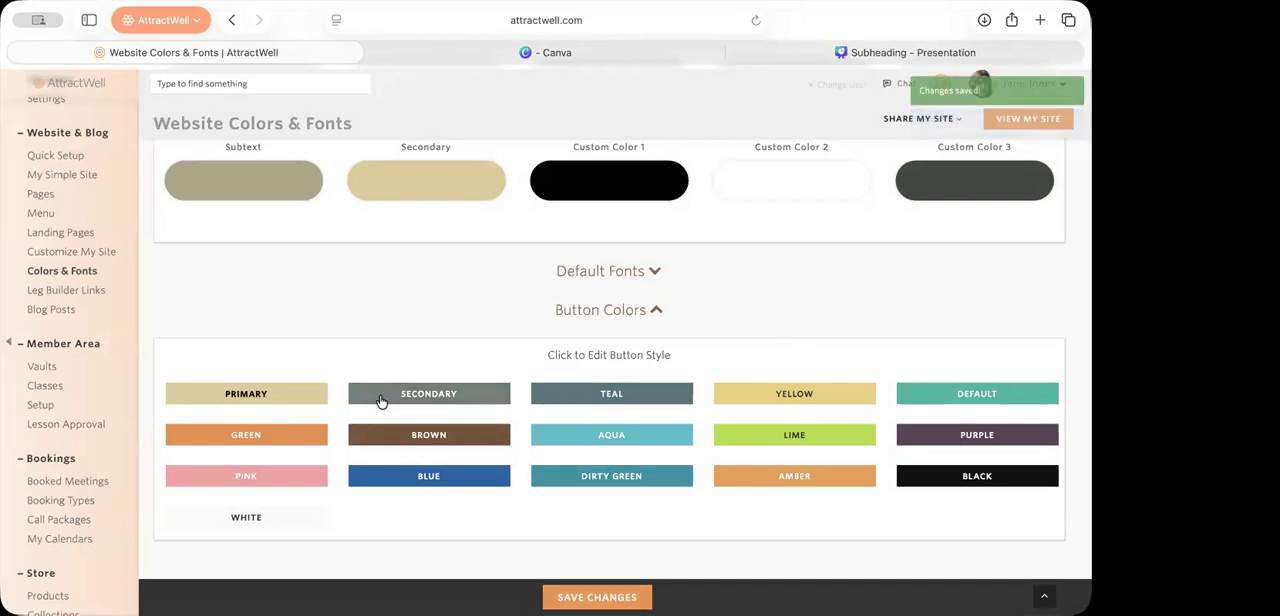
Step: Open the Email Templates page of the Content Library
{"action": "scroll", "coordinate": [759, 476], "scroll_direction": "up", "scroll_amount": 5}
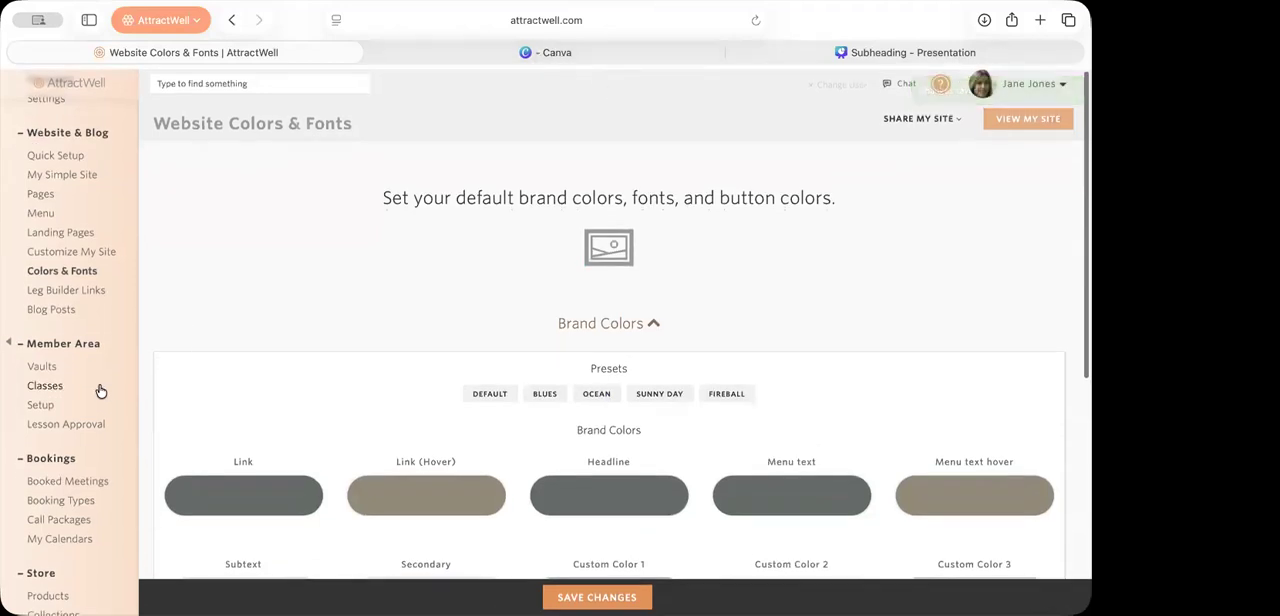
{"action": "scroll", "coordinate": [101, 391], "scroll_direction": "down", "scroll_amount": 1}
{"action": "scroll", "coordinate": [101, 391], "scroll_direction": "down", "scroll_amount": 8}
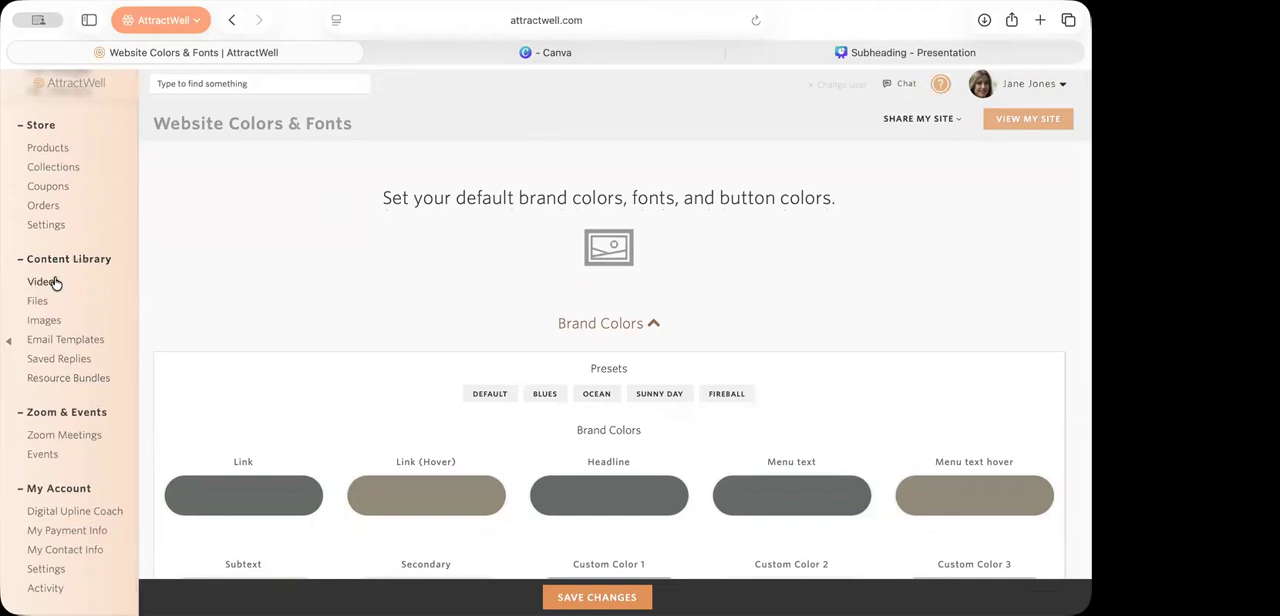
{"action": "left_click", "coordinate": [49, 346]}
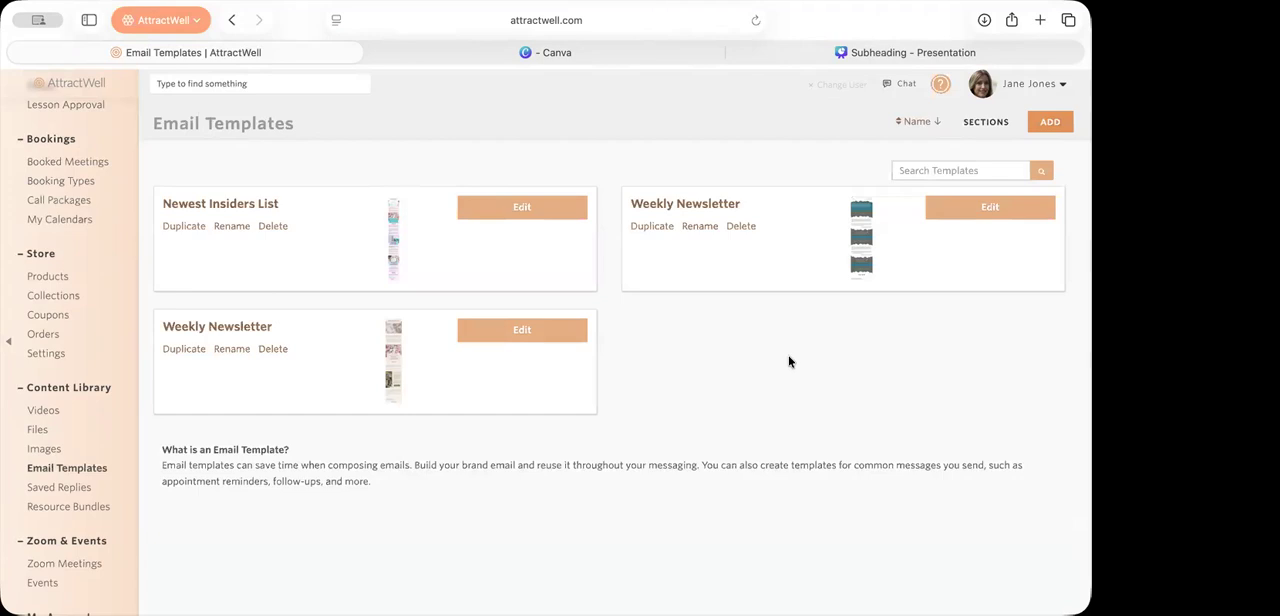
Step: Delete both Weekly Newsletter templates and the Newest Insiders List template, and start adding a new email template
{"action": "left_click", "coordinate": [742, 227]}
{"action": "left_click", "coordinate": [536, 447]}
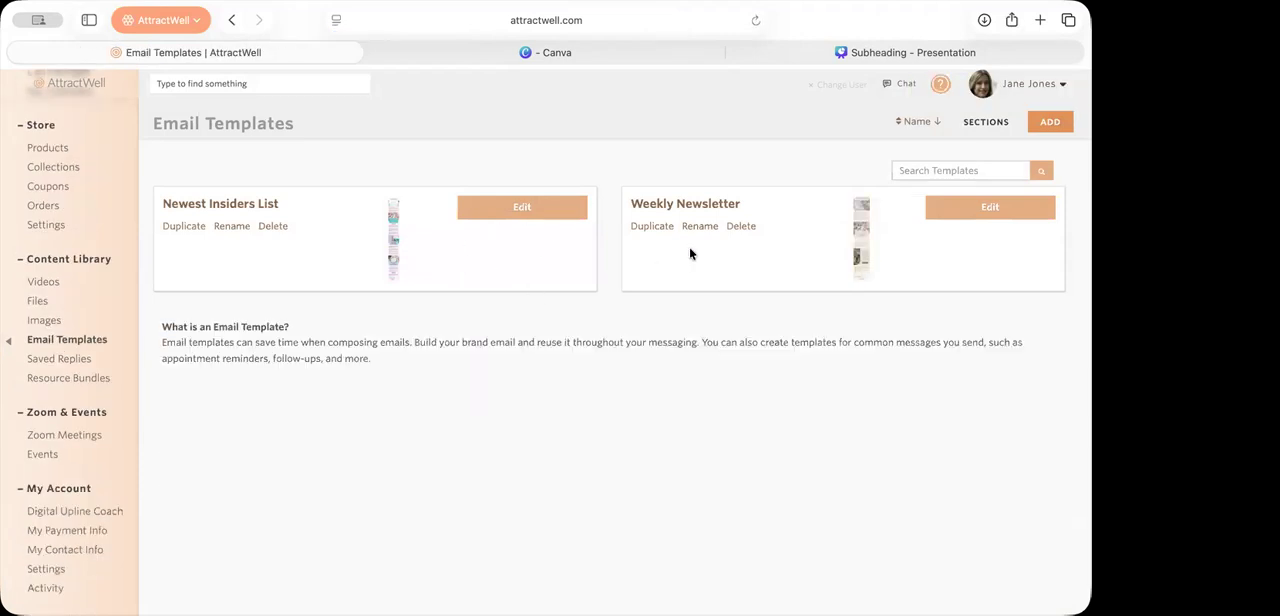
{"action": "left_click", "coordinate": [270, 226]}
{"action": "left_click", "coordinate": [598, 448]}
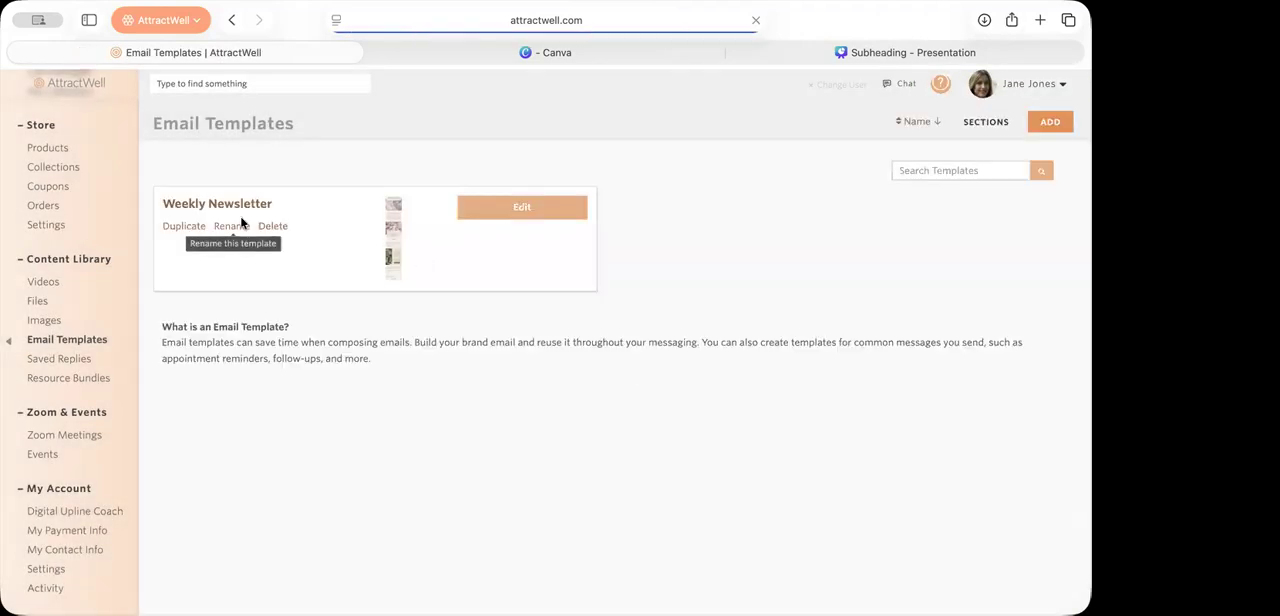
{"action": "left_click", "coordinate": [273, 226]}
{"action": "left_click", "coordinate": [538, 443]}
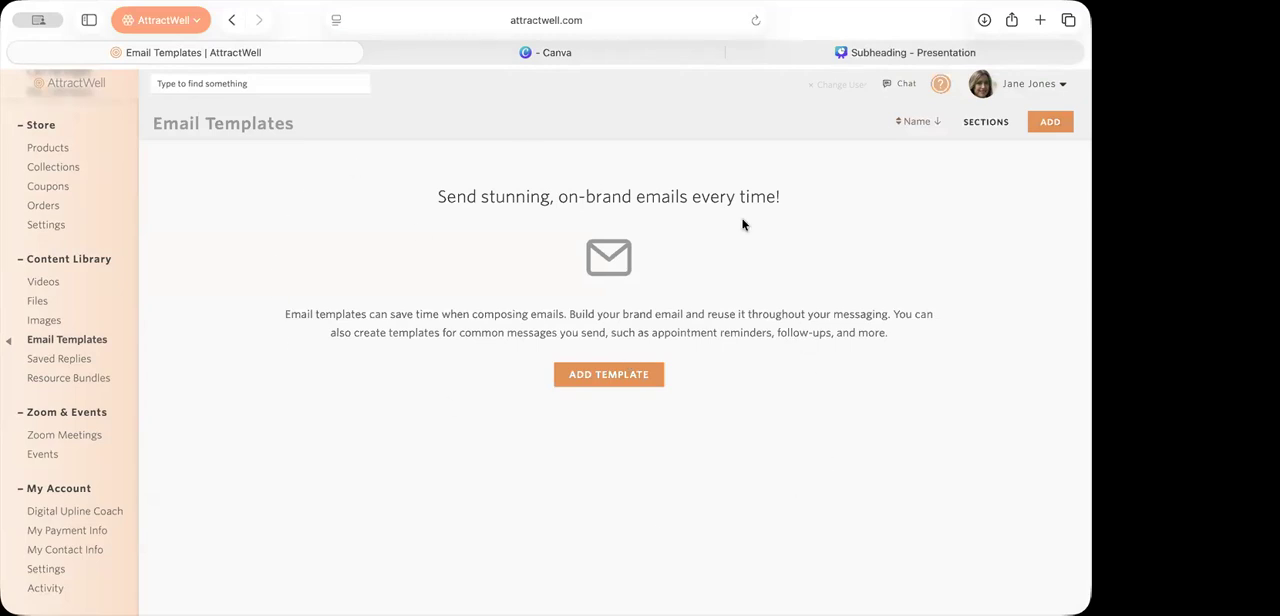
{"action": "left_click", "coordinate": [622, 378]}
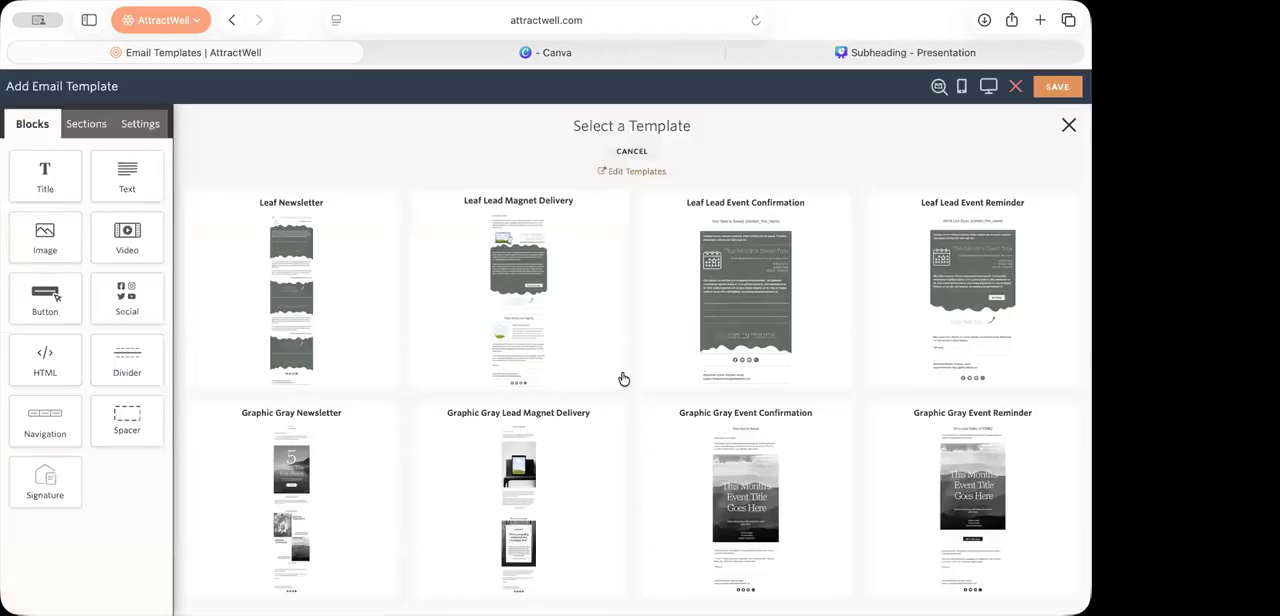
Step: Look through the email template gallery to compare the Leaf, Graphic Gray, Soft Floral and other designs
{"action": "scroll", "coordinate": [620, 377], "scroll_direction": "down", "scroll_amount": 1}
{"action": "scroll", "coordinate": [620, 377], "scroll_direction": "up", "scroll_amount": 1}
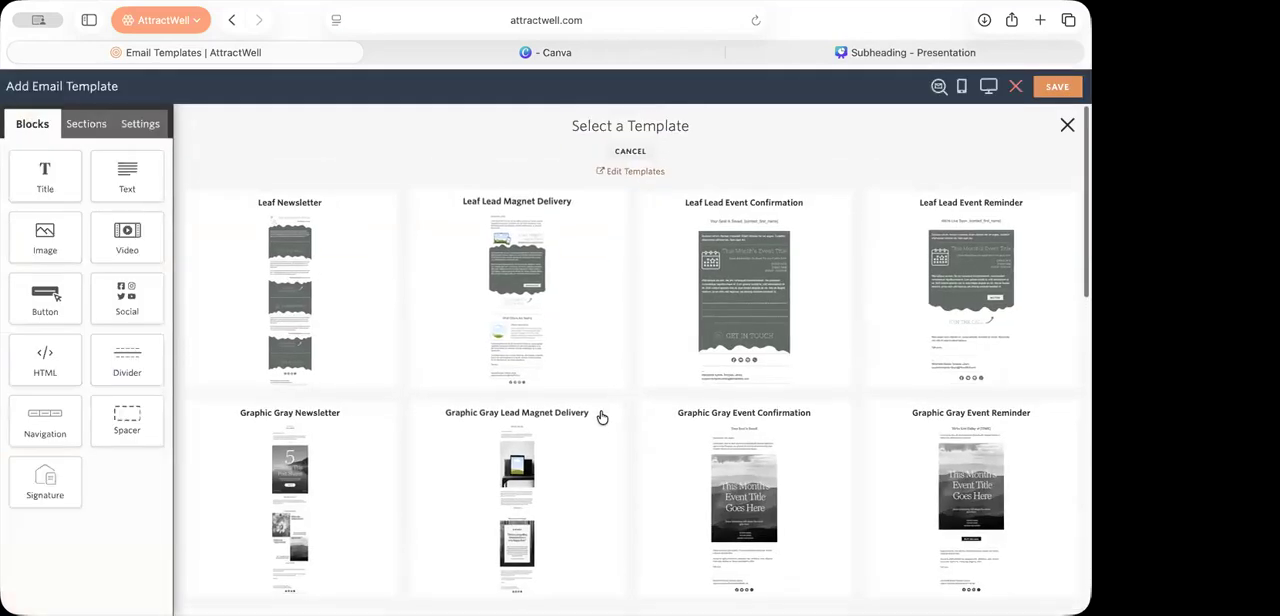
{"action": "scroll", "coordinate": [802, 284], "scroll_direction": "down", "scroll_amount": 1}
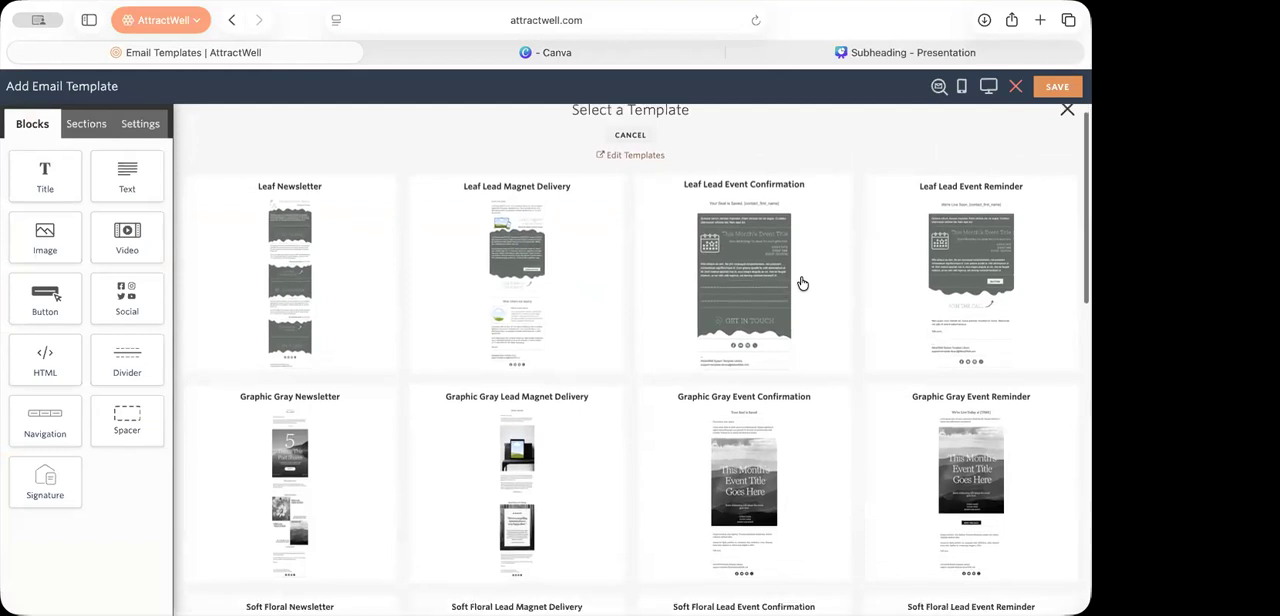
{"action": "scroll", "coordinate": [802, 284], "scroll_direction": "down", "scroll_amount": 3}
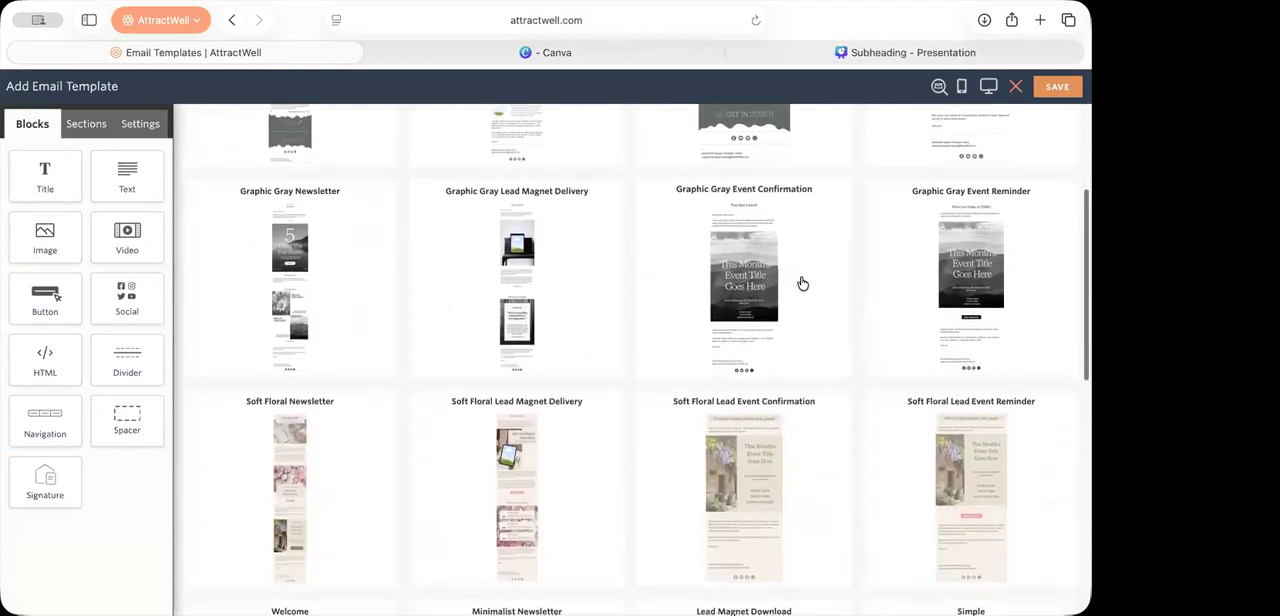
{"action": "scroll", "coordinate": [802, 284], "scroll_direction": "down", "scroll_amount": 1}
{"action": "scroll", "coordinate": [802, 284], "scroll_direction": "up", "scroll_amount": 3}
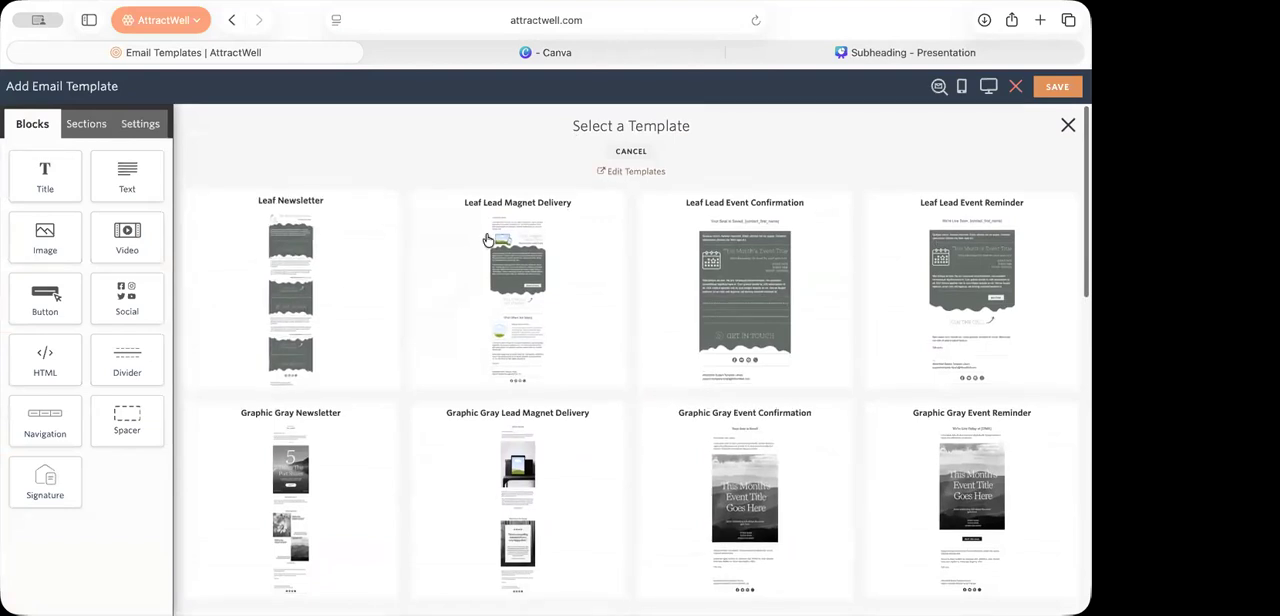
{"action": "scroll", "coordinate": [936, 500], "scroll_direction": "down", "scroll_amount": 3}
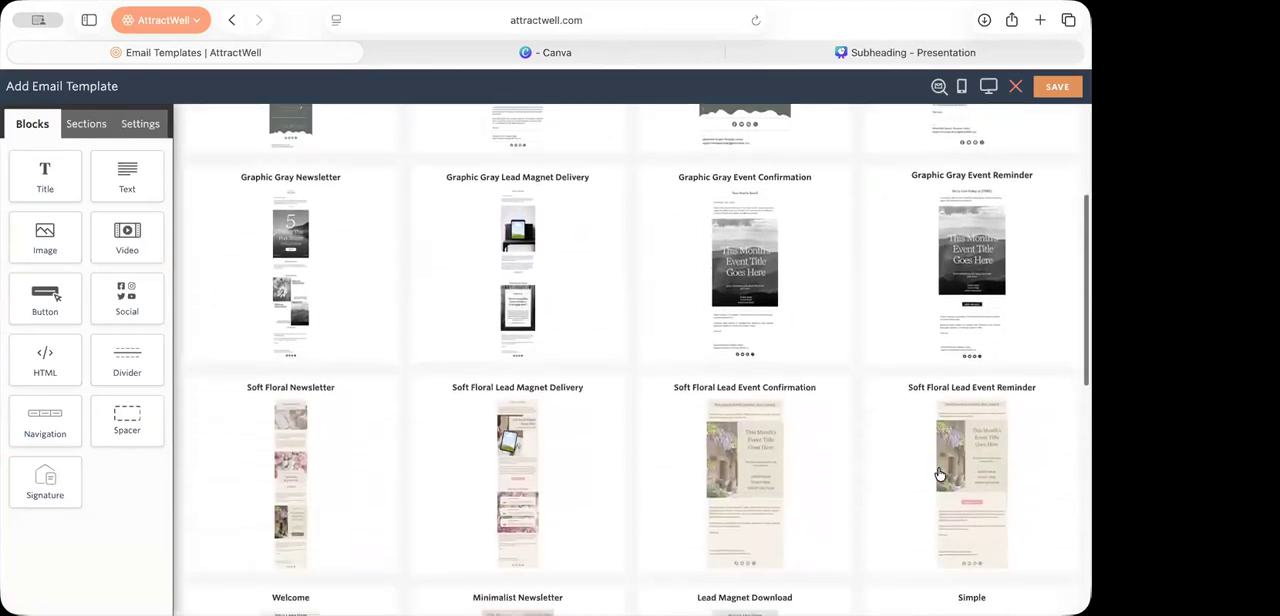
{"action": "scroll", "coordinate": [872, 448], "scroll_direction": "down", "scroll_amount": 4}
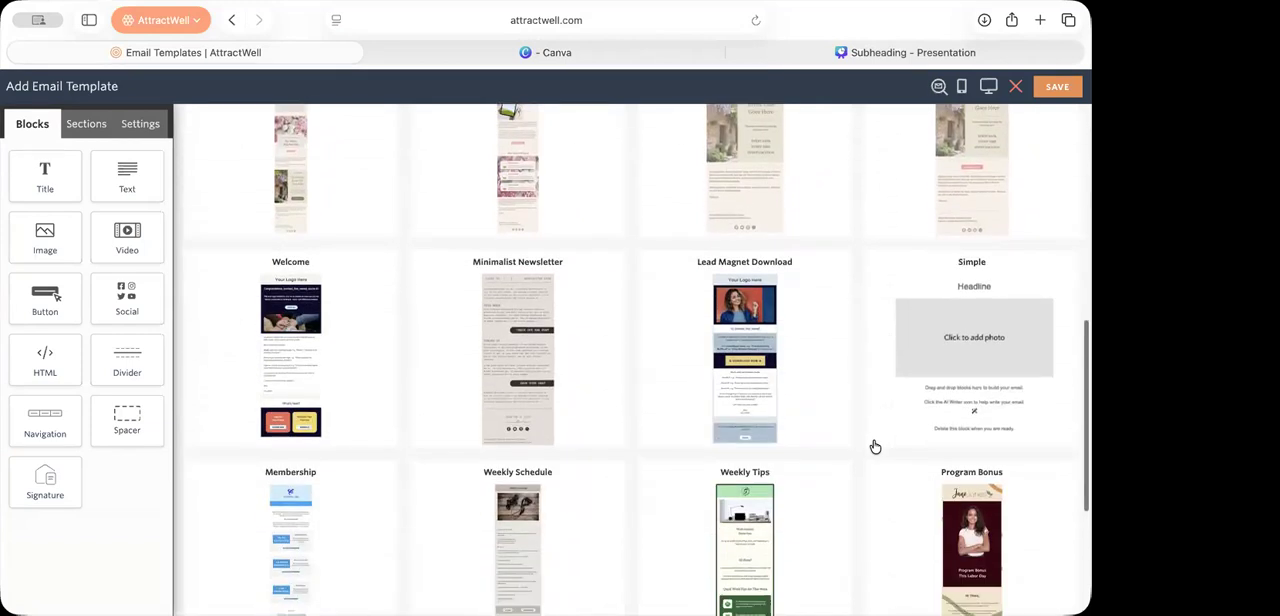
{"action": "scroll", "coordinate": [875, 447], "scroll_direction": "down", "scroll_amount": 1}
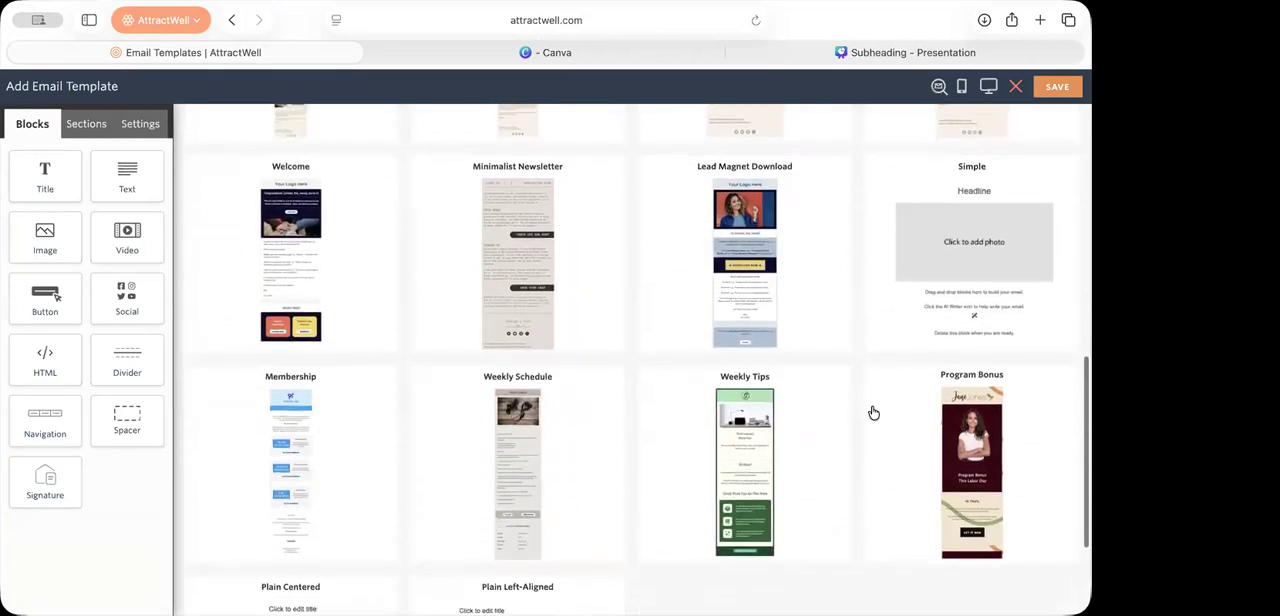
{"action": "scroll", "coordinate": [873, 412], "scroll_direction": "up", "scroll_amount": 1}
{"action": "scroll", "coordinate": [540, 371], "scroll_direction": "up", "scroll_amount": 3}
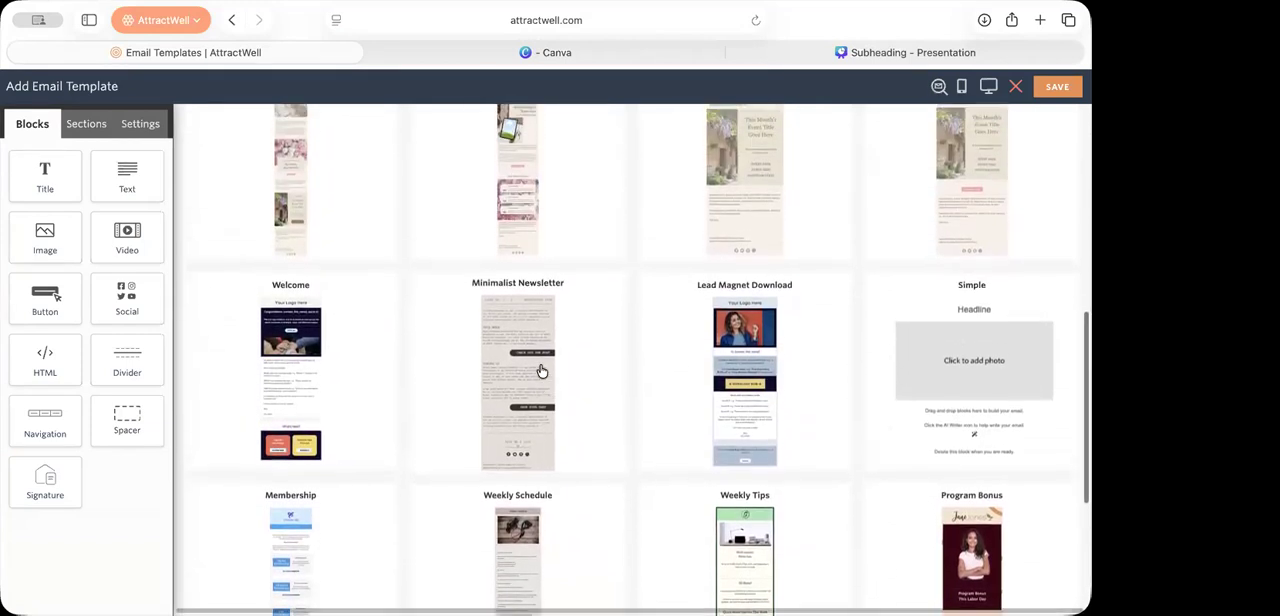
{"action": "scroll", "coordinate": [540, 371], "scroll_direction": "up", "scroll_amount": 4}
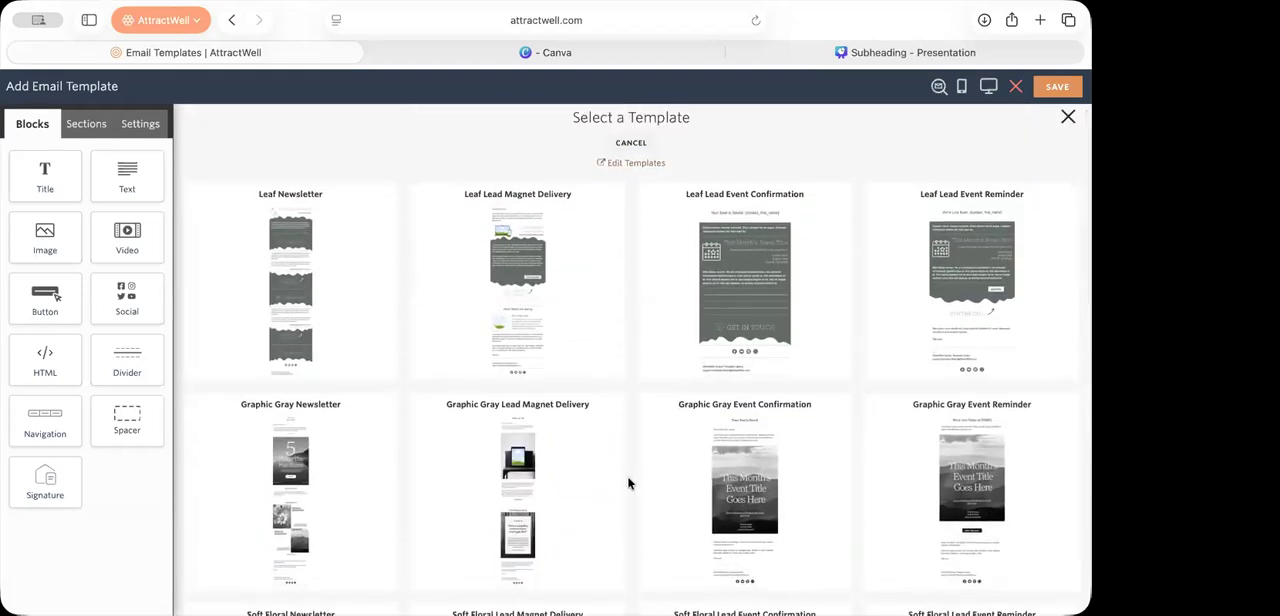
{"action": "scroll", "coordinate": [628, 483], "scroll_direction": "down", "scroll_amount": 3}
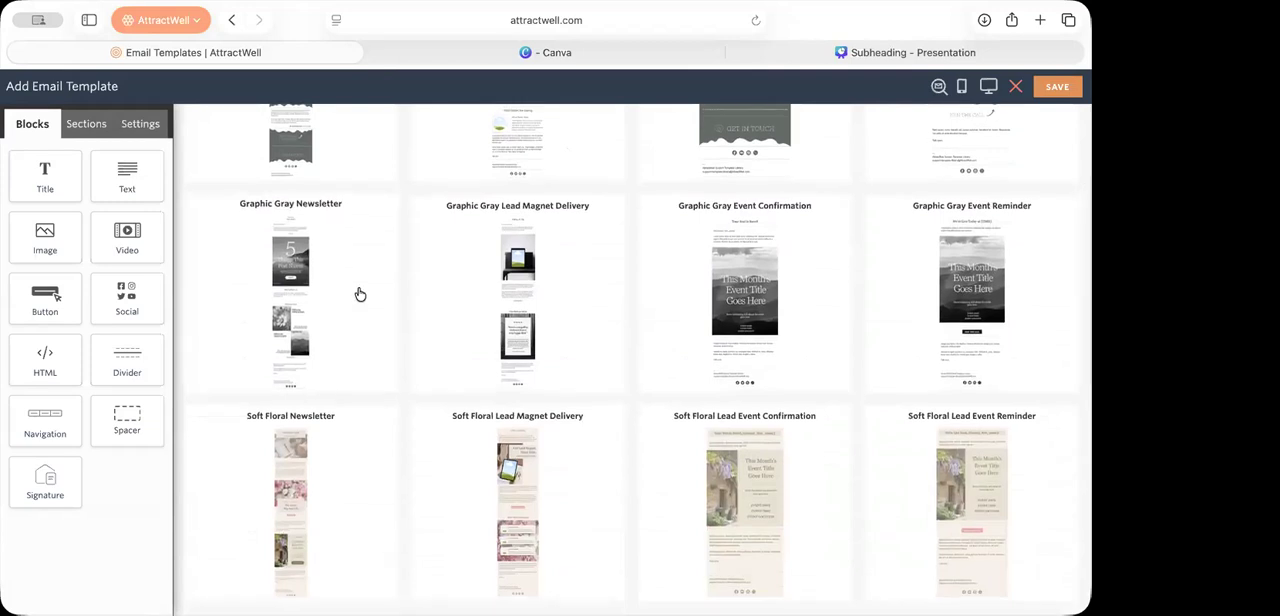
{"action": "scroll", "coordinate": [360, 294], "scroll_direction": "down", "scroll_amount": 2}
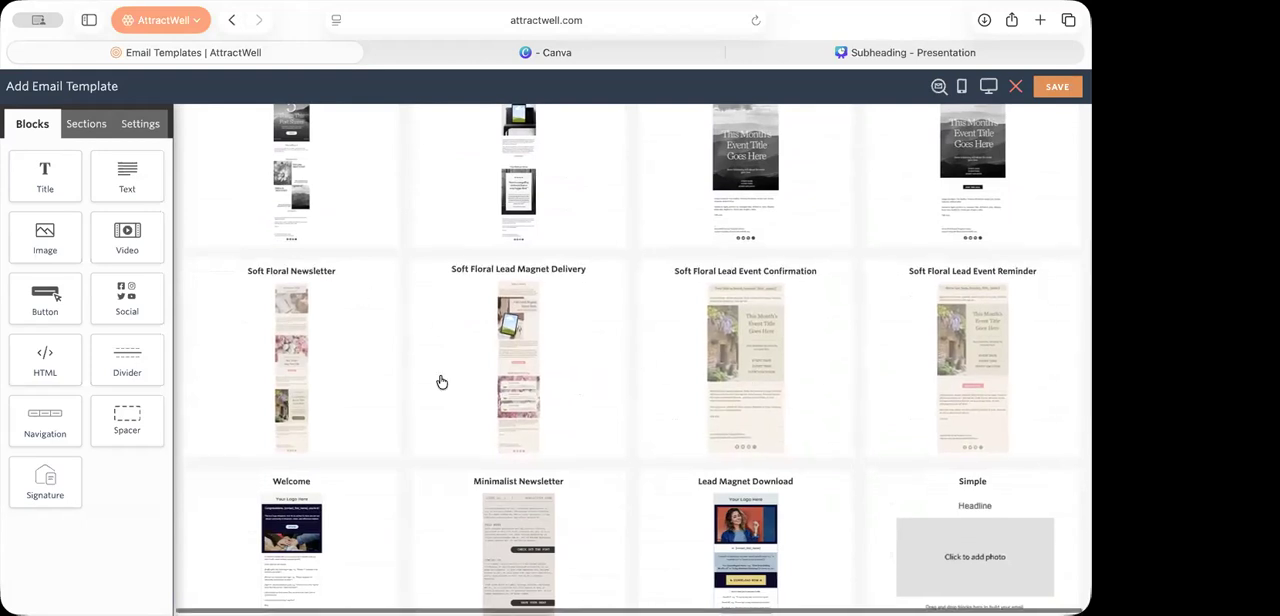
{"action": "scroll", "coordinate": [352, 383], "scroll_direction": "up", "scroll_amount": 2}
{"action": "scroll", "coordinate": [352, 383], "scroll_direction": "up", "scroll_amount": 2}
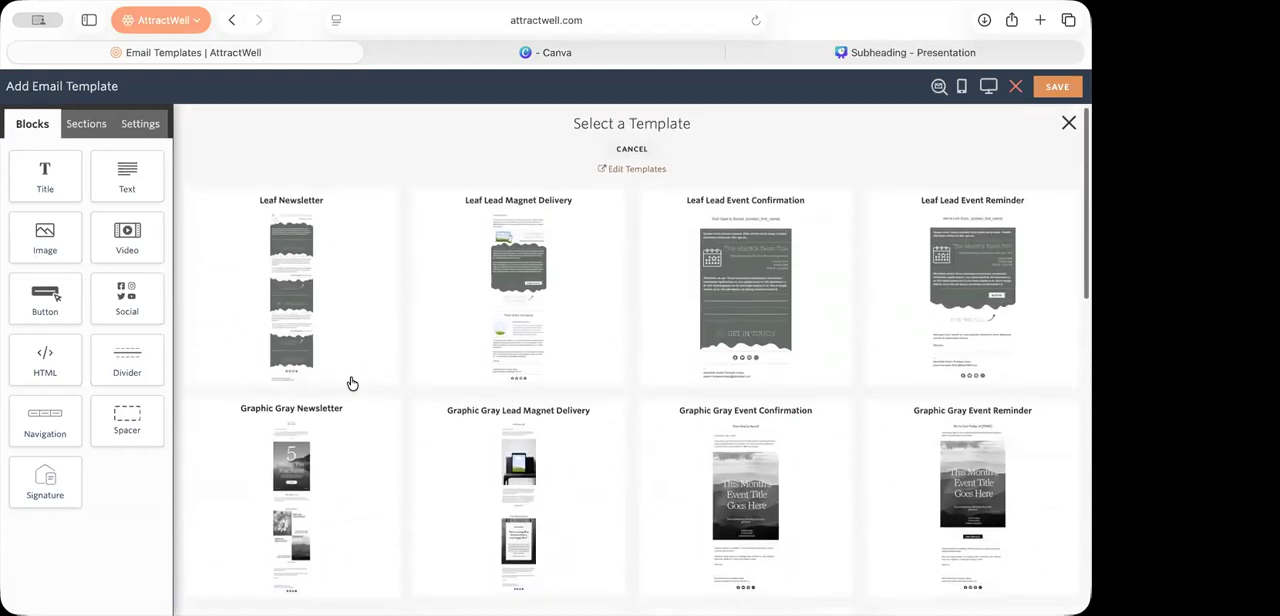
Step: Use the Graphic Gray Newsletter design for the new email template
{"action": "scroll", "coordinate": [352, 383], "scroll_direction": "down", "scroll_amount": 2}
{"action": "left_click", "coordinate": [352, 383]}
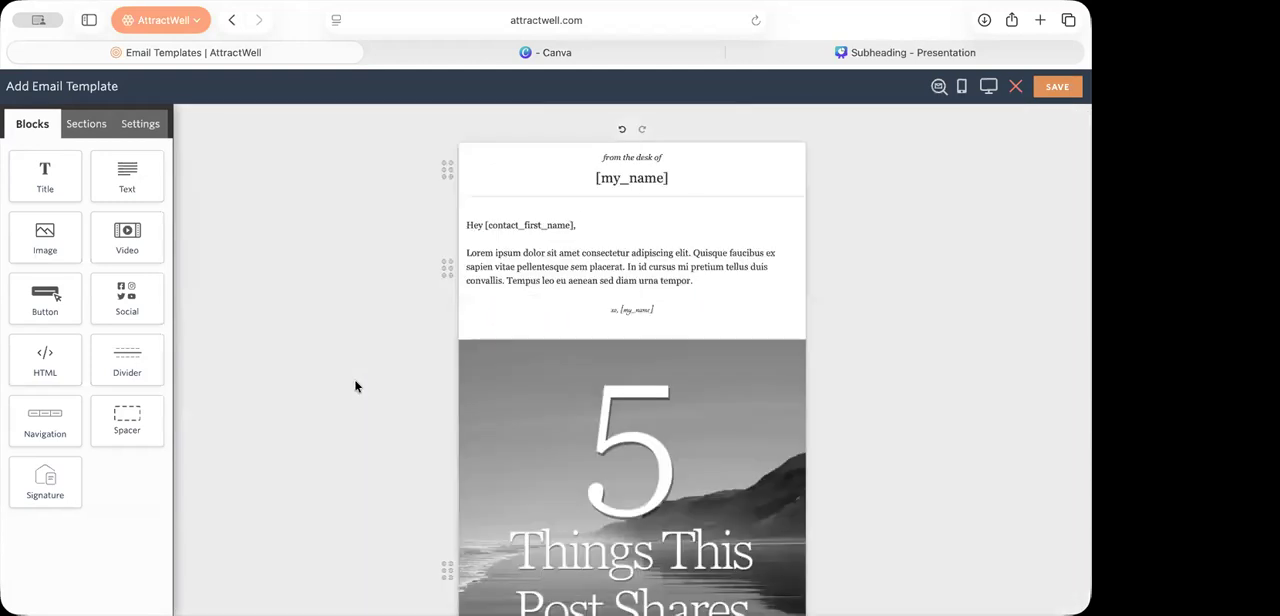
{"action": "scroll", "coordinate": [885, 342], "scroll_direction": "down", "scroll_amount": 1}
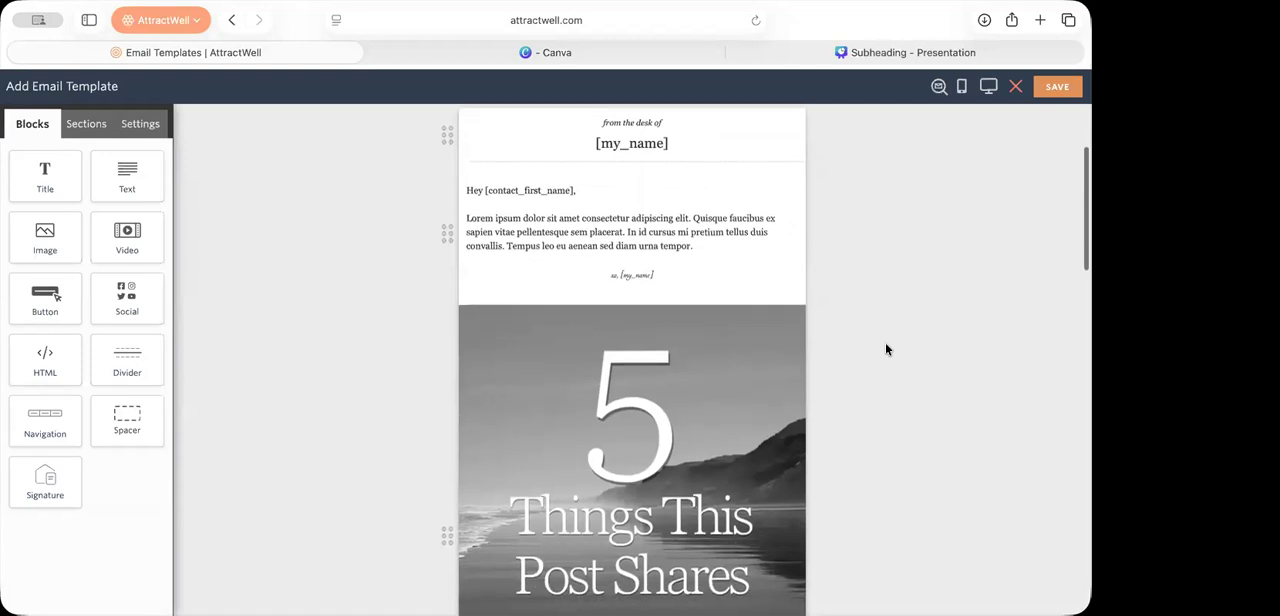
Step: Preview the newsletter template in desktop view, examine its header image and event sections, and close the preview
{"action": "left_click", "coordinate": [961, 86]}
{"action": "left_click", "coordinate": [1040, 90]}
{"action": "scroll", "coordinate": [658, 336], "scroll_direction": "down", "scroll_amount": 3}
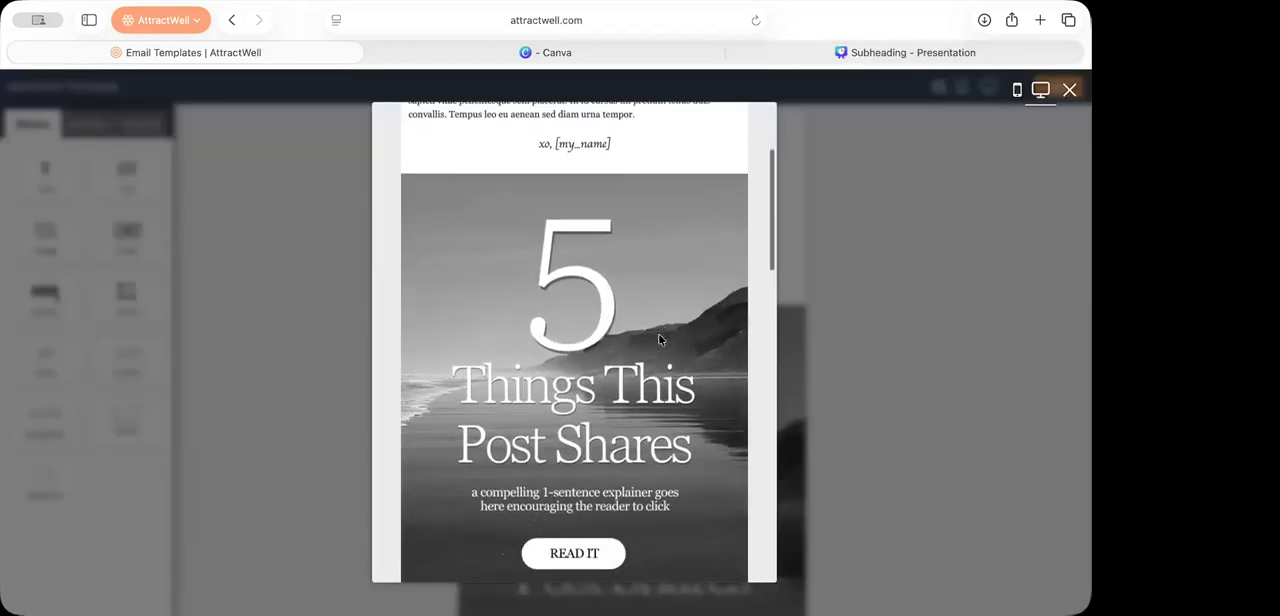
{"action": "scroll", "coordinate": [659, 339], "scroll_direction": "down", "scroll_amount": 3}
{"action": "scroll", "coordinate": [660, 340], "scroll_direction": "up", "scroll_amount": 2}
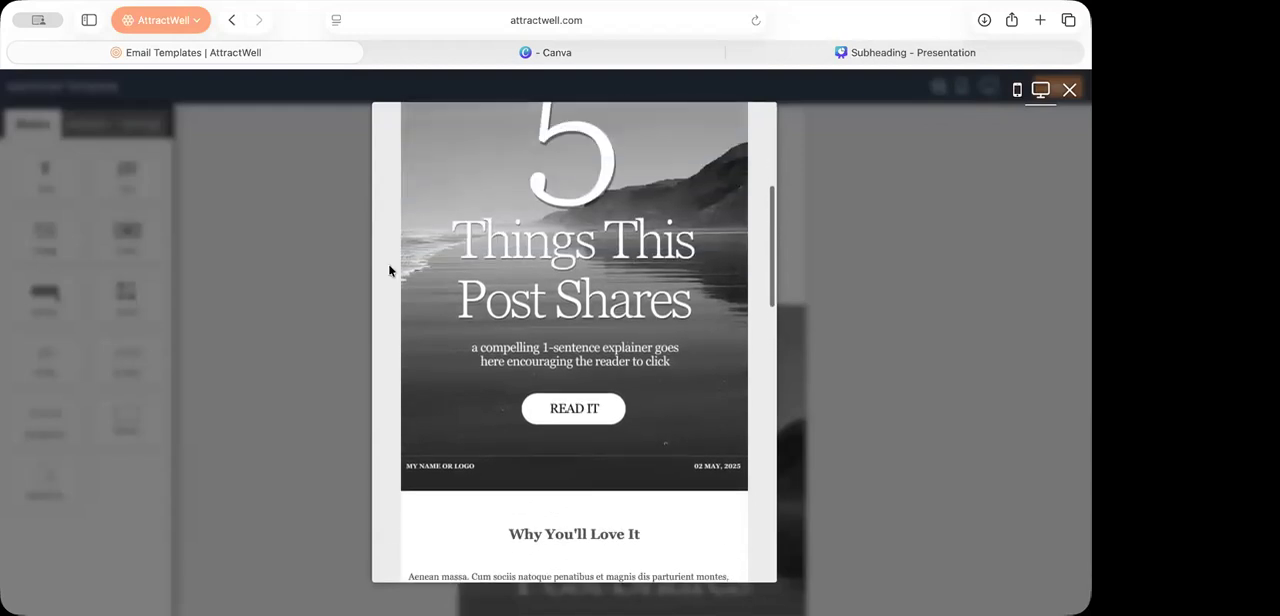
{"action": "scroll", "coordinate": [650, 388], "scroll_direction": "down", "scroll_amount": 5}
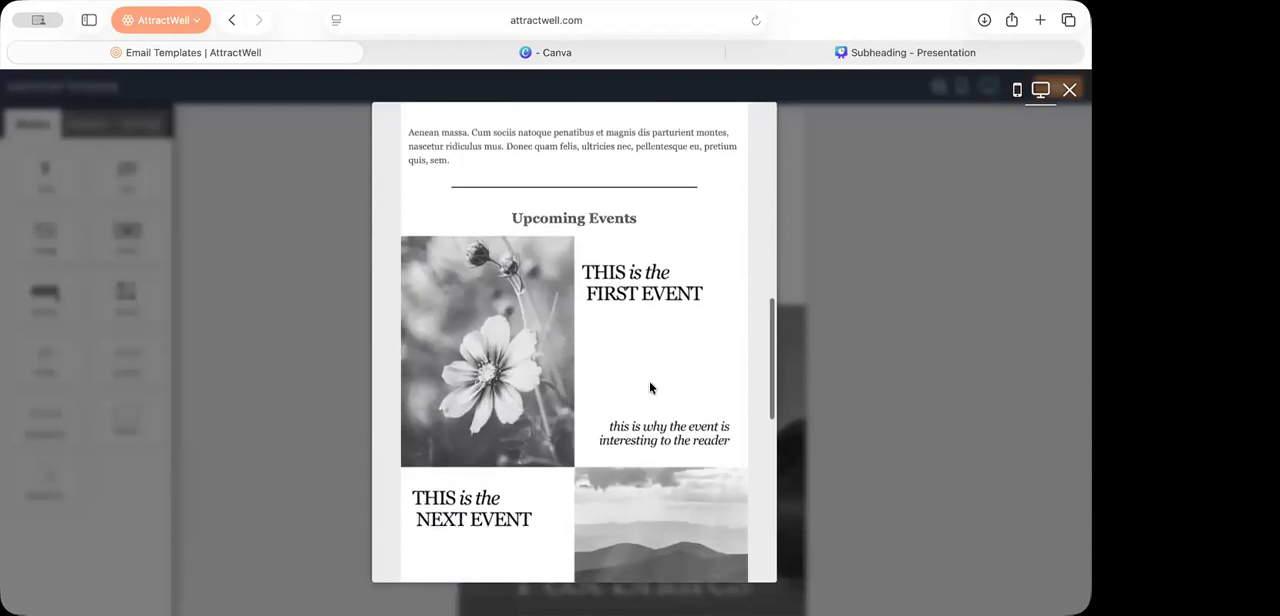
{"action": "scroll", "coordinate": [663, 368], "scroll_direction": "down", "scroll_amount": 3}
{"action": "scroll", "coordinate": [663, 369], "scroll_direction": "down", "scroll_amount": 5}
{"action": "left_click", "coordinate": [917, 363]}
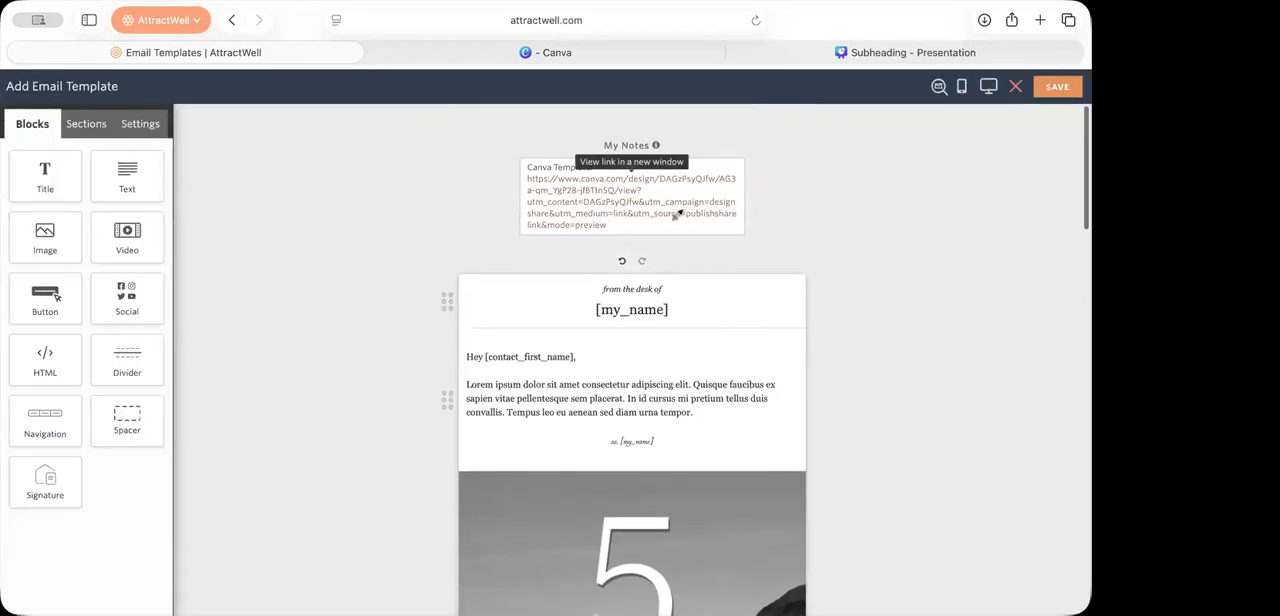
Step: Close the Canva and Subheading - Presentation browser tabs, keeping the email template editor open
{"action": "left_click", "coordinate": [376, 51]}
{"action": "left_click", "coordinate": [375, 48]}
{"action": "scroll", "coordinate": [825, 342], "scroll_direction": "down", "scroll_amount": 2}
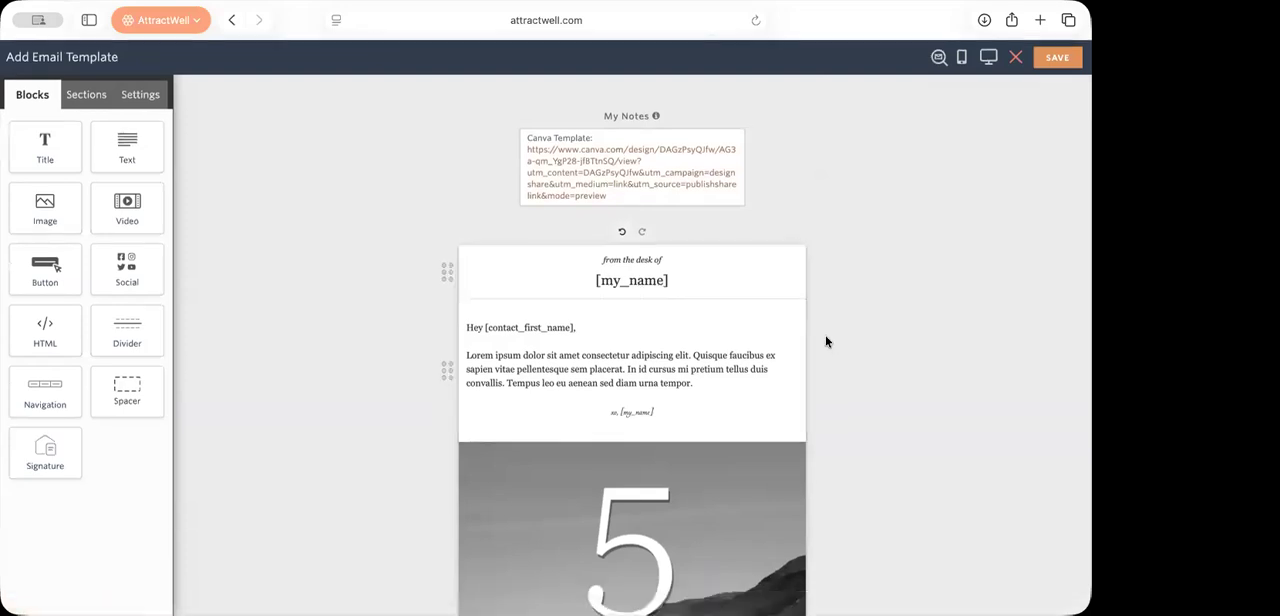
Step: Open the alternative text setting of the "5 Things This Post Shares" header image
{"action": "scroll", "coordinate": [825, 342], "scroll_direction": "down", "scroll_amount": 2}
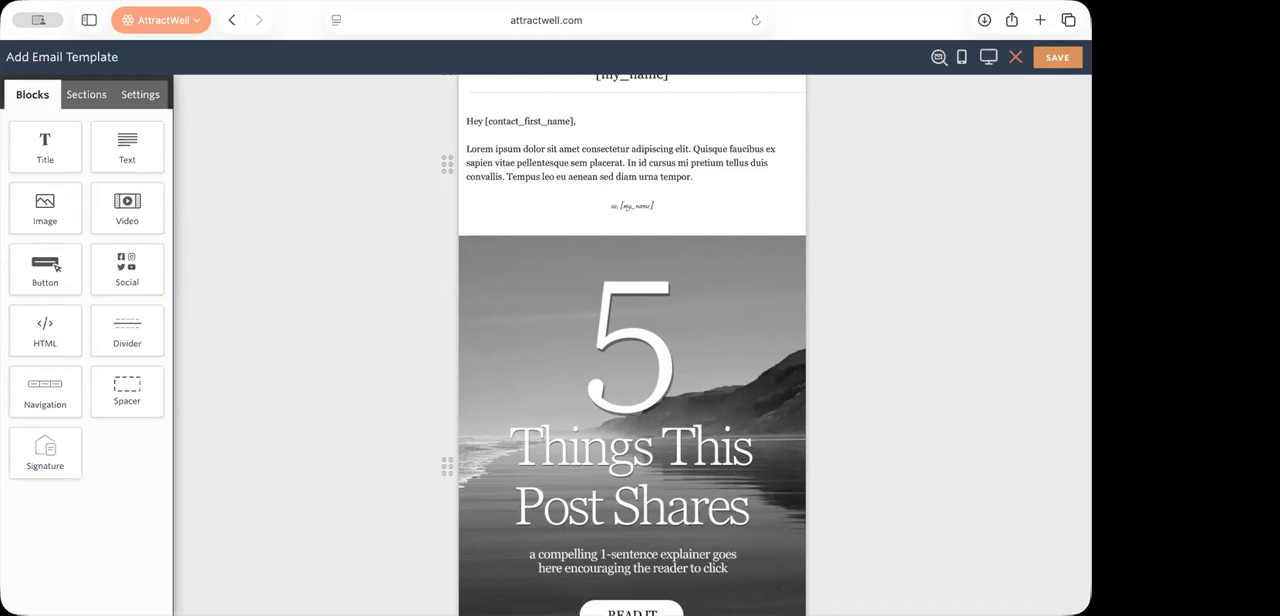
{"action": "scroll", "coordinate": [636, 410], "scroll_direction": "down", "scroll_amount": 2}
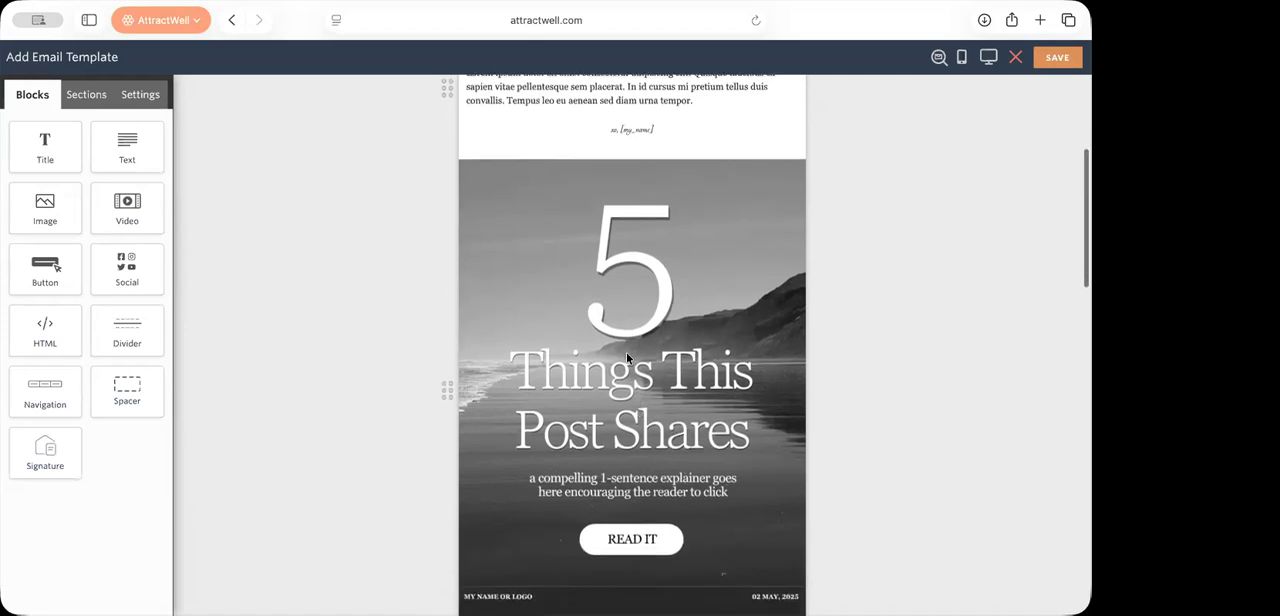
{"action": "left_click", "coordinate": [626, 352]}
{"action": "scroll", "coordinate": [643, 353], "scroll_direction": "down", "scroll_amount": 2}
{"action": "left_click", "coordinate": [630, 150]}
{"action": "left_click", "coordinate": [632, 130]}
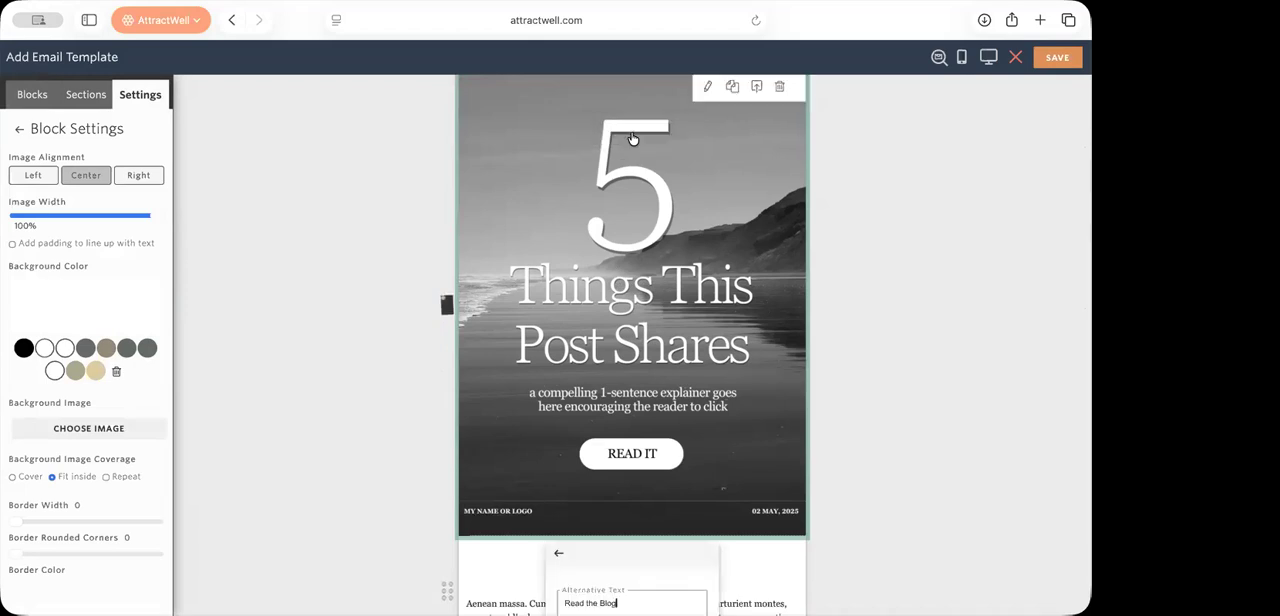
{"action": "scroll", "coordinate": [634, 456], "scroll_direction": "down", "scroll_amount": 2}
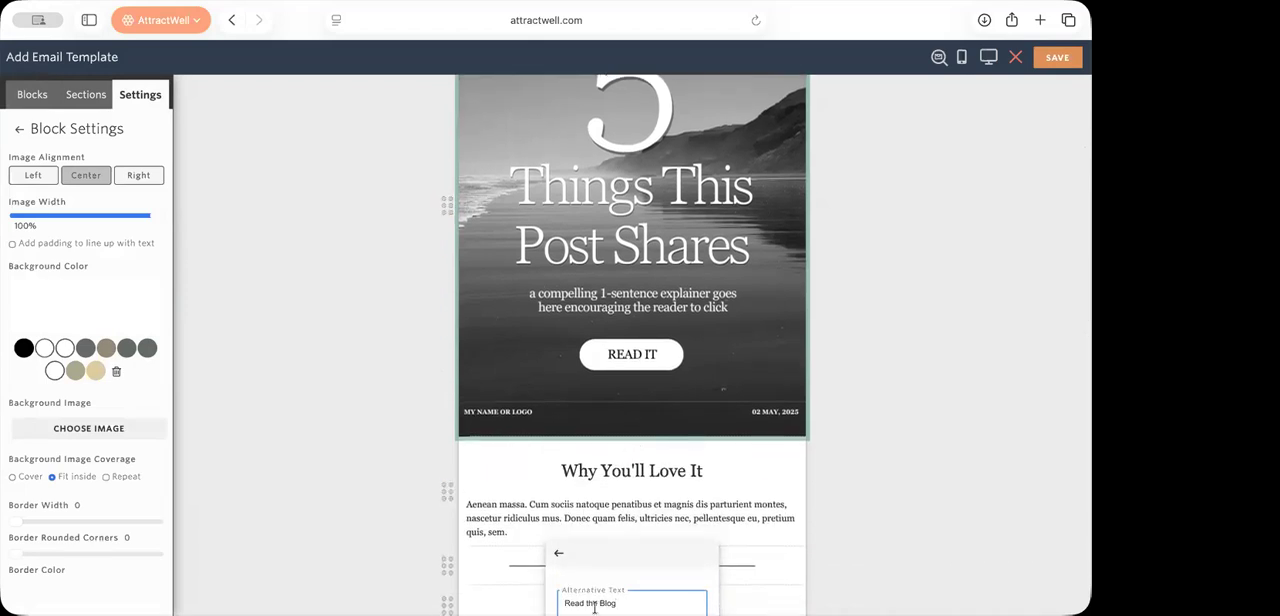
{"action": "scroll", "coordinate": [670, 500], "scroll_direction": "up", "scroll_amount": 4}
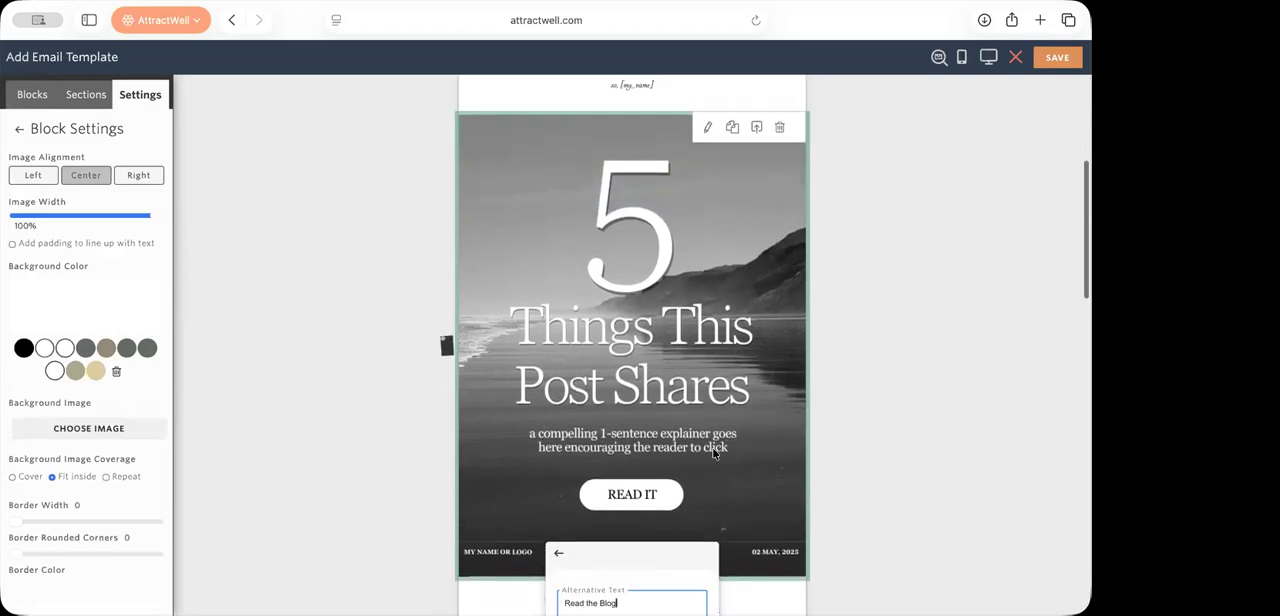
Step: Try to enter a link address starting with "http" for the header image, and leave the block's settings
{"action": "left_click", "coordinate": [686, 498]}
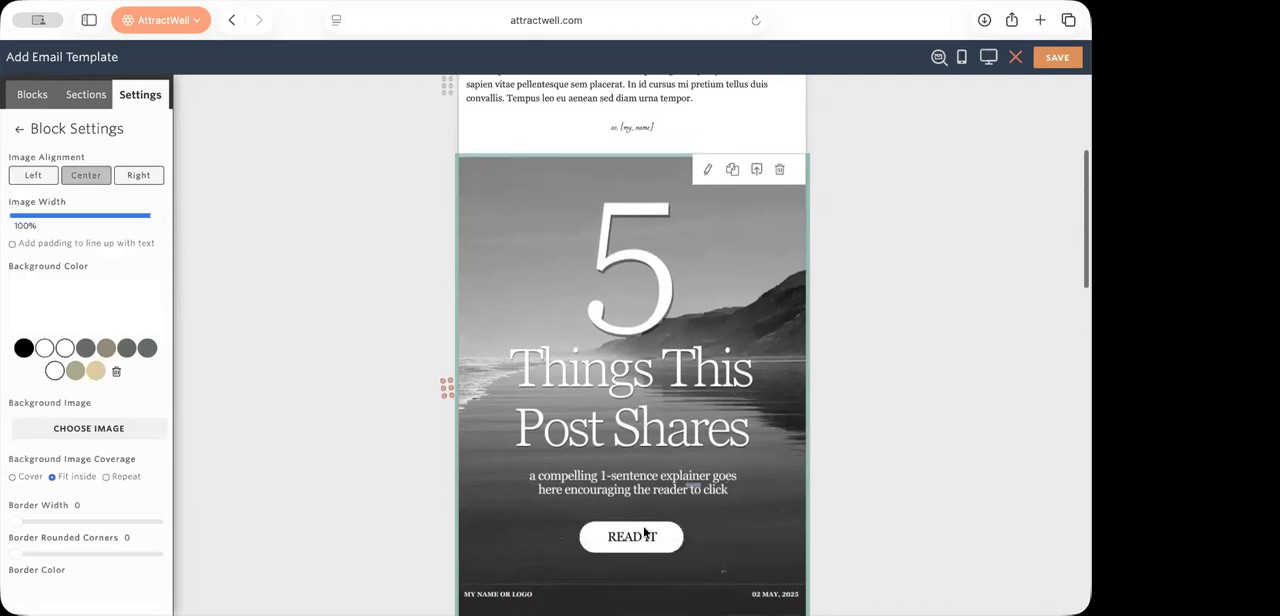
{"action": "left_click", "coordinate": [623, 392]}
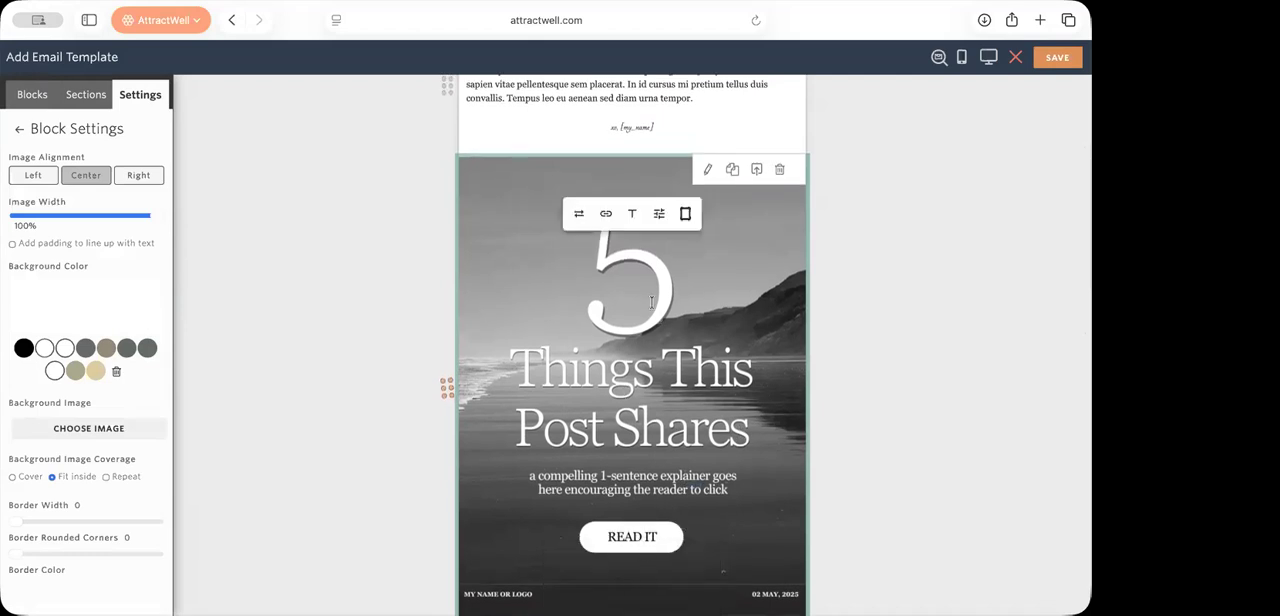
{"action": "left_click", "coordinate": [609, 214]}
{"action": "type", "text": "http"}
{"action": "left_click", "coordinate": [977, 513]}
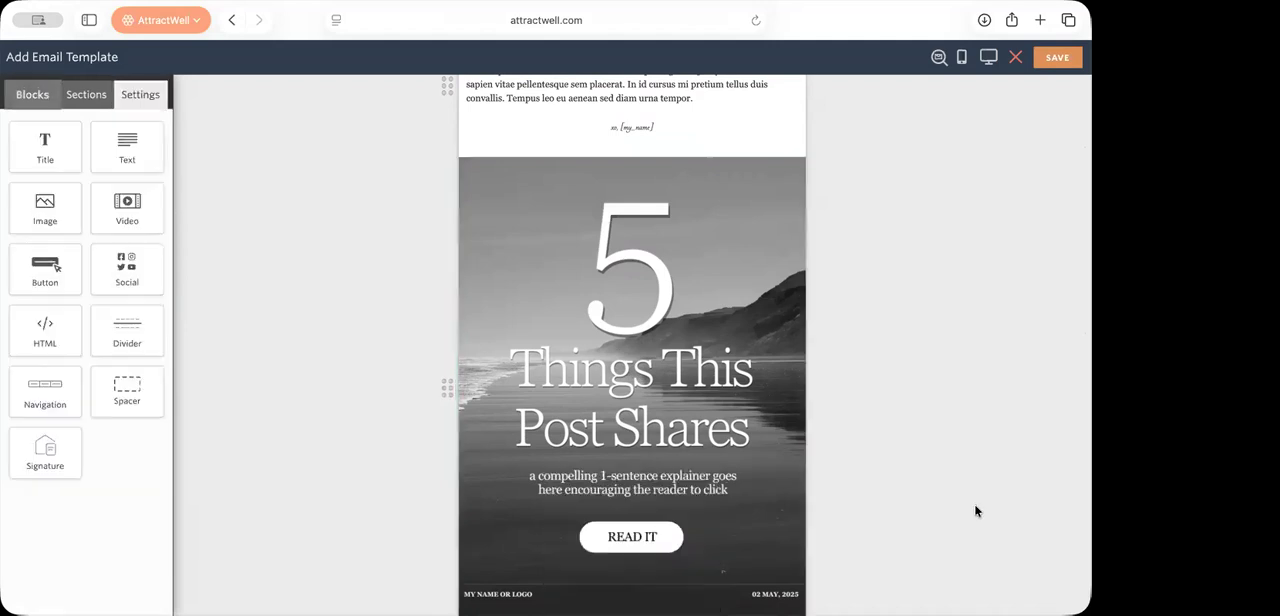
Step: Examine the newsletter template from the greeting and header image through Upcoming Events and Save Your Seat to the signature and social icons
{"action": "scroll", "coordinate": [846, 257], "scroll_direction": "up", "scroll_amount": 4}
{"action": "scroll", "coordinate": [845, 257], "scroll_direction": "down", "scroll_amount": 5}
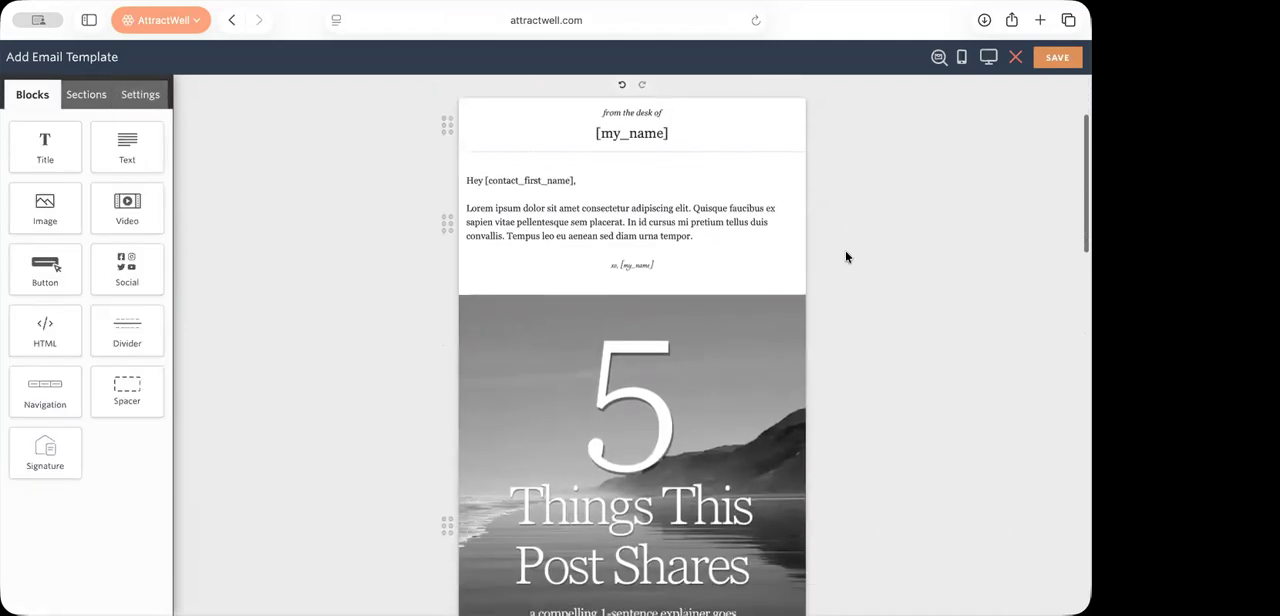
{"action": "scroll", "coordinate": [845, 257], "scroll_direction": "up", "scroll_amount": 4}
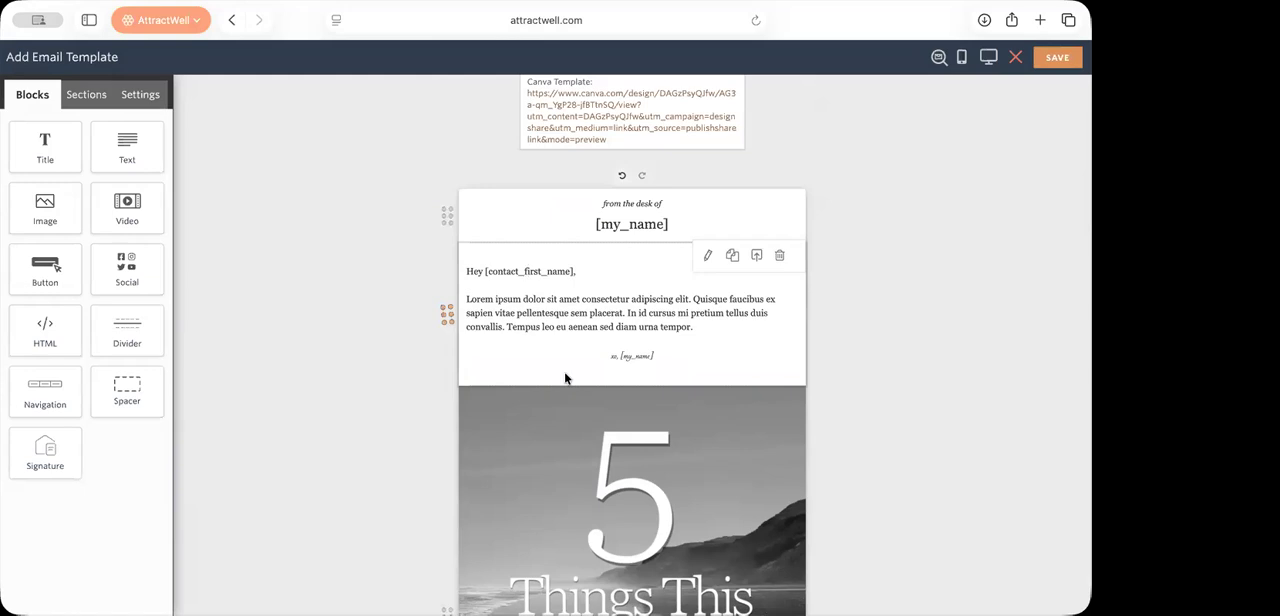
{"action": "scroll", "coordinate": [565, 378], "scroll_direction": "down", "scroll_amount": 1}
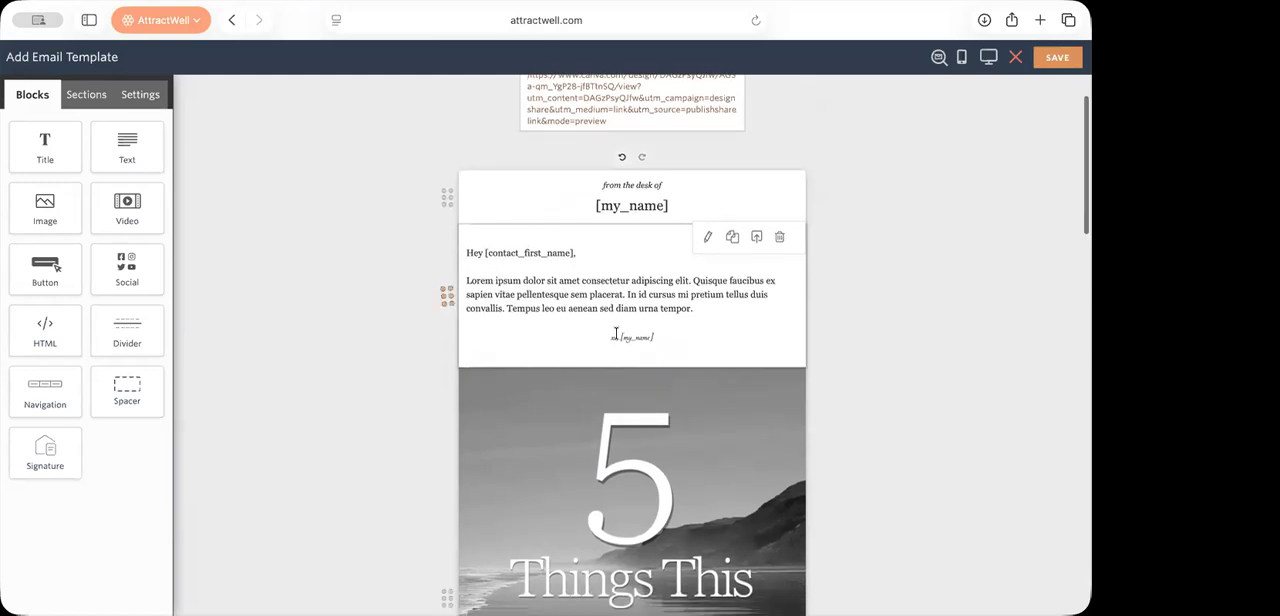
{"action": "scroll", "coordinate": [622, 338], "scroll_direction": "down", "scroll_amount": 2}
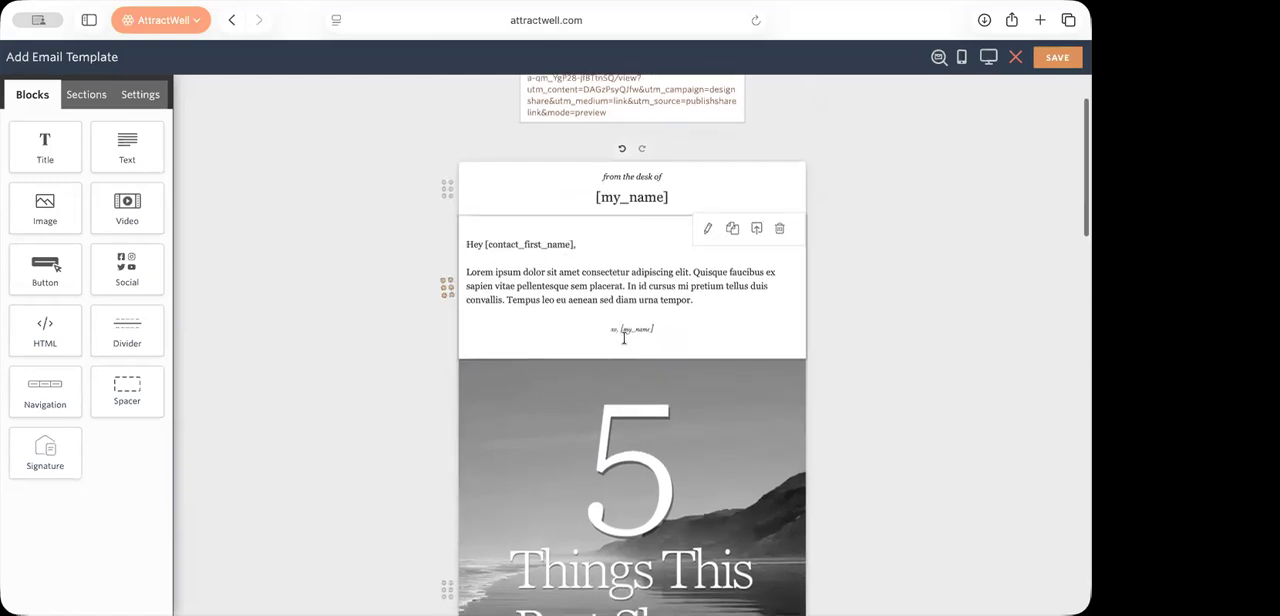
{"action": "scroll", "coordinate": [634, 310], "scroll_direction": "down", "scroll_amount": 4}
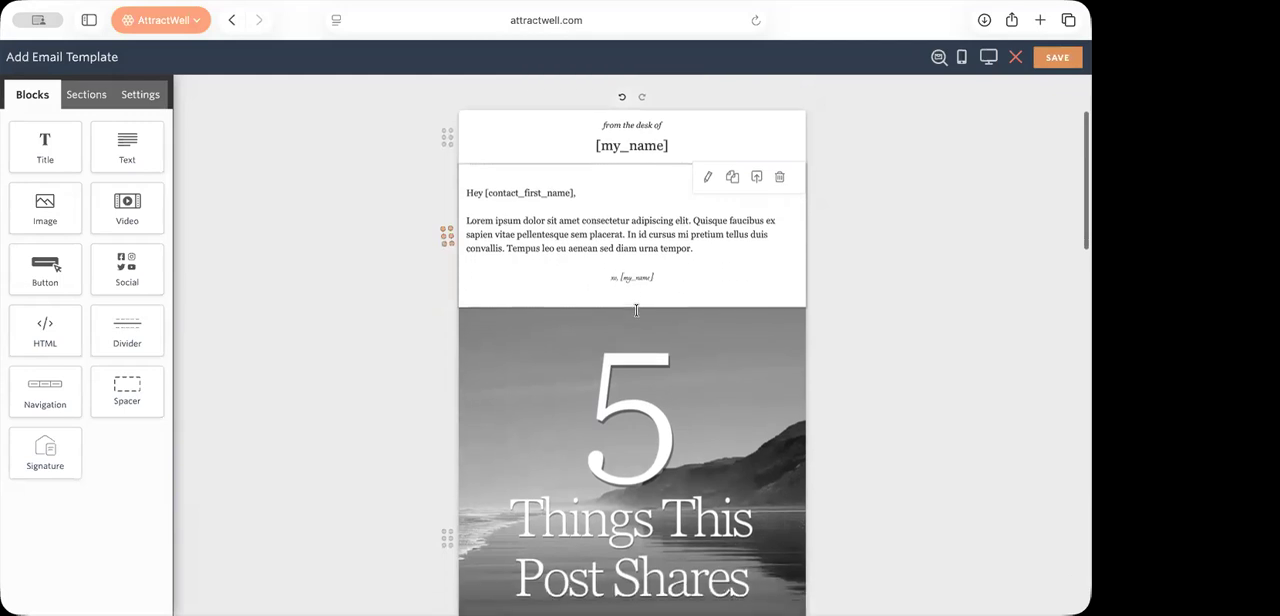
{"action": "scroll", "coordinate": [636, 310], "scroll_direction": "down", "scroll_amount": 10}
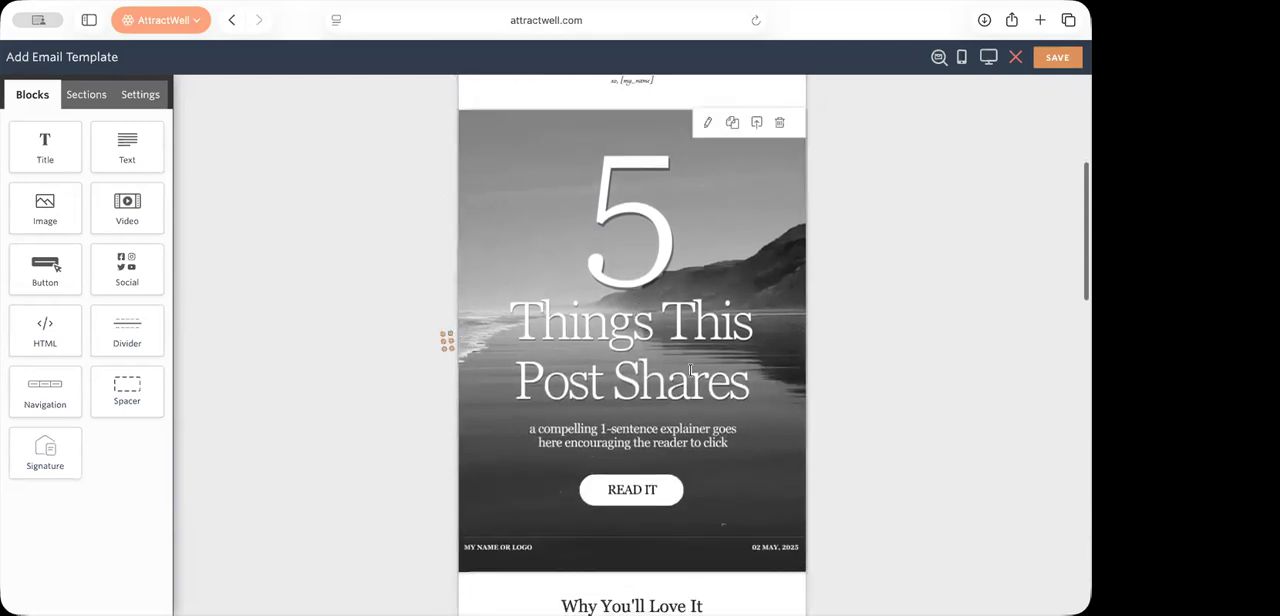
{"action": "scroll", "coordinate": [690, 370], "scroll_direction": "down", "scroll_amount": 3}
{"action": "scroll", "coordinate": [630, 330], "scroll_direction": "down", "scroll_amount": 5}
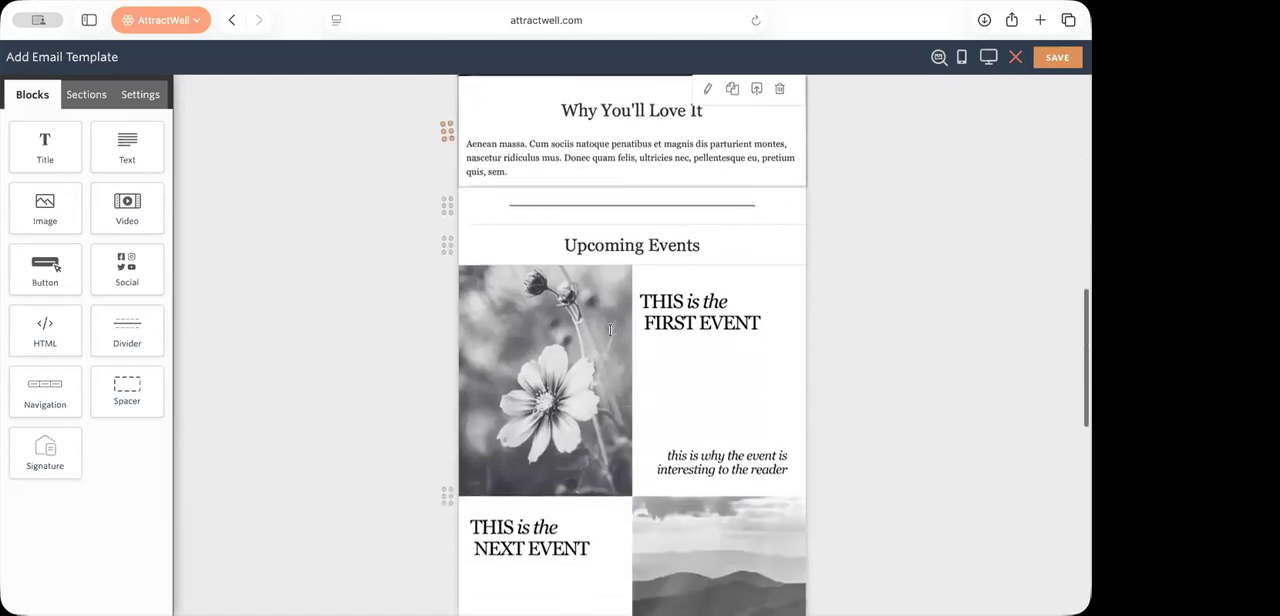
{"action": "scroll", "coordinate": [615, 314], "scroll_direction": "down", "scroll_amount": 5}
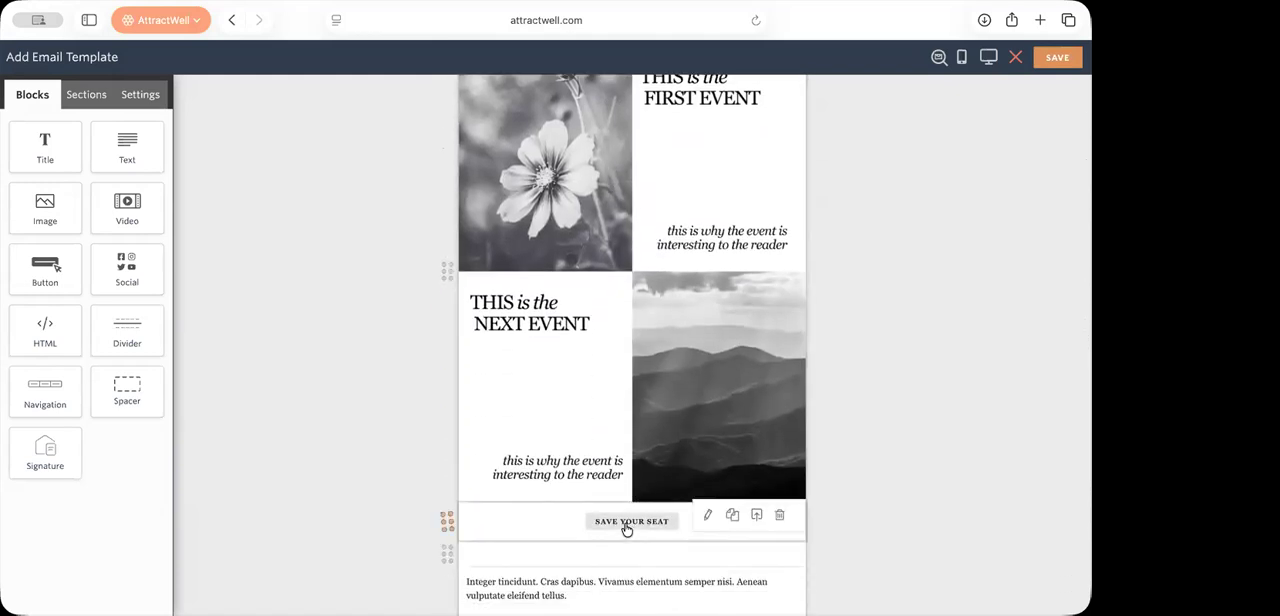
{"action": "scroll", "coordinate": [626, 529], "scroll_direction": "down", "scroll_amount": 7}
{"action": "scroll", "coordinate": [626, 528], "scroll_direction": "down", "scroll_amount": 3}
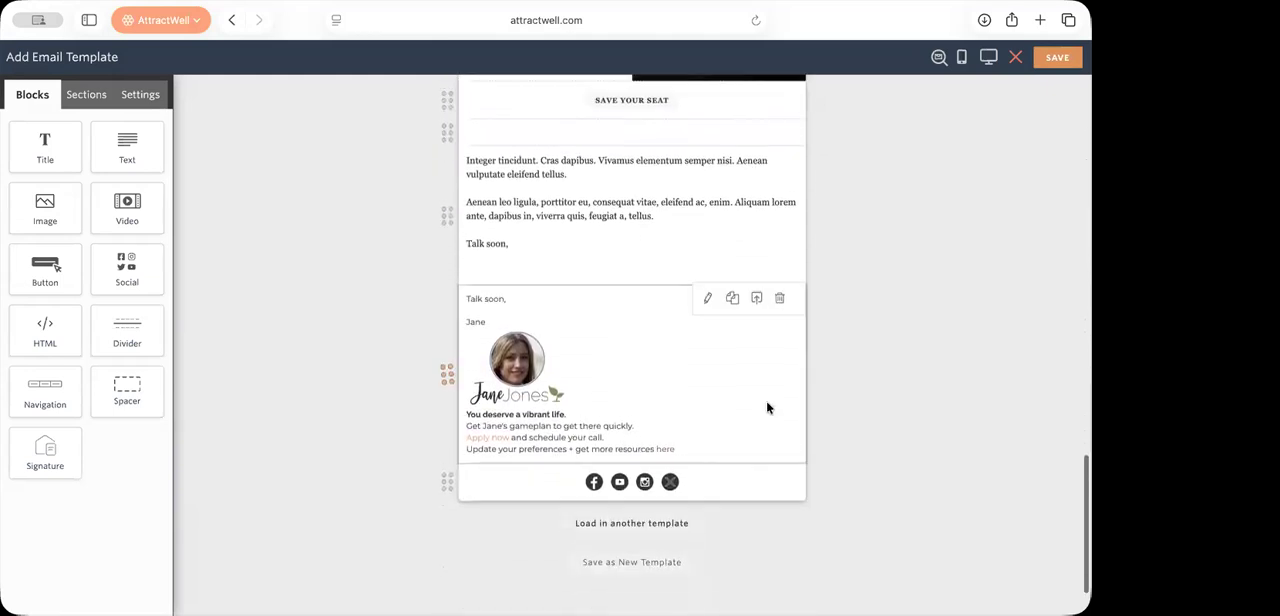
{"action": "scroll", "coordinate": [766, 408], "scroll_direction": "up", "scroll_amount": 7}
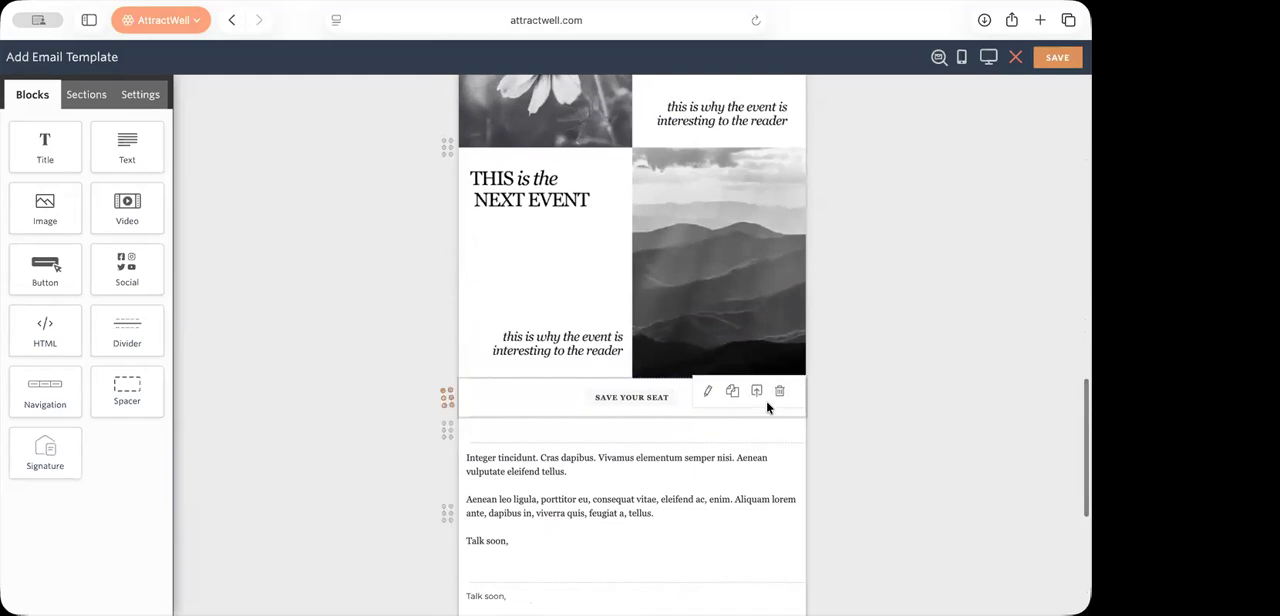
{"action": "scroll", "coordinate": [767, 407], "scroll_direction": "up", "scroll_amount": 15}
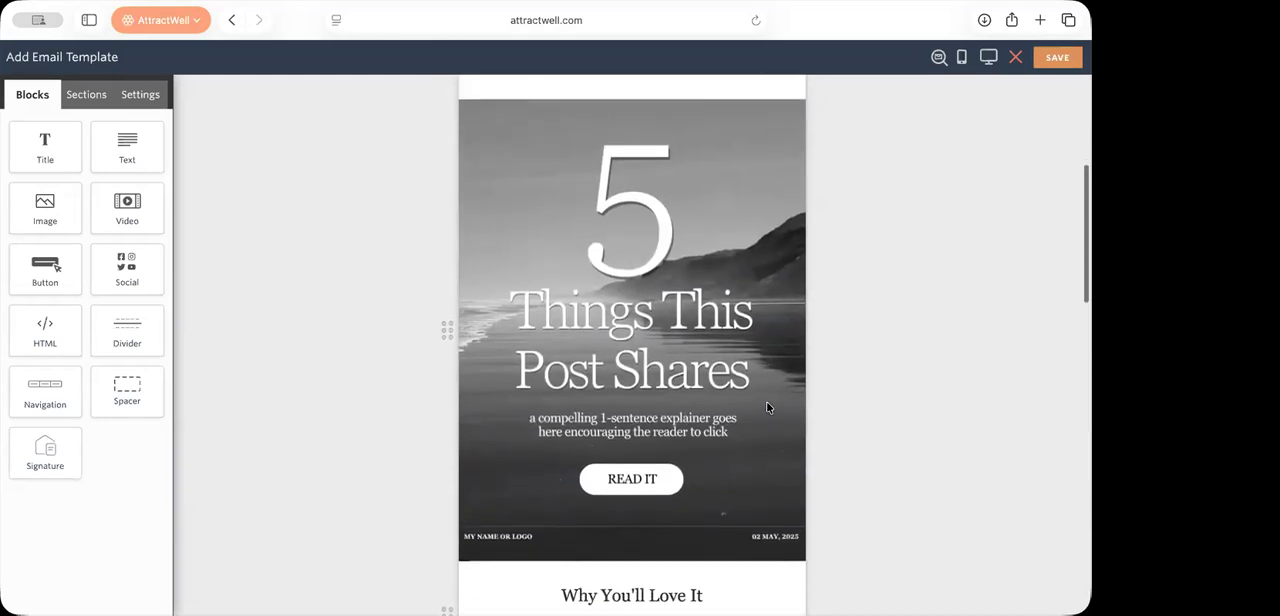
{"action": "scroll", "coordinate": [767, 407], "scroll_direction": "down", "scroll_amount": 8}
{"action": "scroll", "coordinate": [767, 407], "scroll_direction": "down", "scroll_amount": 20}
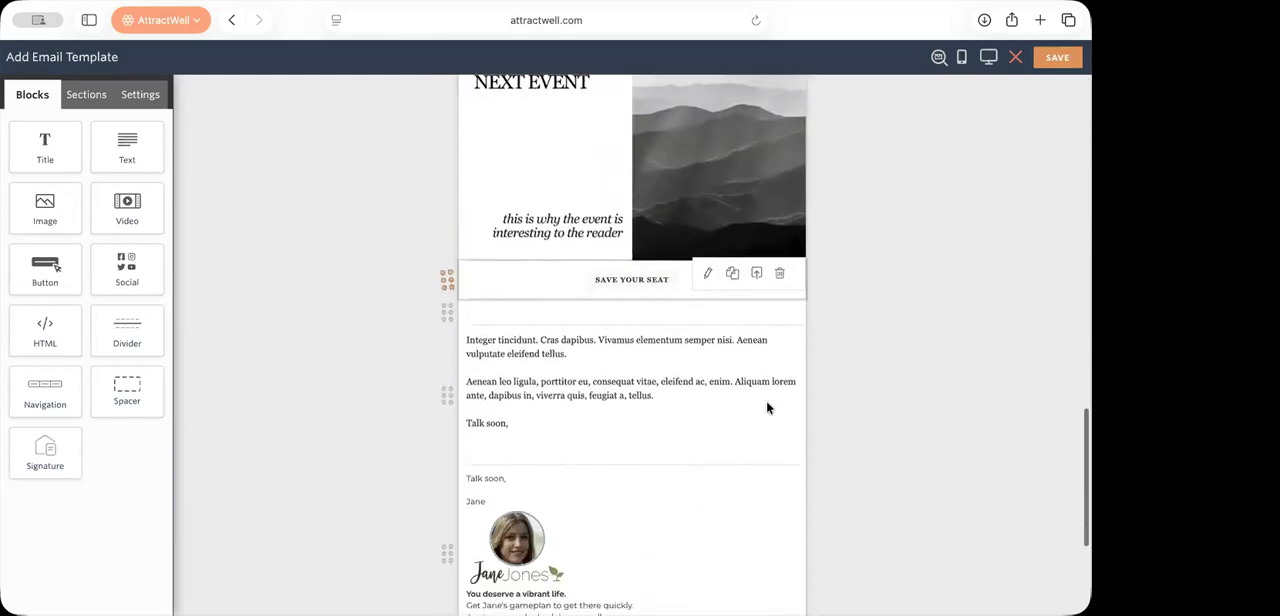
{"action": "scroll", "coordinate": [767, 407], "scroll_direction": "up", "scroll_amount": 4}
{"action": "scroll", "coordinate": [767, 407], "scroll_direction": "up", "scroll_amount": 12}
{"action": "scroll", "coordinate": [767, 407], "scroll_direction": "down", "scroll_amount": 6}
{"action": "scroll", "coordinate": [767, 407], "scroll_direction": "down", "scroll_amount": 9}
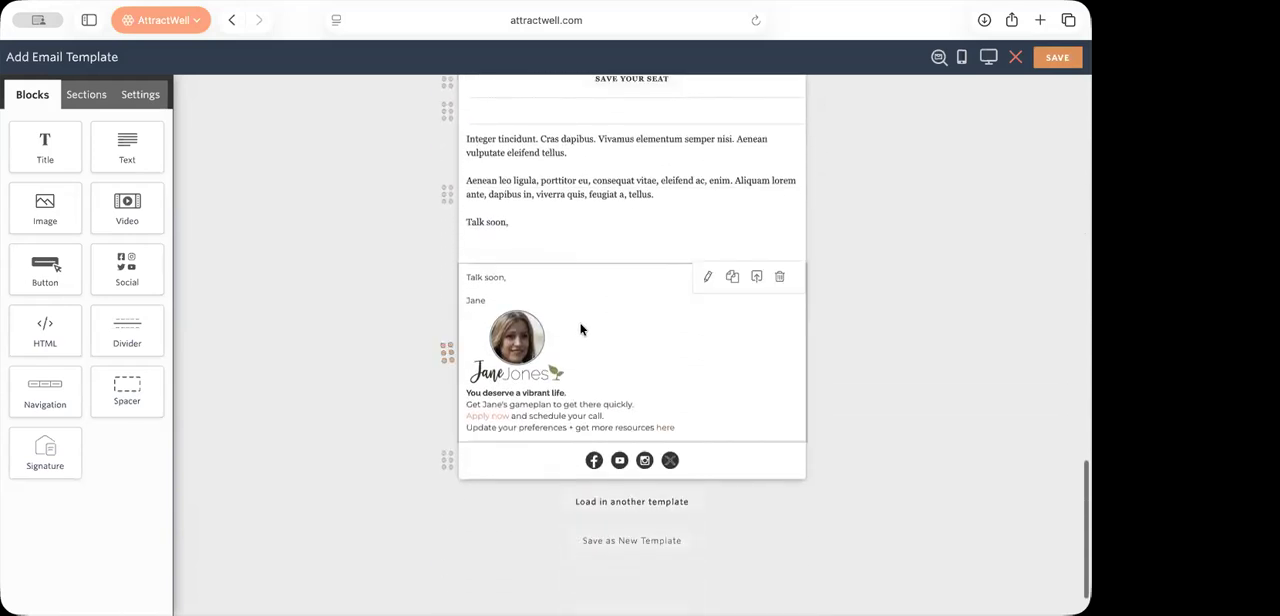
Step: Add a second Signature block below the existing signature and delete it again
{"action": "left_click_drag", "start_coordinate": [70, 440], "coordinate": [527, 455]}
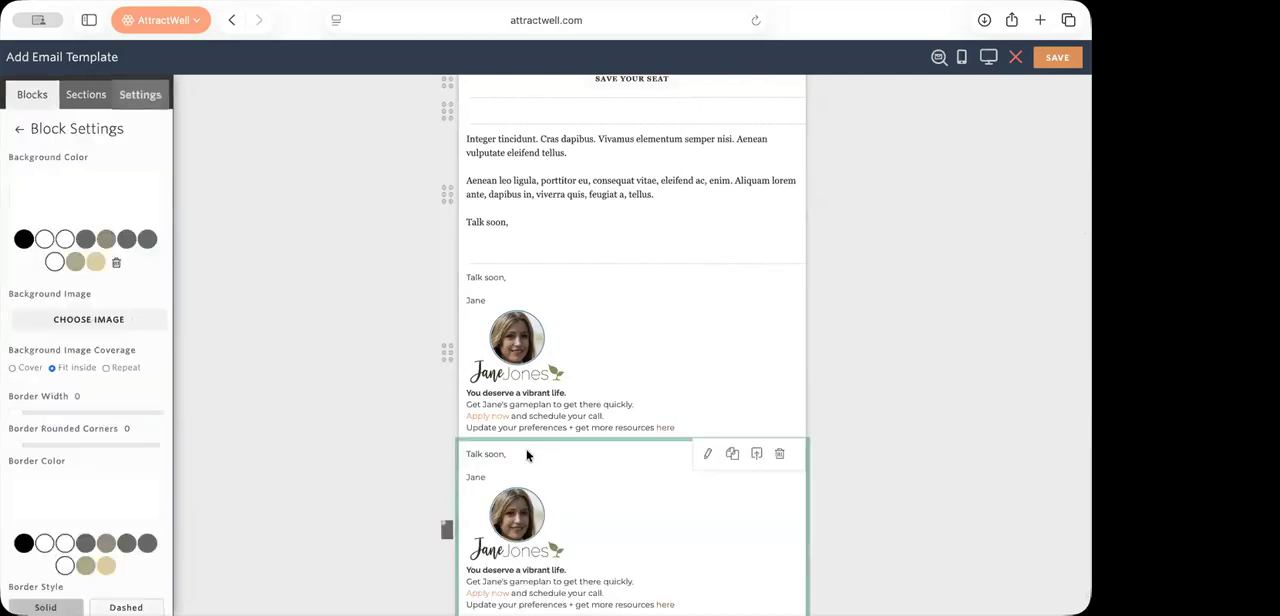
{"action": "scroll", "coordinate": [527, 456], "scroll_direction": "down", "scroll_amount": 2}
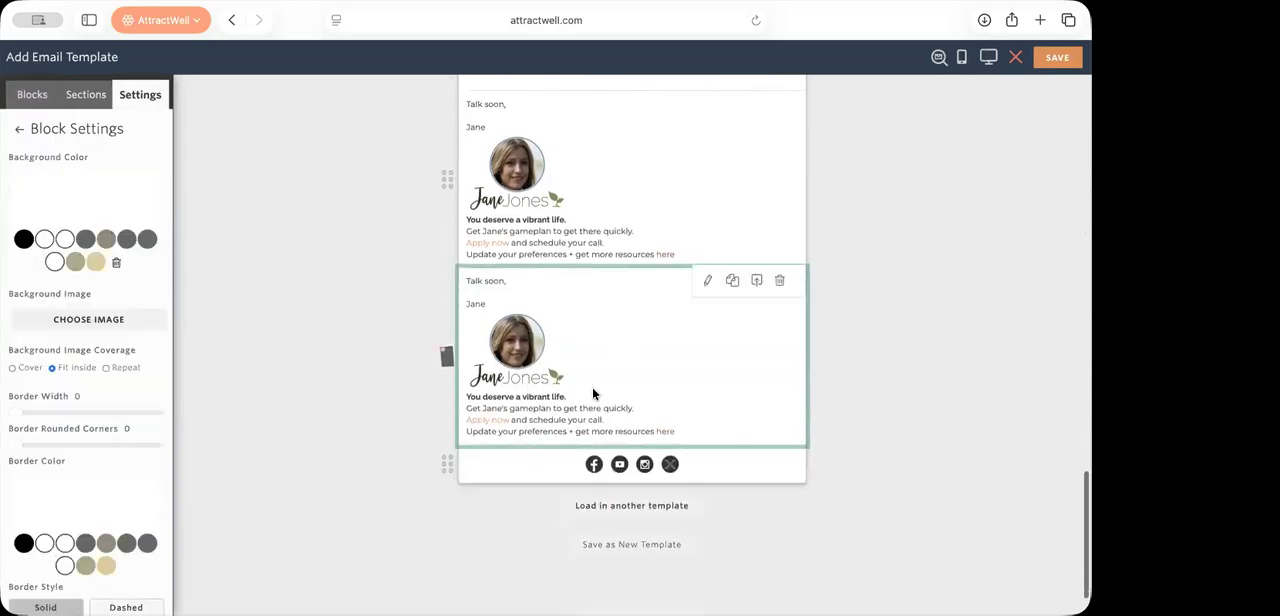
{"action": "left_click", "coordinate": [779, 281]}
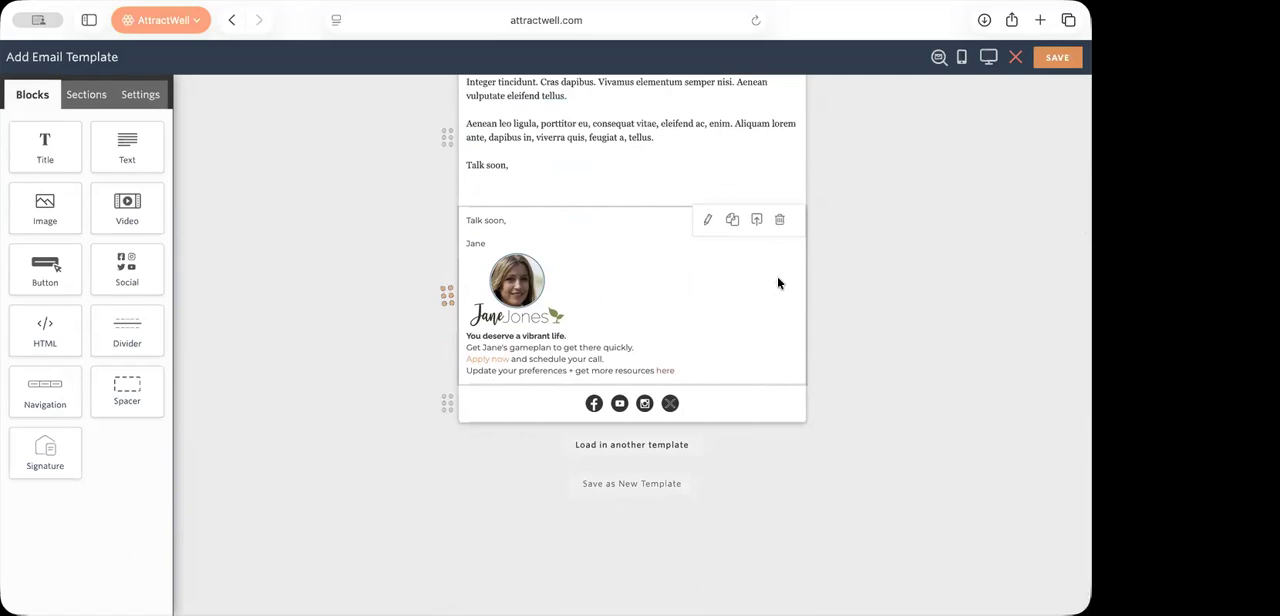
Step: View the default email signature under the contacts' General Settings in a new AttractWell tab, and return to the email template editor
{"action": "key", "text": "super+t"}
{"action": "left_click", "coordinate": [238, 350]}
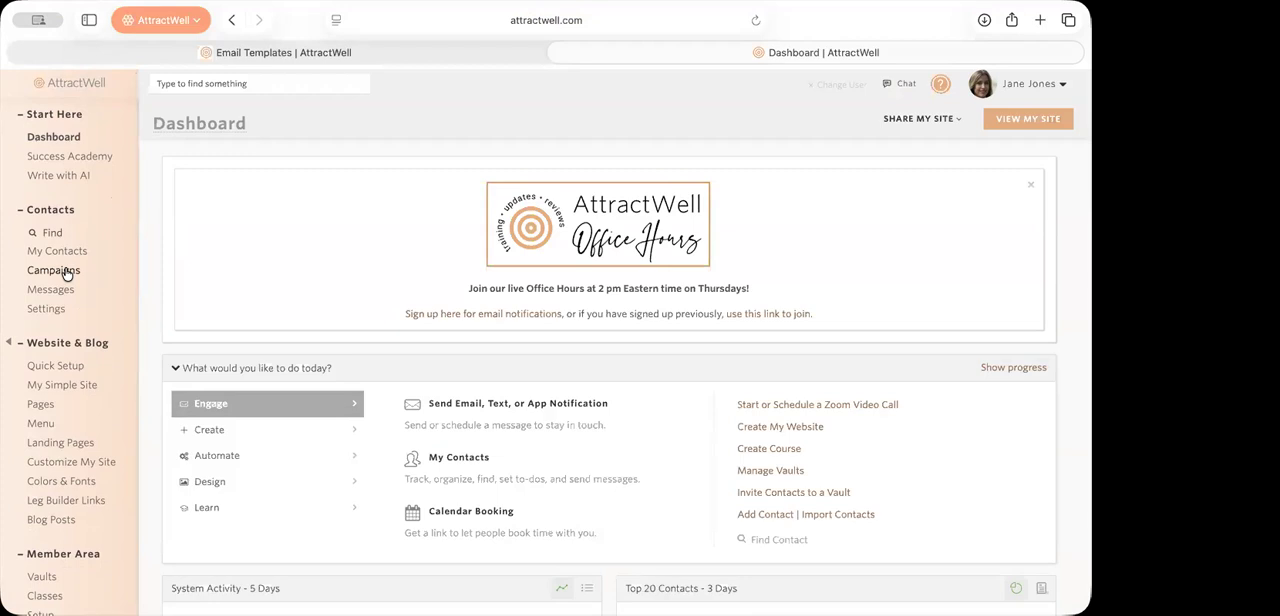
{"action": "left_click", "coordinate": [57, 311]}
{"action": "left_click", "coordinate": [575, 214]}
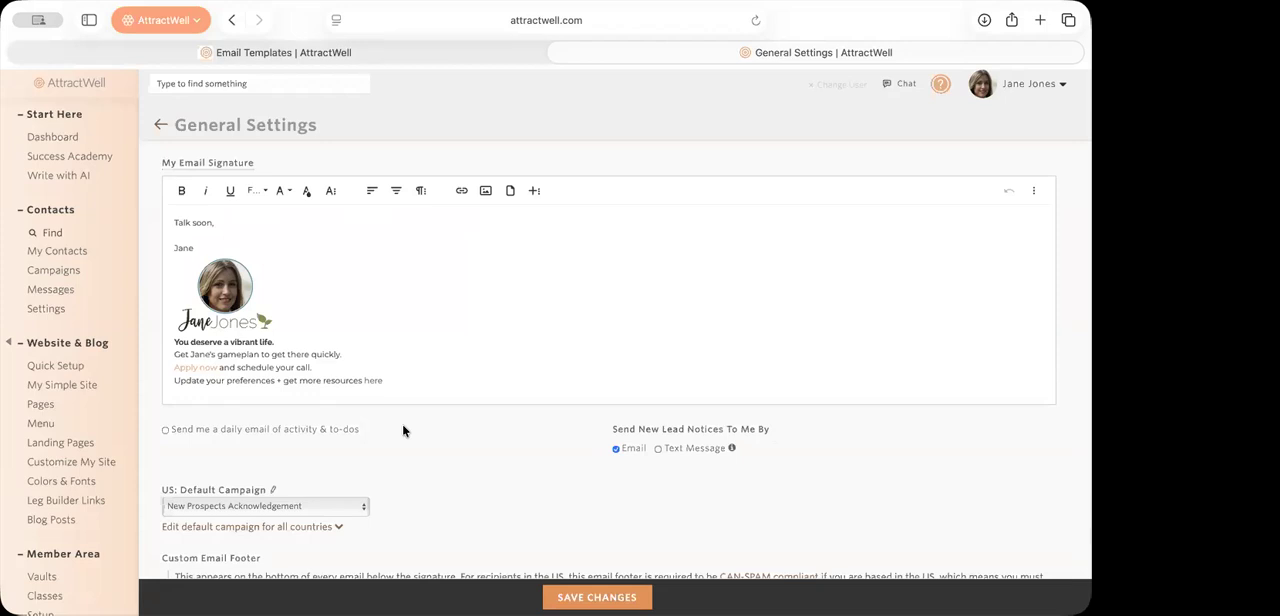
{"action": "left_click", "coordinate": [433, 55]}
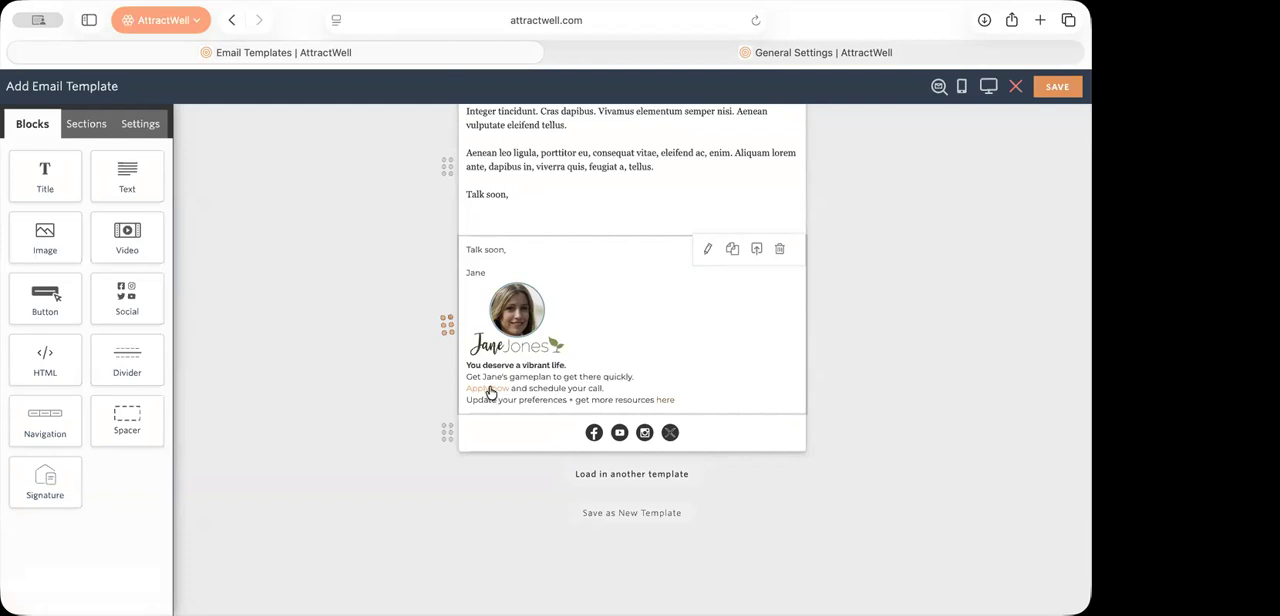
Step: Replace the "Apply now and schedule your call." line in the template's signature block with "Log in to the member area"
{"action": "left_click", "coordinate": [615, 388]}
{"action": "scroll", "coordinate": [611, 495], "scroll_direction": "down", "scroll_amount": 5}
{"action": "left_click", "coordinate": [617, 345]}
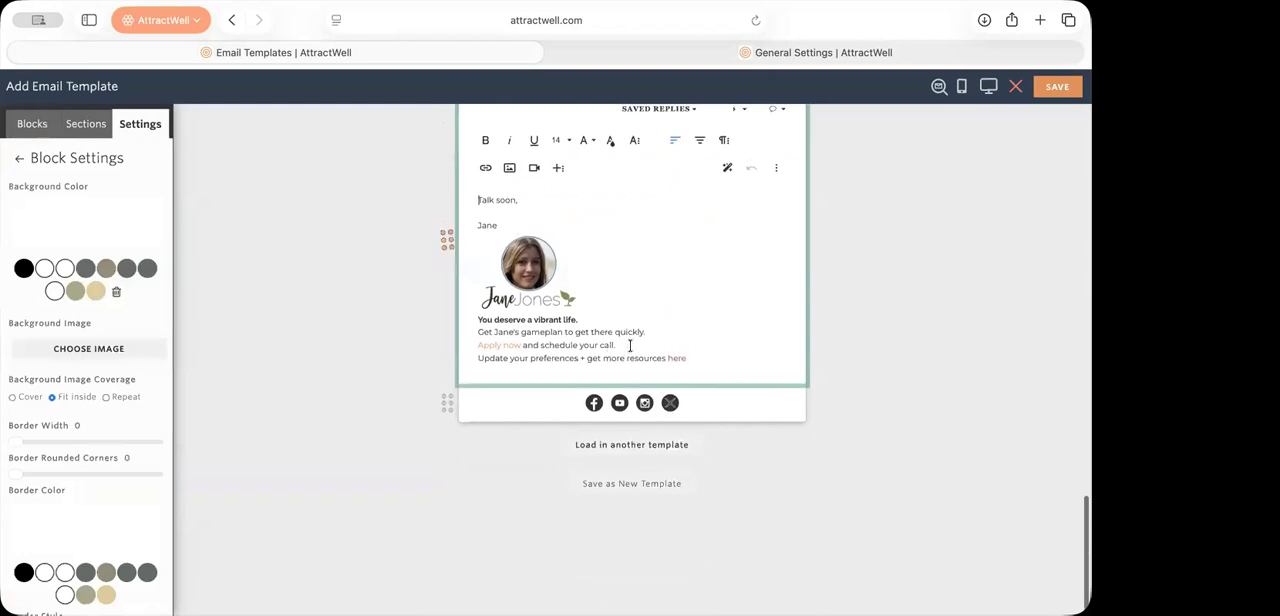
{"action": "left_click", "coordinate": [511, 347]}
{"action": "left_click", "coordinate": [540, 369]}
{"action": "left_click_drag", "start_coordinate": [616, 345], "coordinate": [451, 344]}
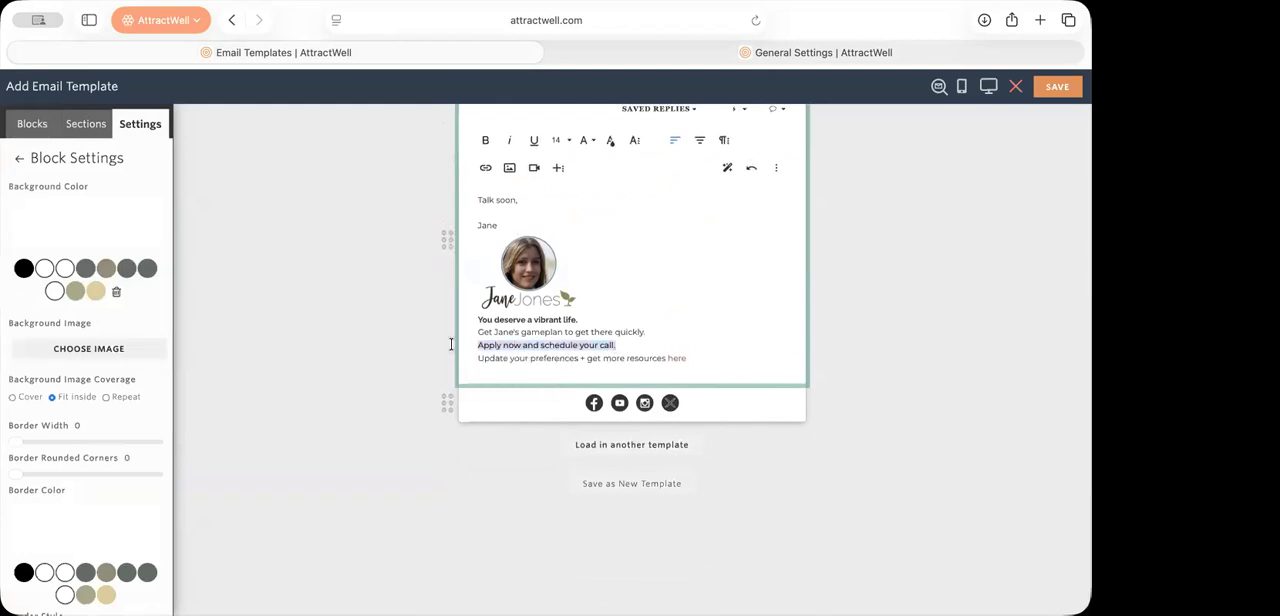
{"action": "type", "text": "Log in to "}
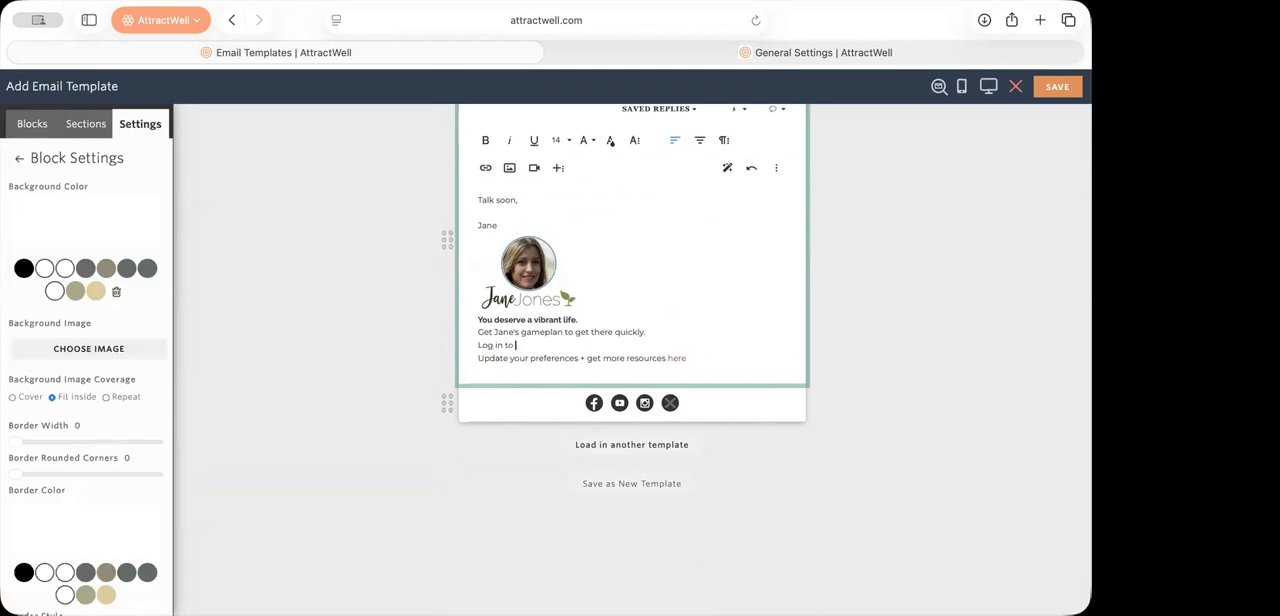
{"action": "type", "text": "the meter"}
{"action": "key", "text": "BackSpace"}
{"action": "key", "text": "BackSpace"}
{"action": "type", "text": "ber area"}
Step: Append ">> Log In" to the signature's member area line and link "Log In" to [my_website]/members
{"action": "left_click_drag", "start_coordinate": [477, 345], "coordinate": [602, 346]}
{"action": "left_click", "coordinate": [602, 346]}
{"action": "type", "text": ">> Log in"}
{"action": "left_click_drag", "start_coordinate": [621, 345], "coordinate": [600, 345]}
{"action": "key", "text": "super+k"}
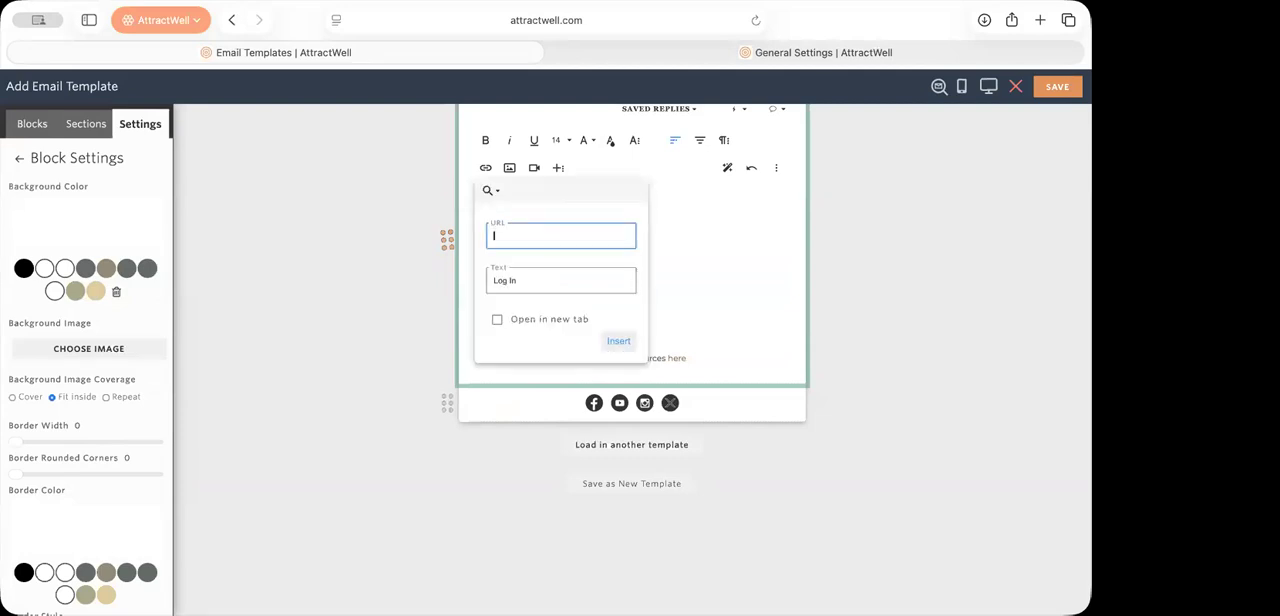
{"action": "type", "text": "[my_website]/members"}
{"action": "key", "text": "Return"}
{"action": "left_click", "coordinate": [828, 365]}
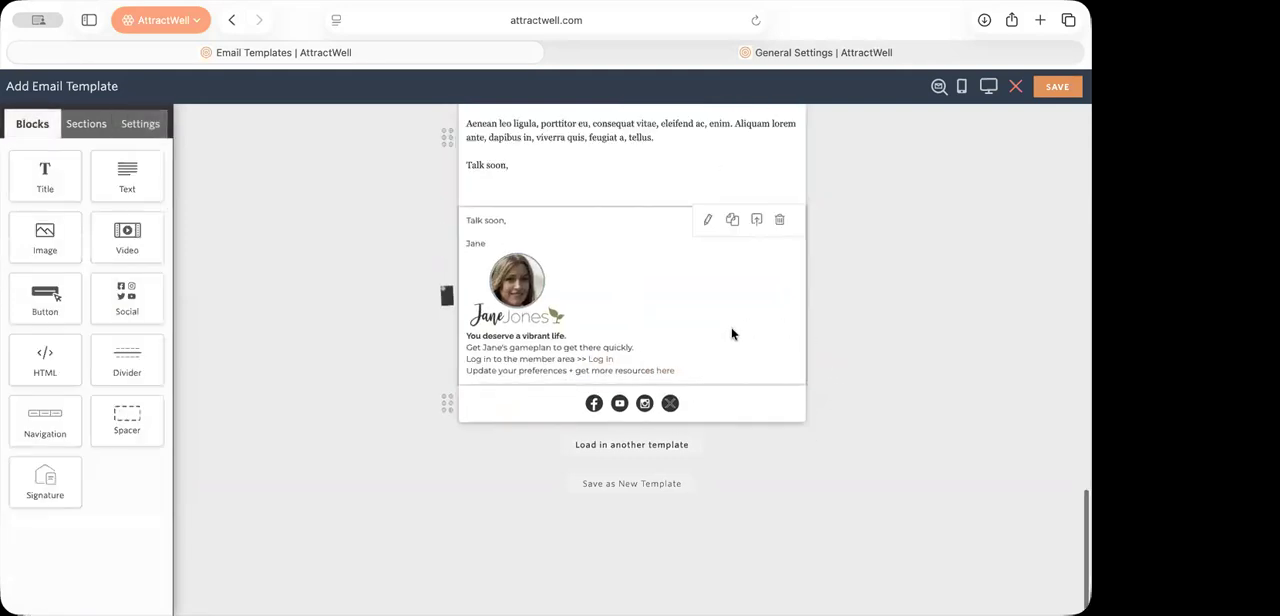
Step: Save the edited signature block to the saved sections under the name "Client sign-off"
{"action": "left_click", "coordinate": [698, 55]}
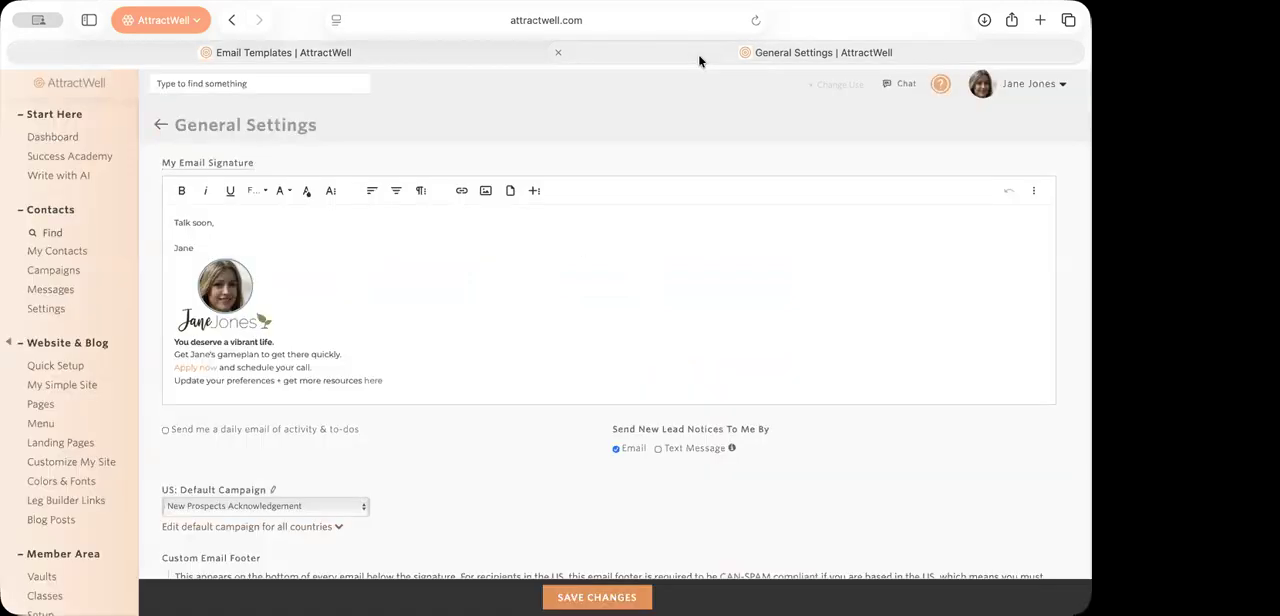
{"action": "left_click", "coordinate": [364, 55]}
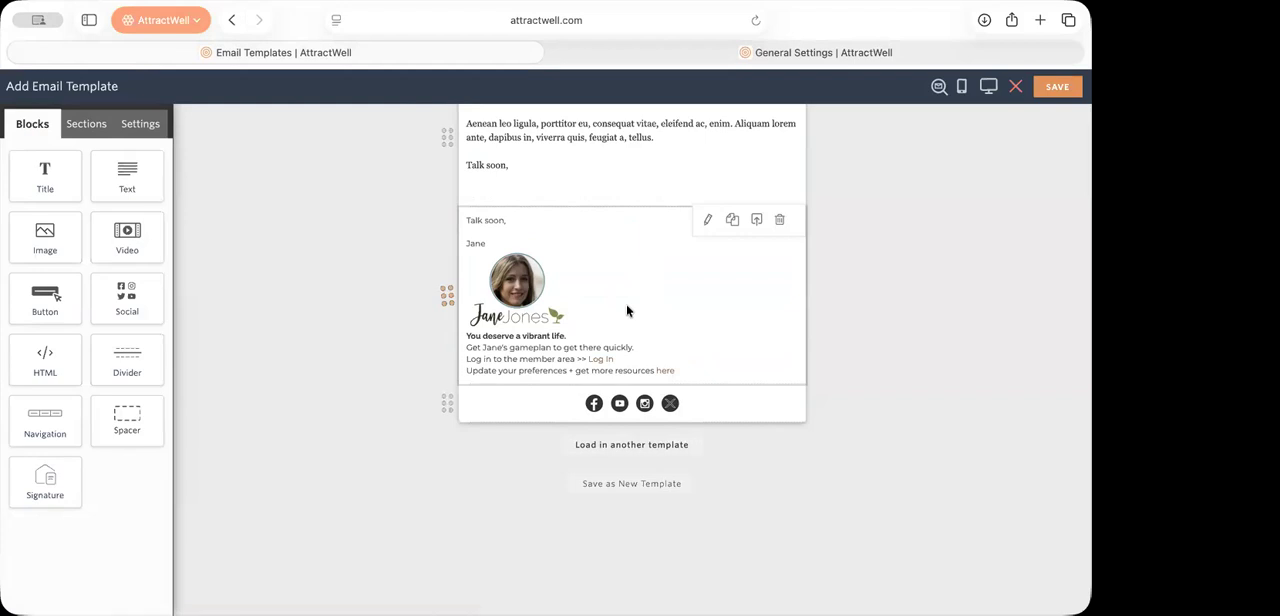
{"action": "left_click", "coordinate": [757, 221]}
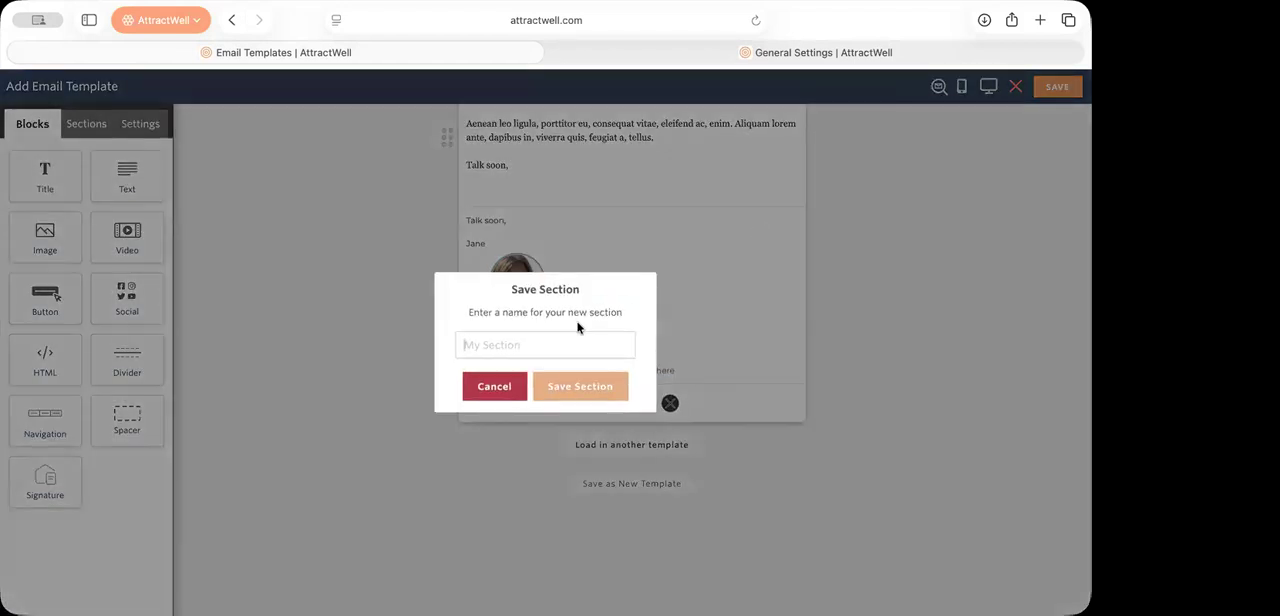
{"action": "type", "text": "Client sign-off"}
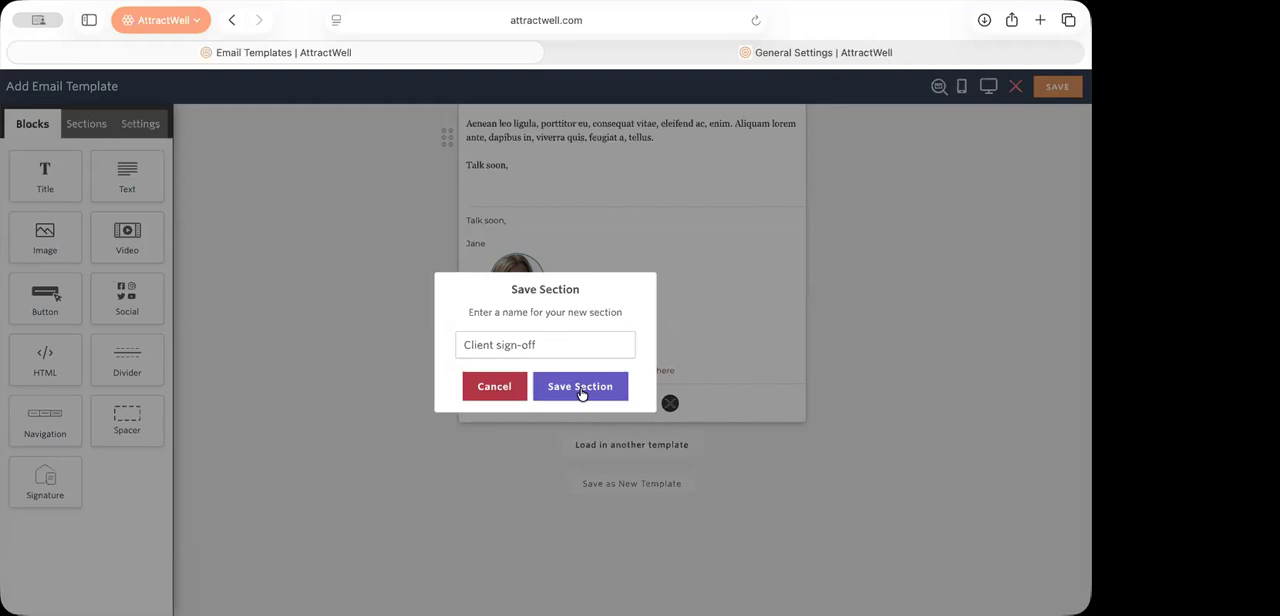
{"action": "left_click", "coordinate": [581, 389]}
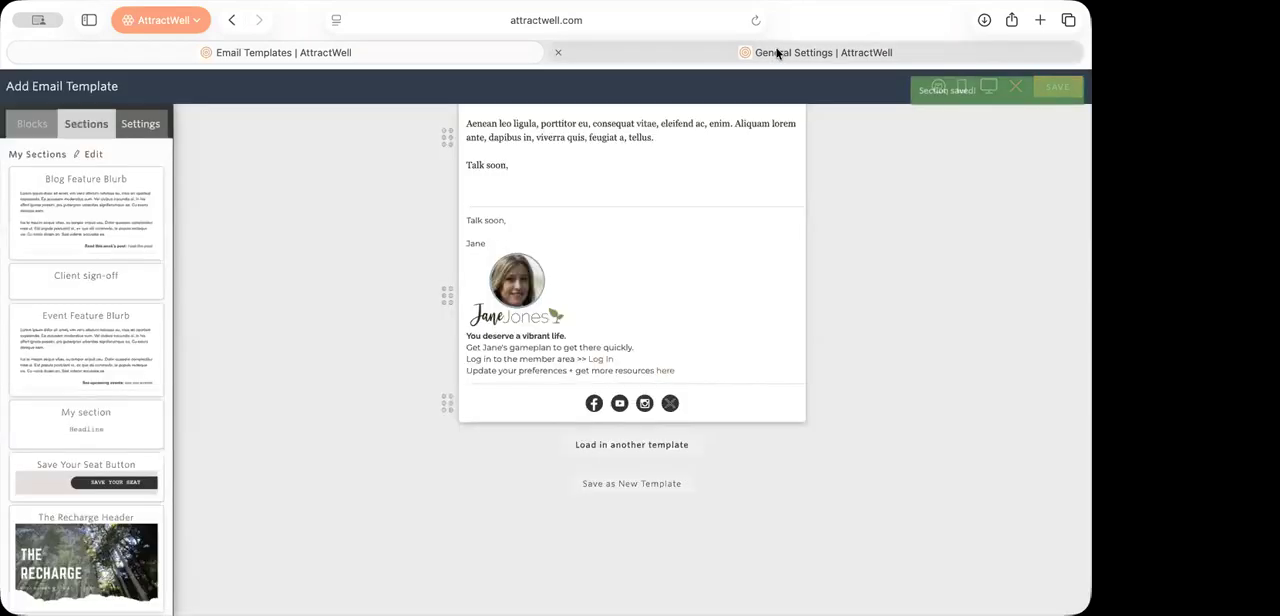
Step: Add a default Signature block between the customized signature and the social icons, and delete it again
{"action": "left_click", "coordinate": [780, 51]}
{"action": "left_click", "coordinate": [413, 59]}
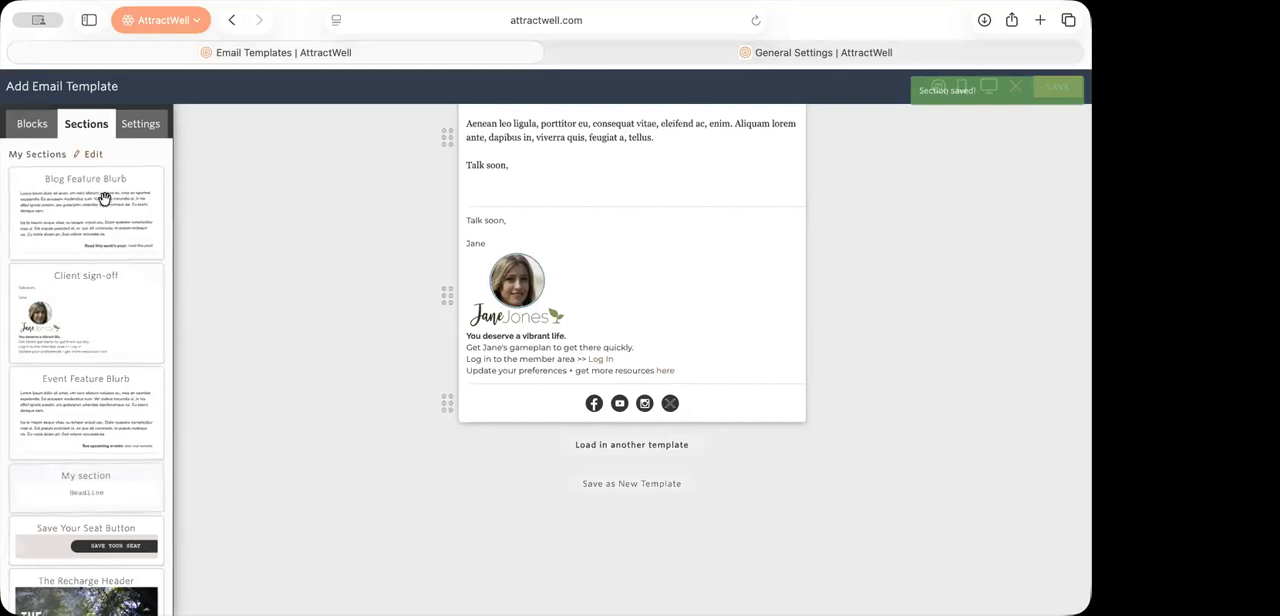
{"action": "left_click", "coordinate": [36, 123]}
{"action": "mouse_move", "coordinate": [45, 480]}
{"action": "left_mouse_down"}
{"action": "mouse_move", "coordinate": [694, 400]}
{"action": "mouse_move", "coordinate": [690, 410]}
{"action": "left_mouse_up"}
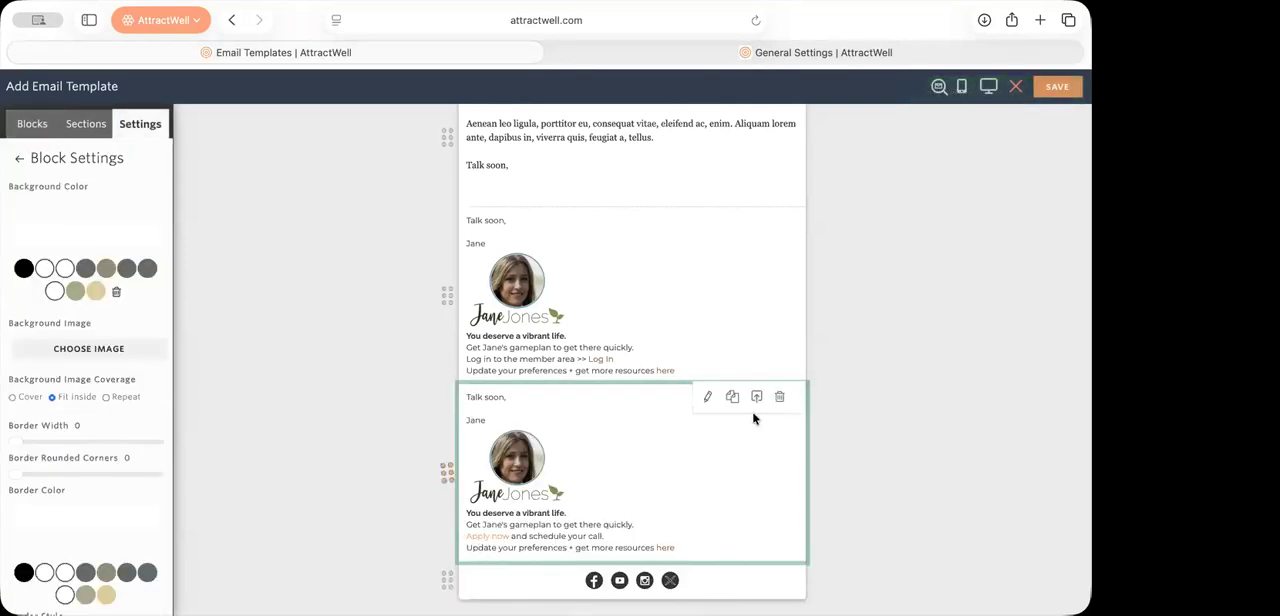
{"action": "left_click", "coordinate": [780, 397]}
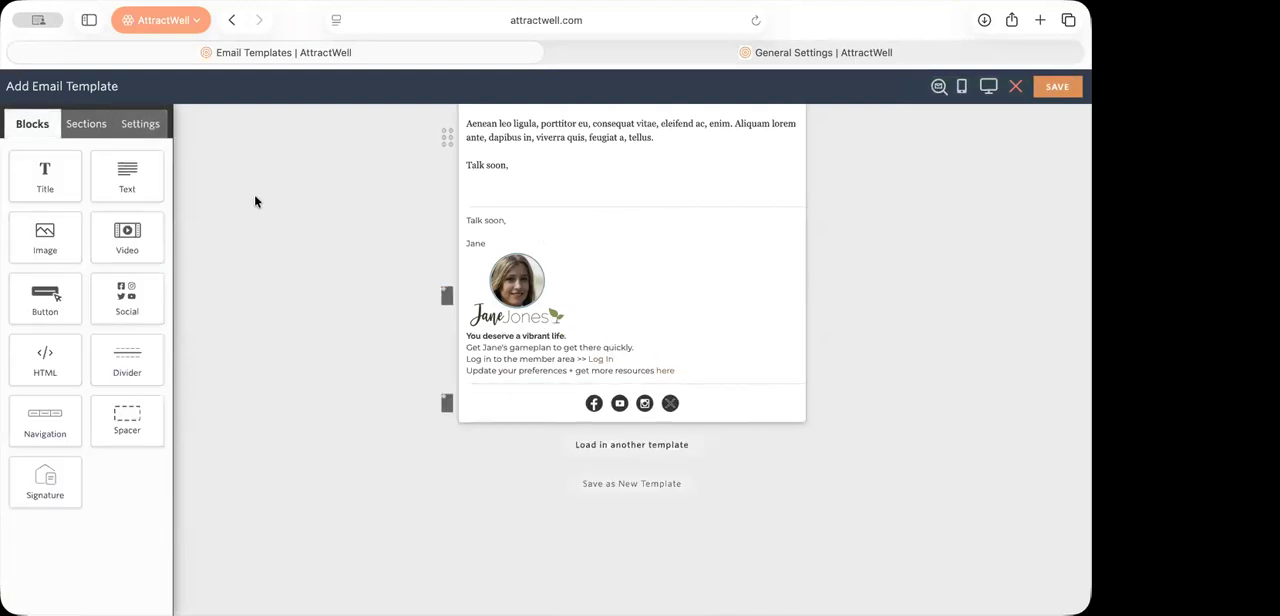
Step: Insert the saved "Client sign-off" section below the existing signature and delete the inserted copy
{"action": "left_click", "coordinate": [92, 123]}
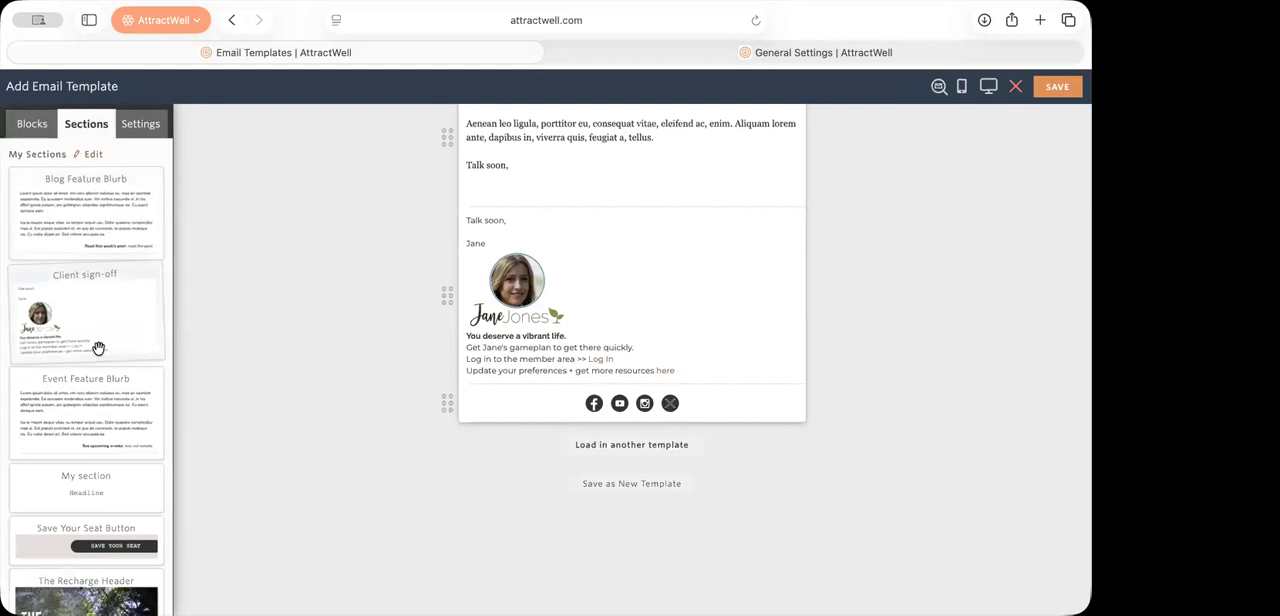
{"action": "left_click_drag", "start_coordinate": [289, 345], "coordinate": [572, 382]}
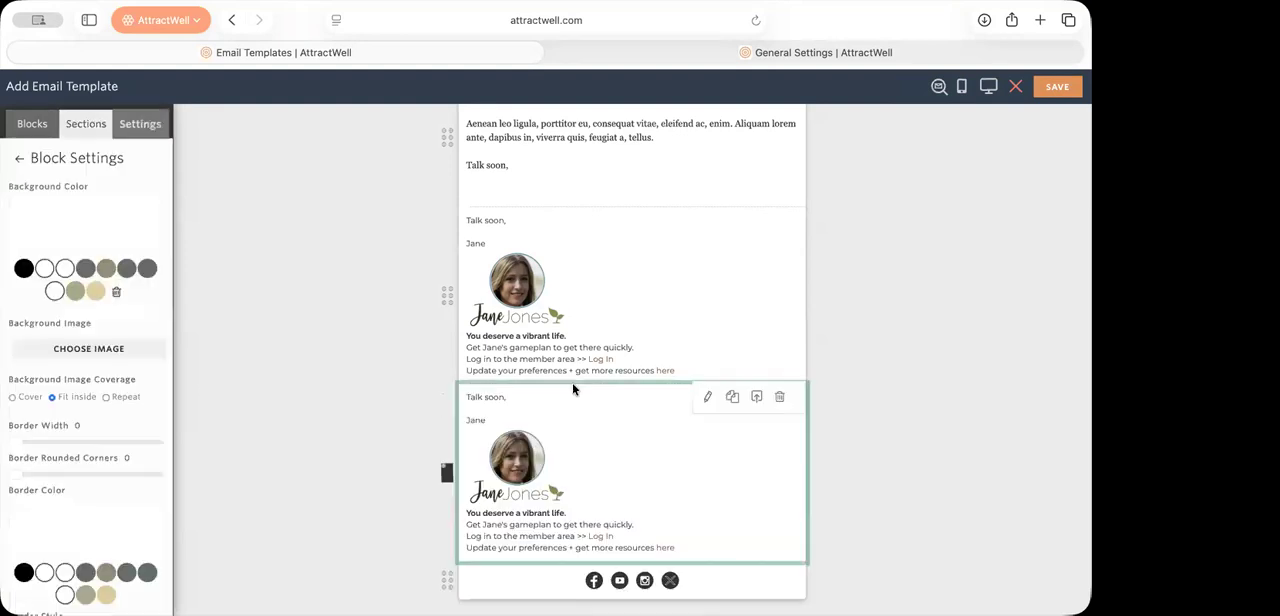
{"action": "left_click", "coordinate": [780, 403]}
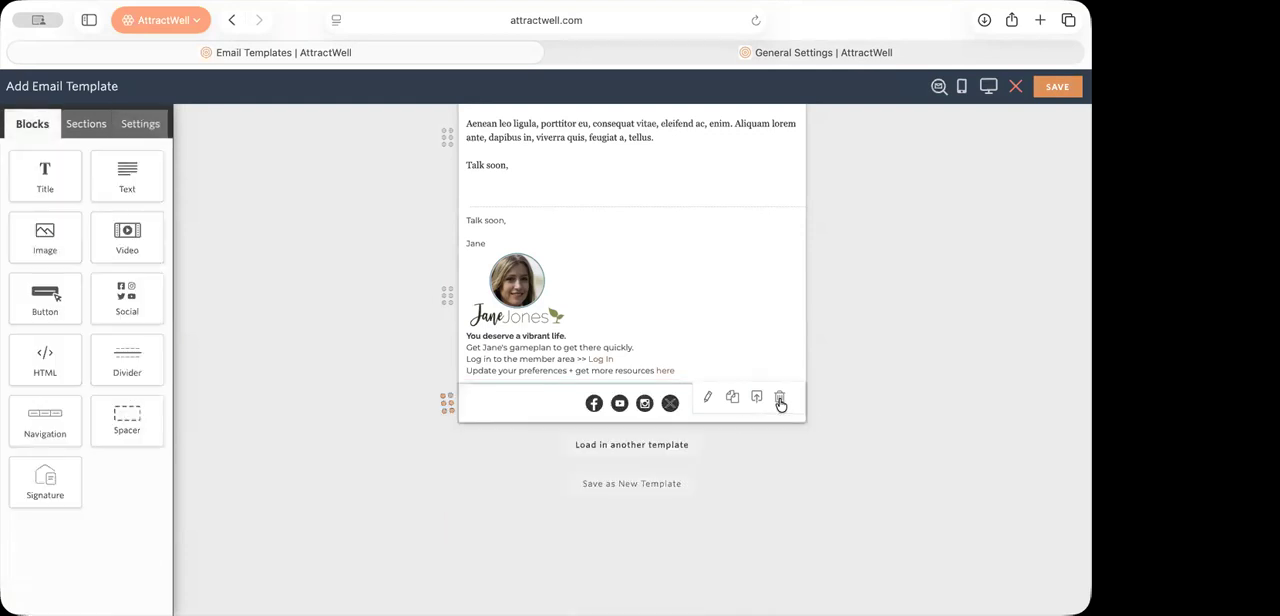
Step: Review the Brand Colors on AttractWell's Website Colors & Fonts page in the other browser tab, and return to the email template editor
{"action": "scroll", "coordinate": [598, 328], "scroll_direction": "up", "scroll_amount": 1}
{"action": "scroll", "coordinate": [597, 328], "scroll_direction": "up", "scroll_amount": 20}
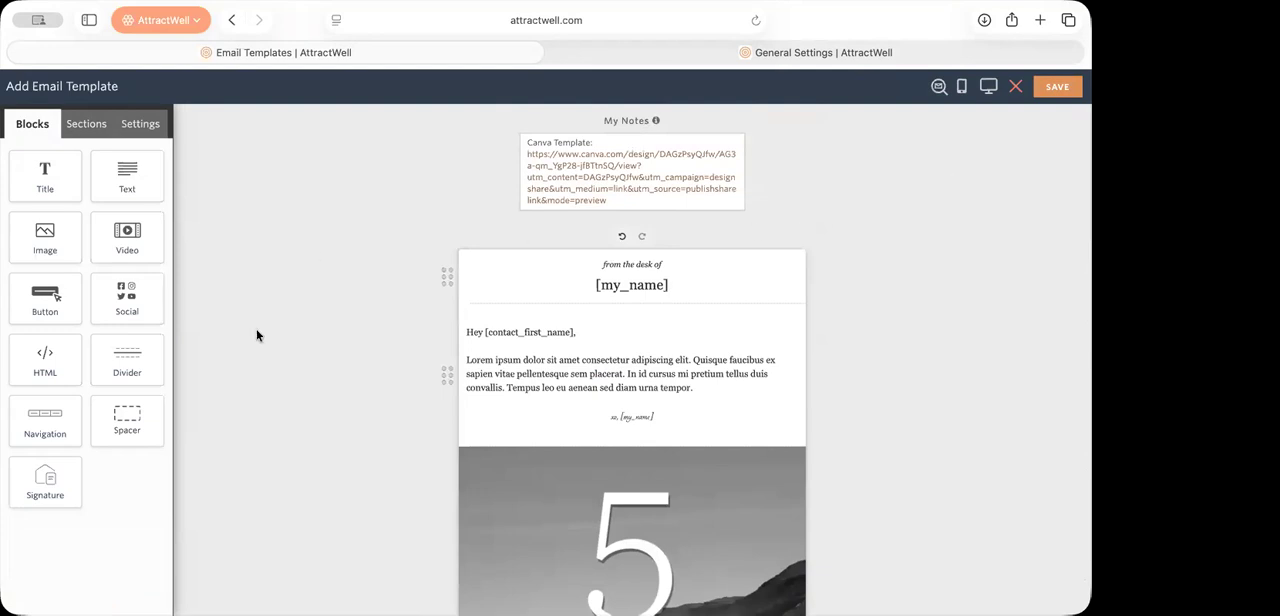
{"action": "scroll", "coordinate": [256, 335], "scroll_direction": "down", "scroll_amount": 2}
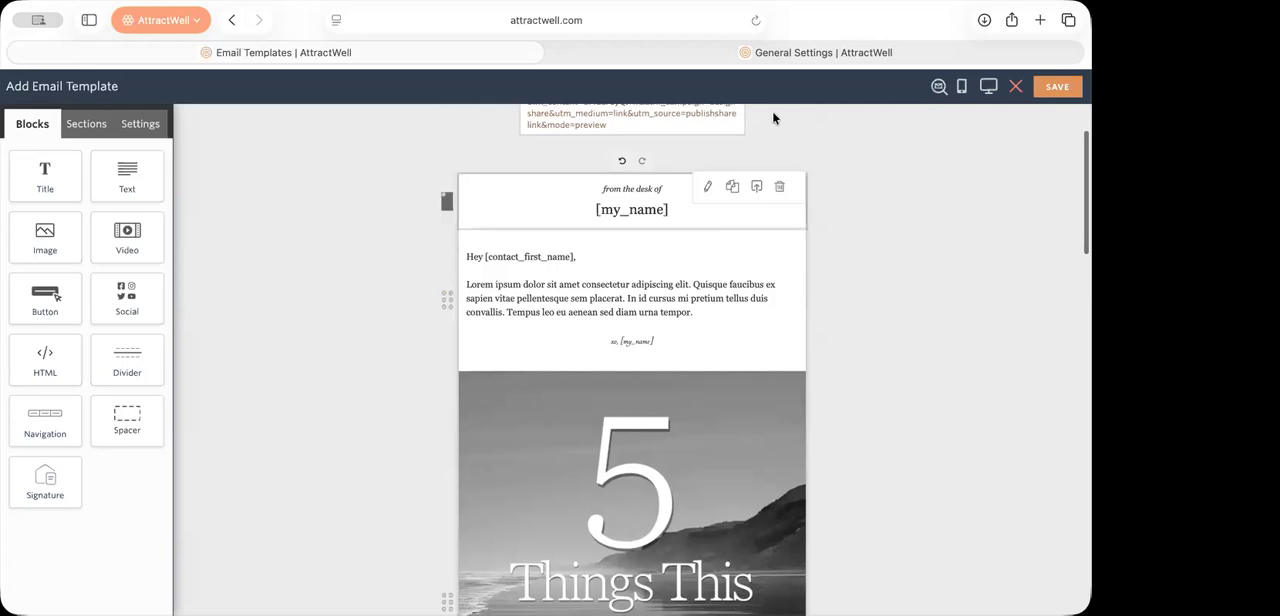
{"action": "left_click", "coordinate": [789, 50]}
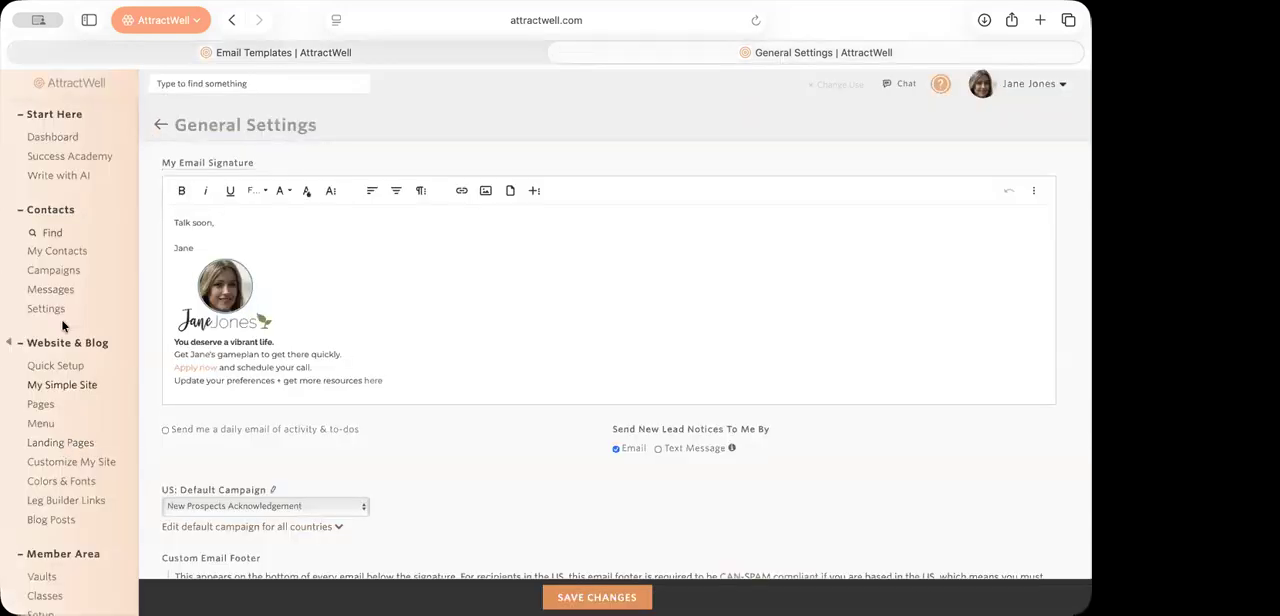
{"action": "scroll", "coordinate": [58, 295], "scroll_direction": "down", "scroll_amount": 2}
{"action": "left_click", "coordinate": [79, 378]}
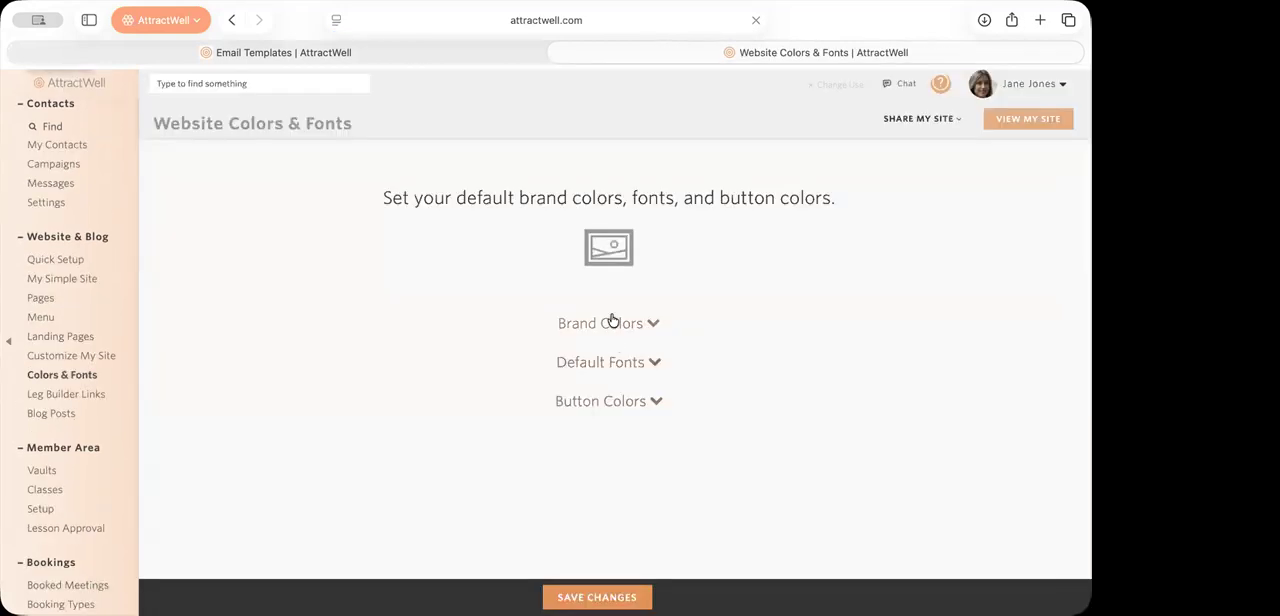
{"action": "left_click", "coordinate": [612, 322]}
{"action": "scroll", "coordinate": [869, 462], "scroll_direction": "down", "scroll_amount": 3}
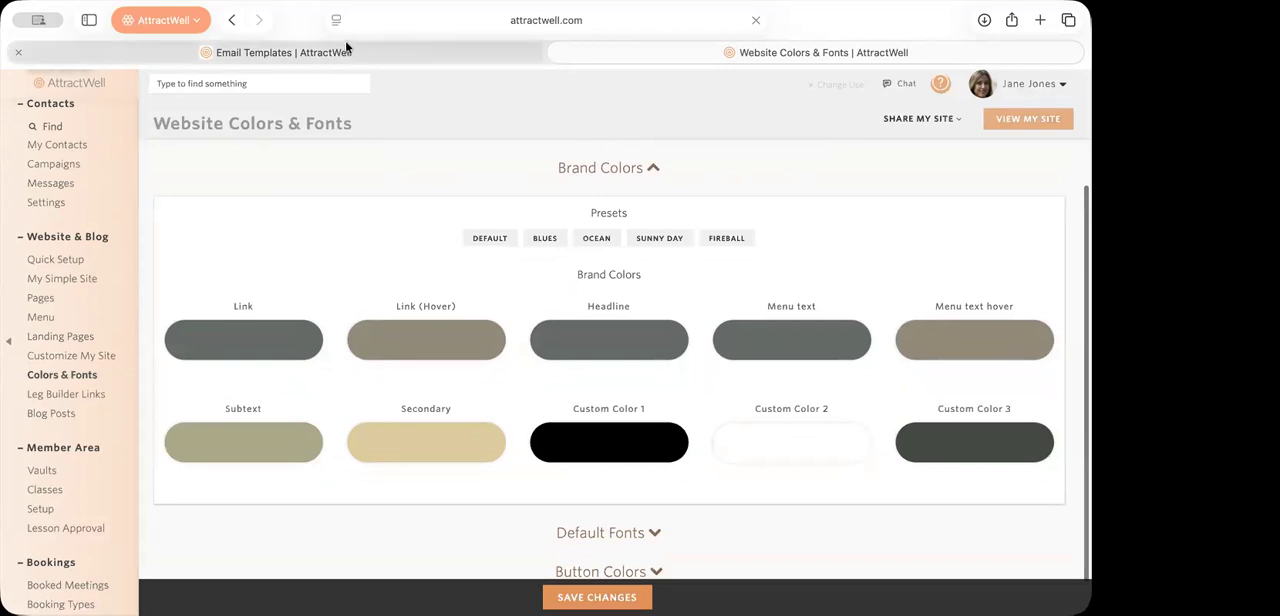
{"action": "left_click", "coordinate": [375, 54]}
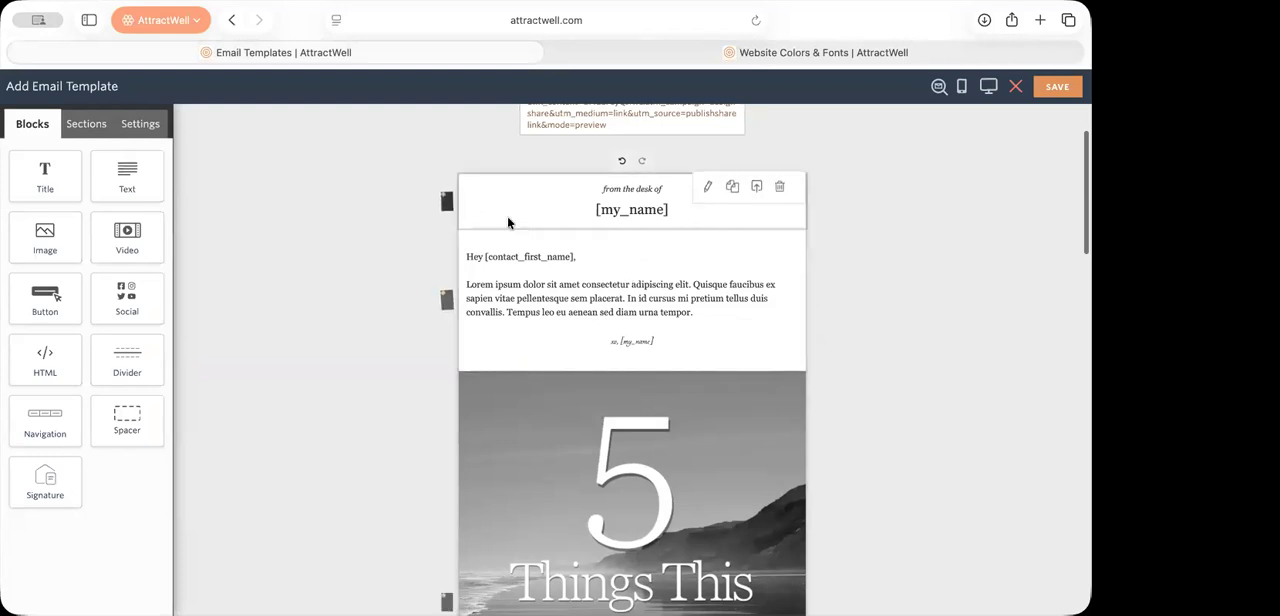
Step: Follow the Canva template link in the email template's My Notes and open the newsletter image template in the Canva editor
{"action": "scroll", "coordinate": [634, 288], "scroll_direction": "down", "scroll_amount": 5}
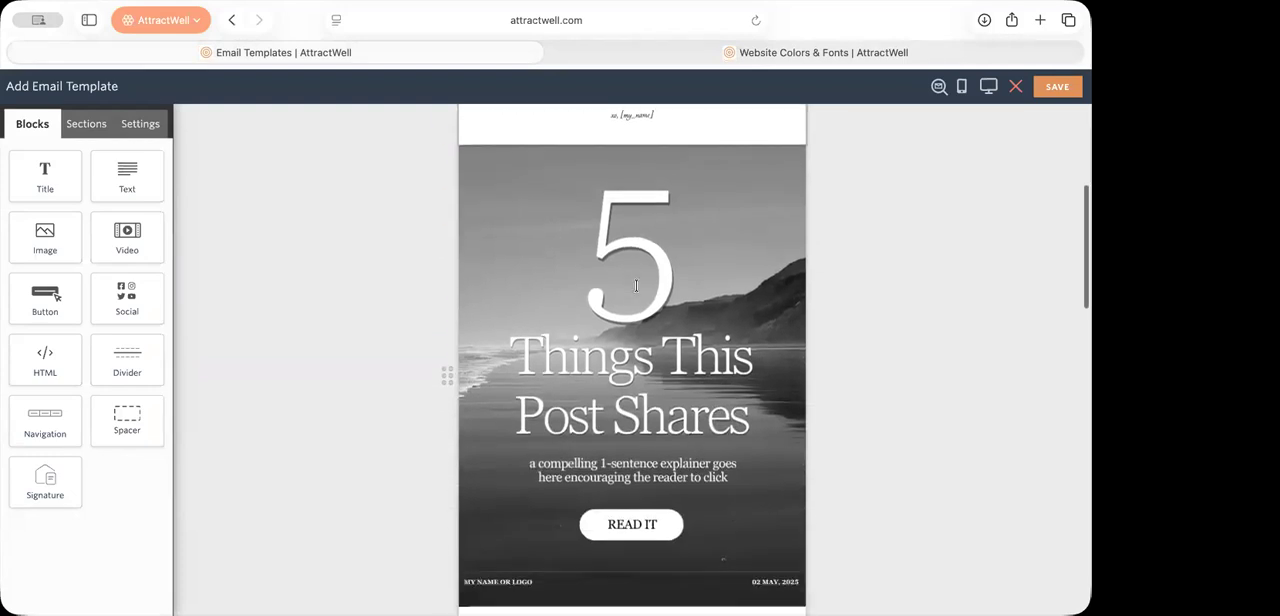
{"action": "scroll", "coordinate": [636, 286], "scroll_direction": "down", "scroll_amount": 10}
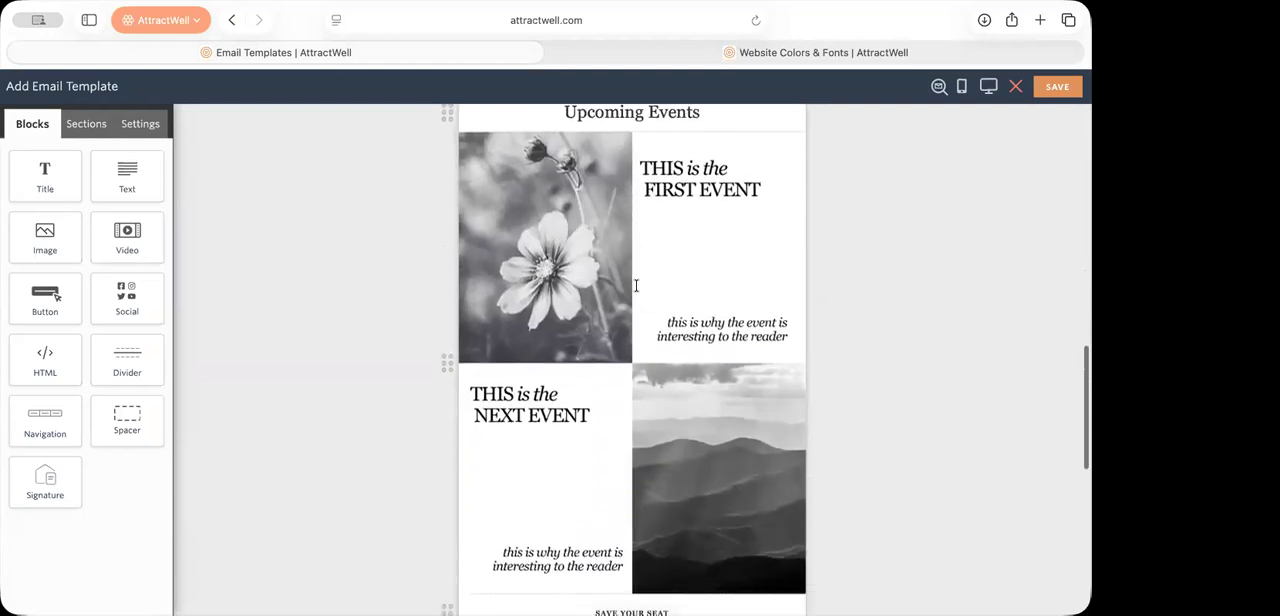
{"action": "scroll", "coordinate": [636, 286], "scroll_direction": "down", "scroll_amount": 8}
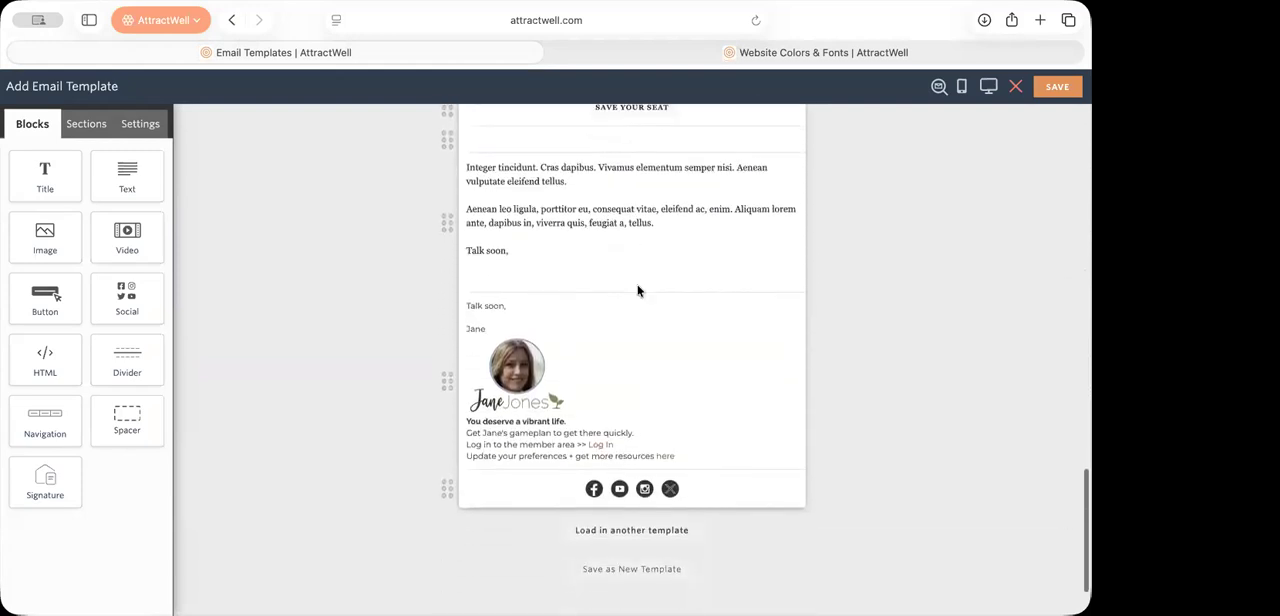
{"action": "scroll", "coordinate": [639, 290], "scroll_direction": "up", "scroll_amount": 8}
{"action": "scroll", "coordinate": [638, 290], "scroll_direction": "up", "scroll_amount": 10}
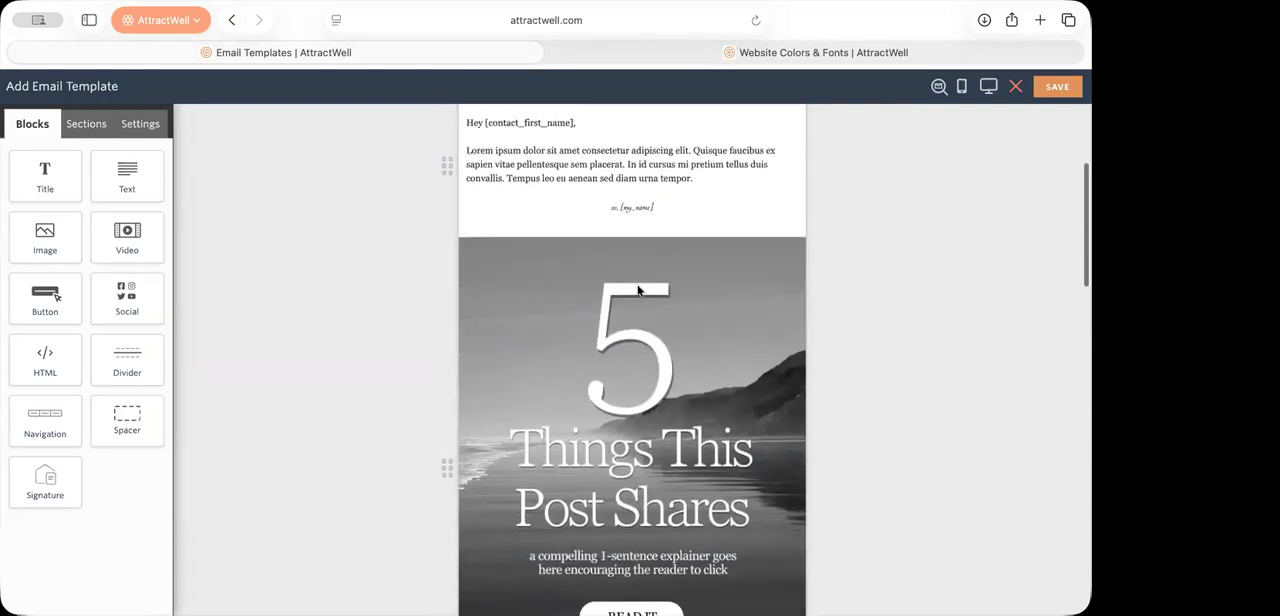
{"action": "scroll", "coordinate": [637, 284], "scroll_direction": "up", "scroll_amount": 5}
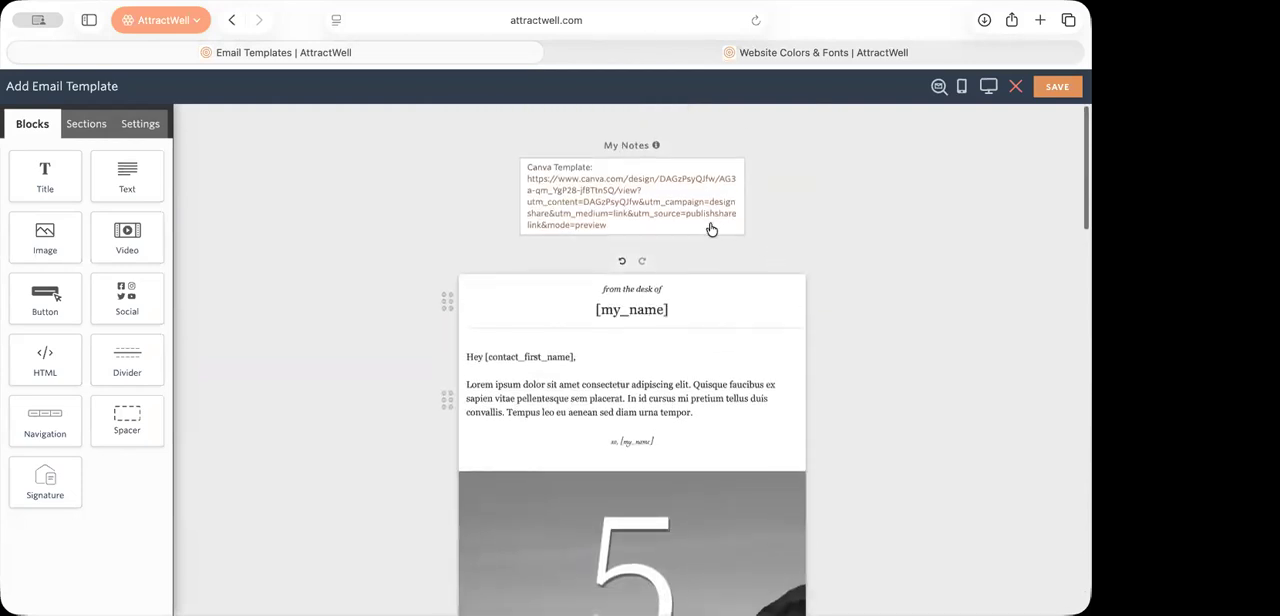
{"action": "left_click", "coordinate": [616, 197]}
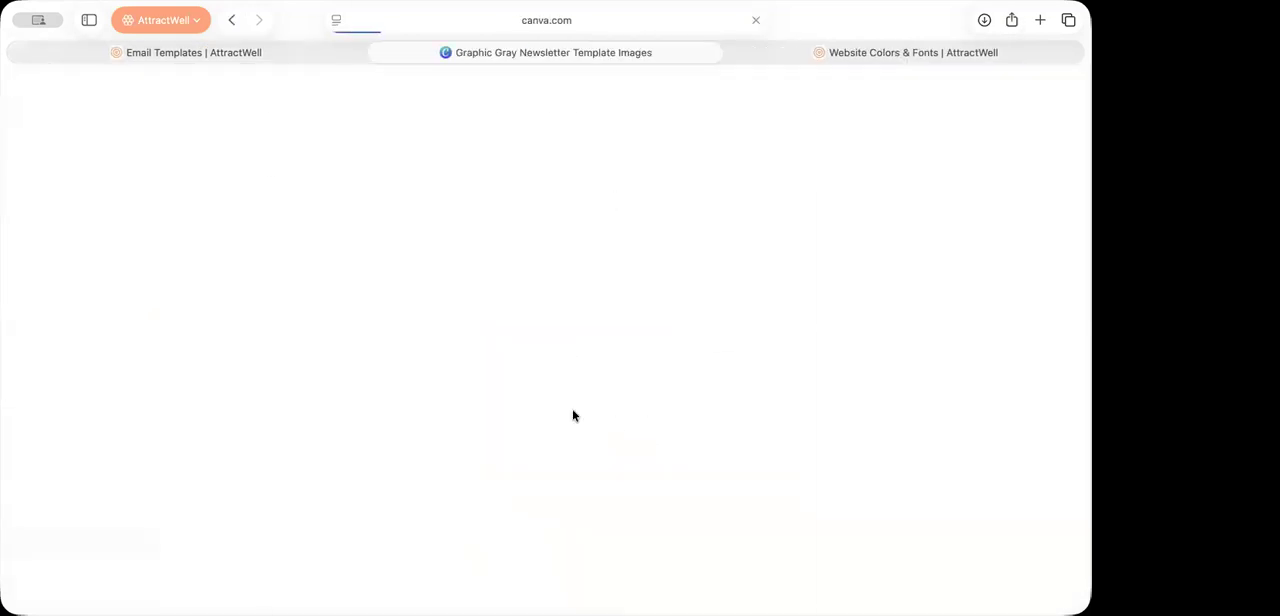
{"action": "scroll", "coordinate": [579, 494], "scroll_direction": "down", "scroll_amount": 4}
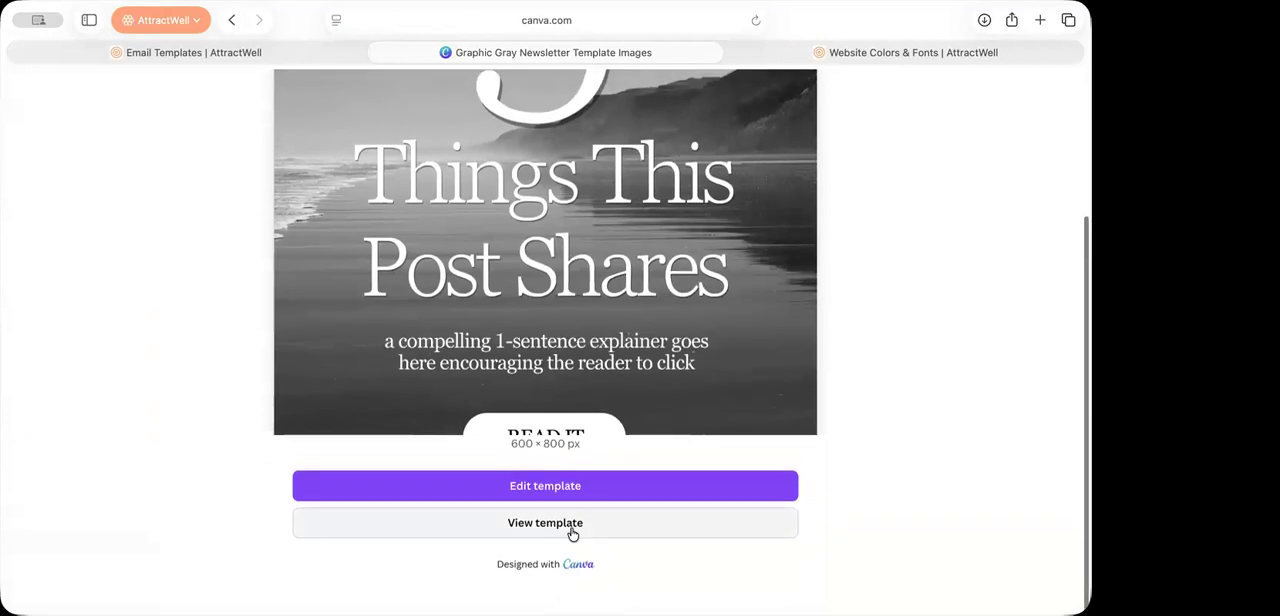
{"action": "left_click", "coordinate": [571, 527]}
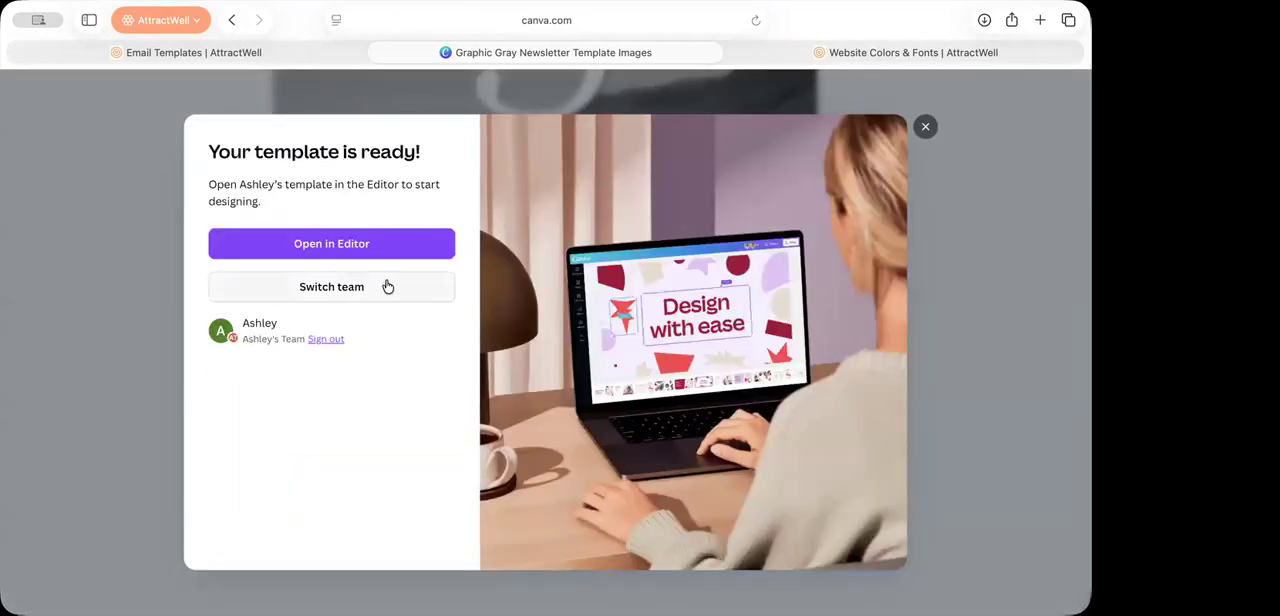
{"action": "left_click", "coordinate": [386, 250]}
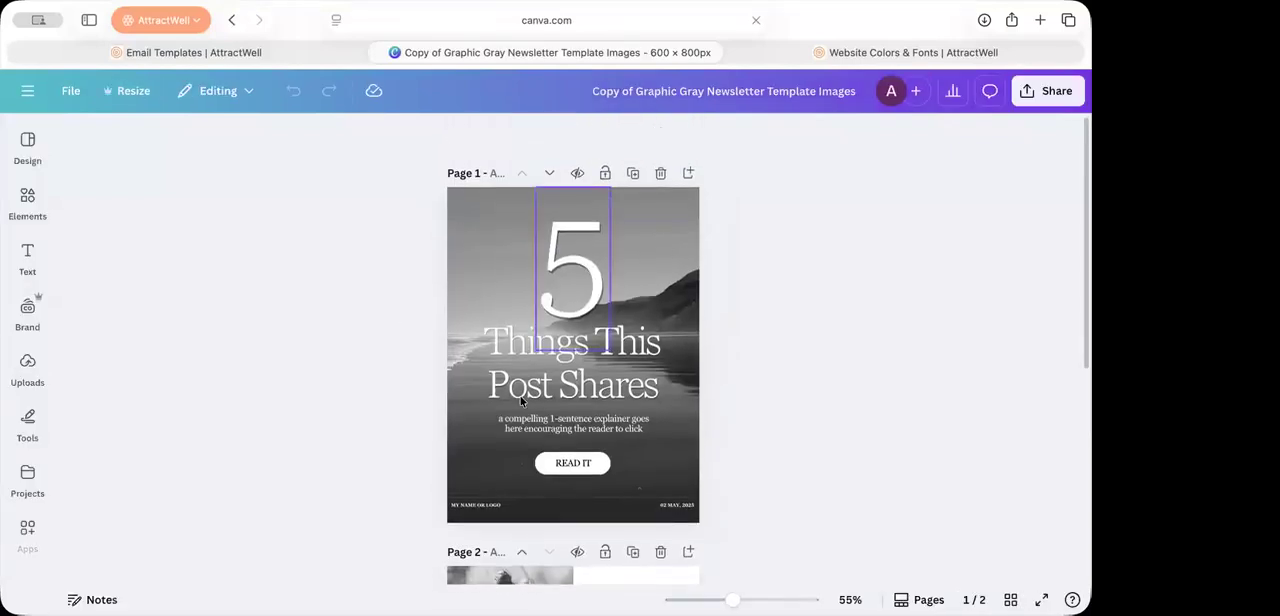
Step: Delete the seascape background photo and the black background colour from page 1 of the Canva design
{"action": "scroll", "coordinate": [751, 444], "scroll_direction": "down", "scroll_amount": 6}
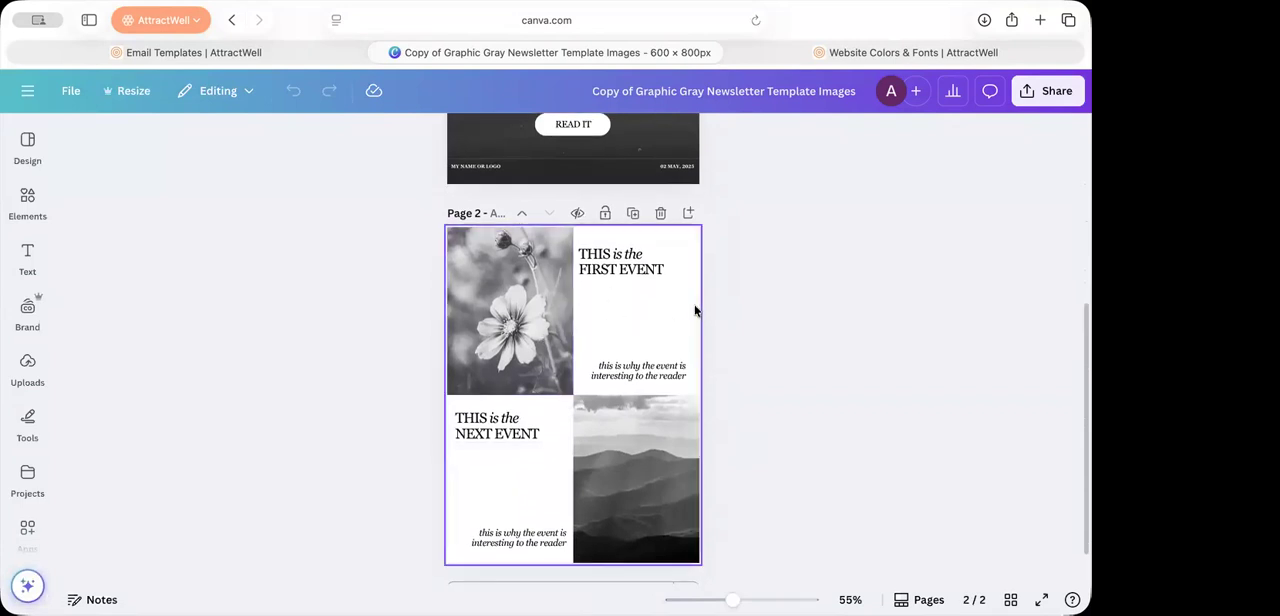
{"action": "scroll", "coordinate": [690, 314], "scroll_direction": "up", "scroll_amount": 2}
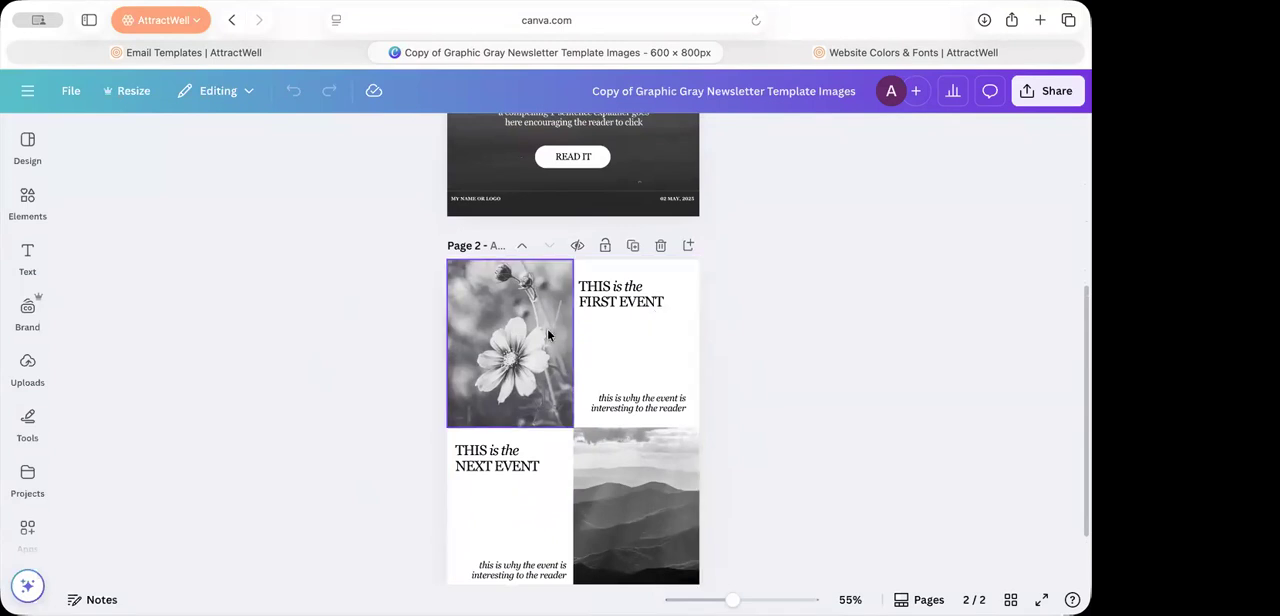
{"action": "scroll", "coordinate": [544, 284], "scroll_direction": "up", "scroll_amount": 5}
{"action": "left_click", "coordinate": [489, 263]}
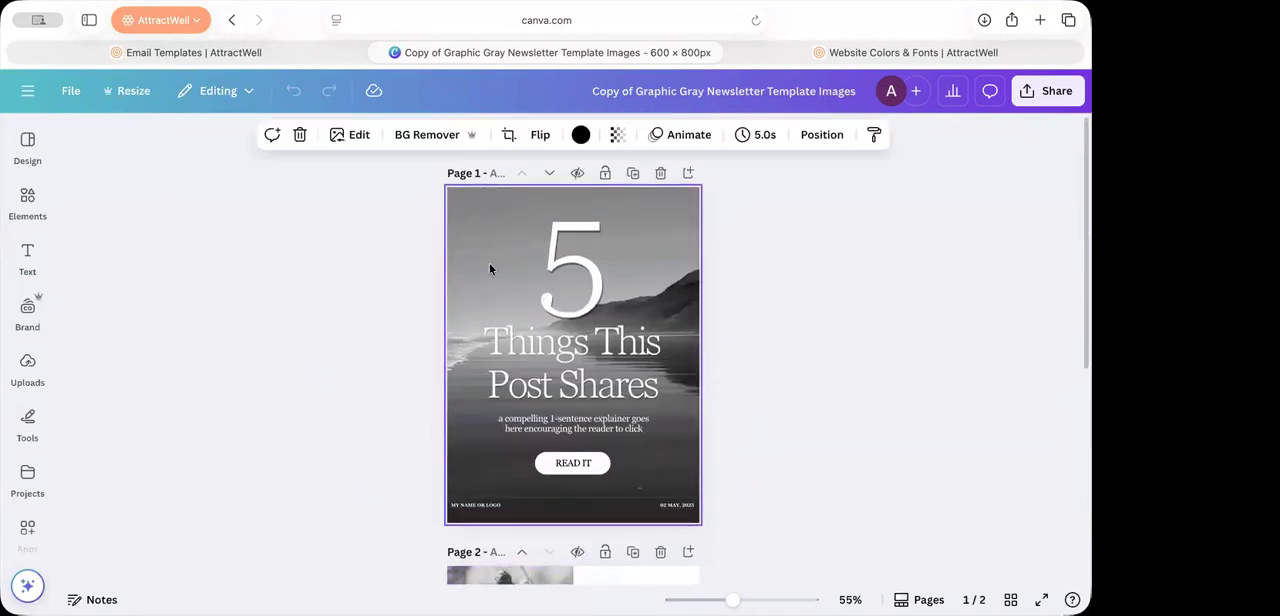
{"action": "key", "text": "Delete"}
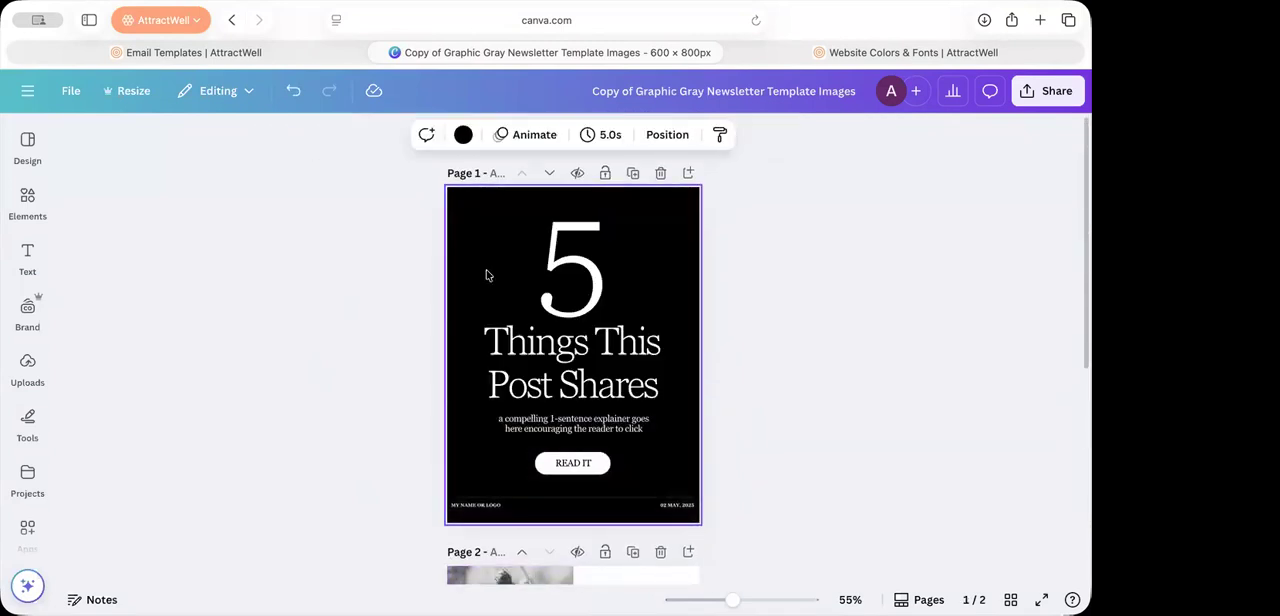
{"action": "key", "text": "Delete"}
Step: Search the Elements library for "autumn" and show all matching photos
{"action": "left_click", "coordinate": [27, 205]}
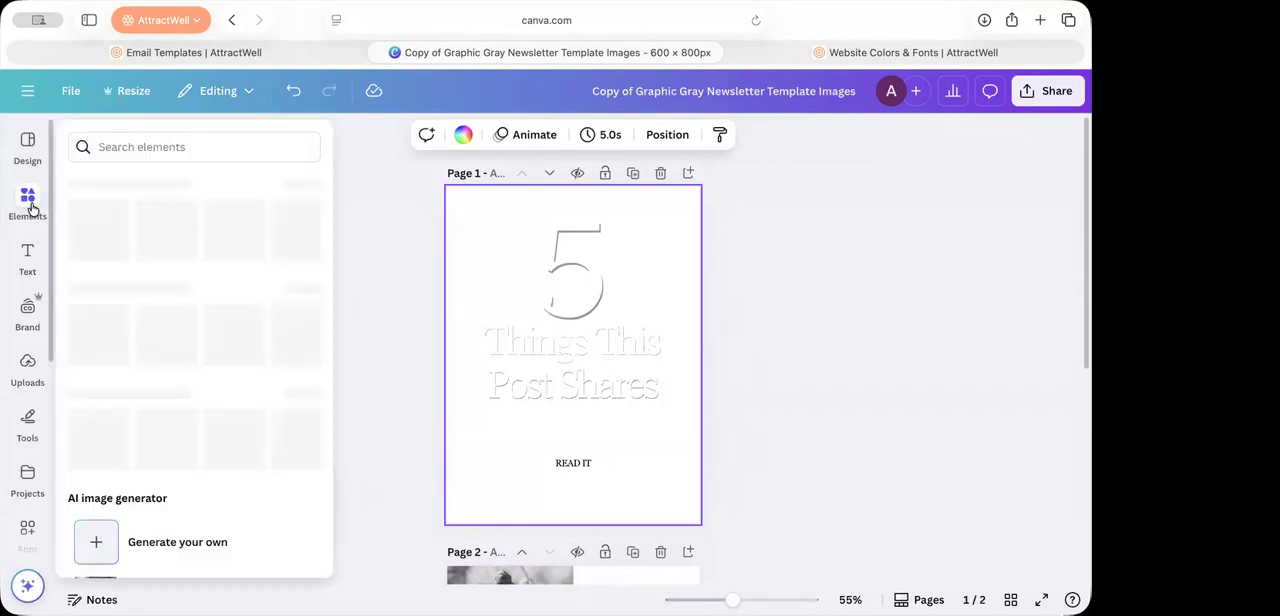
{"action": "left_click", "coordinate": [176, 146]}
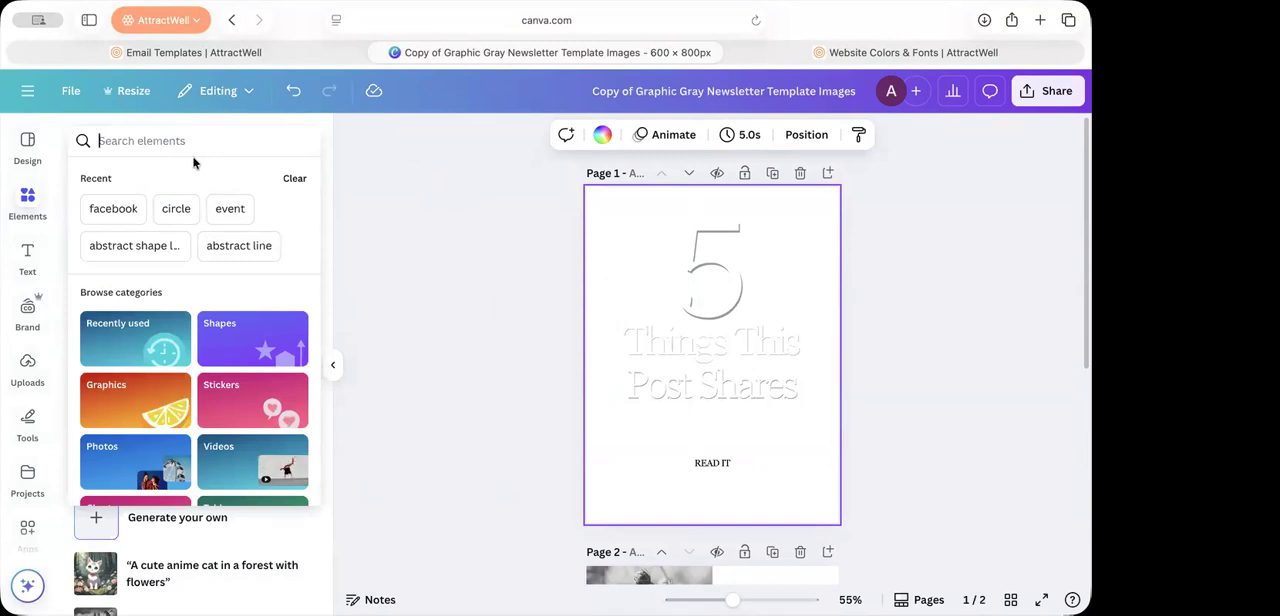
{"action": "type", "text": "au"}
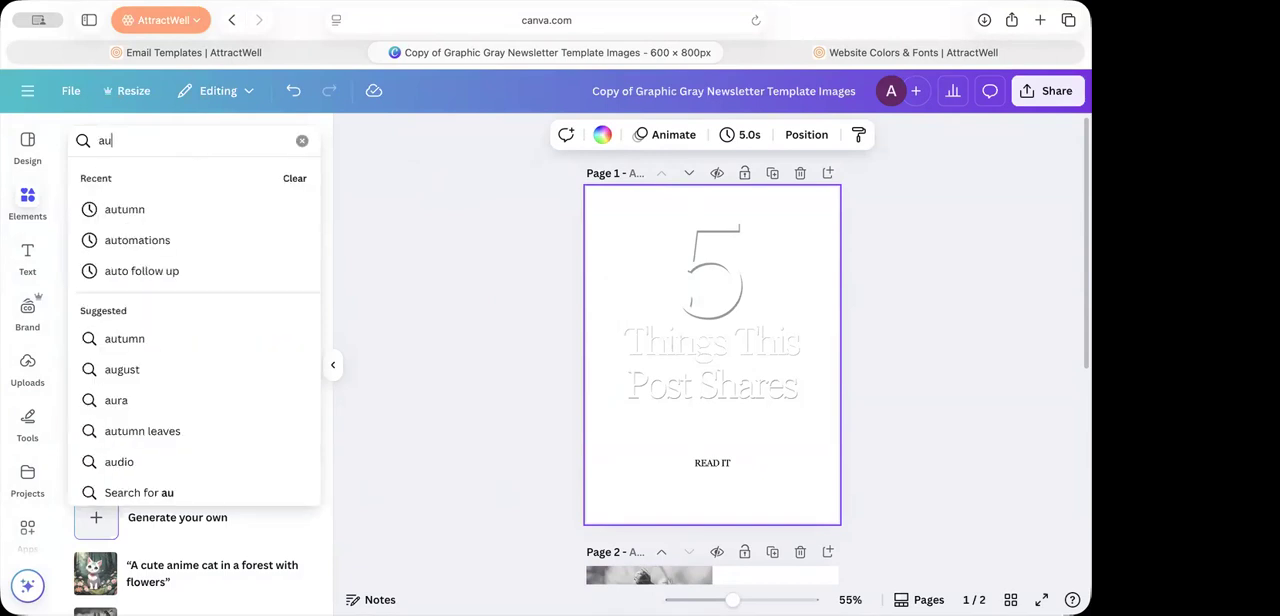
{"action": "left_click", "coordinate": [151, 209]}
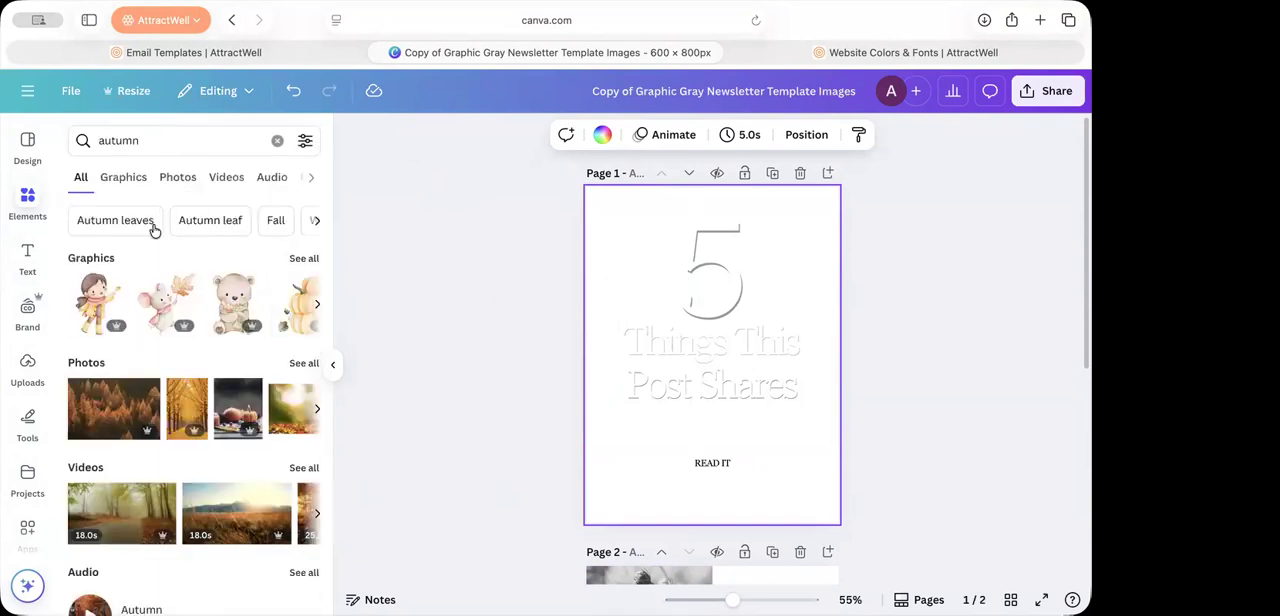
{"action": "left_click", "coordinate": [300, 363]}
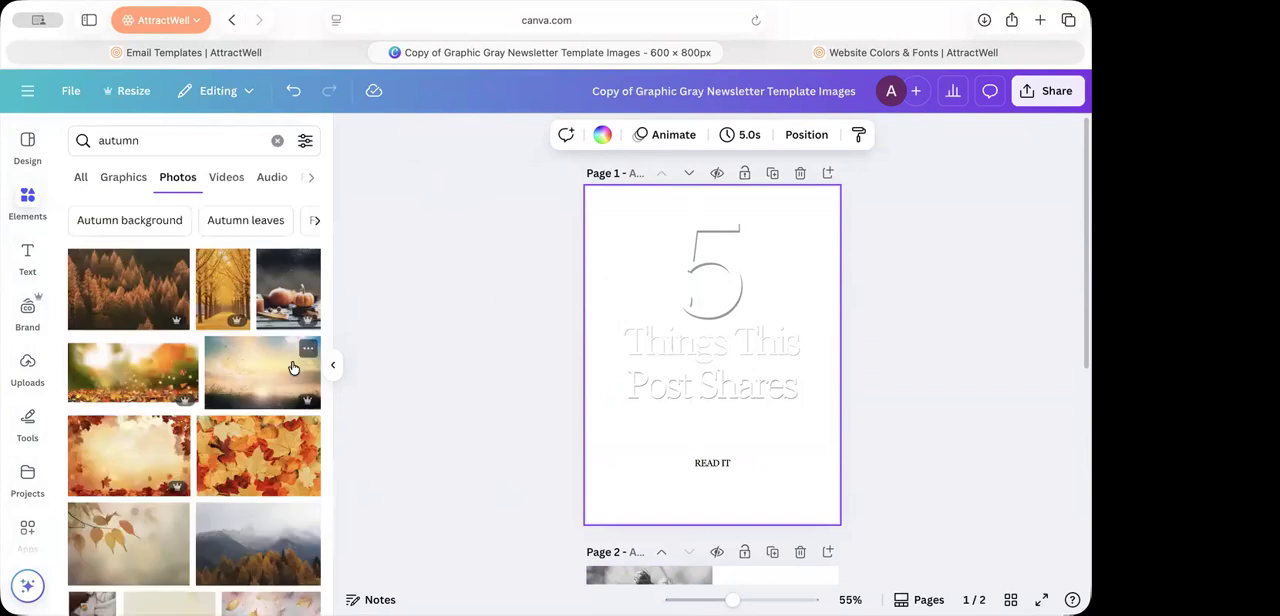
Step: Add the photo of the golden tree-lined avenue to page 1 and set it as the page background
{"action": "left_click_drag", "start_coordinate": [232, 288], "coordinate": [585, 256]}
{"action": "left_click_drag", "start_coordinate": [220, 285], "coordinate": [674, 280]}
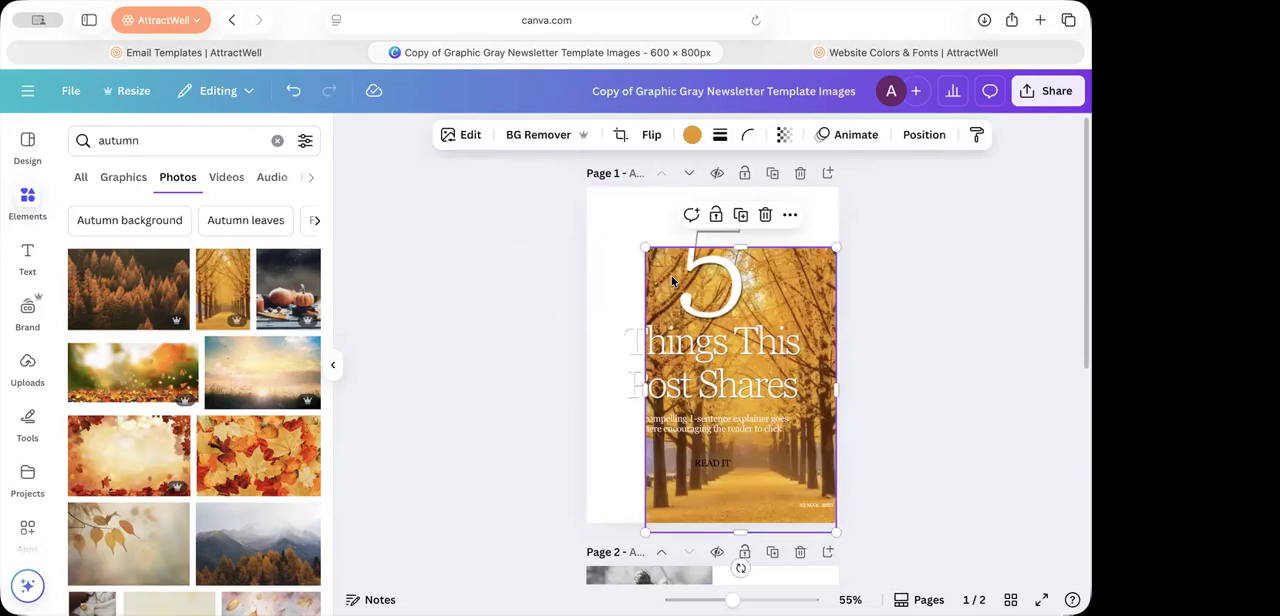
{"action": "right_click", "coordinate": [751, 487]}
{"action": "left_click", "coordinate": [788, 528]}
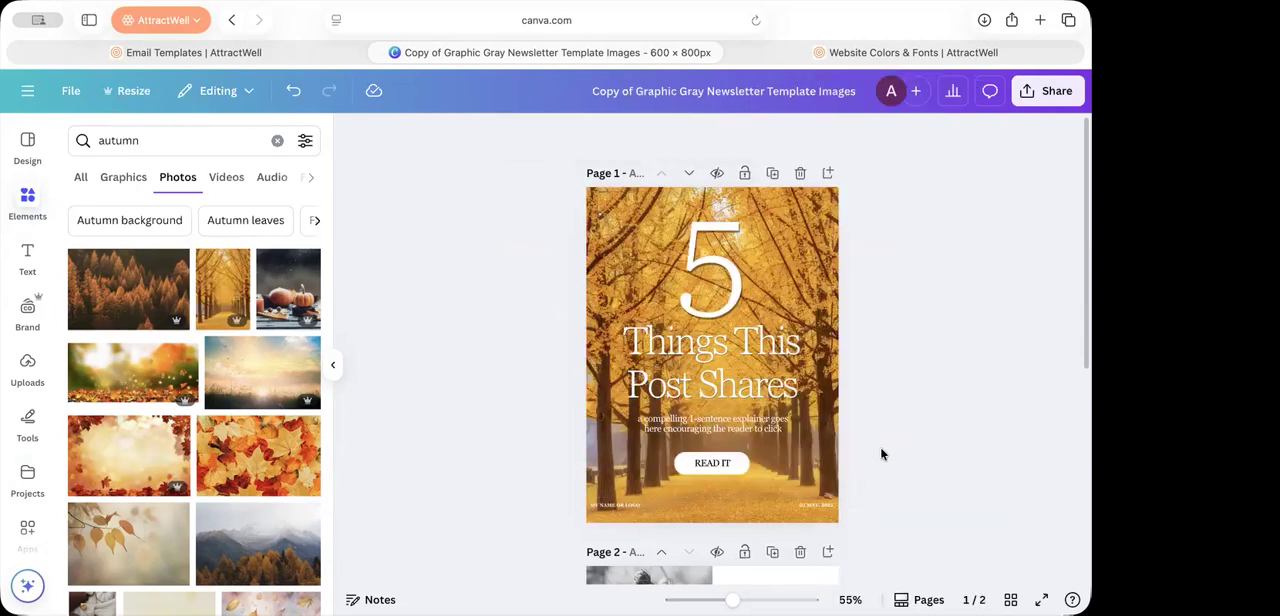
Step: Detach the autumn photo from page 1's background and fill the page with the brand palette's second swatch, the grey-green
{"action": "right_click", "coordinate": [818, 480]}
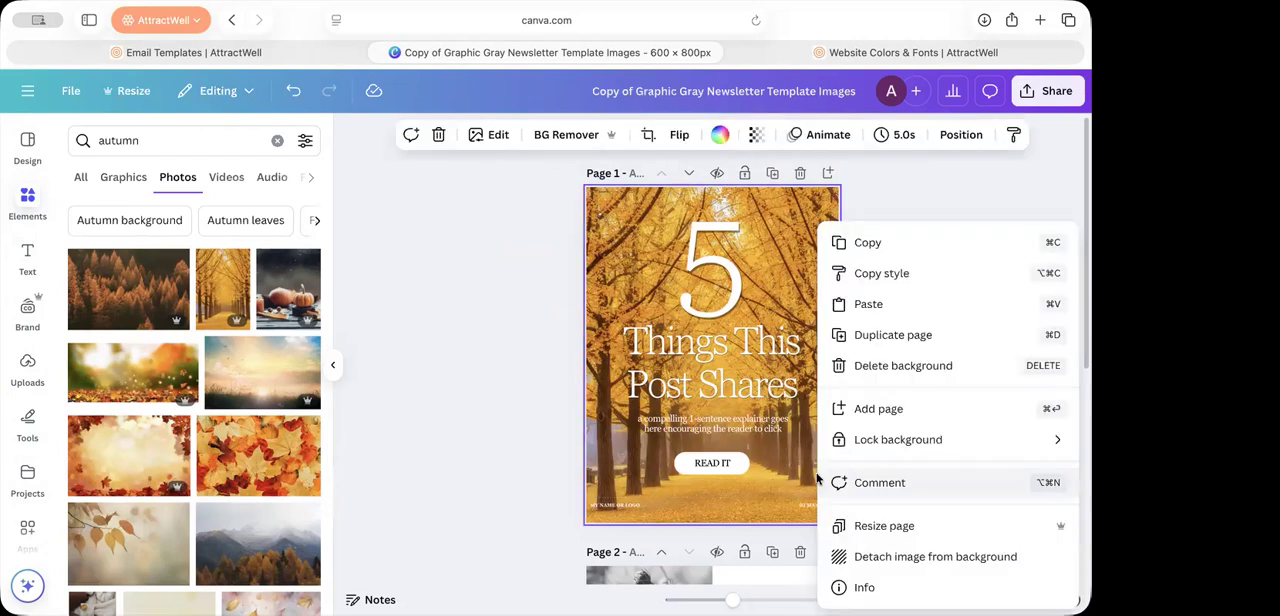
{"action": "left_click", "coordinate": [873, 557]}
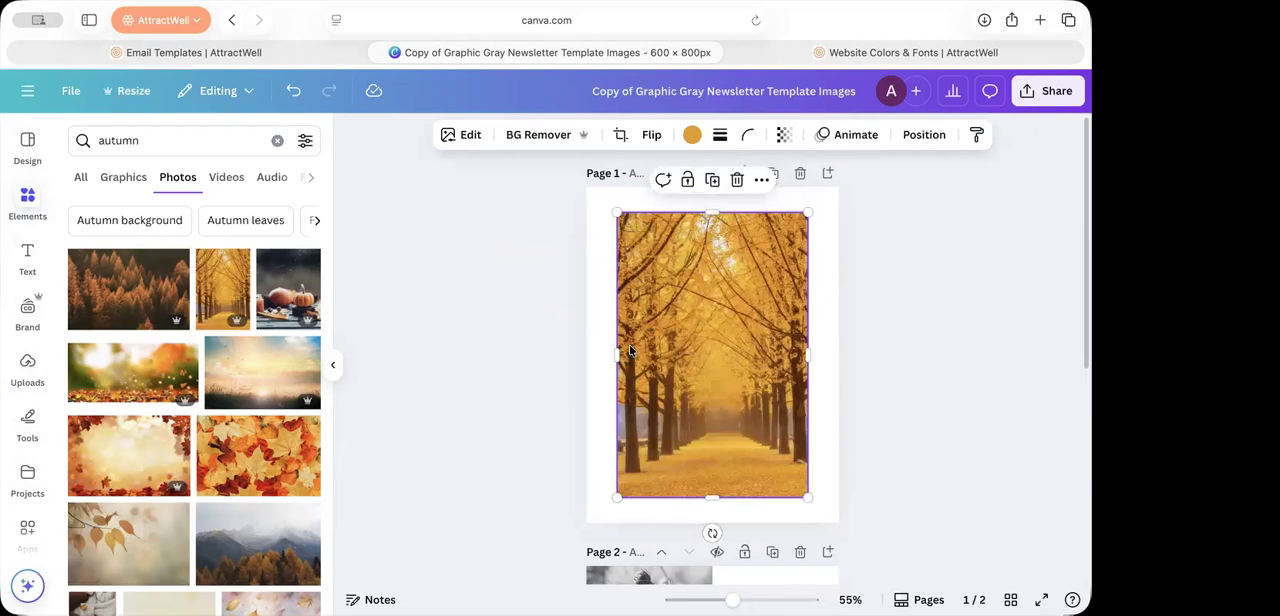
{"action": "left_click", "coordinate": [608, 277]}
{"action": "left_click", "coordinate": [602, 134]}
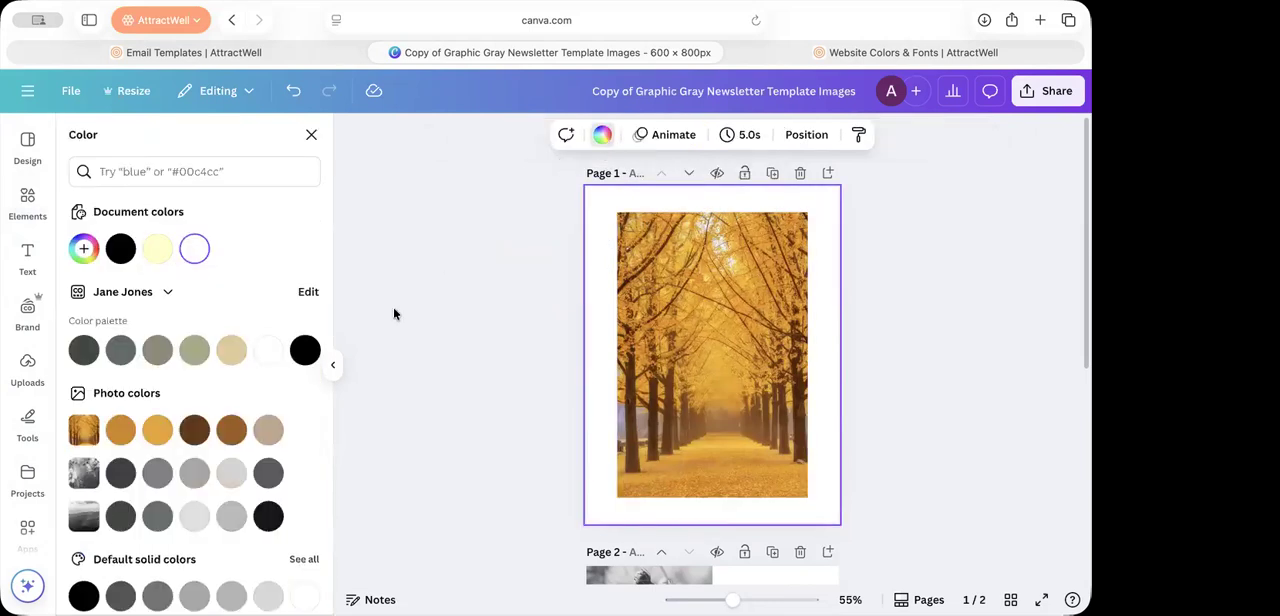
{"action": "left_click", "coordinate": [125, 358]}
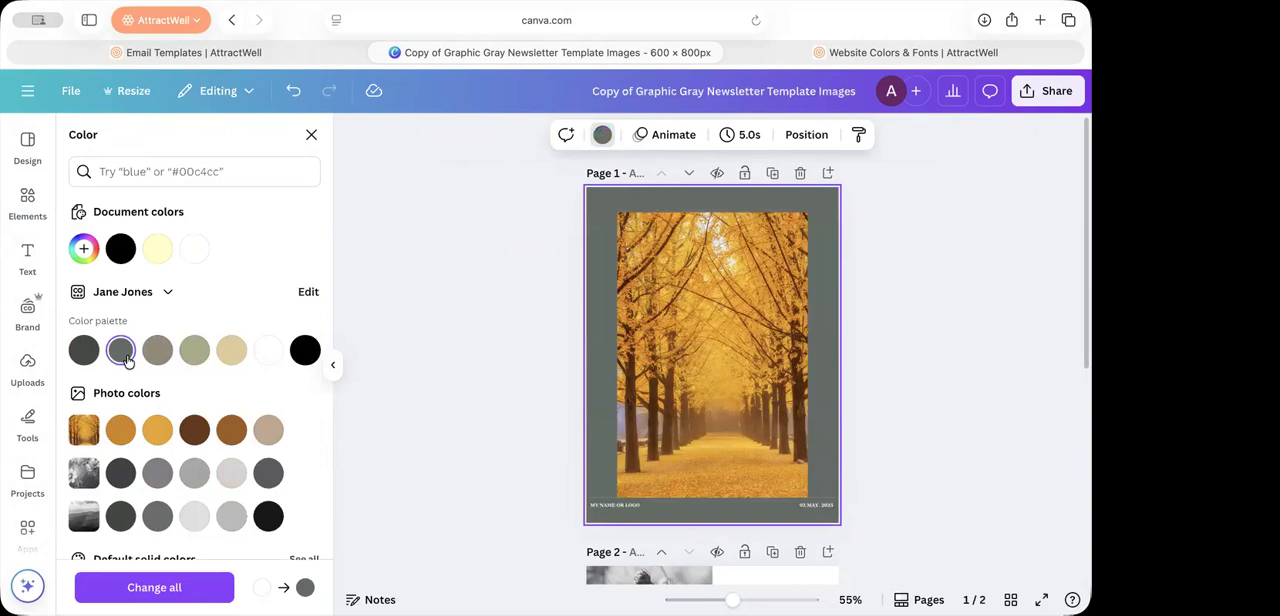
Step: Set the detached autumn photo as page 1's background again and change its transparency to 59
{"action": "right_click", "coordinate": [649, 452]}
{"action": "left_click", "coordinate": [750, 529]}
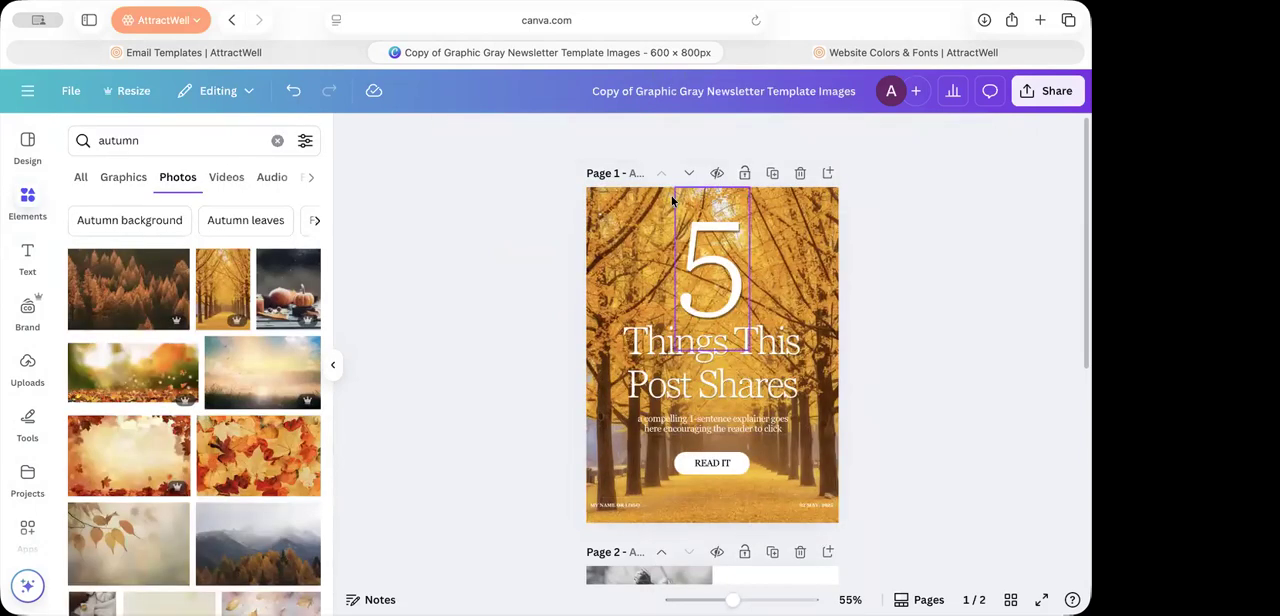
{"action": "left_click", "coordinate": [814, 261]}
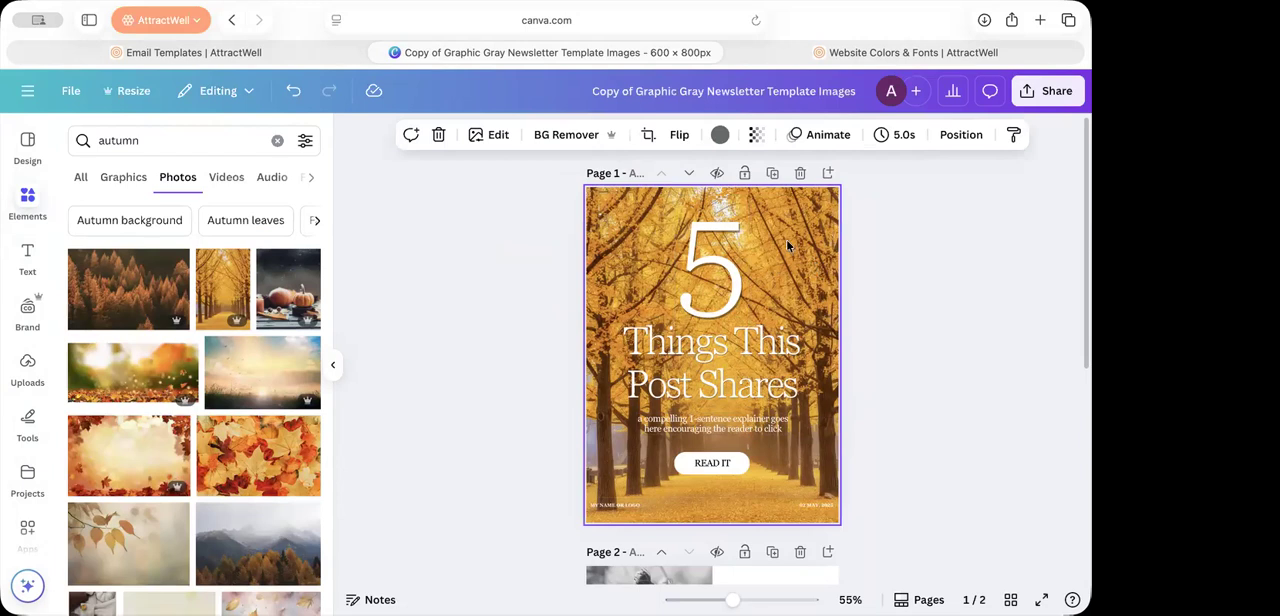
{"action": "left_click", "coordinate": [758, 136]}
{"action": "left_click_drag", "start_coordinate": [792, 205], "coordinate": [746, 208]}
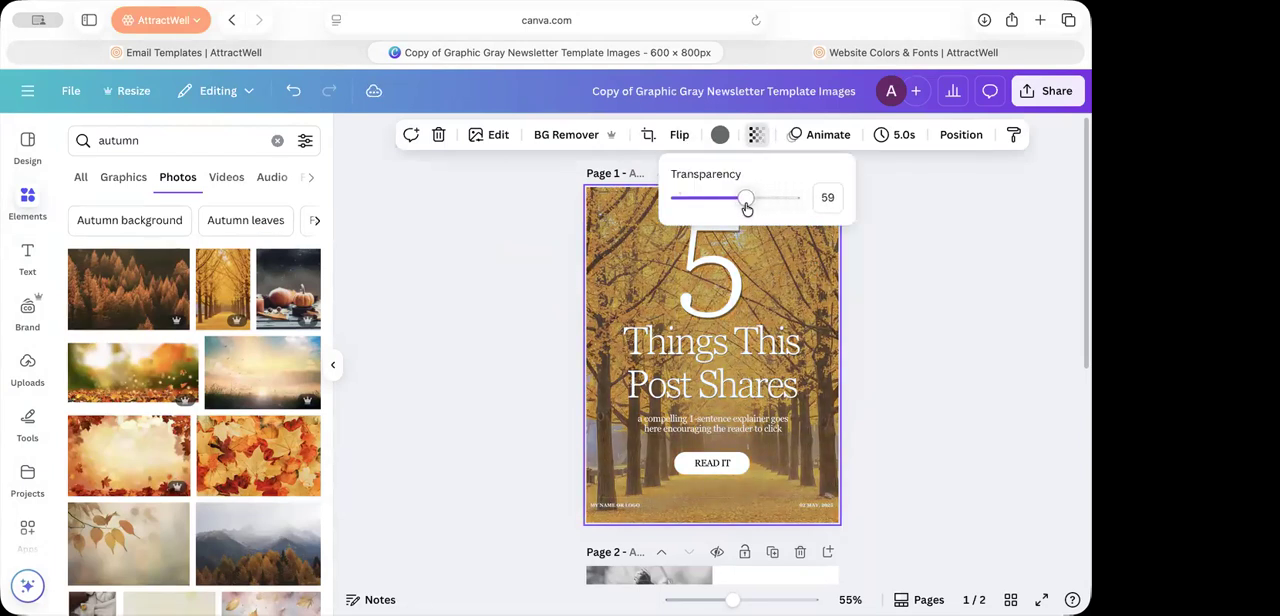
{"action": "left_click", "coordinate": [912, 295]}
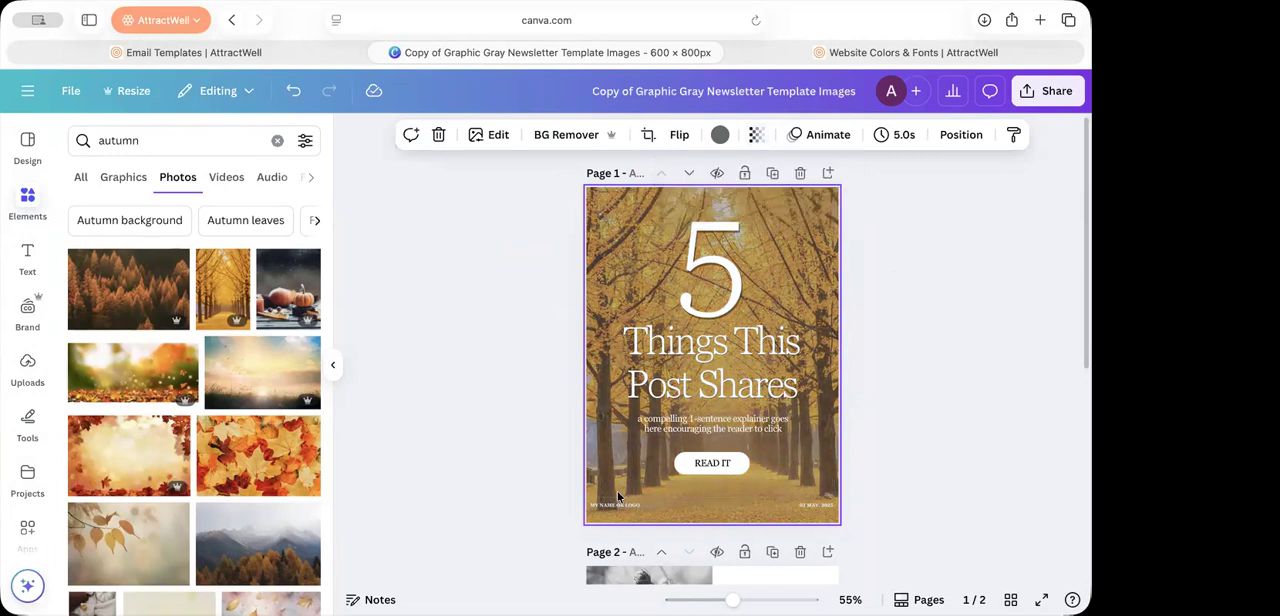
{"action": "left_click", "coordinate": [911, 477]}
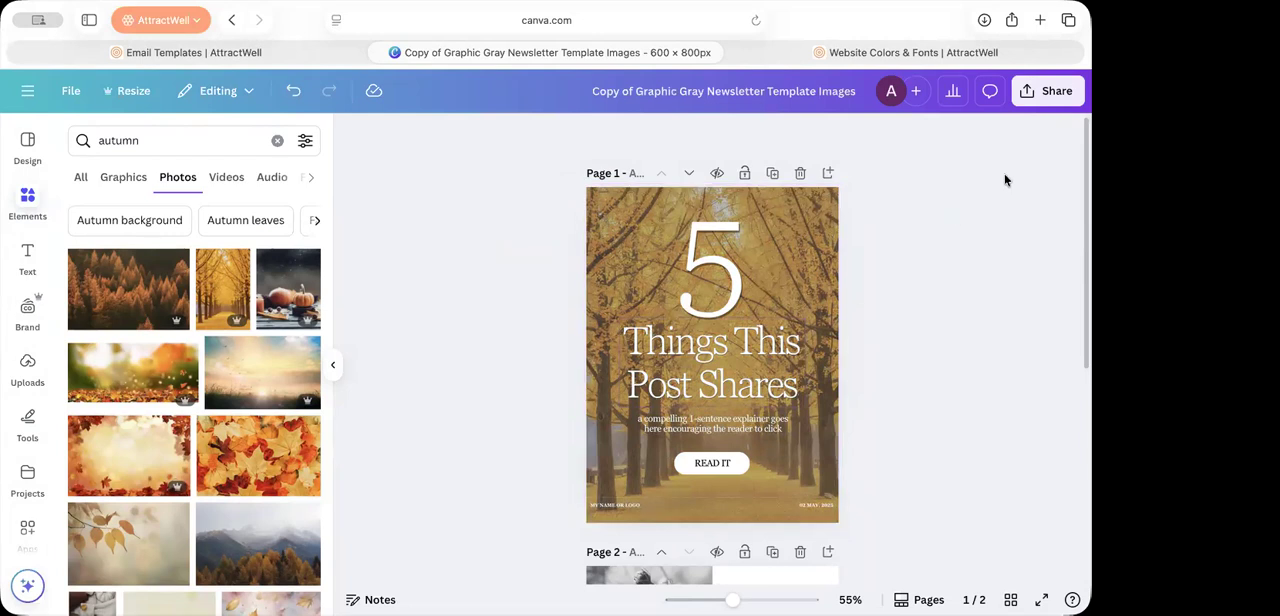
Step: Compare the event image layout on page 2 and the recolored page 1 with the images in the AttractWell email template
{"action": "scroll", "coordinate": [857, 392], "scroll_direction": "down", "scroll_amount": 5}
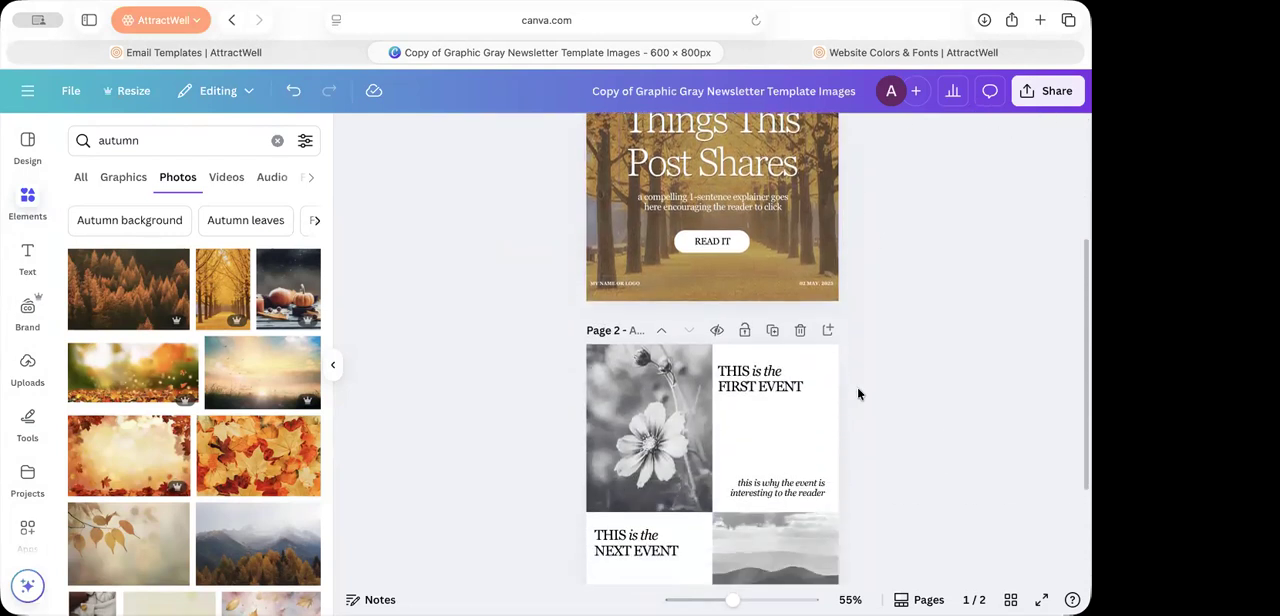
{"action": "left_click", "coordinate": [647, 365]}
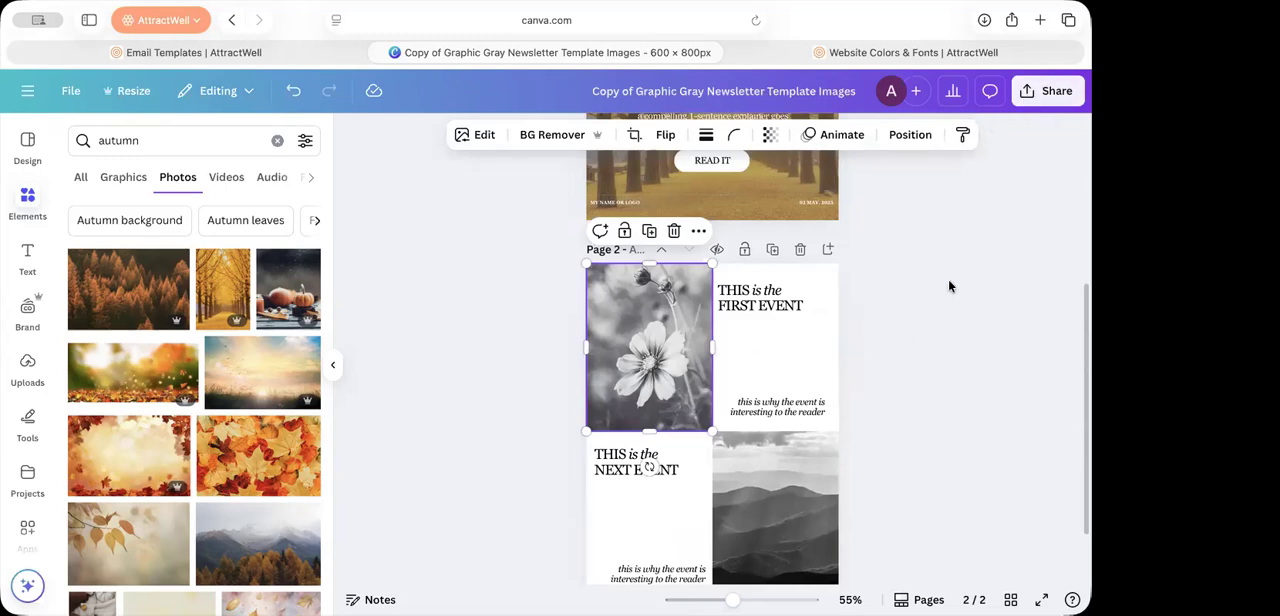
{"action": "scroll", "coordinate": [945, 288], "scroll_direction": "up", "scroll_amount": 4}
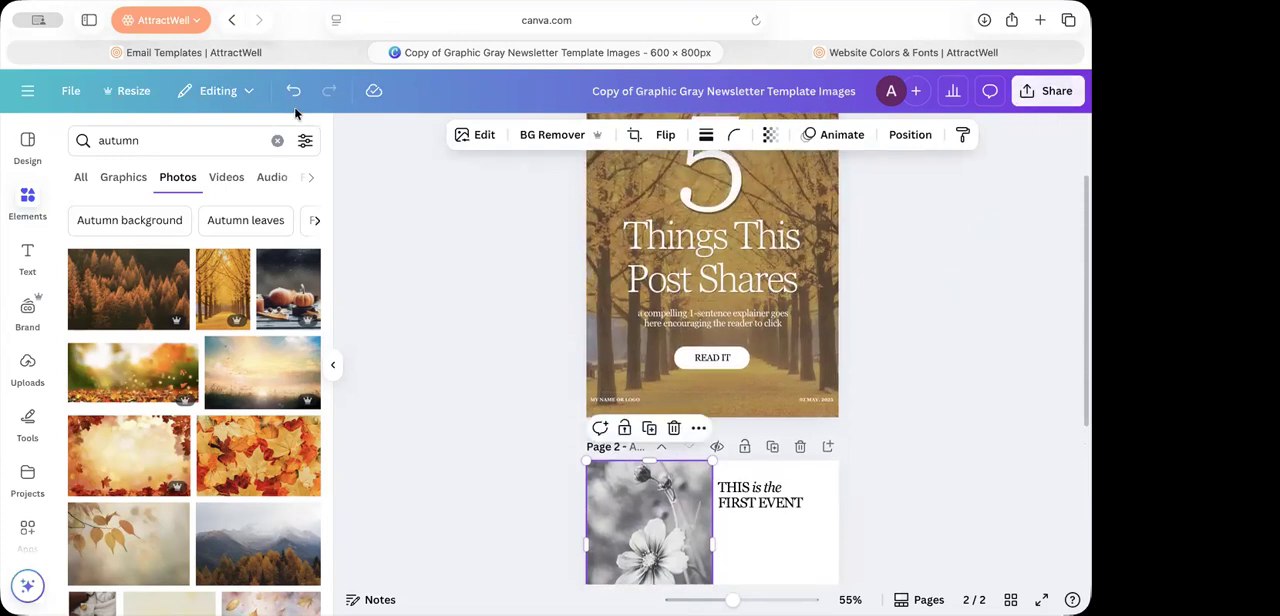
{"action": "left_click", "coordinate": [274, 53]}
{"action": "scroll", "coordinate": [573, 440], "scroll_direction": "down", "scroll_amount": 5}
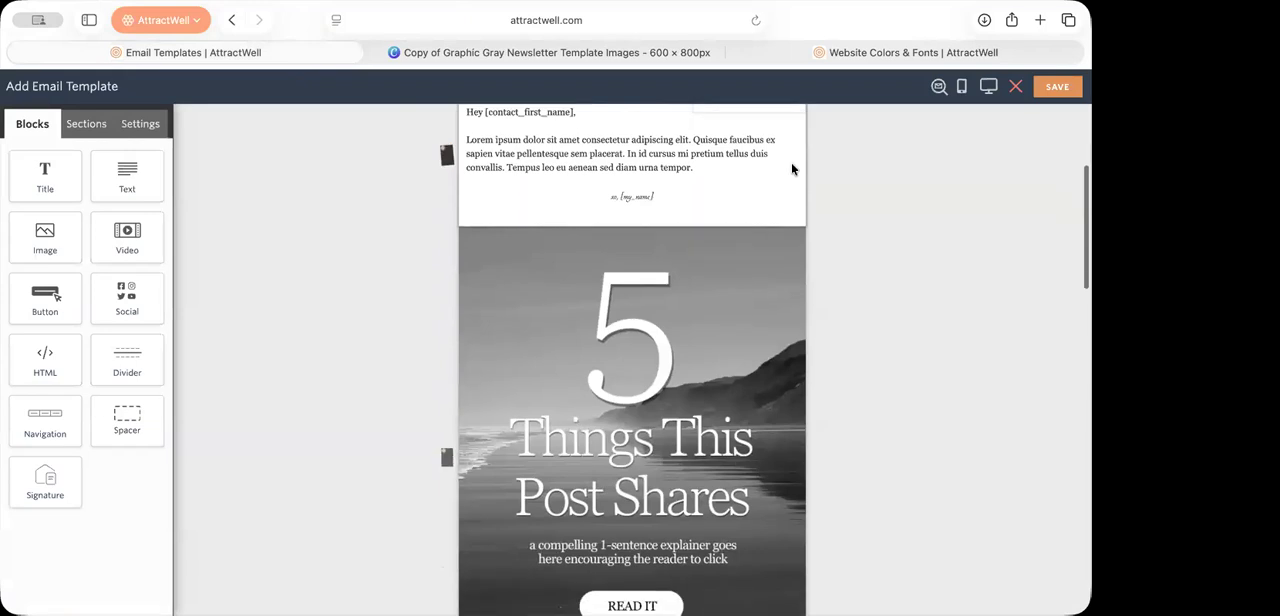
{"action": "left_click", "coordinate": [560, 52]}
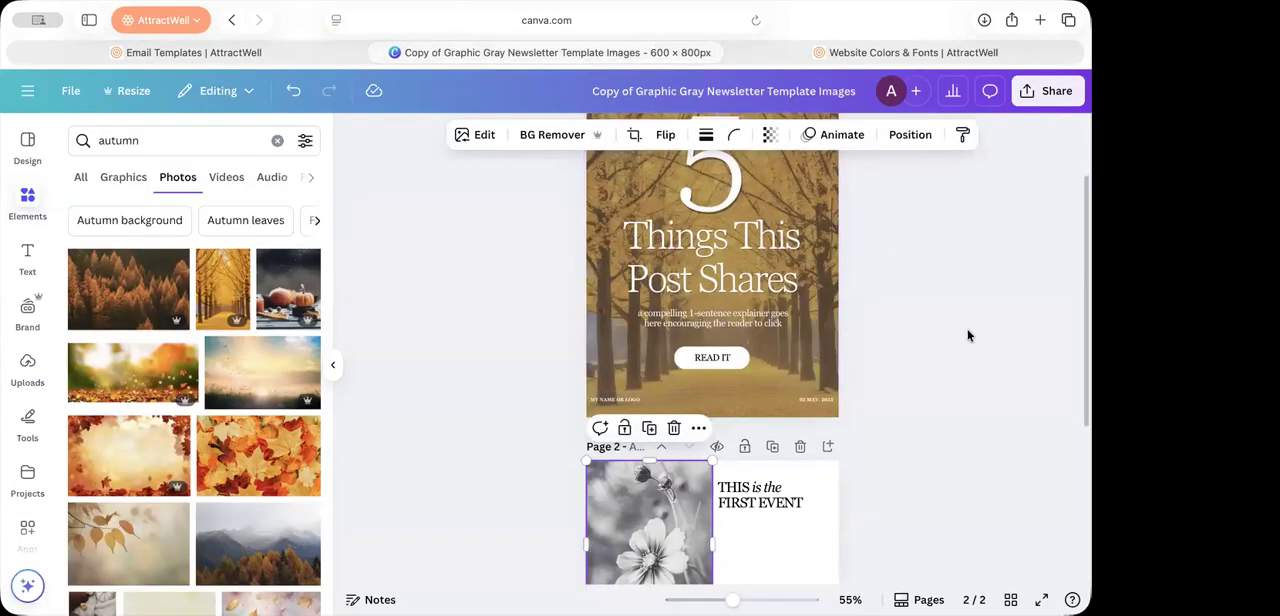
{"action": "scroll", "coordinate": [967, 335], "scroll_direction": "up", "scroll_amount": 2}
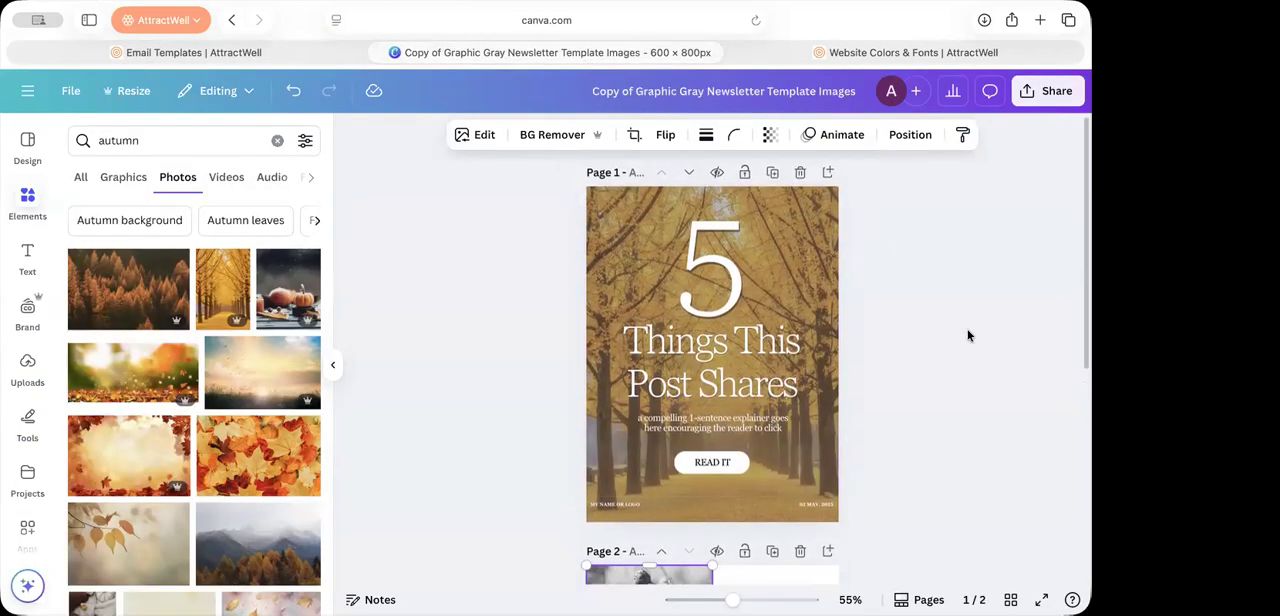
{"action": "scroll", "coordinate": [966, 334], "scroll_direction": "down", "scroll_amount": 5}
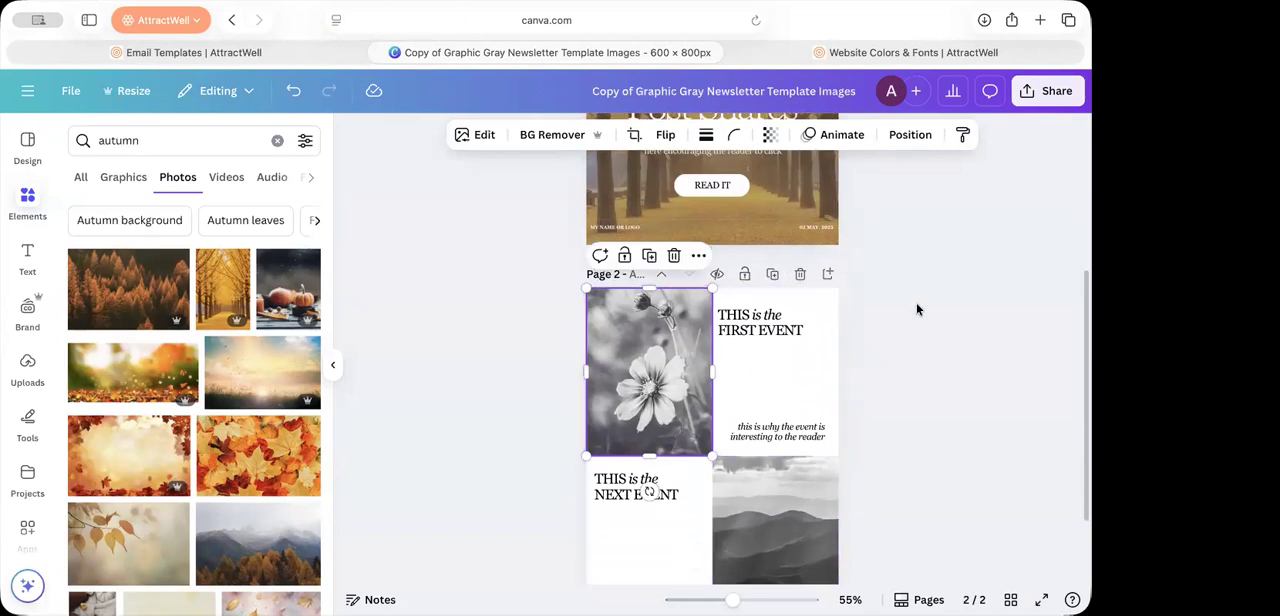
{"action": "scroll", "coordinate": [916, 302], "scroll_direction": "down", "scroll_amount": 2}
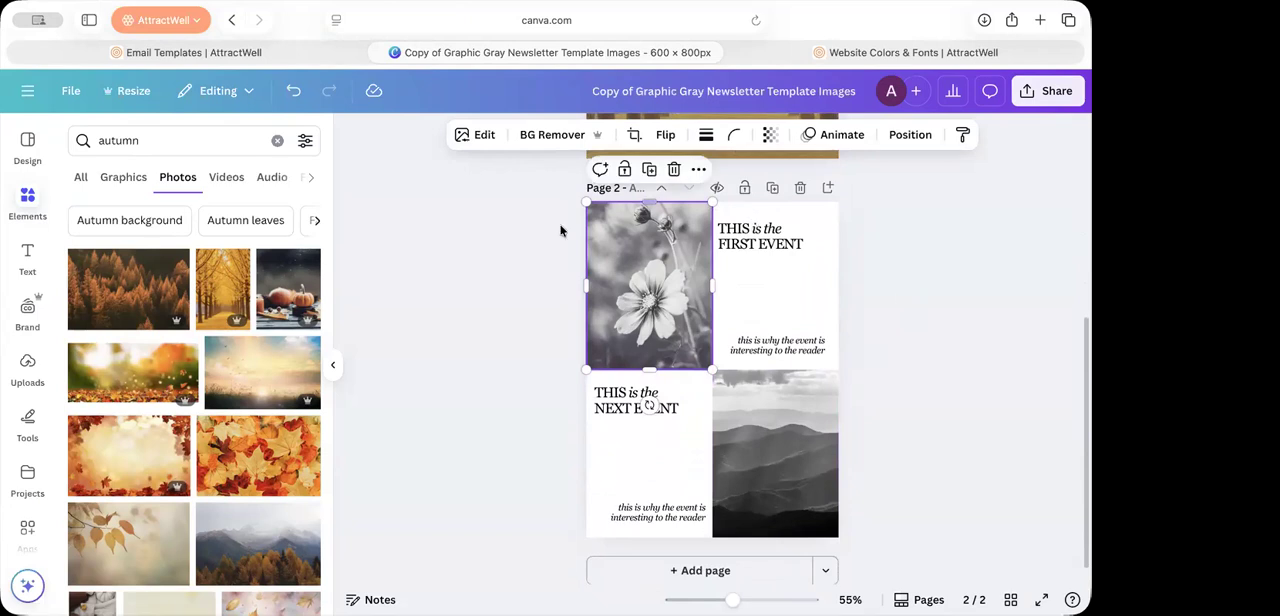
{"action": "left_click", "coordinate": [957, 430]}
Step: Duplicate page 1 and delete the autumn photo background from the copy
{"action": "scroll", "coordinate": [943, 345], "scroll_direction": "up", "scroll_amount": 6}
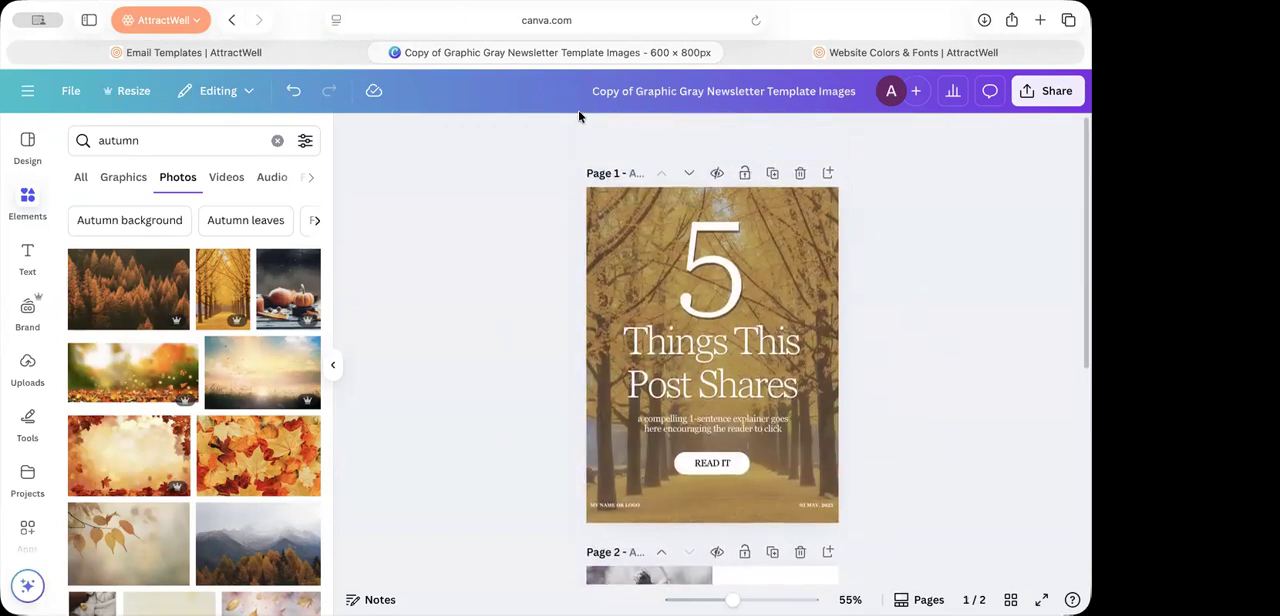
{"action": "left_click", "coordinate": [775, 174]}
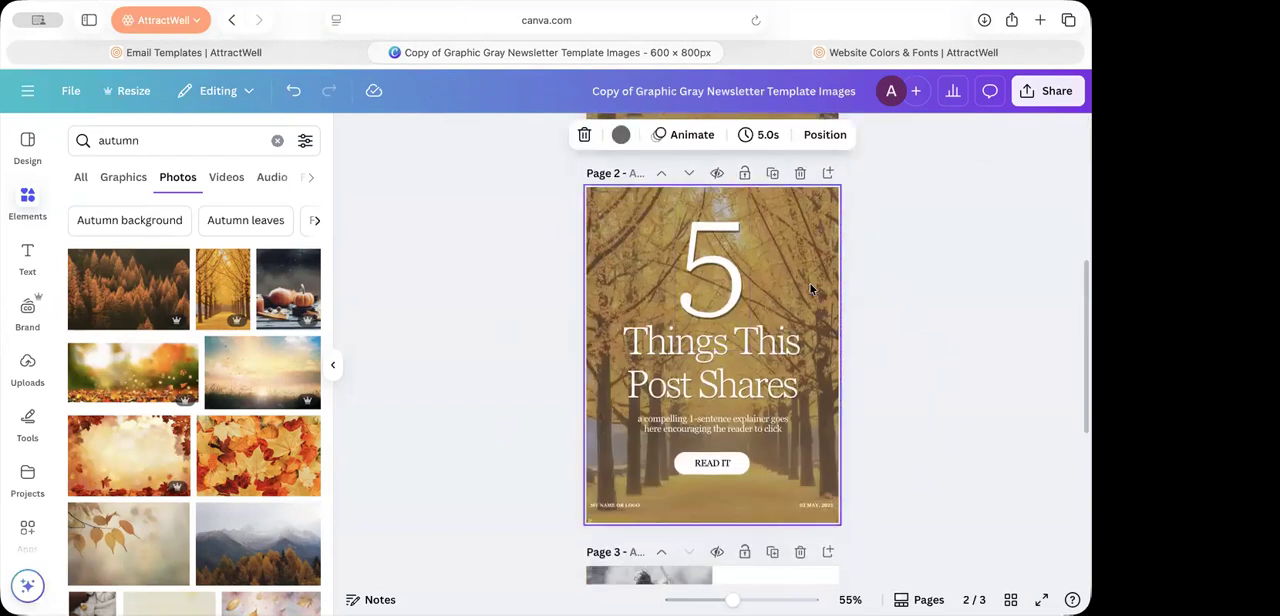
{"action": "left_click", "coordinate": [581, 267]}
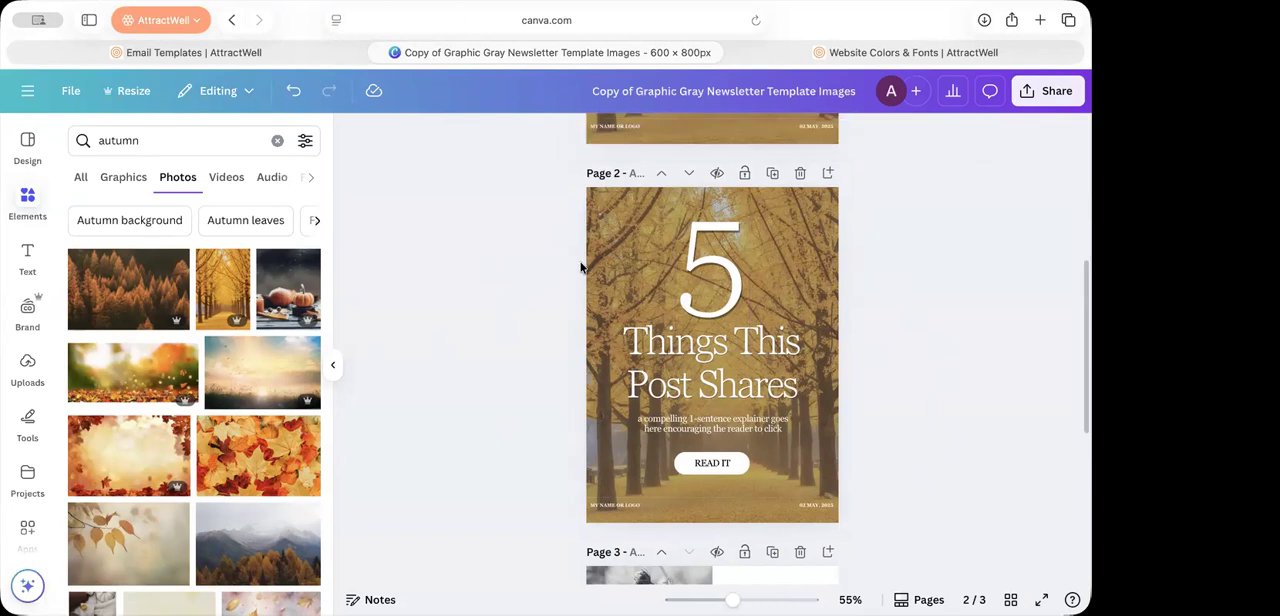
{"action": "left_click", "coordinate": [589, 264]}
{"action": "key", "text": "Delete"}
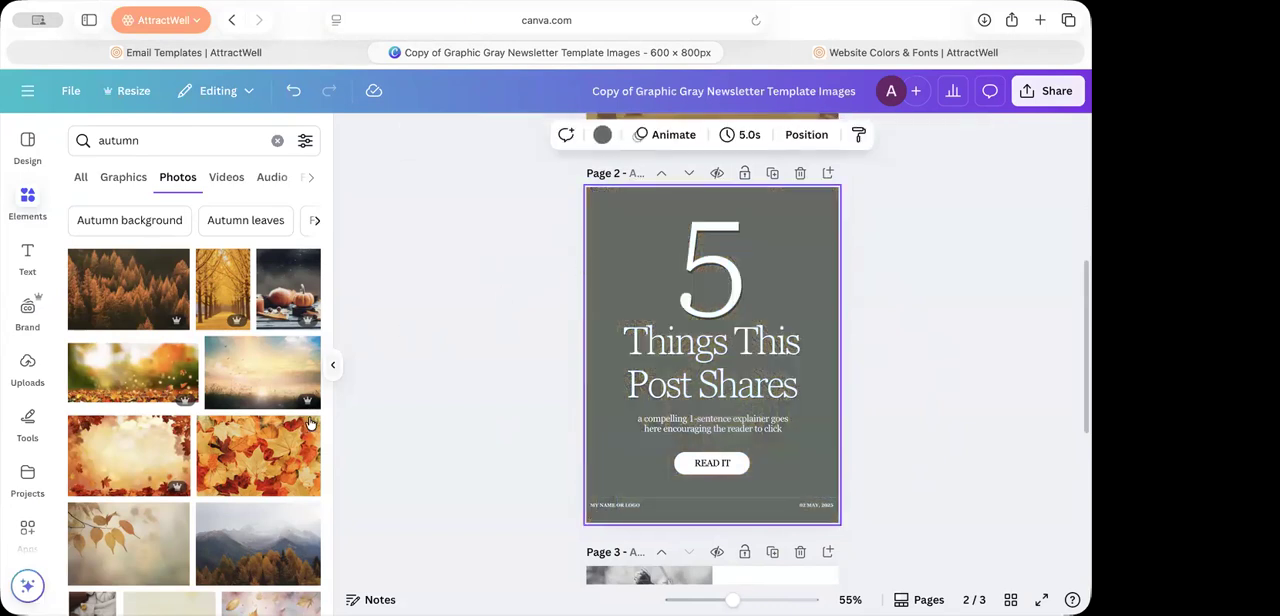
Step: Add the photo of autumn leaves framing a blue heart to page 2 and set it as the page background
{"action": "scroll", "coordinate": [232, 470], "scroll_direction": "down", "scroll_amount": 2}
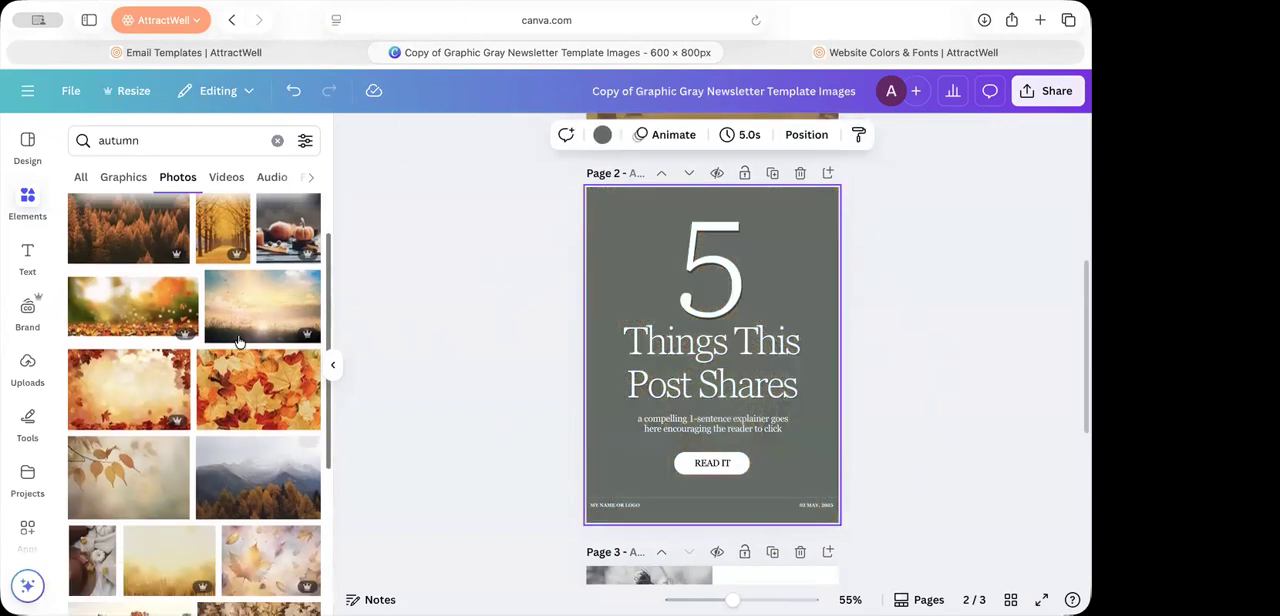
{"action": "scroll", "coordinate": [232, 324], "scroll_direction": "down", "scroll_amount": 6}
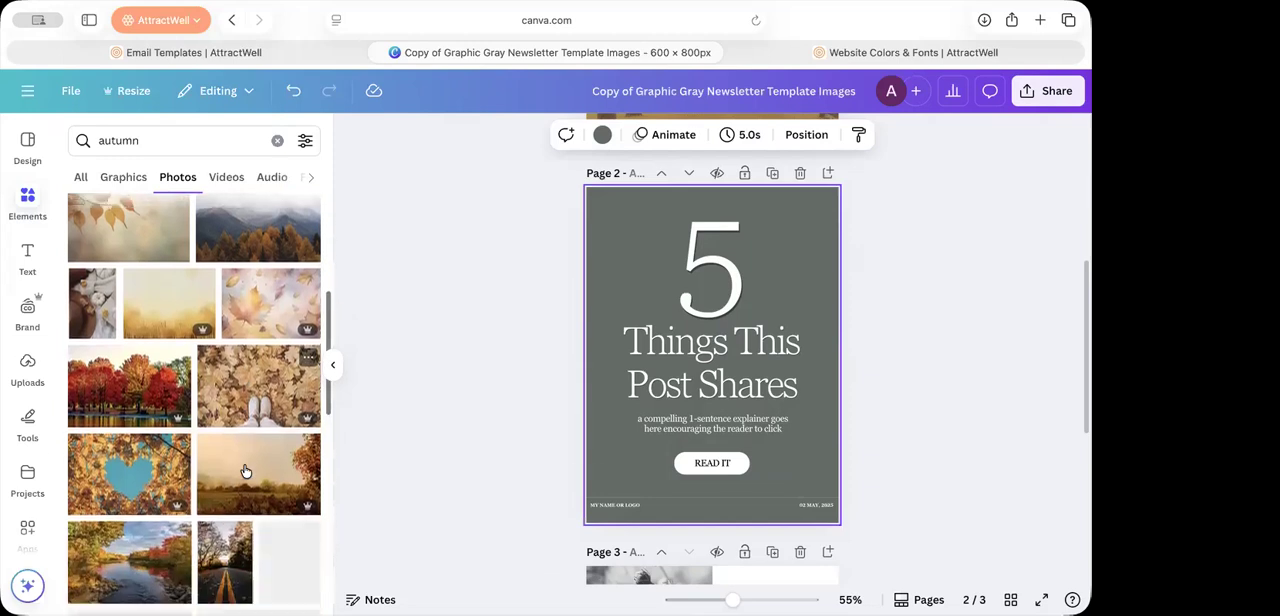
{"action": "left_click_drag", "start_coordinate": [116, 487], "coordinate": [570, 385]}
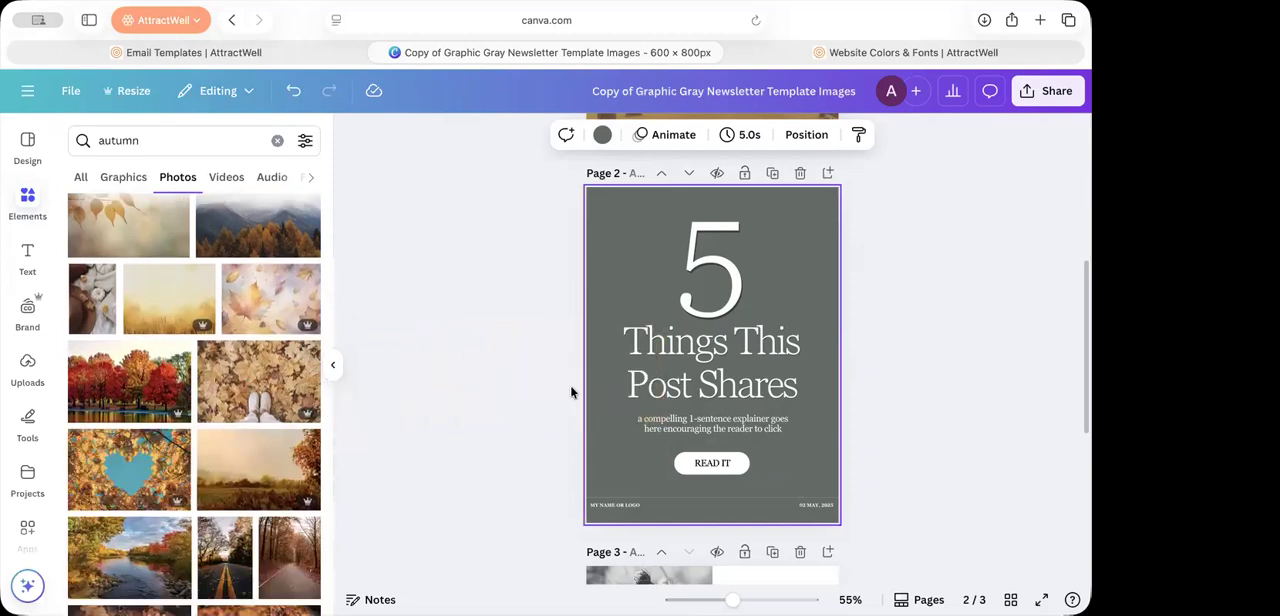
{"action": "left_click", "coordinate": [96, 490]}
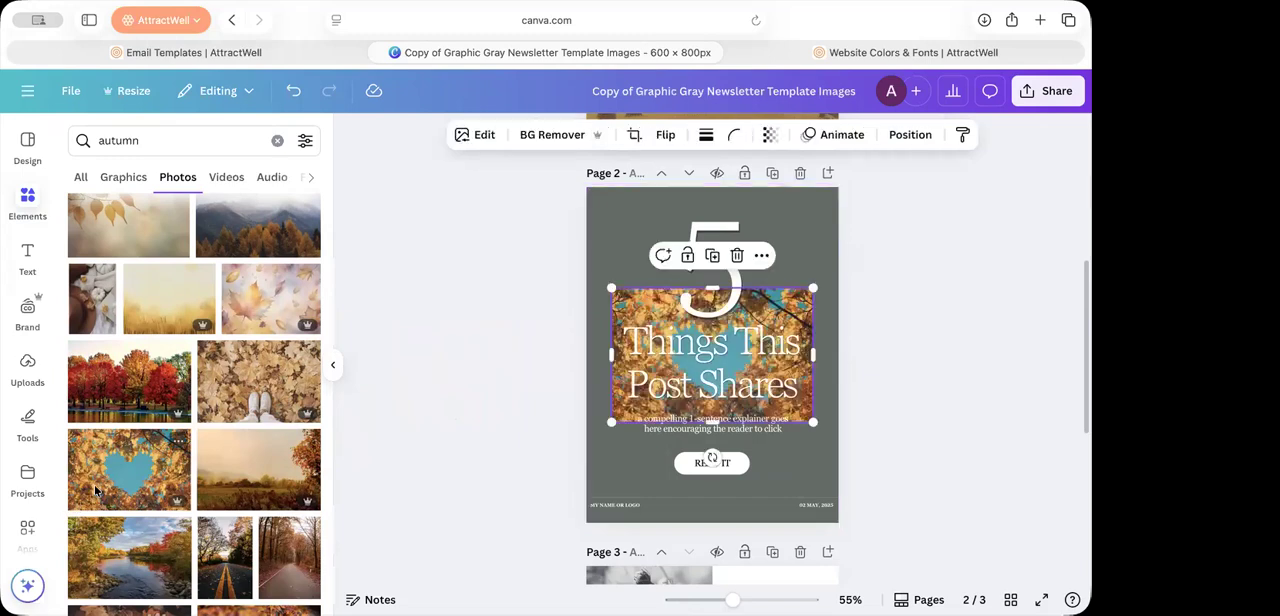
{"action": "right_click", "coordinate": [807, 414]}
{"action": "left_click", "coordinate": [882, 525]}
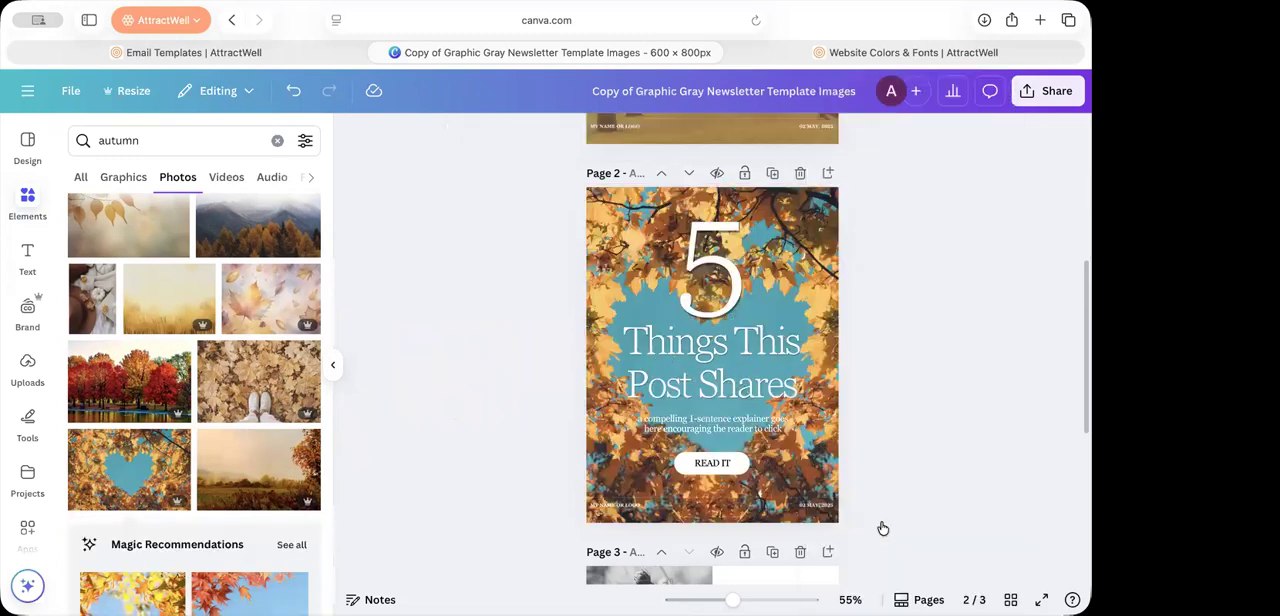
Step: Set the page 2 background photo's transparency to 42 and delete the large "5" above the headline
{"action": "left_click", "coordinate": [775, 237]}
{"action": "left_click", "coordinate": [758, 136]}
{"action": "left_click_drag", "start_coordinate": [791, 204], "coordinate": [727, 205]}
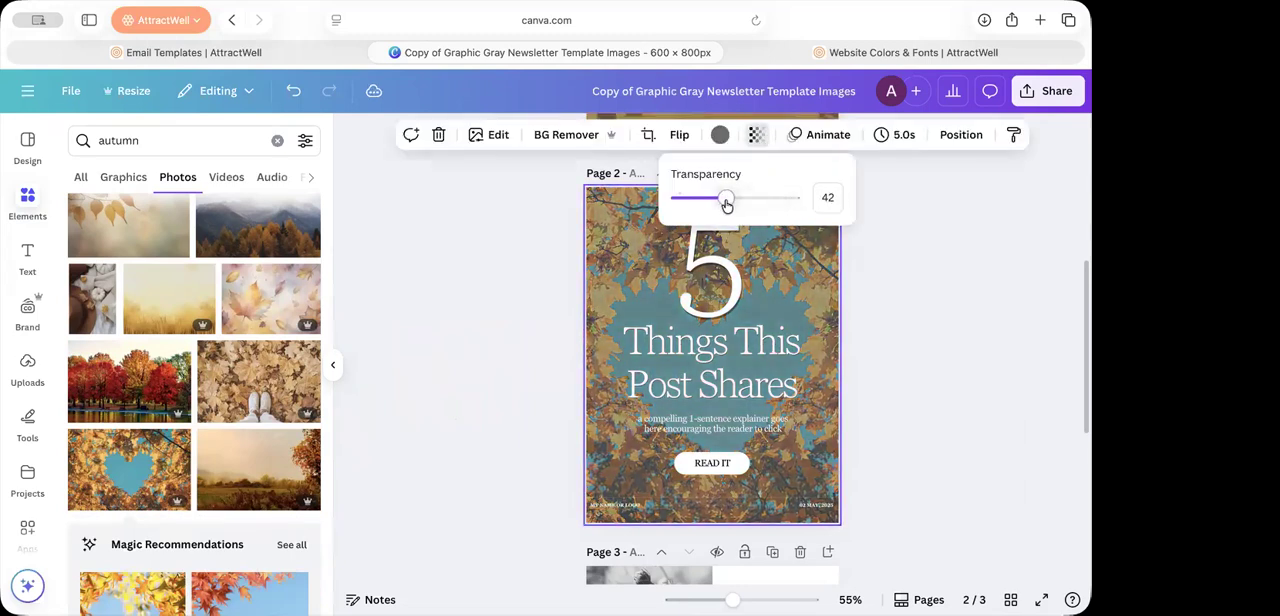
{"action": "left_click", "coordinate": [974, 387]}
{"action": "left_click", "coordinate": [747, 286]}
{"action": "key", "text": "Delete"}
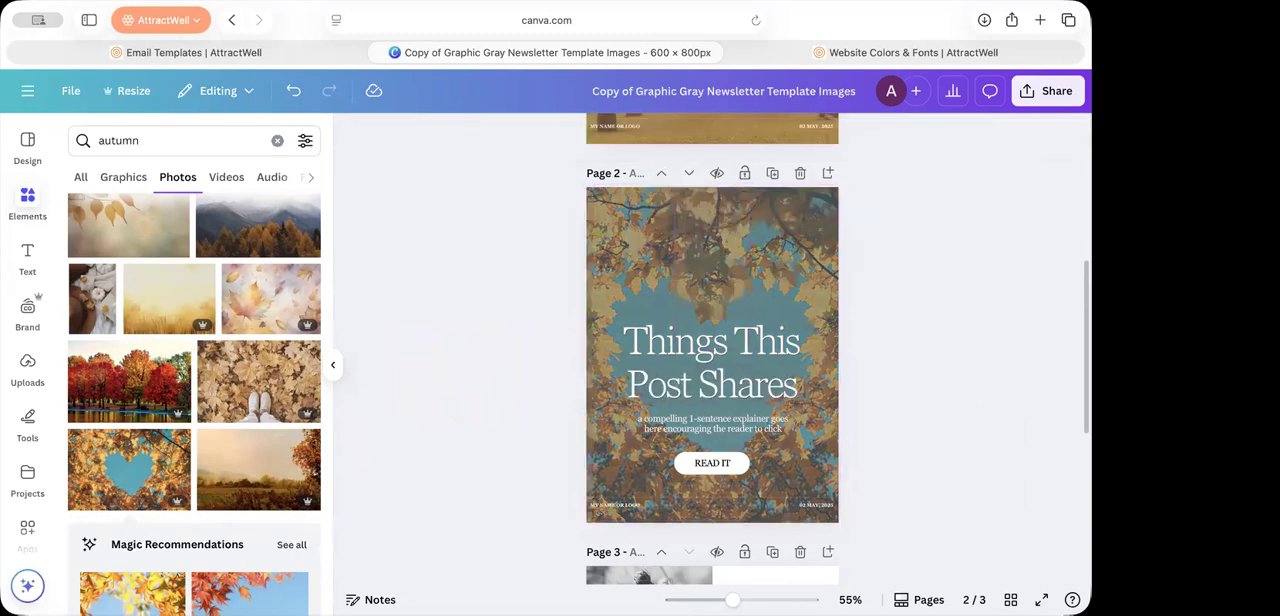
Step: Move the page 2 headline up into the blue heart and place the one-sentence explainer just beneath it
{"action": "left_click_drag", "start_coordinate": [750, 331], "coordinate": [751, 318]}
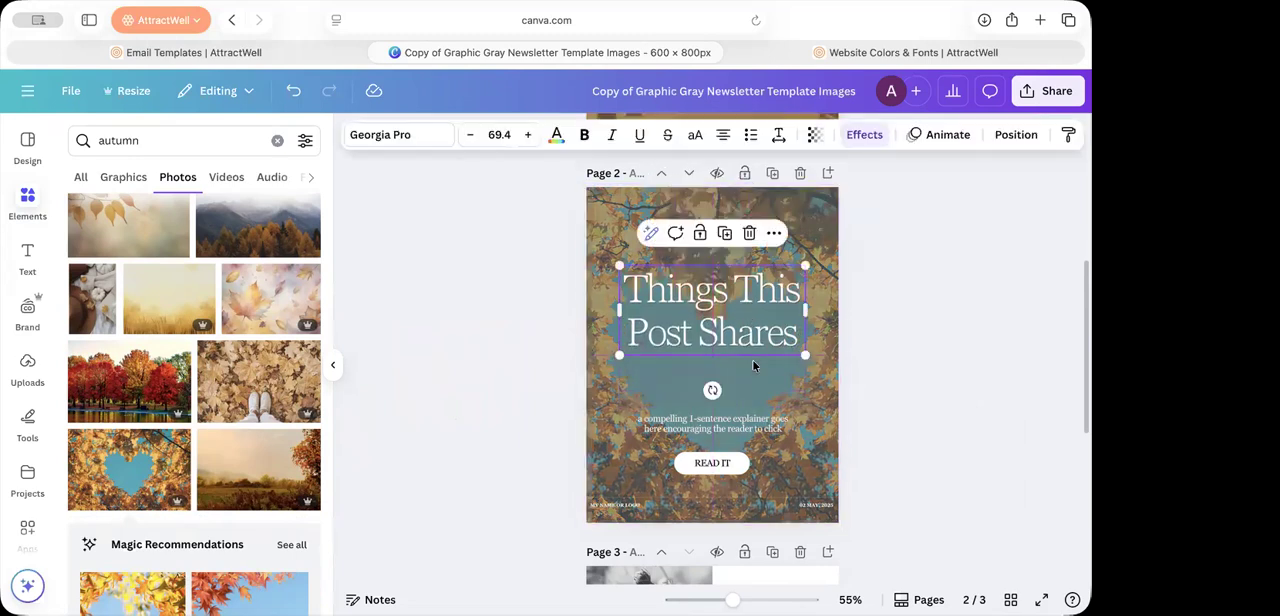
{"action": "left_click_drag", "start_coordinate": [757, 430], "coordinate": [757, 402]}
{"action": "left_click_drag", "start_coordinate": [768, 317], "coordinate": [768, 347]}
{"action": "left_click_drag", "start_coordinate": [760, 394], "coordinate": [759, 407]}
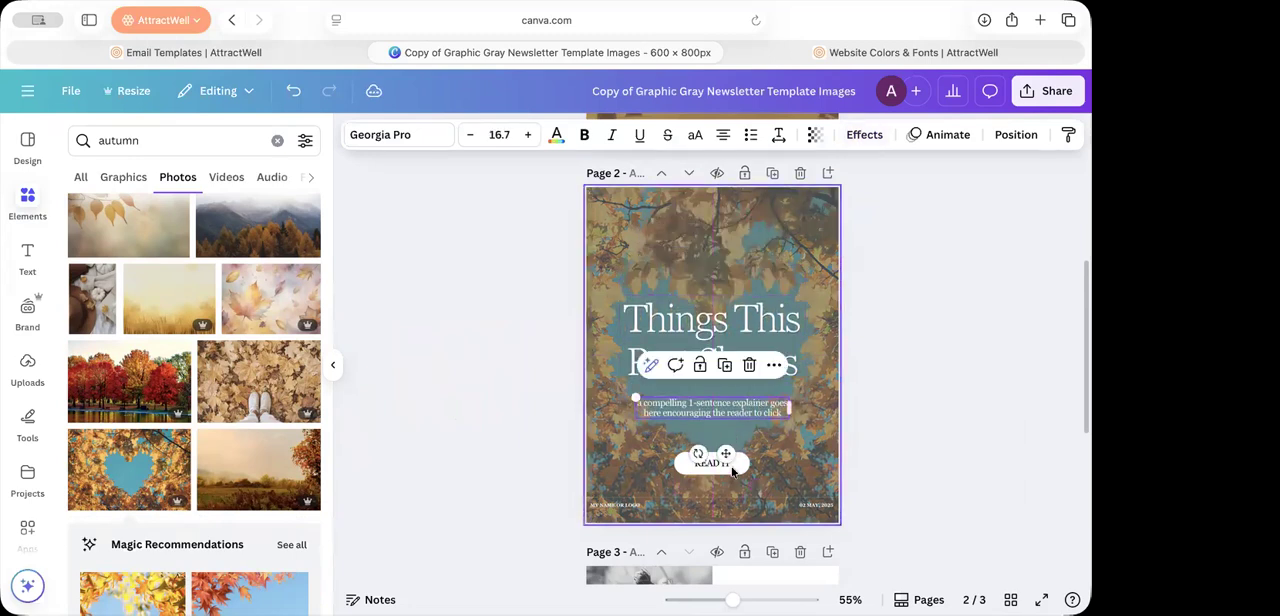
{"action": "left_click", "coordinate": [732, 468]}
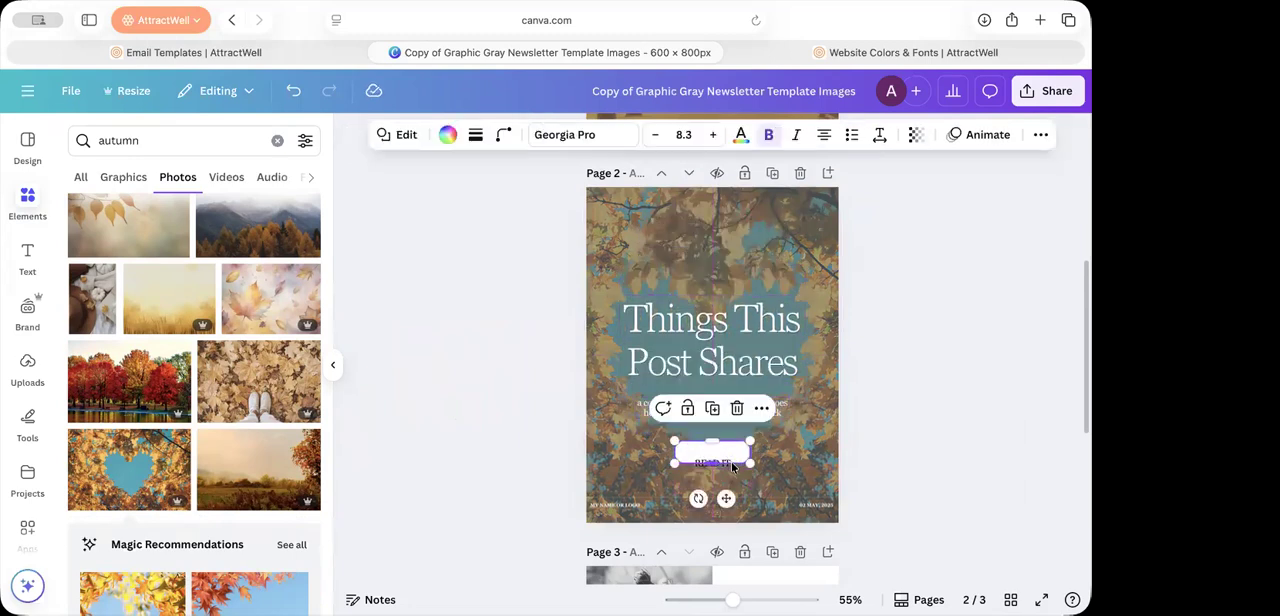
{"action": "left_click", "coordinate": [875, 481]}
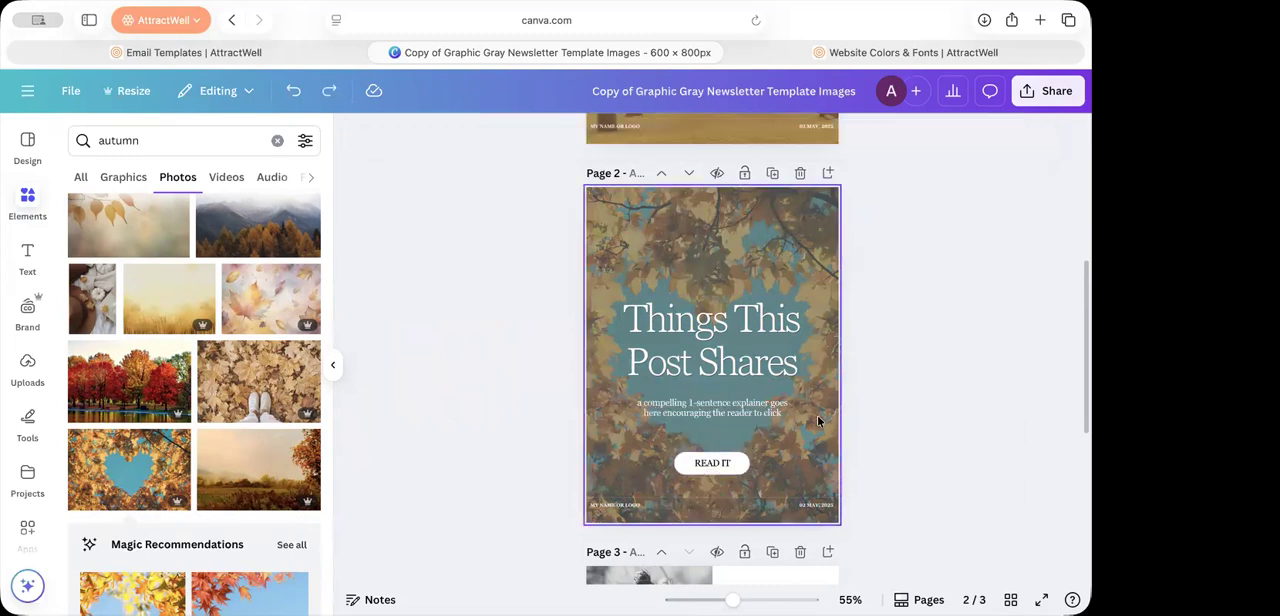
Step: Delete the black-and-white flower photo and the mountain photo from page 3
{"action": "scroll", "coordinate": [837, 414], "scroll_direction": "down", "scroll_amount": 5}
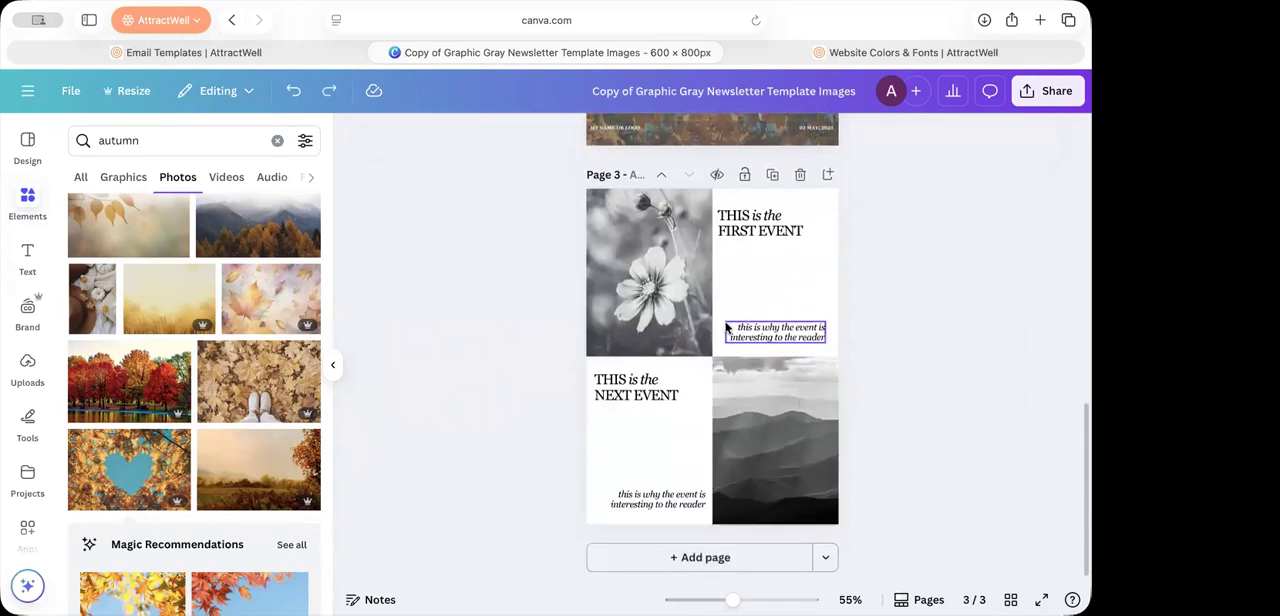
{"action": "left_click", "coordinate": [683, 308]}
{"action": "key", "text": "Delete"}
{"action": "left_click", "coordinate": [716, 436]}
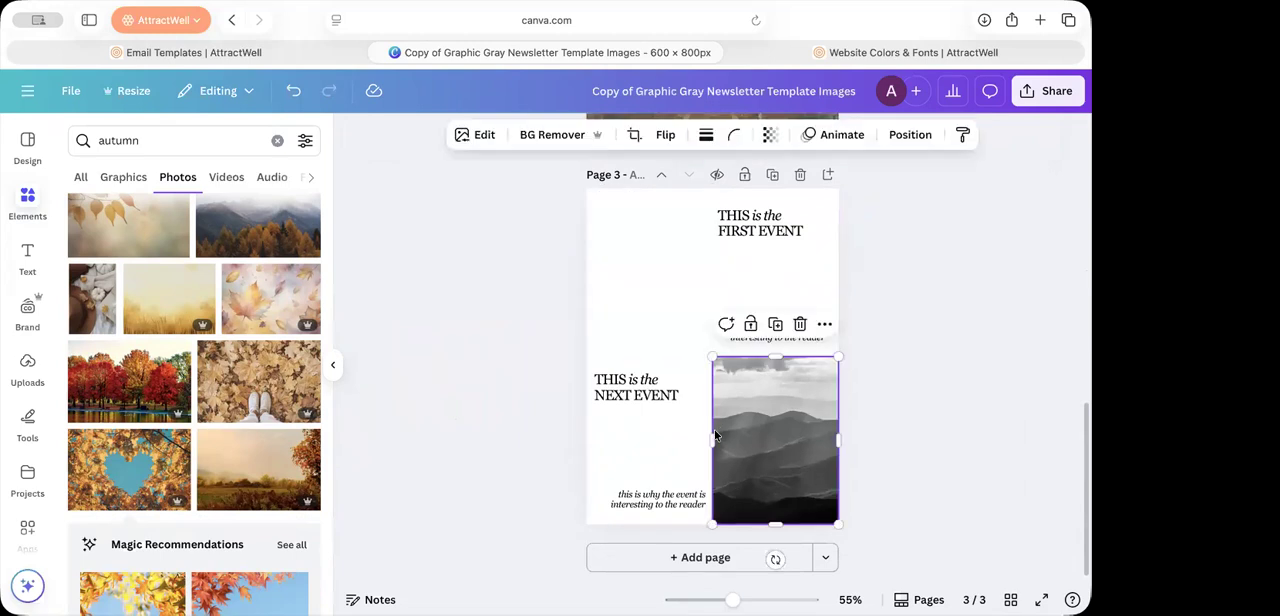
{"action": "key", "text": "Delete"}
Step: Add the photo of red autumn trees by the water to page 3 and fit it into the corner beside the first event
{"action": "left_click_drag", "start_coordinate": [642, 326], "coordinate": [642, 482]}
{"action": "left_click_drag", "start_coordinate": [176, 350], "coordinate": [529, 271]}
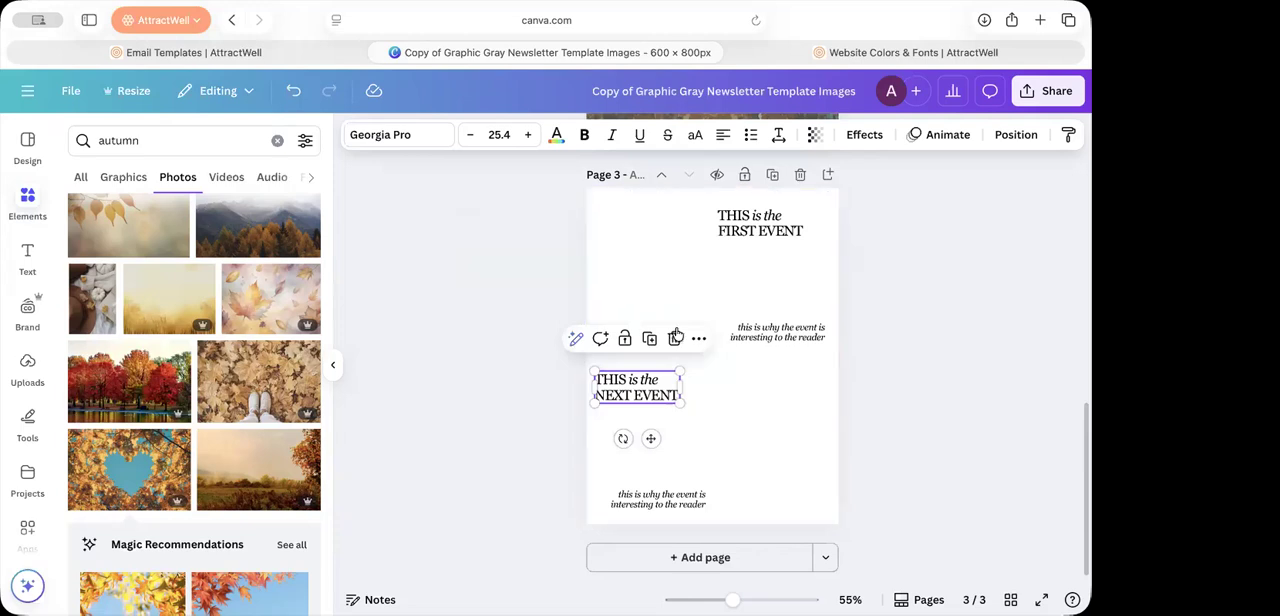
{"action": "left_click", "coordinate": [176, 352]}
{"action": "left_click_drag", "start_coordinate": [674, 347], "coordinate": [566, 254]}
{"action": "left_click_drag", "start_coordinate": [503, 199], "coordinate": [490, 191]}
{"action": "left_click", "coordinate": [972, 316]}
Step: Download pages 1–3 of the design as PNG files
{"action": "left_click", "coordinate": [1056, 93]}
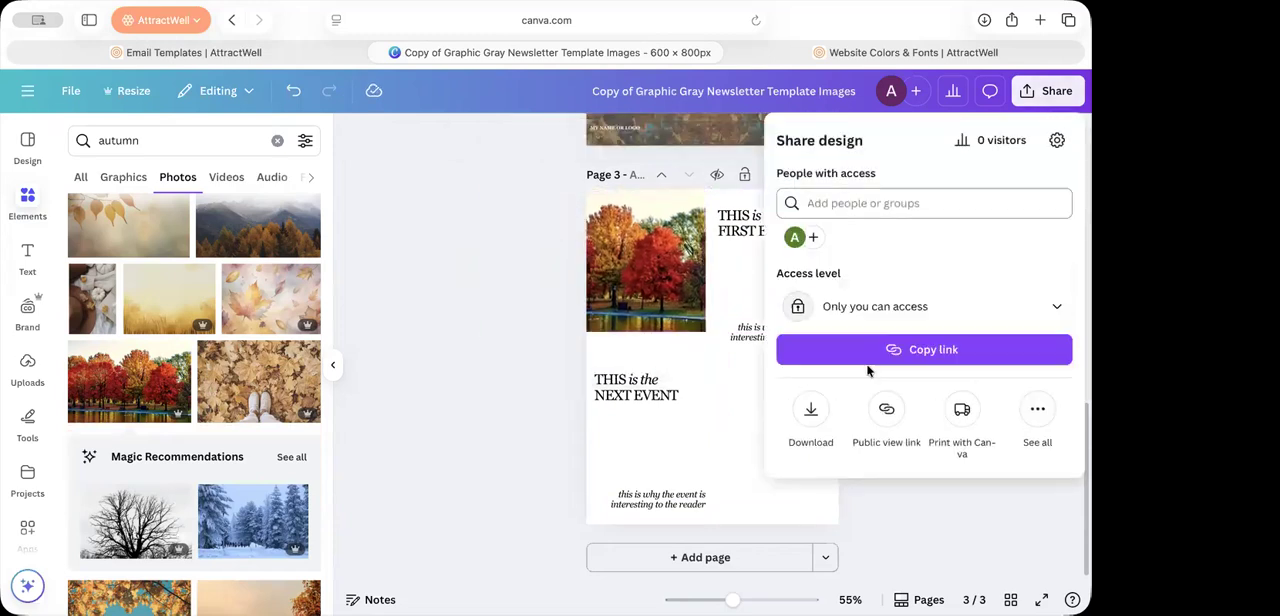
{"action": "left_click", "coordinate": [810, 411]}
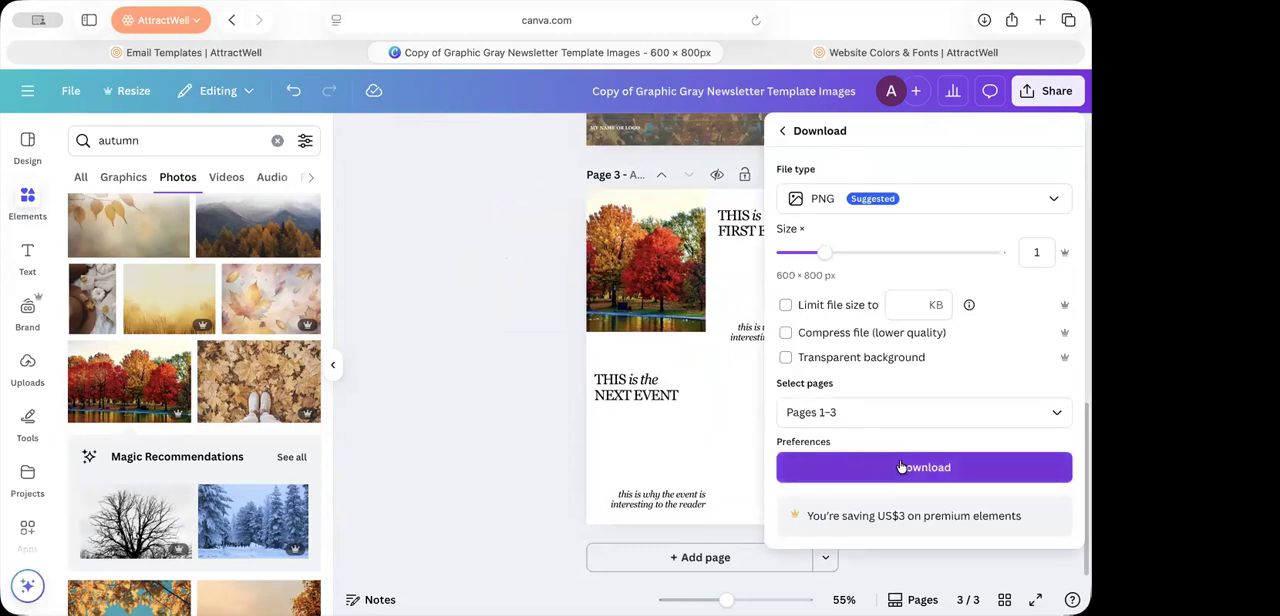
{"action": "left_click", "coordinate": [923, 467]}
Step: Switch to the AttractWell email template and review the alternative text of the "5 Things This Post Shares" image
{"action": "left_click", "coordinate": [250, 52]}
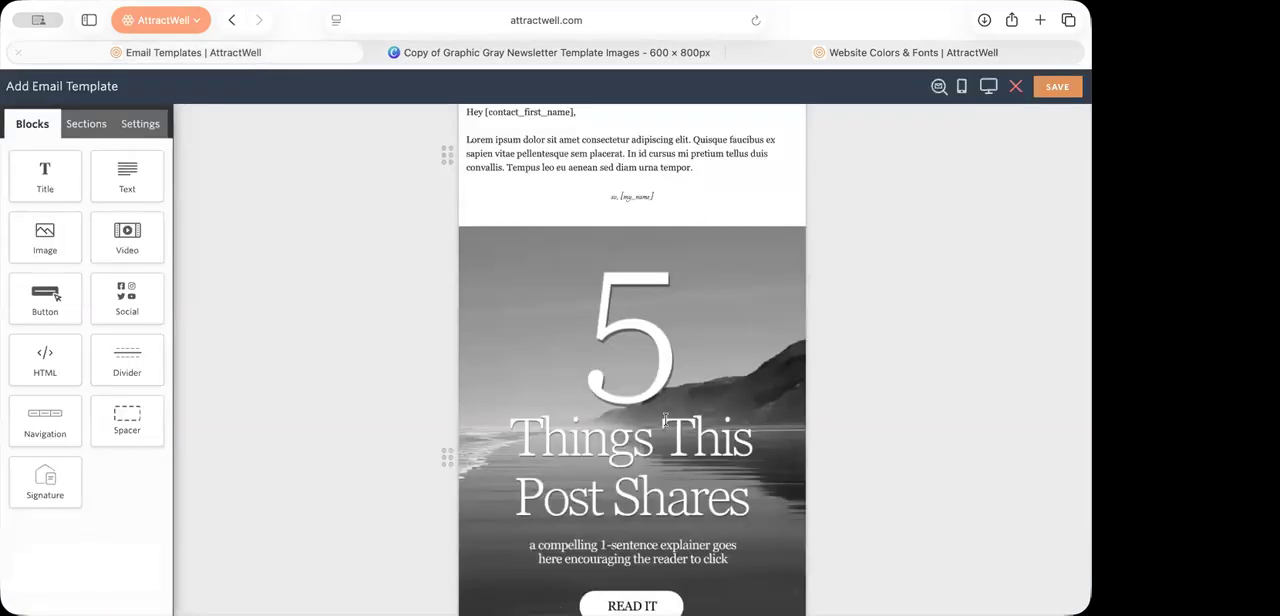
{"action": "scroll", "coordinate": [880, 457], "scroll_direction": "down", "scroll_amount": 2}
{"action": "scroll", "coordinate": [879, 457], "scroll_direction": "down", "scroll_amount": 3}
{"action": "scroll", "coordinate": [879, 457], "scroll_direction": "up", "scroll_amount": 6}
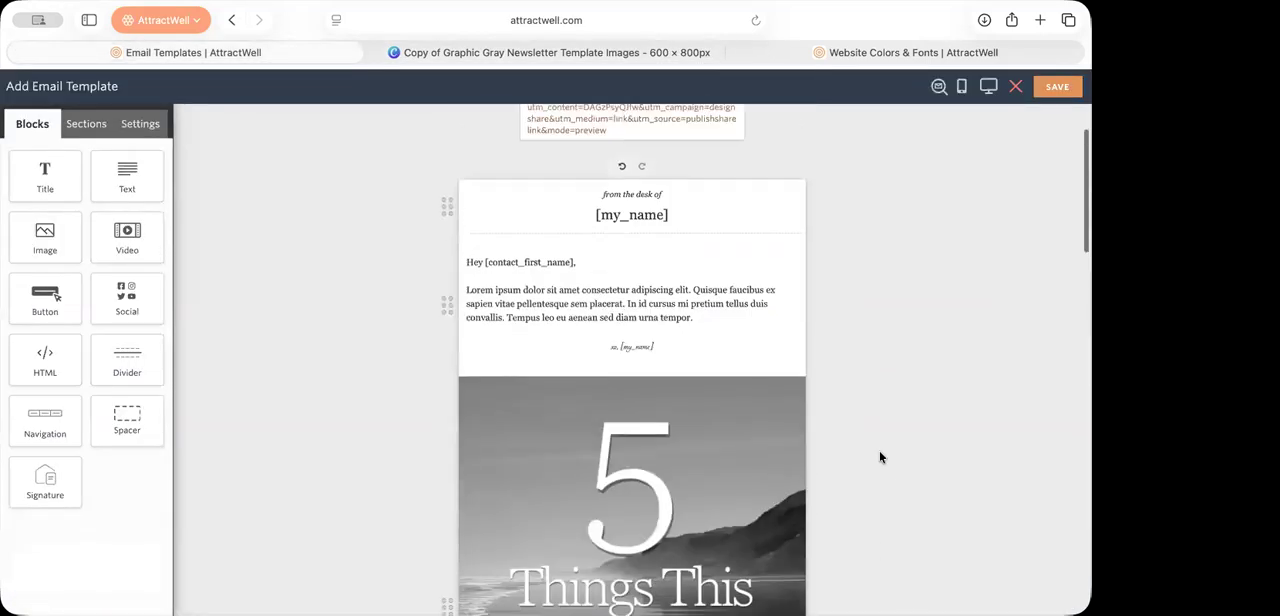
{"action": "scroll", "coordinate": [825, 457], "scroll_direction": "down", "scroll_amount": 3}
{"action": "scroll", "coordinate": [825, 457], "scroll_direction": "down", "scroll_amount": 3}
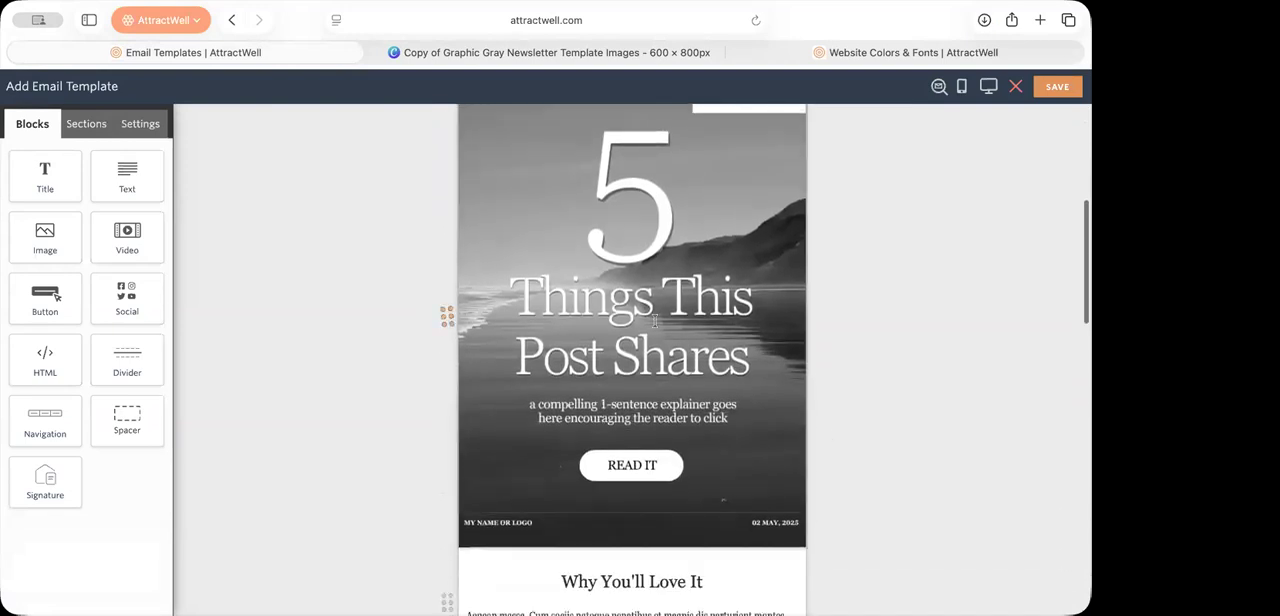
{"action": "scroll", "coordinate": [781, 221], "scroll_direction": "up", "scroll_amount": 2}
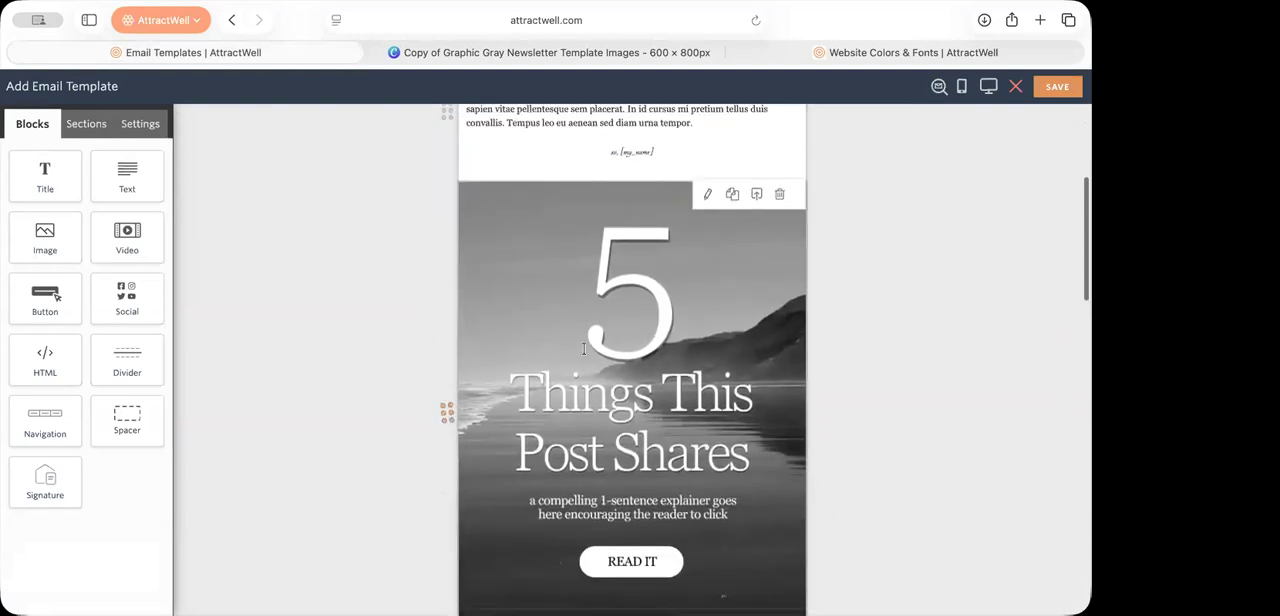
{"action": "left_click", "coordinate": [614, 360]}
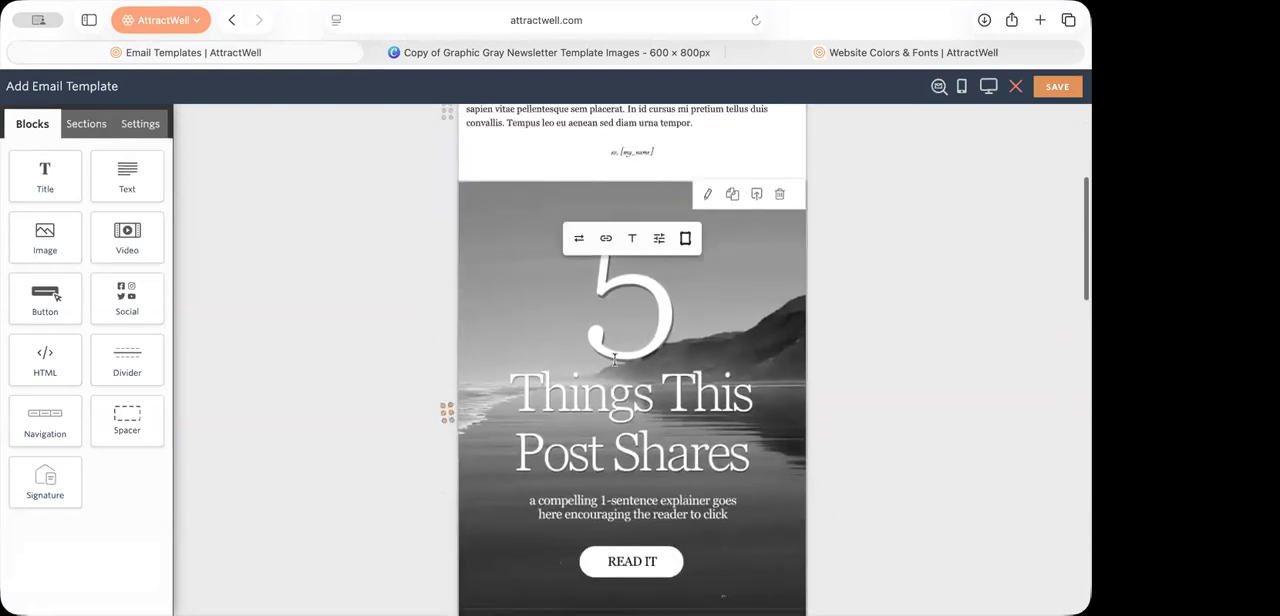
{"action": "left_click", "coordinate": [632, 240]}
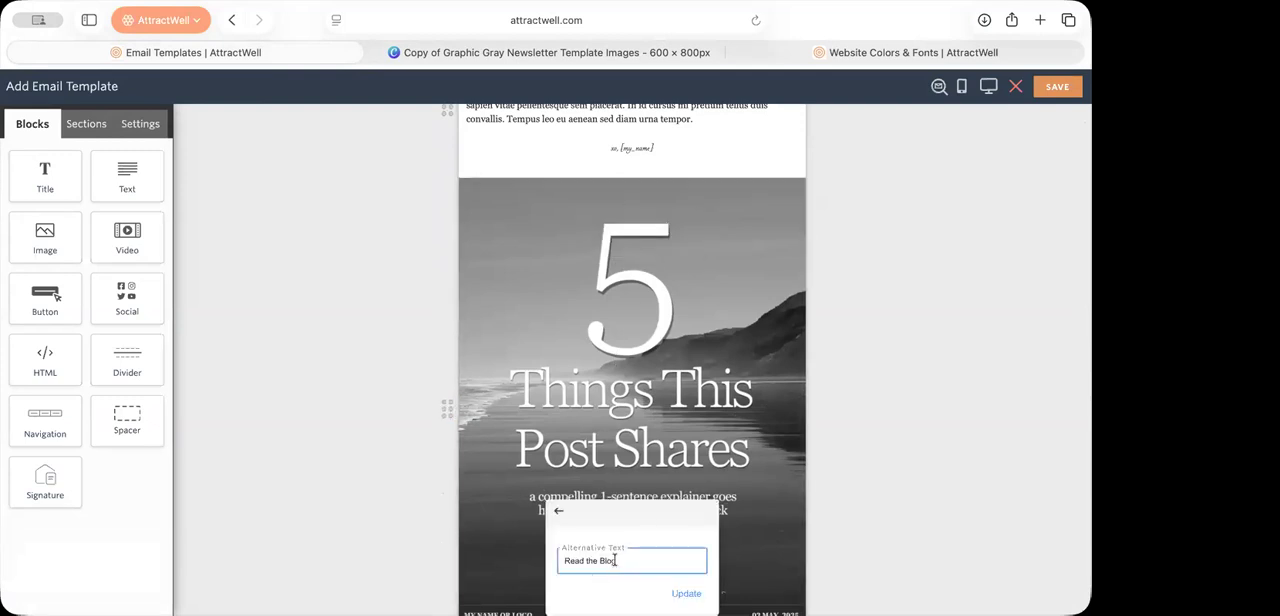
{"action": "left_click", "coordinate": [558, 511]}
{"action": "scroll", "coordinate": [728, 366], "scroll_direction": "down", "scroll_amount": 2}
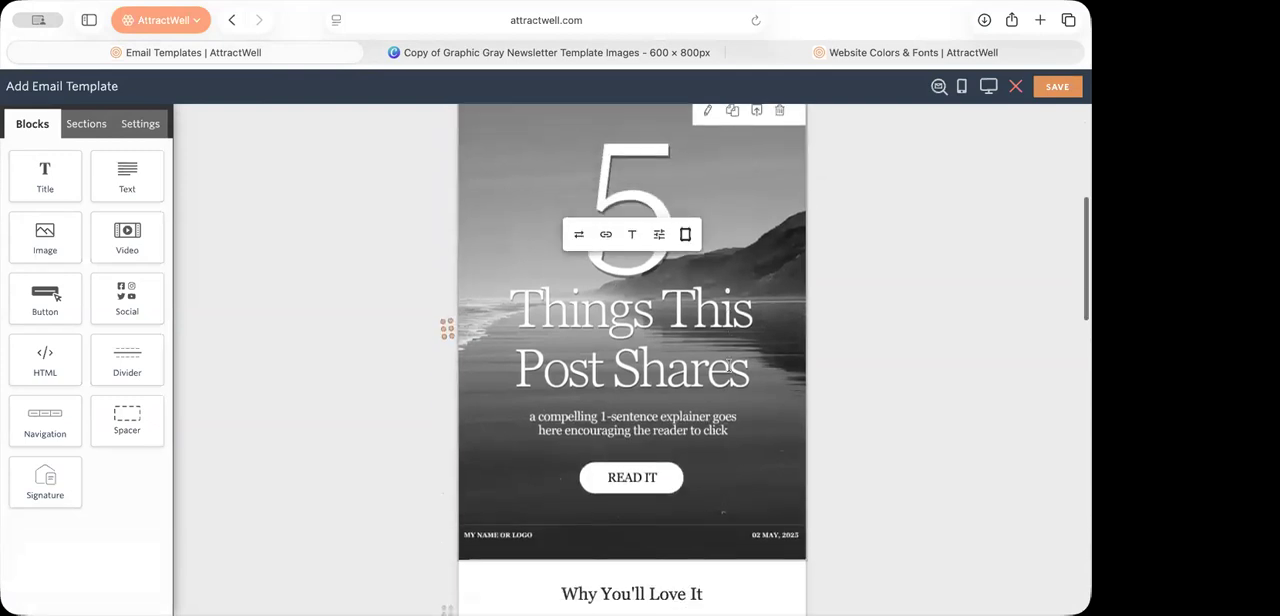
{"action": "scroll", "coordinate": [728, 366], "scroll_direction": "up", "scroll_amount": 1}
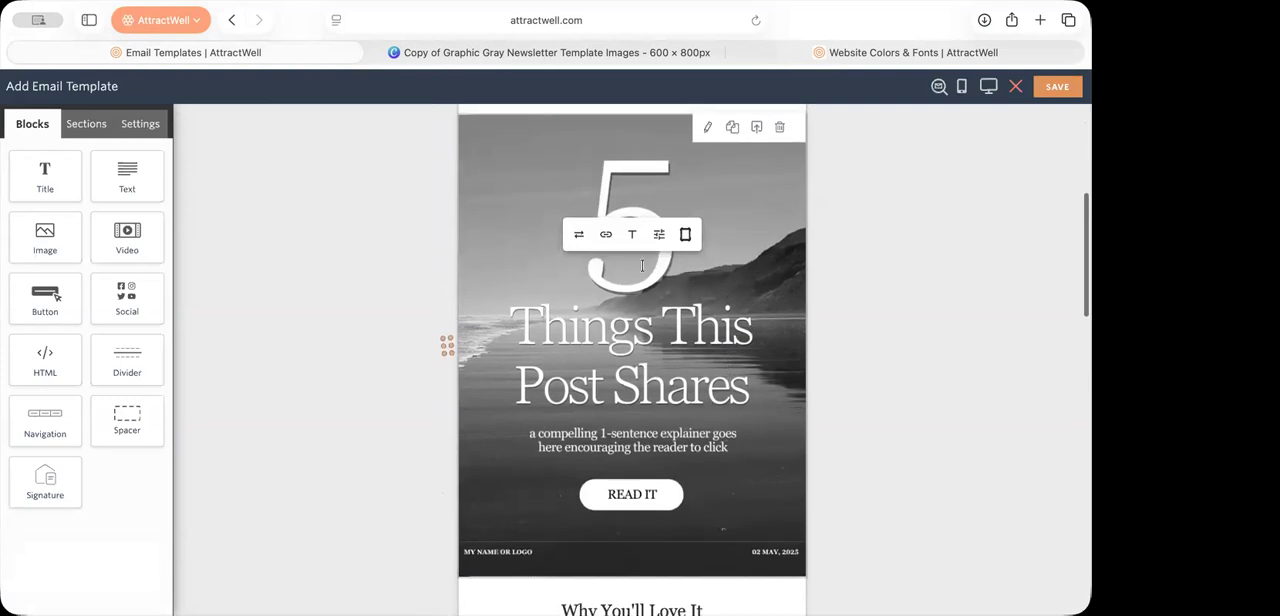
Step: Insert a link URL on the "5 Things This Post Shares" image
{"action": "left_click", "coordinate": [605, 234]}
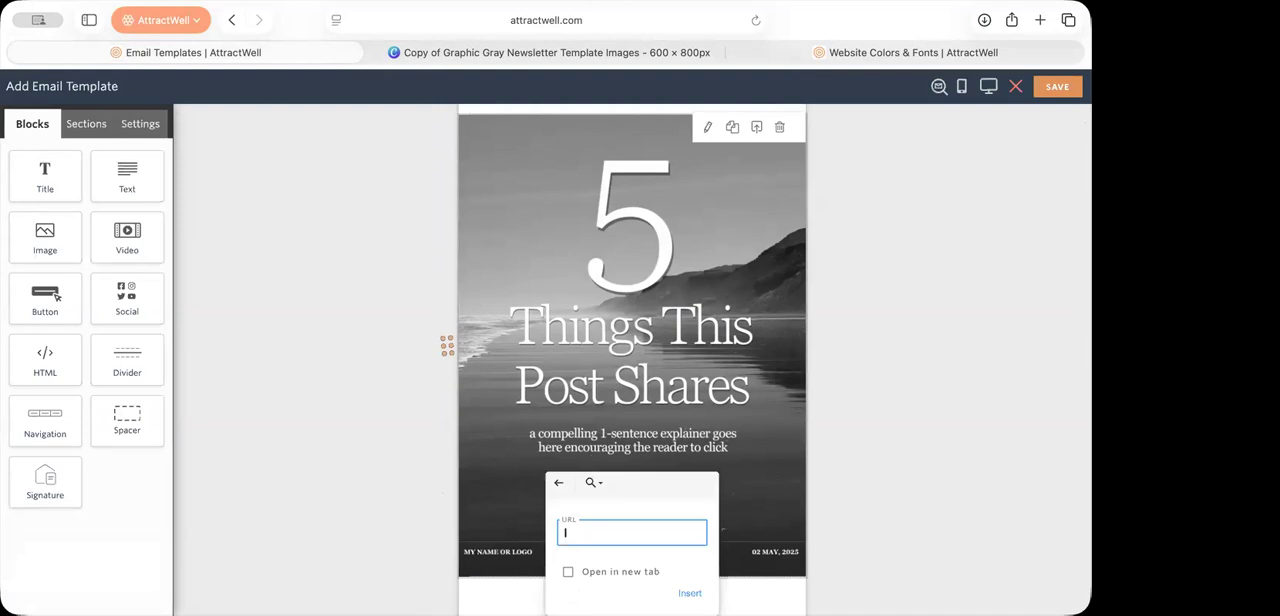
{"action": "key", "text": "Return"}
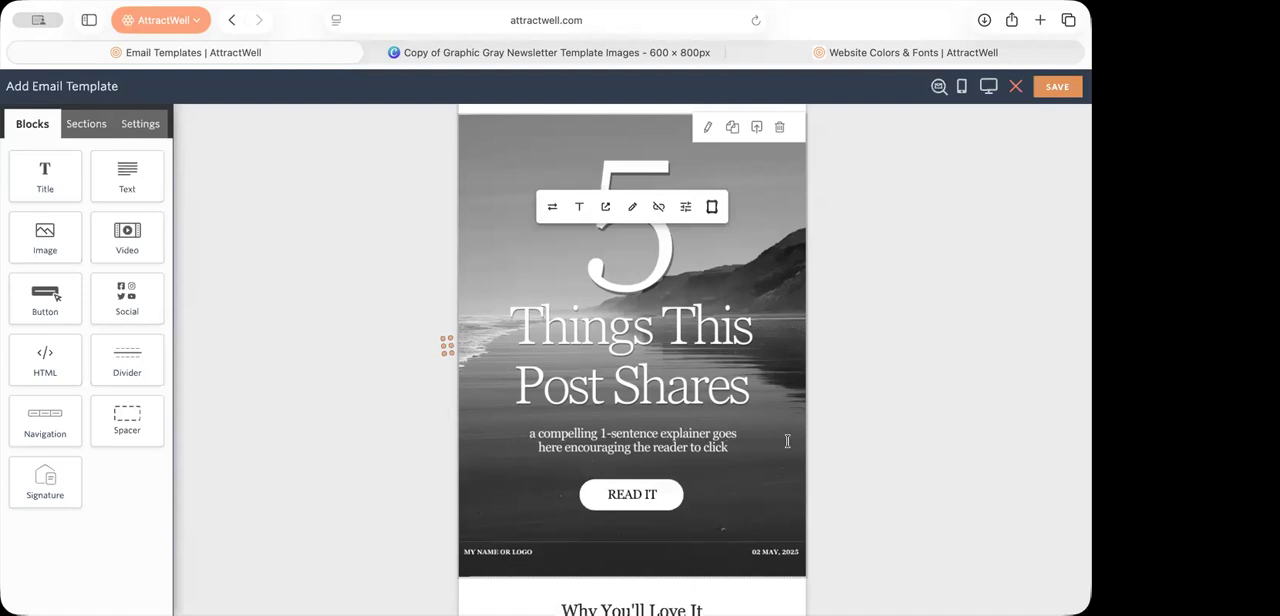
{"action": "left_click", "coordinate": [831, 310]}
Step: Replace the gray "5 Things This Post Shares" image with the downloaded version showing the golden autumn tree avenue
{"action": "left_click", "coordinate": [661, 287]}
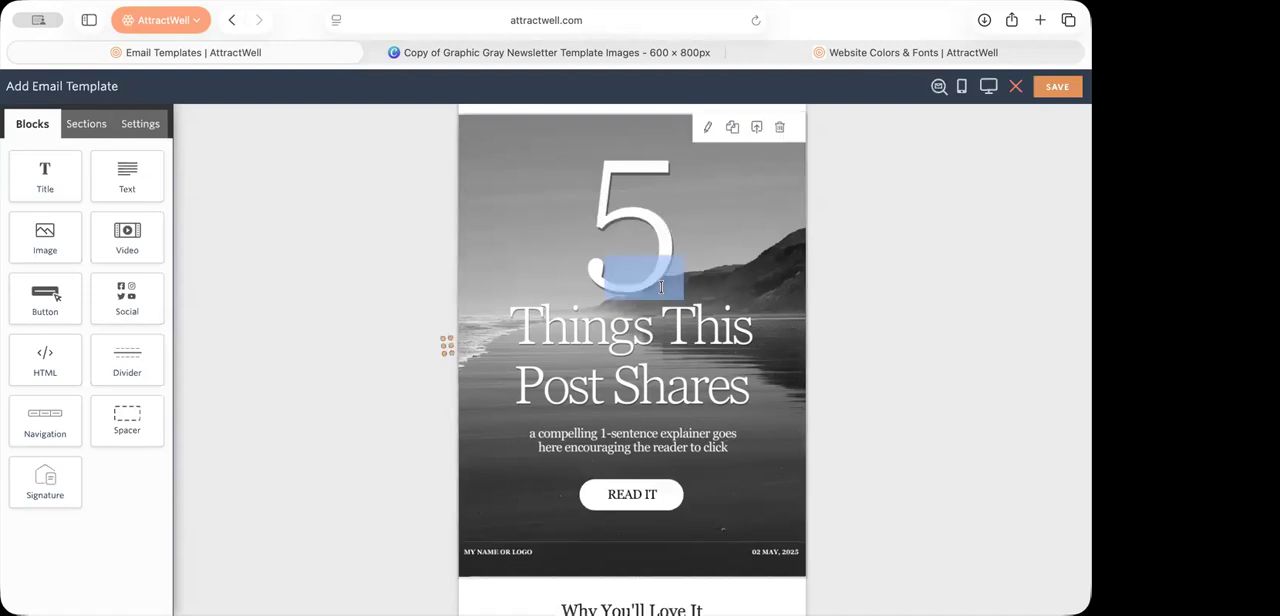
{"action": "left_click", "coordinate": [619, 338]}
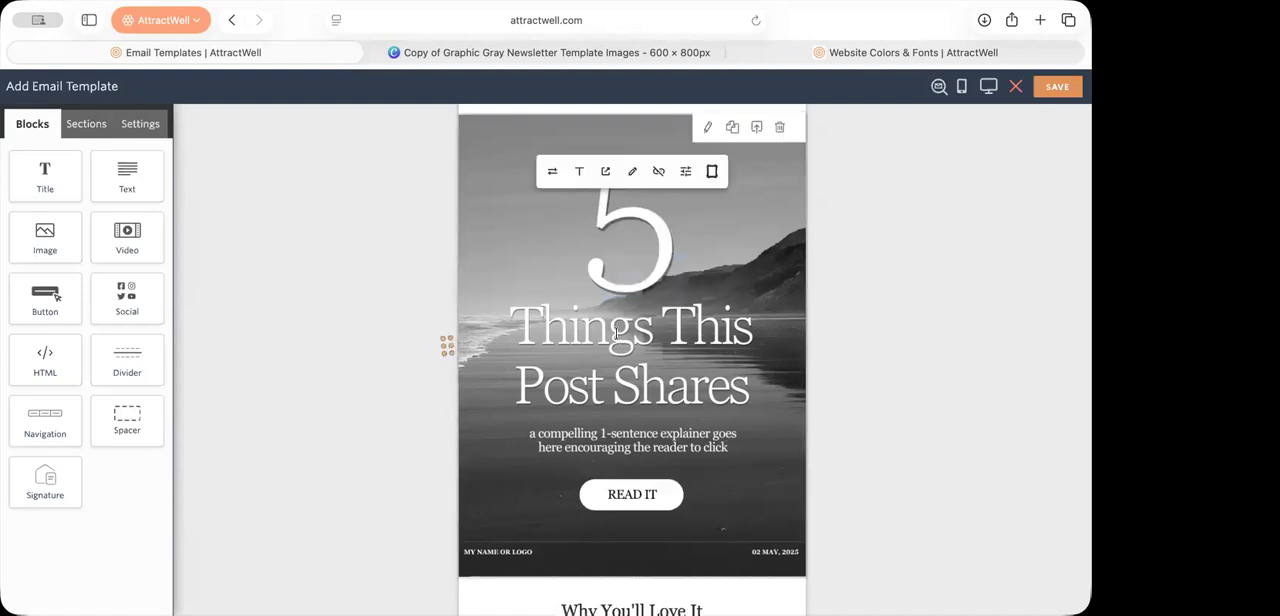
{"action": "left_click", "coordinate": [556, 173]}
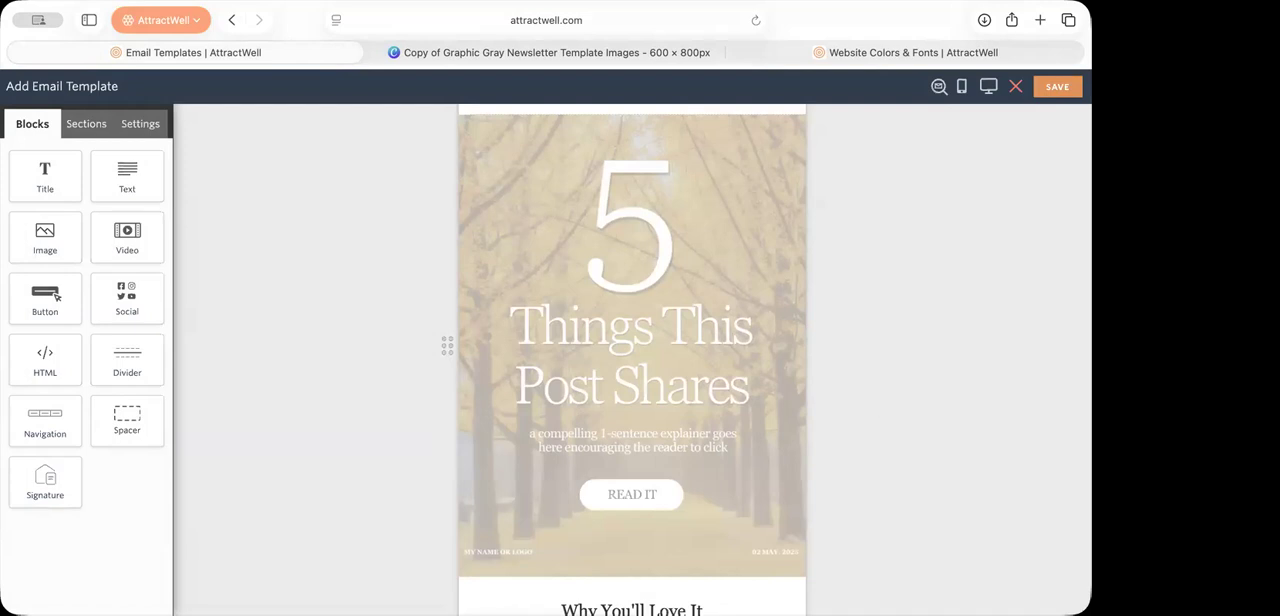
Step: Review the replaced autumn image in the email and start saving its block as a new section
{"action": "scroll", "coordinate": [839, 338], "scroll_direction": "down", "scroll_amount": 2}
{"action": "scroll", "coordinate": [839, 338], "scroll_direction": "up", "scroll_amount": 2}
{"action": "scroll", "coordinate": [808, 320], "scroll_direction": "up", "scroll_amount": 2}
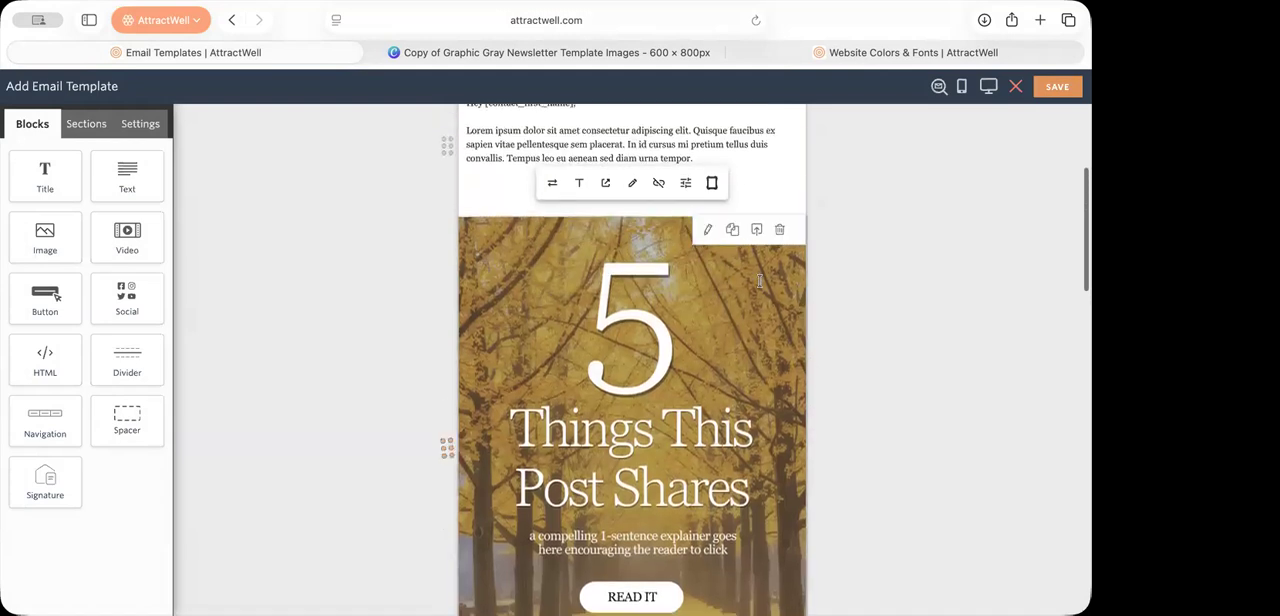
{"action": "scroll", "coordinate": [770, 338], "scroll_direction": "down", "scroll_amount": 4}
{"action": "scroll", "coordinate": [766, 183], "scroll_direction": "up", "scroll_amount": 3}
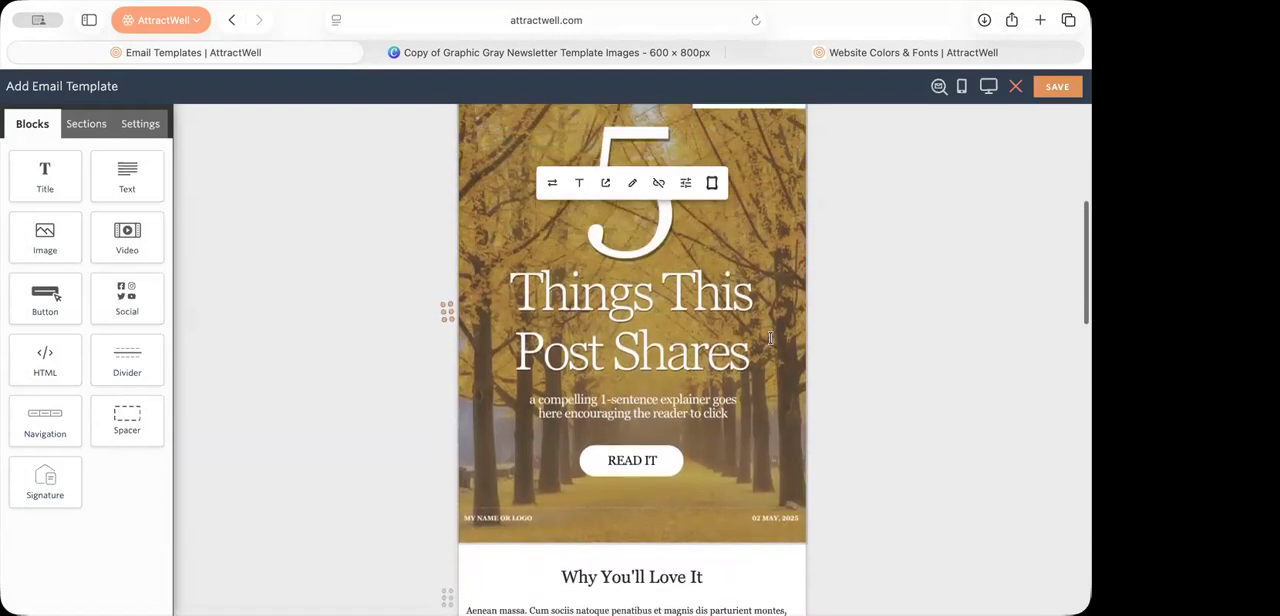
{"action": "left_click", "coordinate": [757, 185]}
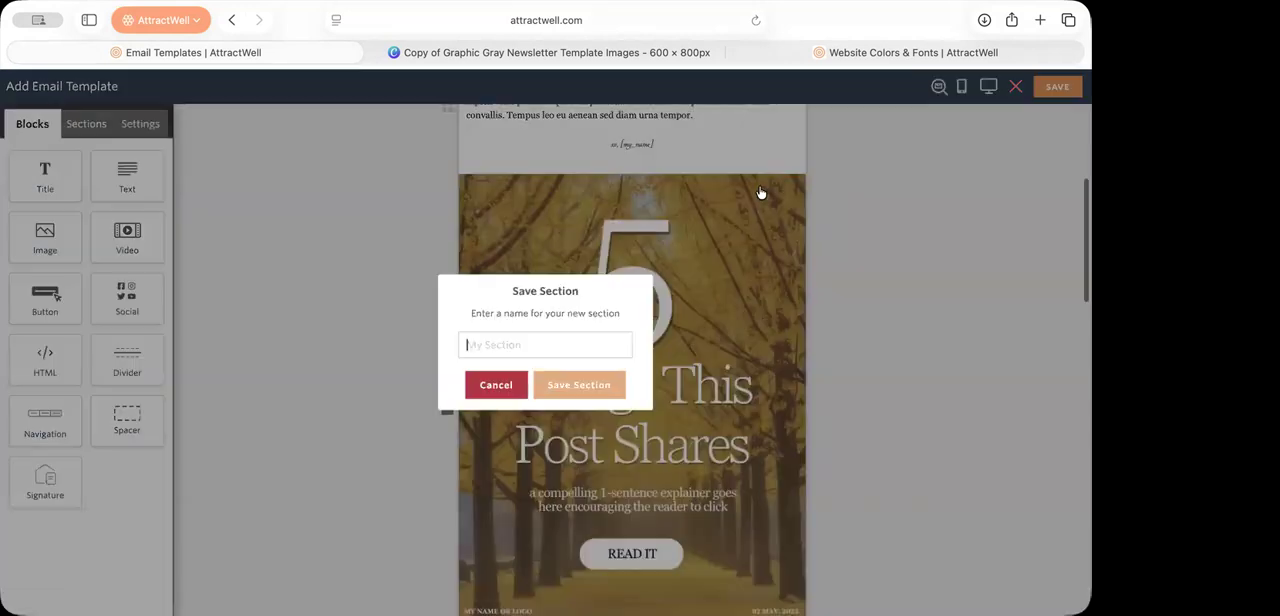
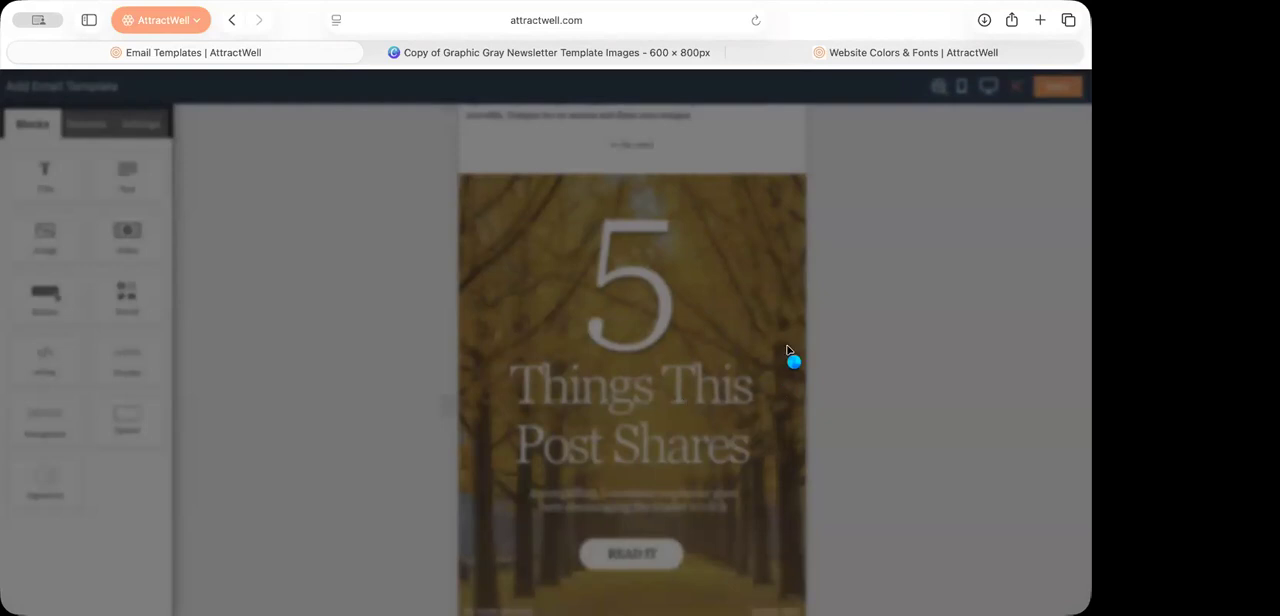
Step: Replace the gray Upcoming Events image with the downloaded version showing red and orange autumn trees, and check it in the email
{"action": "scroll", "coordinate": [787, 350], "scroll_direction": "down", "scroll_amount": 5}
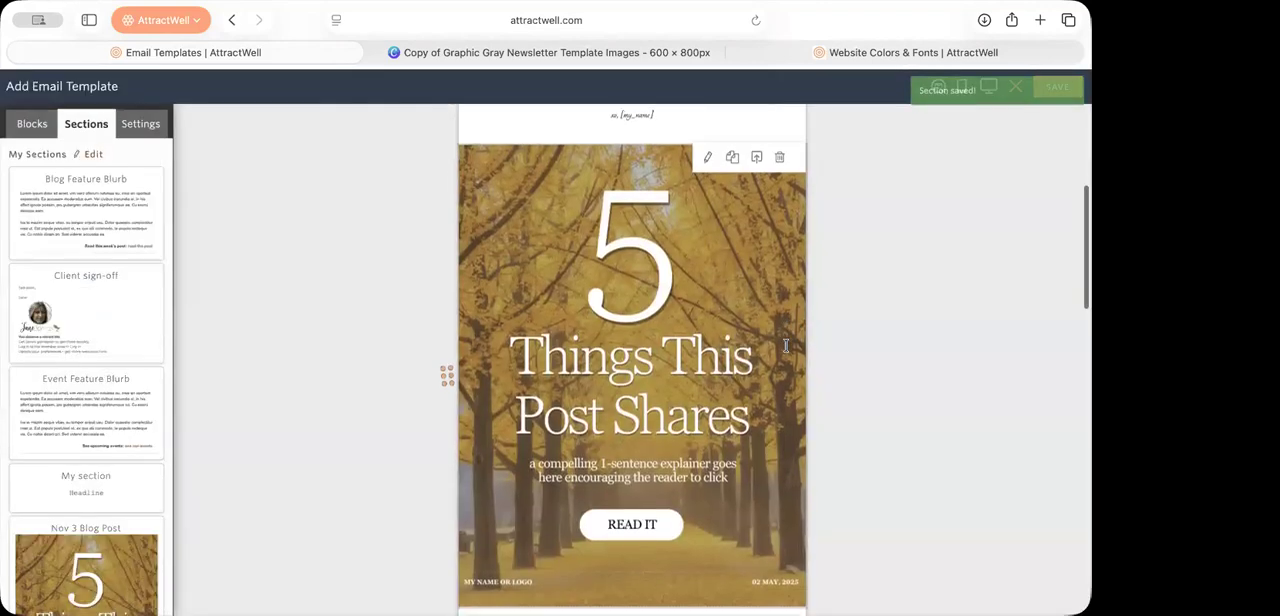
{"action": "scroll", "coordinate": [785, 345], "scroll_direction": "down", "scroll_amount": 3}
{"action": "left_click", "coordinate": [655, 412]}
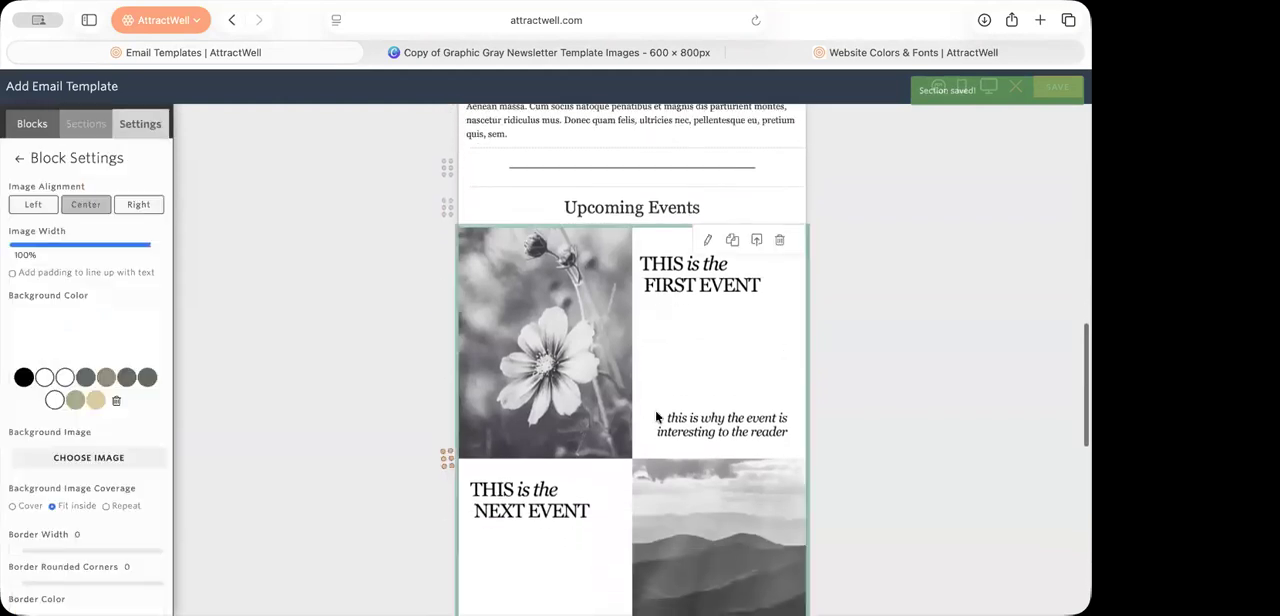
{"action": "left_click", "coordinate": [638, 418]}
{"action": "scroll", "coordinate": [637, 417], "scroll_direction": "down", "scroll_amount": 1}
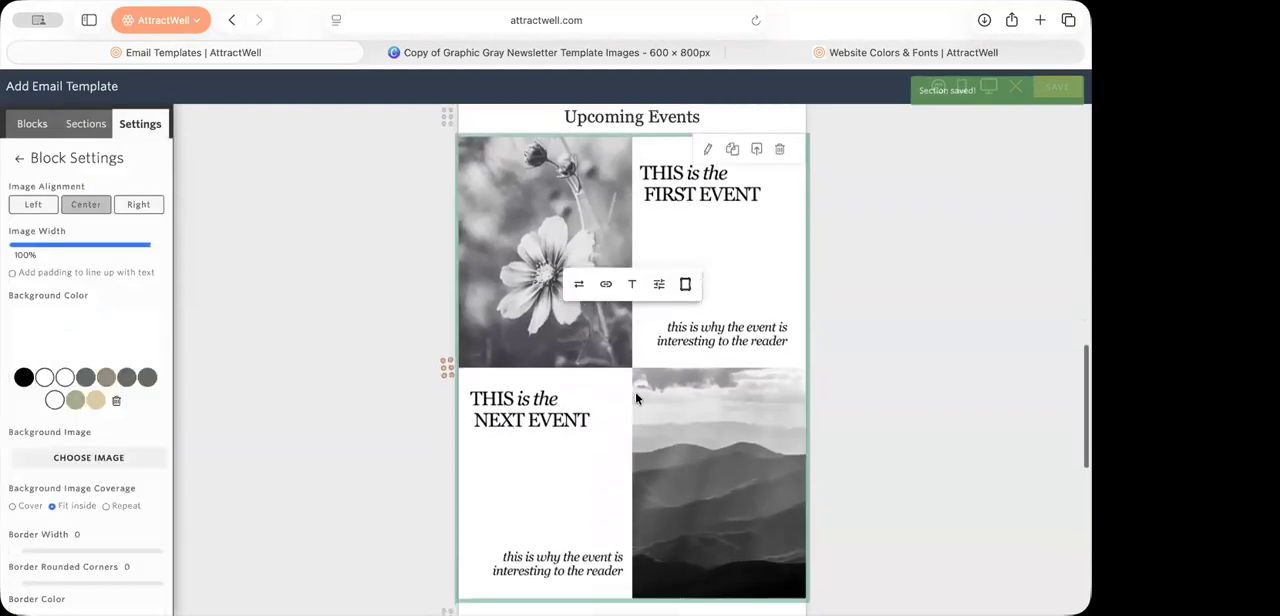
{"action": "left_click", "coordinate": [580, 285]}
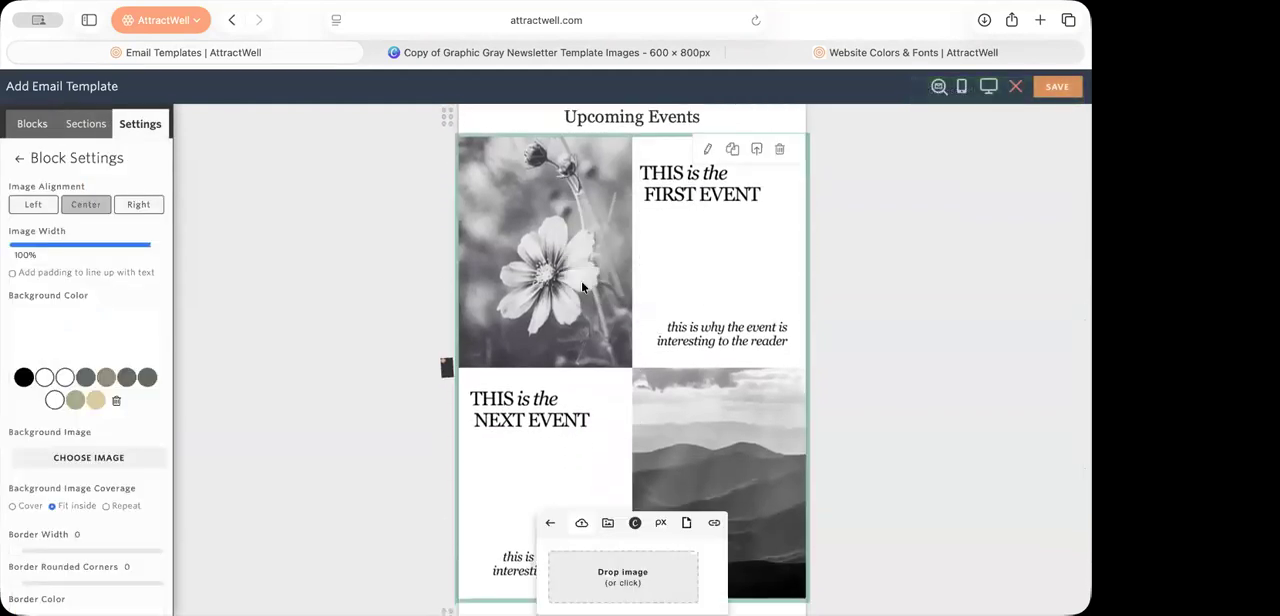
{"action": "left_click", "coordinate": [609, 534]}
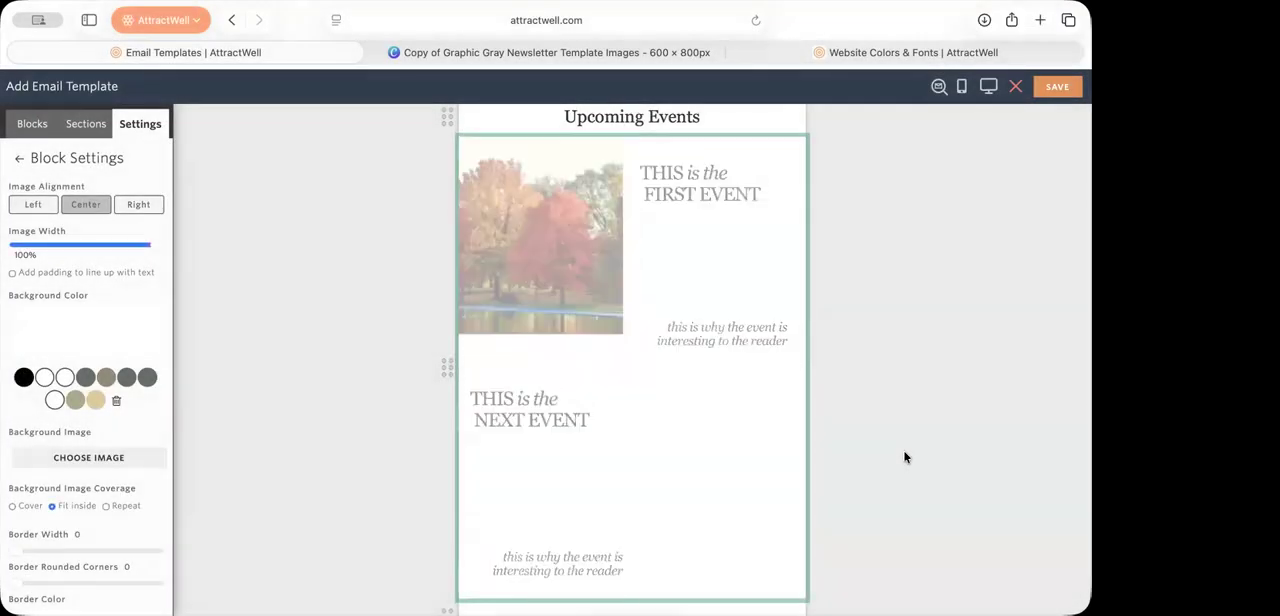
{"action": "mouse_move", "coordinate": [612, 403]}
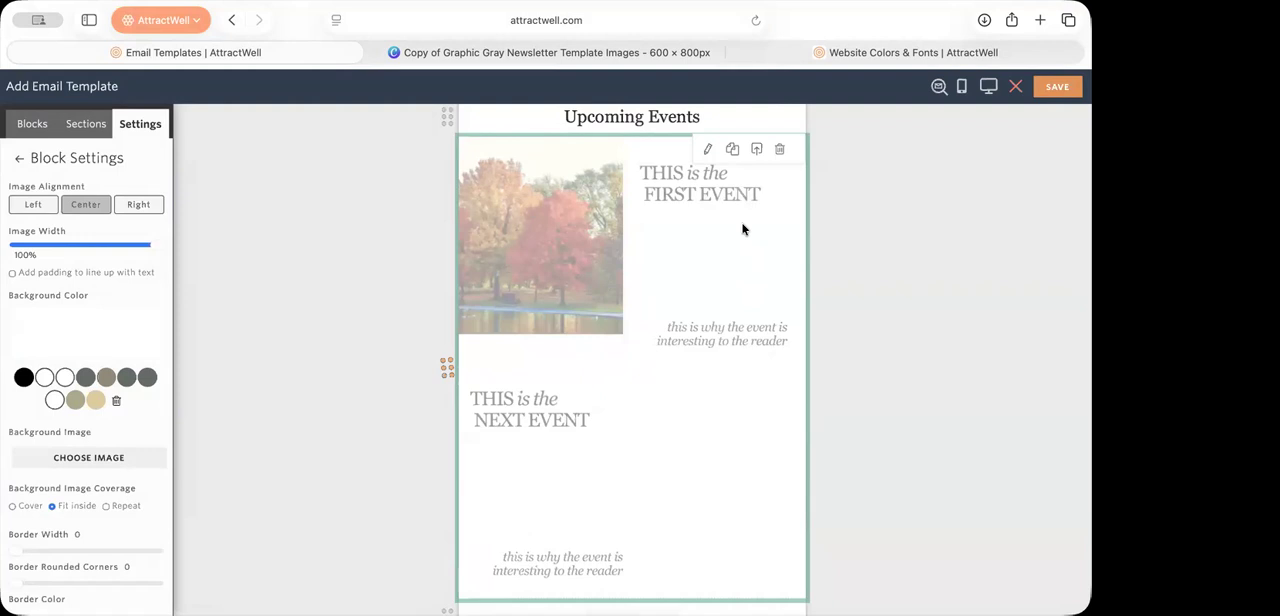
{"action": "scroll", "coordinate": [742, 229], "scroll_direction": "down", "scroll_amount": 15}
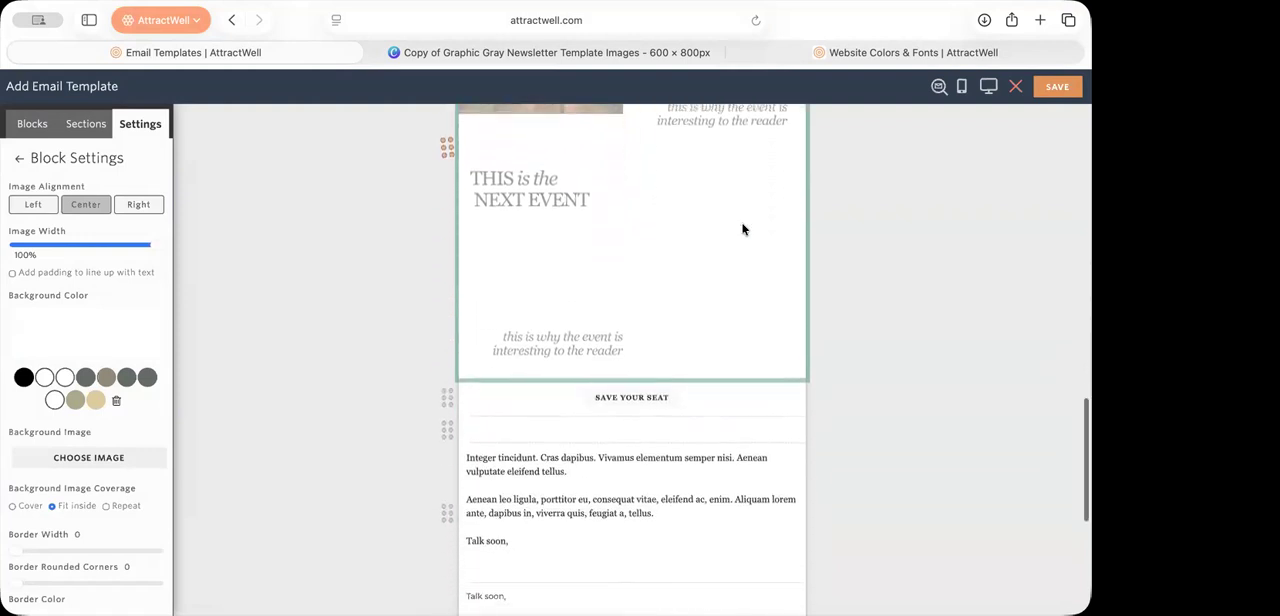
{"action": "scroll", "coordinate": [742, 229], "scroll_direction": "up", "scroll_amount": 15}
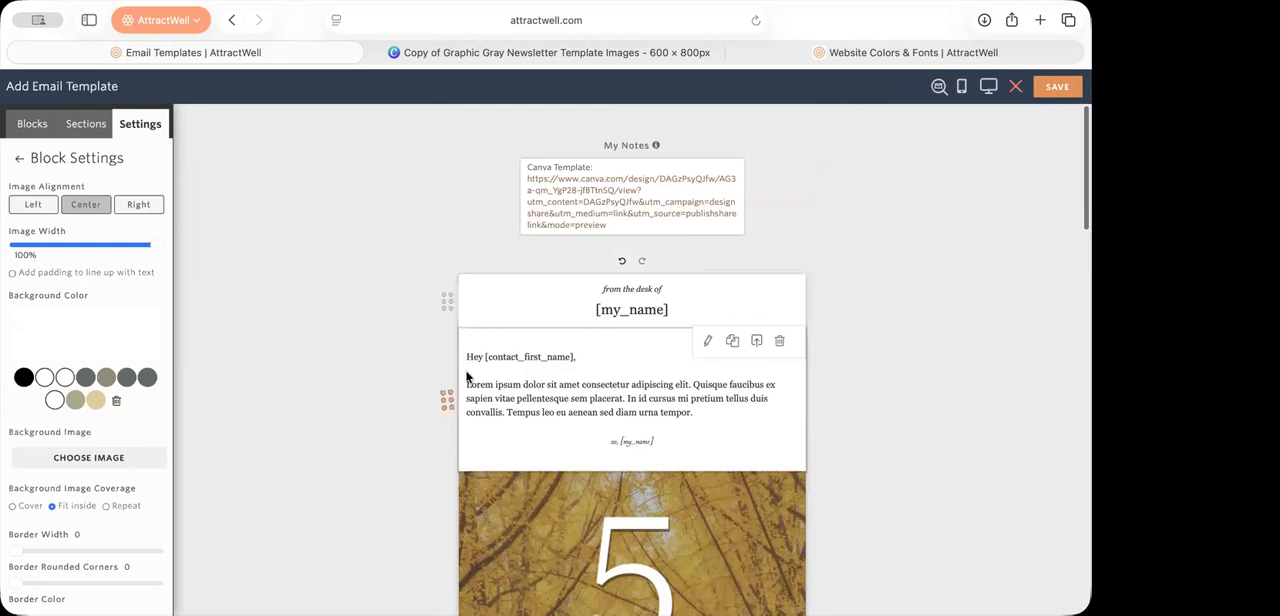
Step: Deselect the event image block and close the gray newsletter template without saving it
{"action": "left_click", "coordinate": [466, 376]}
{"action": "left_click", "coordinate": [363, 340]}
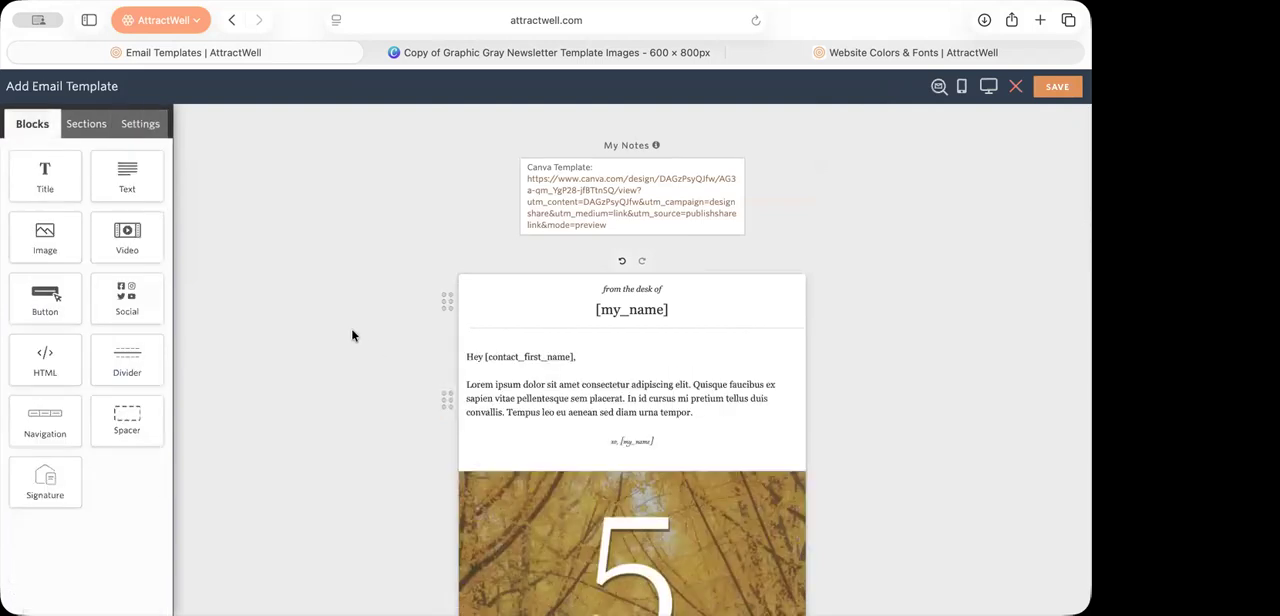
{"action": "scroll", "coordinate": [352, 336], "scroll_direction": "down", "scroll_amount": 2}
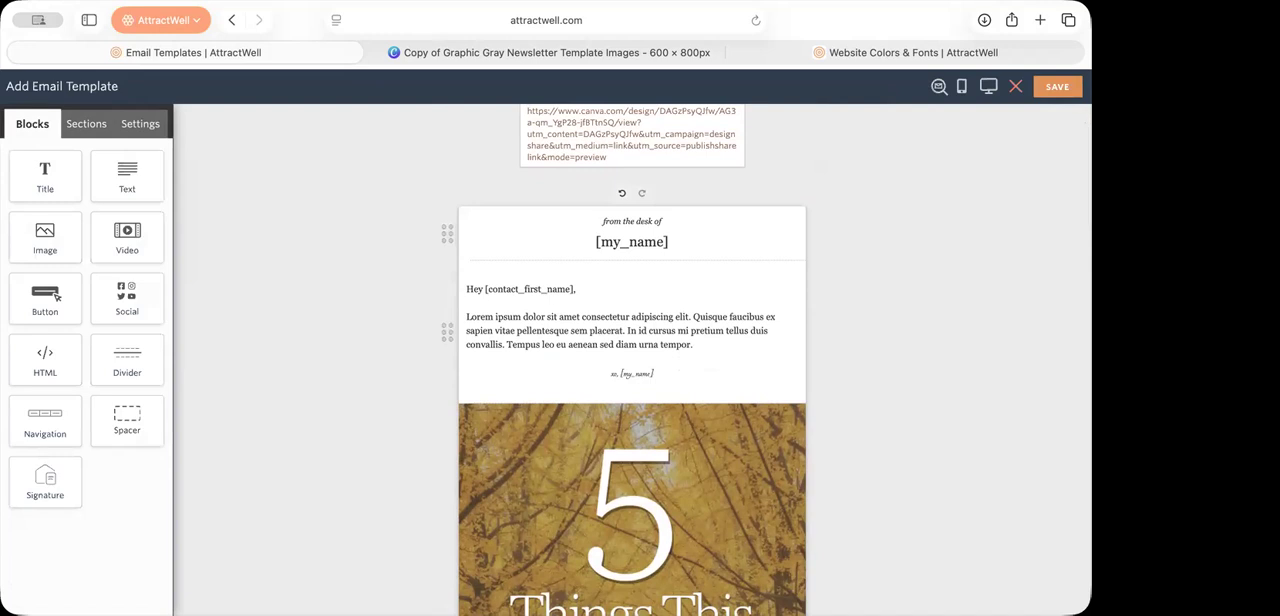
{"action": "left_click", "coordinate": [1015, 86]}
{"action": "left_click", "coordinate": [598, 397]}
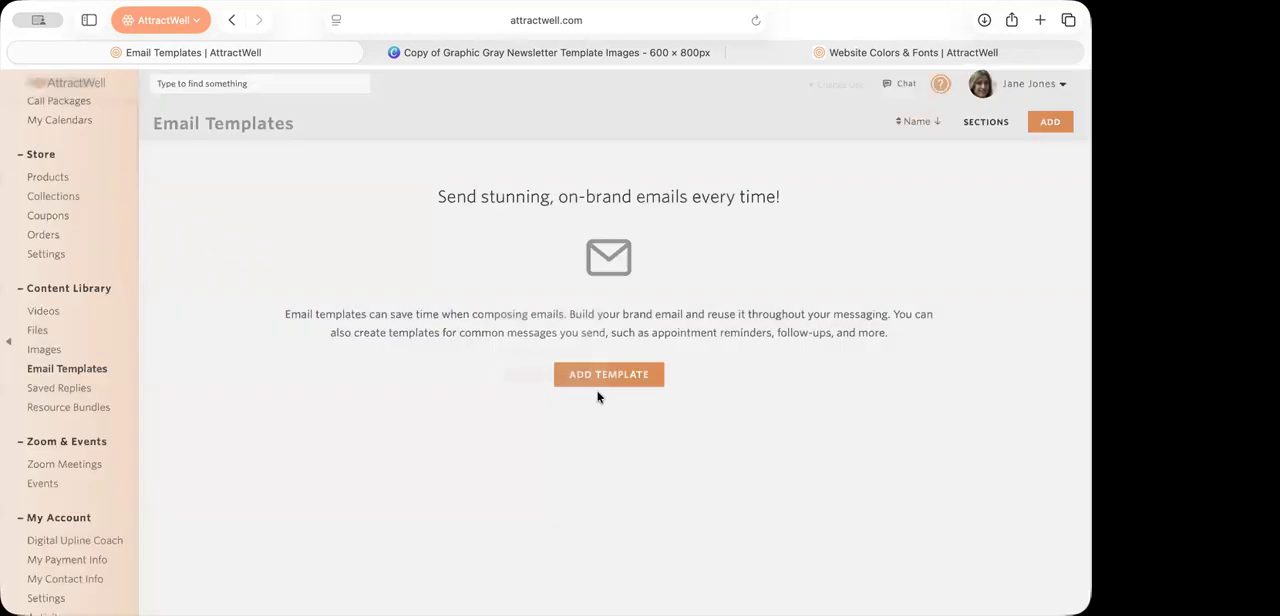
Step: Start a new email template from the Leaf Newsletter design and look through its layout down to the signature
{"action": "left_click", "coordinate": [598, 375]}
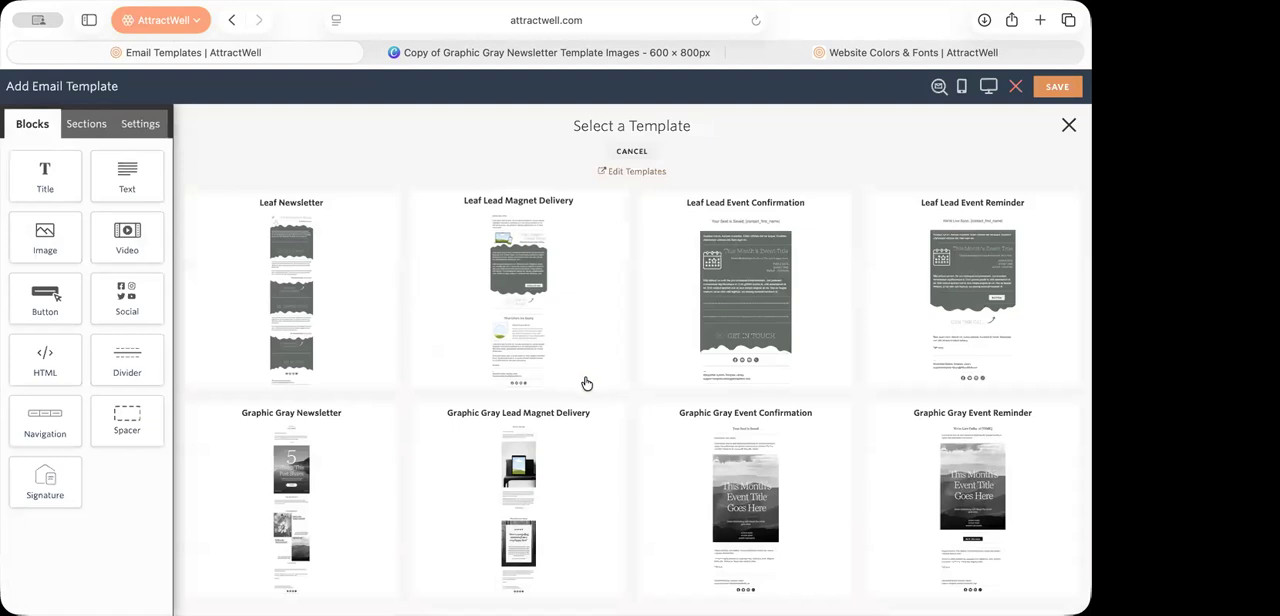
{"action": "scroll", "coordinate": [587, 383], "scroll_direction": "down", "scroll_amount": 1}
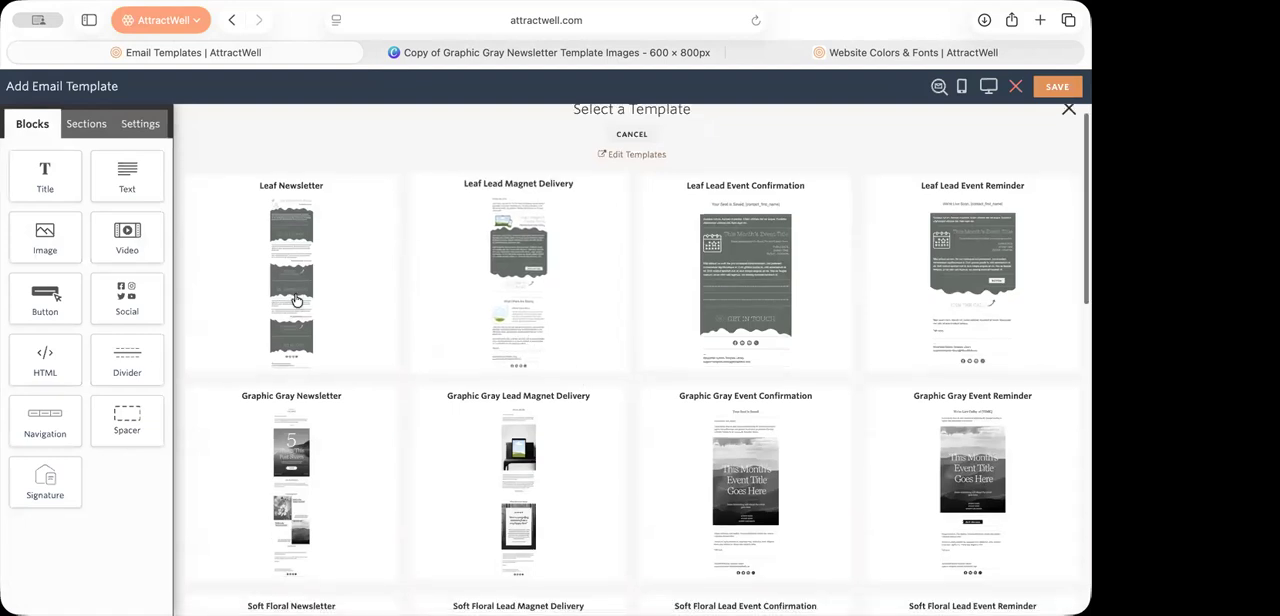
{"action": "left_click", "coordinate": [271, 324]}
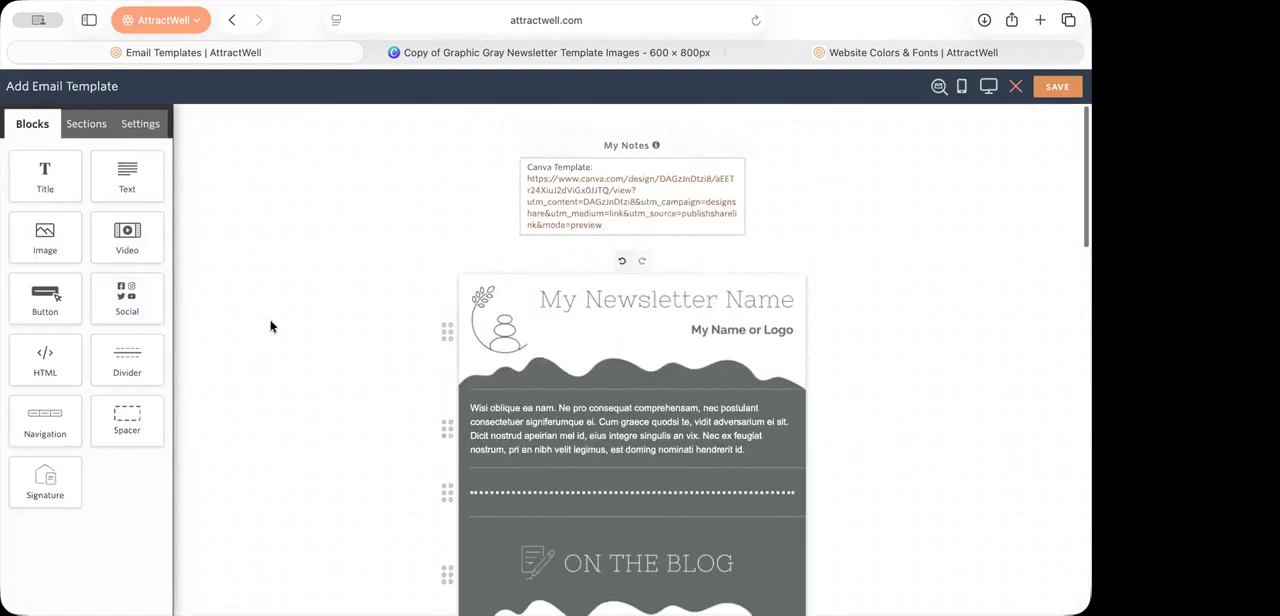
{"action": "scroll", "coordinate": [271, 324], "scroll_direction": "down", "scroll_amount": 1}
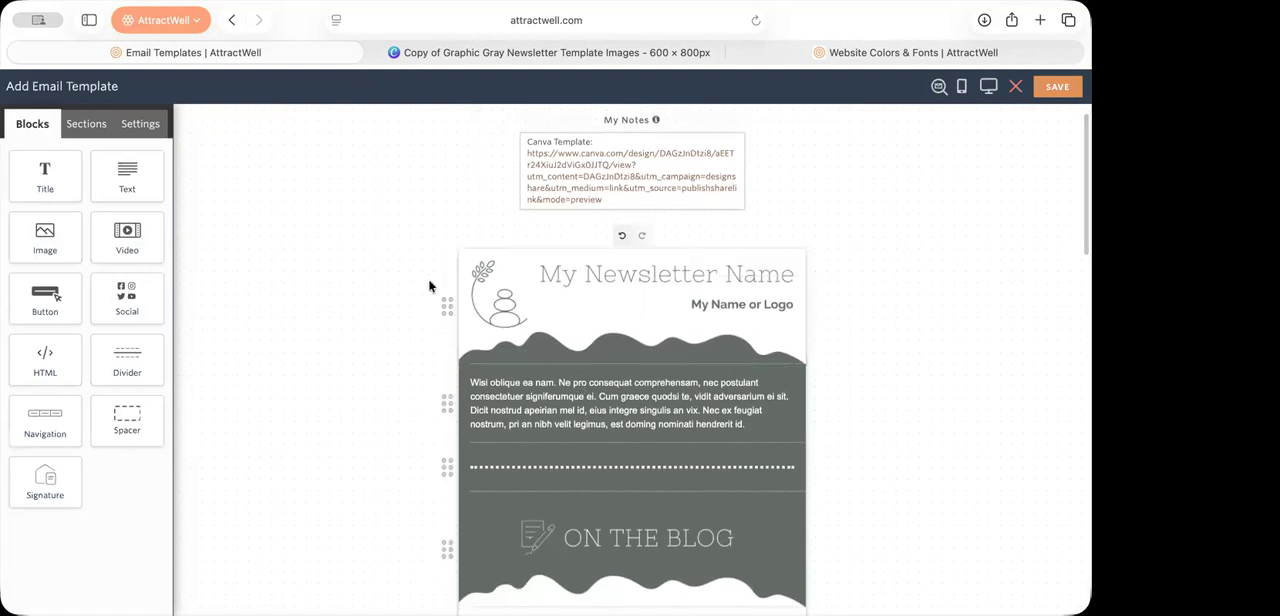
{"action": "scroll", "coordinate": [599, 384], "scroll_direction": "down", "scroll_amount": 8}
{"action": "scroll", "coordinate": [599, 384], "scroll_direction": "down", "scroll_amount": 13}
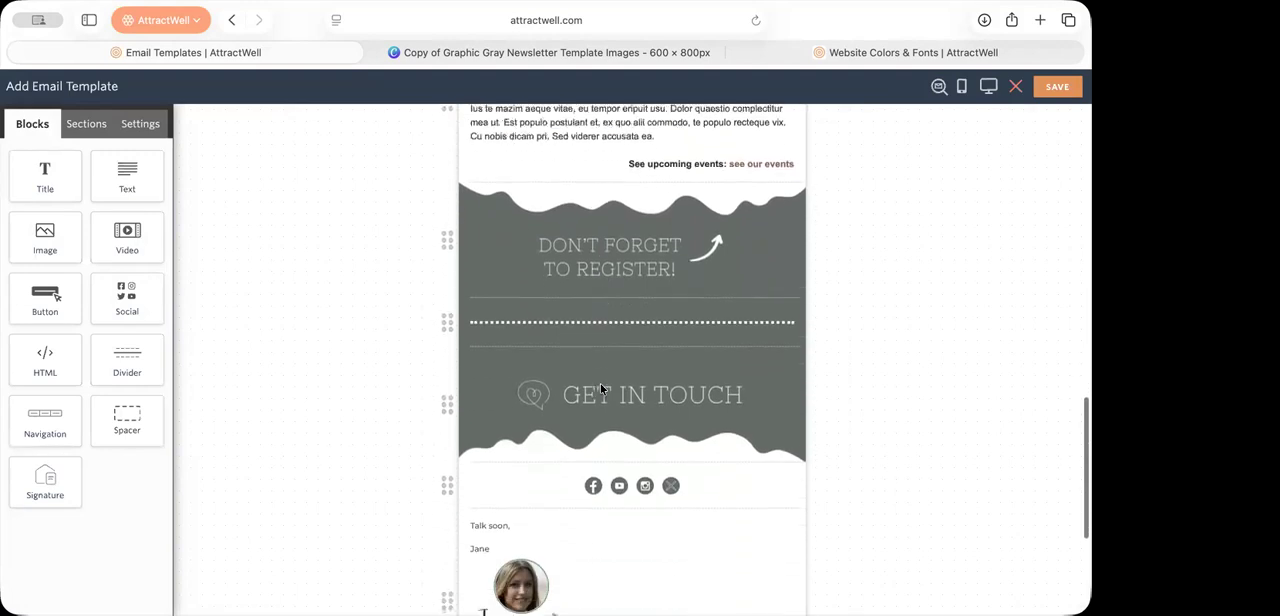
{"action": "scroll", "coordinate": [600, 383], "scroll_direction": "down", "scroll_amount": 3}
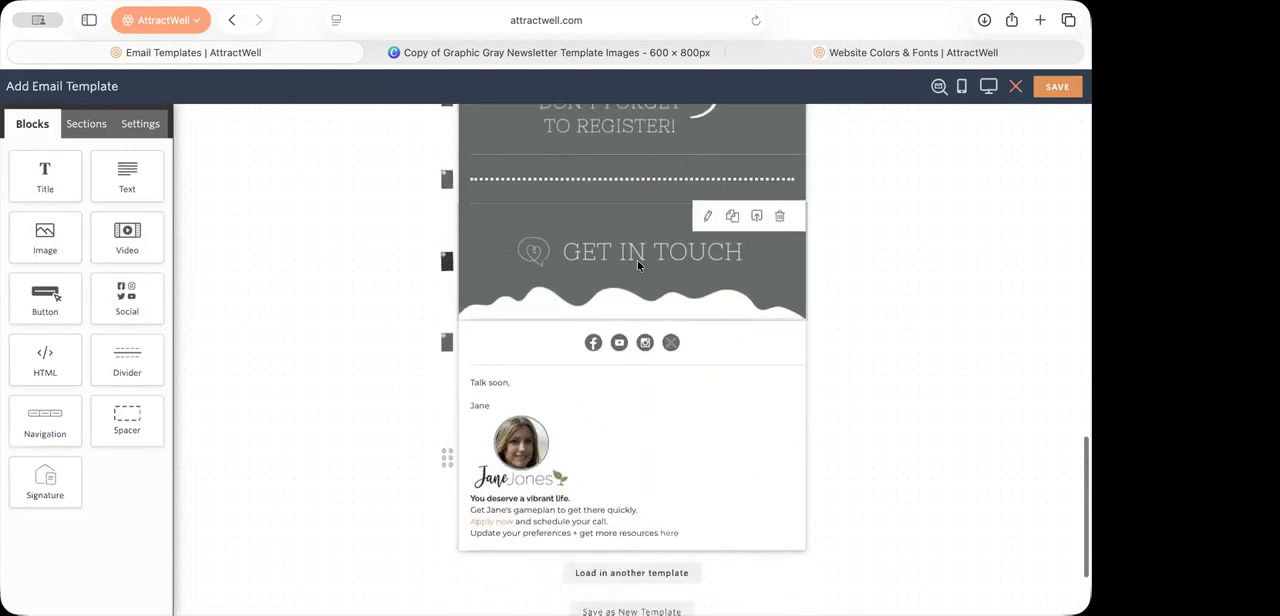
{"action": "scroll", "coordinate": [637, 260], "scroll_direction": "up", "scroll_amount": 20}
Step: Close the Canva tab holding the Graphic Gray newsletter images and return to the email template
{"action": "left_click", "coordinate": [420, 52]}
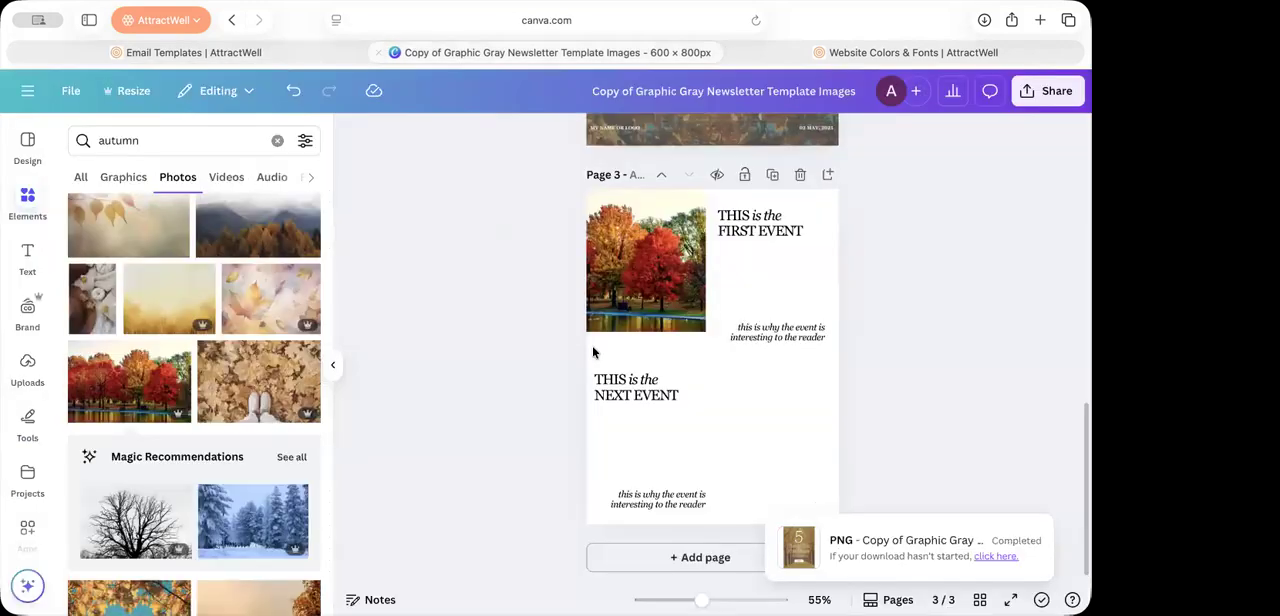
{"action": "left_click", "coordinate": [378, 53]}
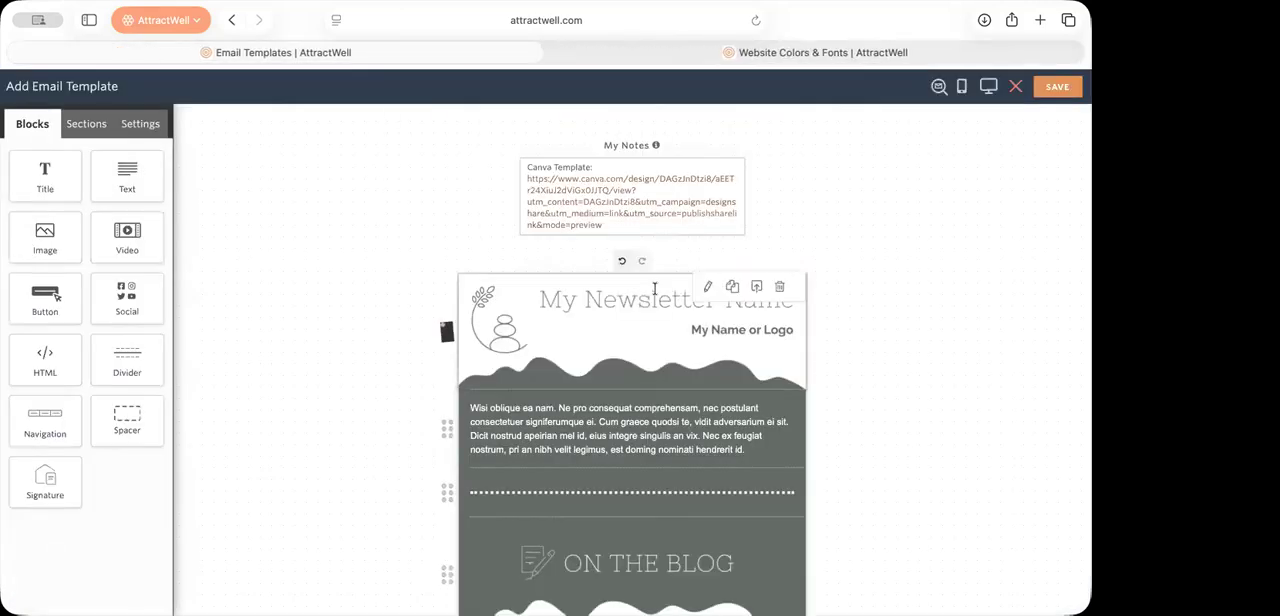
{"action": "scroll", "coordinate": [655, 292], "scroll_direction": "left", "scroll_amount": 4}
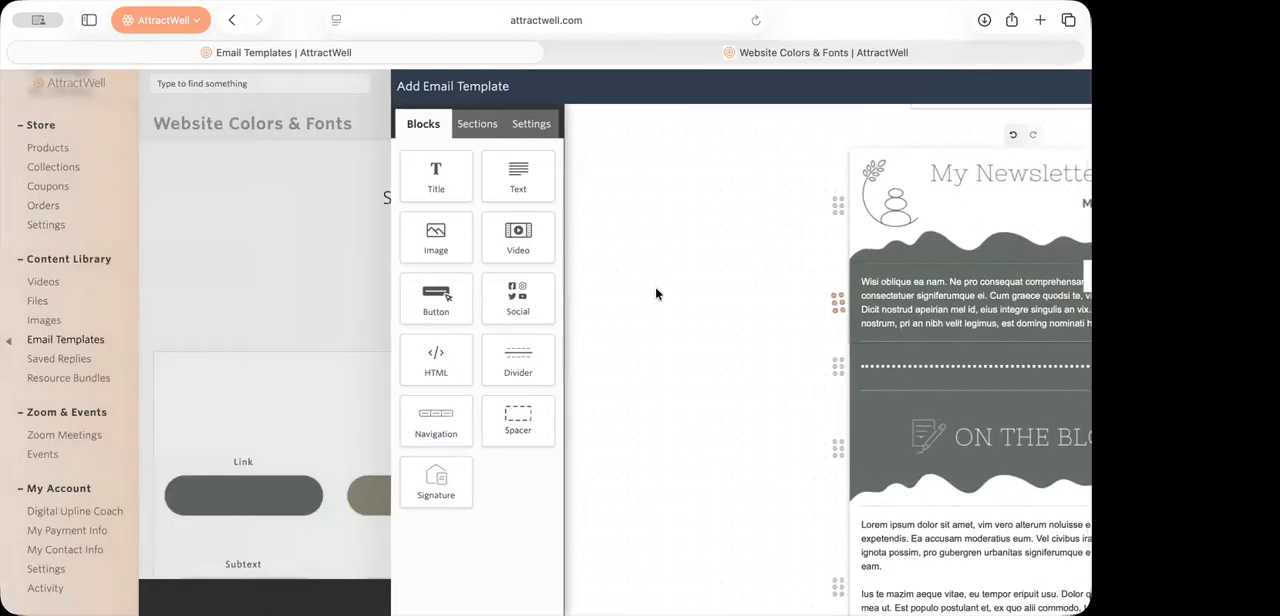
Step: Examine the Leaf Newsletter's header, blog, events and contact sections, including their text links and sign-off
{"action": "scroll", "coordinate": [746, 440], "scroll_direction": "down", "scroll_amount": 1}
{"action": "scroll", "coordinate": [746, 435], "scroll_direction": "up", "scroll_amount": 1}
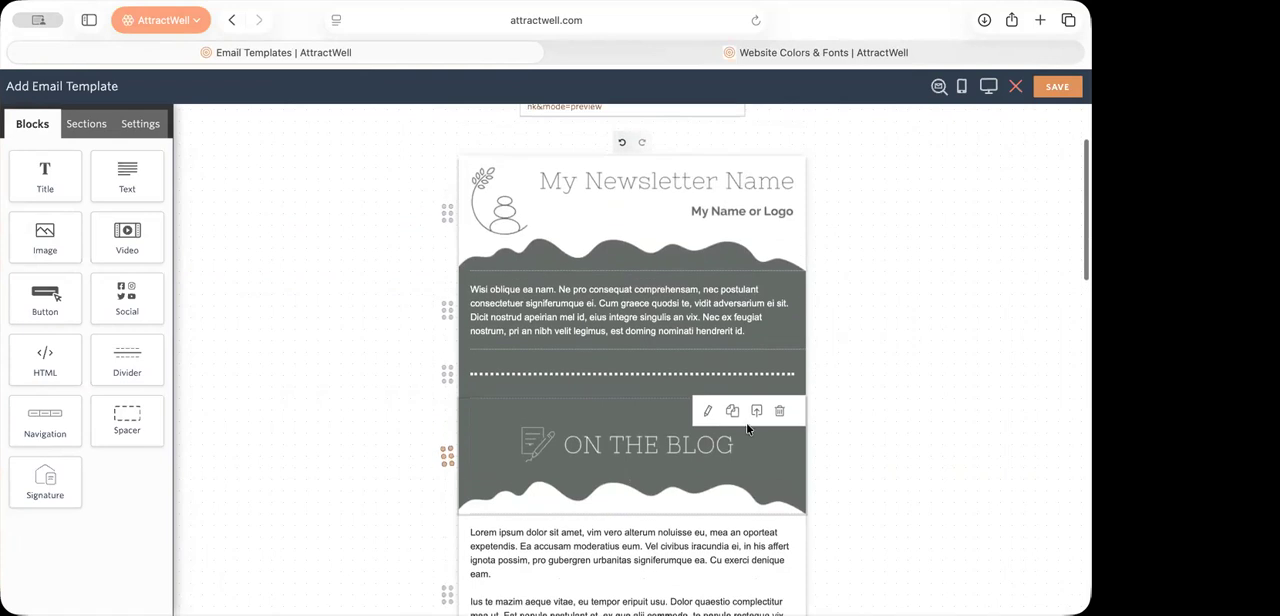
{"action": "scroll", "coordinate": [625, 277], "scroll_direction": "down", "scroll_amount": 3}
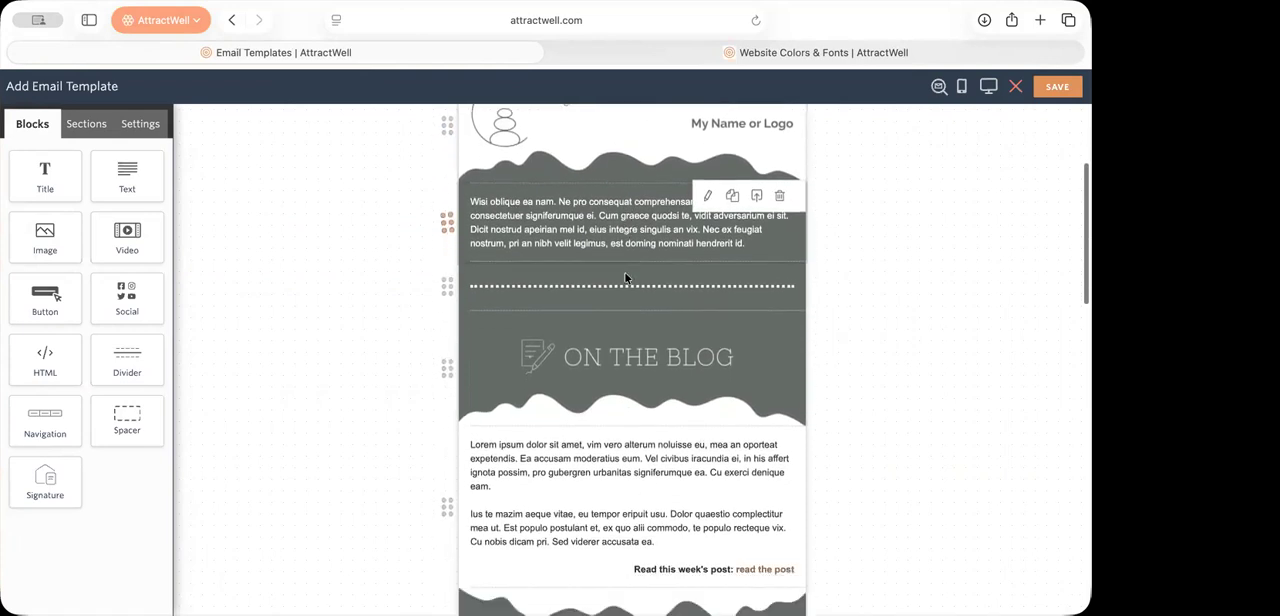
{"action": "scroll", "coordinate": [625, 277], "scroll_direction": "down", "scroll_amount": 8}
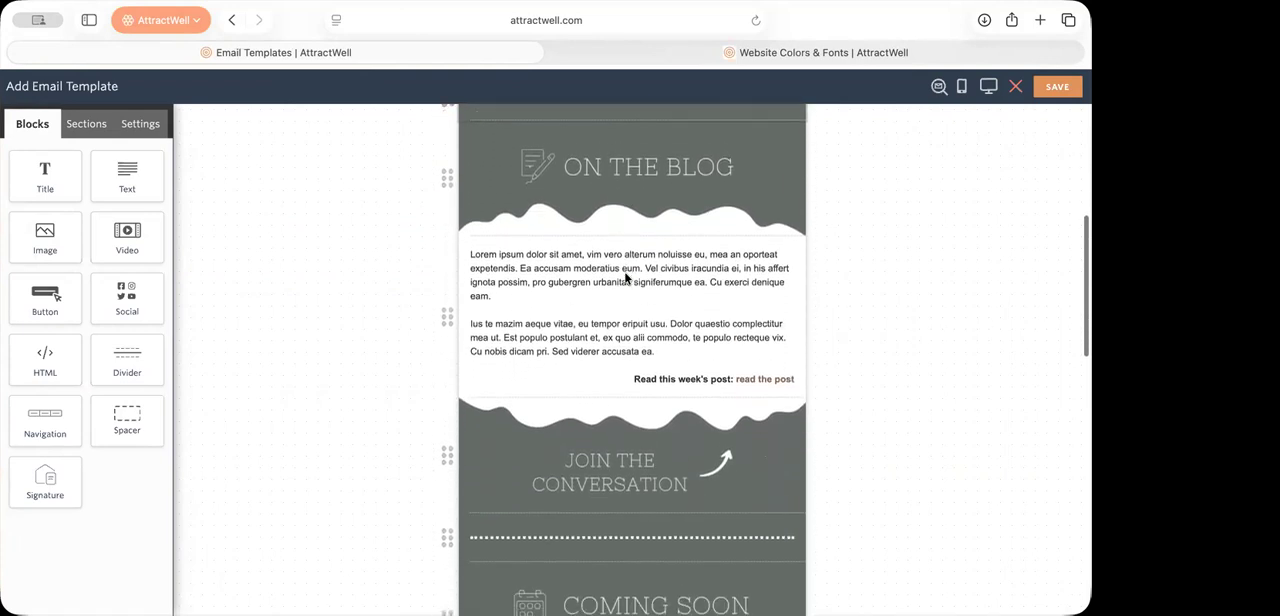
{"action": "scroll", "coordinate": [634, 291], "scroll_direction": "up", "scroll_amount": 4}
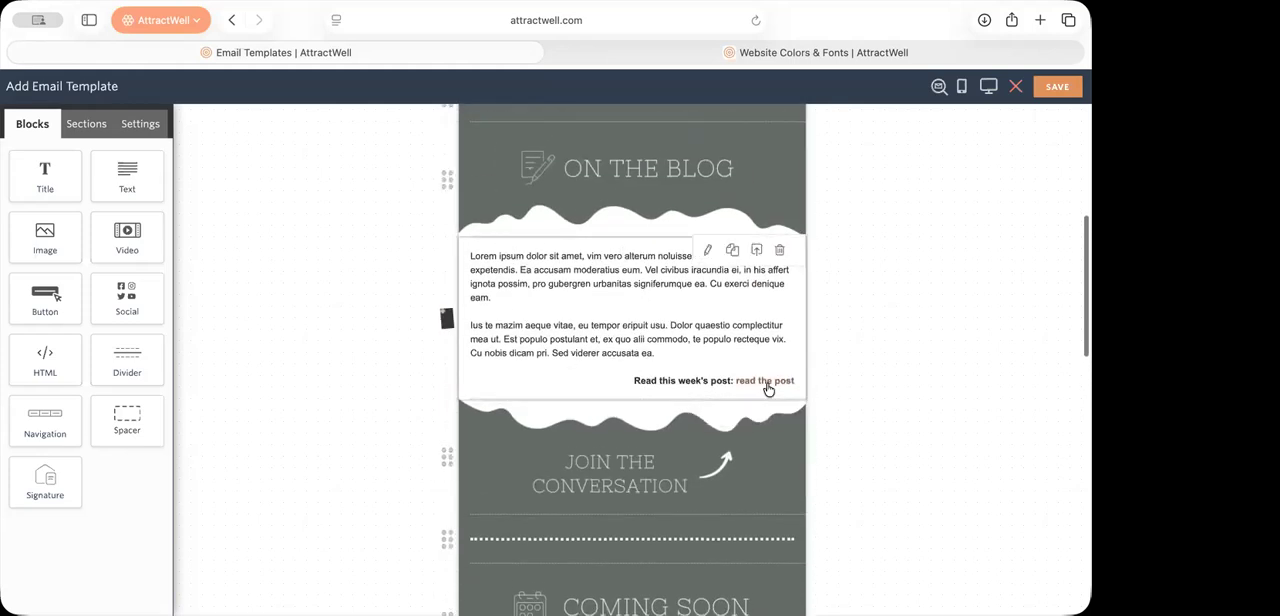
{"action": "scroll", "coordinate": [767, 389], "scroll_direction": "down", "scroll_amount": 10}
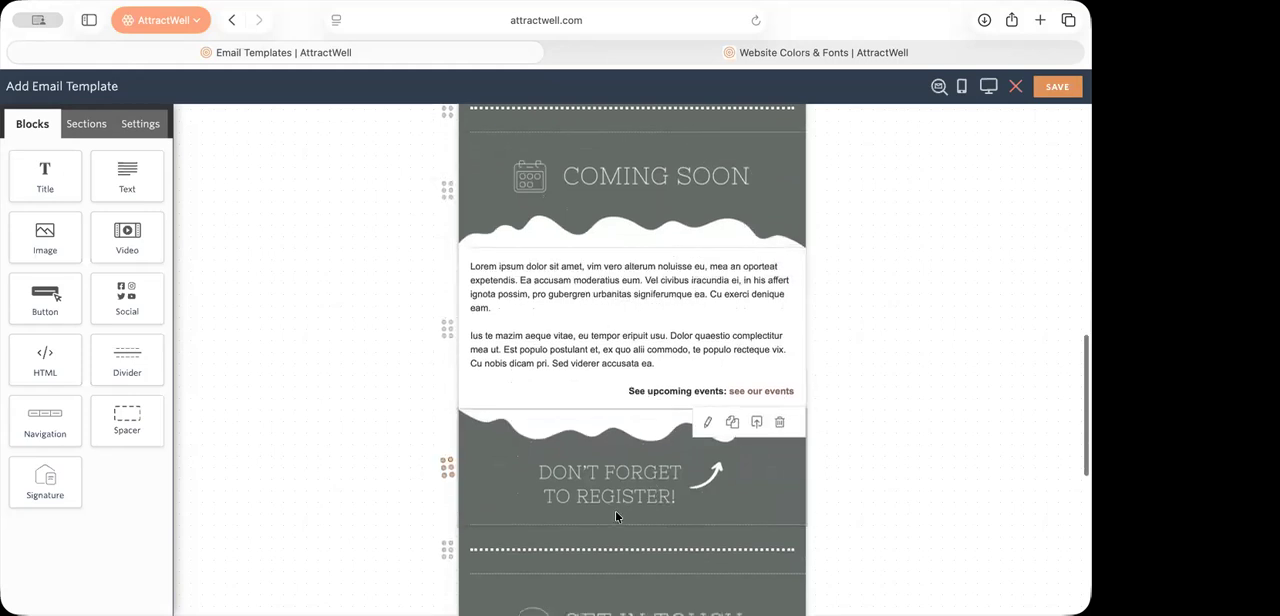
{"action": "scroll", "coordinate": [615, 512], "scroll_direction": "down", "scroll_amount": 4}
{"action": "scroll", "coordinate": [615, 515], "scroll_direction": "down", "scroll_amount": 4}
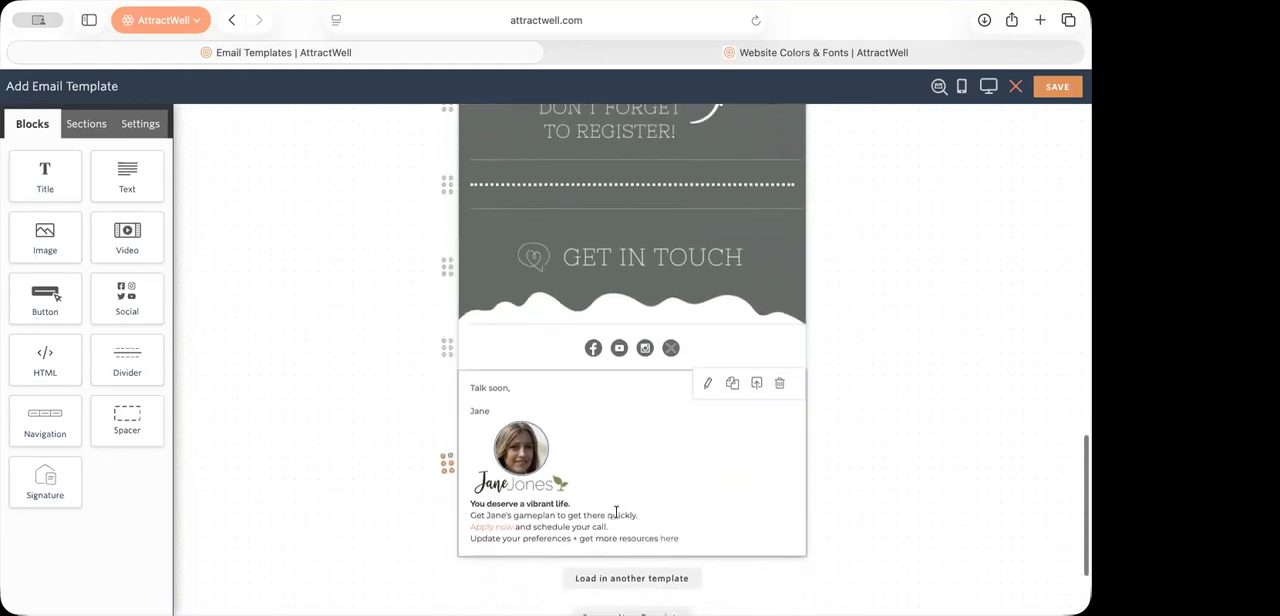
{"action": "scroll", "coordinate": [674, 401], "scroll_direction": "up", "scroll_amount": 20}
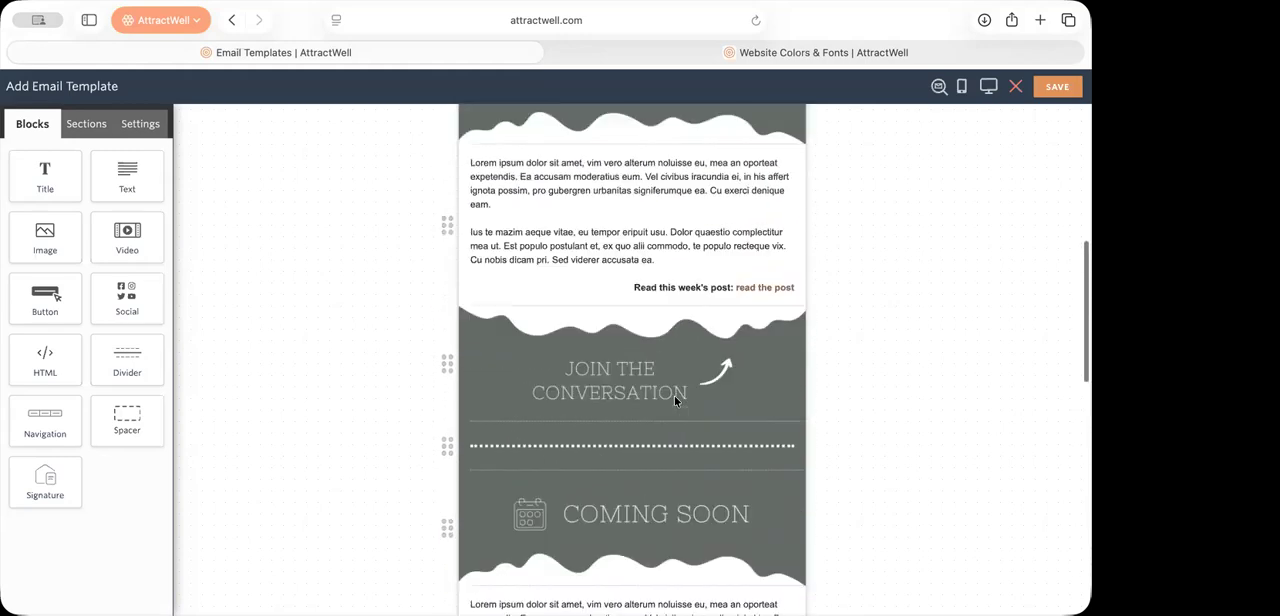
Step: Start a fresh email template from the Leaf Lead Magnet Delivery design, discarding the previously unsaved template
{"action": "scroll", "coordinate": [675, 401], "scroll_direction": "left", "scroll_amount": 10}
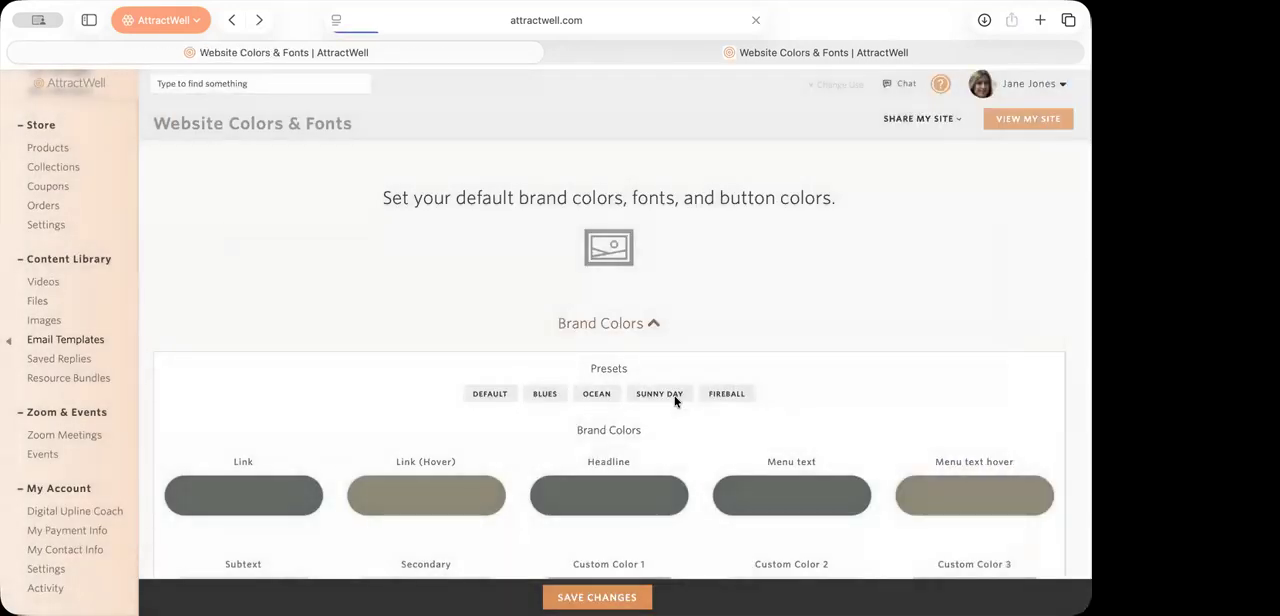
{"action": "scroll", "coordinate": [74, 400], "scroll_direction": "down", "scroll_amount": 10}
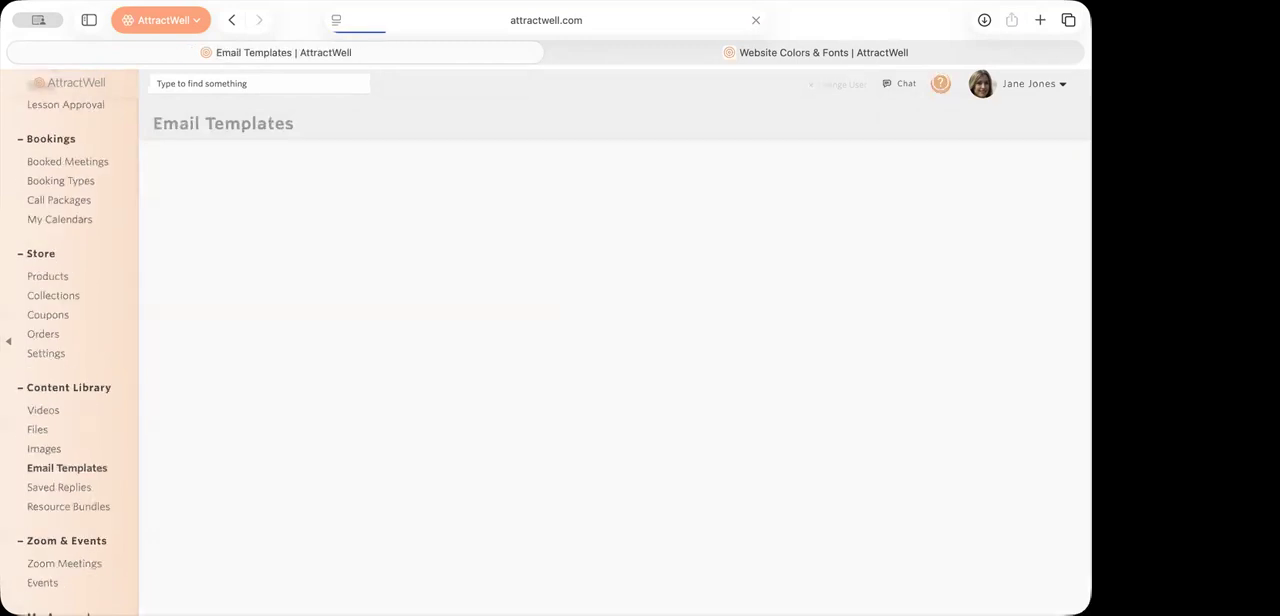
{"action": "left_click", "coordinate": [599, 377]}
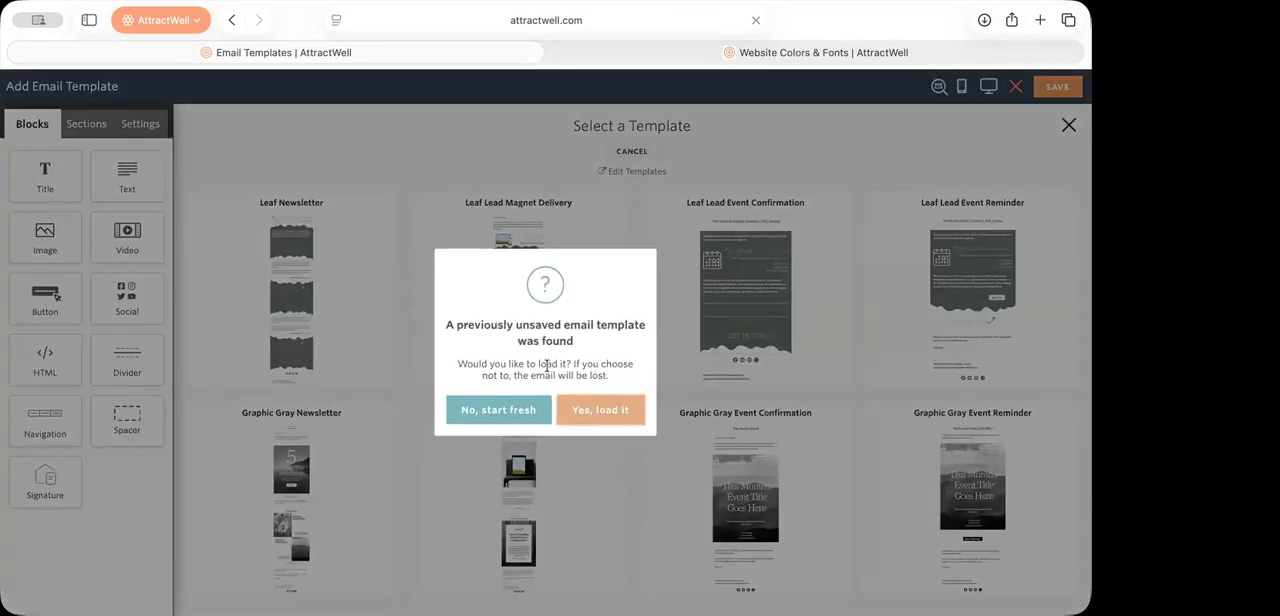
{"action": "left_click", "coordinate": [527, 418]}
{"action": "left_click", "coordinate": [501, 293]}
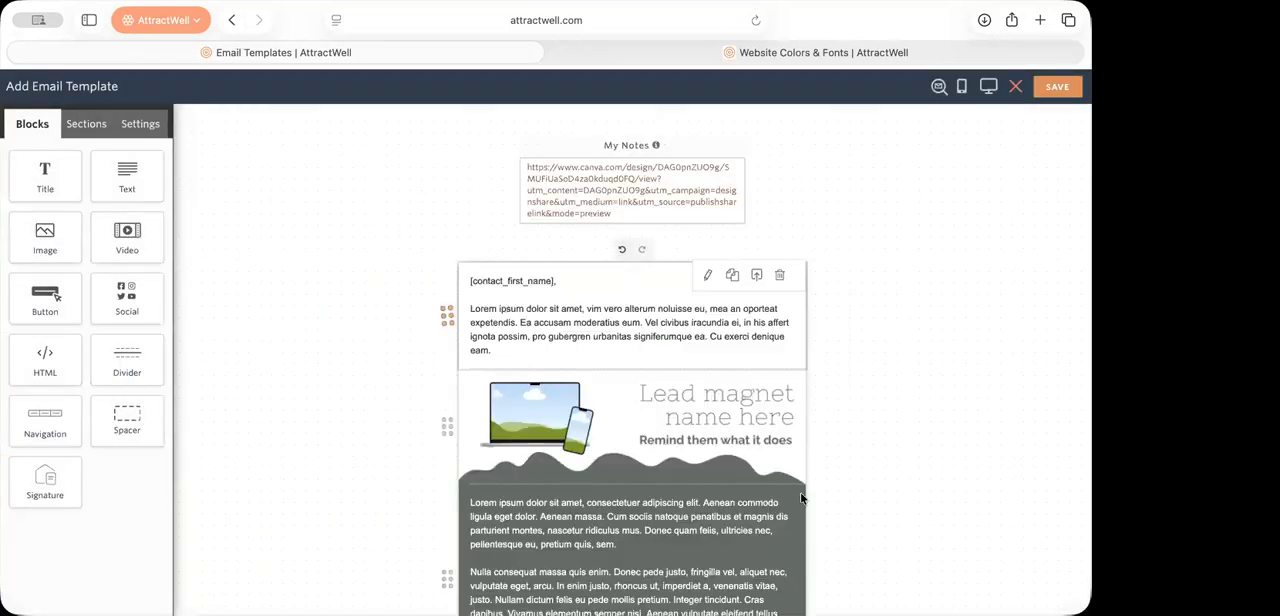
Step: Close the Website Colors & Fonts tab and open the lead magnet template's Canva design from the link in the notes
{"action": "scroll", "coordinate": [871, 486], "scroll_direction": "down", "scroll_amount": 5}
{"action": "scroll", "coordinate": [871, 486], "scroll_direction": "down", "scroll_amount": 2}
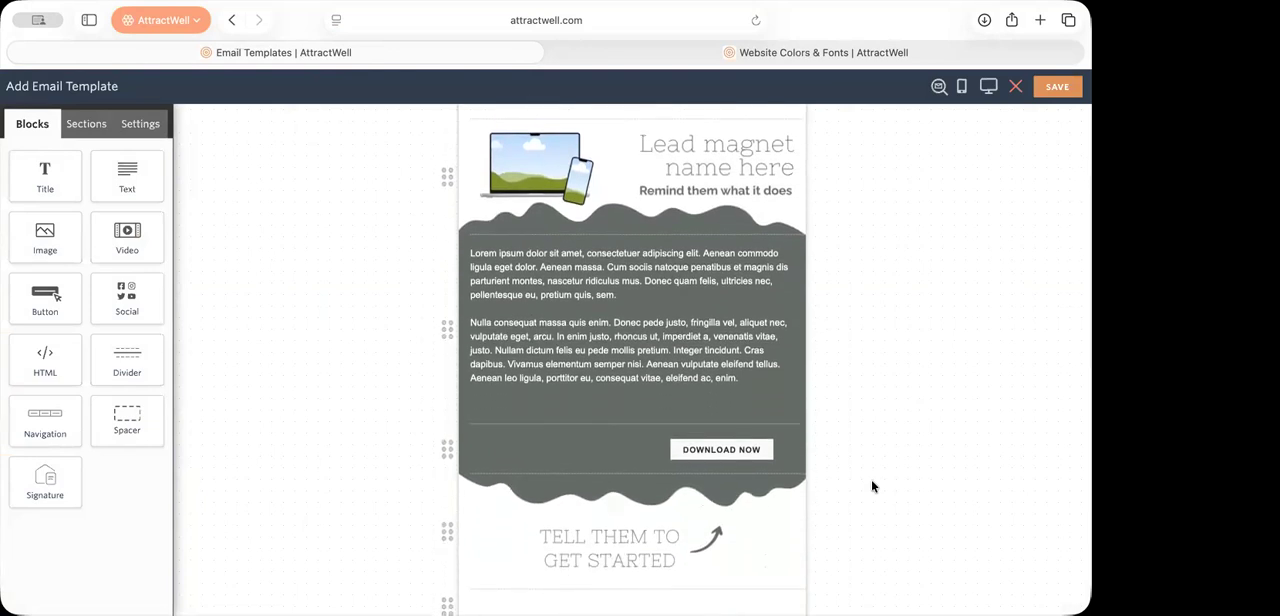
{"action": "left_click", "coordinate": [556, 53]}
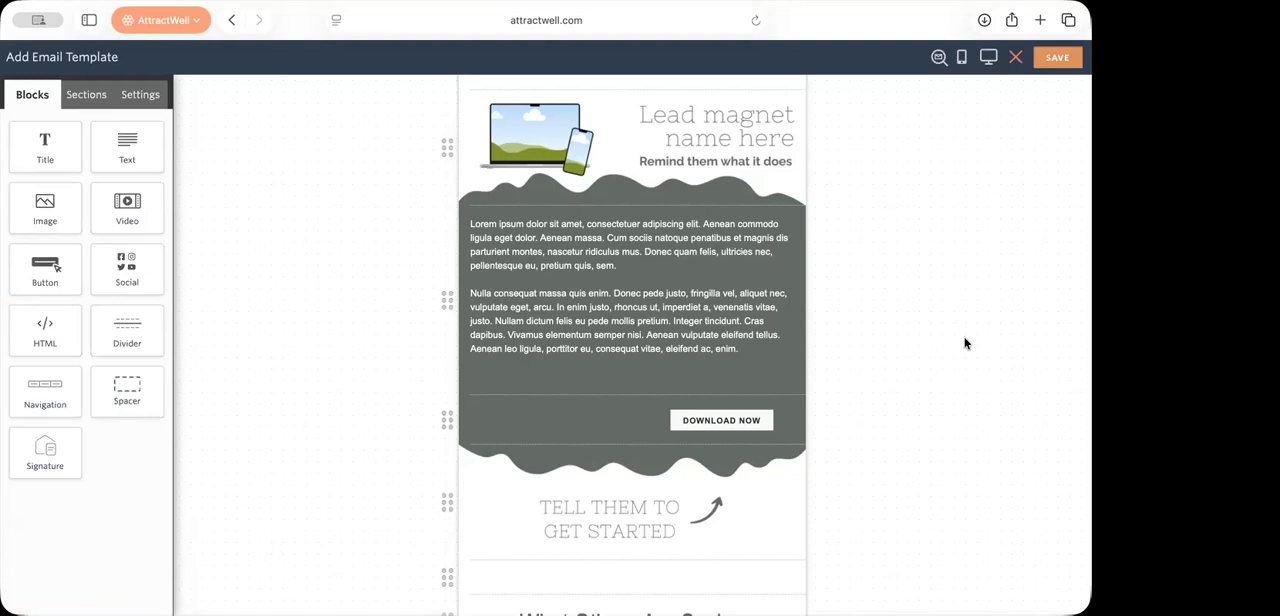
{"action": "scroll", "coordinate": [965, 343], "scroll_direction": "up", "scroll_amount": 5}
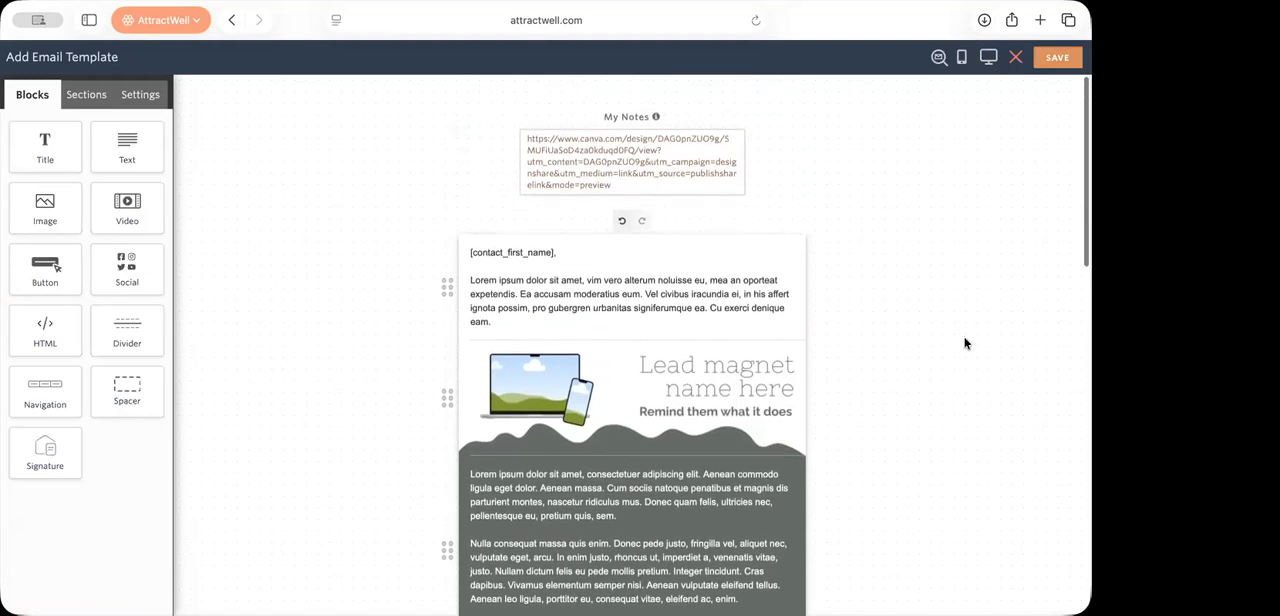
{"action": "left_click", "coordinate": [632, 173]}
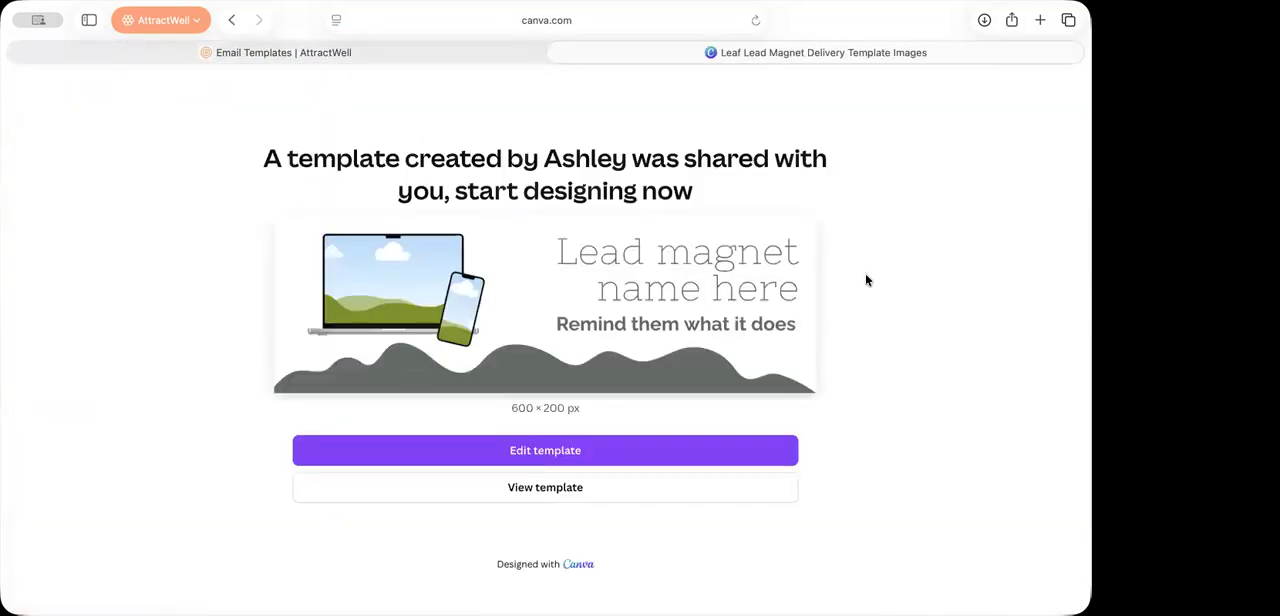
Step: Open a copy of the shared Leaf Lead Magnet Delivery Template Images in the Canva editor
{"action": "left_click", "coordinate": [585, 489]}
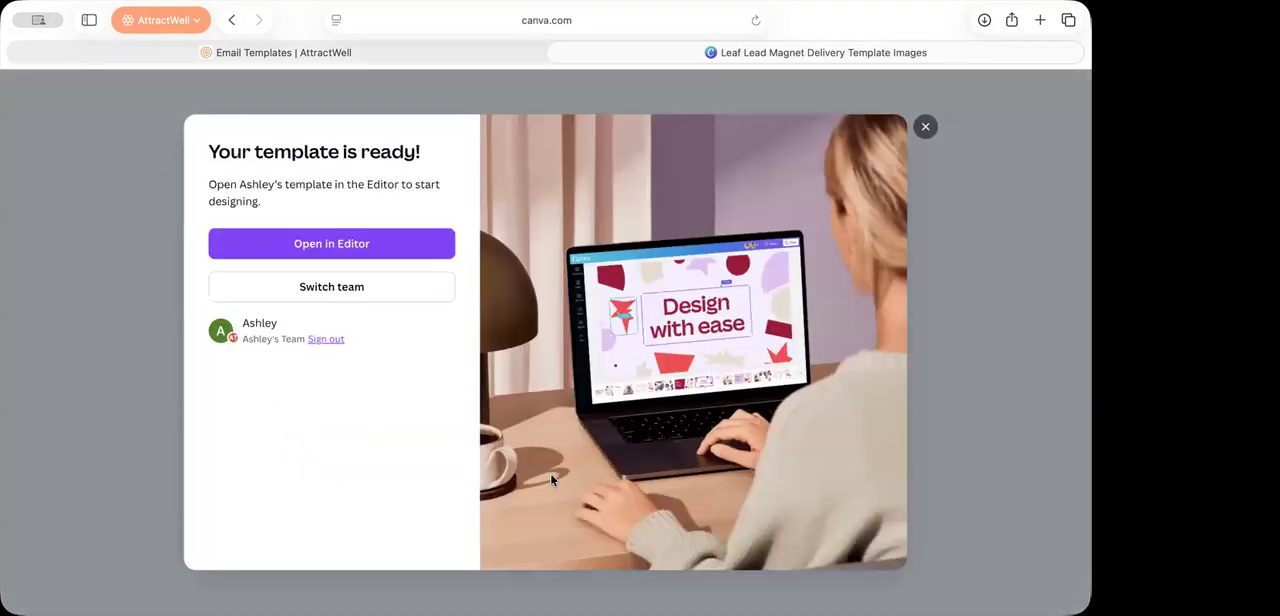
{"action": "left_click", "coordinate": [355, 246]}
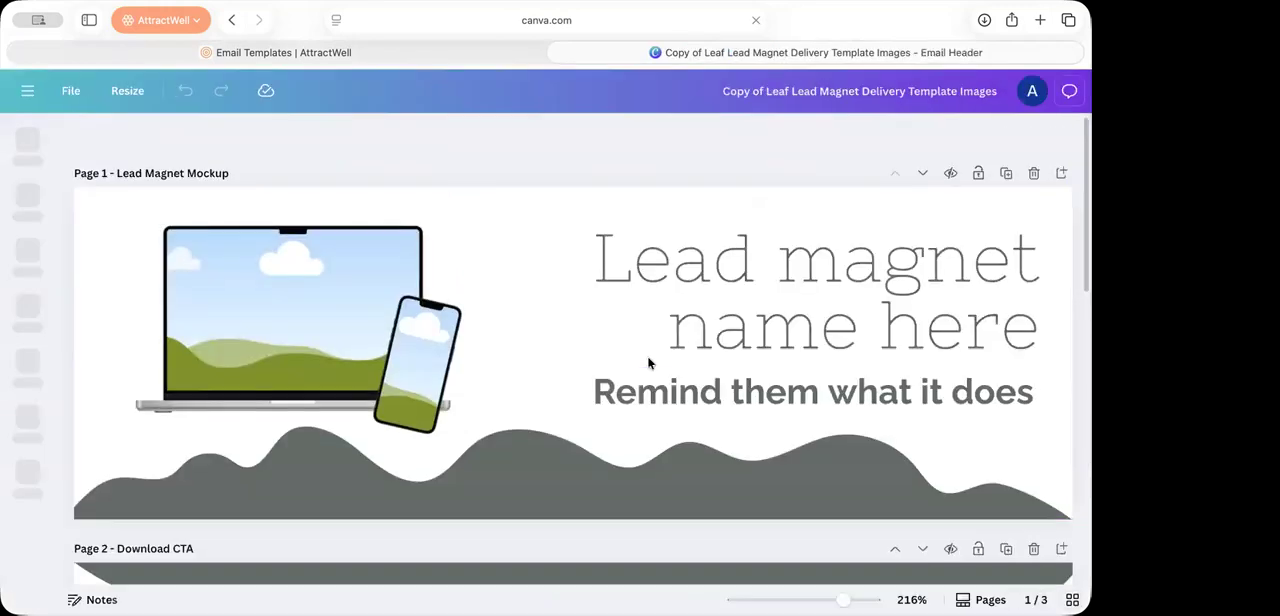
{"action": "left_click", "coordinate": [27, 200]}
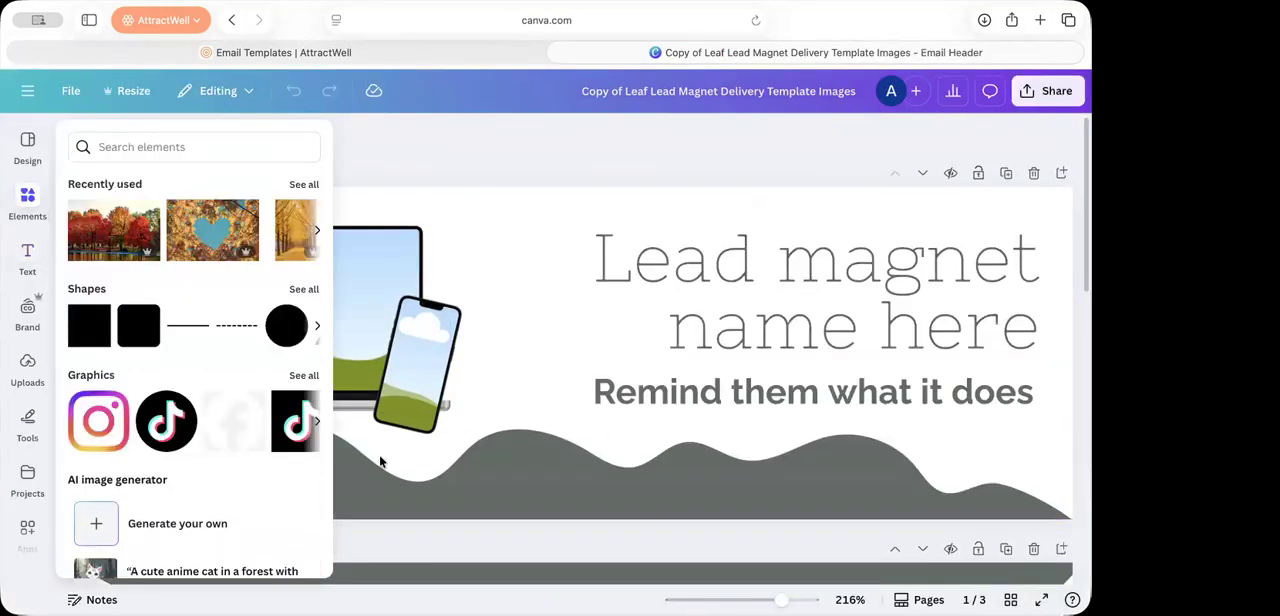
{"action": "left_click", "coordinate": [380, 461]}
Step: Recolor the wave graphics on the Lead Magnet Mockup and Download CTA pages to the brand palette's darkest gray, applying it across all pages
{"action": "left_click", "coordinate": [550, 479]}
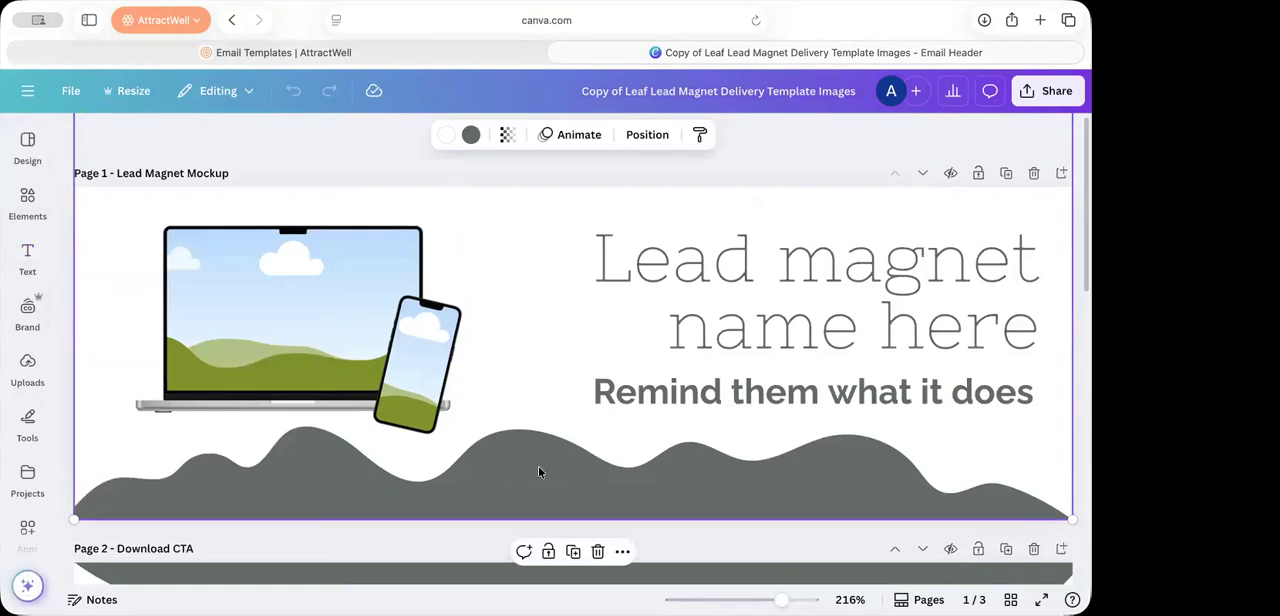
{"action": "left_click", "coordinate": [470, 135]}
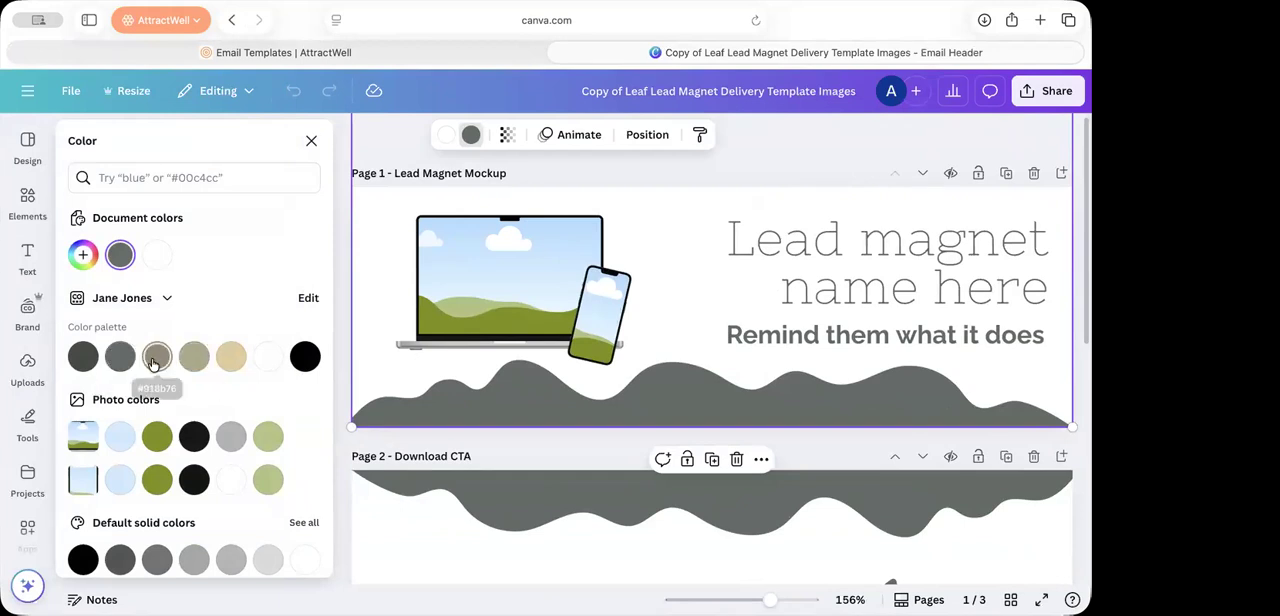
{"action": "left_click", "coordinate": [84, 357]}
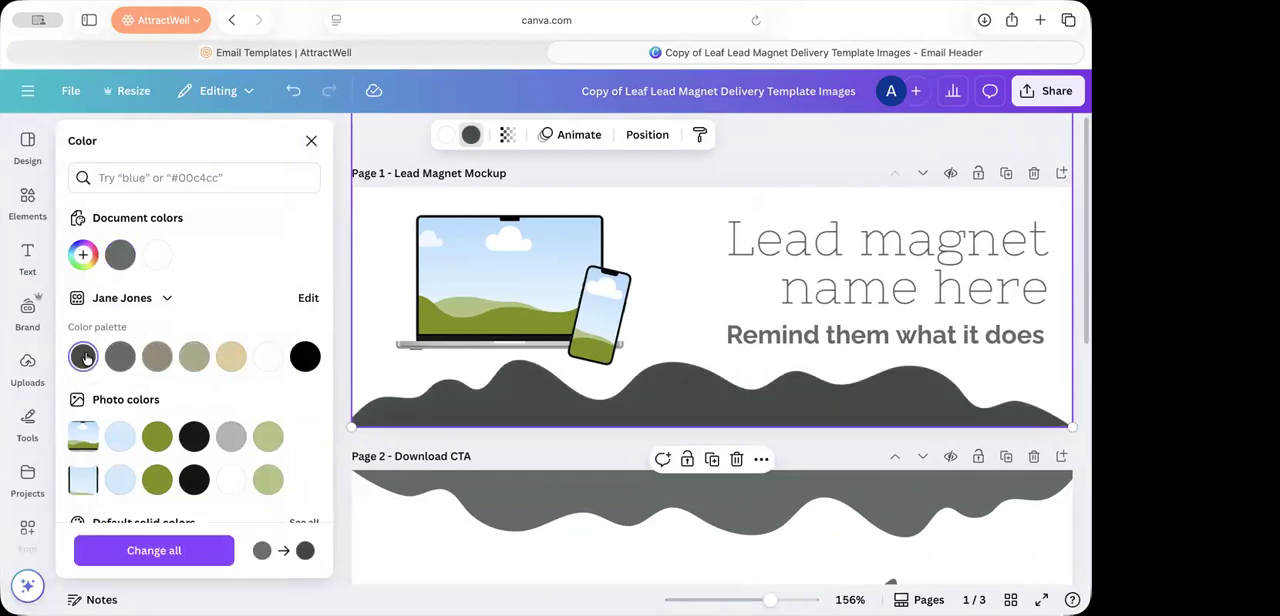
{"action": "left_click", "coordinate": [509, 505]}
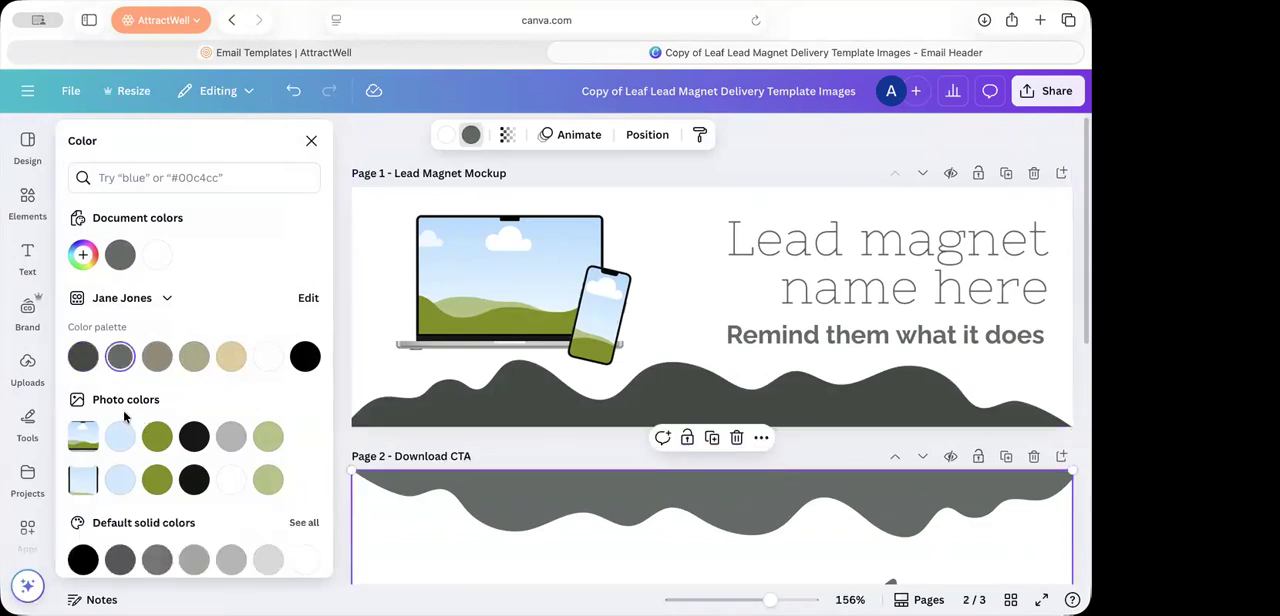
{"action": "left_click", "coordinate": [83, 357]}
{"action": "left_click", "coordinate": [152, 551]}
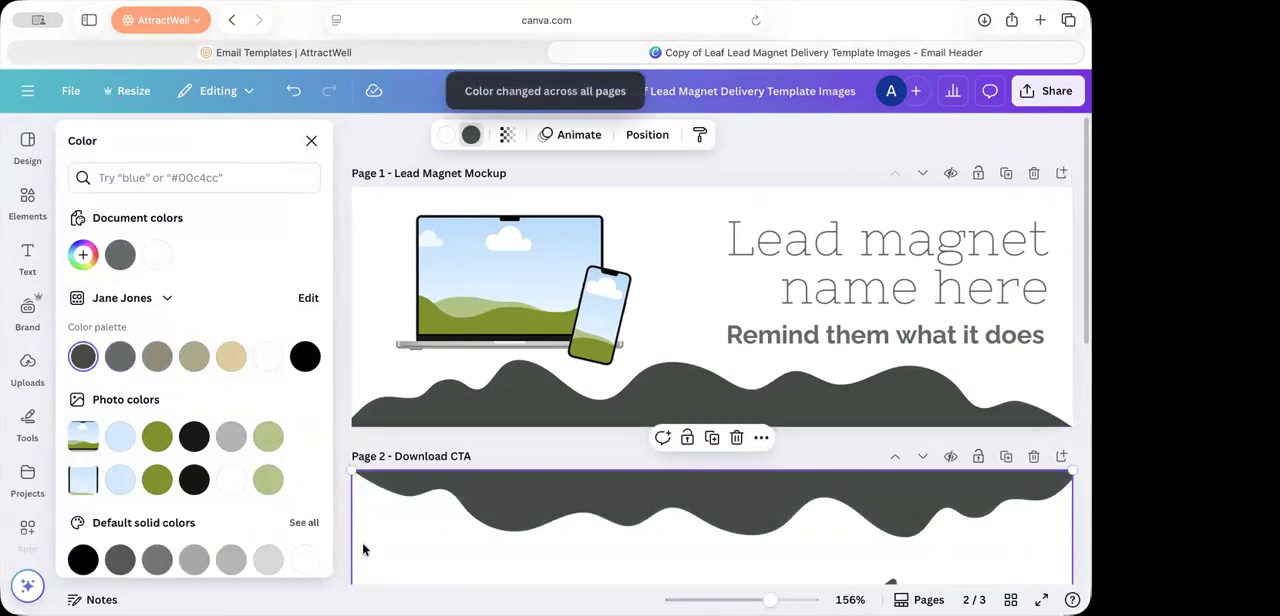
Step: Recolor the lead magnet name and its reminder line to the brand palette's darkest gray, applying the text color across all pages
{"action": "scroll", "coordinate": [464, 518], "scroll_direction": "down", "scroll_amount": 2}
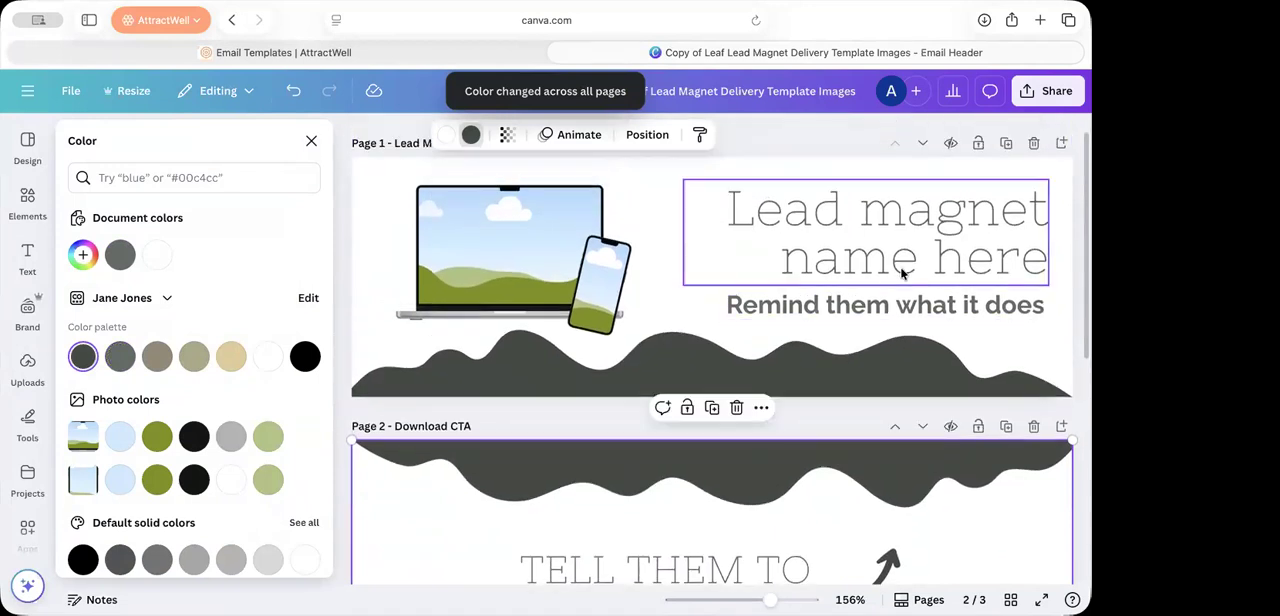
{"action": "left_click", "coordinate": [901, 273]}
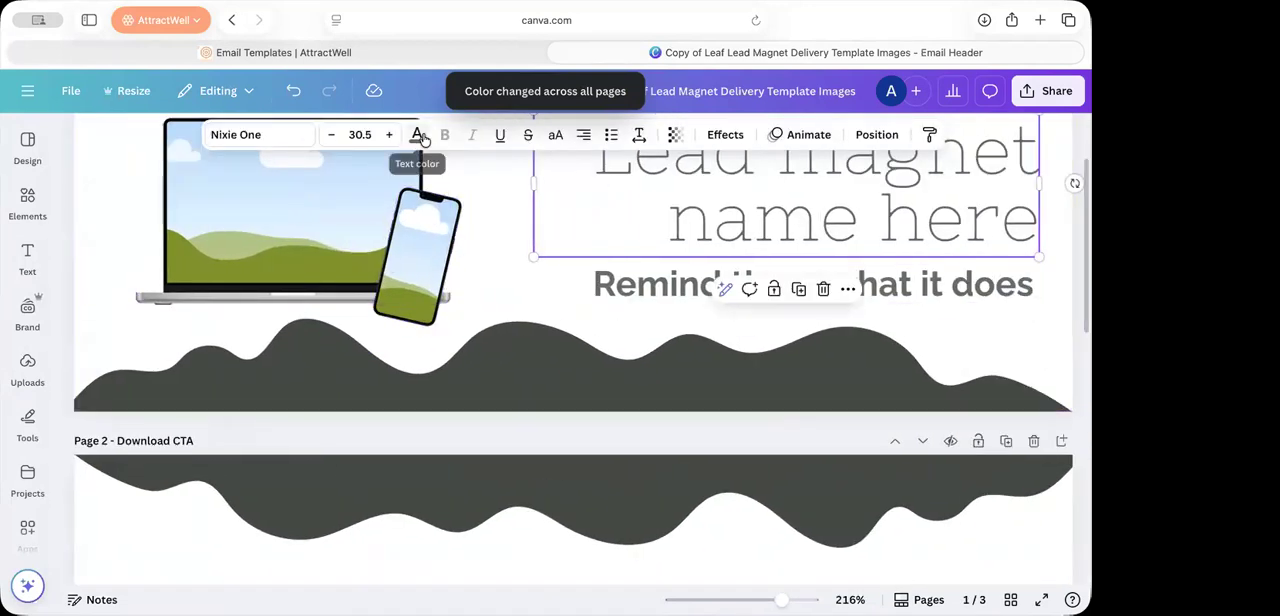
{"action": "left_click", "coordinate": [418, 136]}
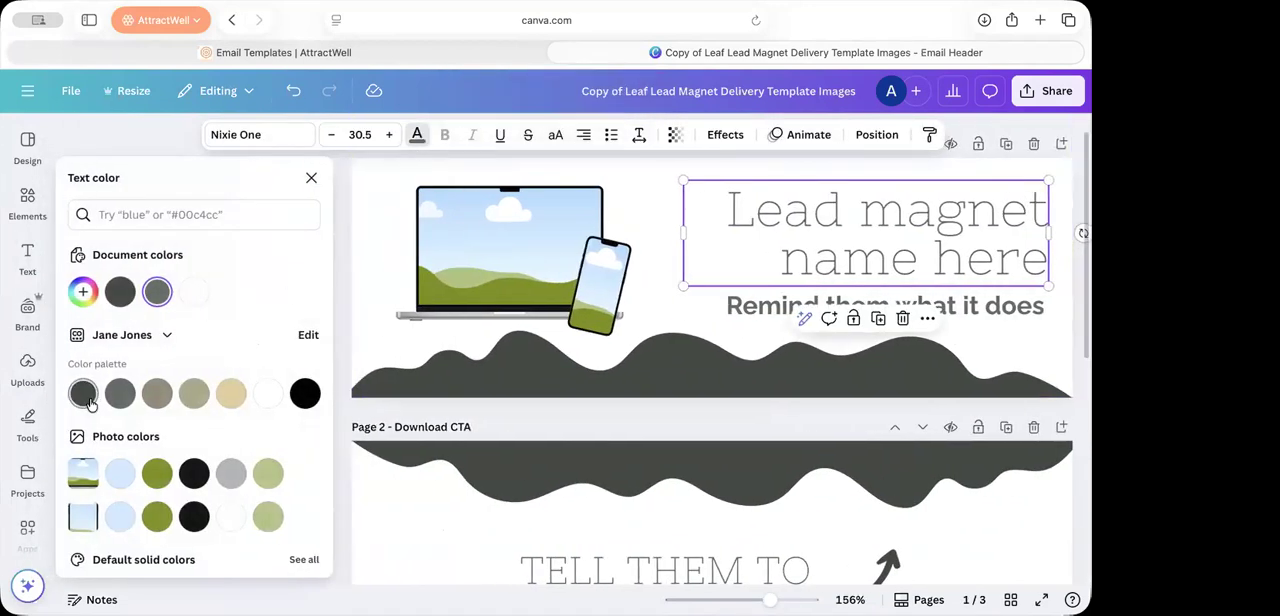
{"action": "left_click", "coordinate": [88, 400]}
{"action": "left_click", "coordinate": [750, 305]}
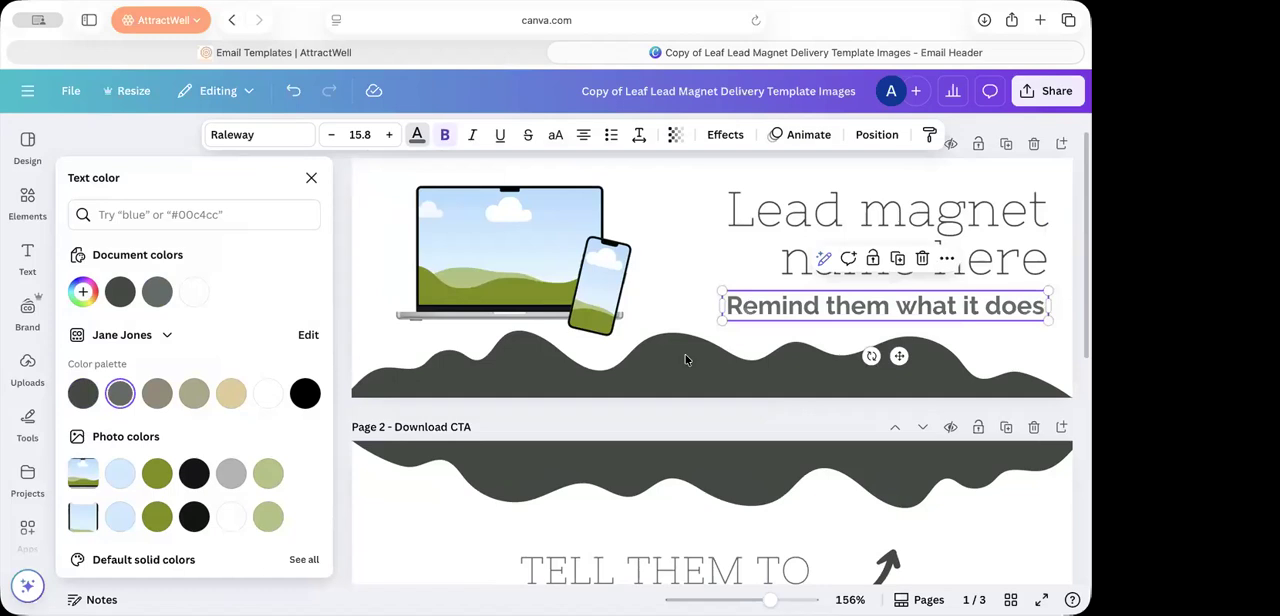
{"action": "left_click", "coordinate": [86, 393]}
{"action": "left_click", "coordinate": [146, 551]}
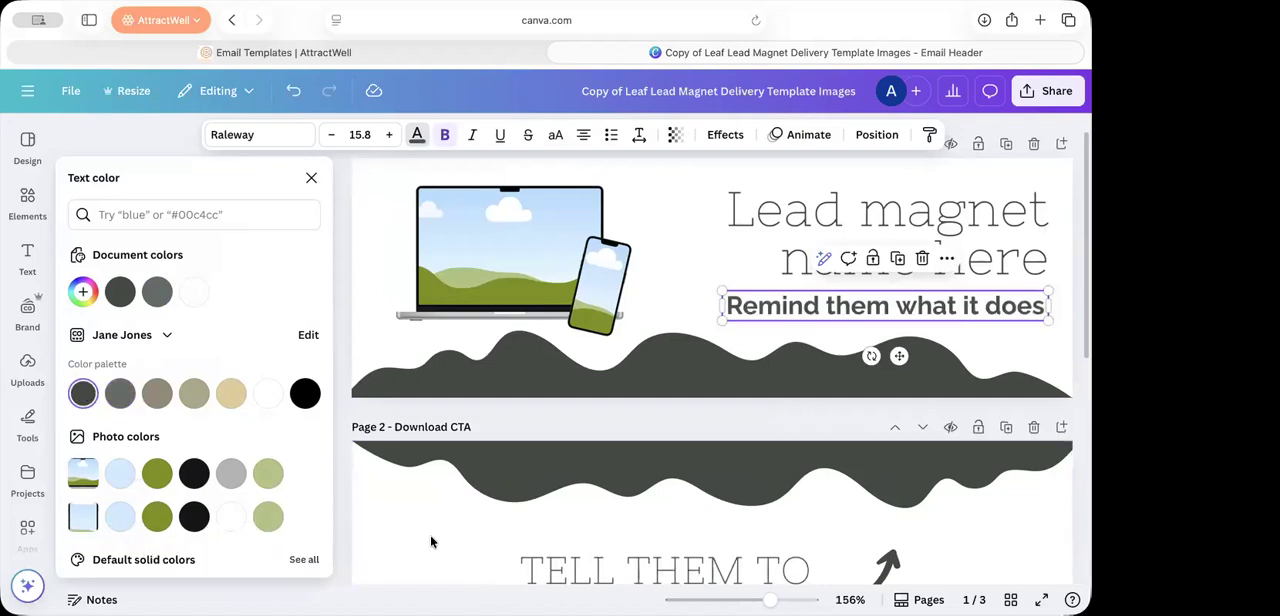
Step: Set the arrow on the Download CTA page to the brand palette's darkest gray
{"action": "scroll", "coordinate": [648, 541], "scroll_direction": "down", "scroll_amount": 2}
{"action": "scroll", "coordinate": [648, 541], "scroll_direction": "down", "scroll_amount": 1}
{"action": "left_click", "coordinate": [869, 423]}
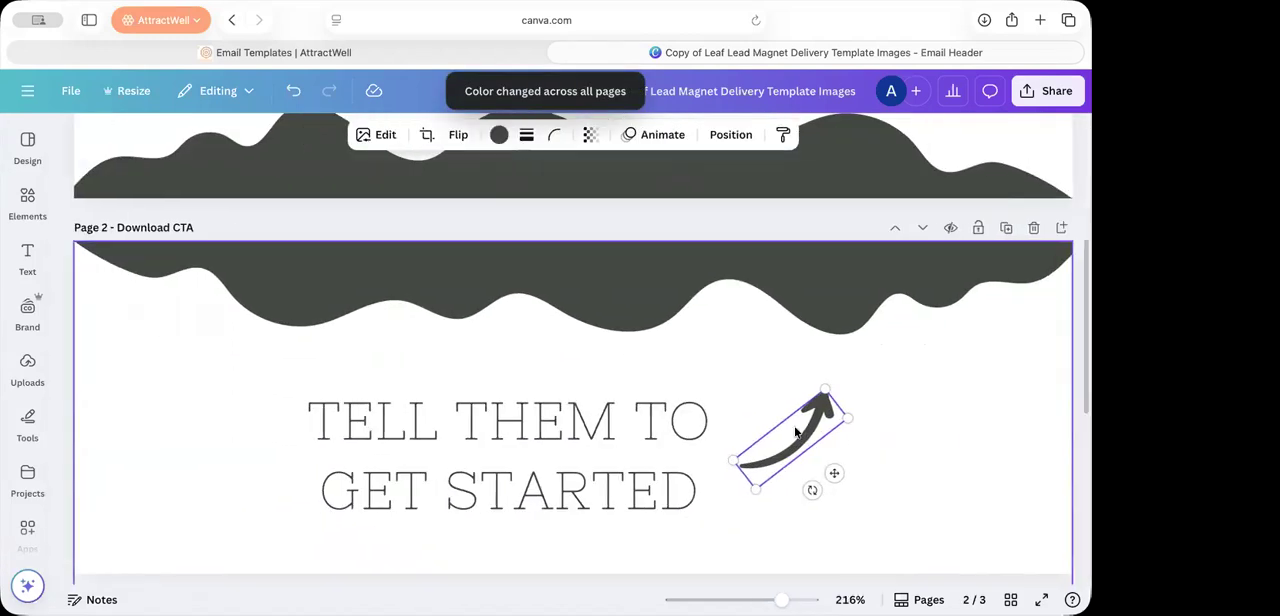
{"action": "left_click", "coordinate": [497, 134]}
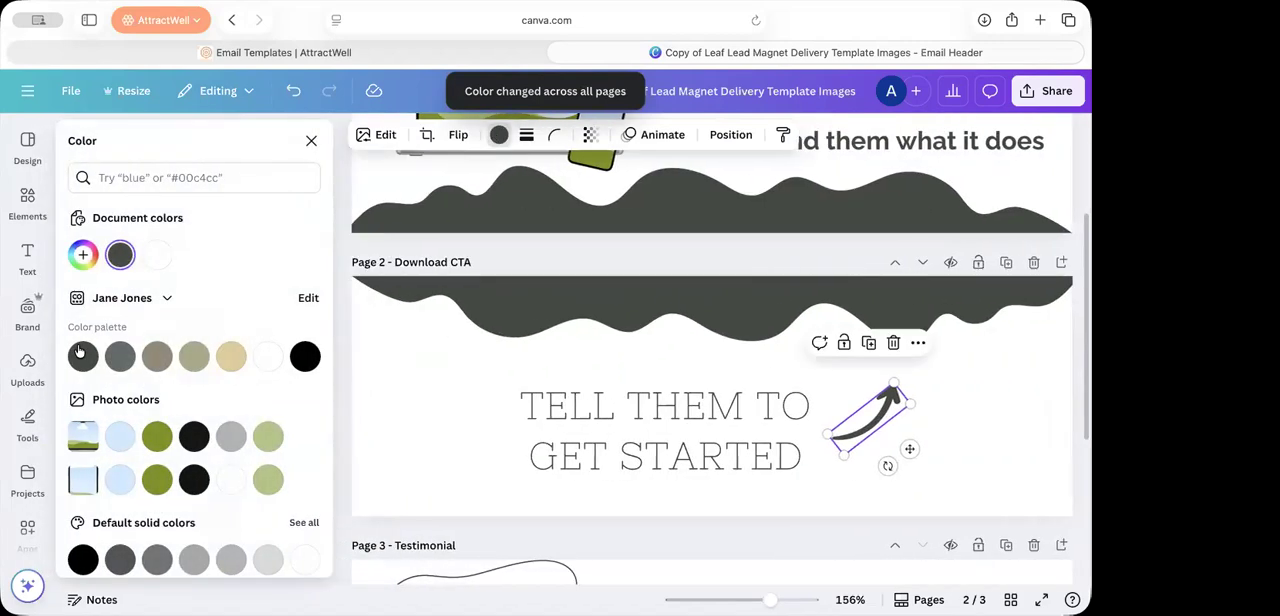
Step: Examine the recolored mockup, download and testimonial pages, and compare them with the lead magnet email template in AttractWell
{"action": "scroll", "coordinate": [697, 512], "scroll_direction": "down", "scroll_amount": 3}
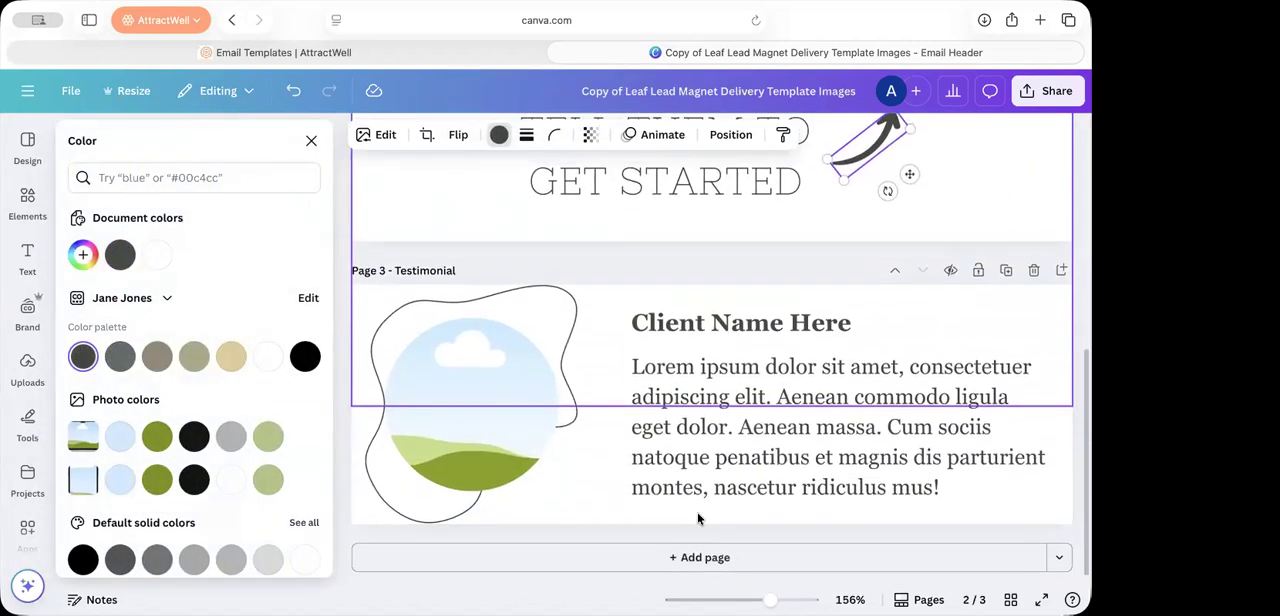
{"action": "scroll", "coordinate": [808, 482], "scroll_direction": "up", "scroll_amount": 5}
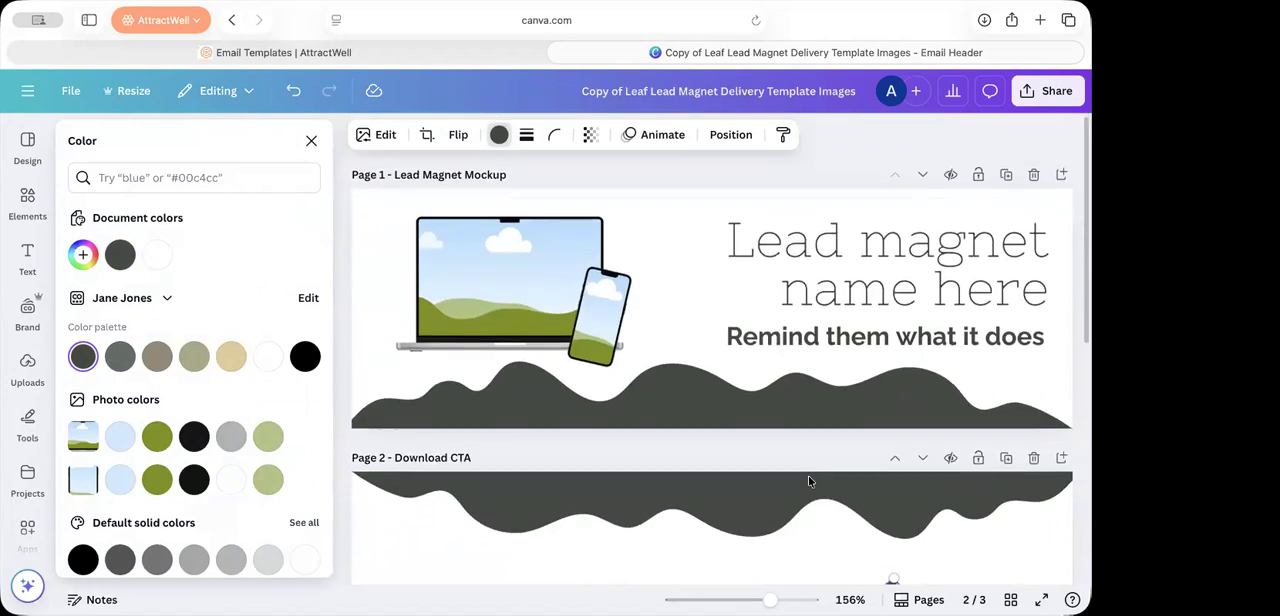
{"action": "scroll", "coordinate": [808, 481], "scroll_direction": "down", "scroll_amount": 1}
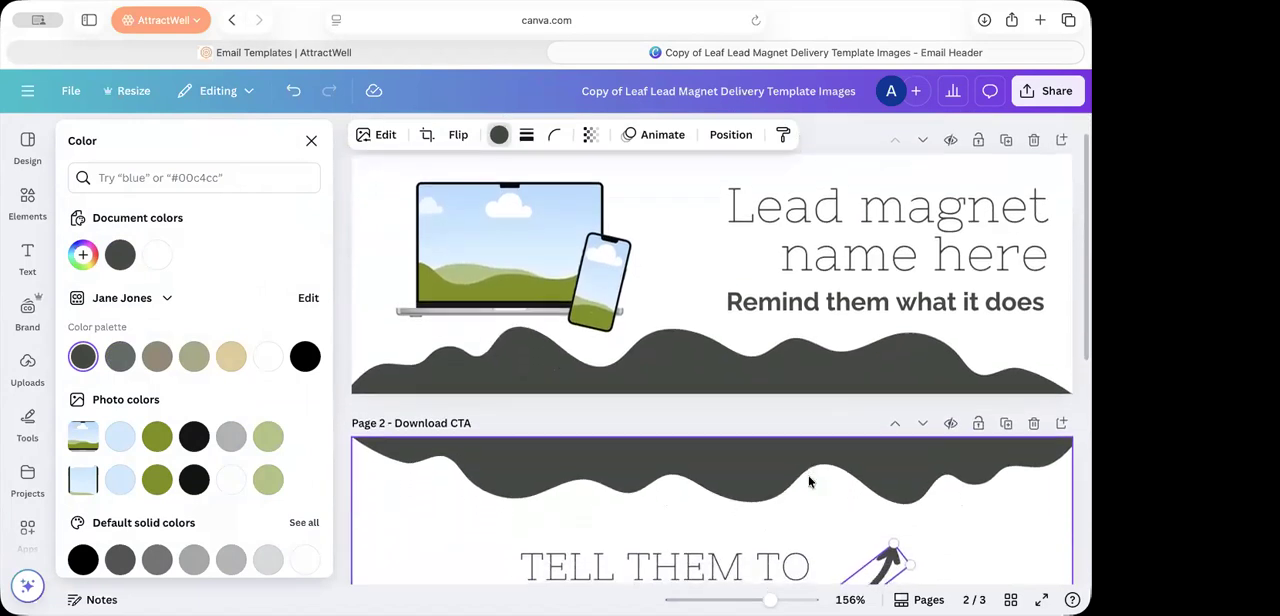
{"action": "scroll", "coordinate": [809, 482], "scroll_direction": "down", "scroll_amount": 1}
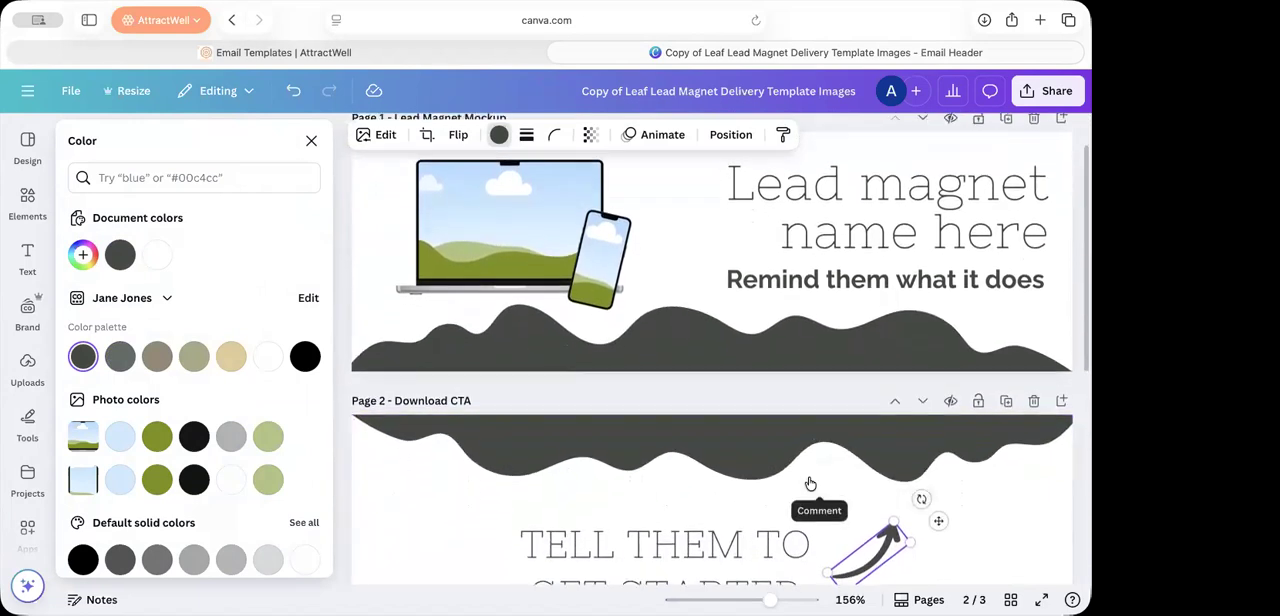
{"action": "scroll", "coordinate": [1030, 270], "scroll_direction": "up", "scroll_amount": 2}
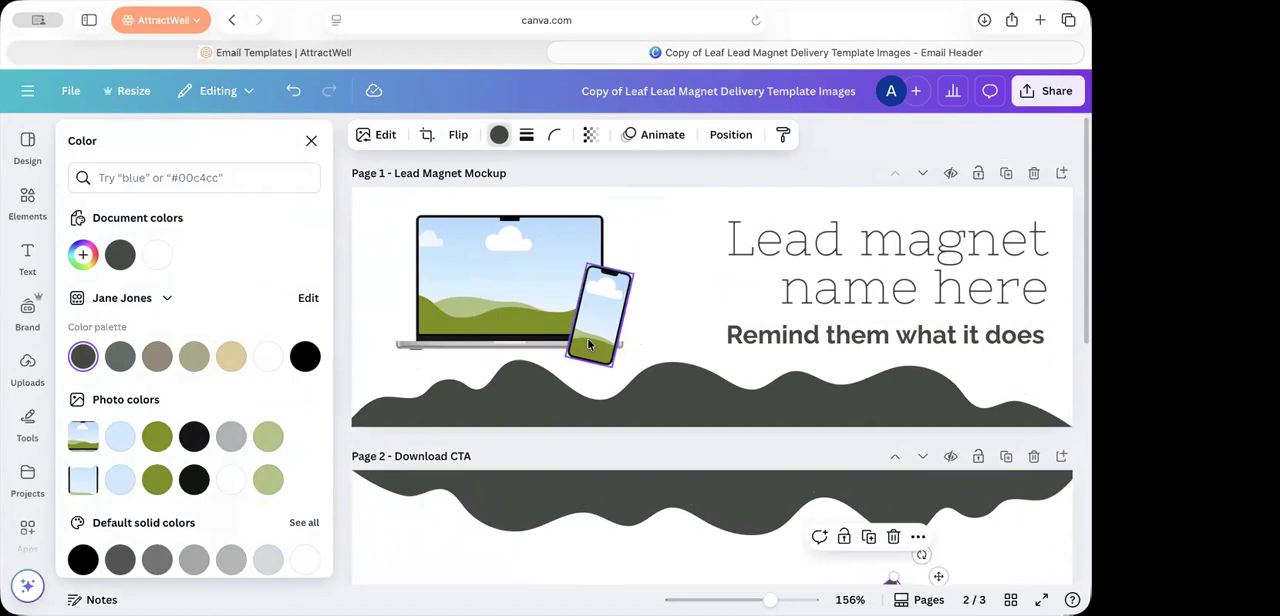
{"action": "scroll", "coordinate": [578, 332], "scroll_direction": "down", "scroll_amount": 1}
{"action": "scroll", "coordinate": [577, 336], "scroll_direction": "down", "scroll_amount": 2}
{"action": "scroll", "coordinate": [577, 331], "scroll_direction": "up", "scroll_amount": 2}
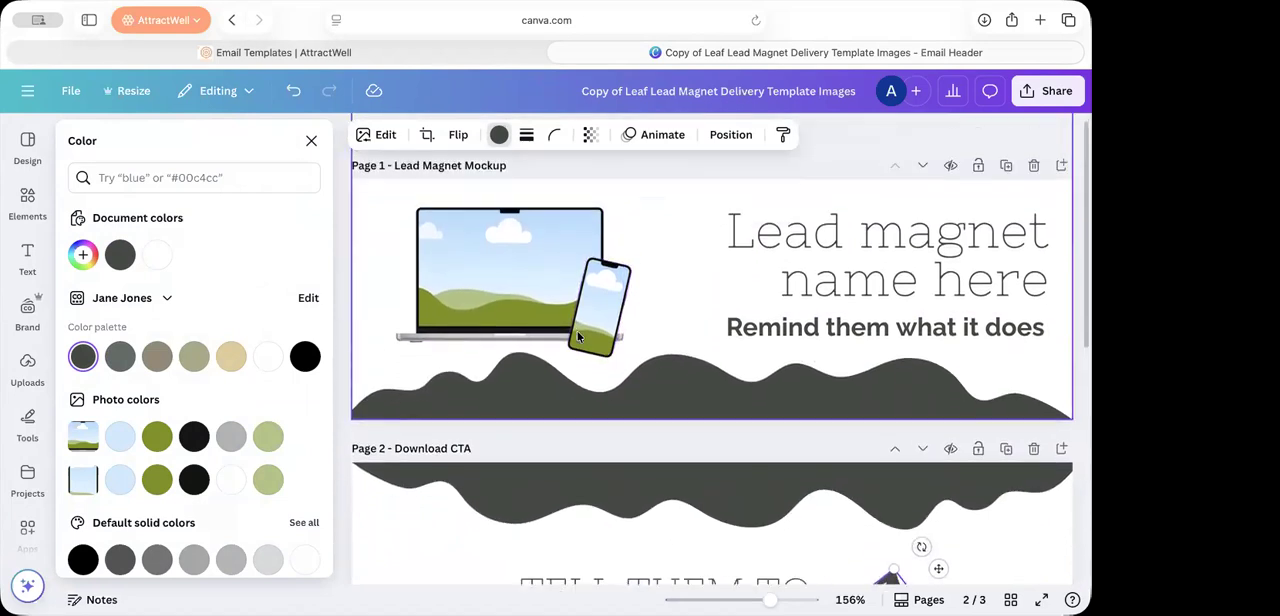
{"action": "left_click", "coordinate": [373, 54]}
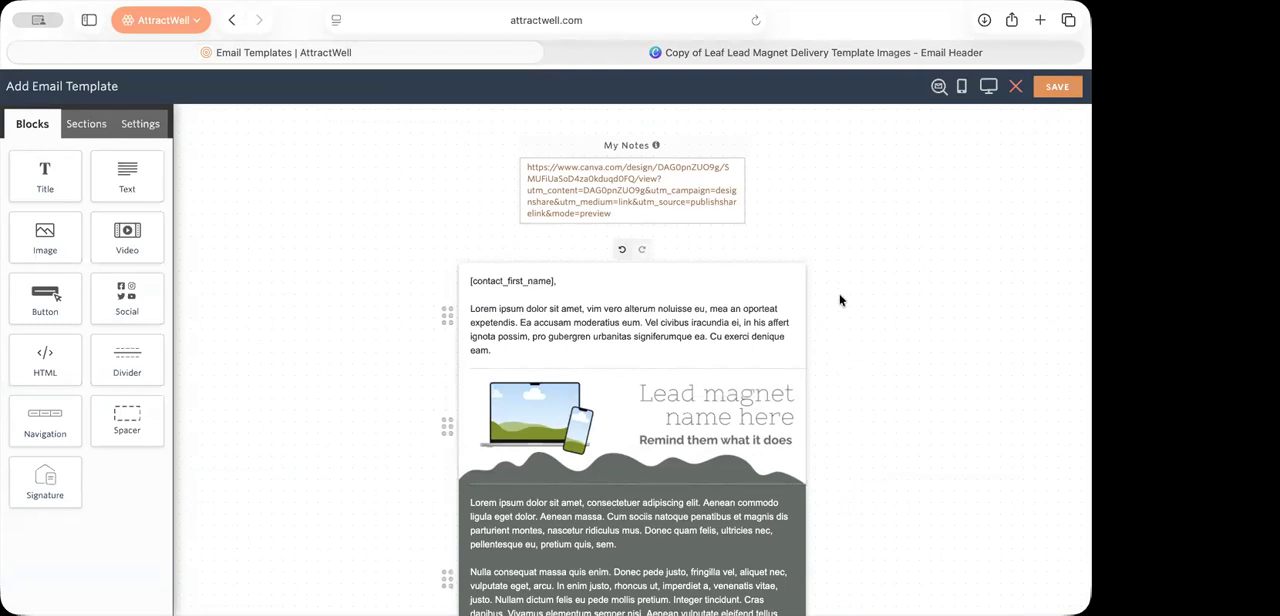
{"action": "left_click", "coordinate": [817, 54]}
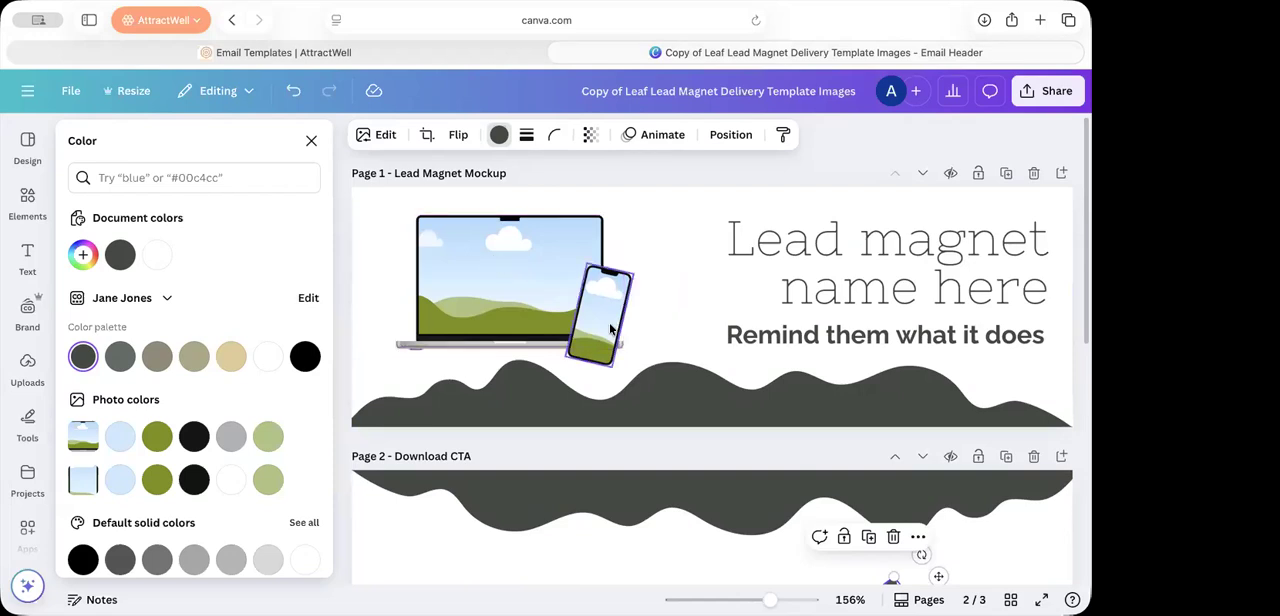
Step: Open the Canva home page in a new tab, checking the phone mockup in the lead magnet design
{"action": "key", "text": "super+t"}
{"action": "left_click", "coordinate": [510, 345]}
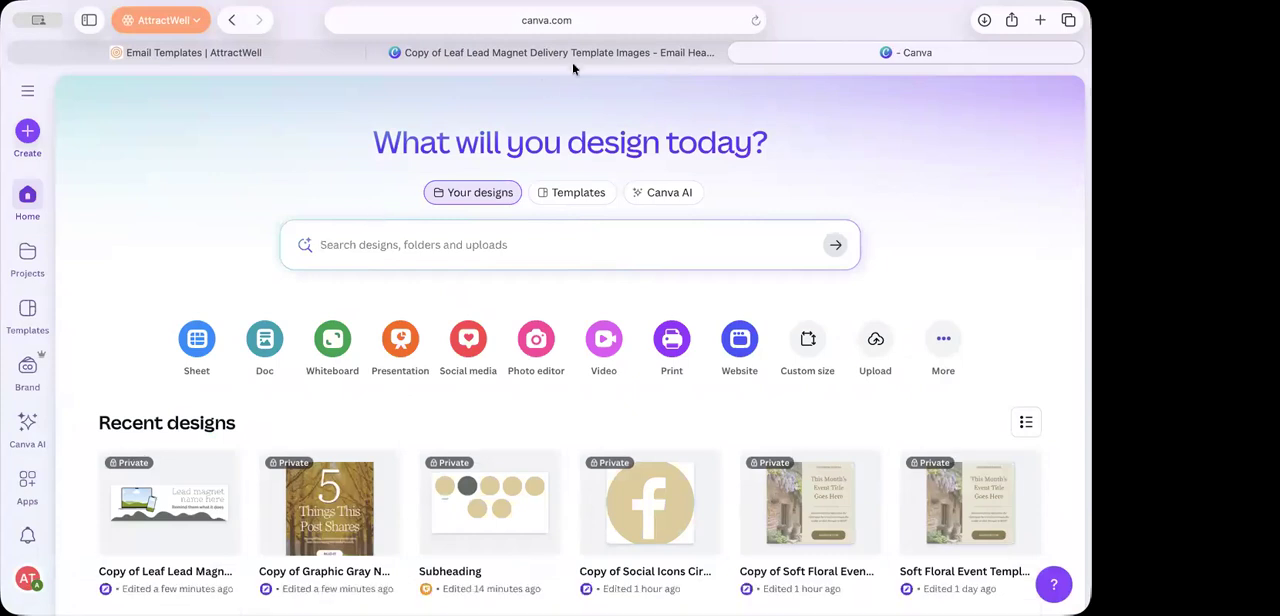
{"action": "left_click", "coordinate": [572, 56]}
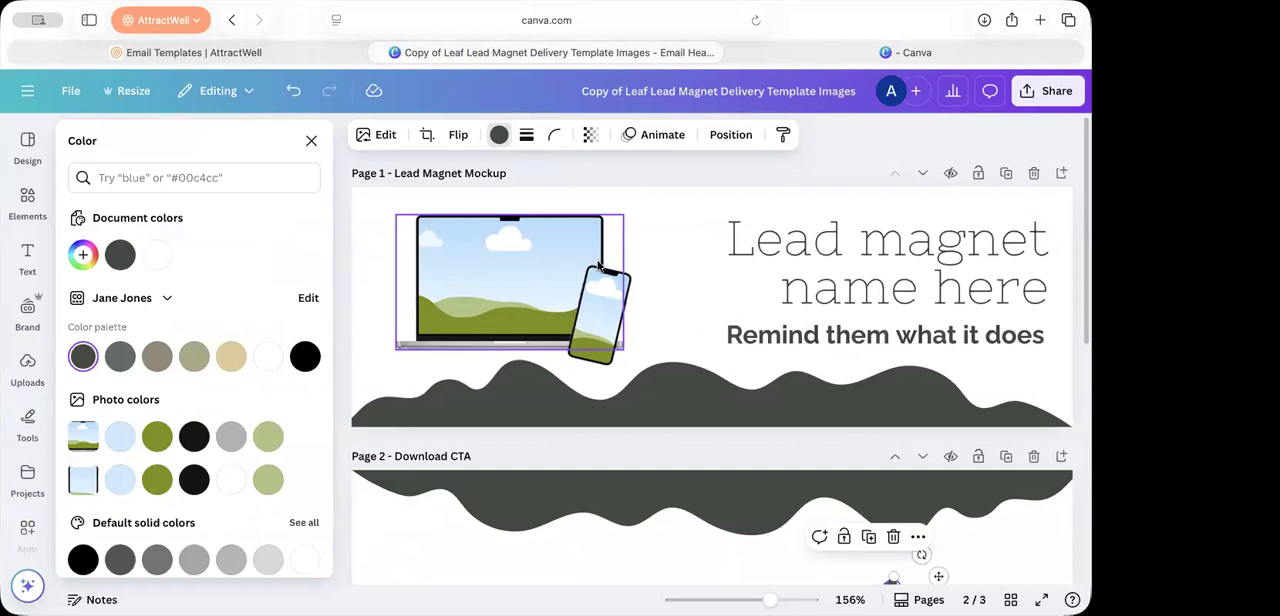
{"action": "left_click", "coordinate": [614, 333]}
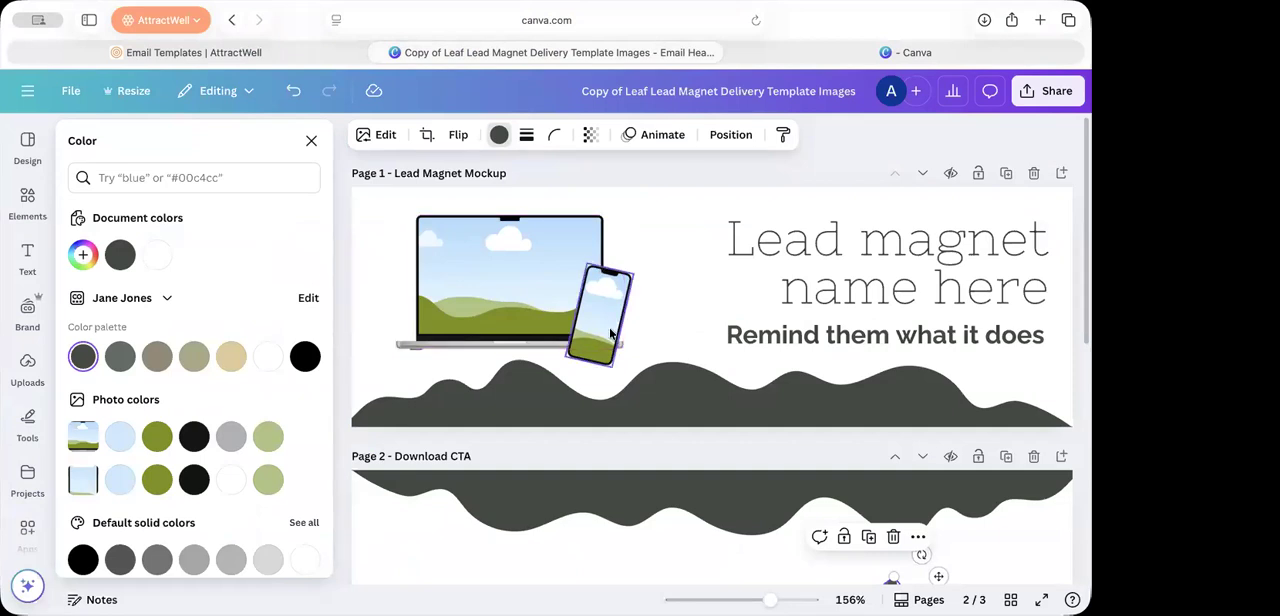
{"action": "left_click", "coordinate": [939, 53]}
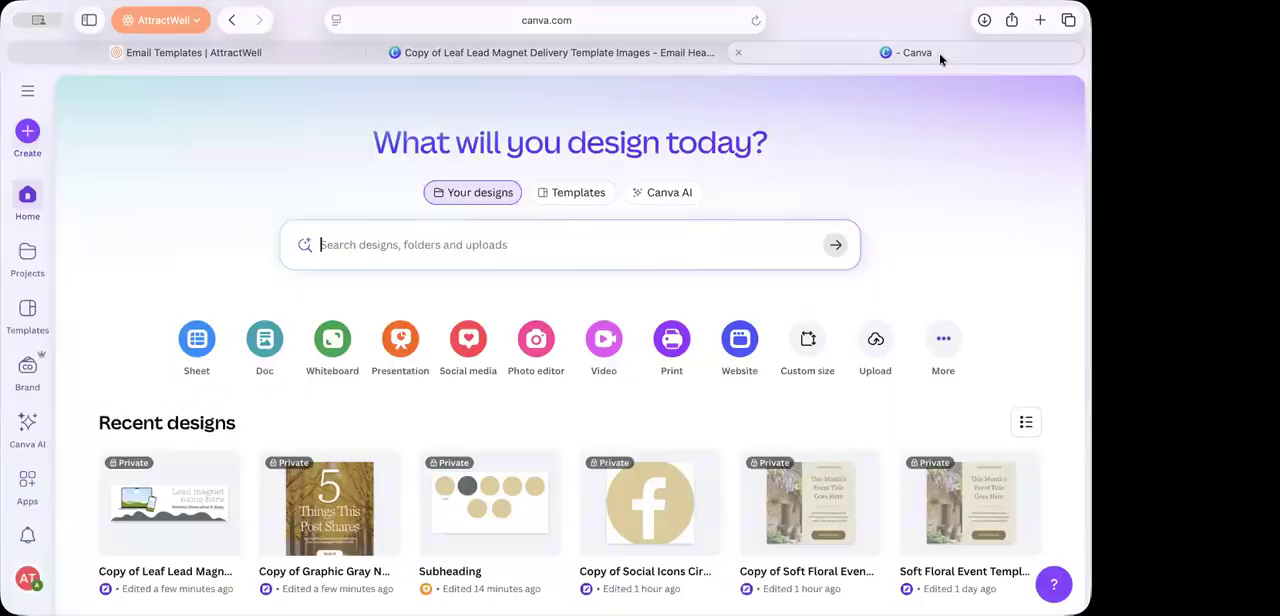
{"action": "type", "text": "wallpaper"}
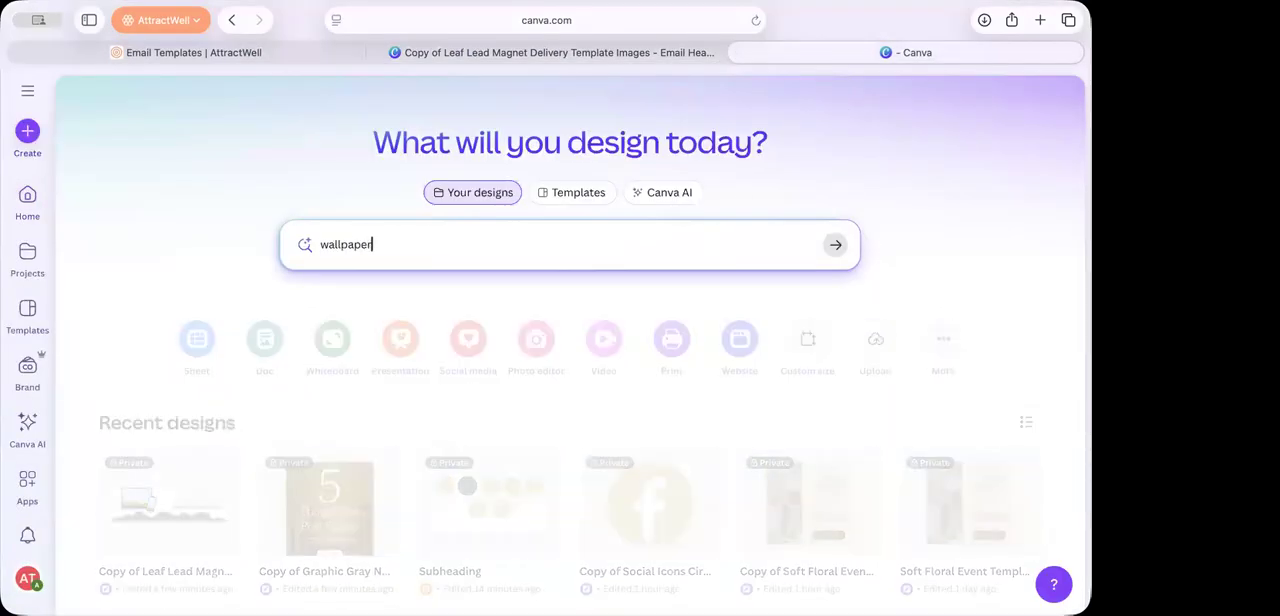
{"action": "key", "text": "Return"}
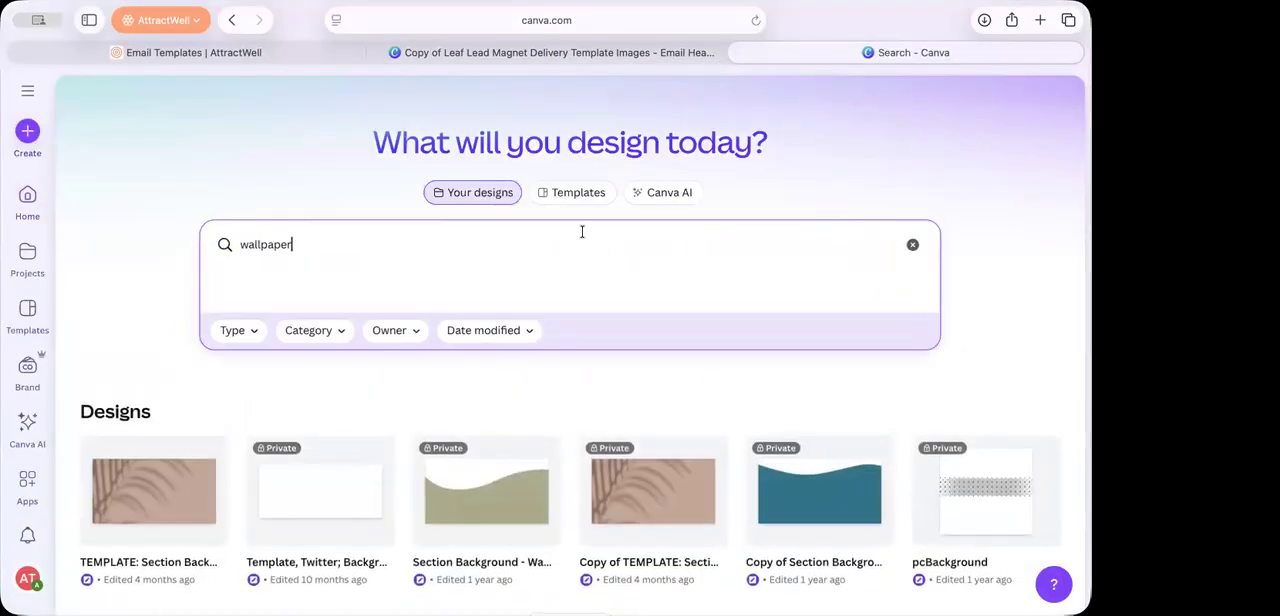
{"action": "left_click", "coordinate": [575, 195]}
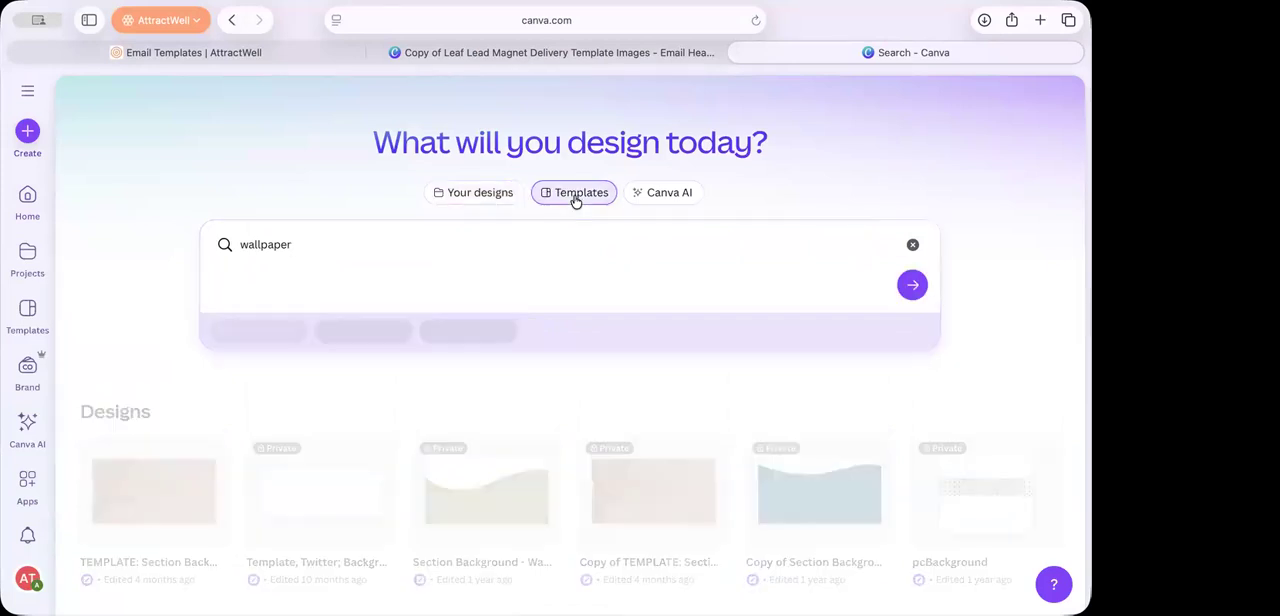
{"action": "left_click", "coordinate": [916, 244]}
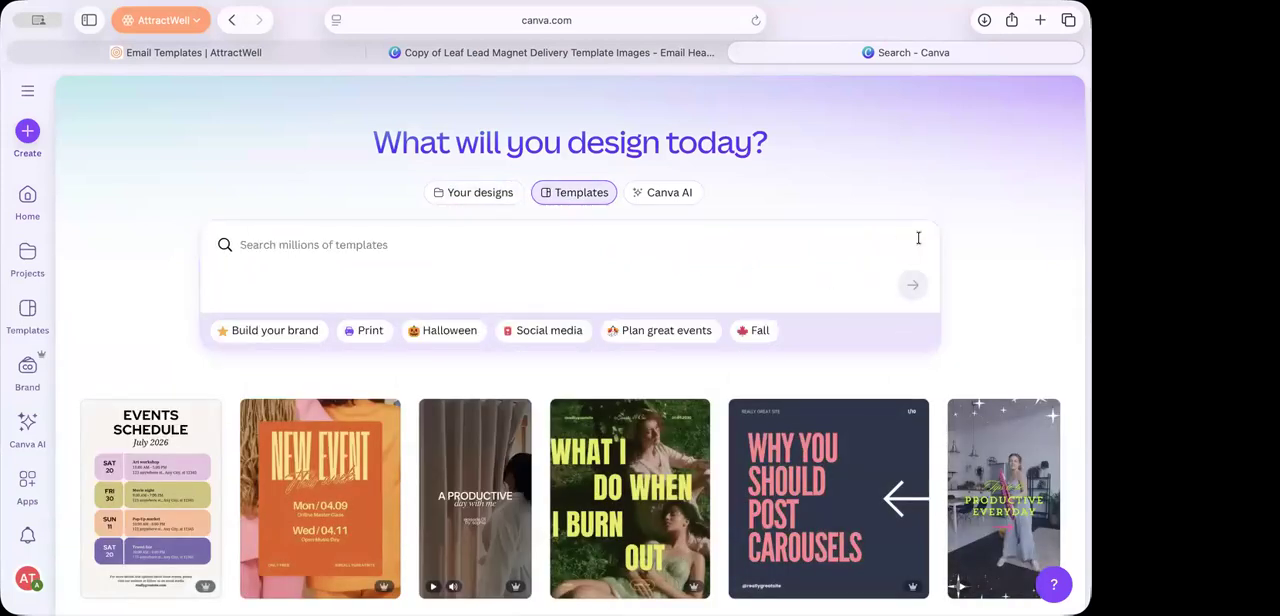
Step: Create a new Desktop Wallpaper design at 1920 × 1080 px, searching the design types for wallpaper
{"action": "left_click", "coordinate": [28, 133]}
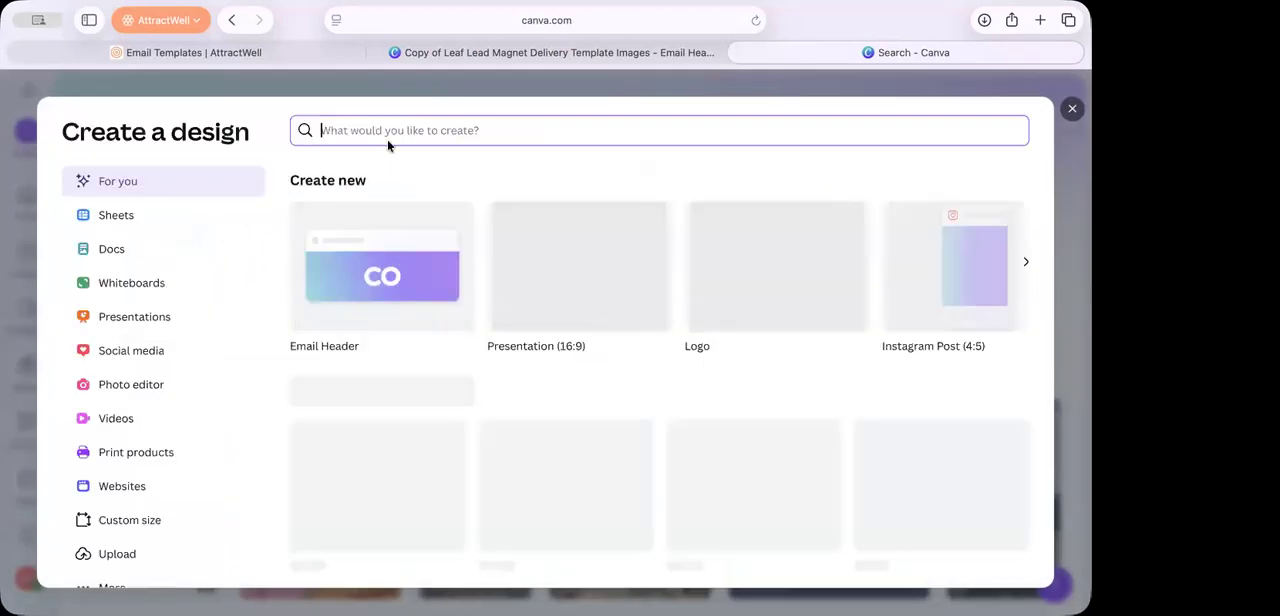
{"action": "type", "text": "wallpaper"}
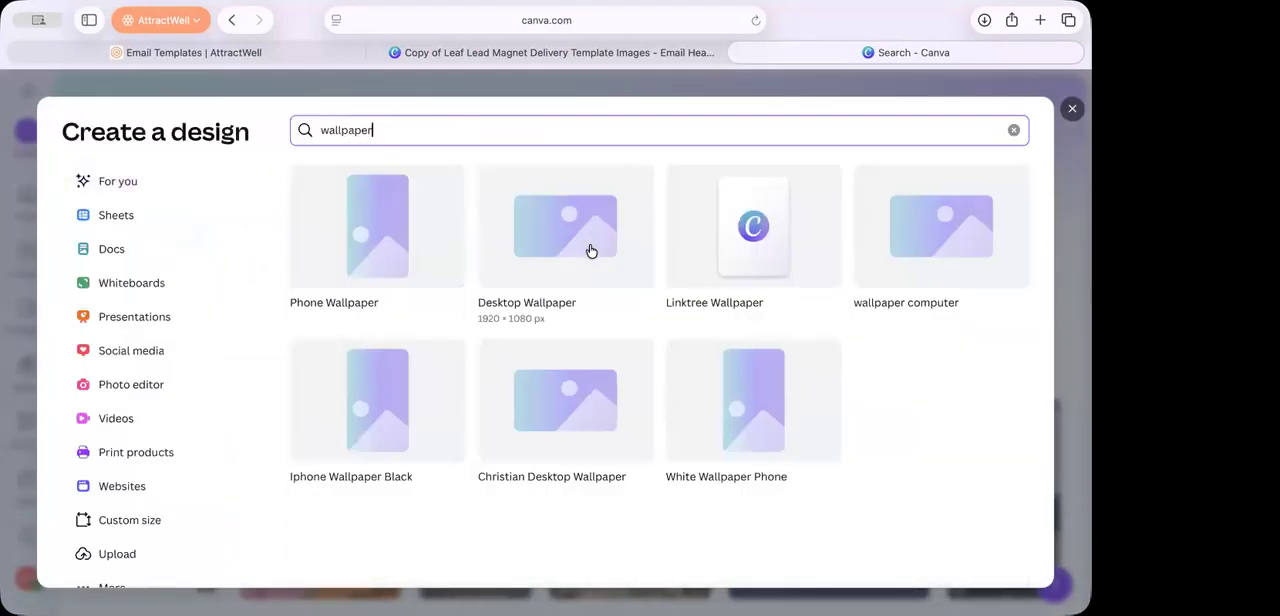
{"action": "left_click", "coordinate": [591, 251]}
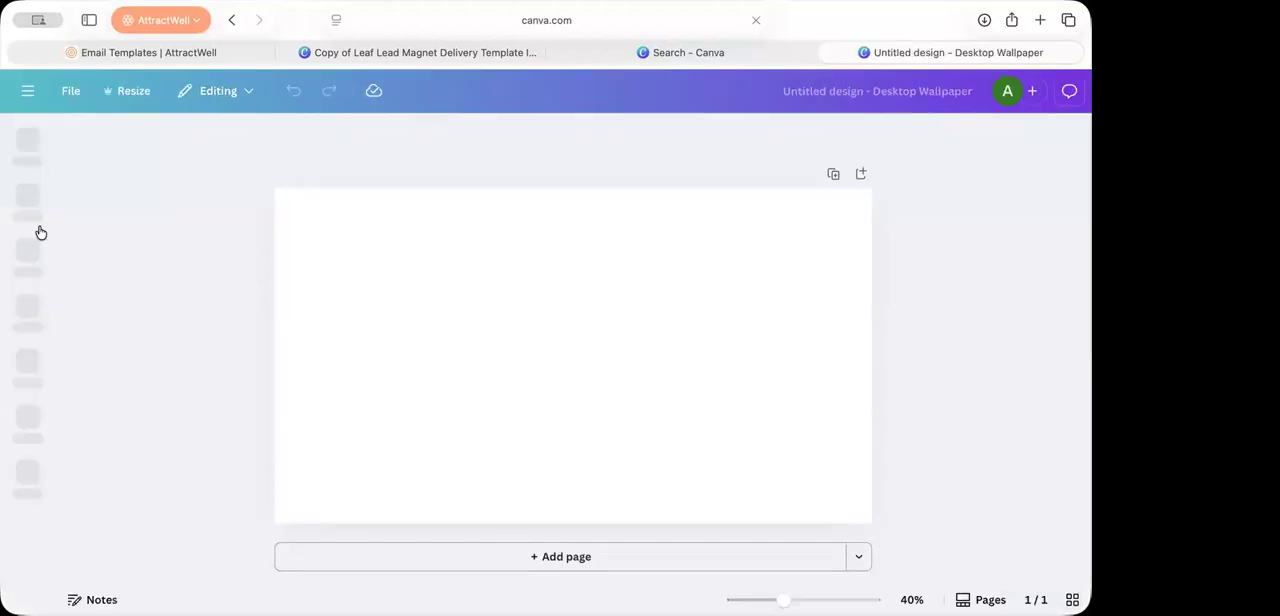
Step: Search the templates for "online course" and apply the Illustrated Online Marketing template to the blank page
{"action": "left_click", "coordinate": [110, 148]}
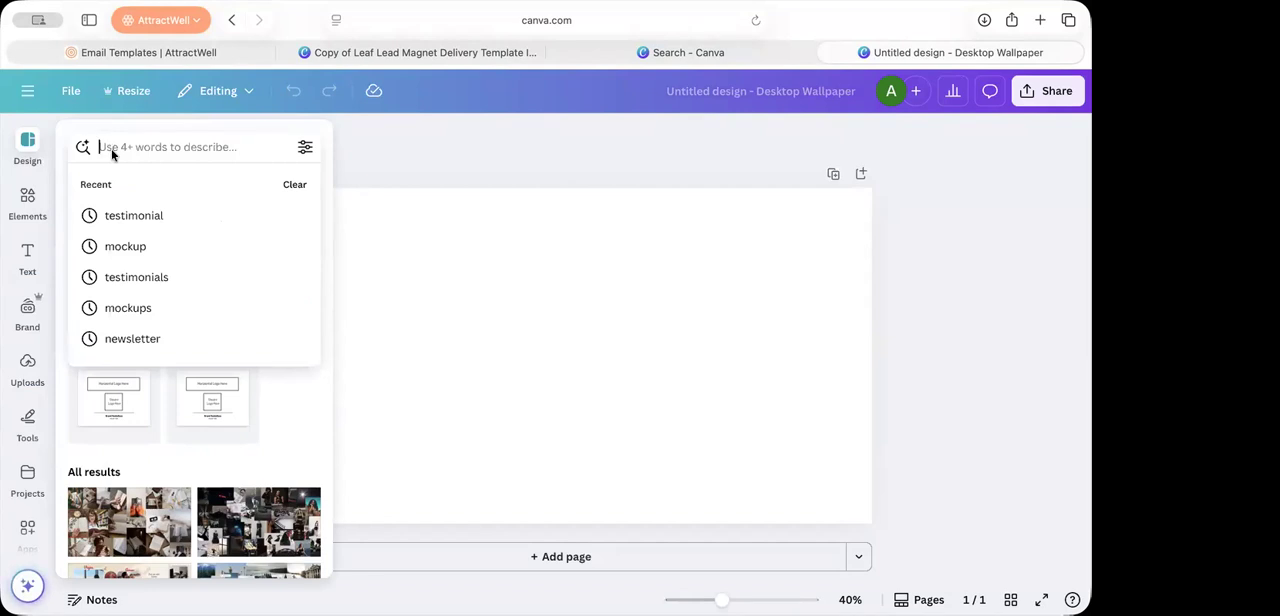
{"action": "type", "text": "online course"}
{"action": "key", "text": "Return"}
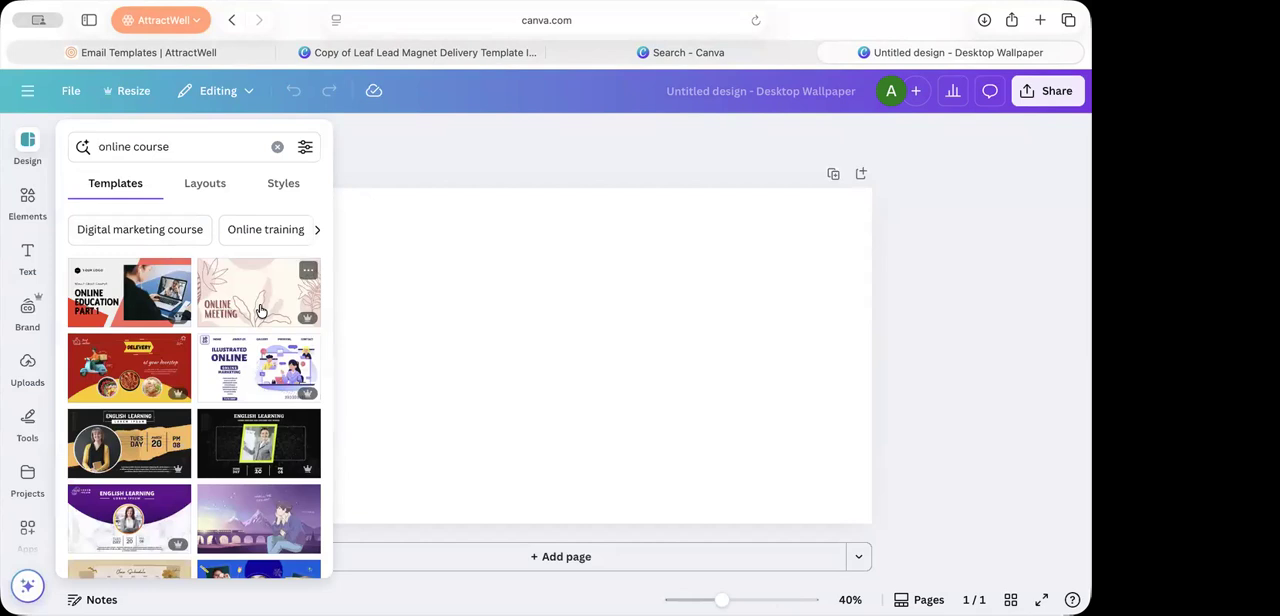
{"action": "left_click", "coordinate": [255, 392]}
{"action": "left_click", "coordinate": [999, 222]}
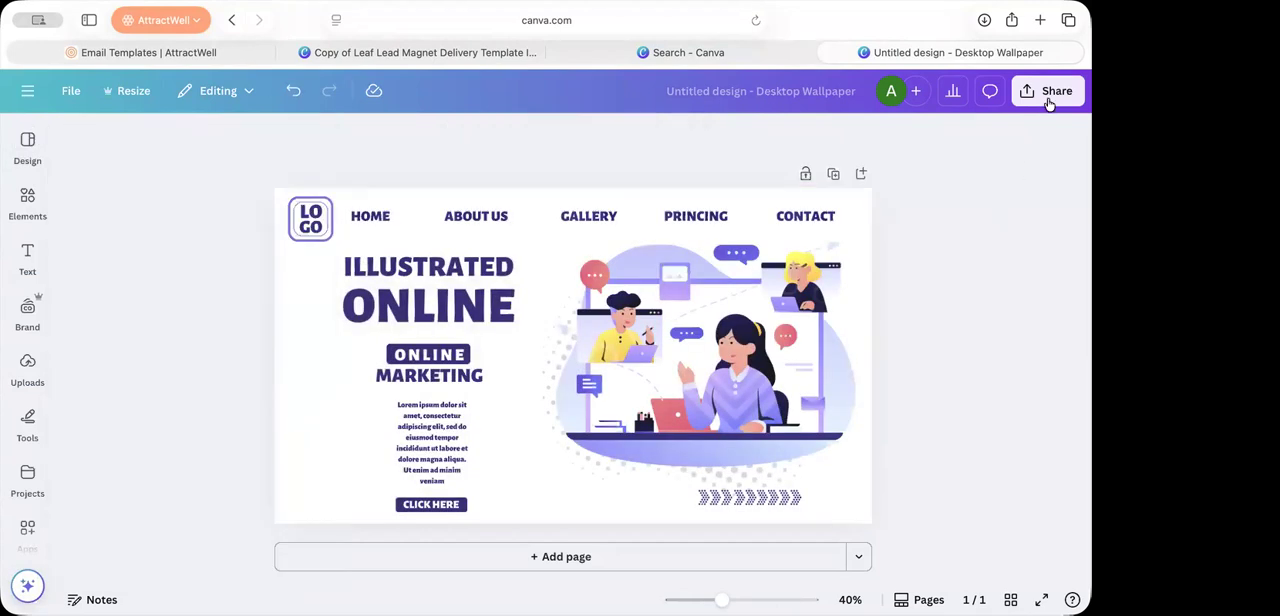
Step: Download the desktop wallpaper design as a PNG at size 1
{"action": "left_click", "coordinate": [1050, 93]}
{"action": "left_click", "coordinate": [809, 426]}
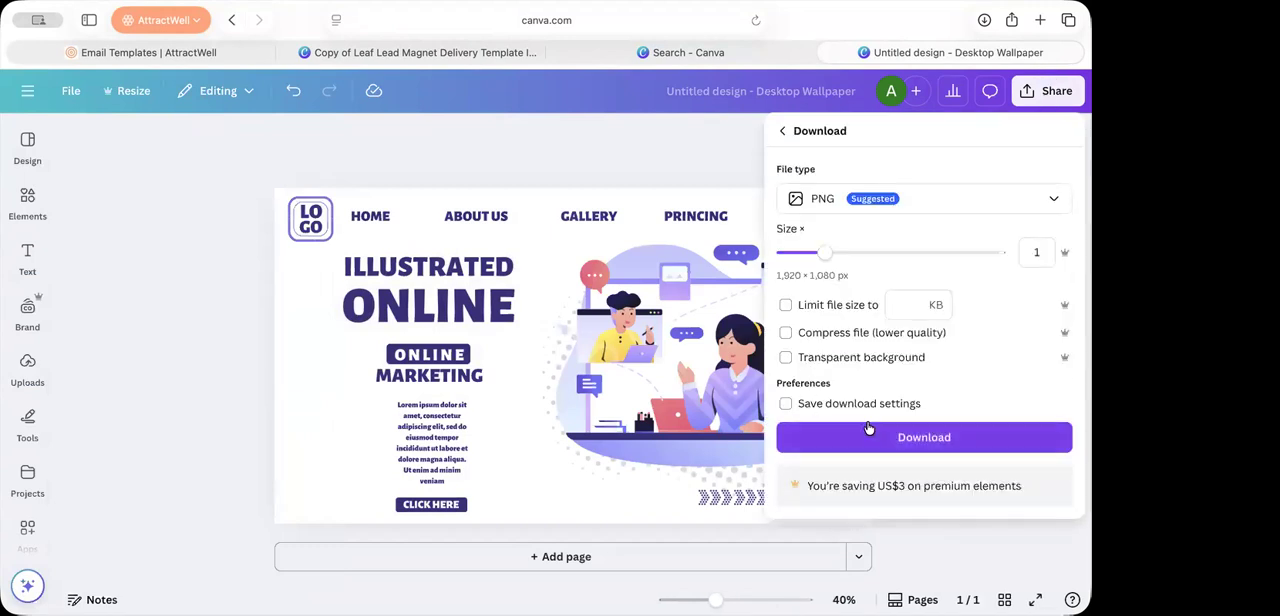
{"action": "left_click", "coordinate": [868, 436]}
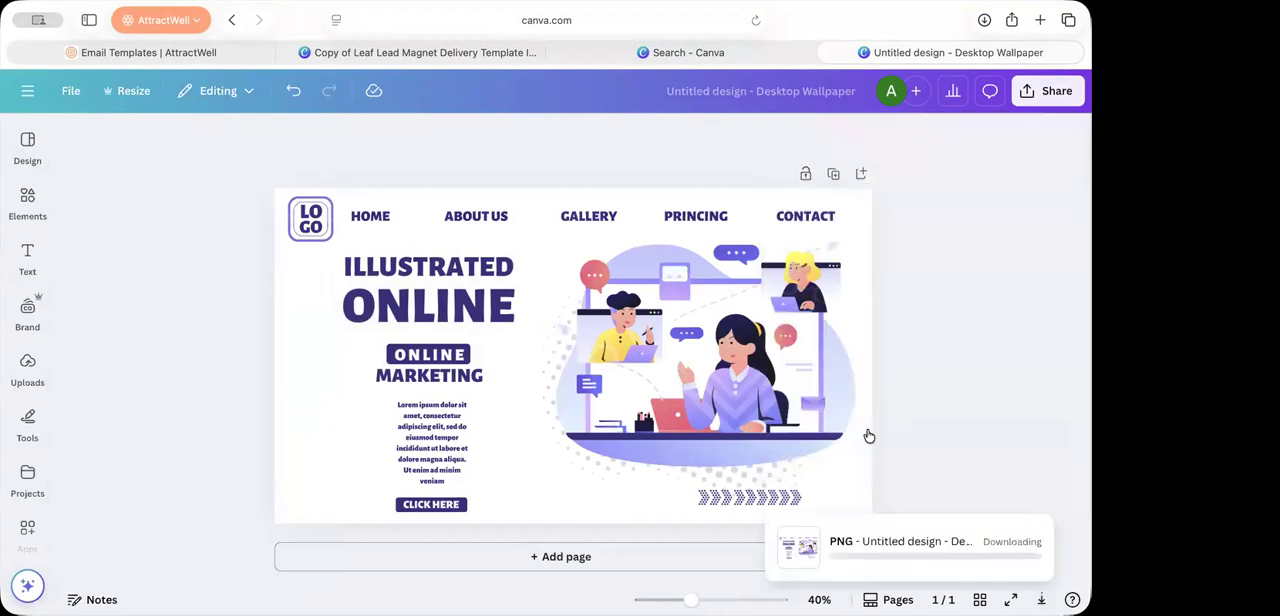
Step: Return to the lead magnet images design, add the downloaded desktop wallpaper PNG to page 1, and place it in the laptop mockup's screen
{"action": "left_click", "coordinate": [683, 58]}
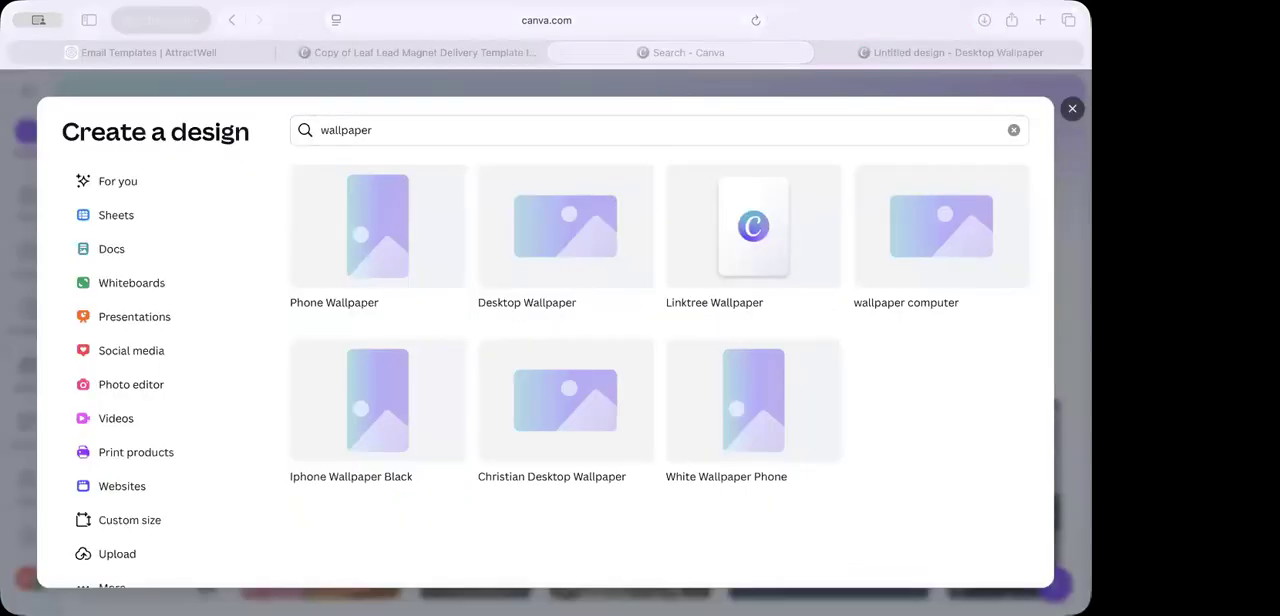
{"action": "left_click", "coordinate": [476, 51]}
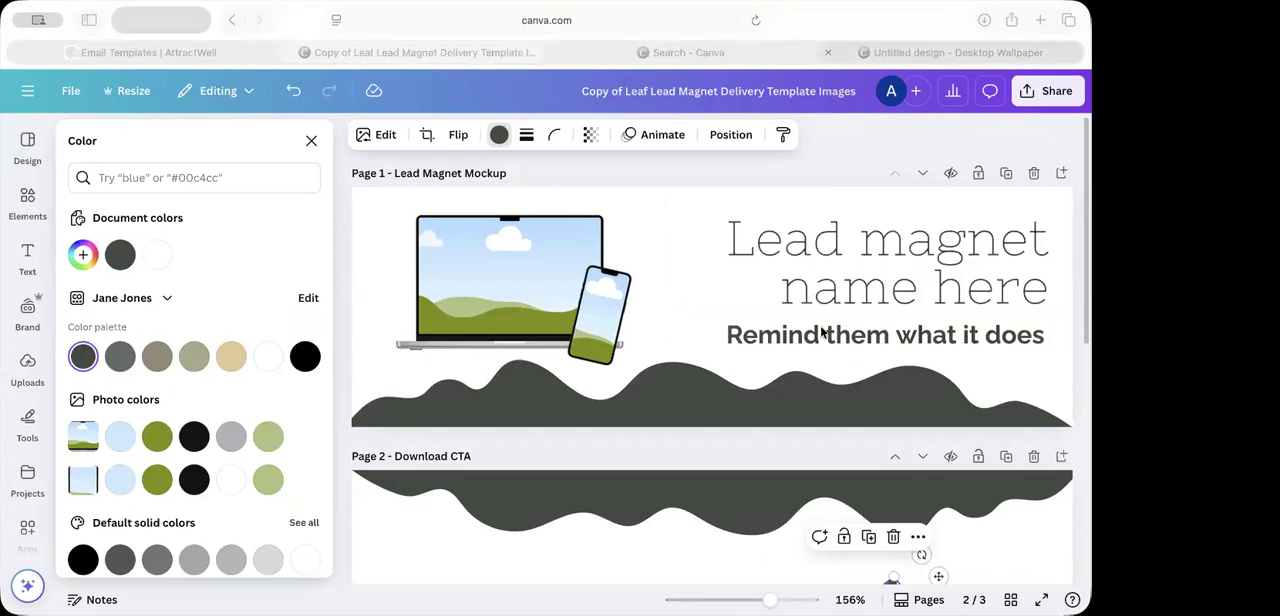
{"action": "left_click_drag", "start_coordinate": [935, 390], "coordinate": [677, 262]}
{"action": "scroll", "coordinate": [677, 262], "scroll_direction": "up", "scroll_amount": 3}
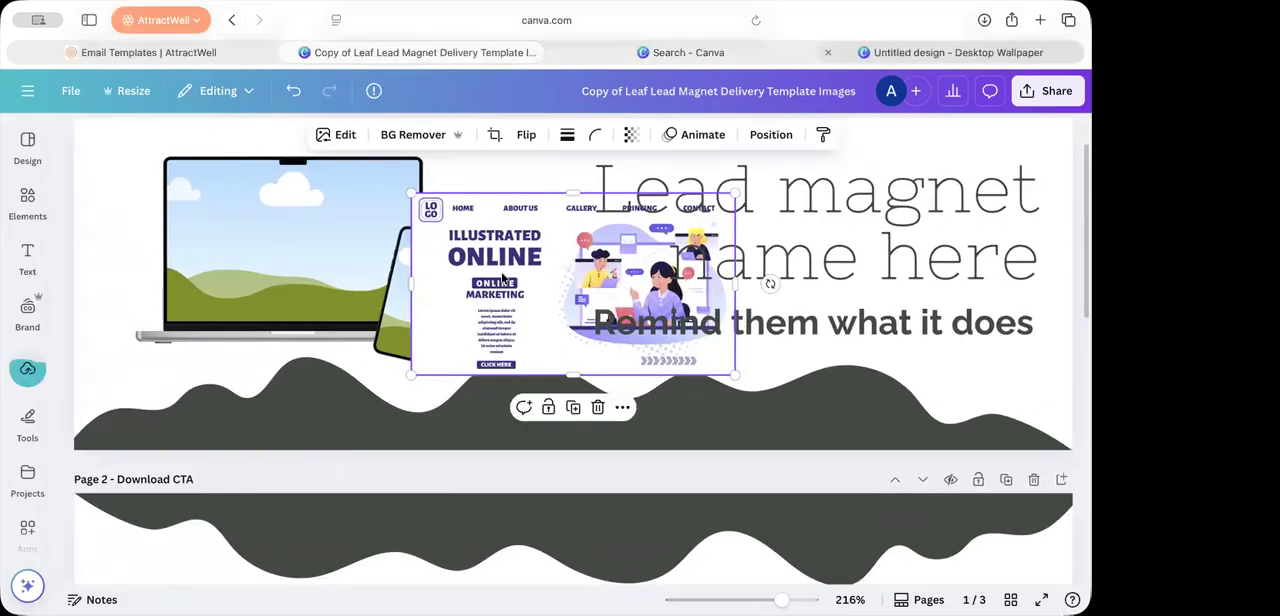
{"action": "left_click_drag", "start_coordinate": [542, 340], "coordinate": [293, 279]}
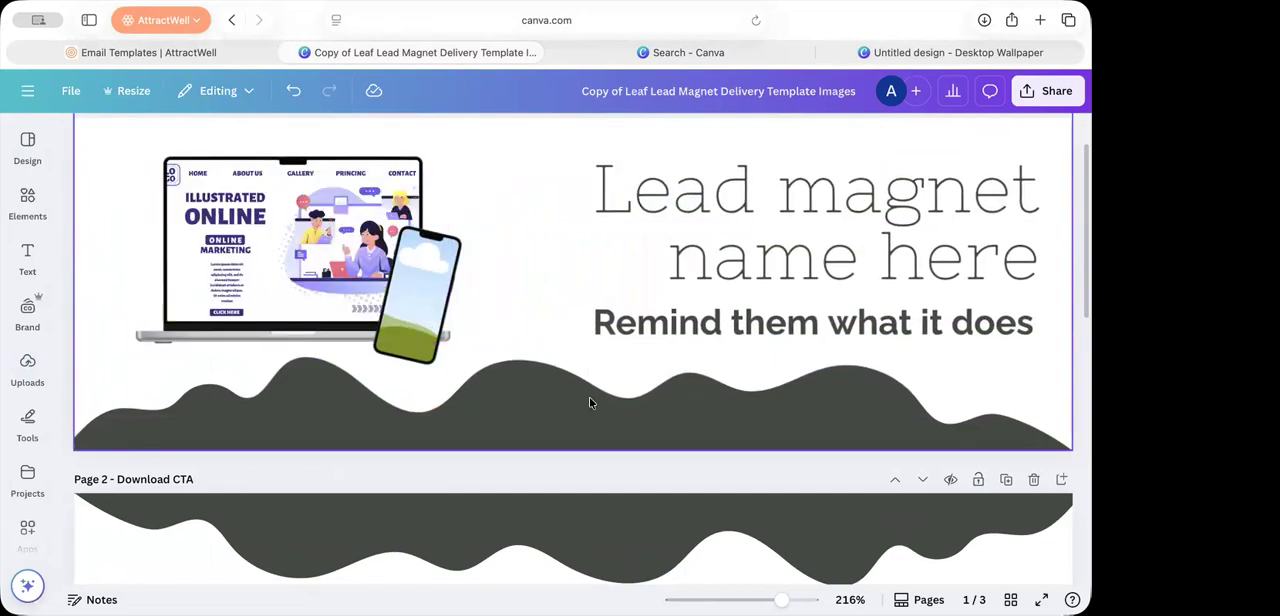
Step: Resize the desktop wallpaper design itself to the Phone Wallpaper format, 1080 × 1920 px
{"action": "left_click", "coordinate": [922, 51]}
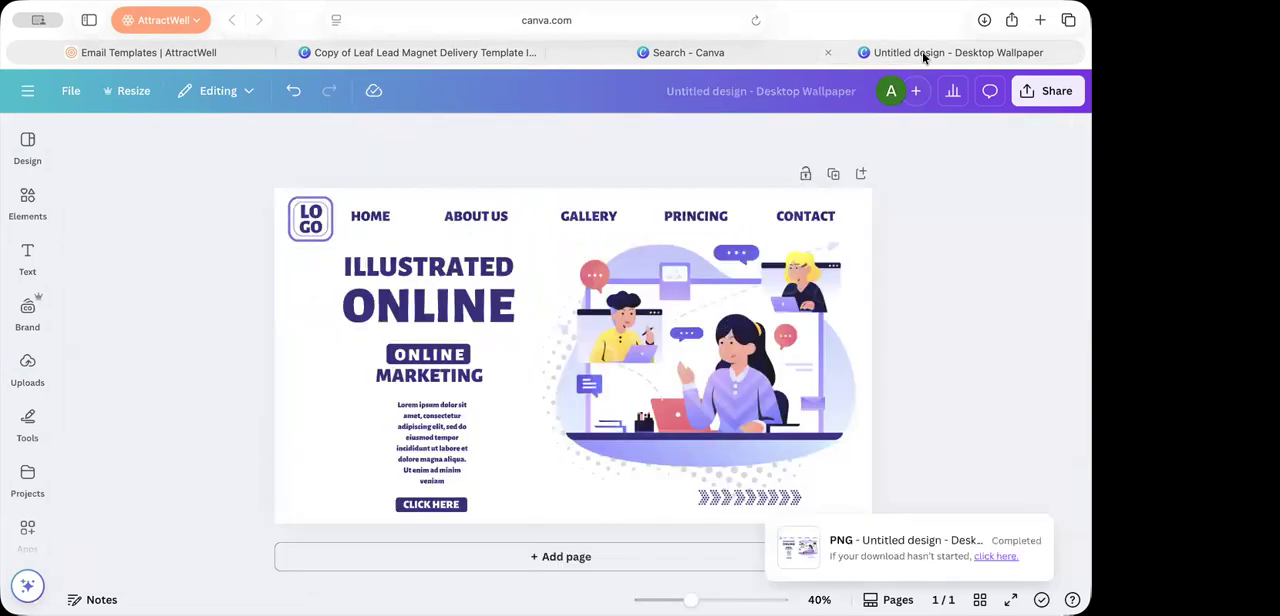
{"action": "left_click", "coordinate": [133, 91]}
{"action": "type", "text": "phone wallpaper"}
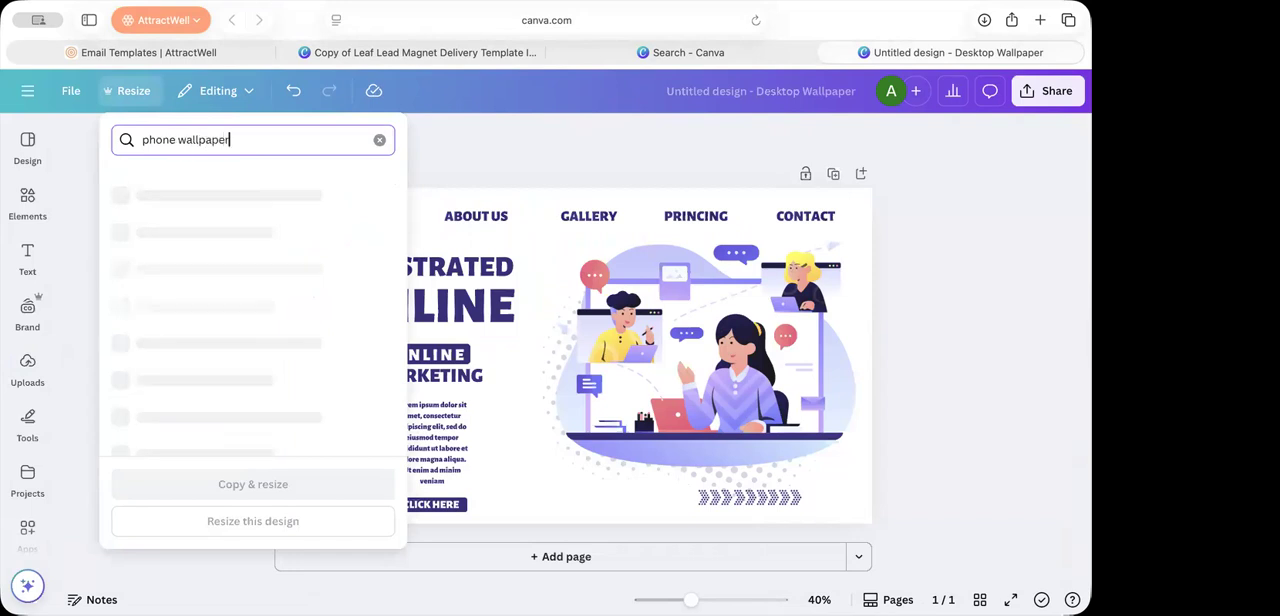
{"action": "left_click", "coordinate": [120, 196]}
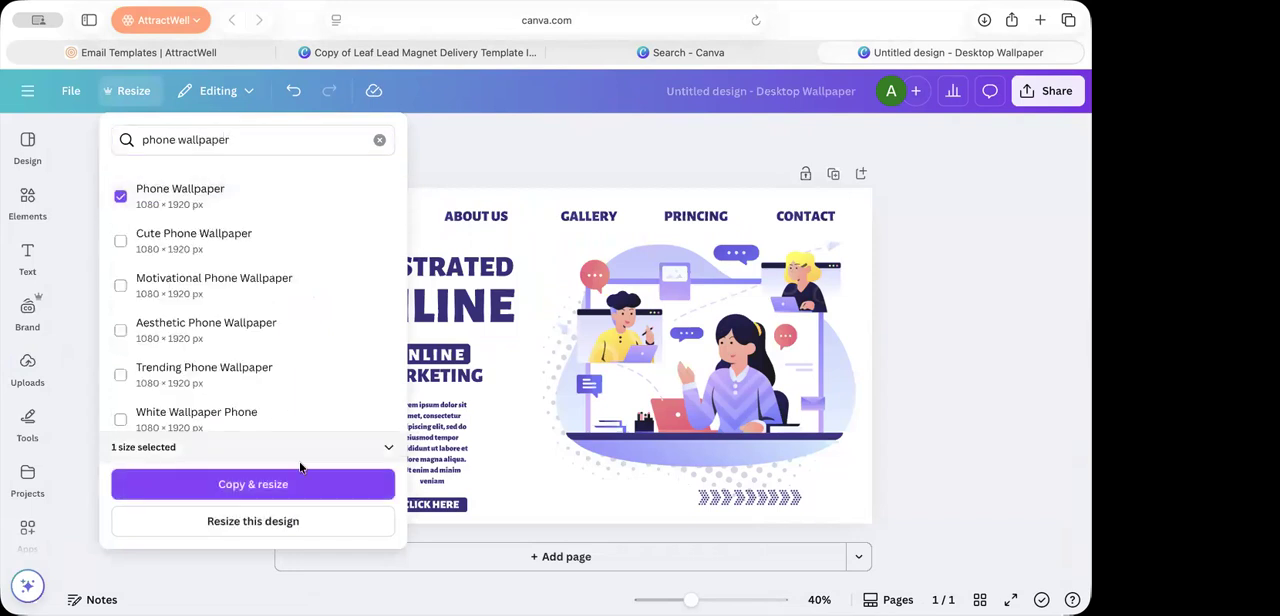
{"action": "left_click", "coordinate": [289, 497]}
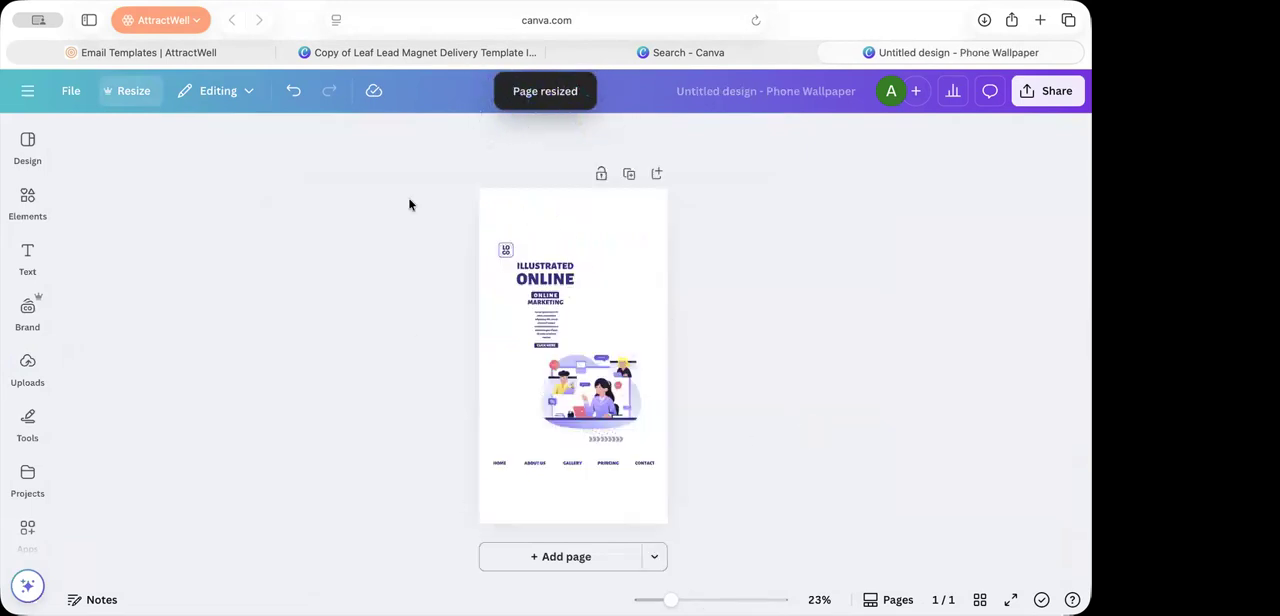
Step: Download the phone wallpaper version of the design as a PNG
{"action": "left_click", "coordinate": [1045, 95]}
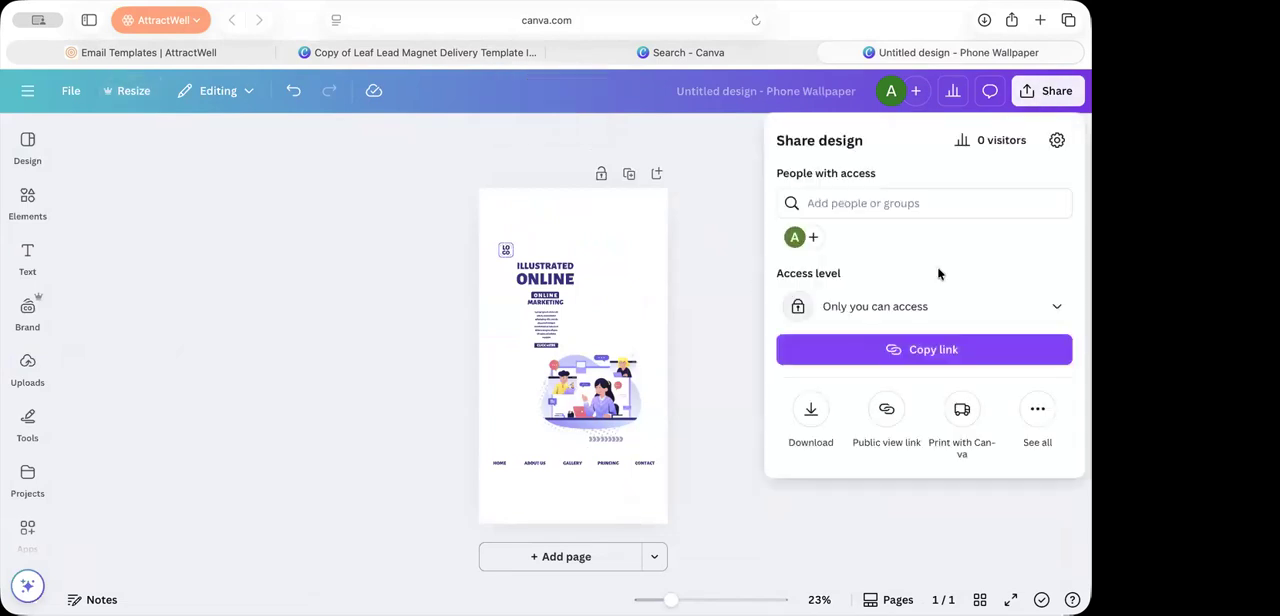
{"action": "left_click", "coordinate": [811, 415]}
{"action": "left_click", "coordinate": [852, 437]}
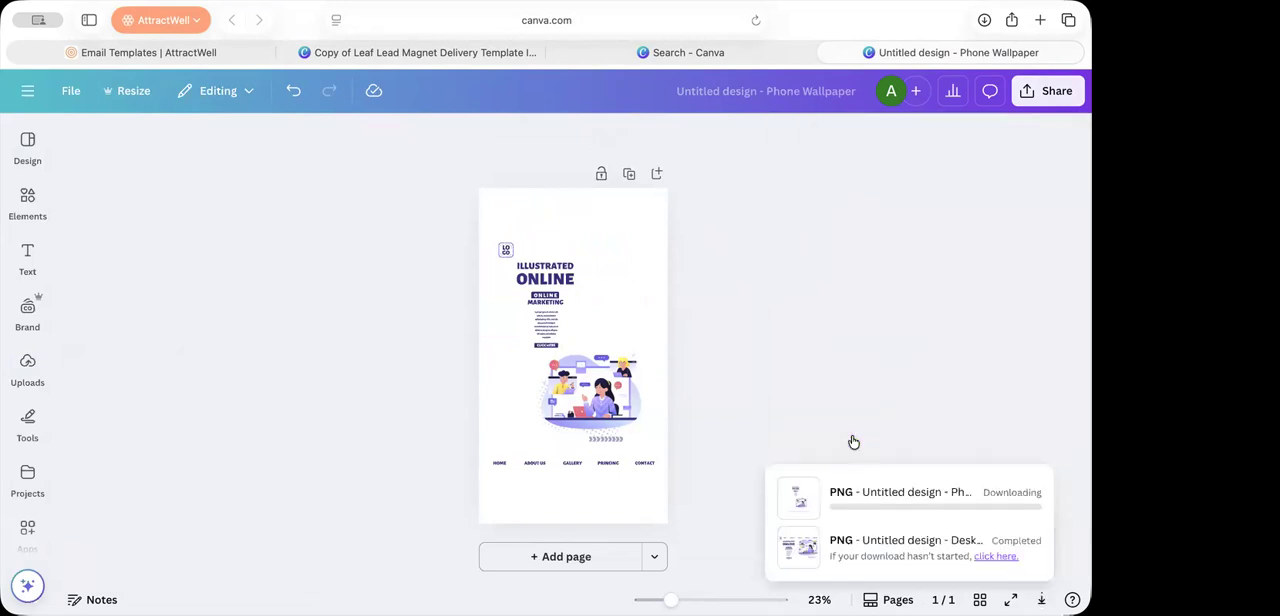
Step: Add the downloaded phone wallpaper PNG to the Lead Magnet Mockup page and place it in the phone mockup's screen
{"action": "left_click", "coordinate": [343, 52]}
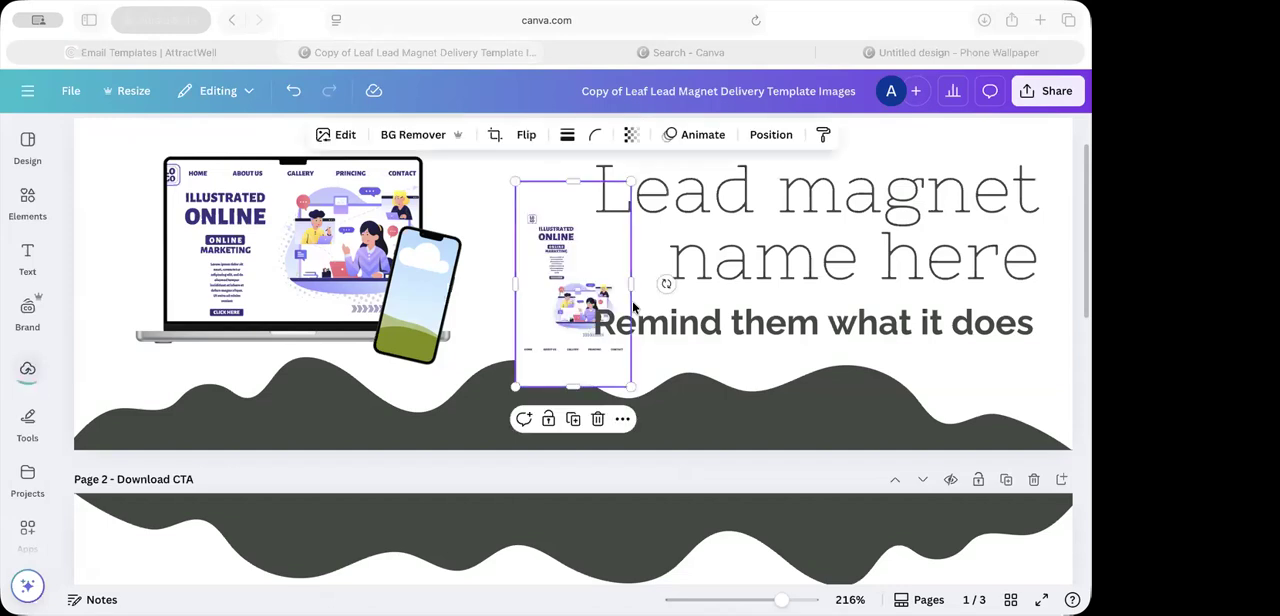
{"action": "left_click", "coordinate": [628, 304]}
{"action": "left_click_drag", "start_coordinate": [587, 289], "coordinate": [423, 300]}
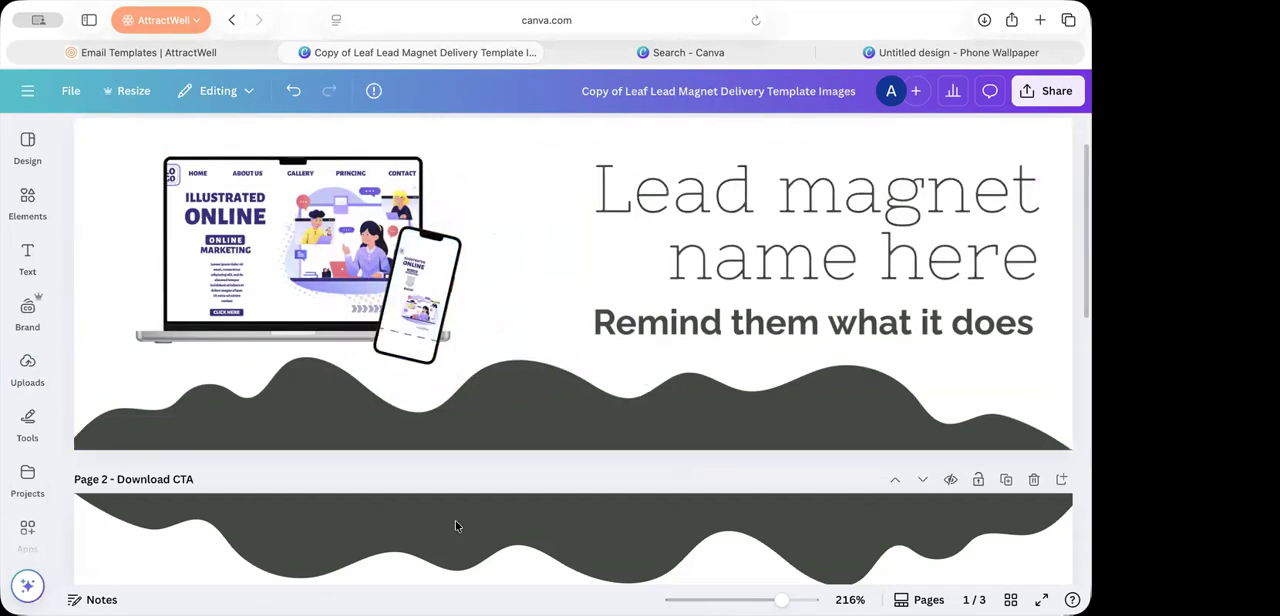
Step: Search the elements for "woman smiling" and fill the Testimonial page's circular frame with the photo of the curly-haired woman in a white top
{"action": "scroll", "coordinate": [745, 546], "scroll_direction": "down", "scroll_amount": 7}
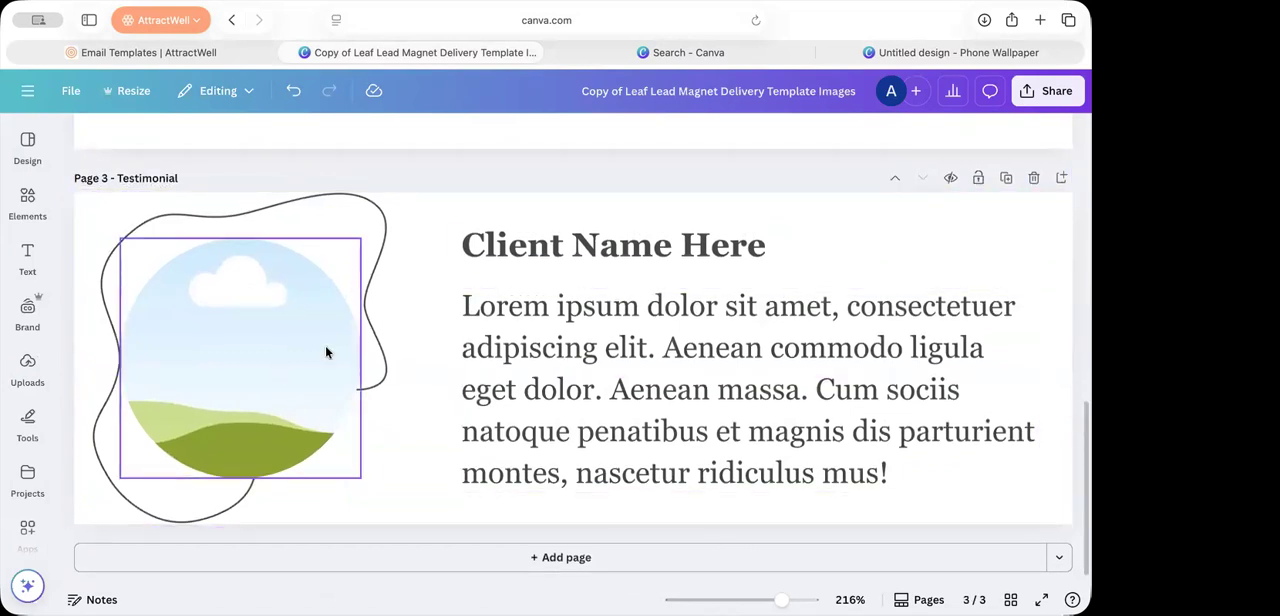
{"action": "left_click", "coordinate": [18, 208]}
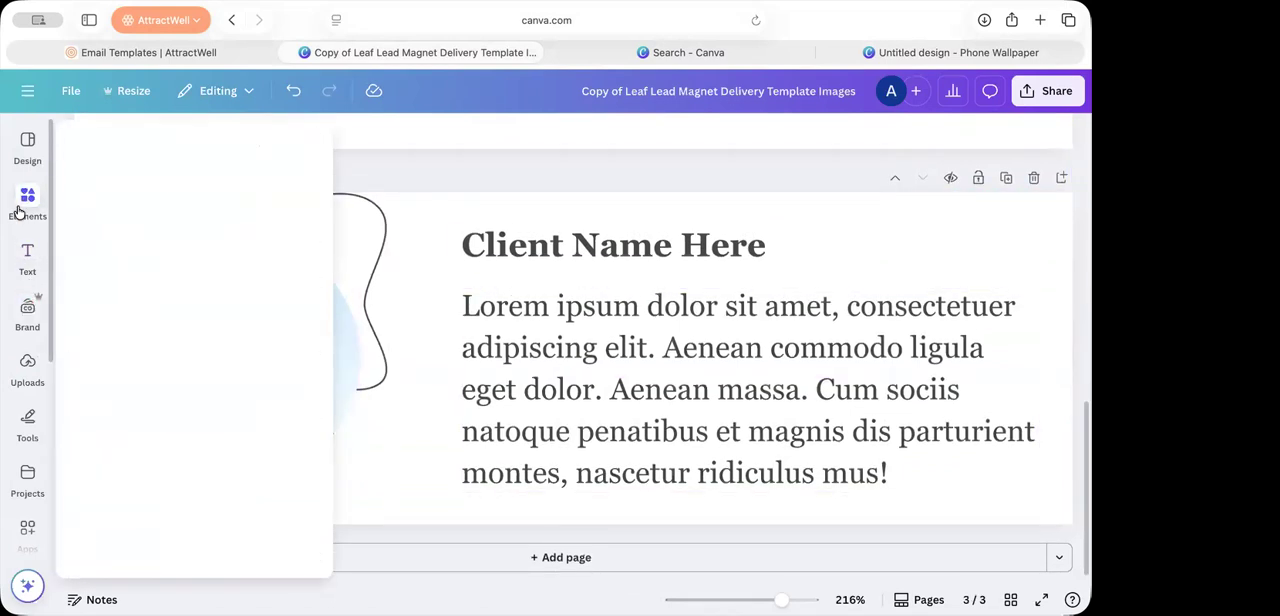
{"action": "left_click", "coordinate": [145, 139]}
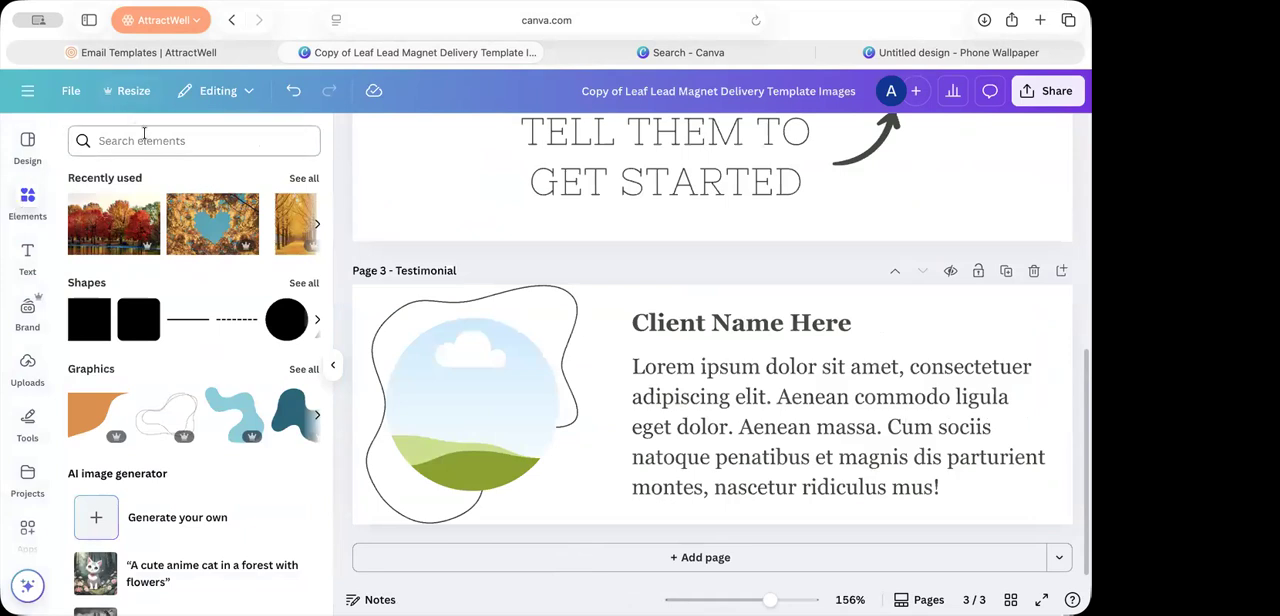
{"action": "type", "text": "woman "}
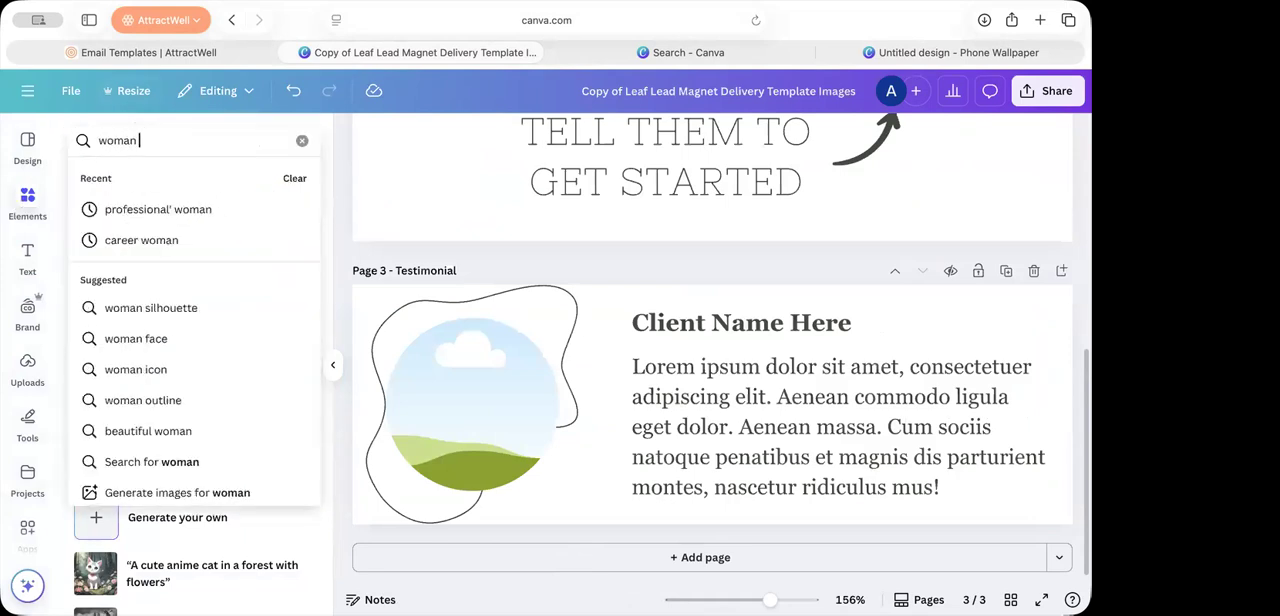
{"action": "type", "text": "smiling"}
{"action": "key", "text": "Return"}
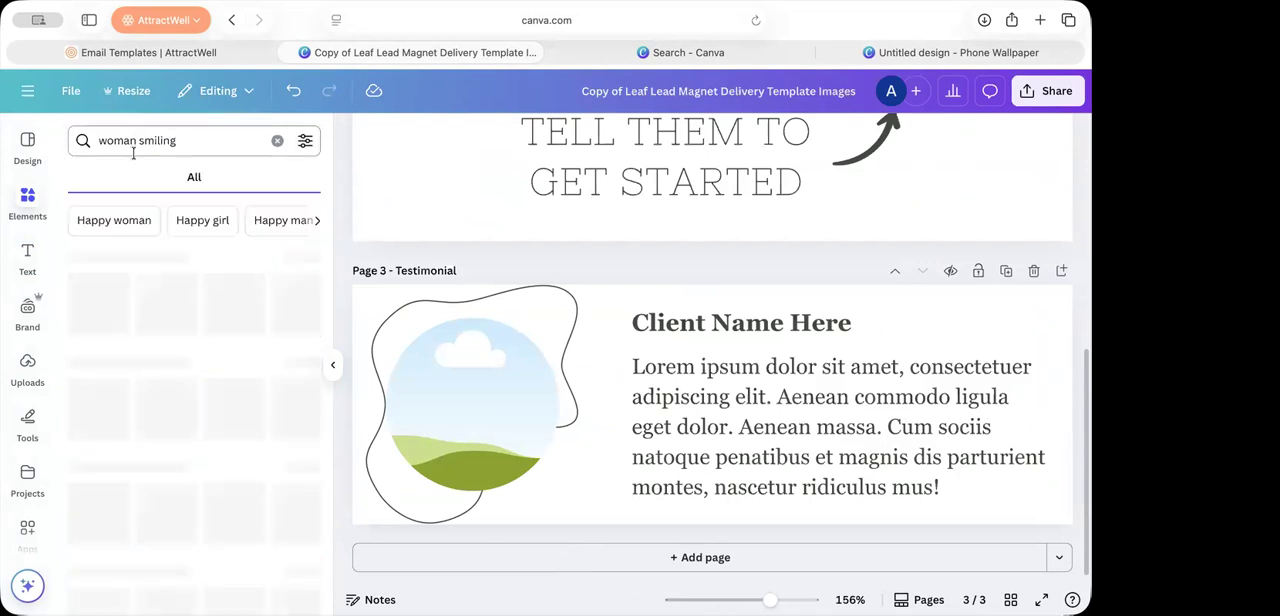
{"action": "left_click_drag", "start_coordinate": [262, 390], "coordinate": [388, 411]}
Step: Reposition the photo inside the Testimonial page's circular frame so the woman is centered
{"action": "double_click", "coordinate": [493, 430]}
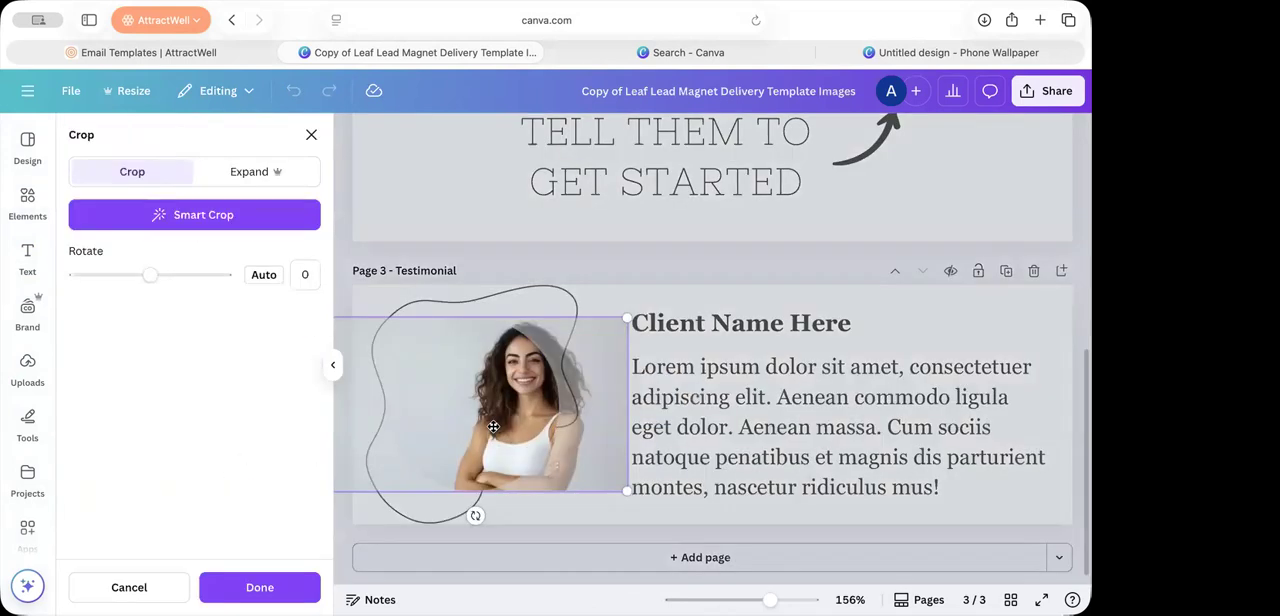
{"action": "left_click_drag", "start_coordinate": [516, 428], "coordinate": [472, 428]}
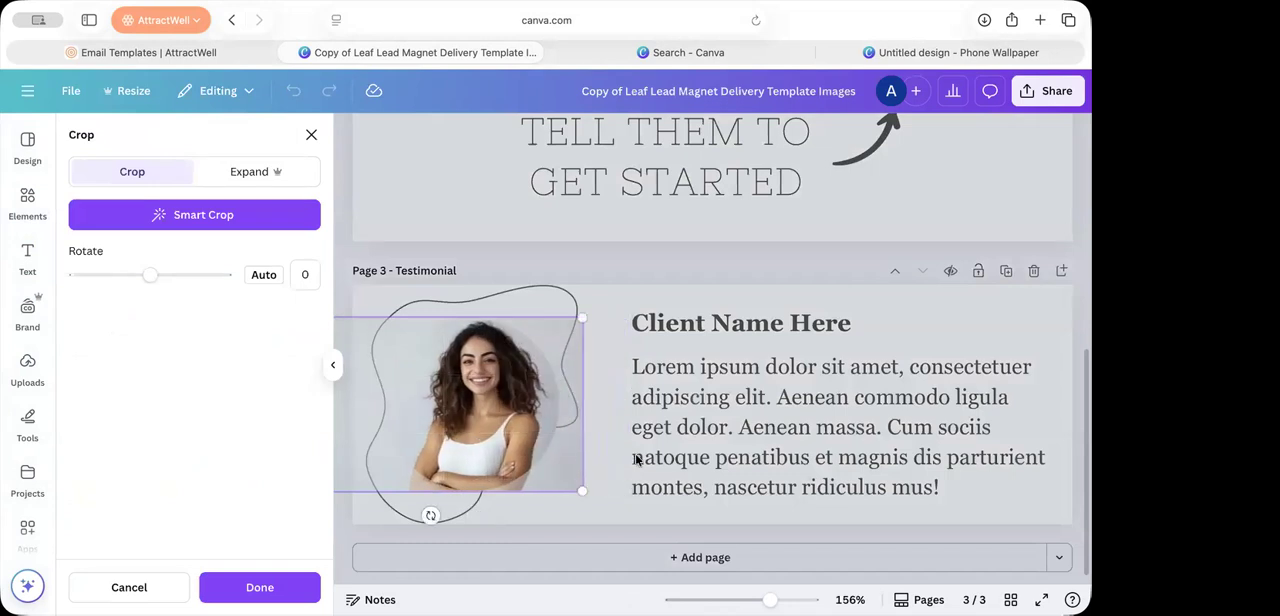
{"action": "left_click", "coordinate": [636, 458]}
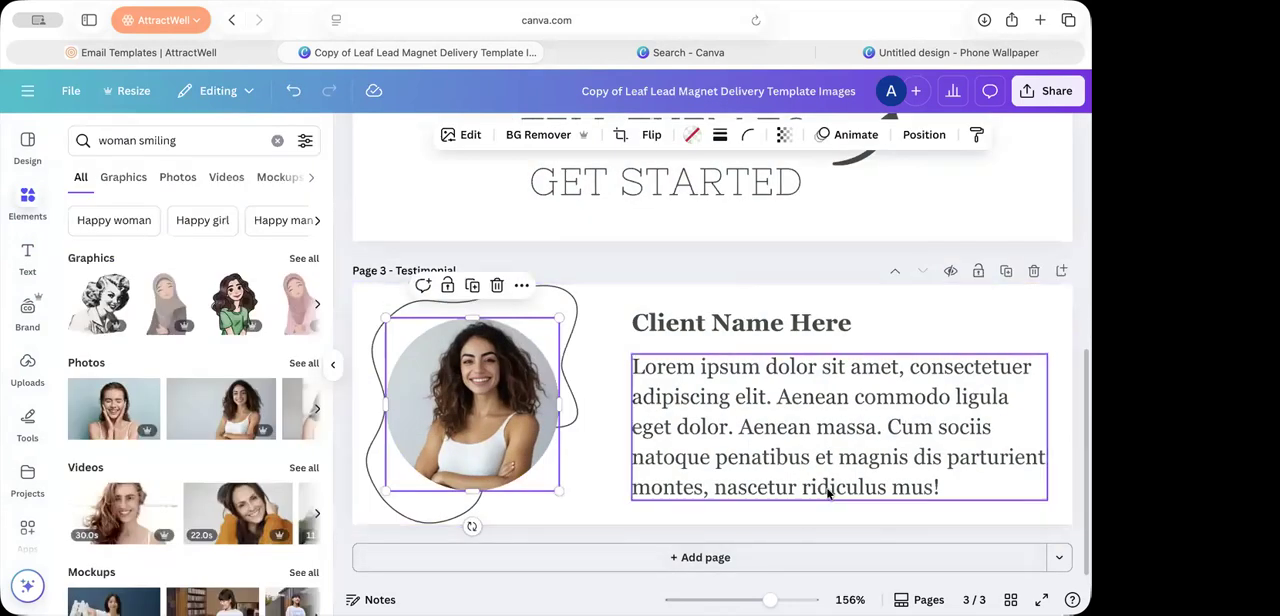
Step: Duplicate the Testimonial page and delete the woman's photo from the circular frame on the copy
{"action": "scroll", "coordinate": [794, 255], "scroll_direction": "up", "scroll_amount": 5}
{"action": "scroll", "coordinate": [794, 256], "scroll_direction": "down", "scroll_amount": 5}
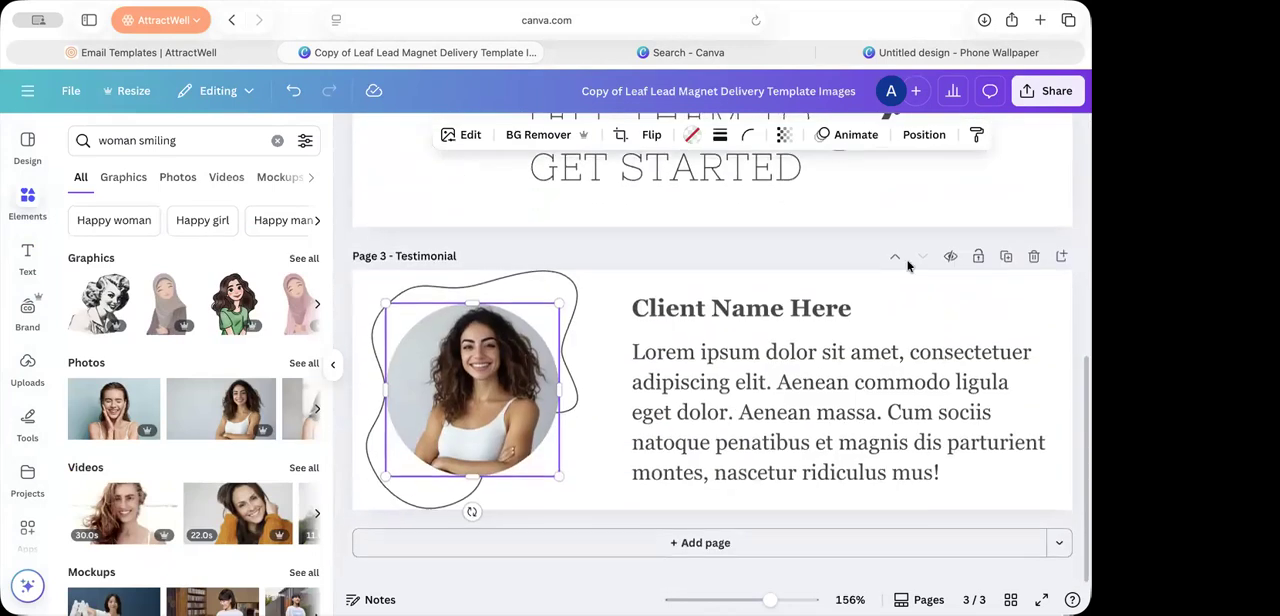
{"action": "left_click", "coordinate": [1012, 270]}
{"action": "left_click", "coordinate": [547, 394]}
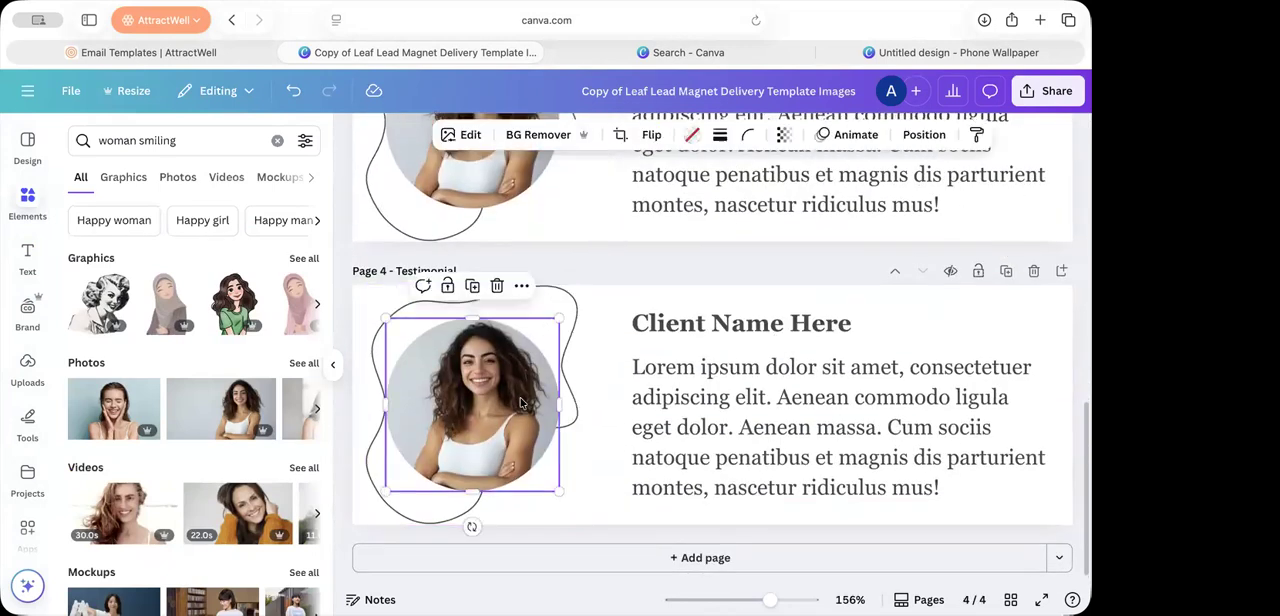
{"action": "key", "text": "Delete"}
Step: Fill the second Testimonial page's circular frame with the outdoor photo of a smiling woman wearing a headband, checking its crop
{"action": "scroll", "coordinate": [250, 410], "scroll_direction": "right", "scroll_amount": 3}
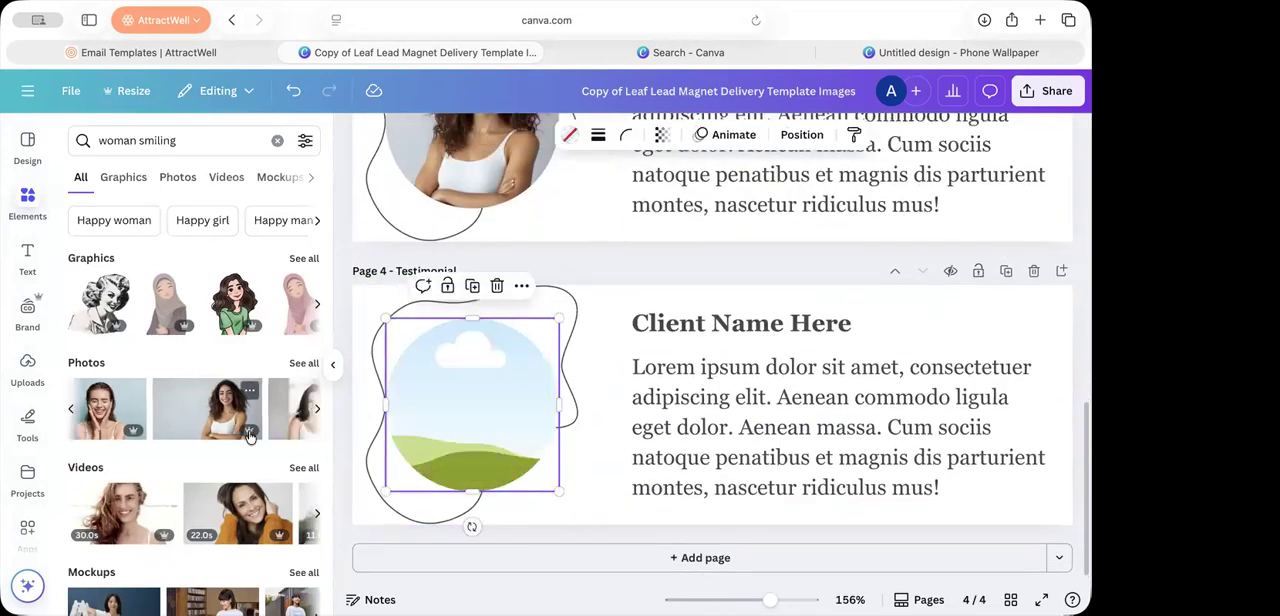
{"action": "scroll", "coordinate": [240, 430], "scroll_direction": "right", "scroll_amount": 4}
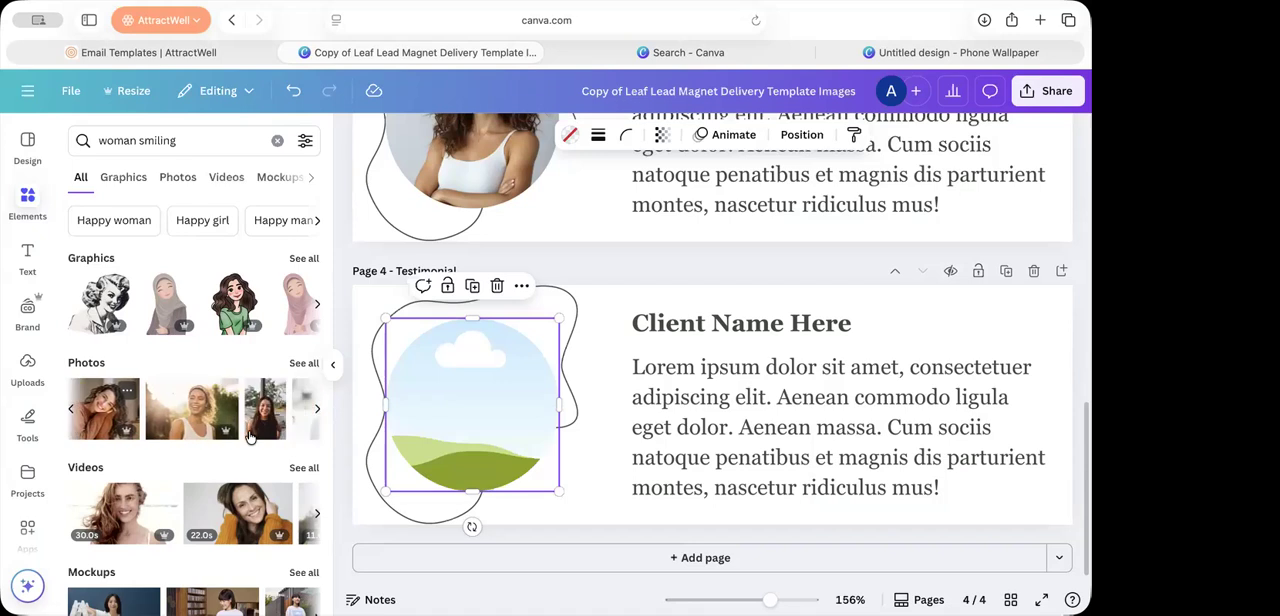
{"action": "left_click_drag", "start_coordinate": [222, 424], "coordinate": [480, 430]}
{"action": "double_click", "coordinate": [495, 420]}
{"action": "left_click", "coordinate": [645, 468]}
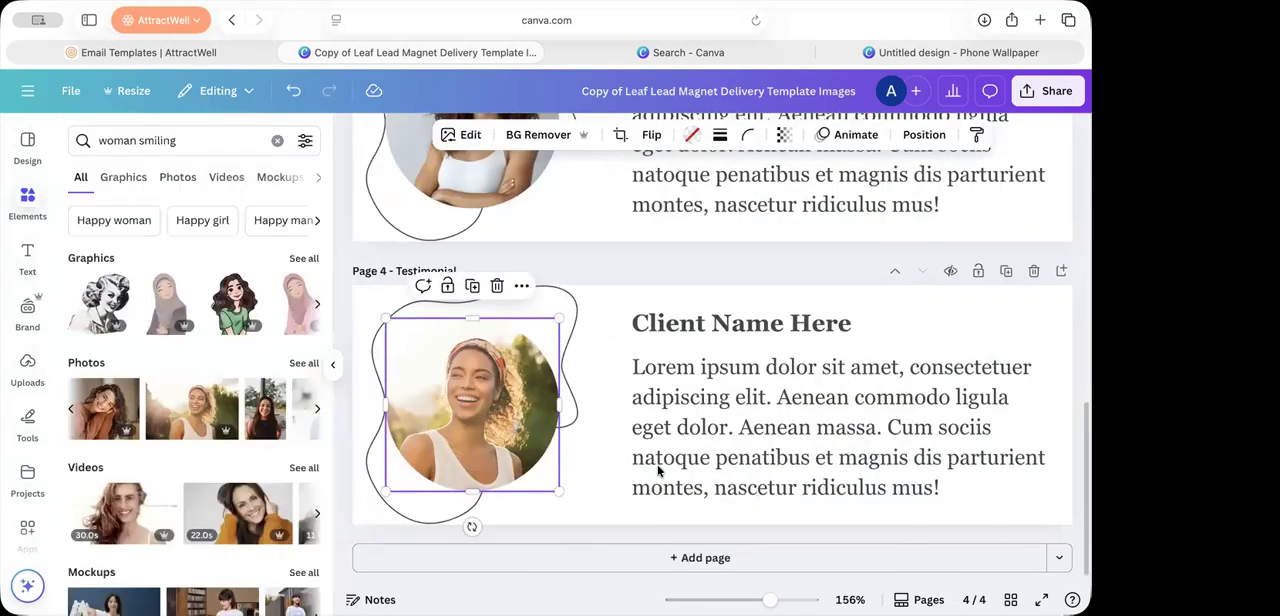
Step: Download the pages of the lead magnet images design as PNG files
{"action": "left_click", "coordinate": [1042, 95]}
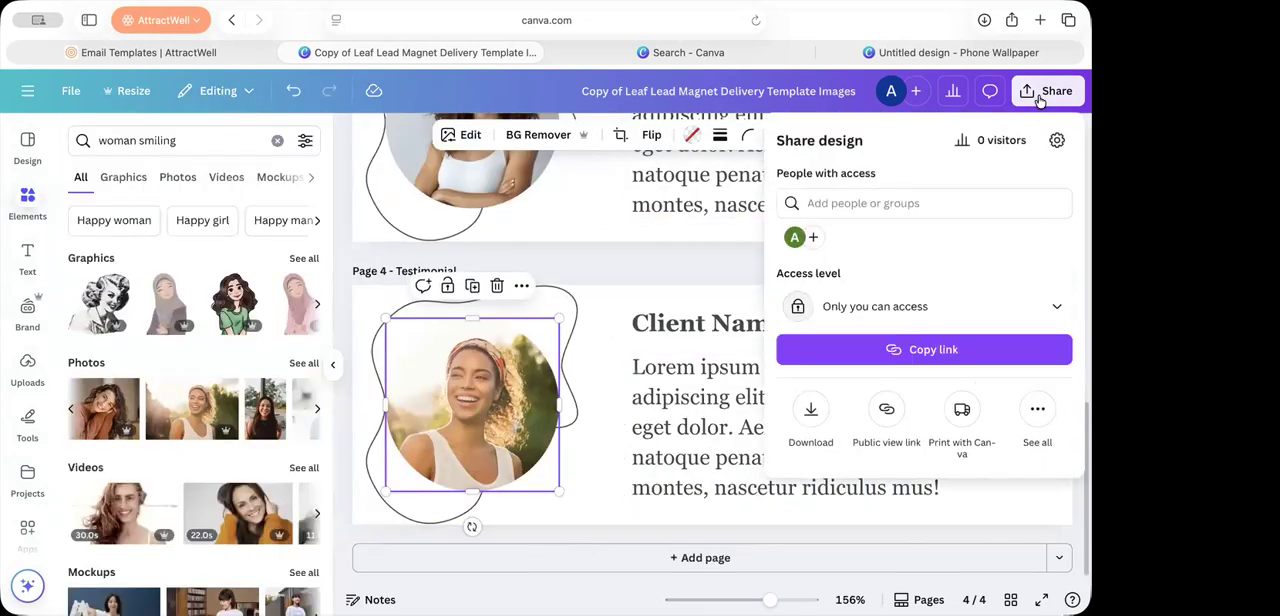
{"action": "left_click", "coordinate": [812, 420]}
{"action": "left_click", "coordinate": [903, 474]}
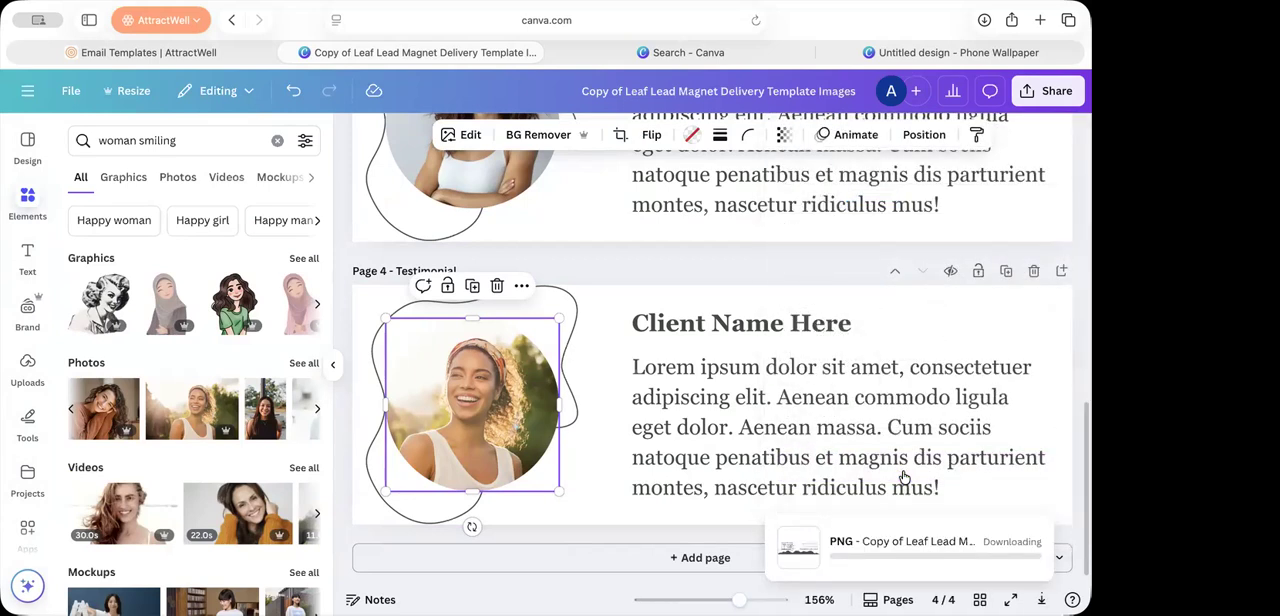
Step: Switch to the AttractWell email template and review its layout from the greeting through the testimonial section
{"action": "left_click", "coordinate": [215, 55]}
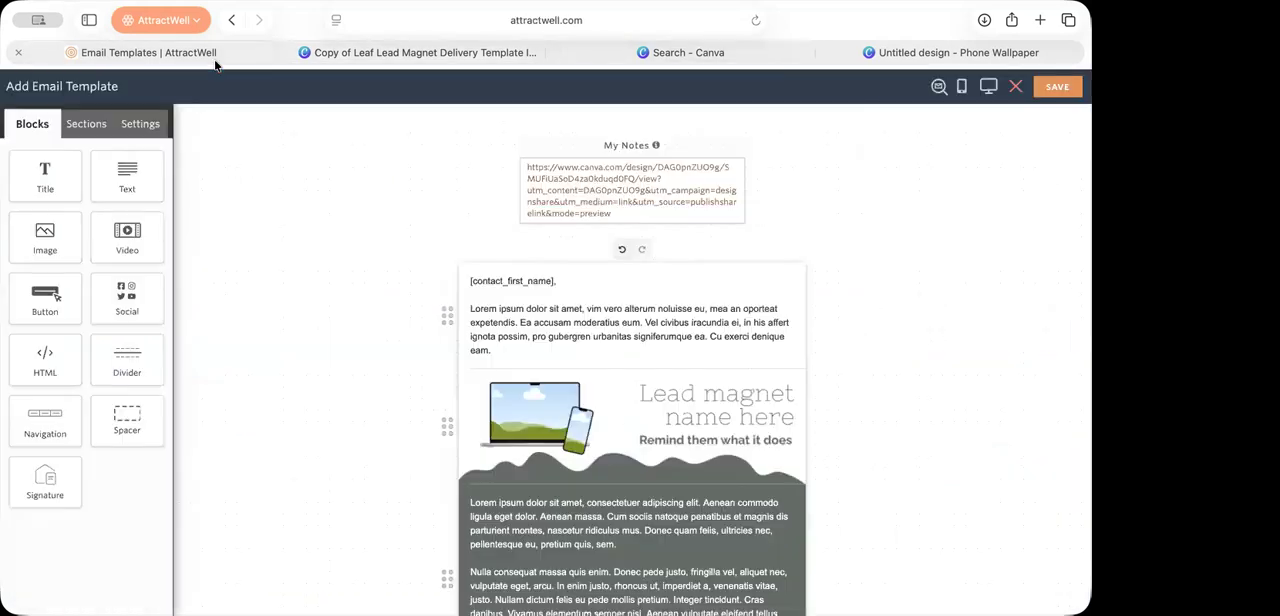
{"action": "scroll", "coordinate": [916, 376], "scroll_direction": "down", "scroll_amount": 3}
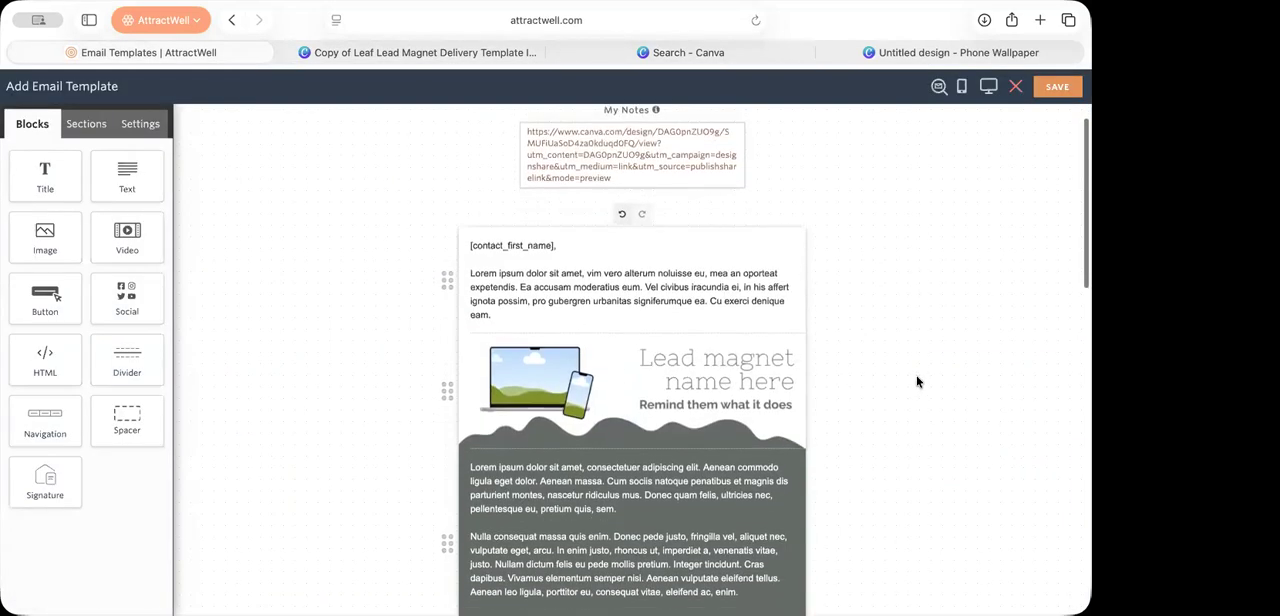
{"action": "scroll", "coordinate": [917, 381], "scroll_direction": "down", "scroll_amount": 1}
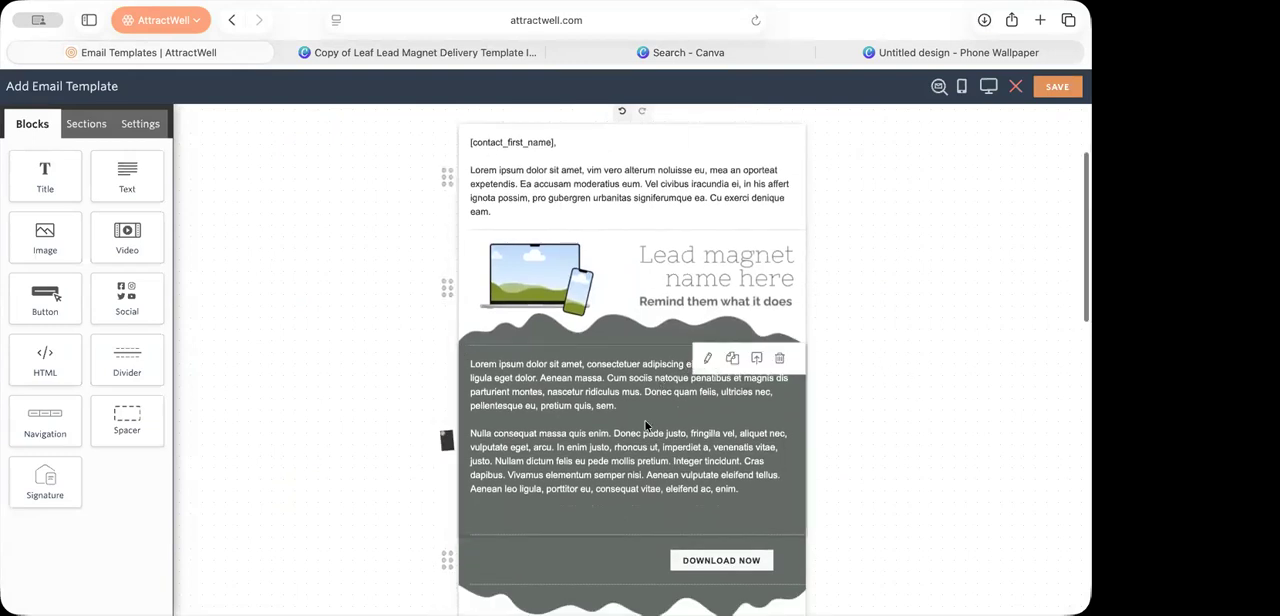
{"action": "scroll", "coordinate": [644, 426], "scroll_direction": "down", "scroll_amount": 15}
{"action": "scroll", "coordinate": [646, 424], "scroll_direction": "up", "scroll_amount": 18}
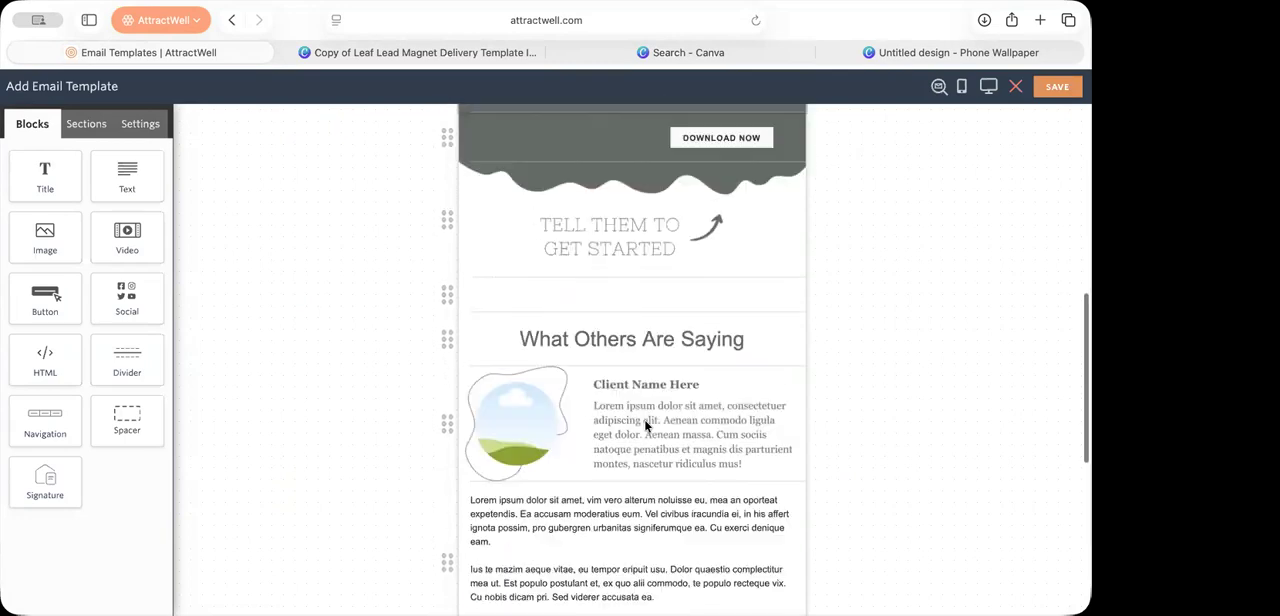
{"action": "scroll", "coordinate": [533, 335], "scroll_direction": "down", "scroll_amount": 3}
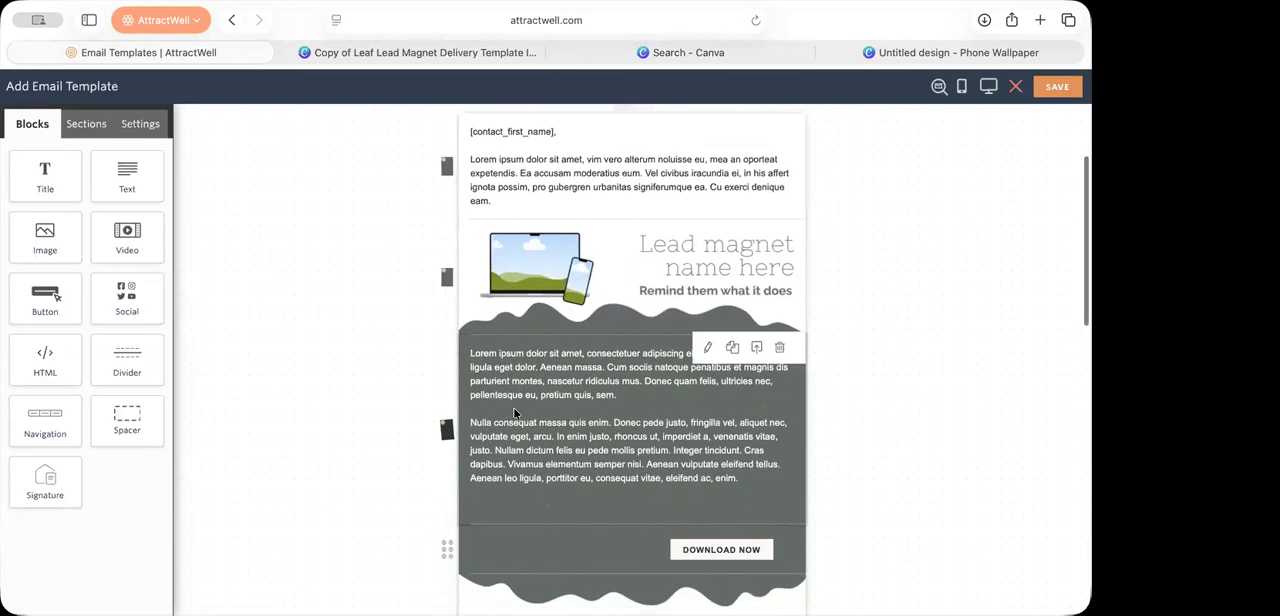
{"action": "left_click", "coordinate": [472, 500]}
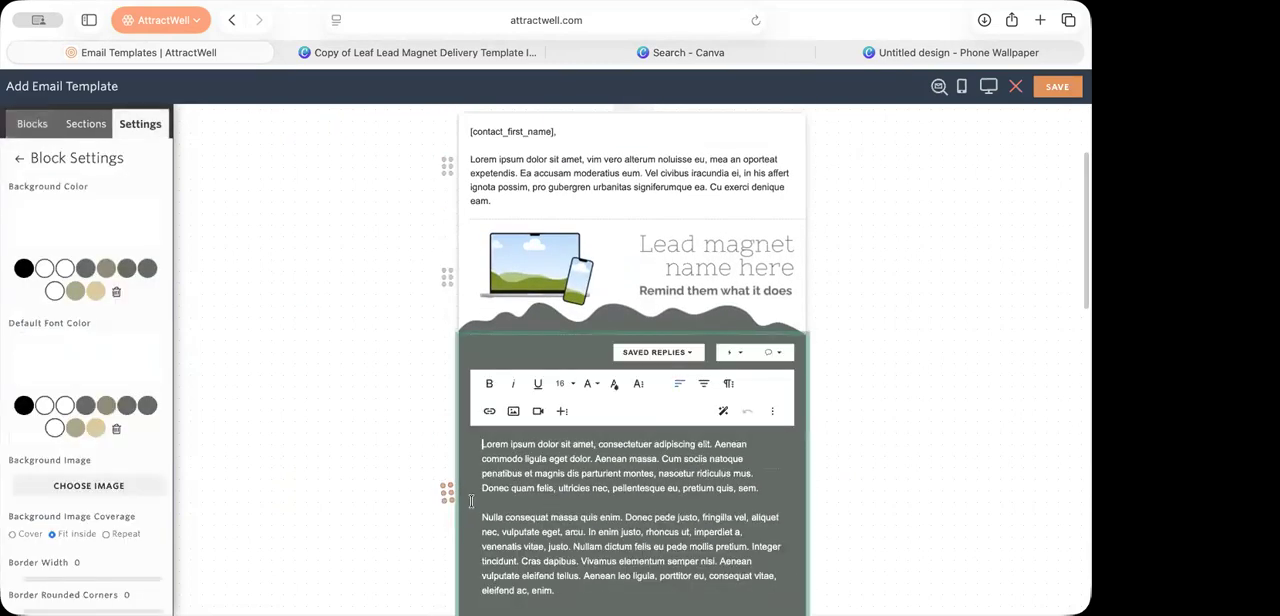
{"action": "left_click", "coordinate": [370, 446]}
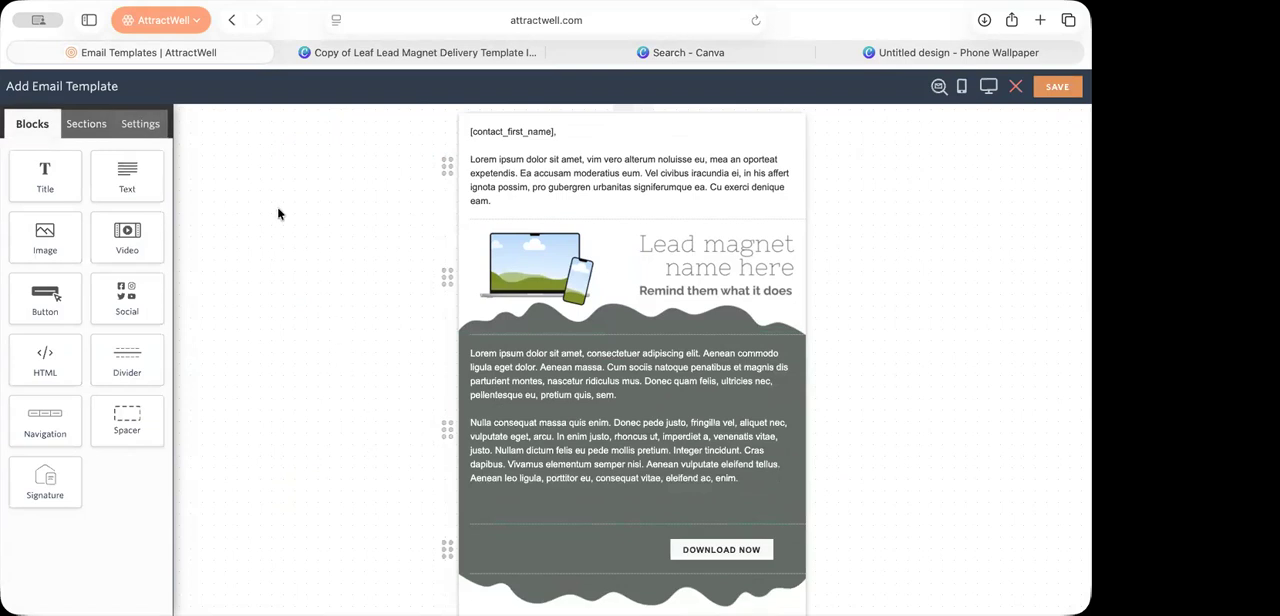
Step: Try the tan brand color as the overall email background, and return it to white
{"action": "left_click", "coordinate": [306, 210]}
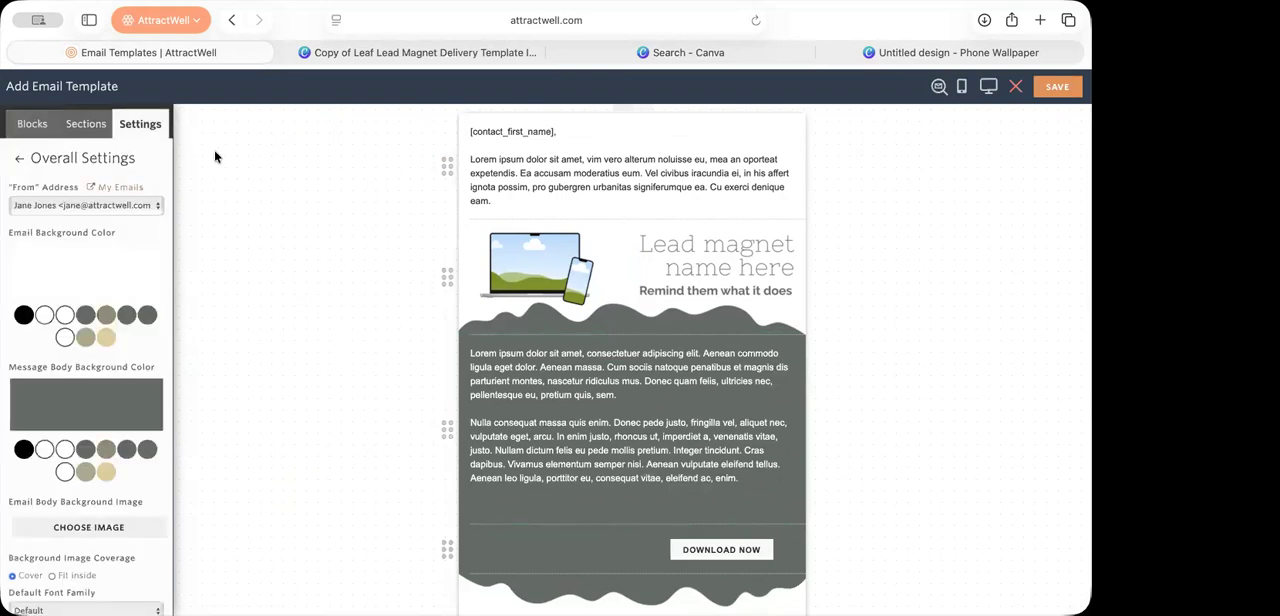
{"action": "left_click", "coordinate": [107, 338]}
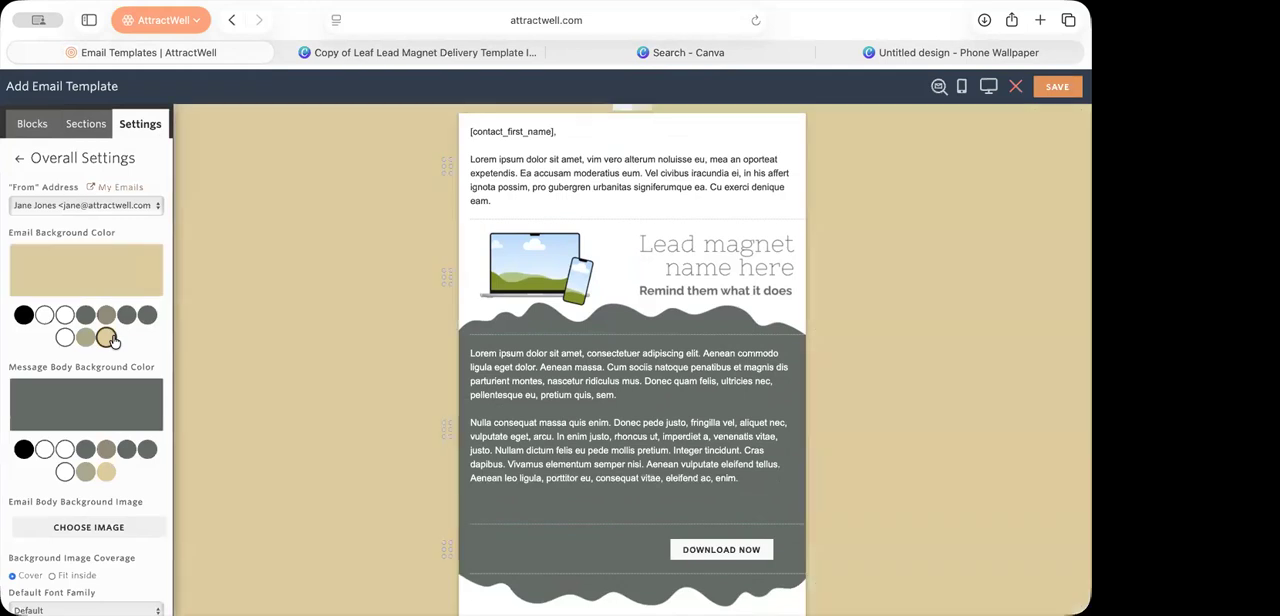
{"action": "left_click", "coordinate": [45, 316]}
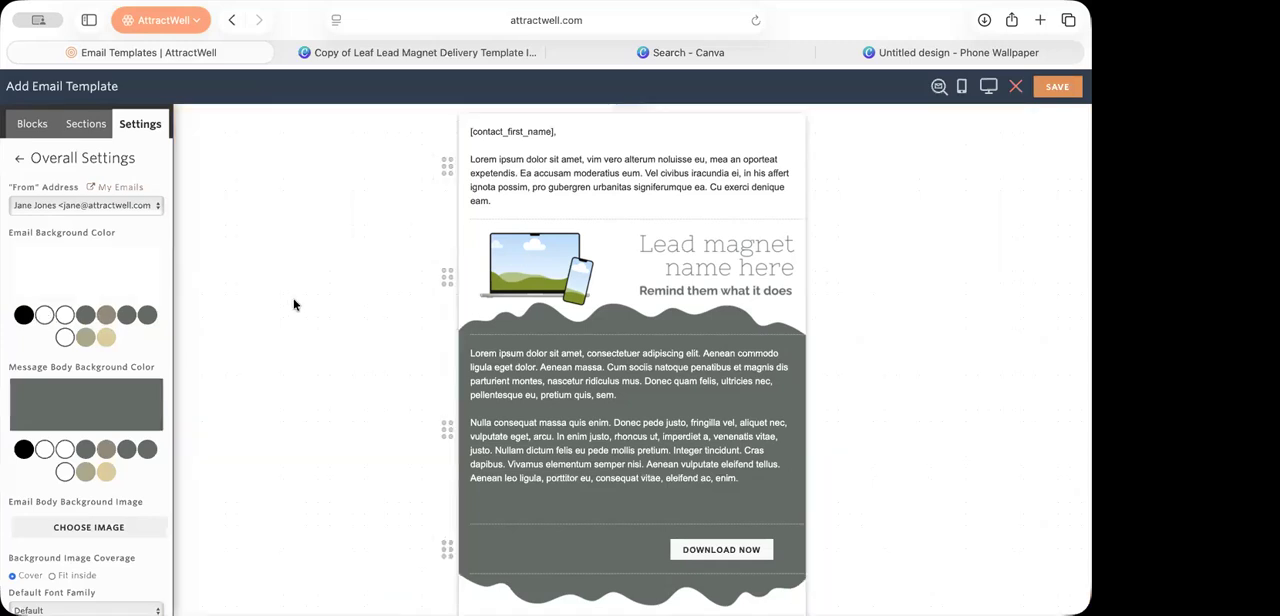
{"action": "left_click", "coordinate": [331, 278]}
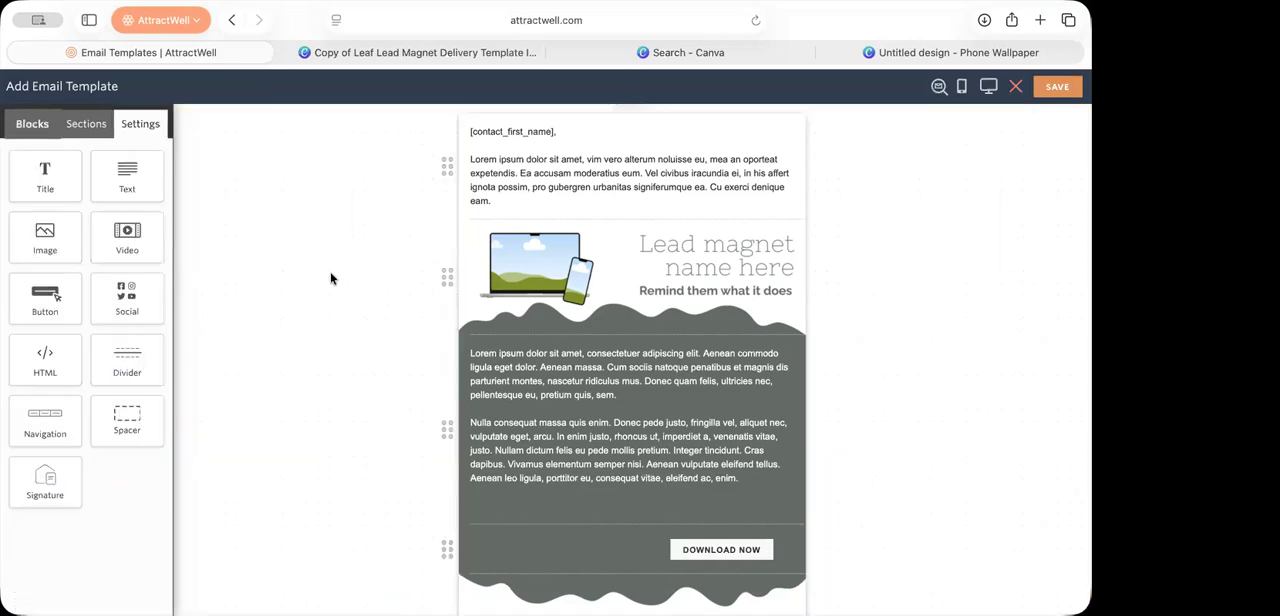
Step: Set the overall email background color to light gray
{"action": "left_click", "coordinate": [330, 277]}
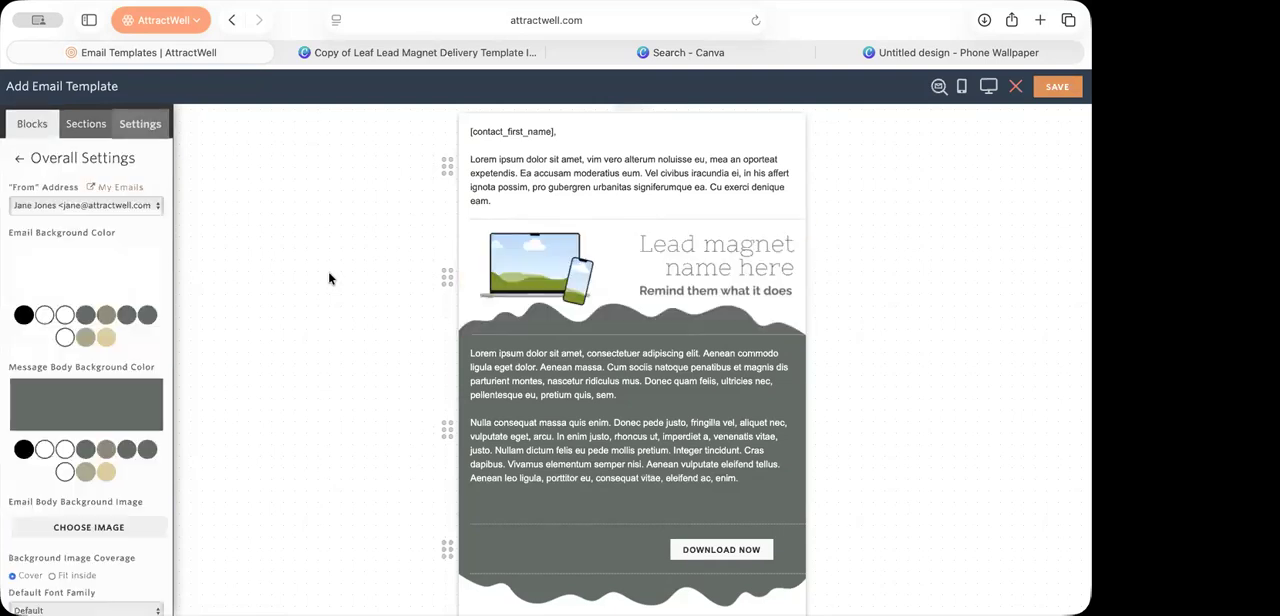
{"action": "left_click", "coordinate": [62, 277]}
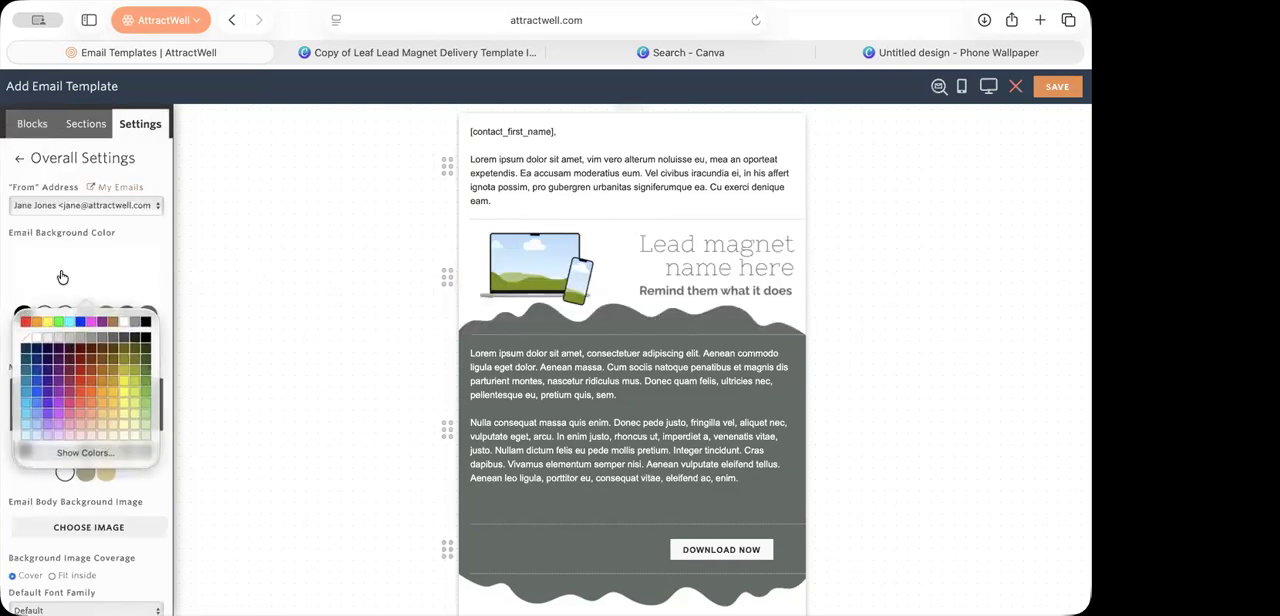
{"action": "left_click", "coordinate": [44, 343]}
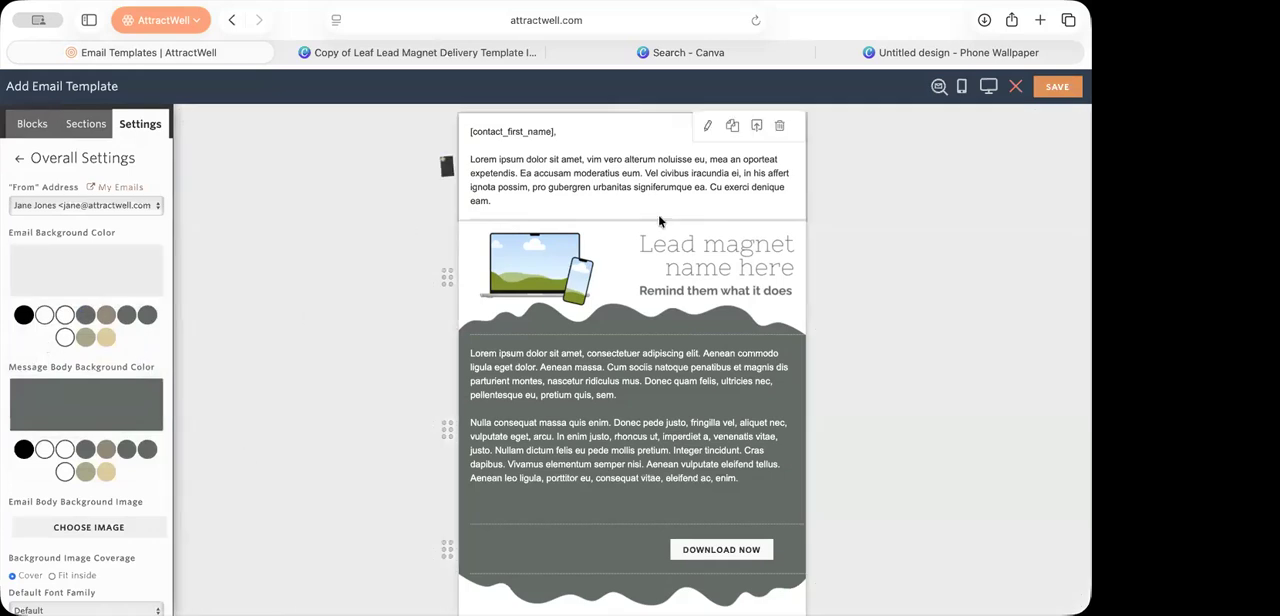
Step: Preview the email template in desktop and mobile views, and return to the editor
{"action": "left_click", "coordinate": [986, 88]}
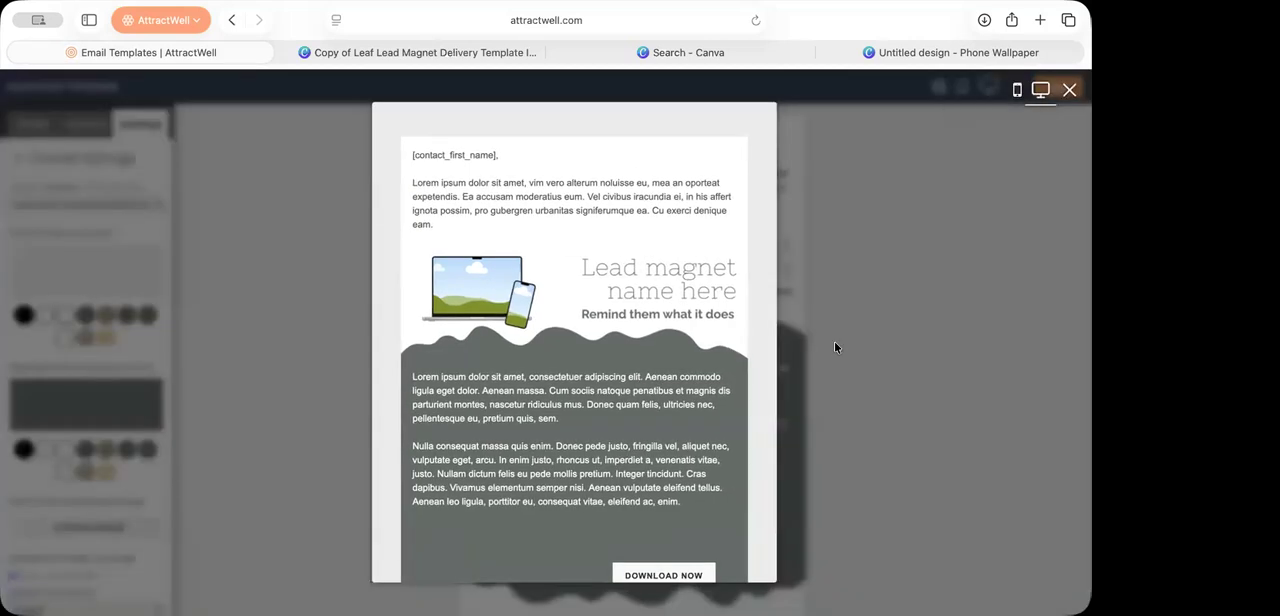
{"action": "scroll", "coordinate": [739, 396], "scroll_direction": "down", "scroll_amount": 2}
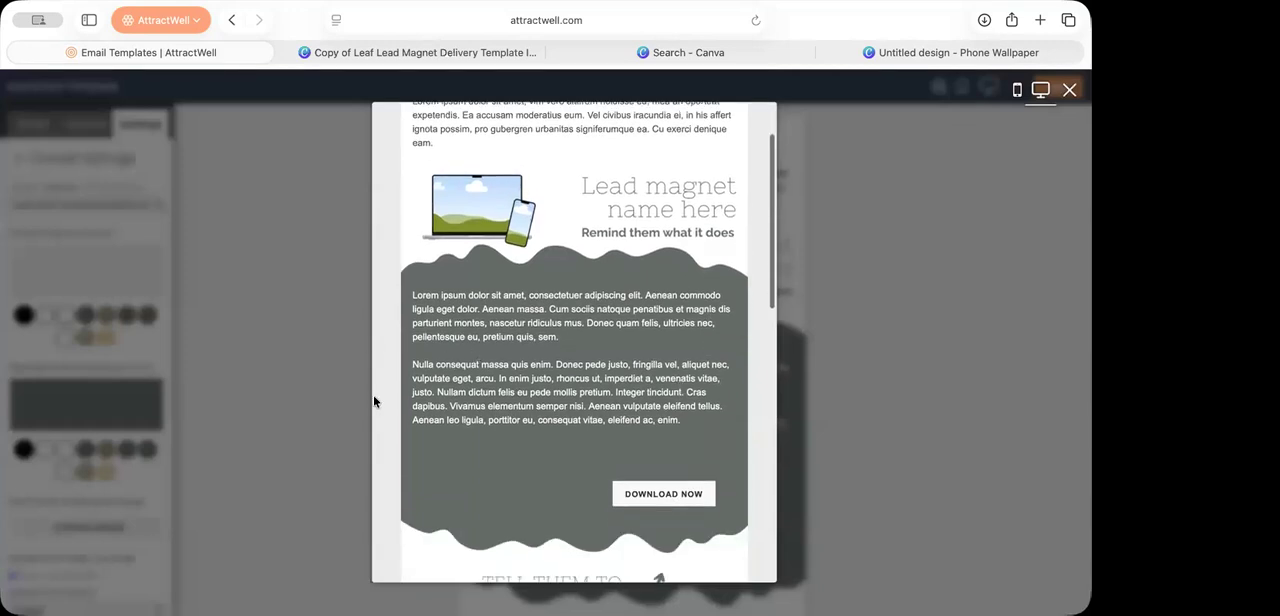
{"action": "left_click", "coordinate": [1017, 89]}
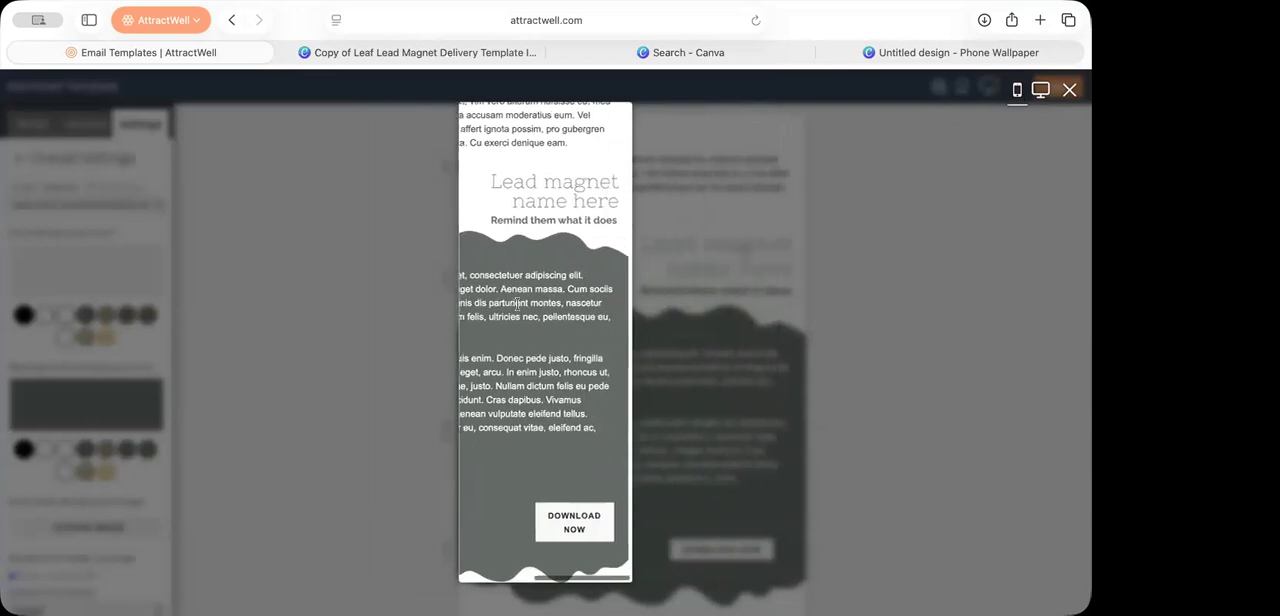
{"action": "left_click", "coordinate": [973, 256]}
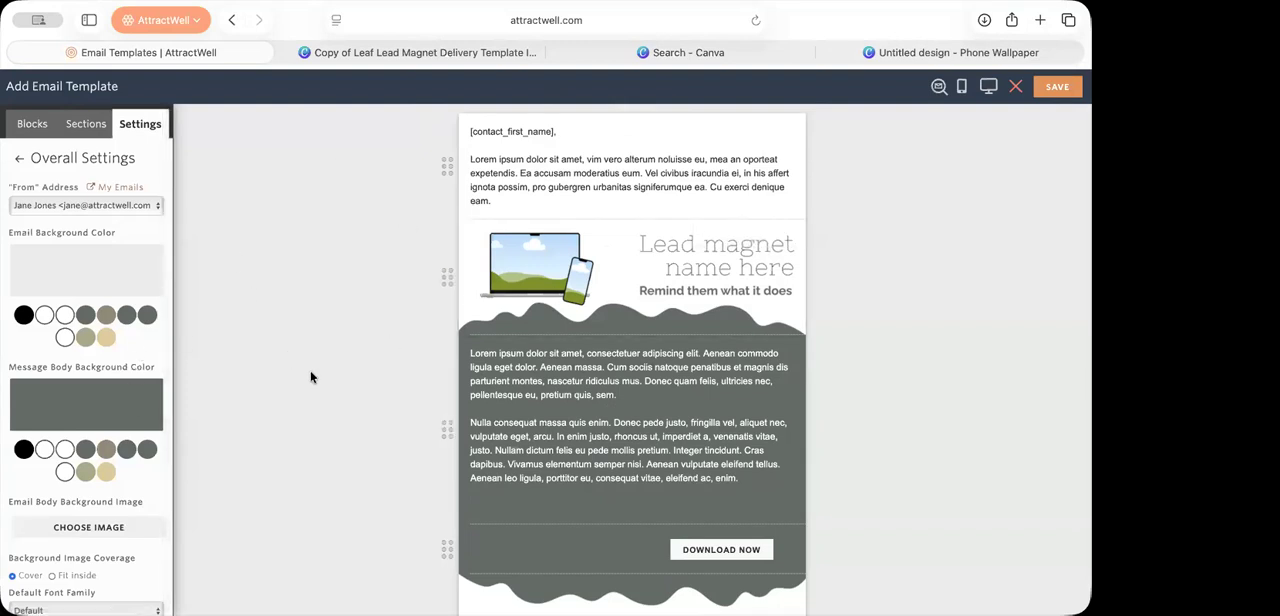
Step: Set the background color of the text block below the header image to the gray brand swatch
{"action": "left_click", "coordinate": [493, 508]}
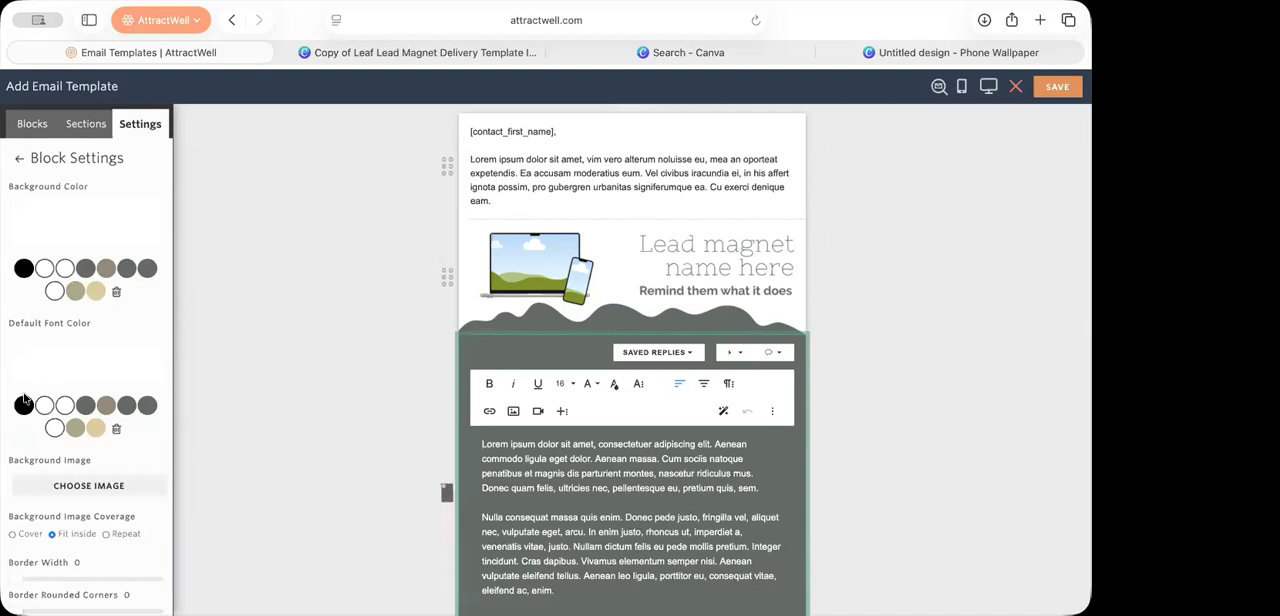
{"action": "left_click", "coordinate": [146, 269]}
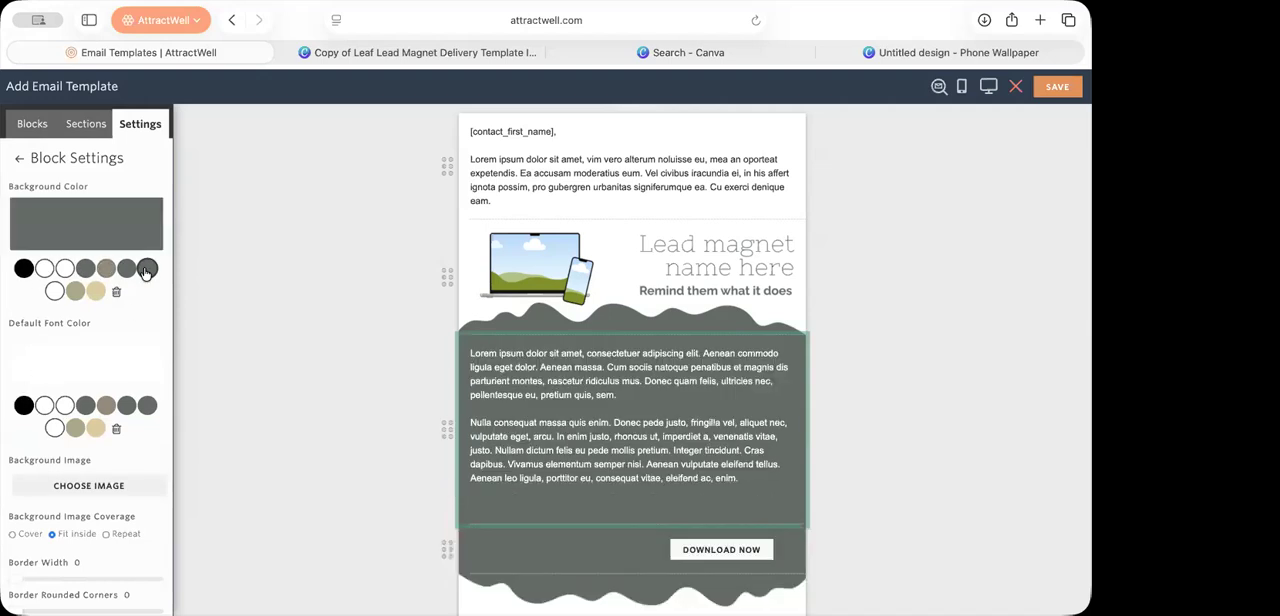
{"action": "left_click", "coordinate": [339, 461]}
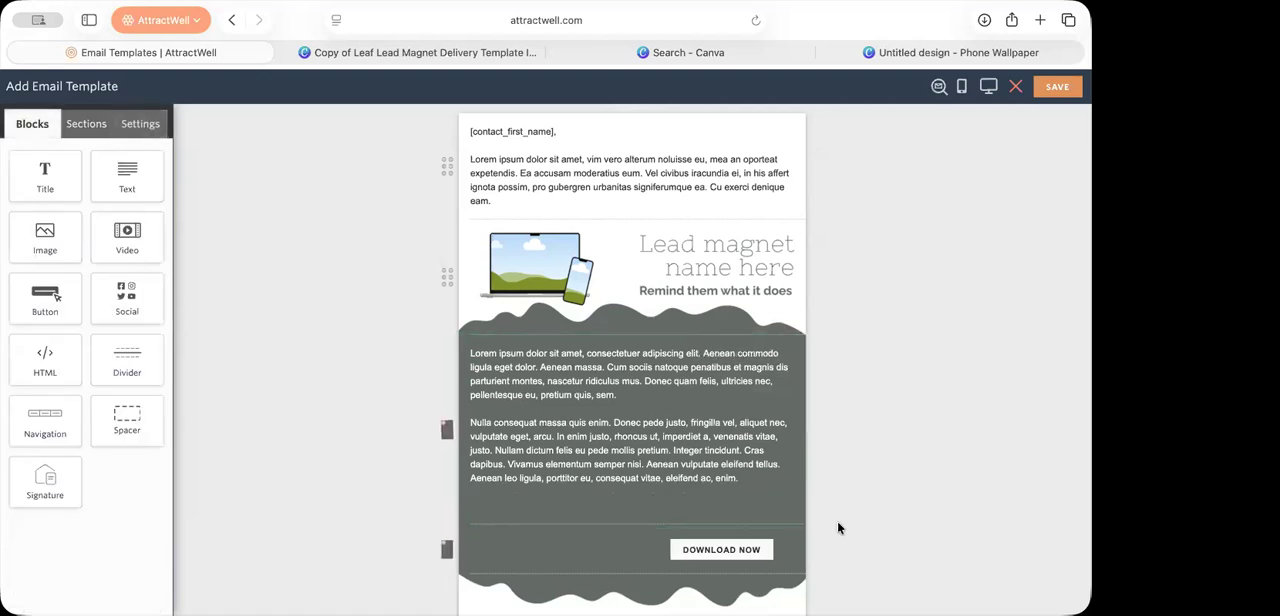
Step: Replace the lead magnet header image with the downloaded mockup PNG showing the customized laptop and phone
{"action": "left_click", "coordinate": [569, 290]}
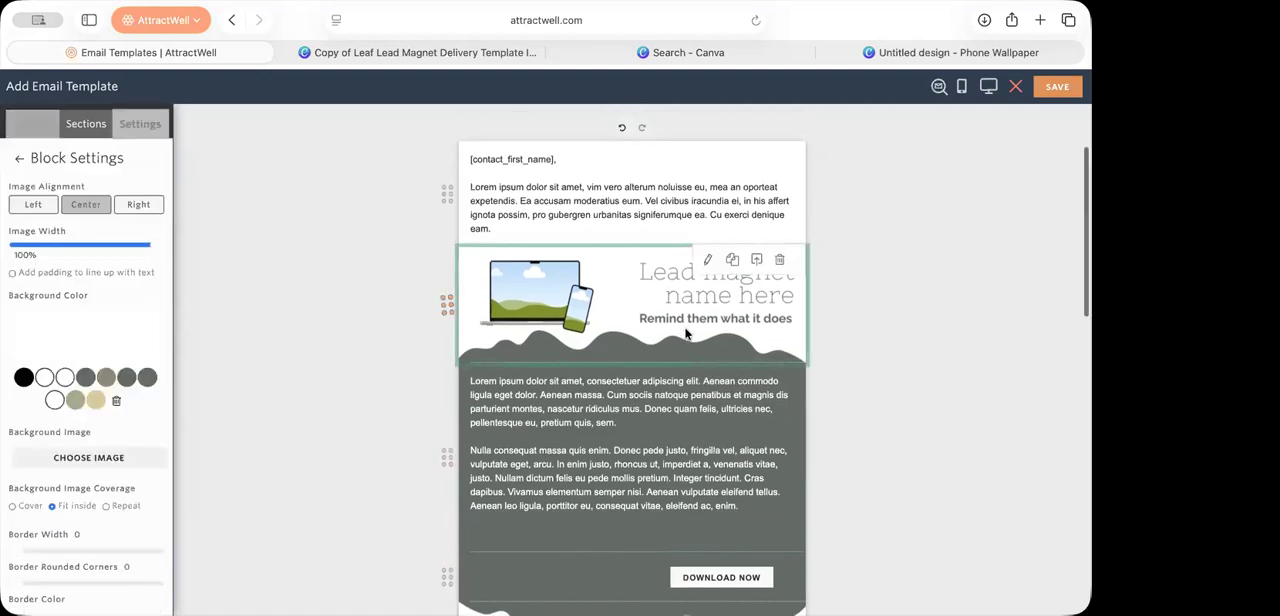
{"action": "left_click", "coordinate": [580, 303]}
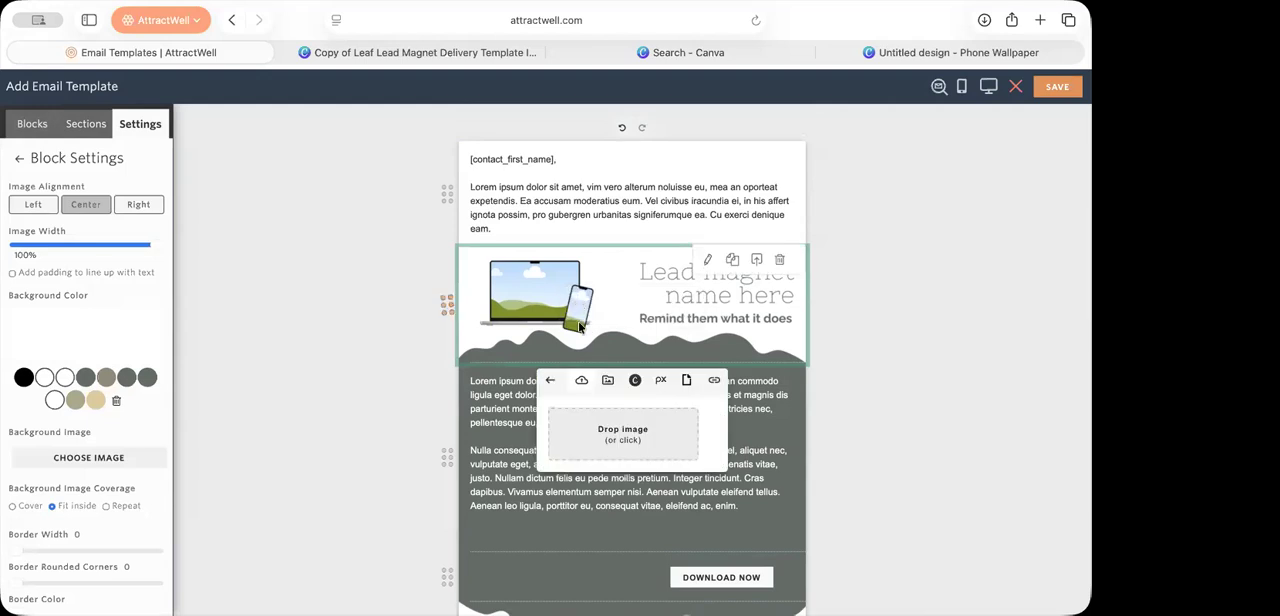
{"action": "left_click", "coordinate": [599, 427]}
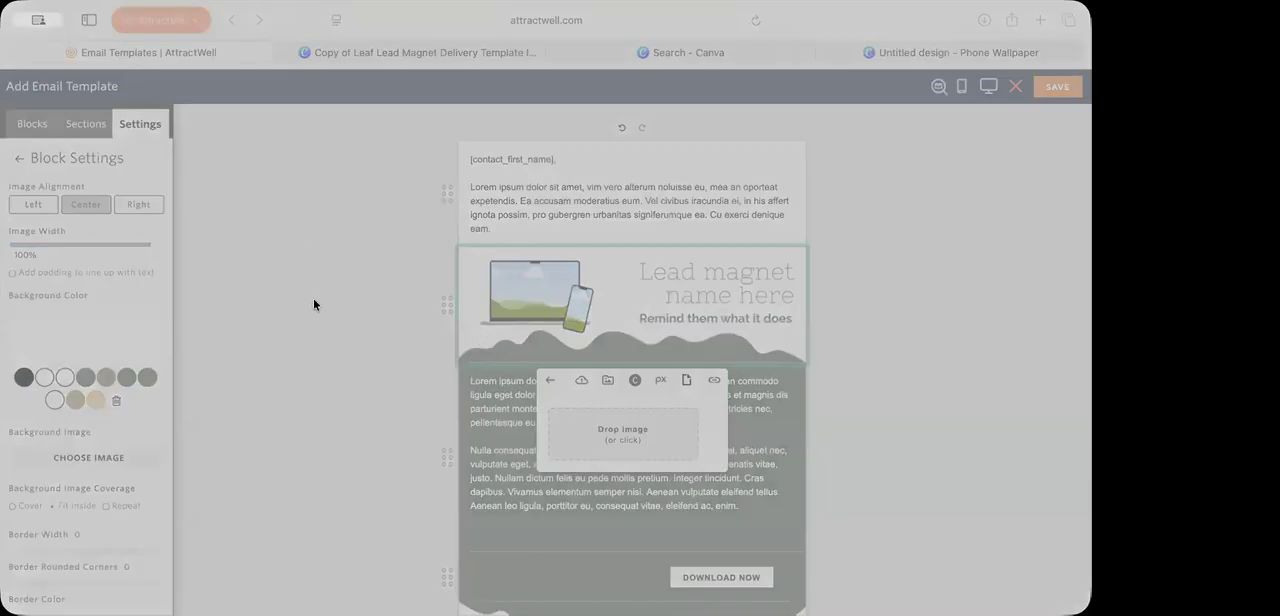
{"action": "left_click", "coordinate": [914, 456]}
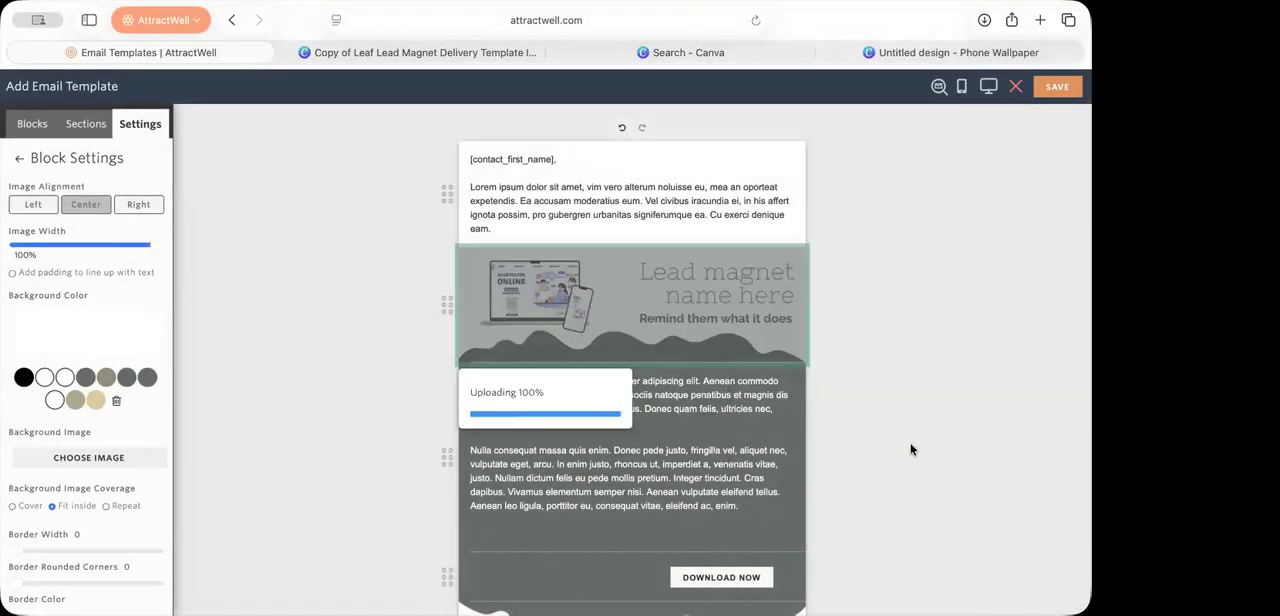
Step: Compare the wave color on Canva's Lead Magnet Mockup page and the email's header image with the text block's background
{"action": "left_click", "coordinate": [440, 52]}
{"action": "scroll", "coordinate": [632, 316], "scroll_direction": "up", "scroll_amount": 1}
{"action": "scroll", "coordinate": [632, 313], "scroll_direction": "up", "scroll_amount": 15}
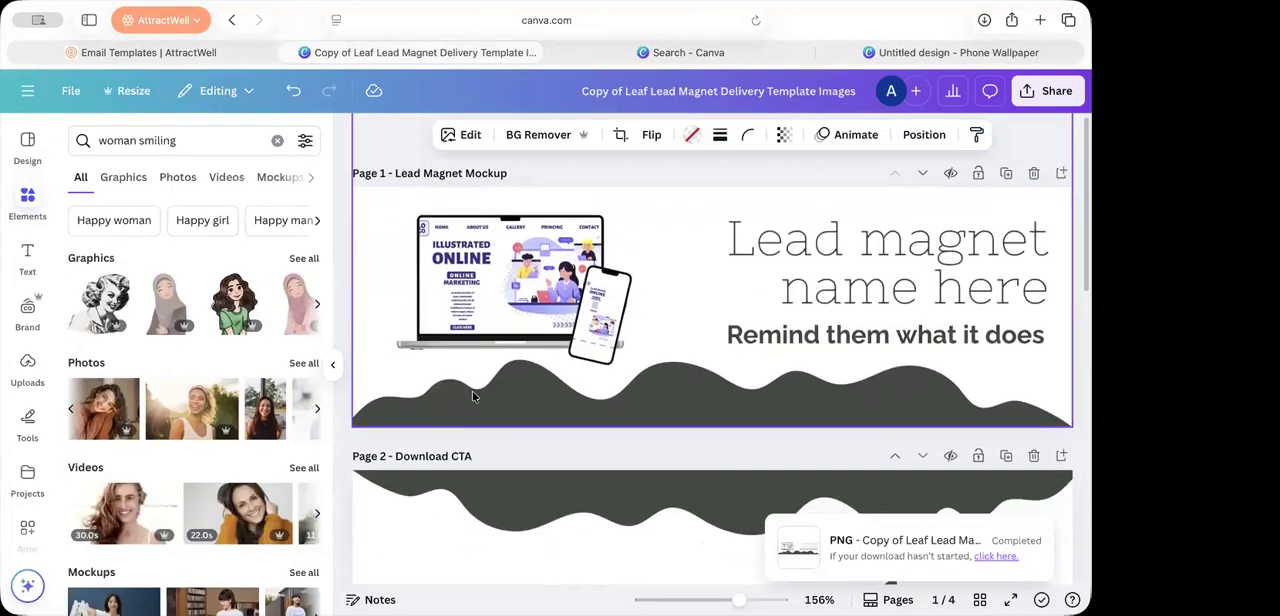
{"action": "left_click", "coordinate": [148, 52]}
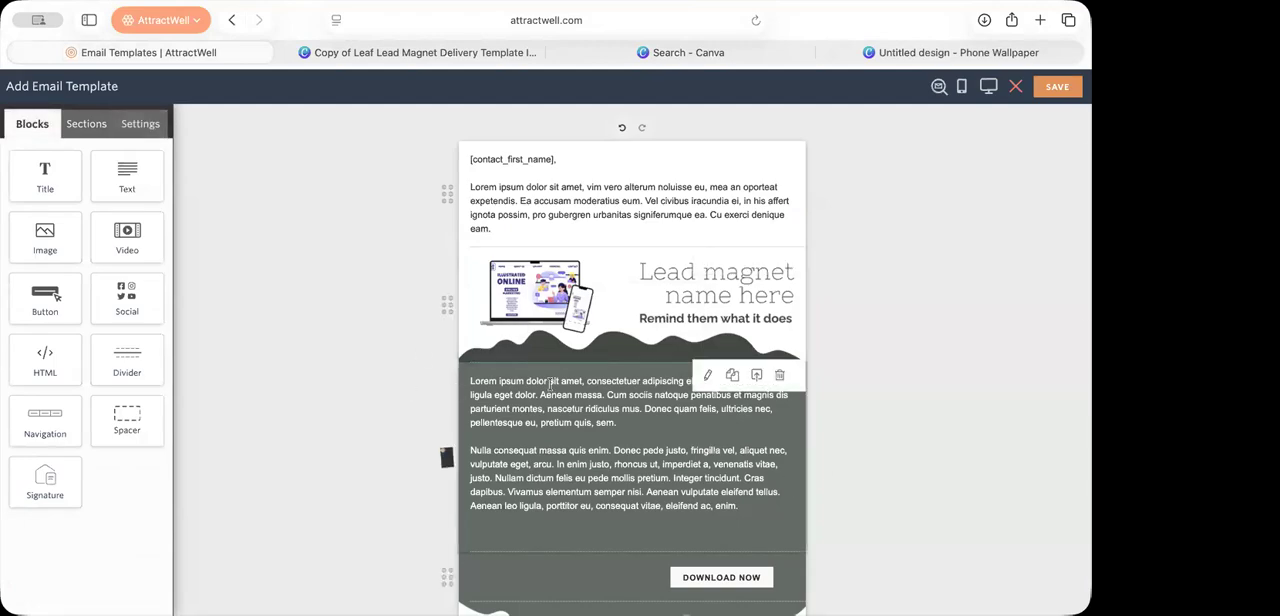
{"action": "scroll", "coordinate": [550, 384], "scroll_direction": "up", "scroll_amount": 5}
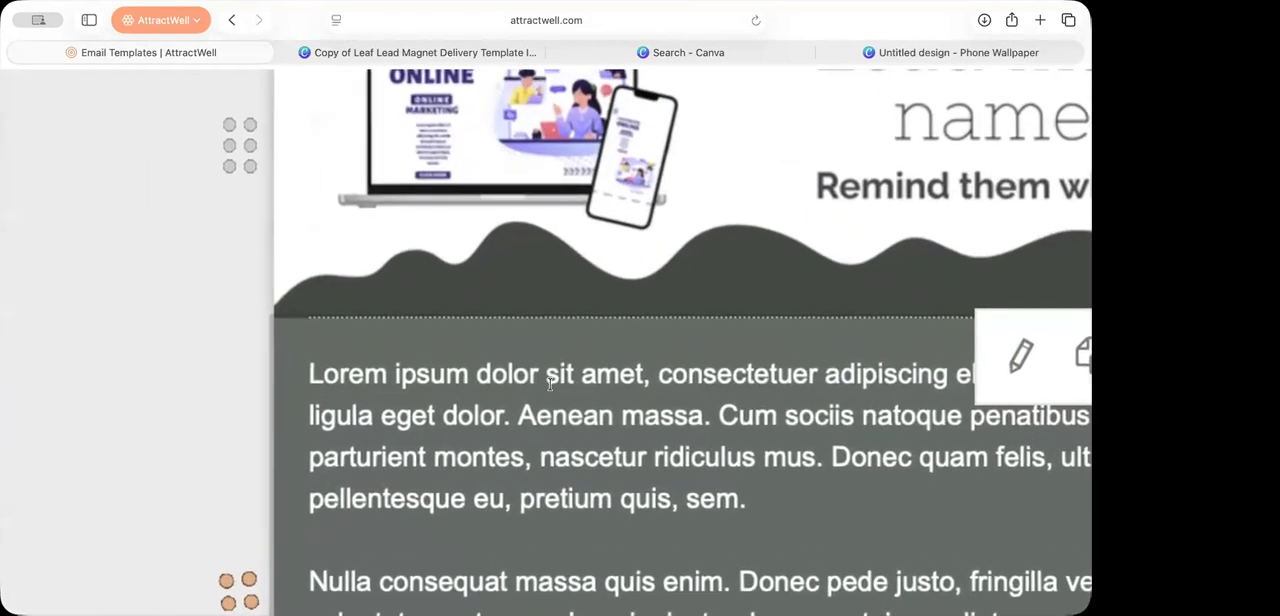
{"action": "scroll", "coordinate": [550, 384], "scroll_direction": "down", "scroll_amount": 5}
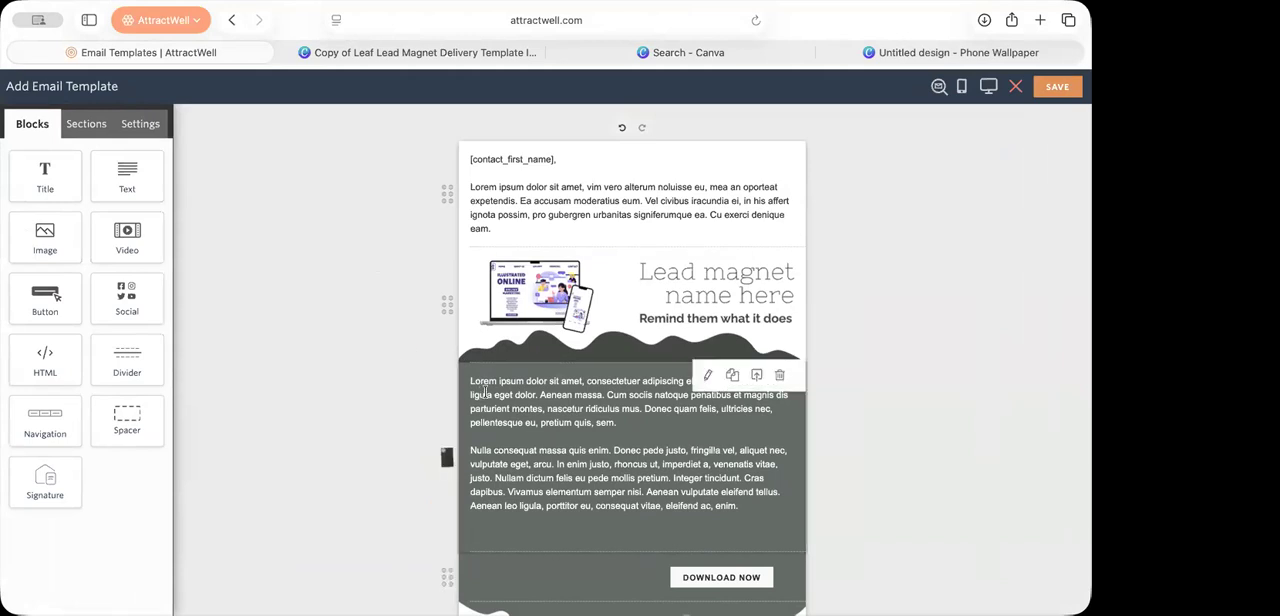
Step: Match the text block's background to the header image's dark wave using the custom color 444A43
{"action": "left_click", "coordinate": [463, 371]}
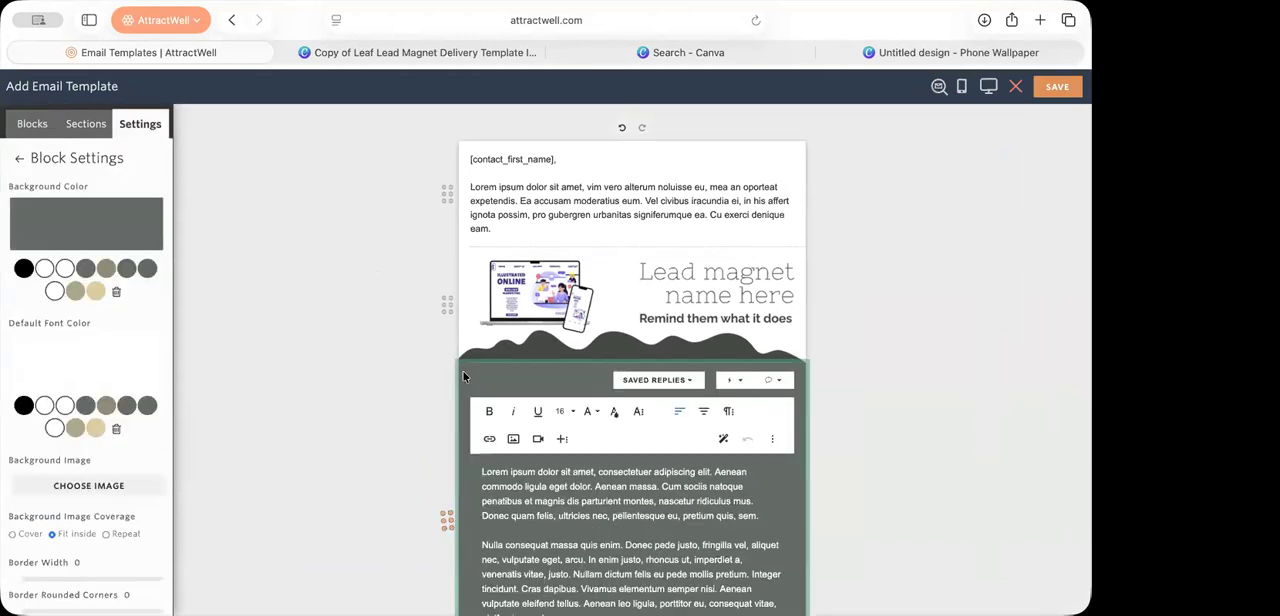
{"action": "left_click", "coordinate": [52, 226]}
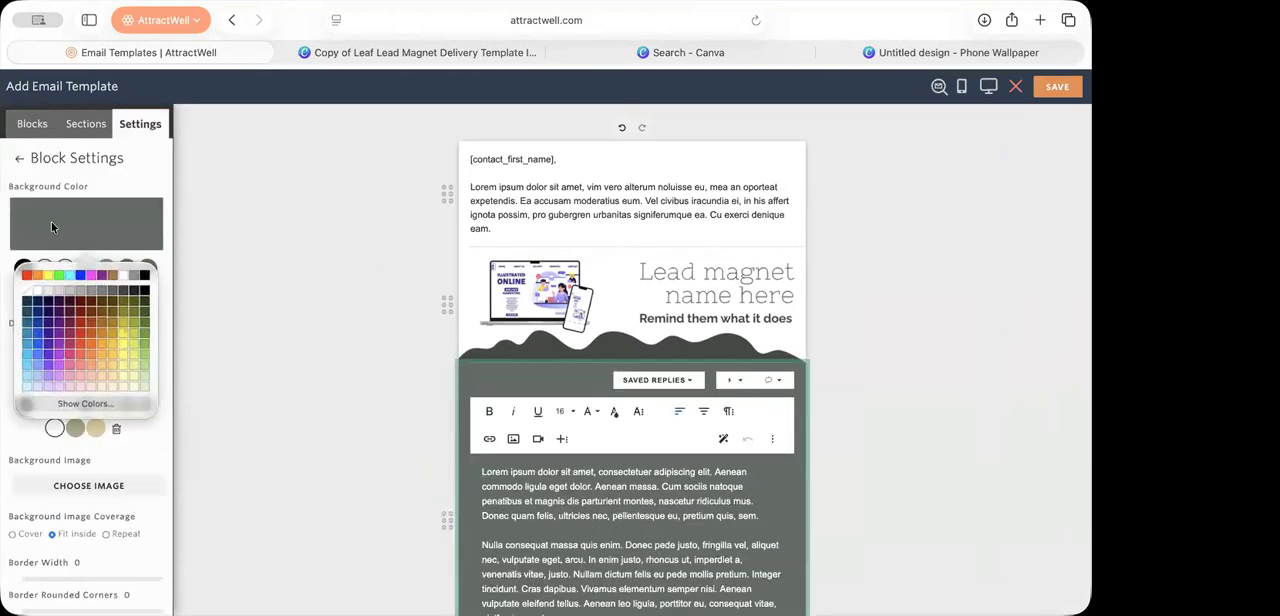
{"action": "left_click", "coordinate": [63, 404]}
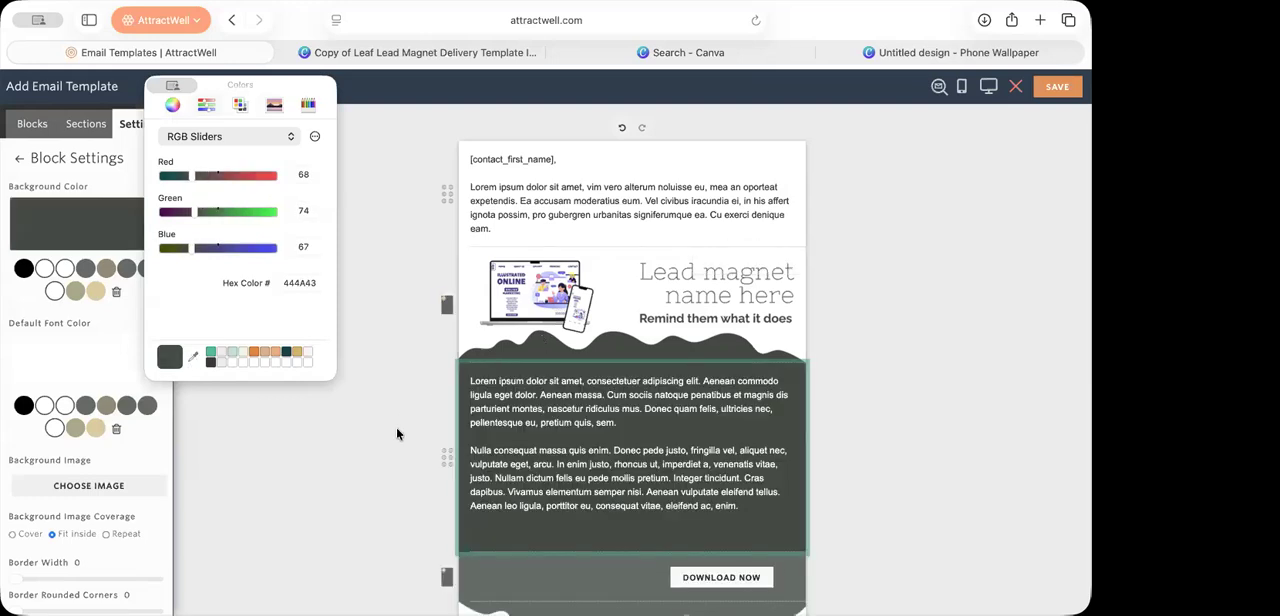
{"action": "left_click", "coordinate": [396, 427]}
Step: Match the Download Now button block's background color to the dark green of the text block above it
{"action": "scroll", "coordinate": [857, 434], "scroll_direction": "down", "scroll_amount": 2}
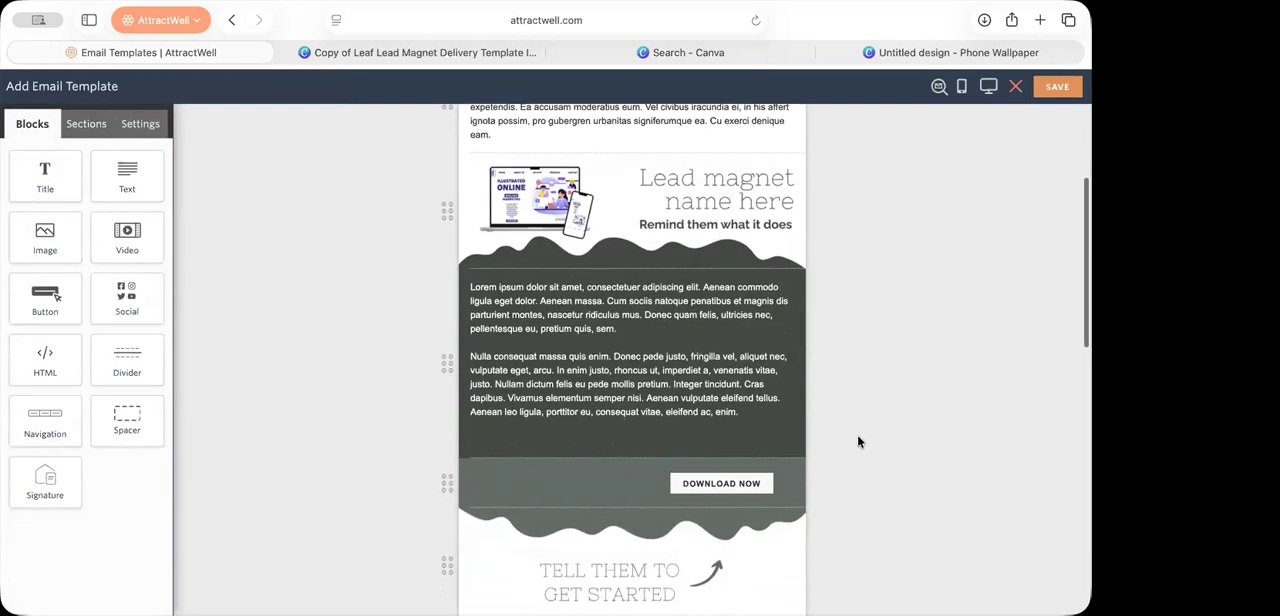
{"action": "left_click", "coordinate": [535, 484]}
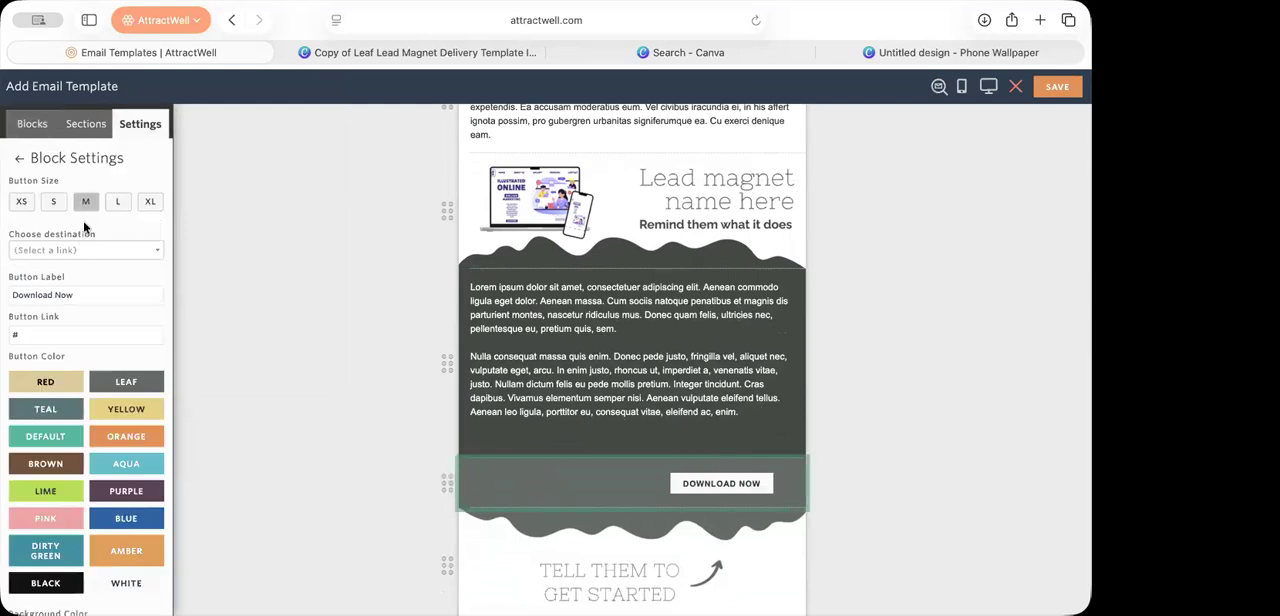
{"action": "scroll", "coordinate": [86, 229], "scroll_direction": "down", "scroll_amount": 10}
{"action": "scroll", "coordinate": [96, 358], "scroll_direction": "up", "scroll_amount": 4}
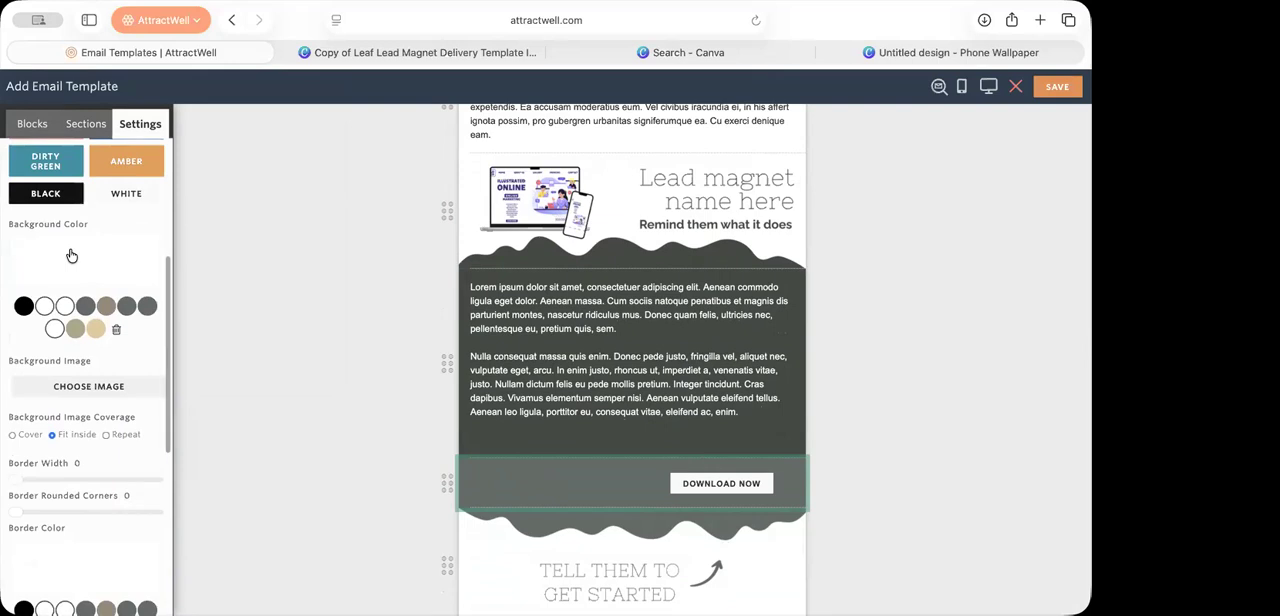
{"action": "left_click", "coordinate": [72, 255]}
{"action": "left_click", "coordinate": [84, 442]}
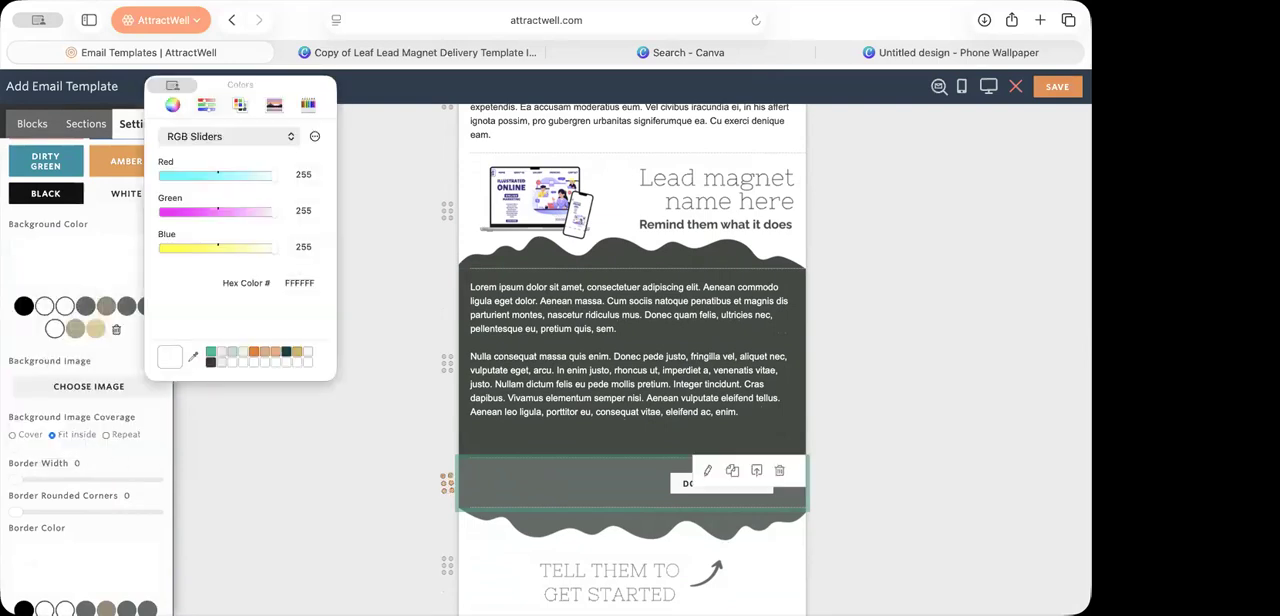
{"action": "left_click", "coordinate": [486, 449]}
{"action": "left_click", "coordinate": [394, 513]}
Step: Replace the "Tell them to get started" wave image below the button with the uploaded version in the matching dark color
{"action": "scroll", "coordinate": [598, 565], "scroll_direction": "down", "scroll_amount": 3}
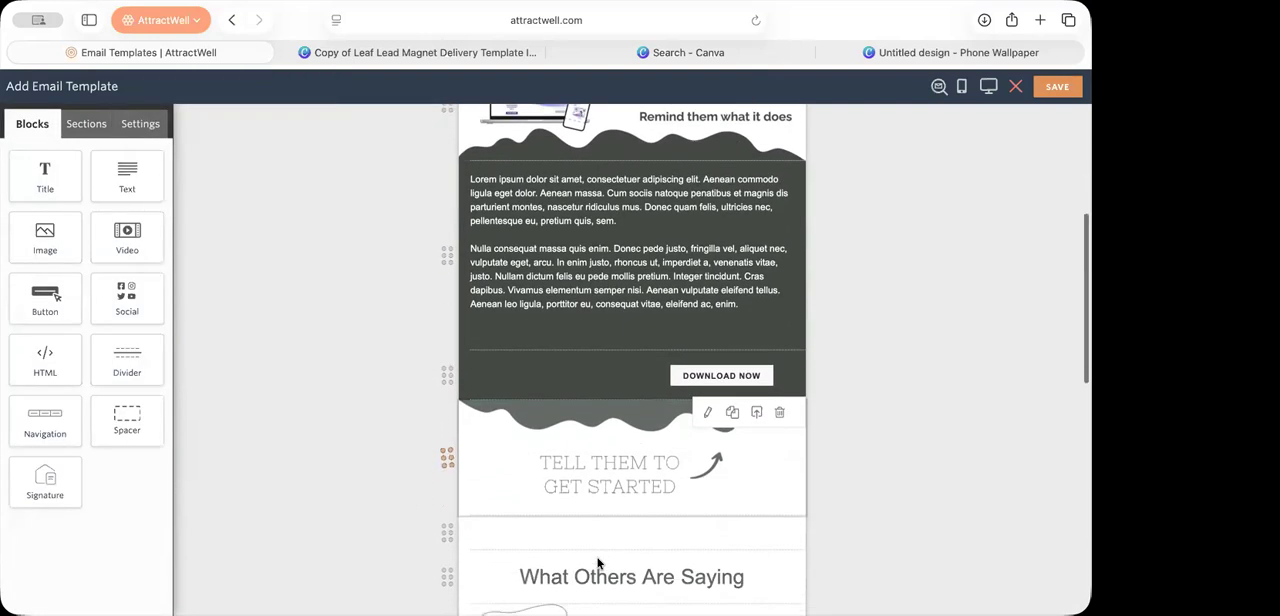
{"action": "left_click", "coordinate": [606, 478]}
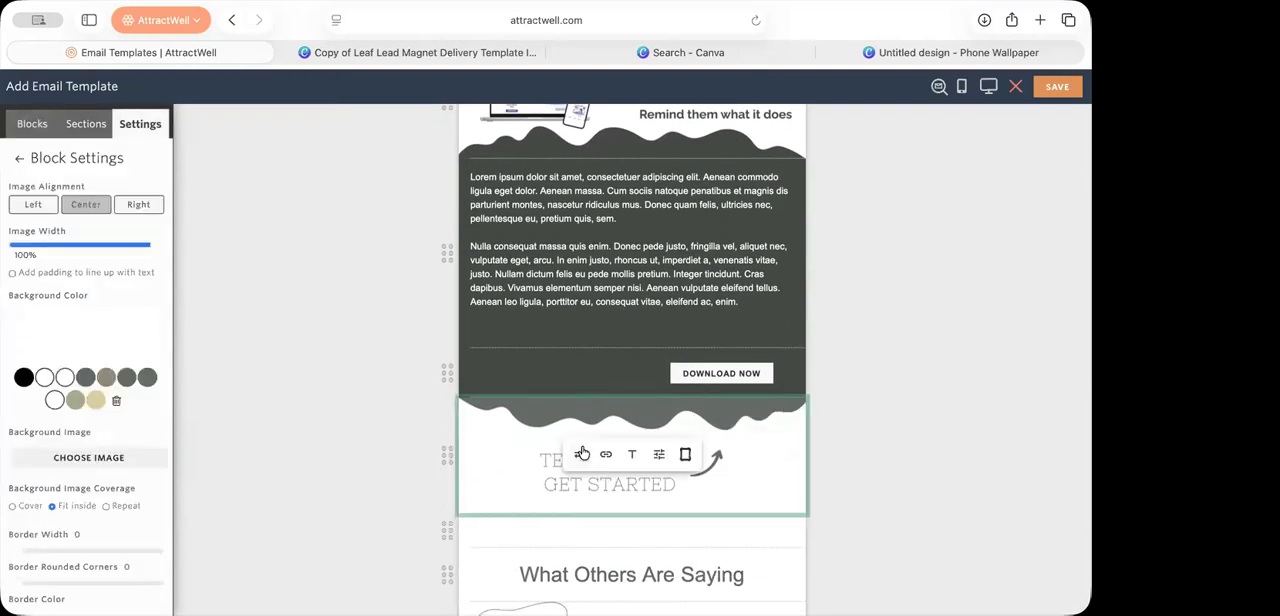
{"action": "left_click", "coordinate": [583, 453]}
{"action": "left_click", "coordinate": [629, 586]}
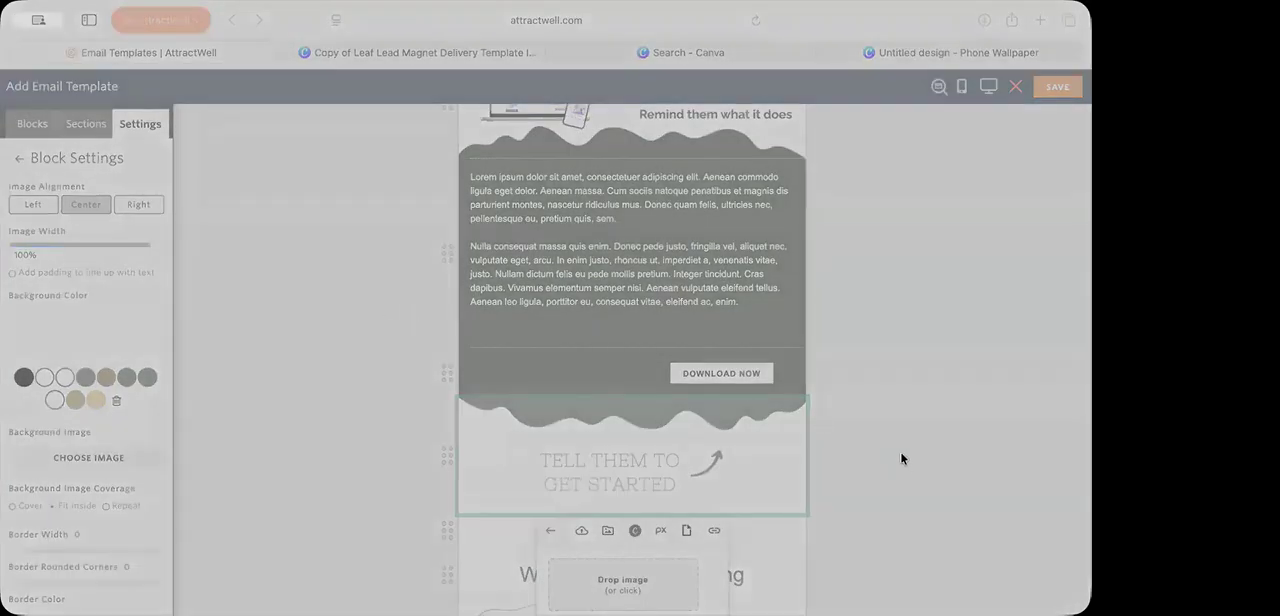
{"action": "left_click", "coordinate": [901, 525]}
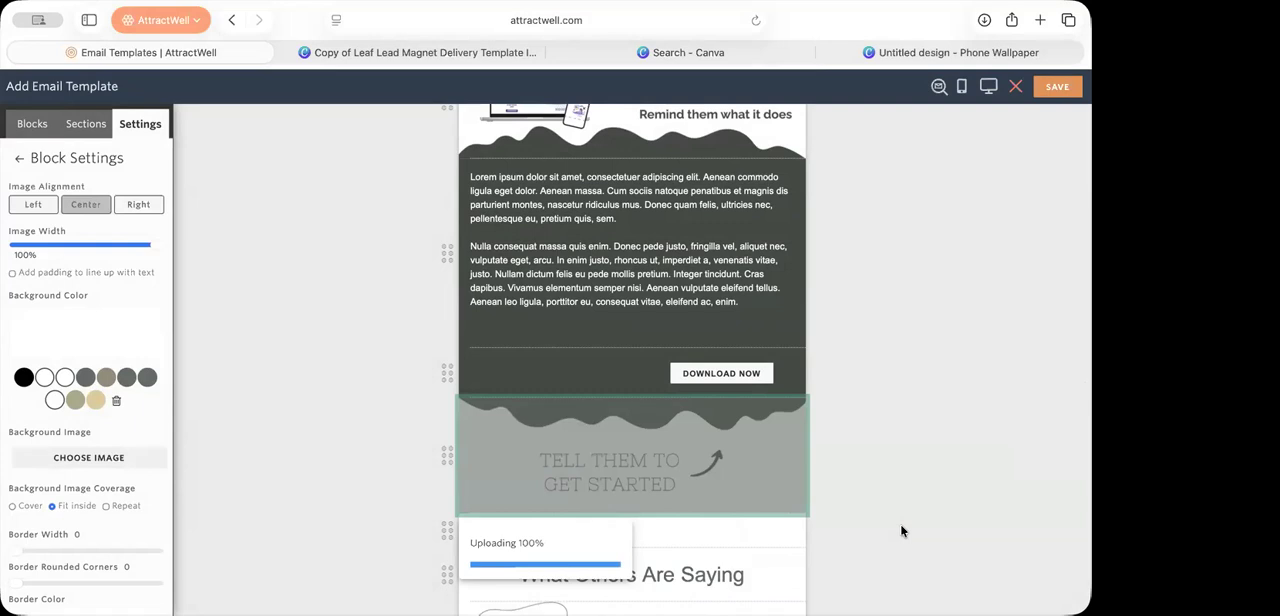
{"action": "left_click", "coordinate": [905, 458]}
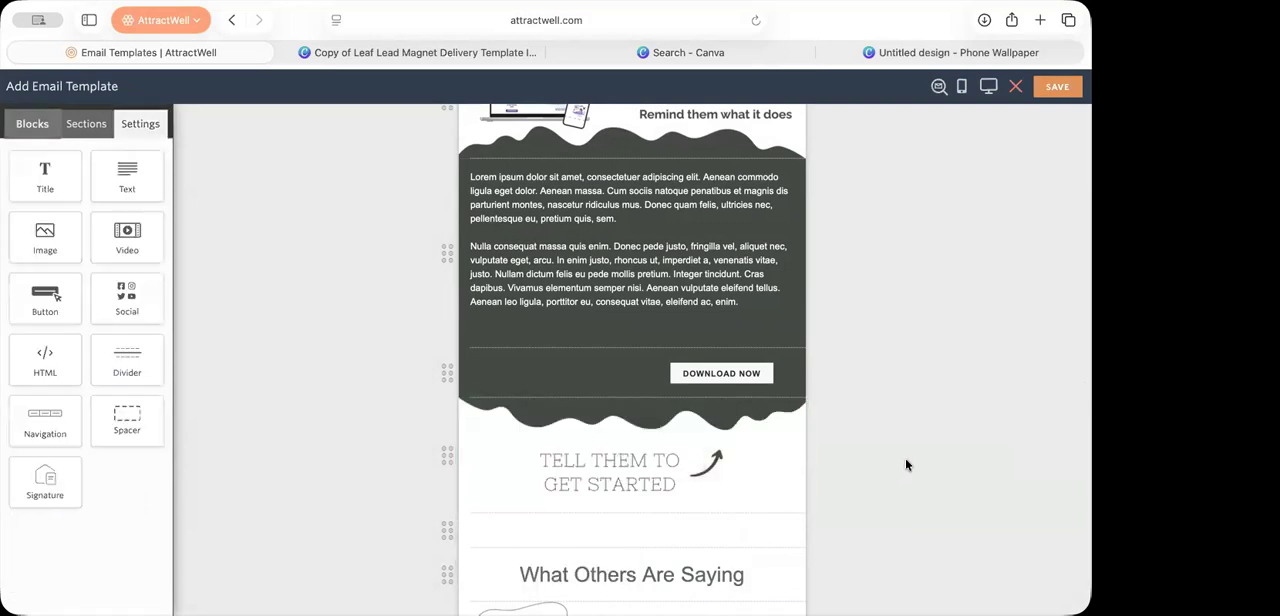
Step: Preview the email in desktop view to check the header, text and button blocks, and close the preview
{"action": "left_click", "coordinate": [986, 87]}
{"action": "scroll", "coordinate": [660, 444], "scroll_direction": "down", "scroll_amount": 5}
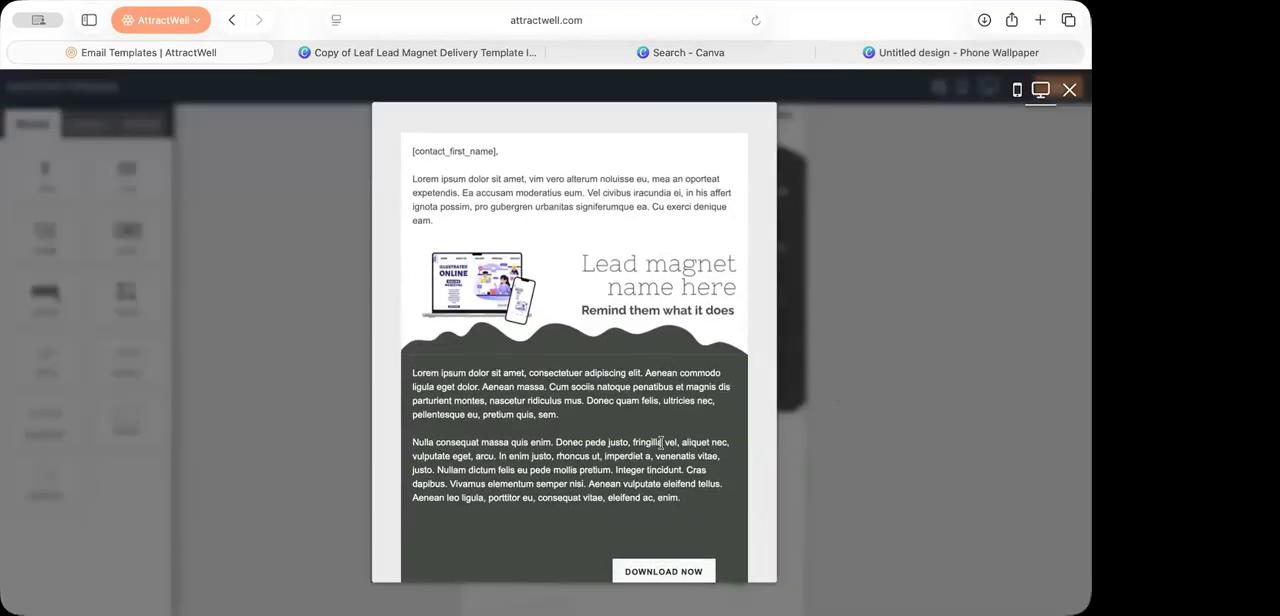
{"action": "left_click", "coordinate": [928, 418]}
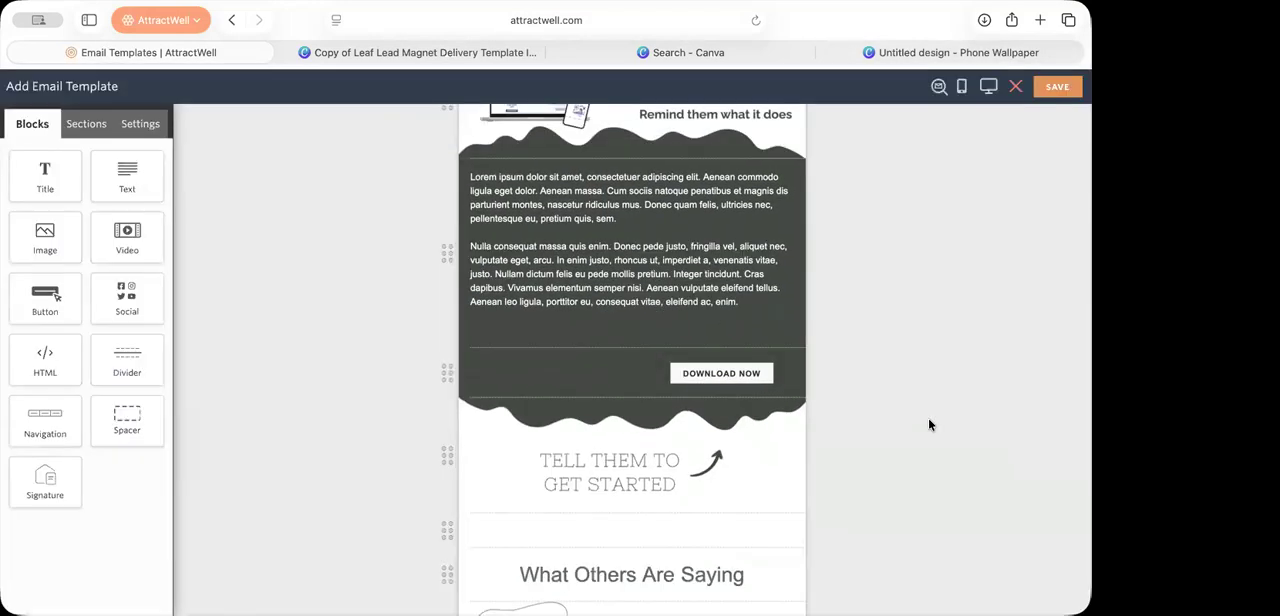
Step: Add an empty text block between the "What Others Are Saying" heading and the client testimonial image, and start editing it
{"action": "scroll", "coordinate": [702, 497], "scroll_direction": "down", "scroll_amount": 5}
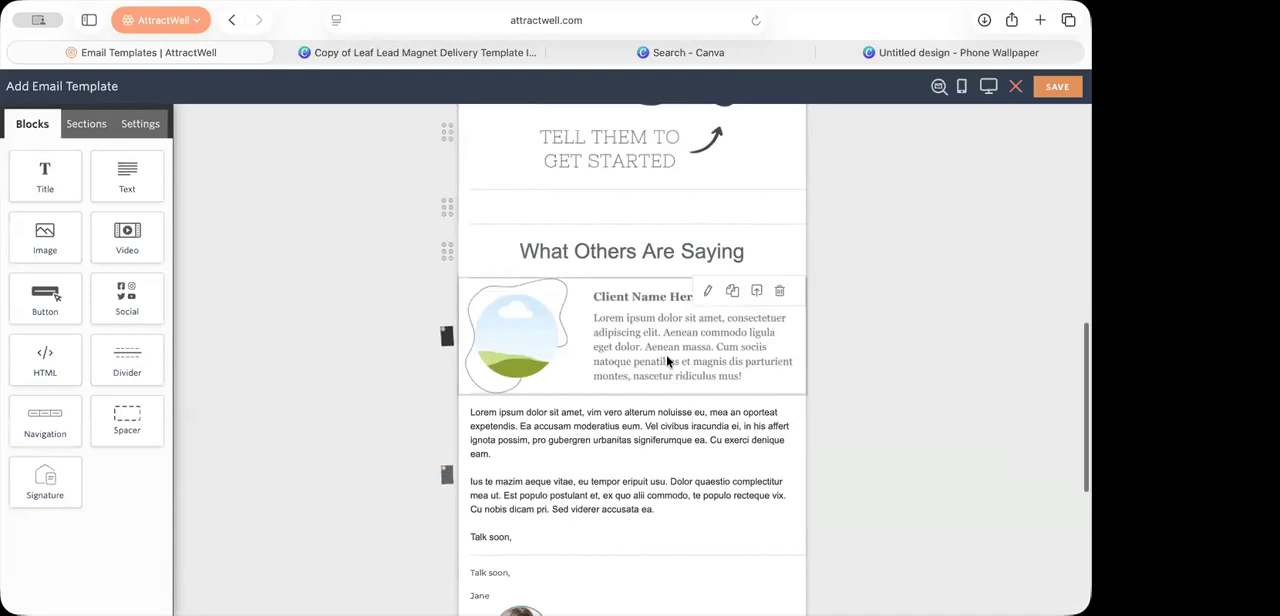
{"action": "left_click", "coordinate": [668, 343]}
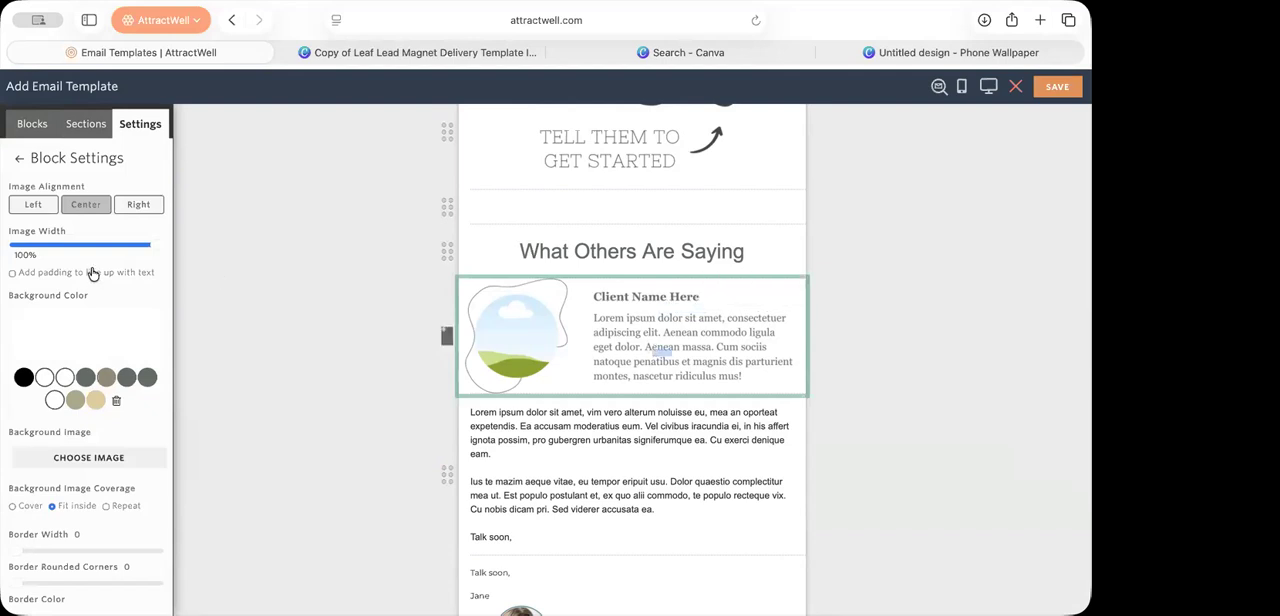
{"action": "left_click", "coordinate": [27, 130]}
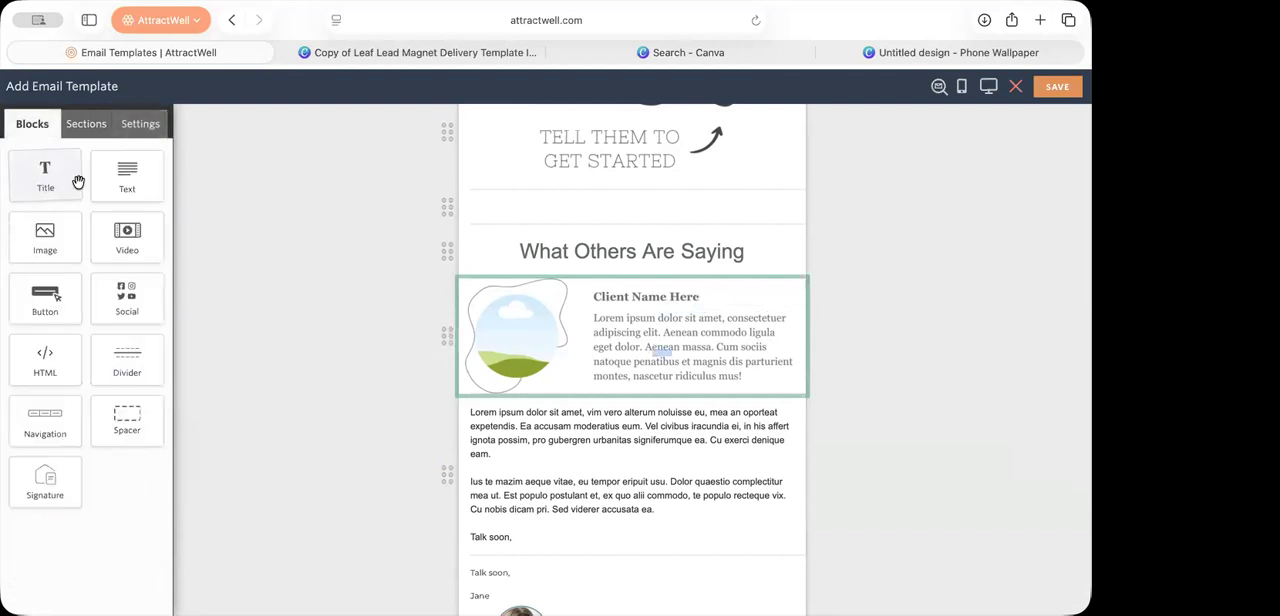
{"action": "left_click_drag", "start_coordinate": [108, 182], "coordinate": [532, 277]}
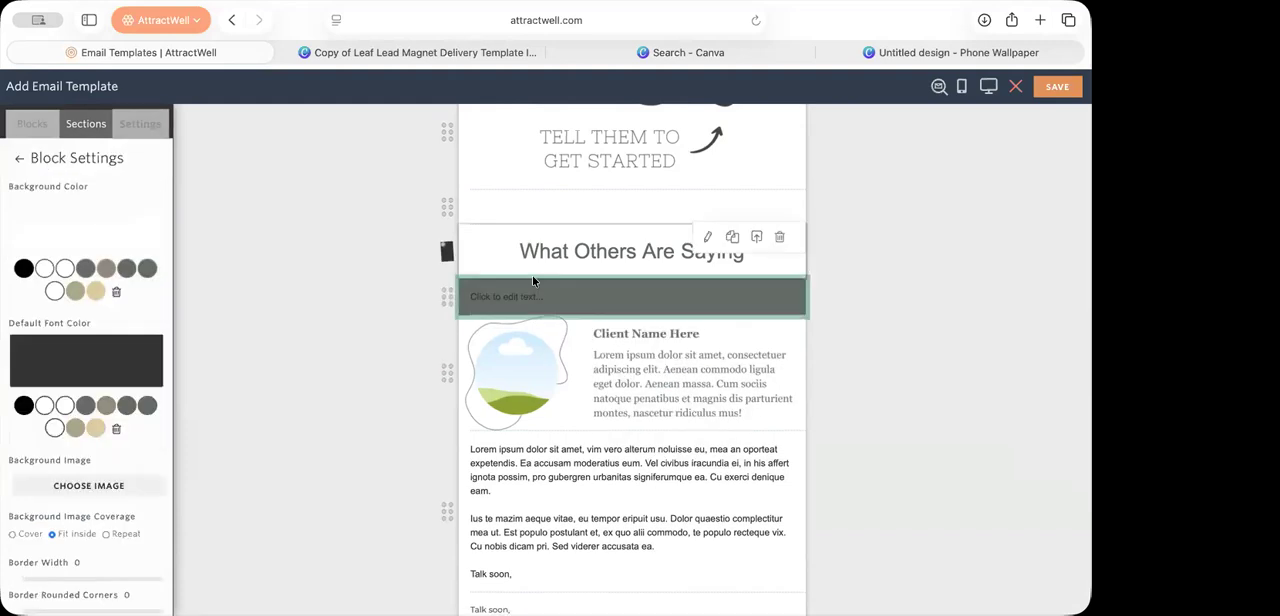
{"action": "left_click", "coordinate": [528, 300]}
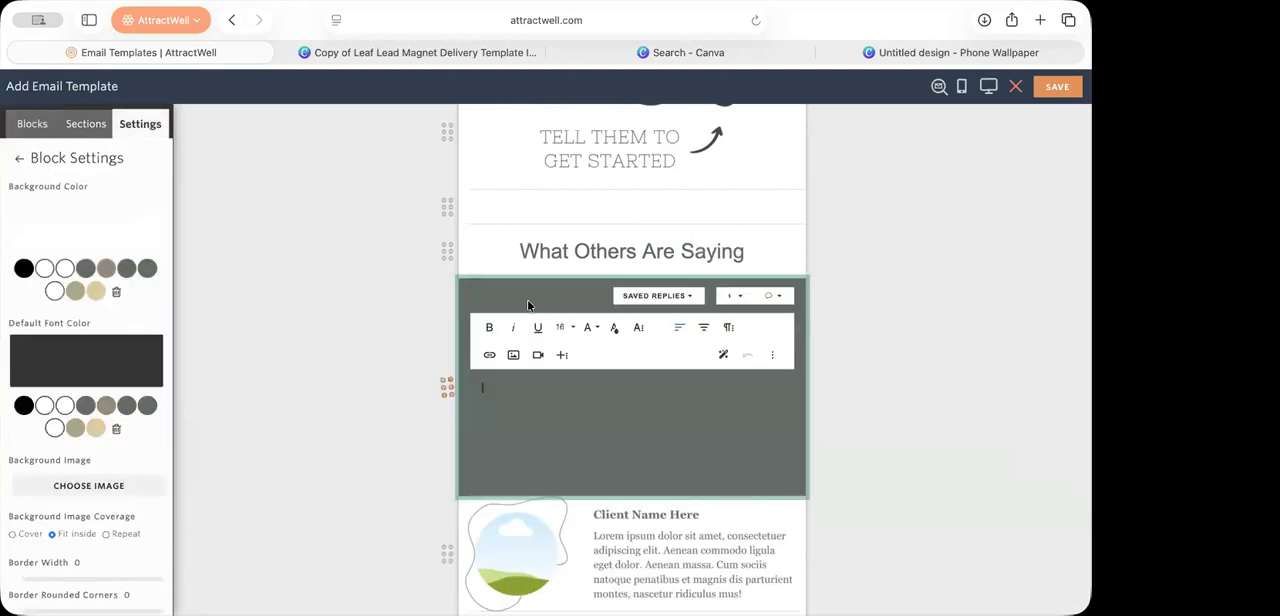
Step: Search Pixabay for "woman smiling" and insert the photo of the dark-haired woman in white into the new text block
{"action": "left_click", "coordinate": [513, 354]}
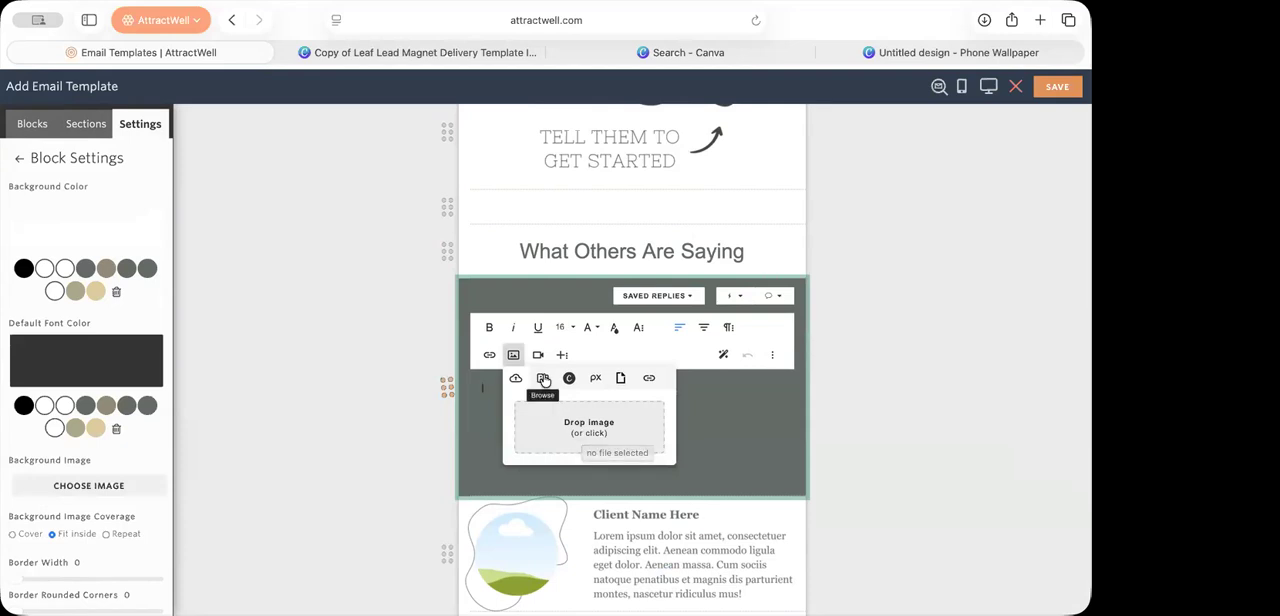
{"action": "left_click", "coordinate": [595, 377]}
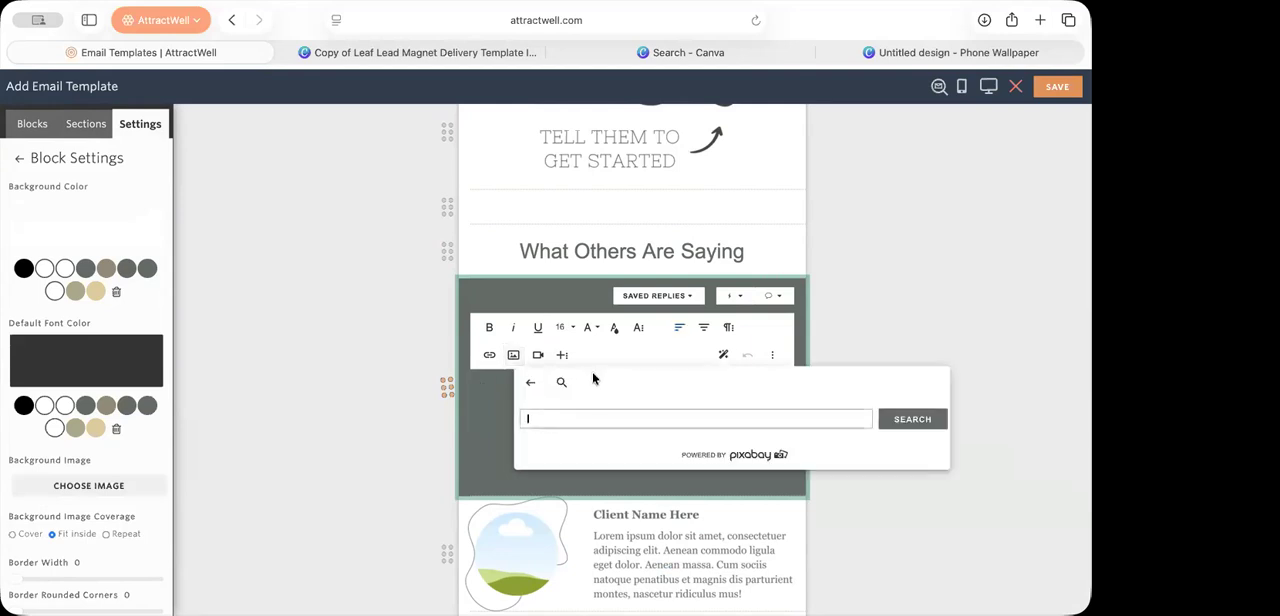
{"action": "type", "text": "woman smiling"}
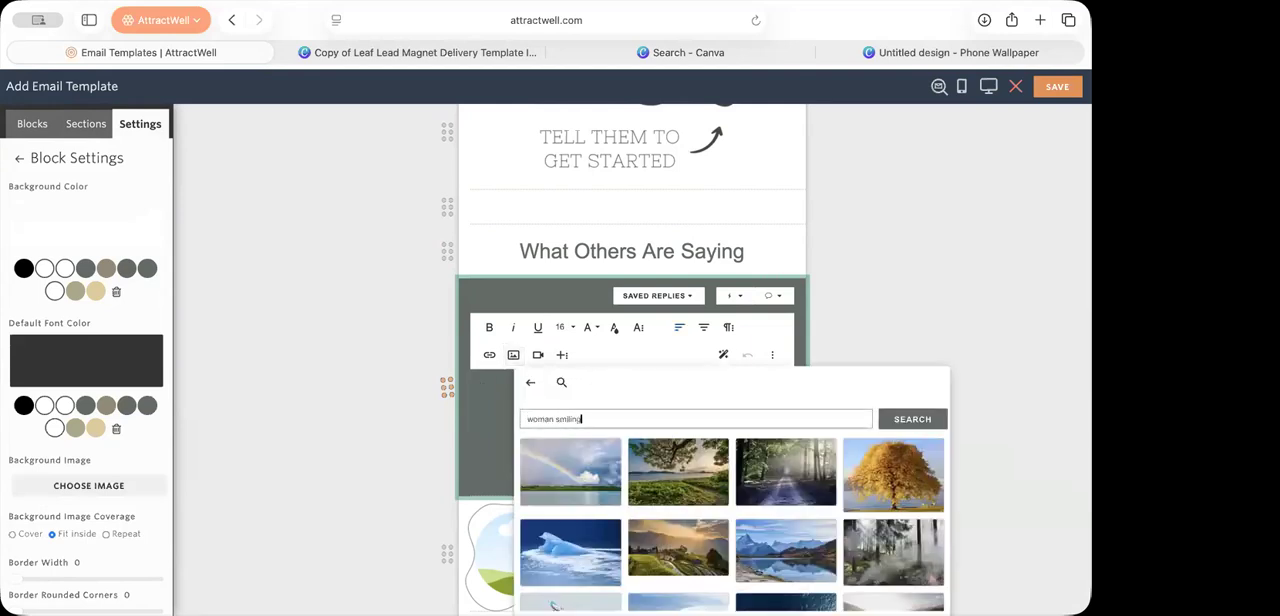
{"action": "key", "text": "Return"}
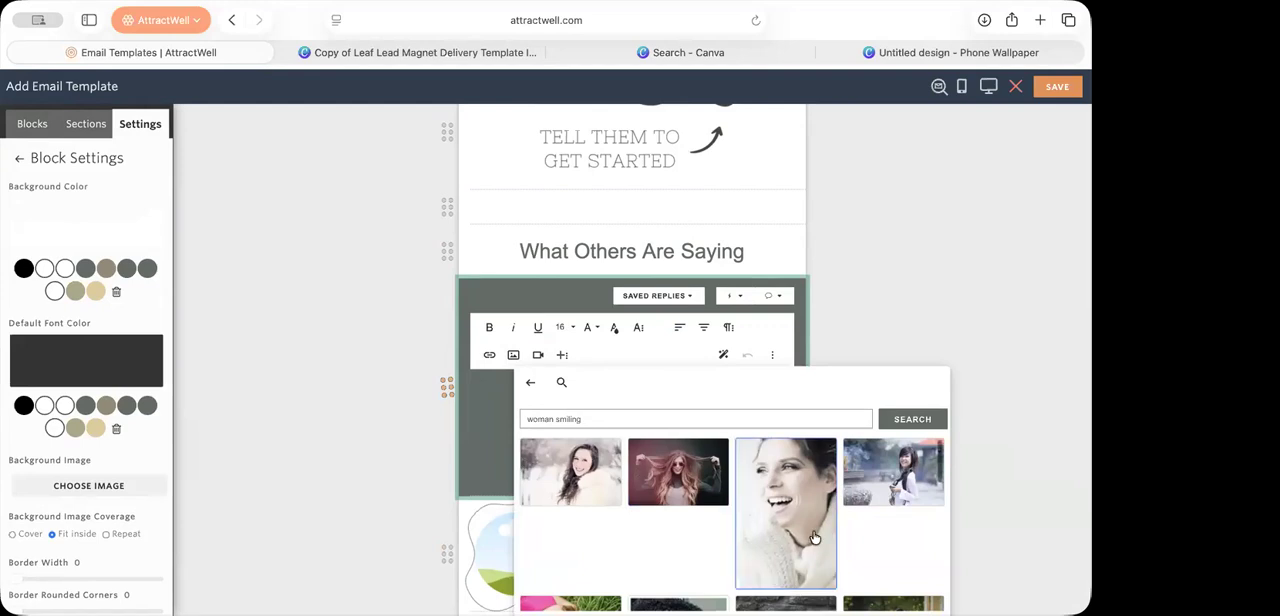
{"action": "left_click", "coordinate": [884, 490]}
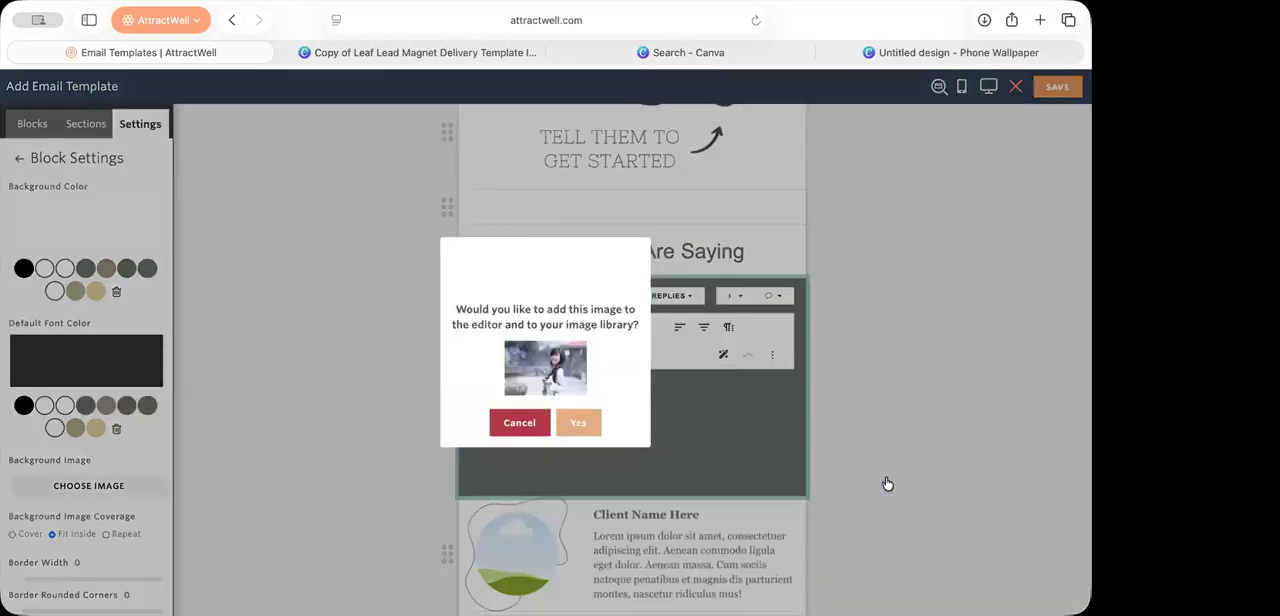
{"action": "left_click", "coordinate": [574, 430]}
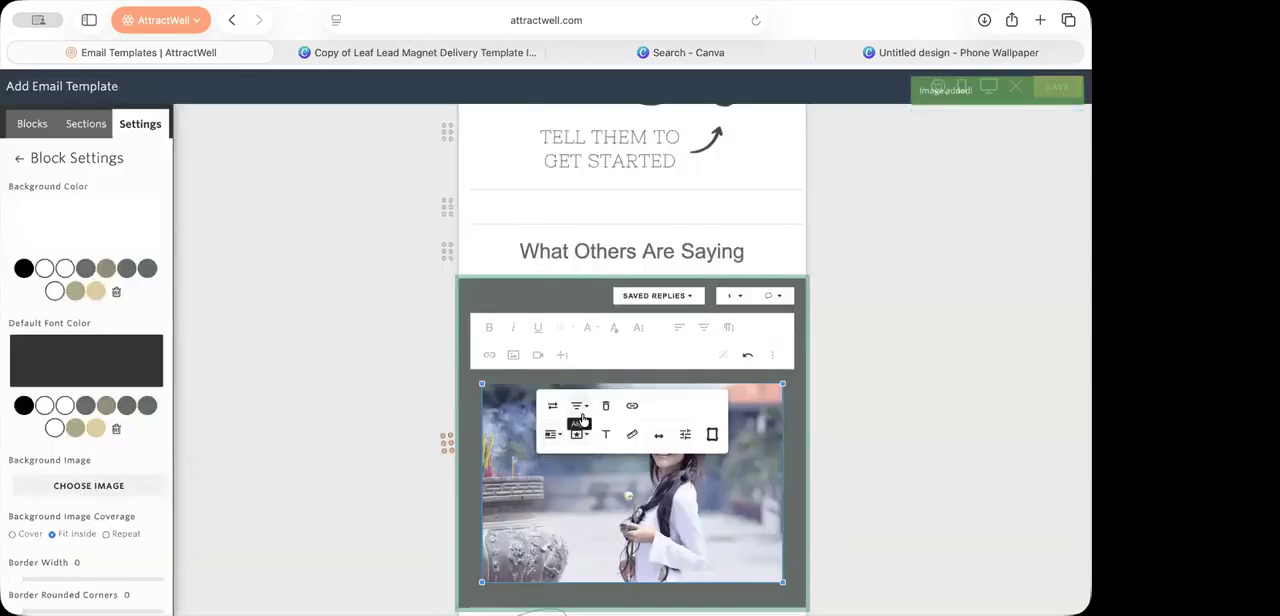
Step: Apply the oval frame to the inserted photo of the woman
{"action": "left_click", "coordinate": [712, 435]}
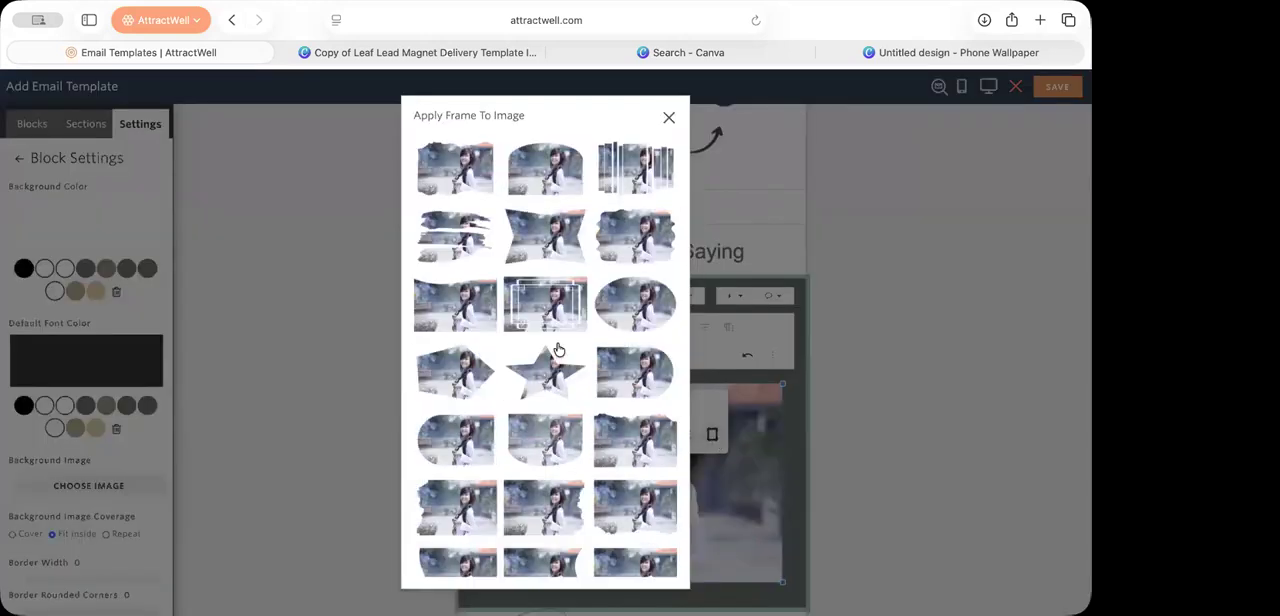
{"action": "scroll", "coordinate": [522, 428], "scroll_direction": "down", "scroll_amount": 1}
{"action": "scroll", "coordinate": [522, 428], "scroll_direction": "up", "scroll_amount": 1}
{"action": "scroll", "coordinate": [522, 428], "scroll_direction": "down", "scroll_amount": 1}
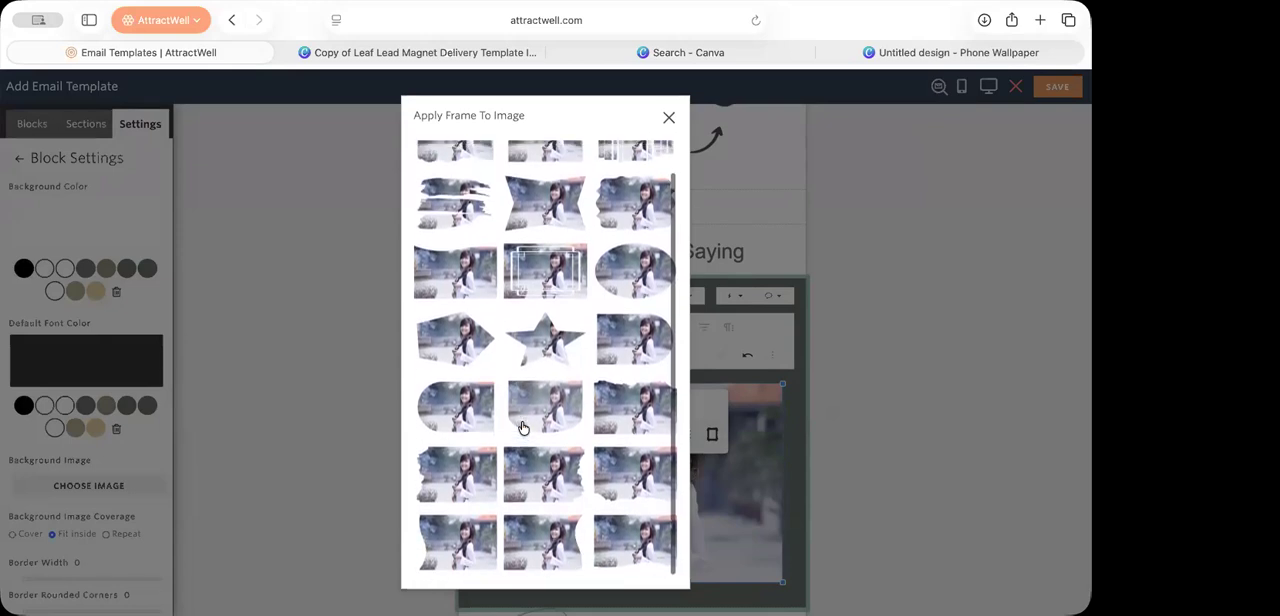
{"action": "left_click", "coordinate": [628, 285]}
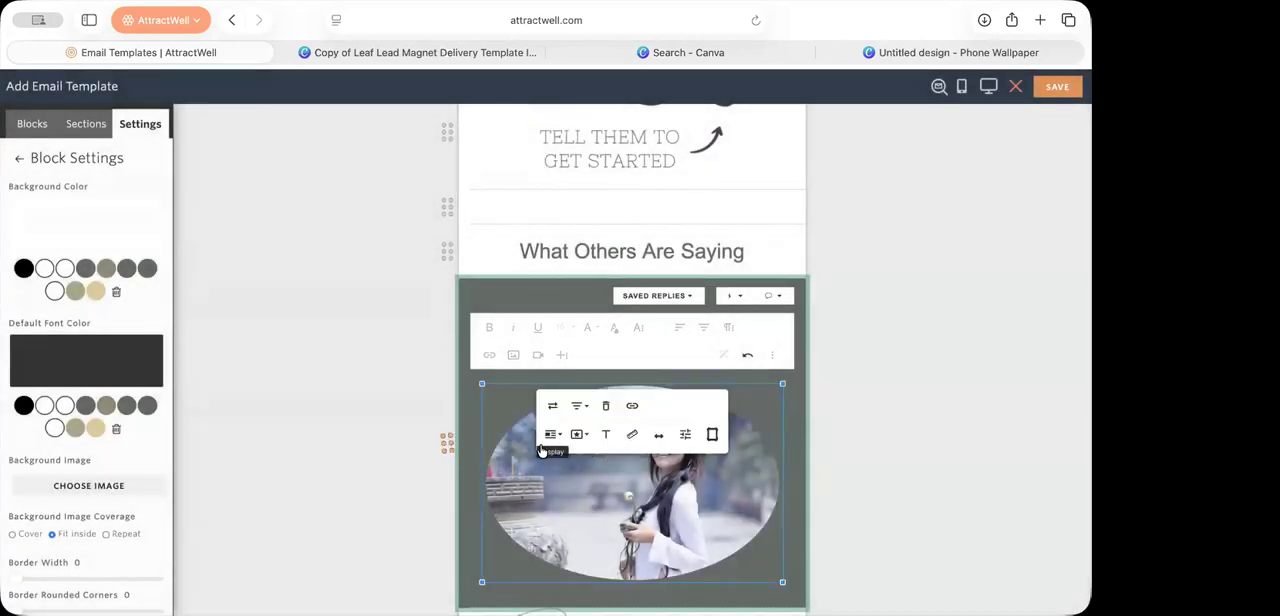
Step: Set the oval photo's display option to Inline
{"action": "left_click", "coordinate": [603, 437]}
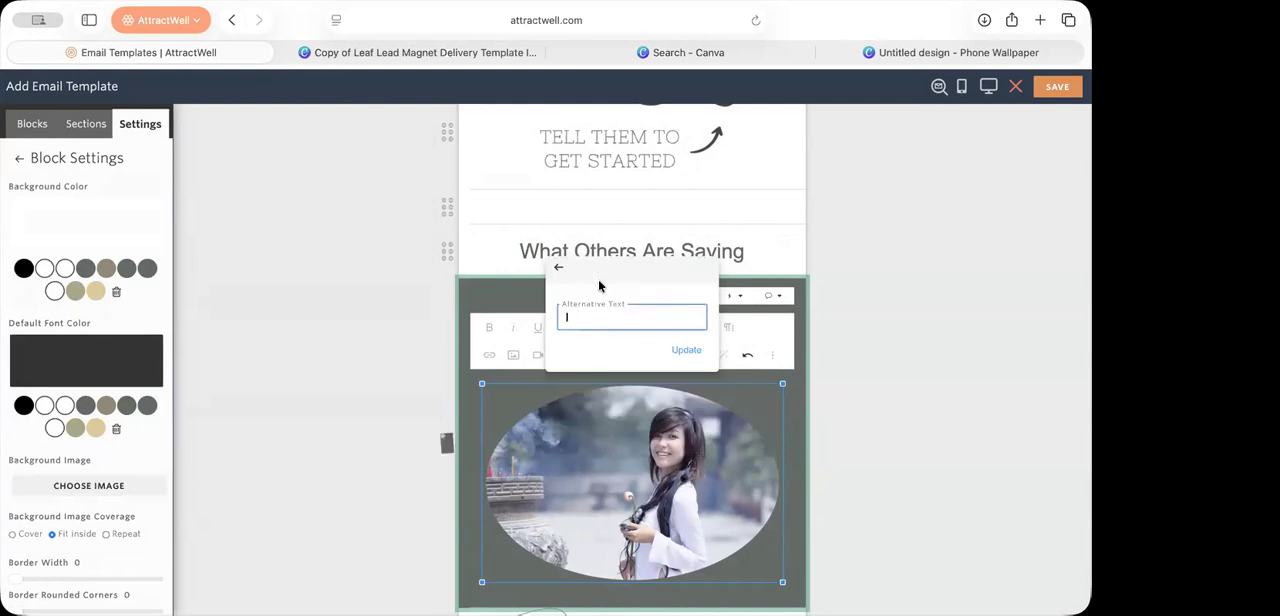
{"action": "left_click", "coordinate": [559, 268]}
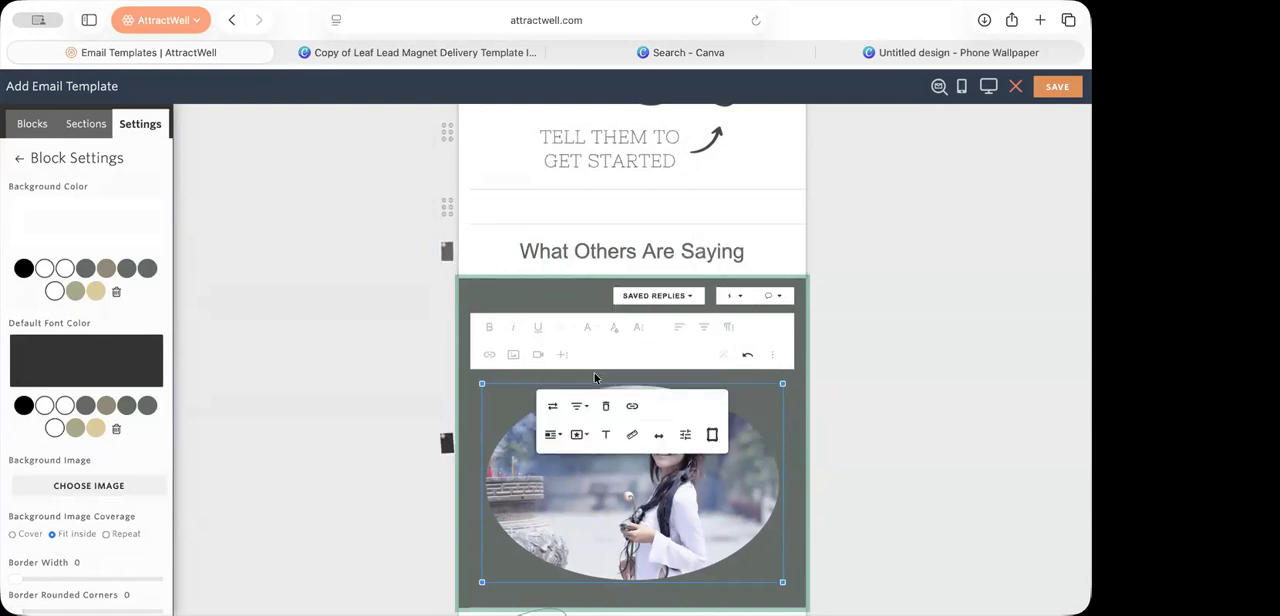
{"action": "left_click", "coordinate": [552, 435]}
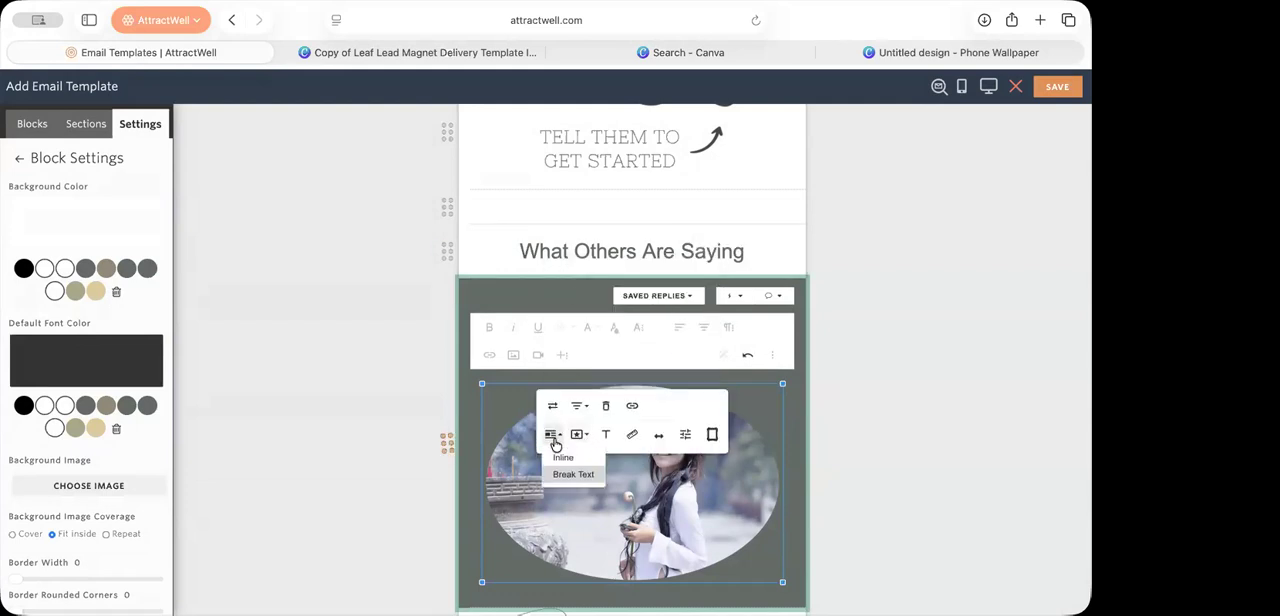
{"action": "left_click", "coordinate": [561, 457]}
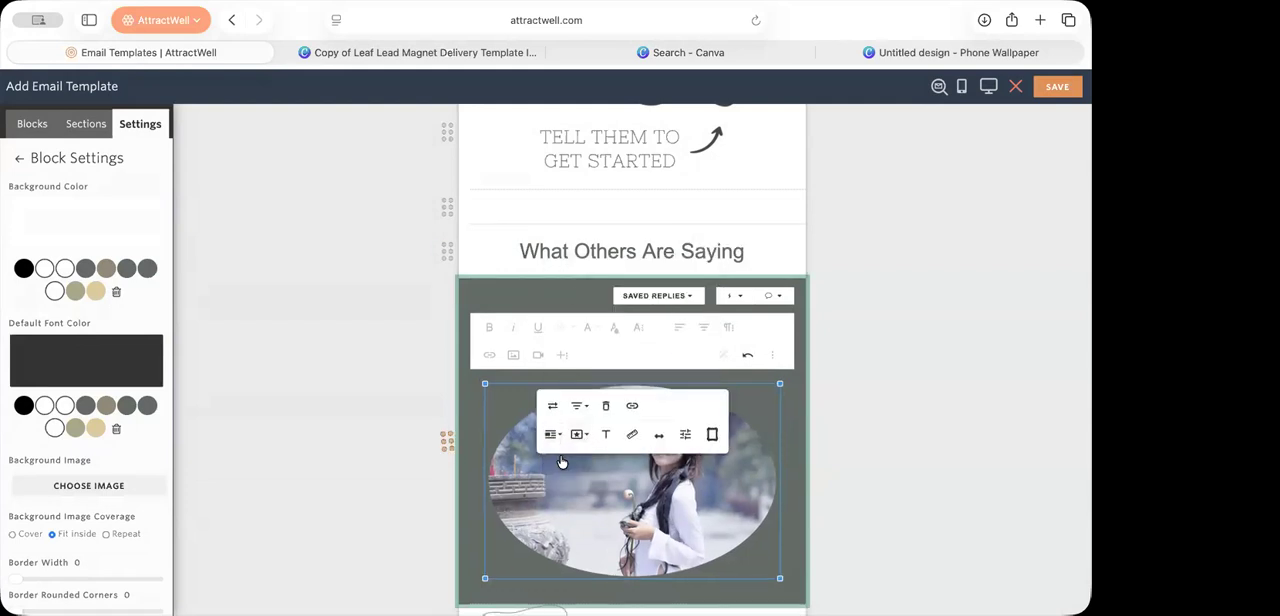
Step: Set the oval photo's width to 75px with automatic height
{"action": "left_click", "coordinate": [627, 440]}
{"action": "double_click", "coordinate": [570, 316]}
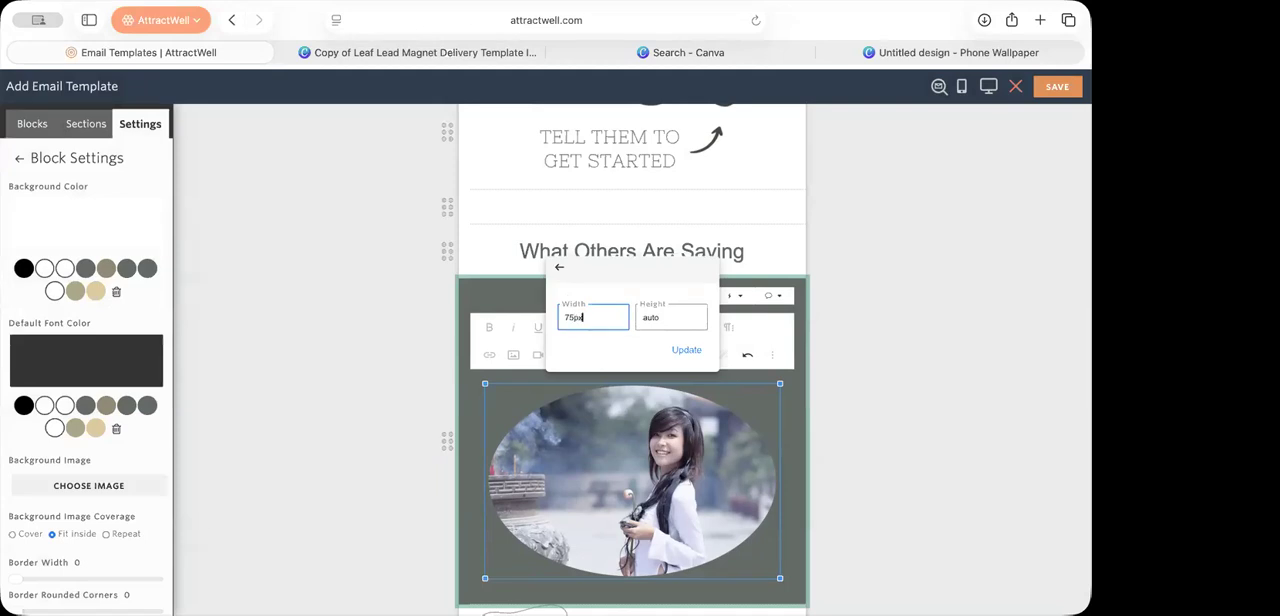
{"action": "key", "text": "Return"}
{"action": "left_click", "coordinate": [811, 390]}
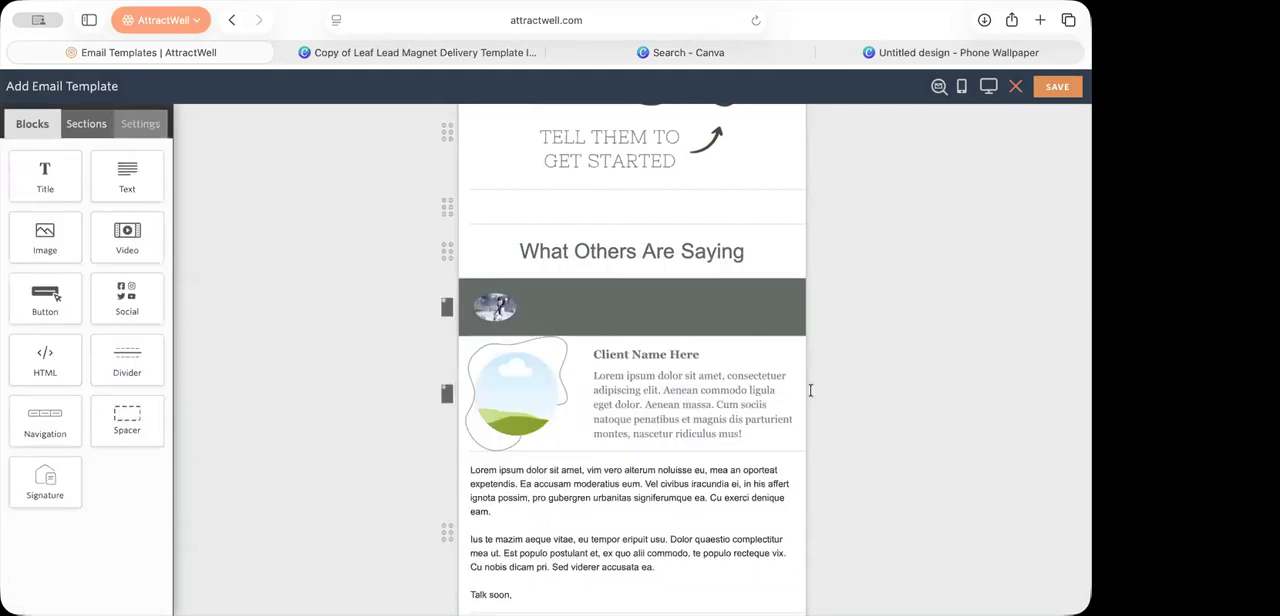
Step: Resize the oval photo in the testimonial text block to a width of 100
{"action": "left_click", "coordinate": [504, 316]}
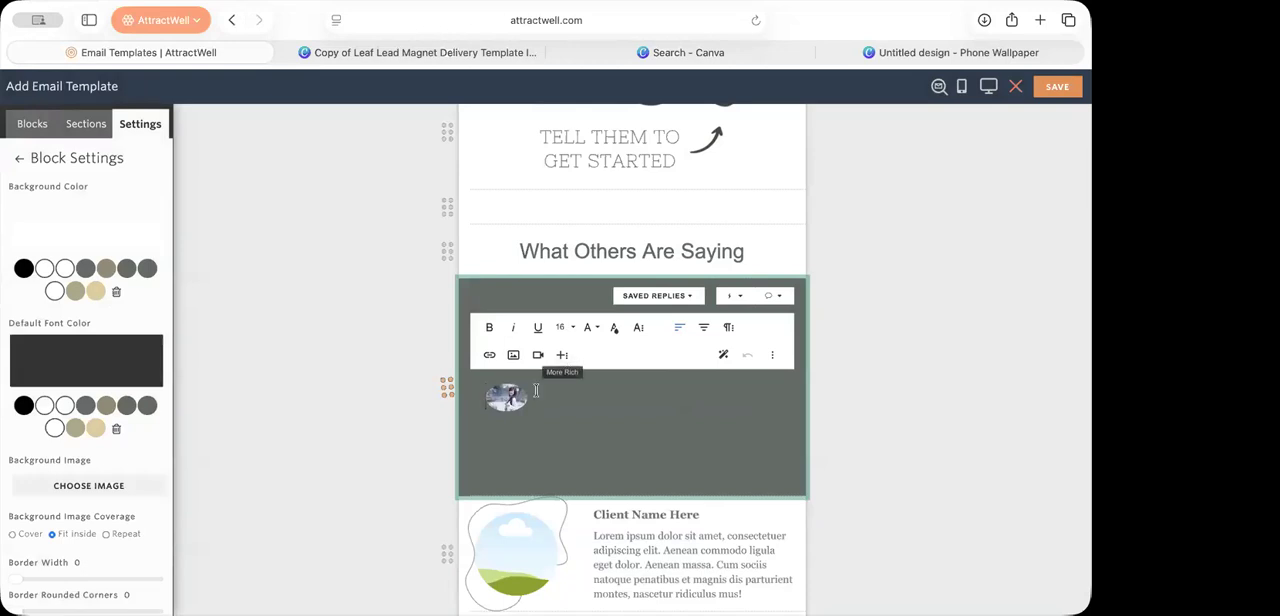
{"action": "left_click", "coordinate": [508, 398]}
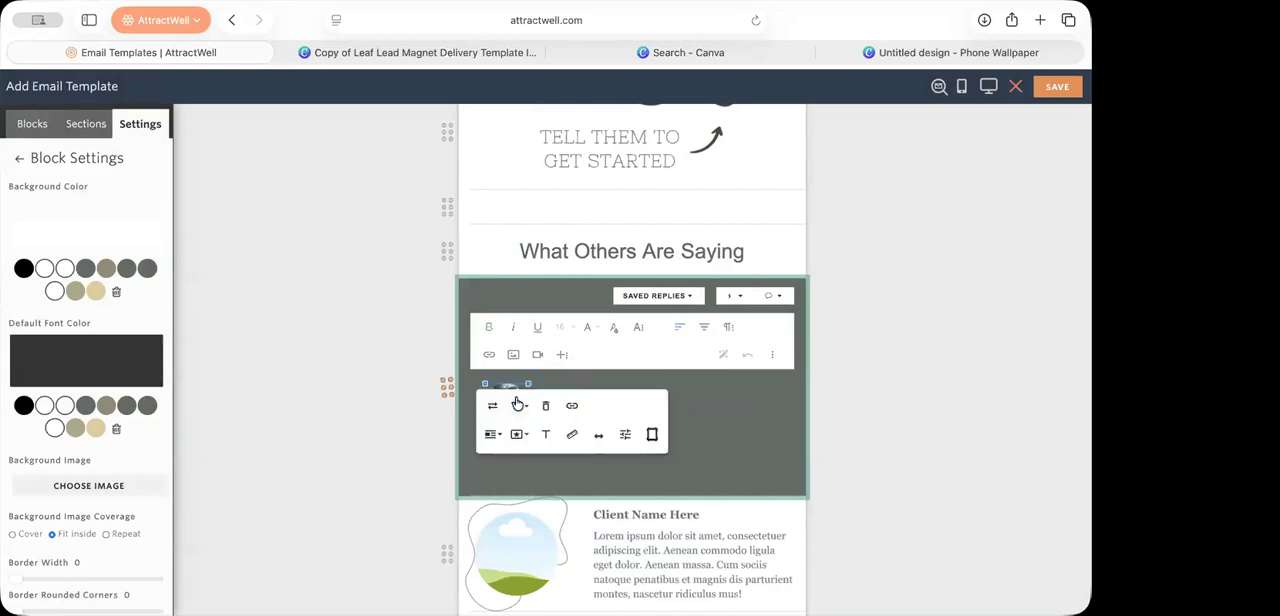
{"action": "left_click", "coordinate": [570, 435]}
{"action": "type", "text": "100"}
{"action": "key", "text": "Return"}
{"action": "left_click", "coordinate": [857, 480]}
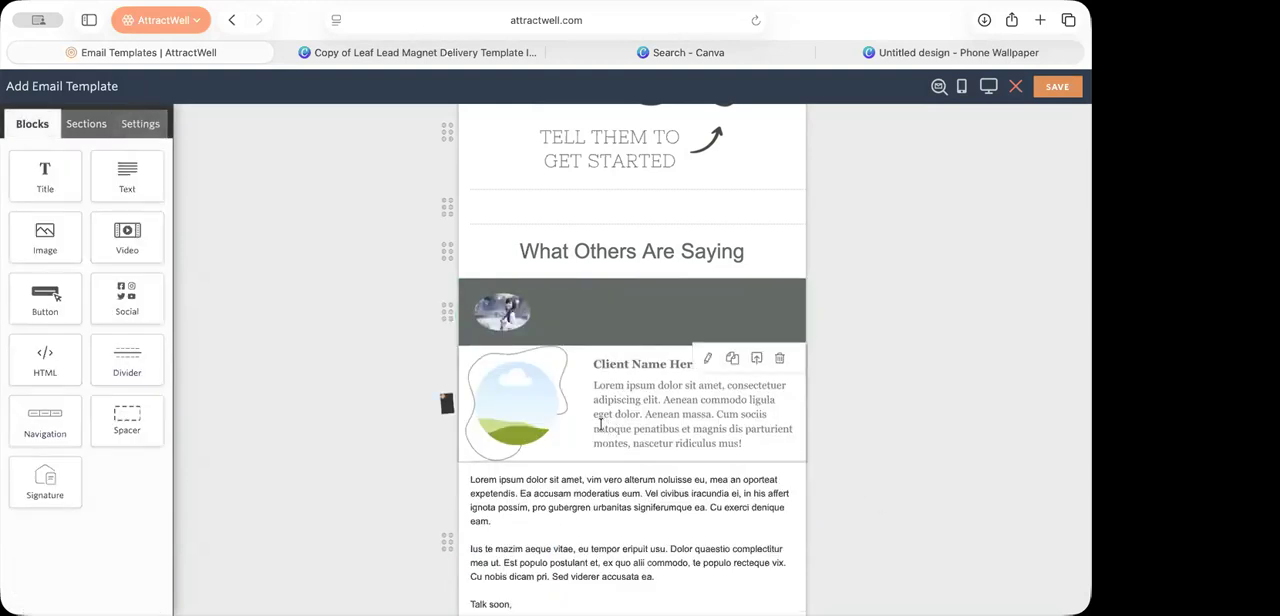
Step: Add the text "Client Story here" beside the oval photo in the testimonial text block
{"action": "left_click", "coordinate": [510, 310]}
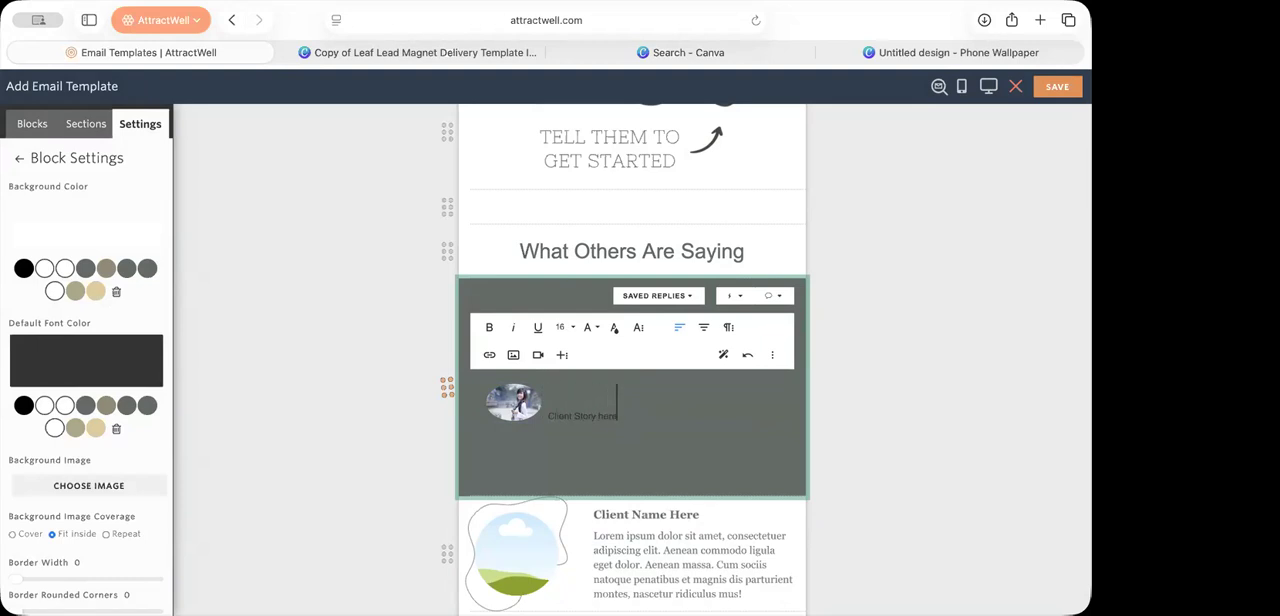
Step: Insert the 2 Column Left Picture section directly below the "What Others Are Saying" heading
{"action": "left_click", "coordinate": [367, 274]}
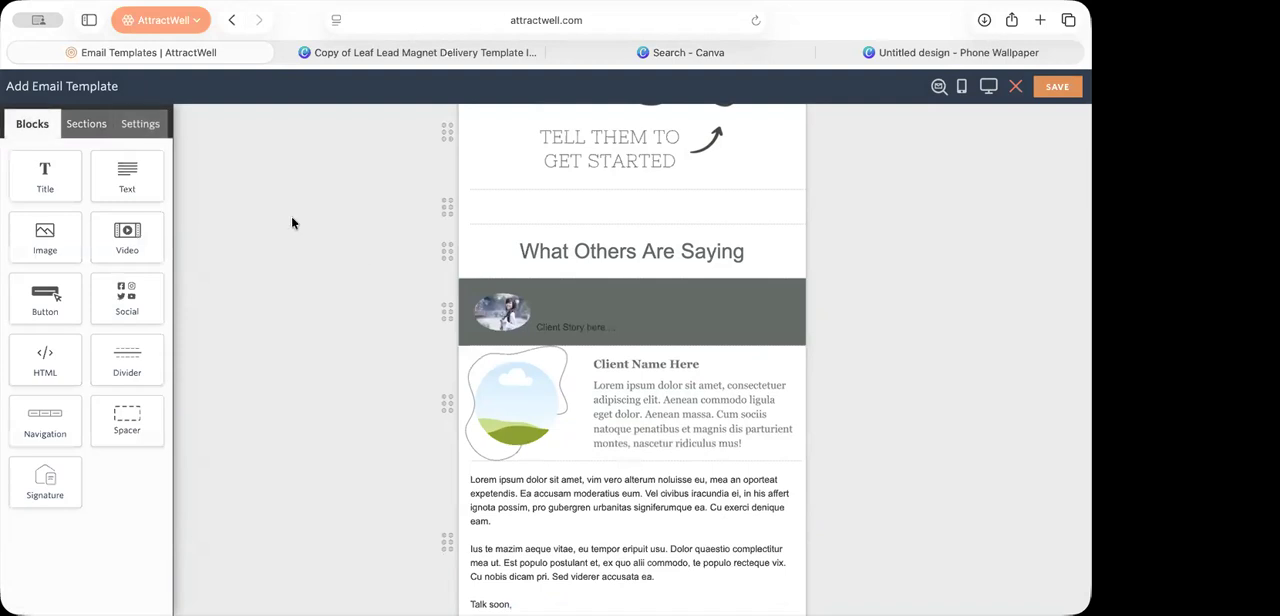
{"action": "left_click", "coordinate": [88, 123]}
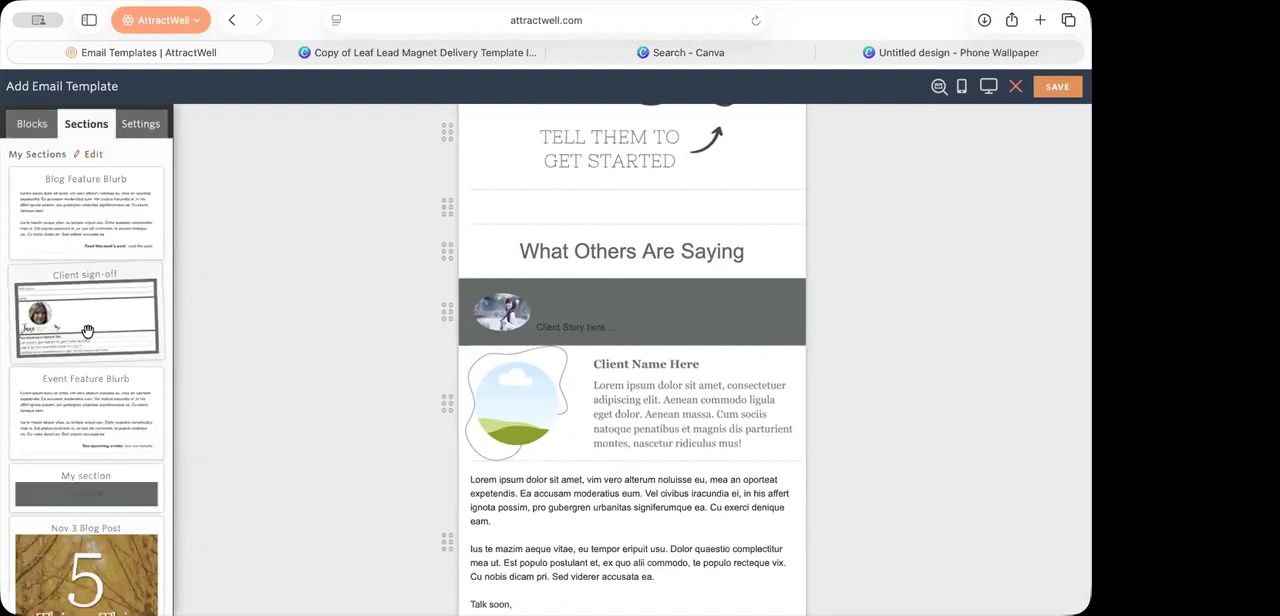
{"action": "scroll", "coordinate": [88, 331], "scroll_direction": "down", "scroll_amount": 5}
{"action": "scroll", "coordinate": [88, 331], "scroll_direction": "down", "scroll_amount": 8}
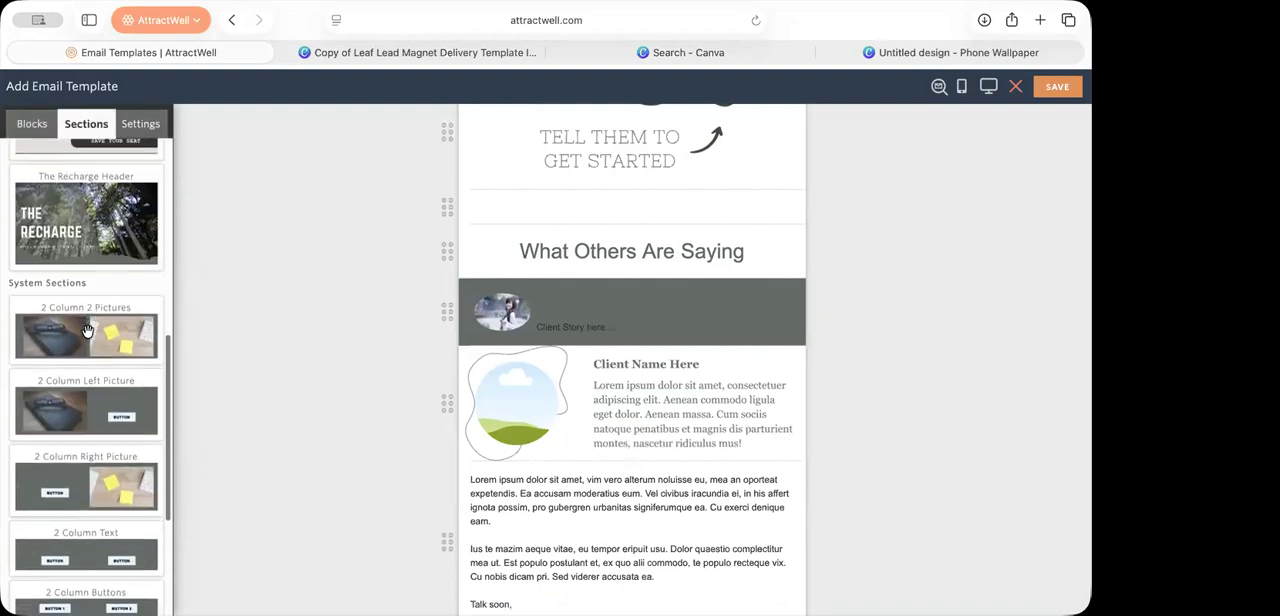
{"action": "scroll", "coordinate": [88, 331], "scroll_direction": "down", "scroll_amount": 1}
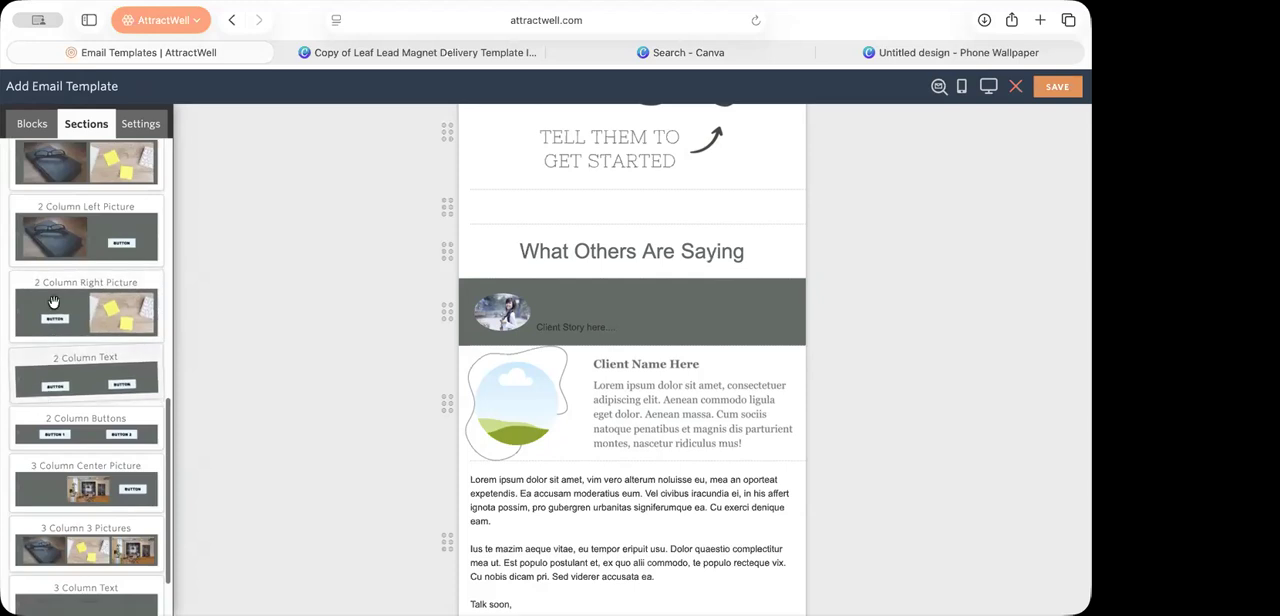
{"action": "scroll", "coordinate": [58, 283], "scroll_direction": "up", "scroll_amount": 2}
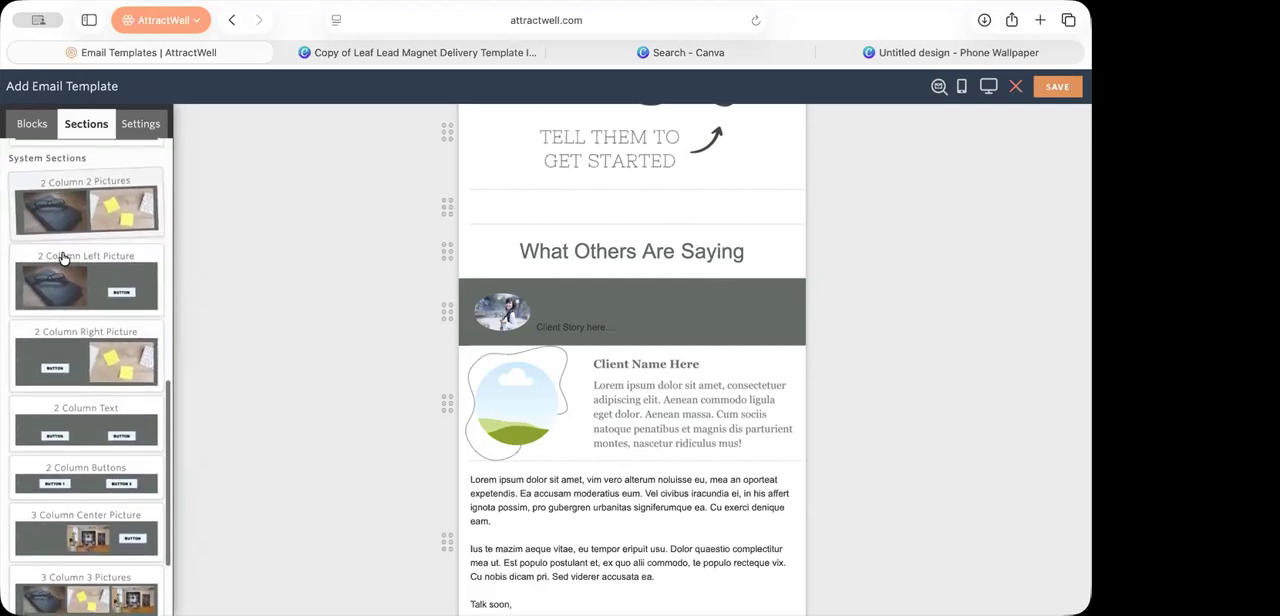
{"action": "left_click_drag", "start_coordinate": [54, 288], "coordinate": [518, 282]}
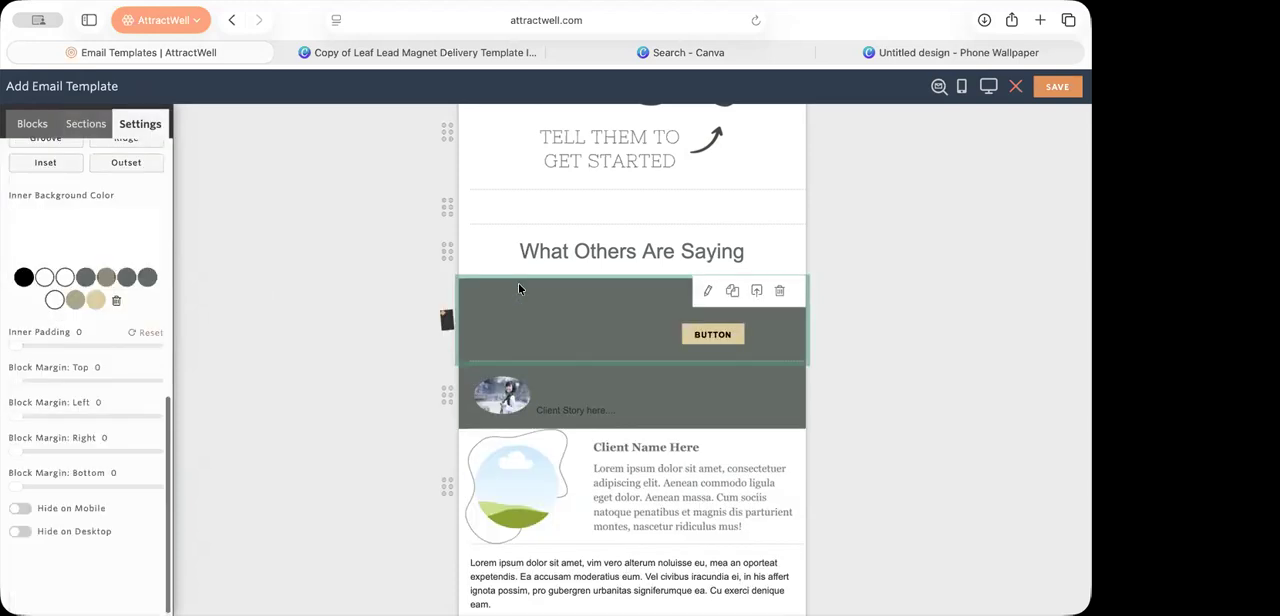
Step: Replace the picture in the two-column section with the oval photo and place the text cursor in its button label
{"action": "left_click", "coordinate": [541, 356]}
{"action": "left_click", "coordinate": [542, 406]}
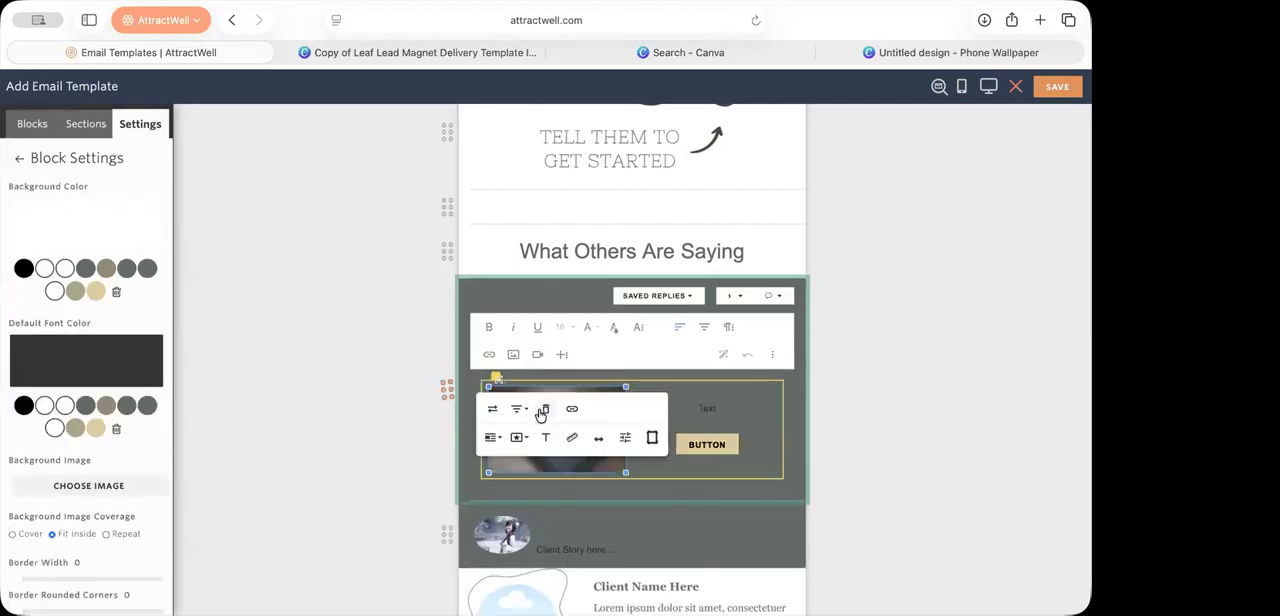
{"action": "left_click", "coordinate": [494, 410]}
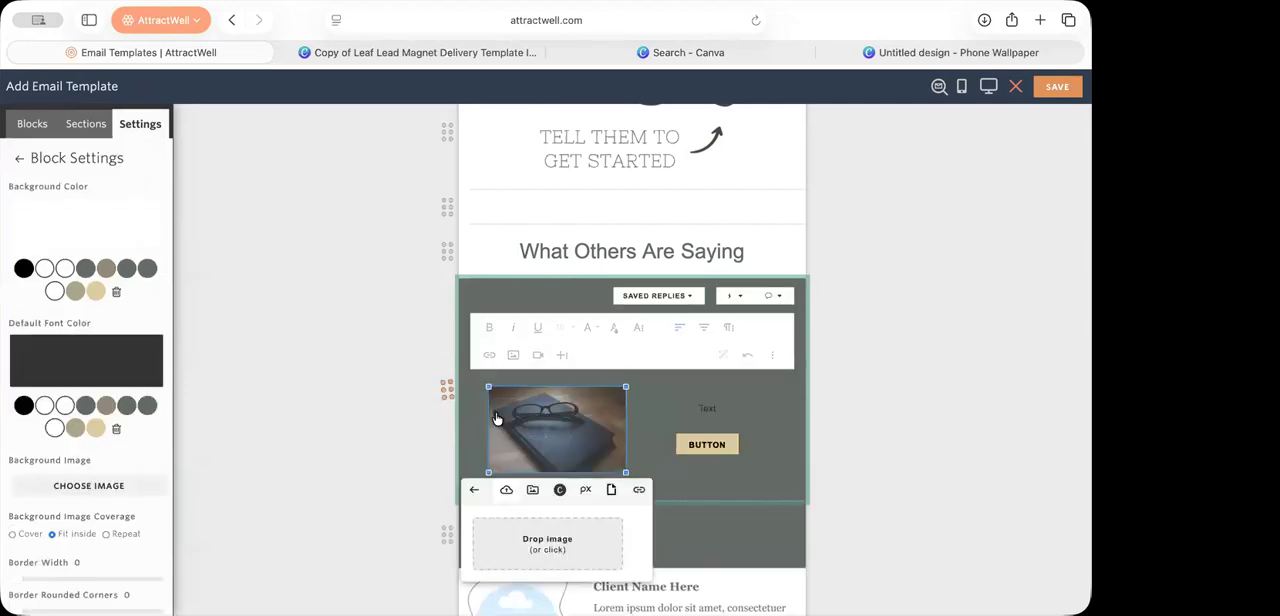
{"action": "left_click", "coordinate": [532, 489]}
{"action": "left_click", "coordinate": [329, 205]}
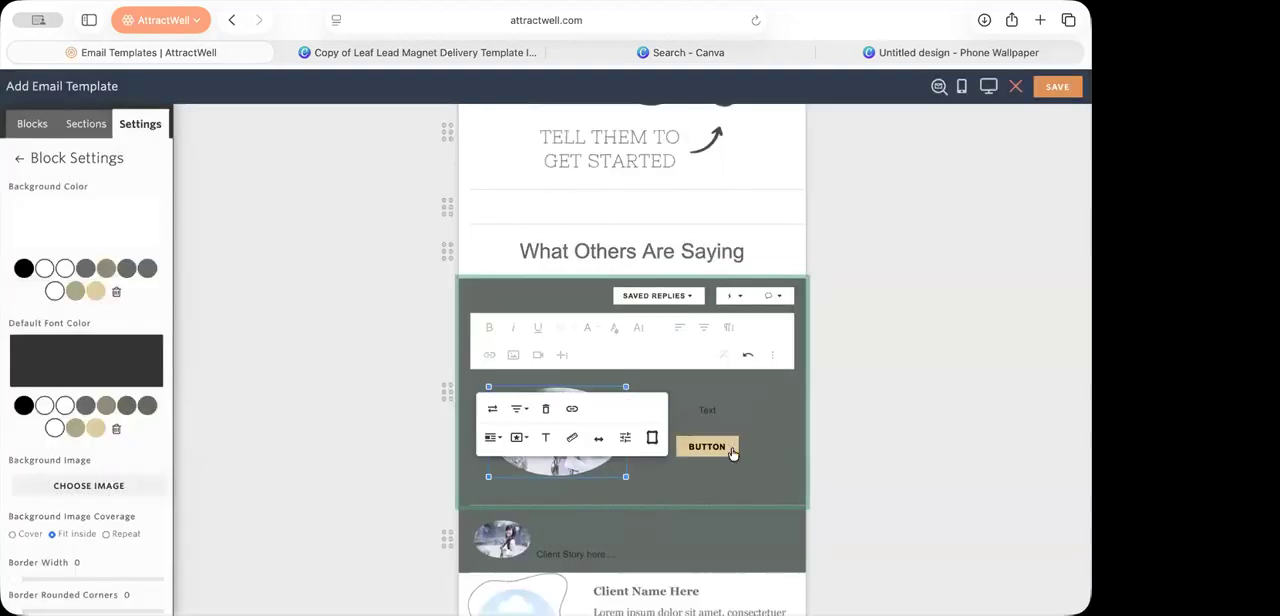
{"action": "left_click", "coordinate": [682, 444]}
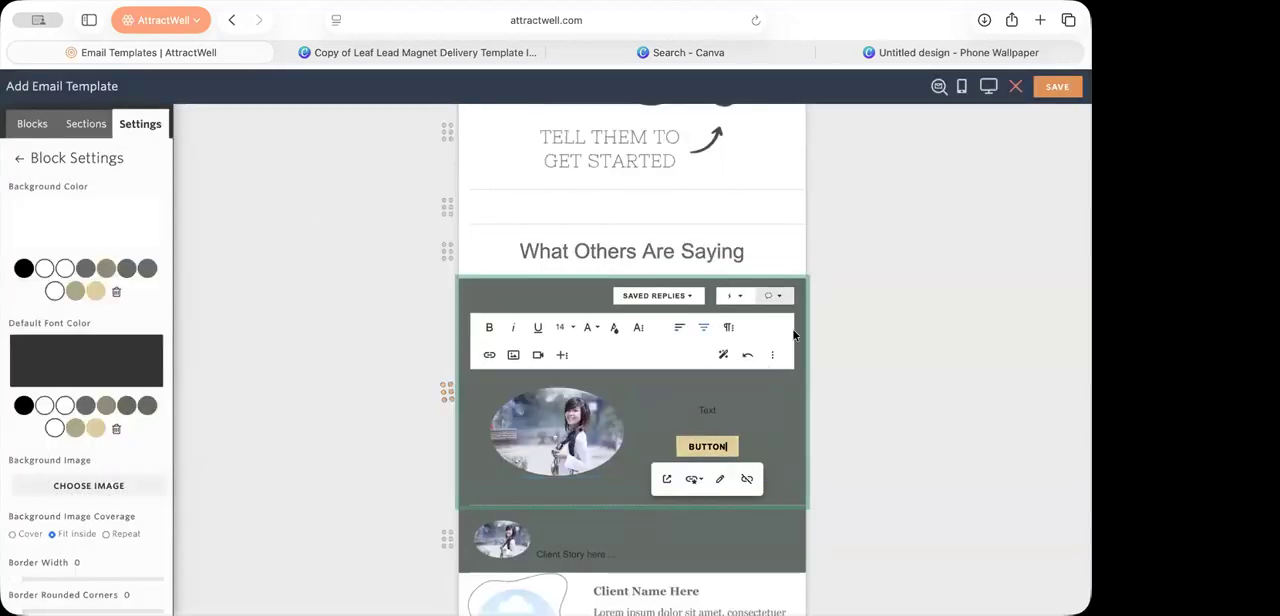
Step: Delete the "Client Story here" text block and the two-column picture section from the testimonial area
{"action": "left_click", "coordinate": [780, 523]}
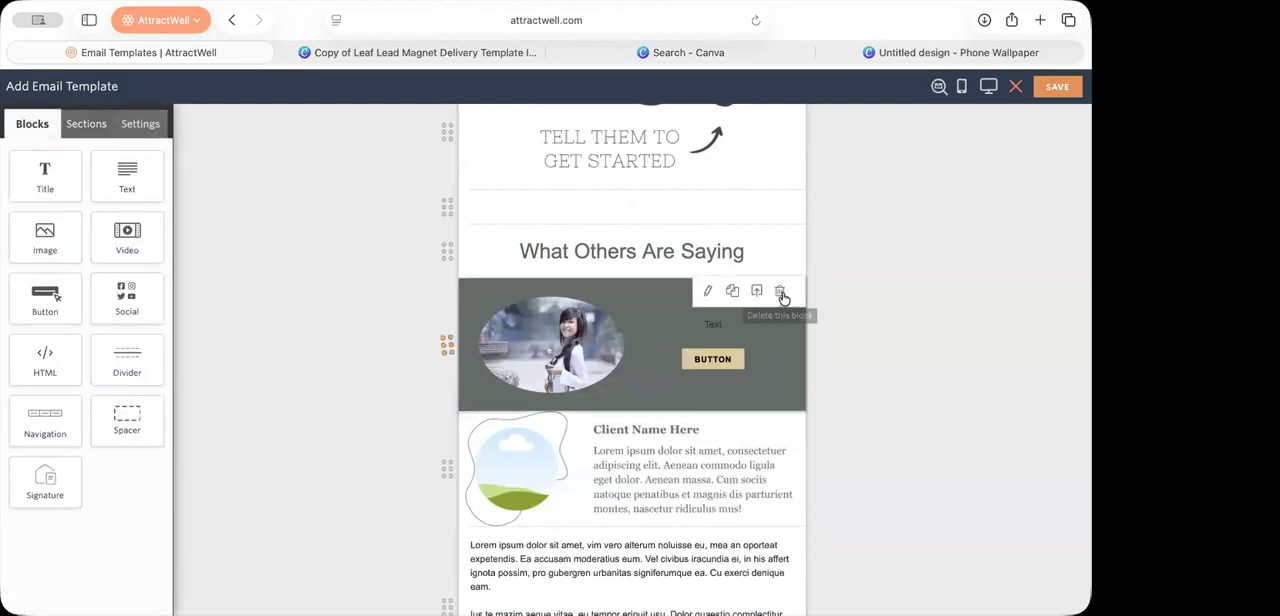
{"action": "left_click", "coordinate": [780, 293]}
Step: Replace the placeholder graphic in the "Client Name Here" testimonial block with the woman's portrait version
{"action": "left_click_drag", "start_coordinate": [610, 316], "coordinate": [640, 319]}
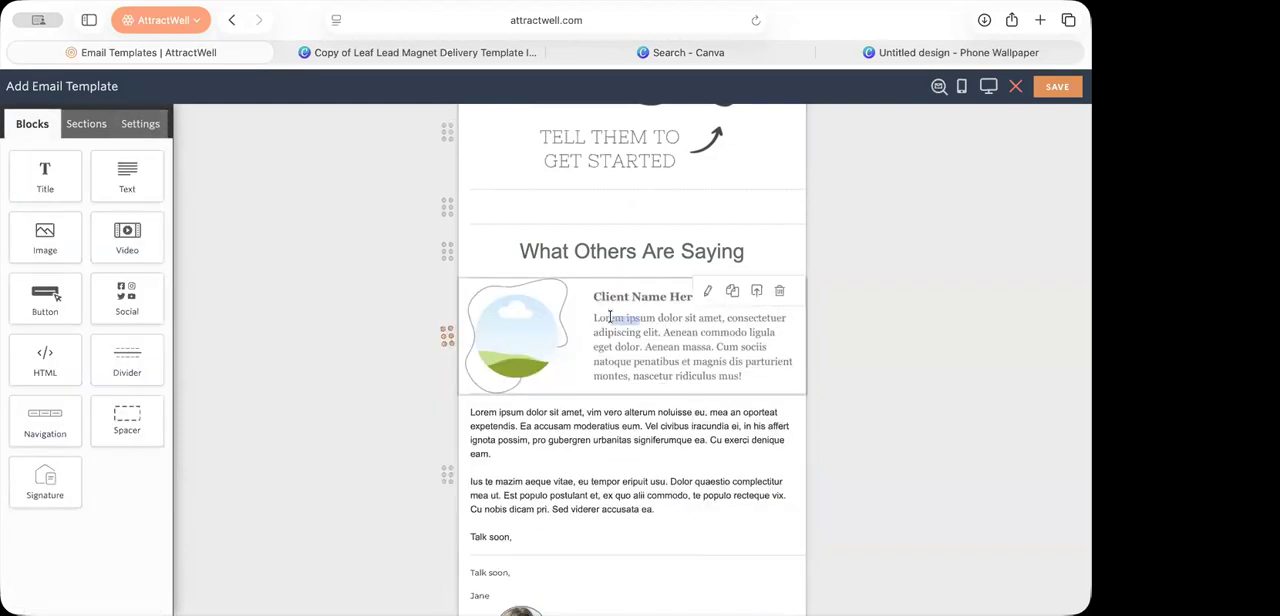
{"action": "left_click", "coordinate": [572, 360]}
{"action": "left_click", "coordinate": [583, 336]}
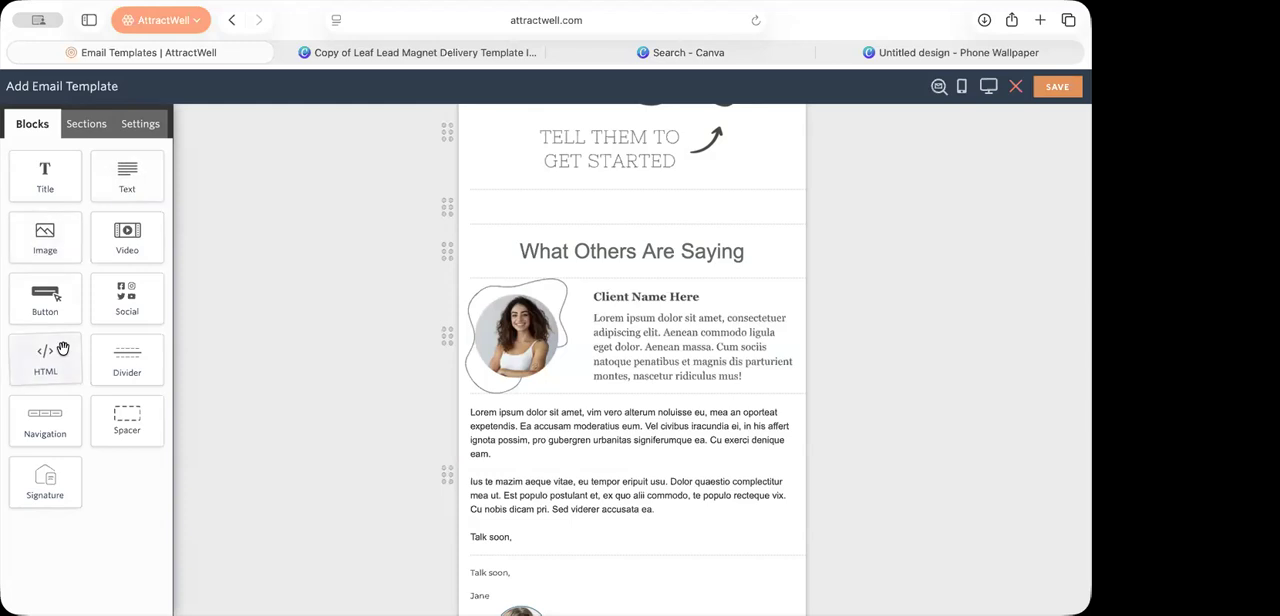
Step: Add a spacer between the "What Others Are Saying" heading and the testimonial, and make its background white
{"action": "left_click_drag", "start_coordinate": [126, 420], "coordinate": [462, 300]}
{"action": "left_click", "coordinate": [976, 487]}
{"action": "left_click", "coordinate": [540, 292]}
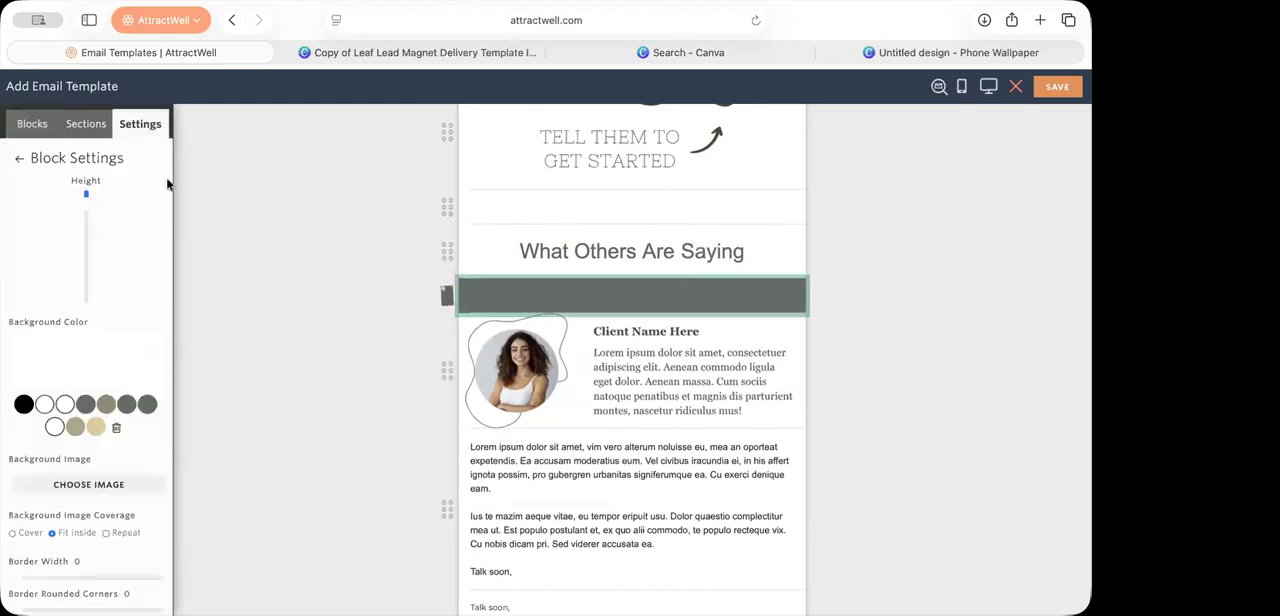
{"action": "left_click", "coordinate": [44, 404]}
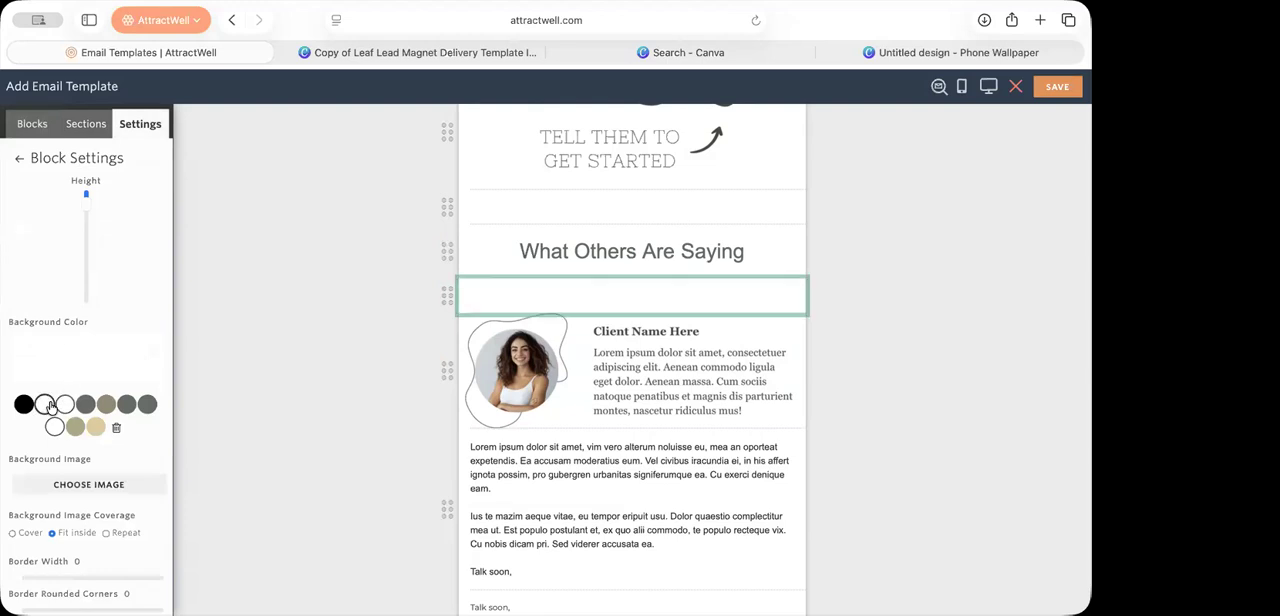
{"action": "left_click", "coordinate": [892, 397]}
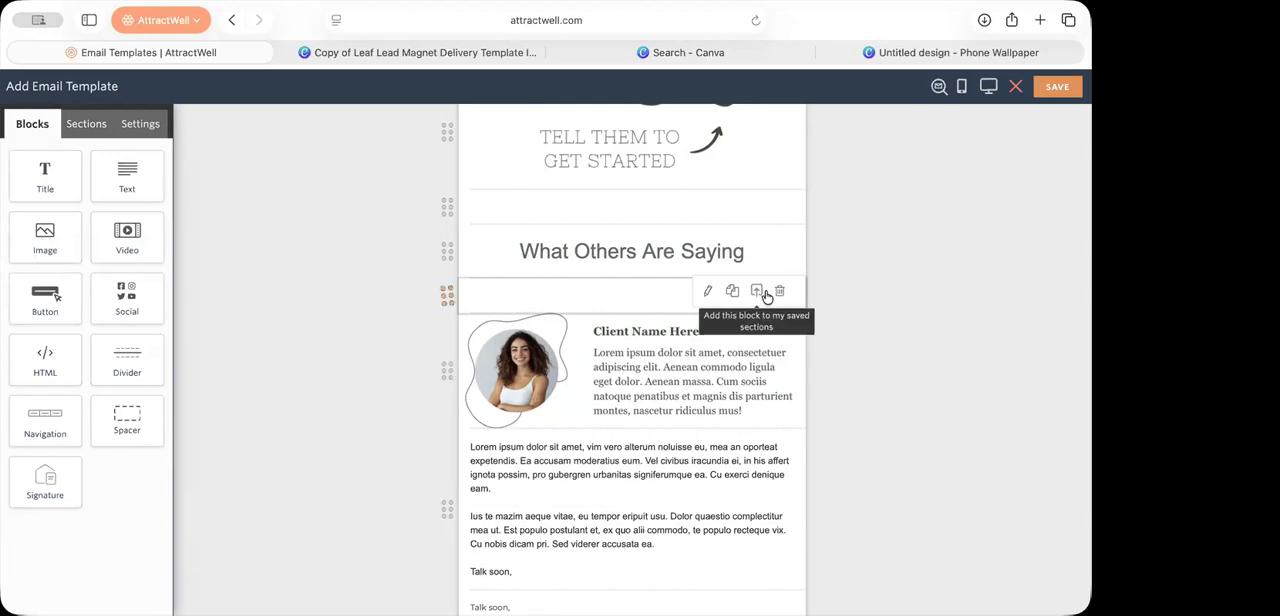
Step: Duplicate the white spacer and move the copy below the testimonial block
{"action": "left_click", "coordinate": [731, 293]}
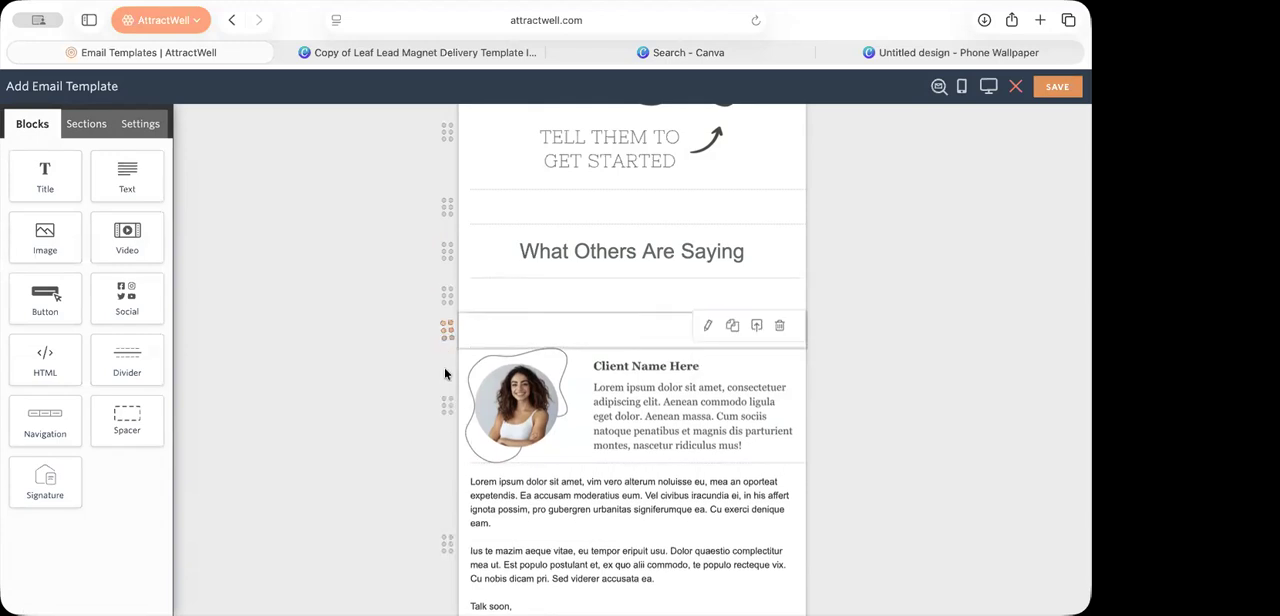
{"action": "left_click_drag", "start_coordinate": [438, 464], "coordinate": [438, 464]}
{"action": "scroll", "coordinate": [461, 496], "scroll_direction": "down", "scroll_amount": 2}
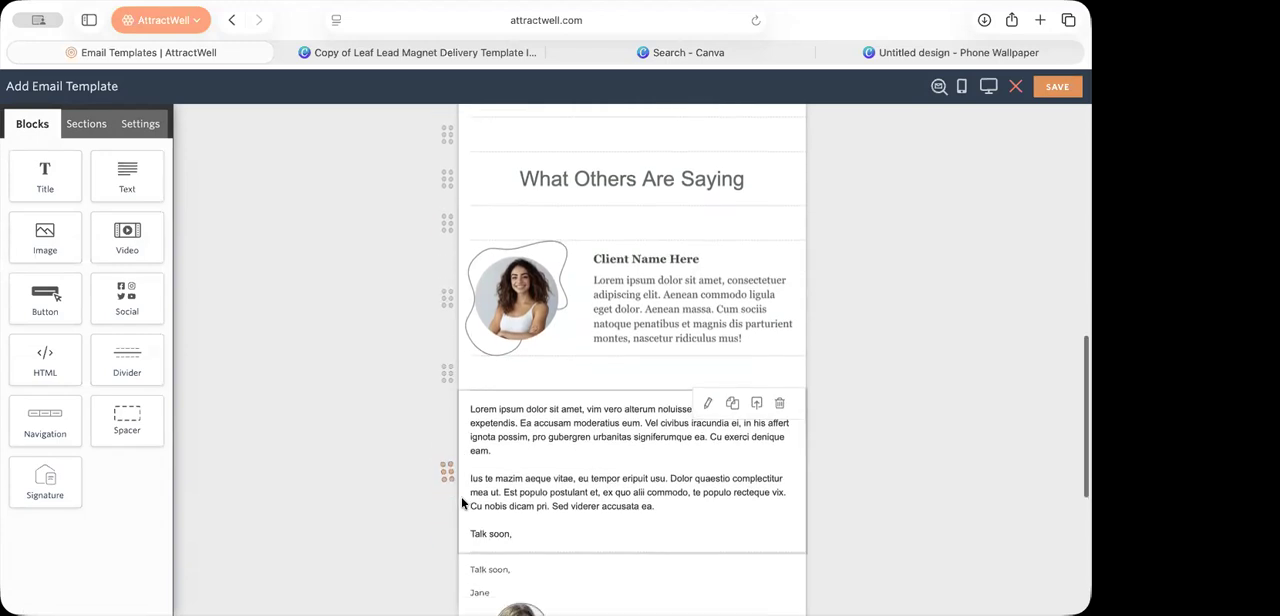
Step: Duplicate the testimonial block and move the copy below the lower spacer, above the closing text
{"action": "scroll", "coordinate": [461, 500], "scroll_direction": "up", "scroll_amount": 2}
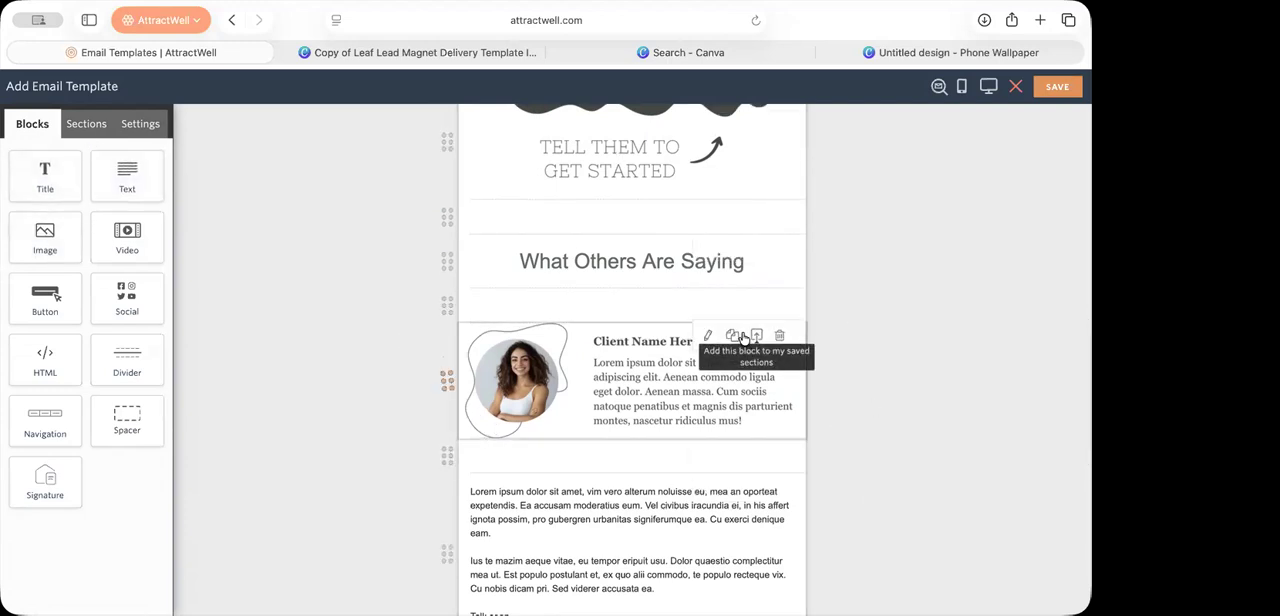
{"action": "left_click", "coordinate": [735, 336]}
{"action": "left_click_drag", "start_coordinate": [629, 514], "coordinate": [614, 593]}
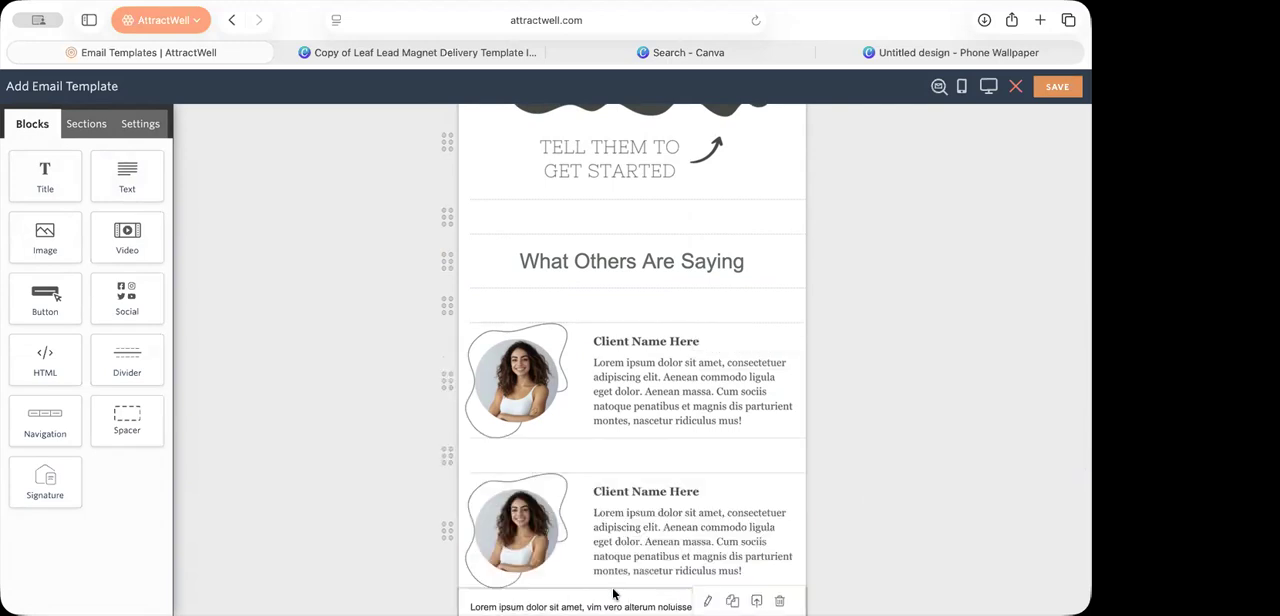
Step: Duplicate the spacer between the two testimonials and move the copy below the second testimonial
{"action": "scroll", "coordinate": [546, 453], "scroll_direction": "down", "scroll_amount": 3}
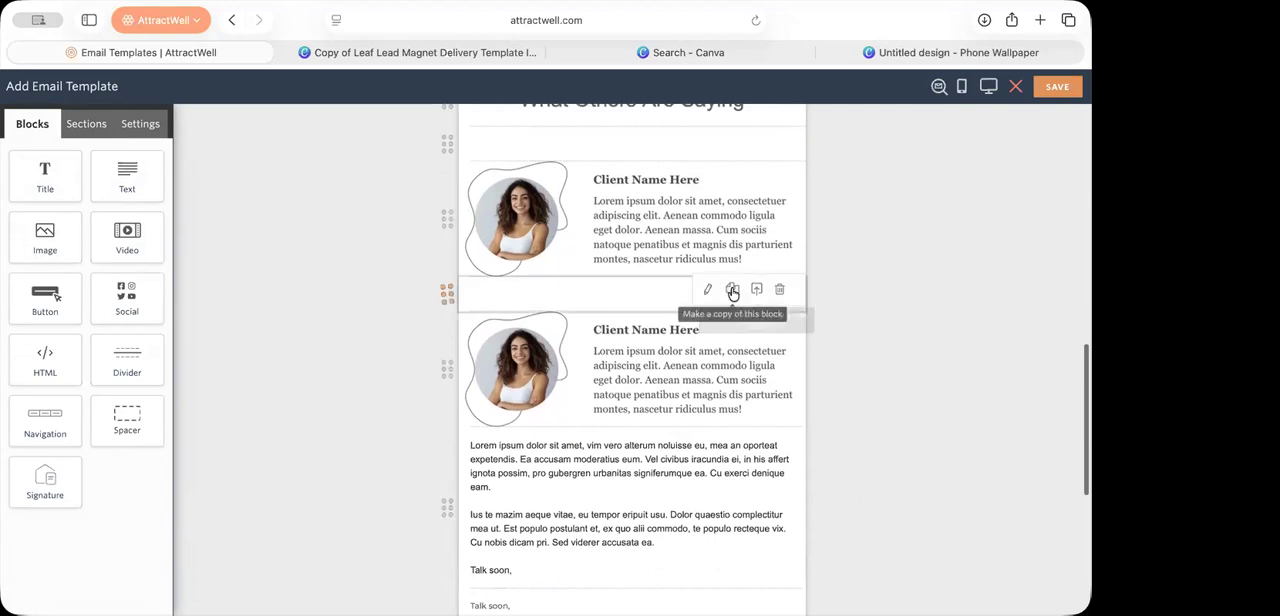
{"action": "left_click", "coordinate": [731, 288]}
{"action": "left_click_drag", "start_coordinate": [563, 342], "coordinate": [552, 470]}
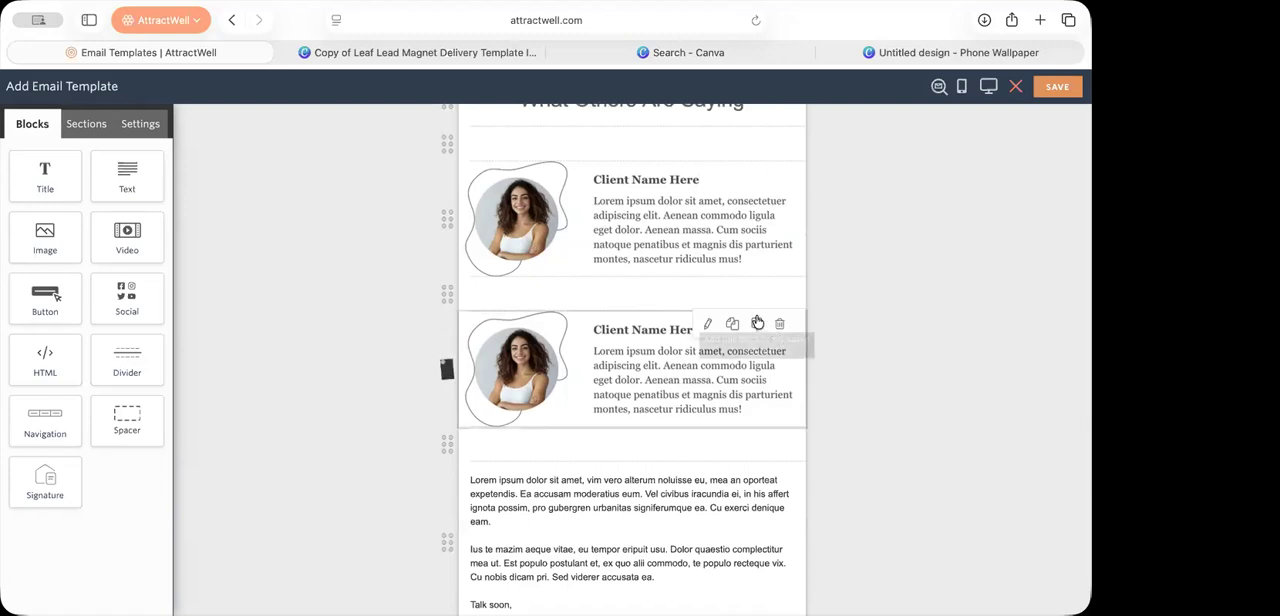
Step: Save the second testimonial block as a reusable section, naming it as the client's testimonial with her first name
{"action": "scroll", "coordinate": [757, 322], "scroll_direction": "up", "scroll_amount": 5}
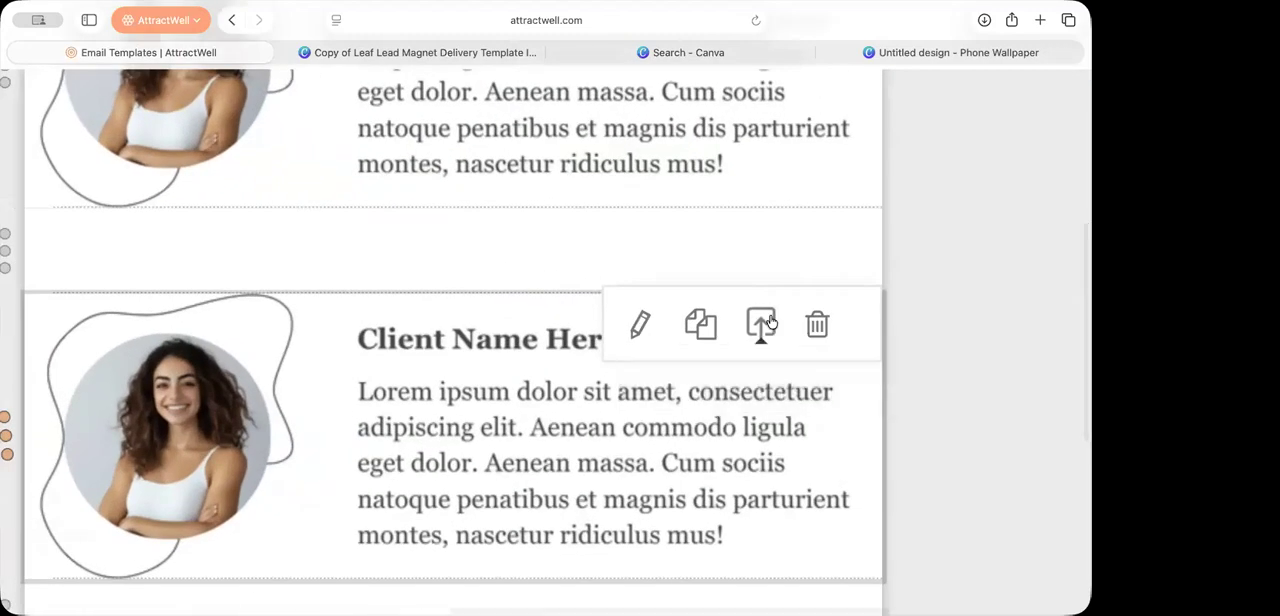
{"action": "scroll", "coordinate": [770, 322], "scroll_direction": "down", "scroll_amount": 5}
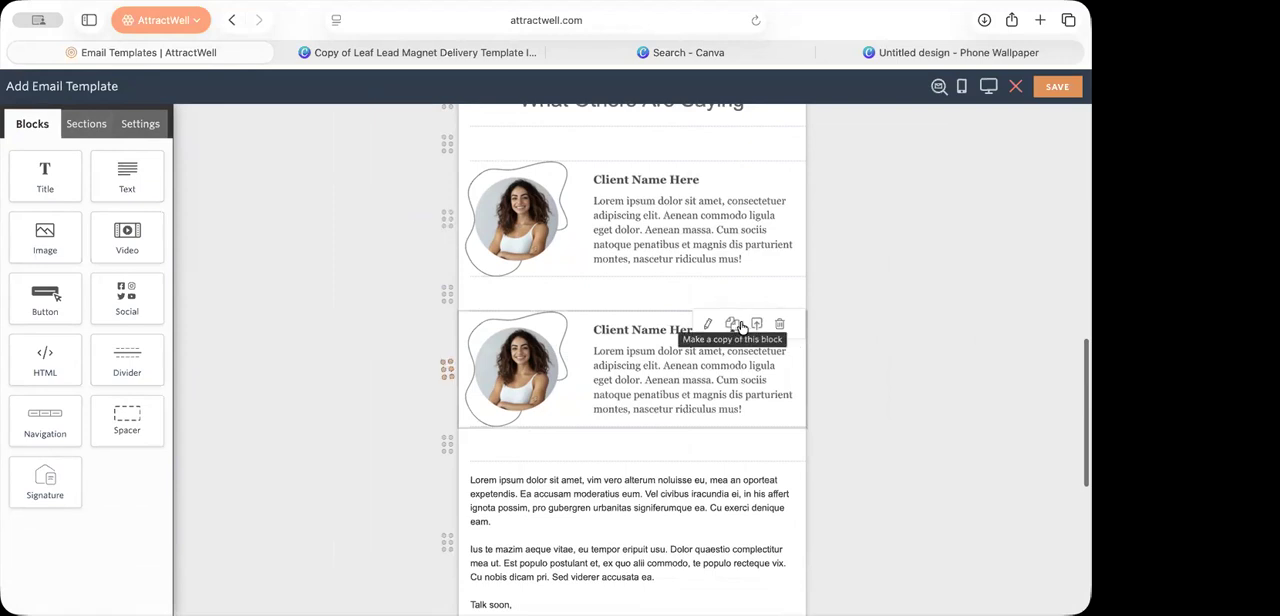
{"action": "left_click", "coordinate": [756, 324]}
{"action": "type", "text": "The"}
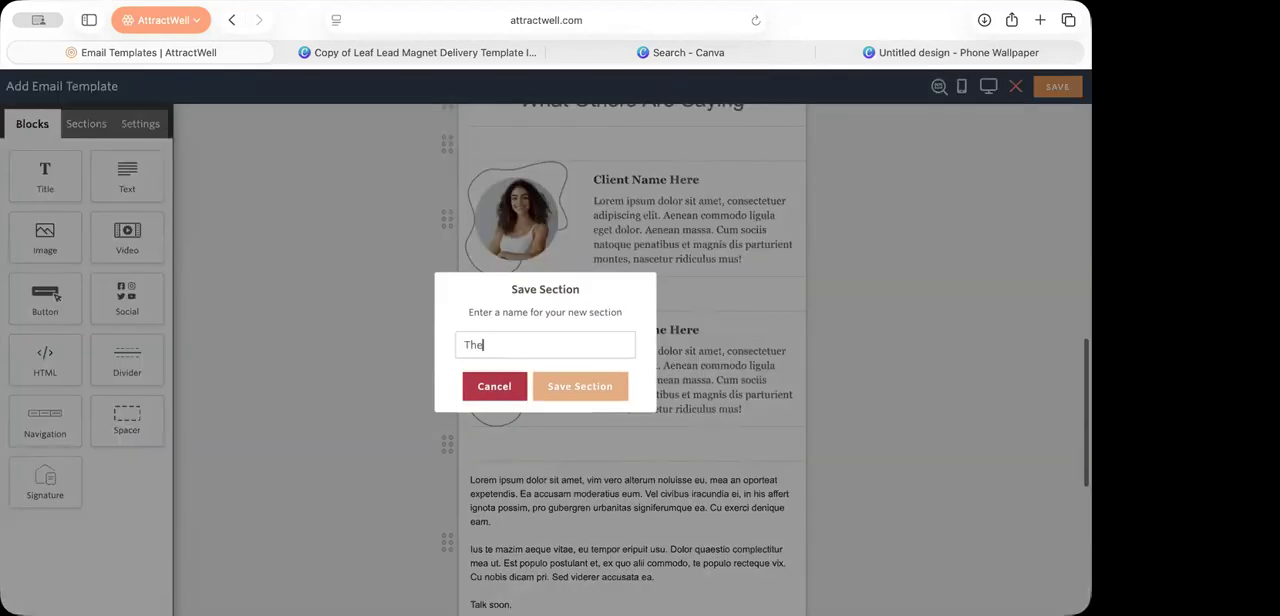
{"action": "type", "text": "resa testmimonial"}
{"action": "left_click", "coordinate": [591, 388]}
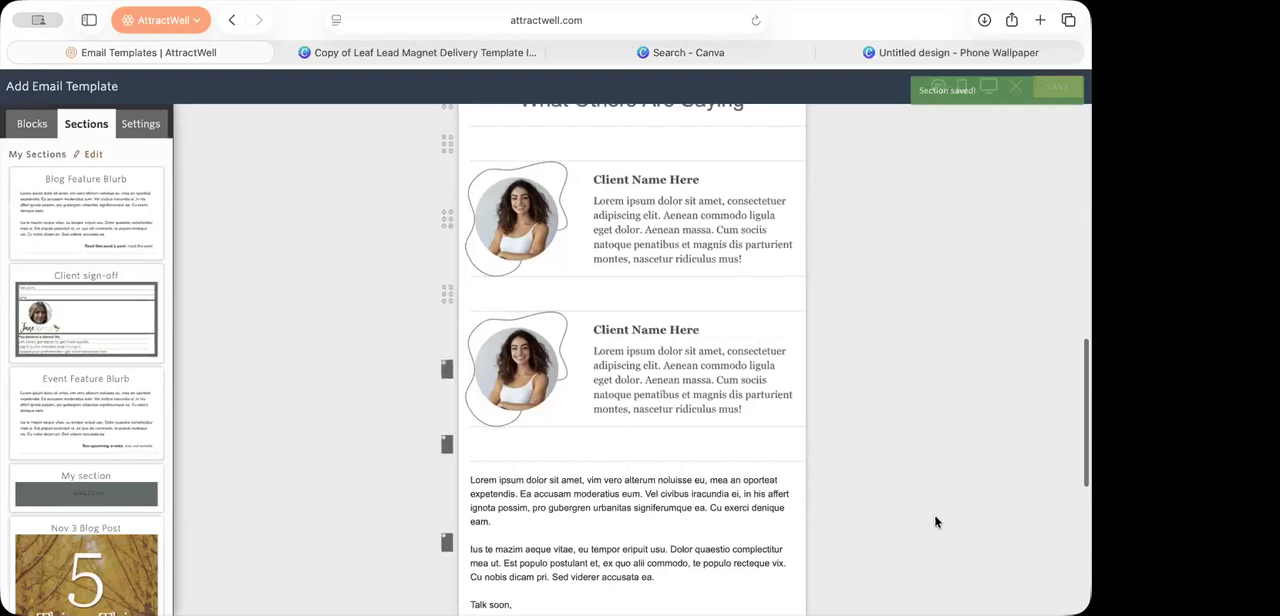
Step: Look over the finished email, save the template as "Lead Magnet Day 0" and leave the editor
{"action": "scroll", "coordinate": [899, 388], "scroll_direction": "down", "scroll_amount": 2}
{"action": "scroll", "coordinate": [899, 388], "scroll_direction": "down", "scroll_amount": 6}
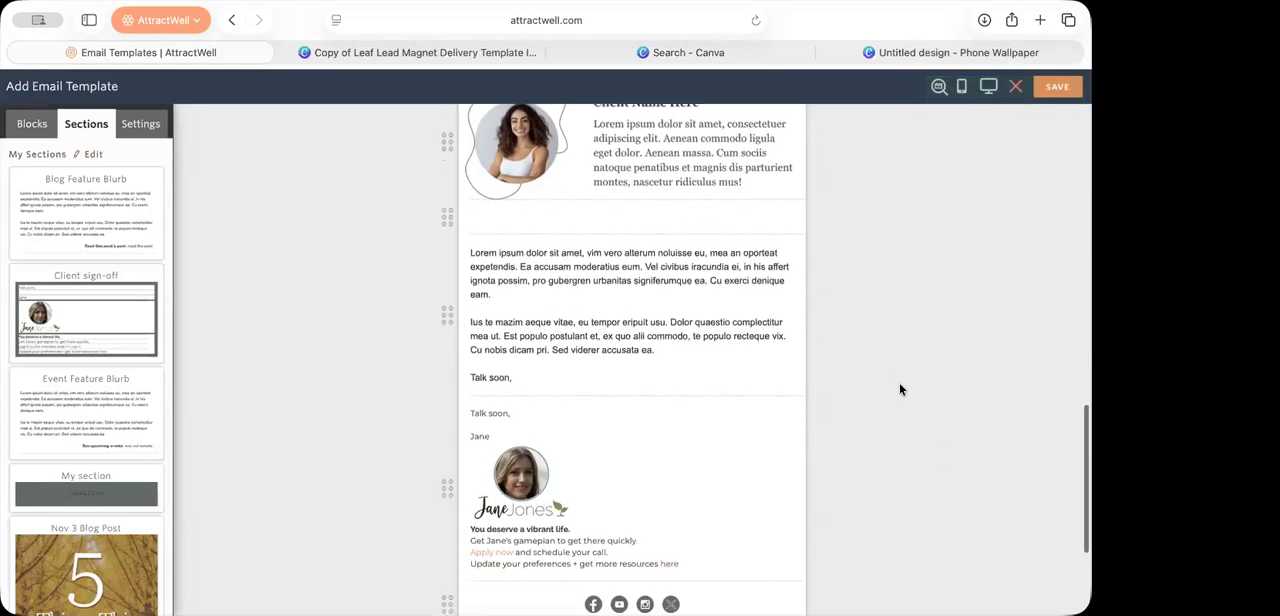
{"action": "scroll", "coordinate": [899, 388], "scroll_direction": "up", "scroll_amount": 20}
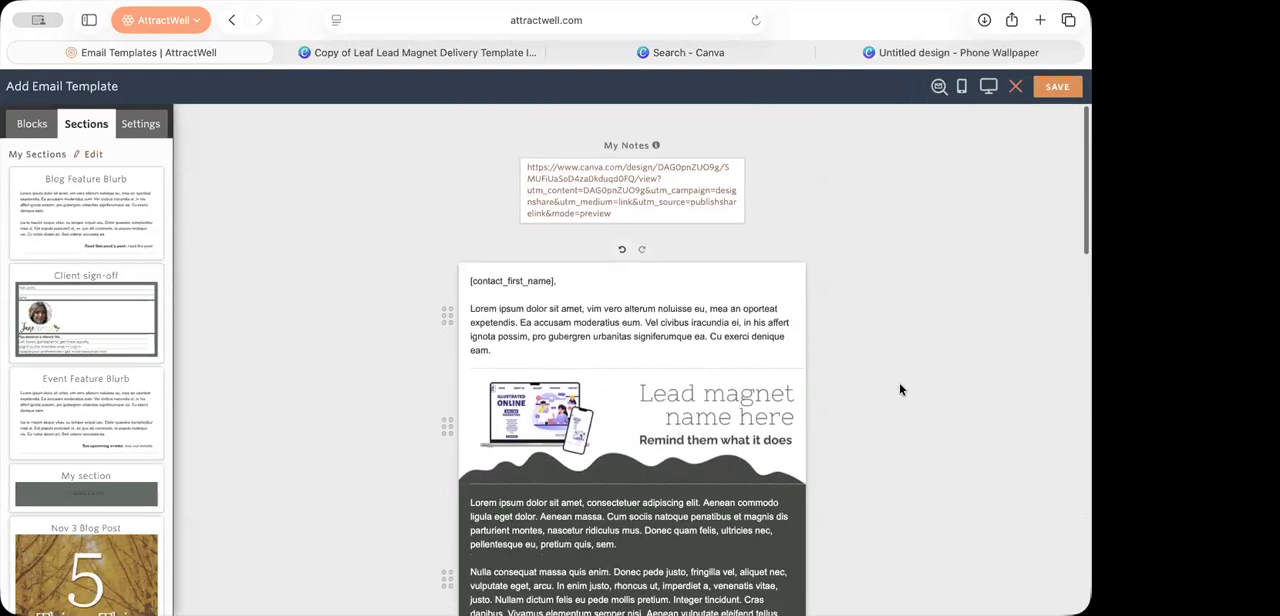
{"action": "scroll", "coordinate": [899, 389], "scroll_direction": "down", "scroll_amount": 5}
{"action": "scroll", "coordinate": [899, 389], "scroll_direction": "down", "scroll_amount": 1}
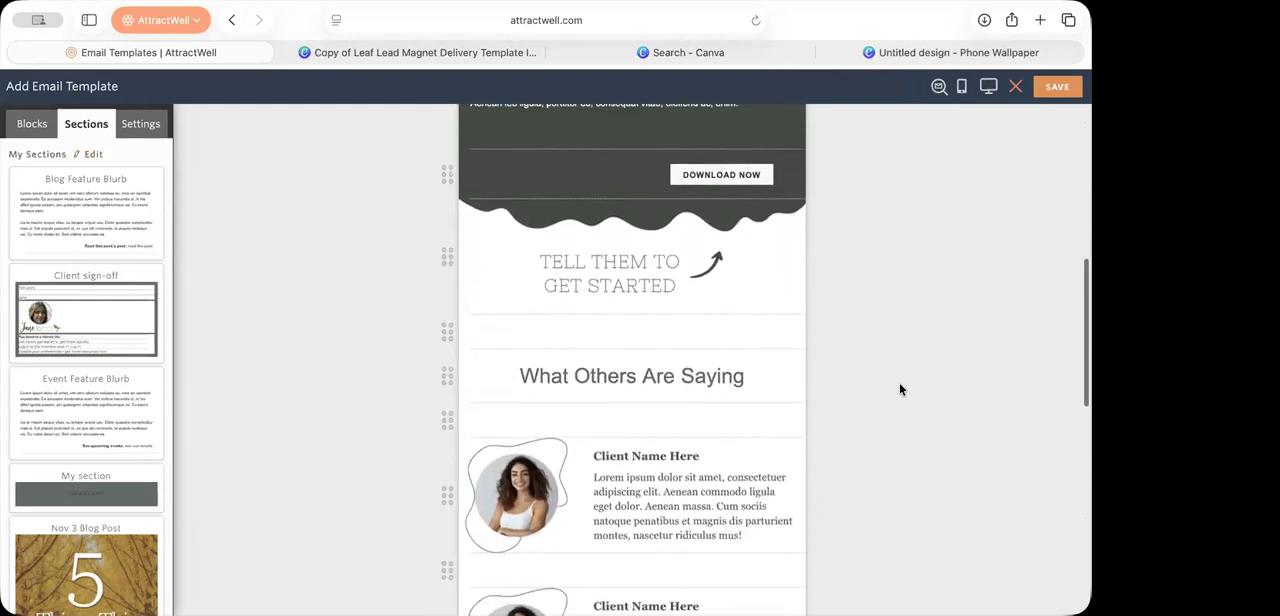
{"action": "left_click", "coordinate": [1041, 97]}
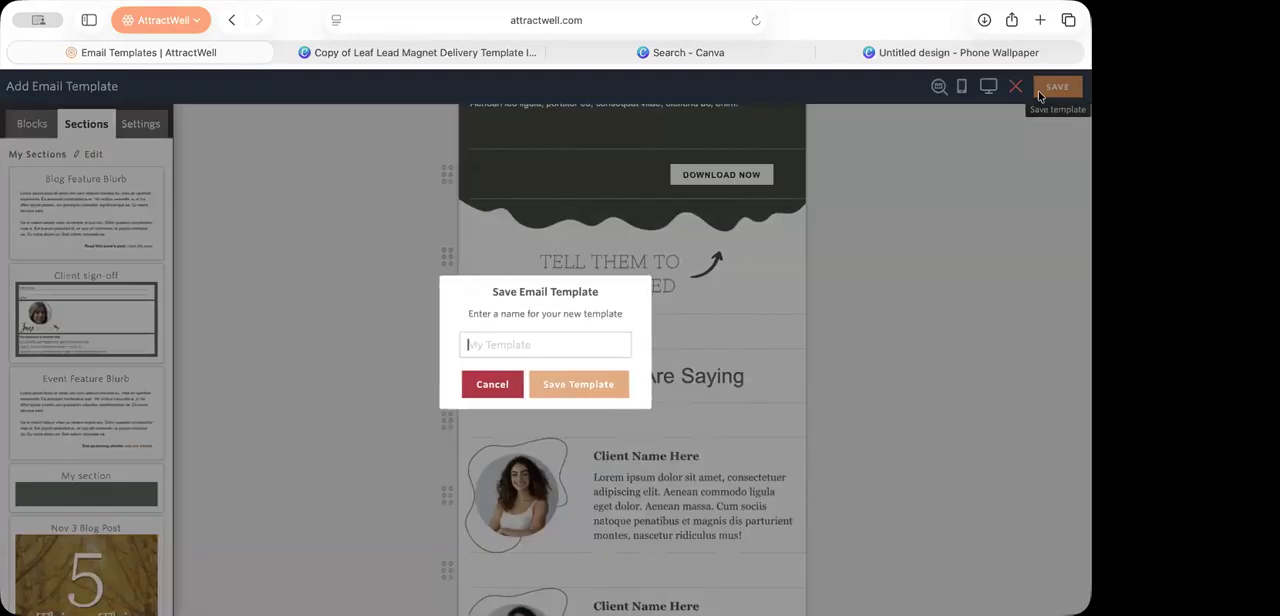
{"action": "type", "text": "Lead Magnet Day 0"}
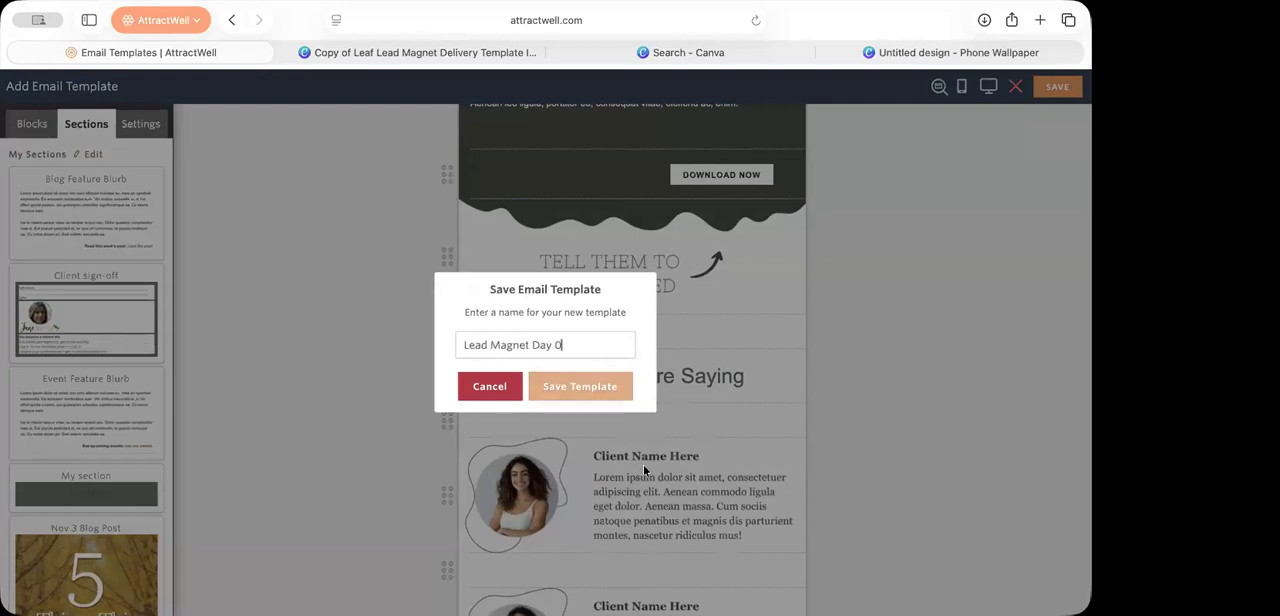
{"action": "left_click", "coordinate": [608, 390]}
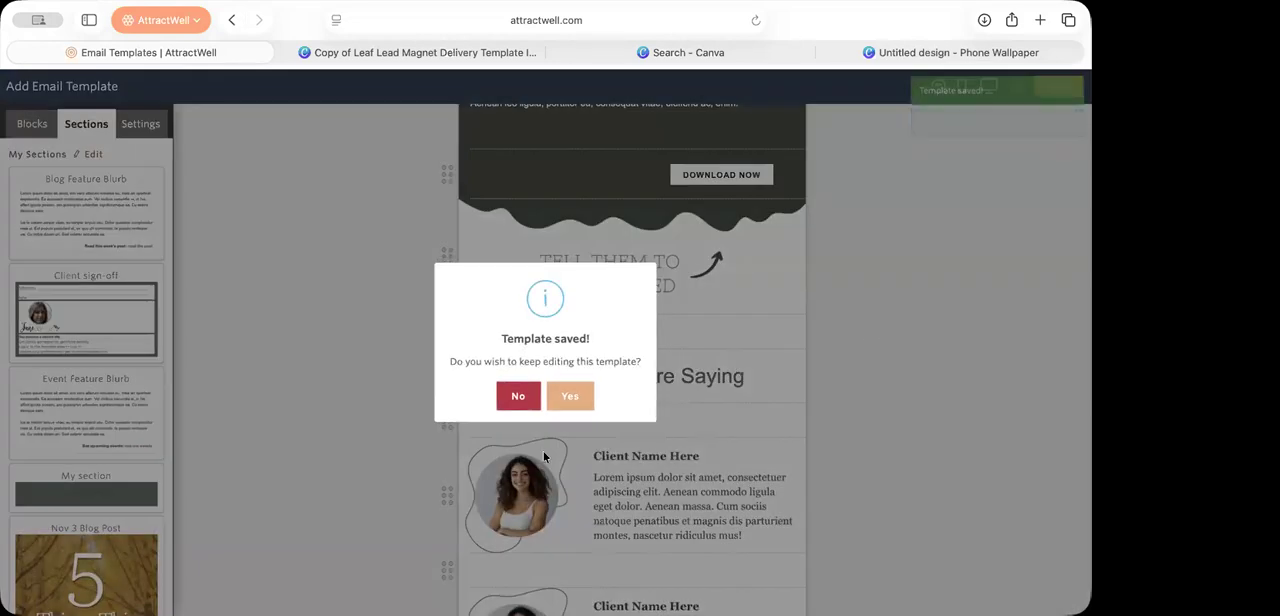
{"action": "left_click", "coordinate": [520, 398]}
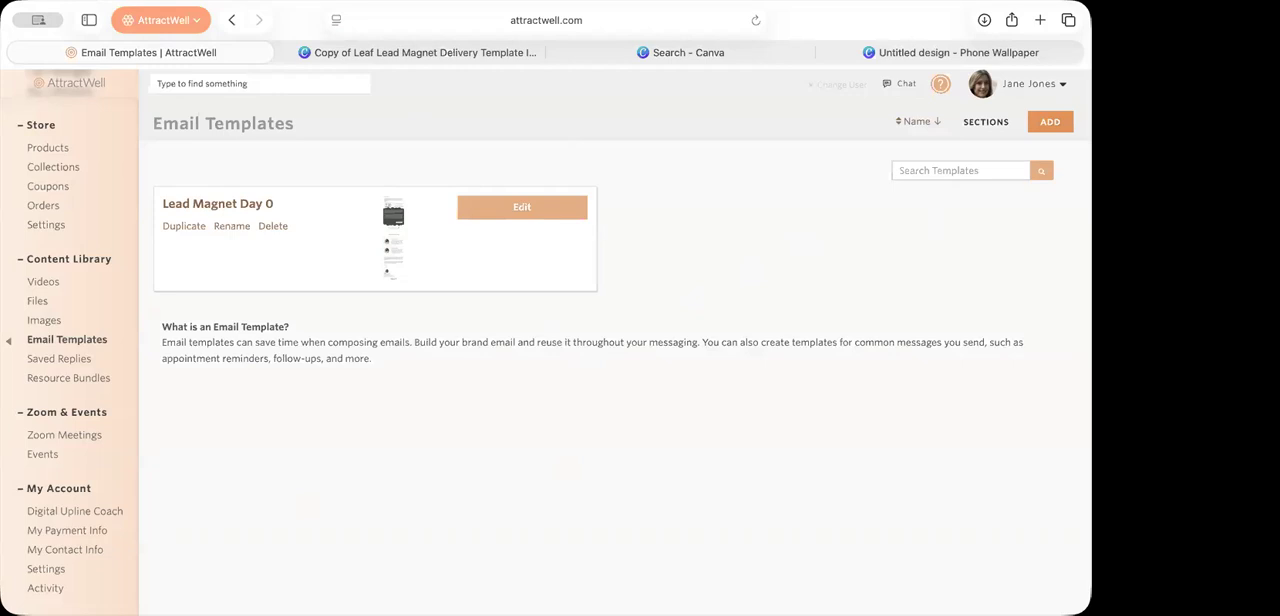
Step: Start a new email template from the "Leaf Lead Event Confirmation" design and look through its layout
{"action": "left_click", "coordinate": [1050, 121]}
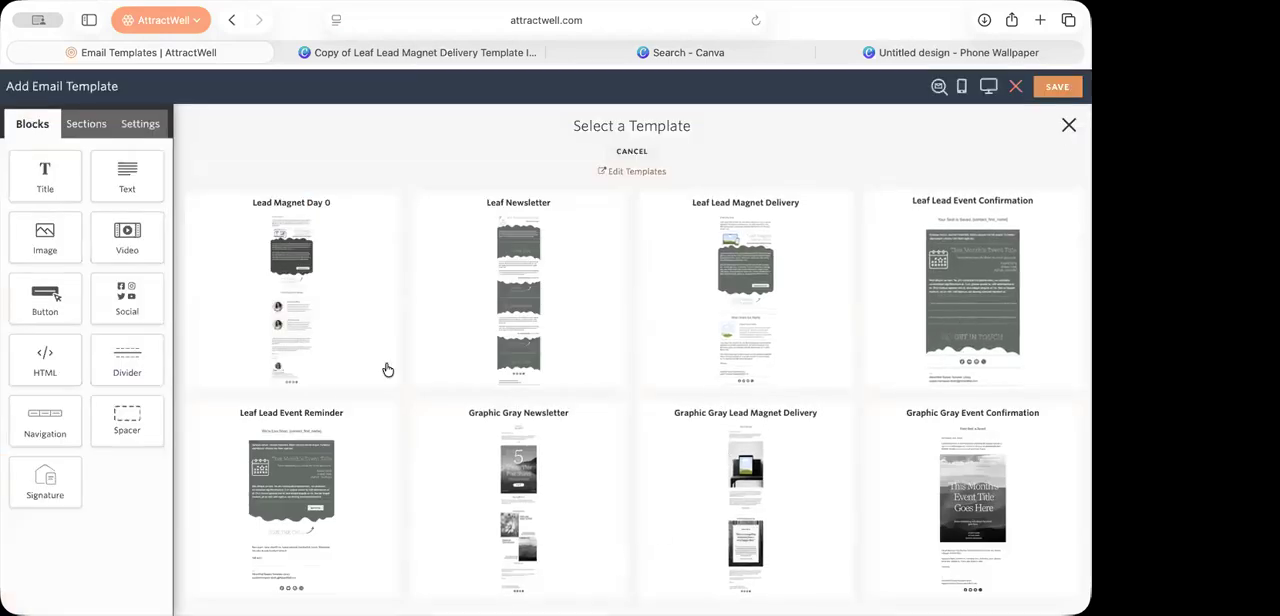
{"action": "scroll", "coordinate": [278, 520], "scroll_direction": "down", "scroll_amount": 1}
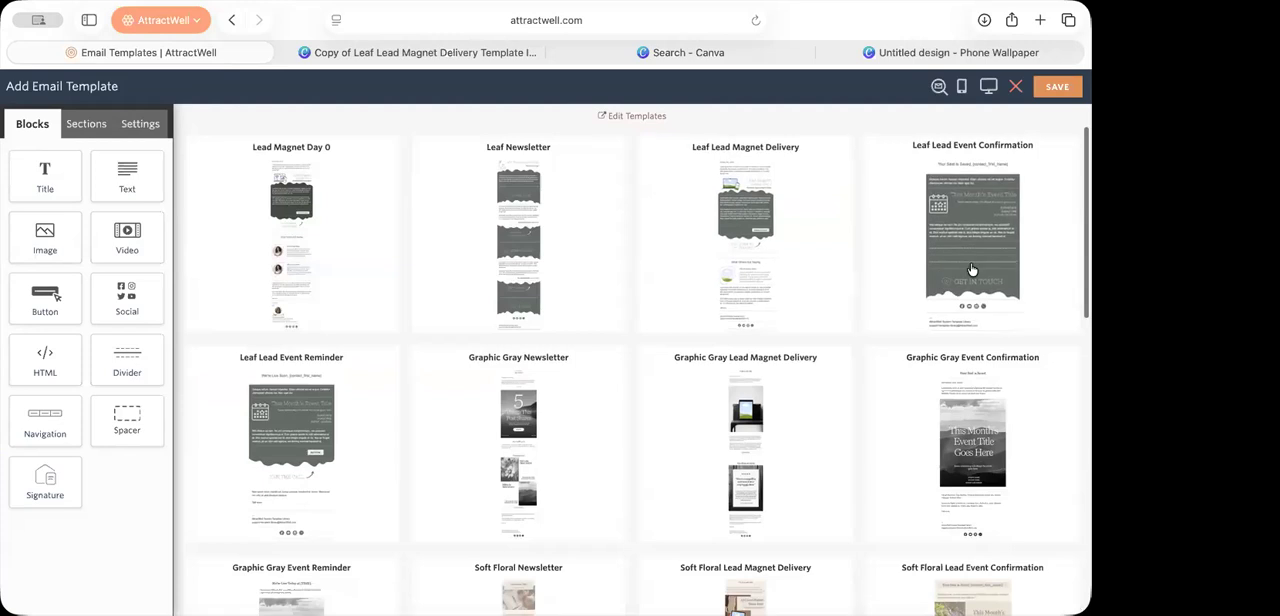
{"action": "left_click", "coordinate": [971, 263]}
{"action": "scroll", "coordinate": [754, 558], "scroll_direction": "down", "scroll_amount": 4}
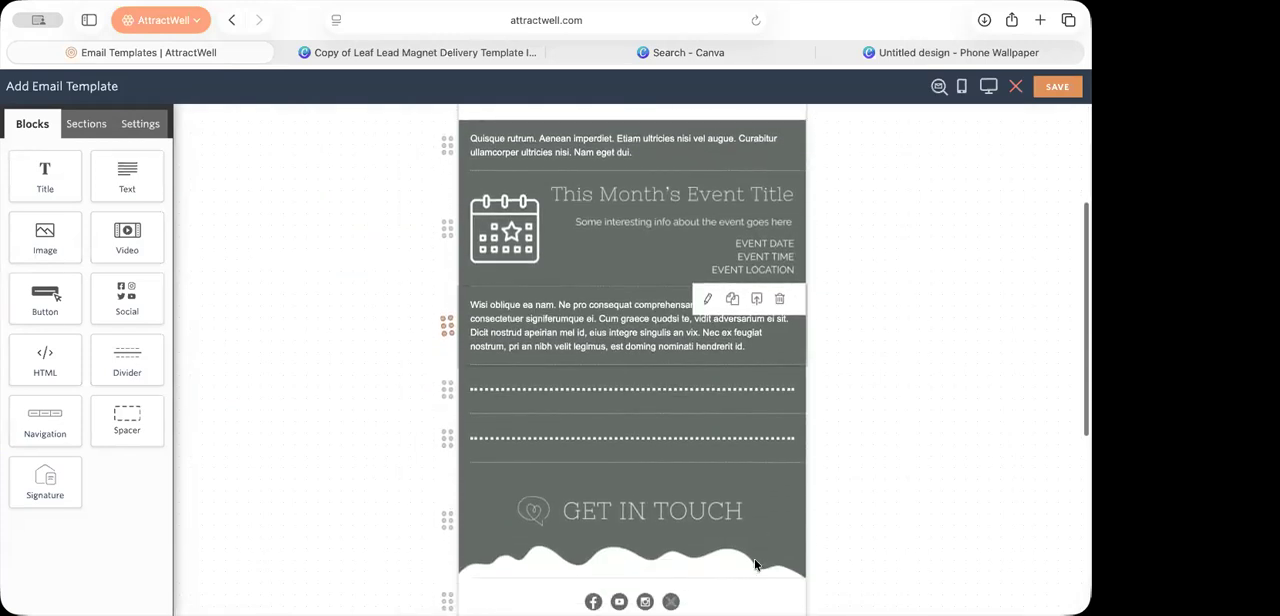
{"action": "scroll", "coordinate": [754, 565], "scroll_direction": "down", "scroll_amount": 7}
{"action": "scroll", "coordinate": [754, 565], "scroll_direction": "up", "scroll_amount": 9}
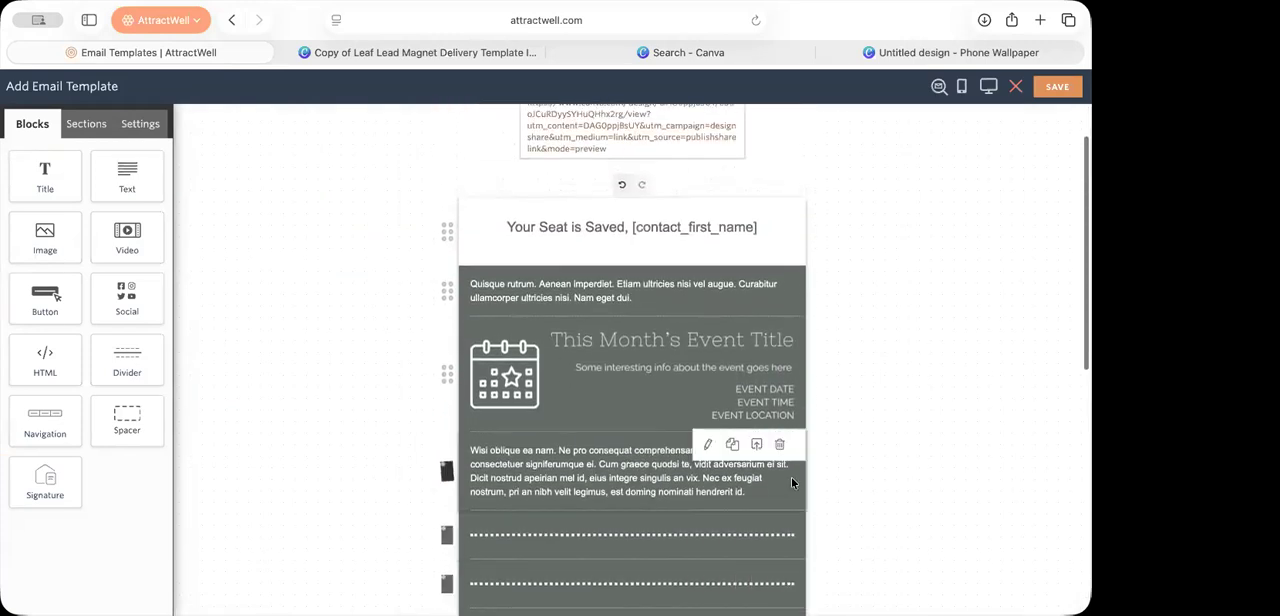
Step: Delete one of the two dotted dividers above the "Get in Touch" image
{"action": "left_click", "coordinate": [780, 523]}
{"action": "scroll", "coordinate": [760, 500], "scroll_direction": "down", "scroll_amount": 2}
{"action": "scroll", "coordinate": [760, 493], "scroll_direction": "down", "scroll_amount": 1}
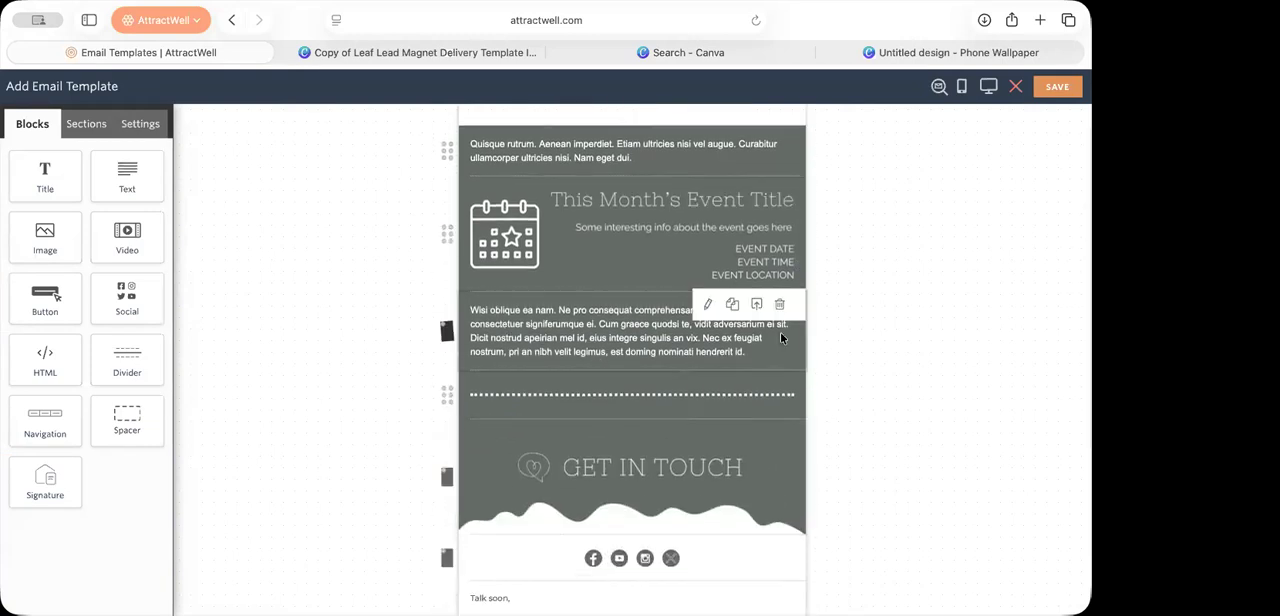
Step: Examine the block settings of the text below the event image and the email's overall background settings
{"action": "scroll", "coordinate": [780, 331], "scroll_direction": "up", "scroll_amount": 3}
{"action": "left_click", "coordinate": [600, 478]}
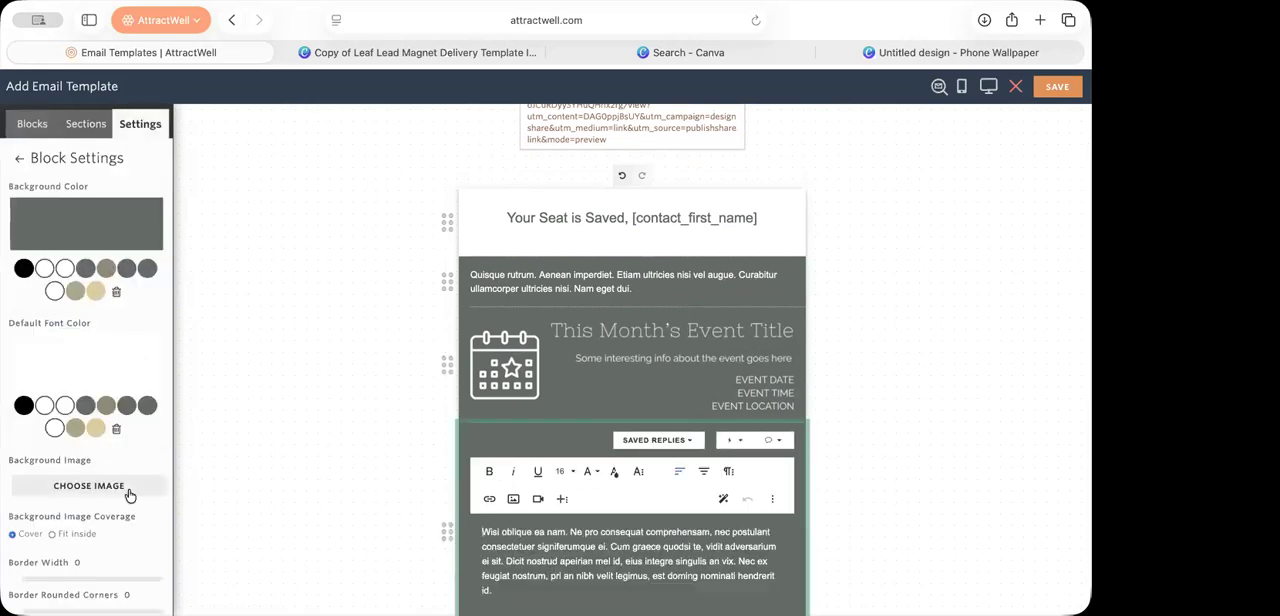
{"action": "scroll", "coordinate": [129, 491], "scroll_direction": "down", "scroll_amount": 1}
{"action": "left_click", "coordinate": [382, 420]}
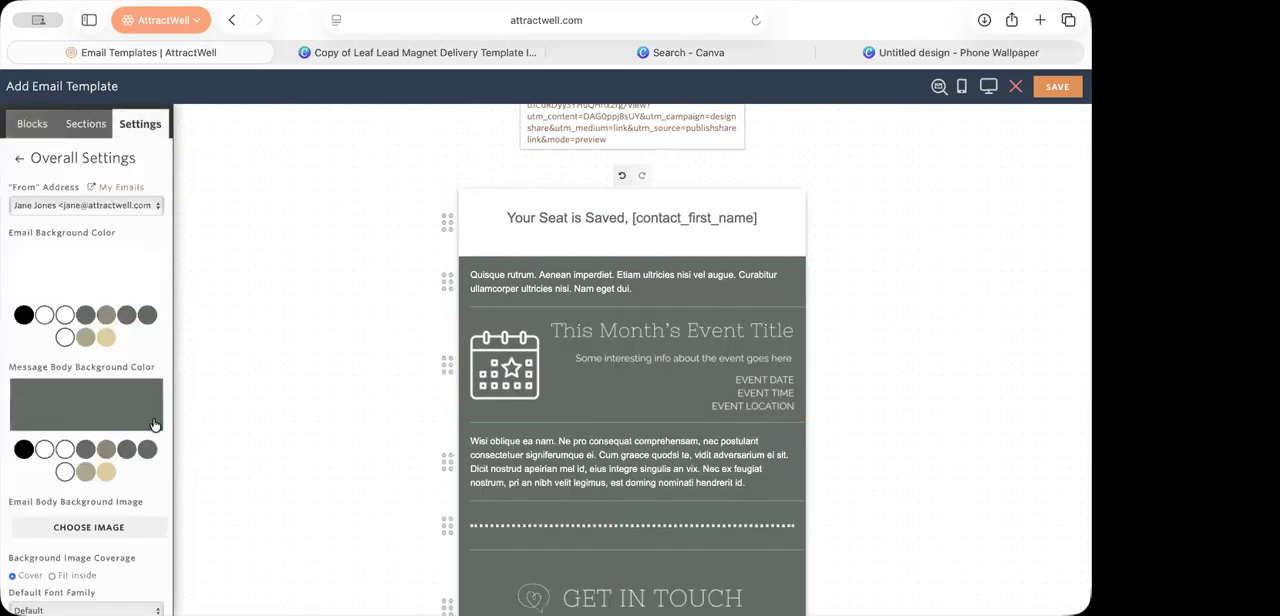
{"action": "scroll", "coordinate": [155, 426], "scroll_direction": "down", "scroll_amount": 1}
{"action": "scroll", "coordinate": [155, 425], "scroll_direction": "up", "scroll_amount": 1}
{"action": "left_click", "coordinate": [407, 220]}
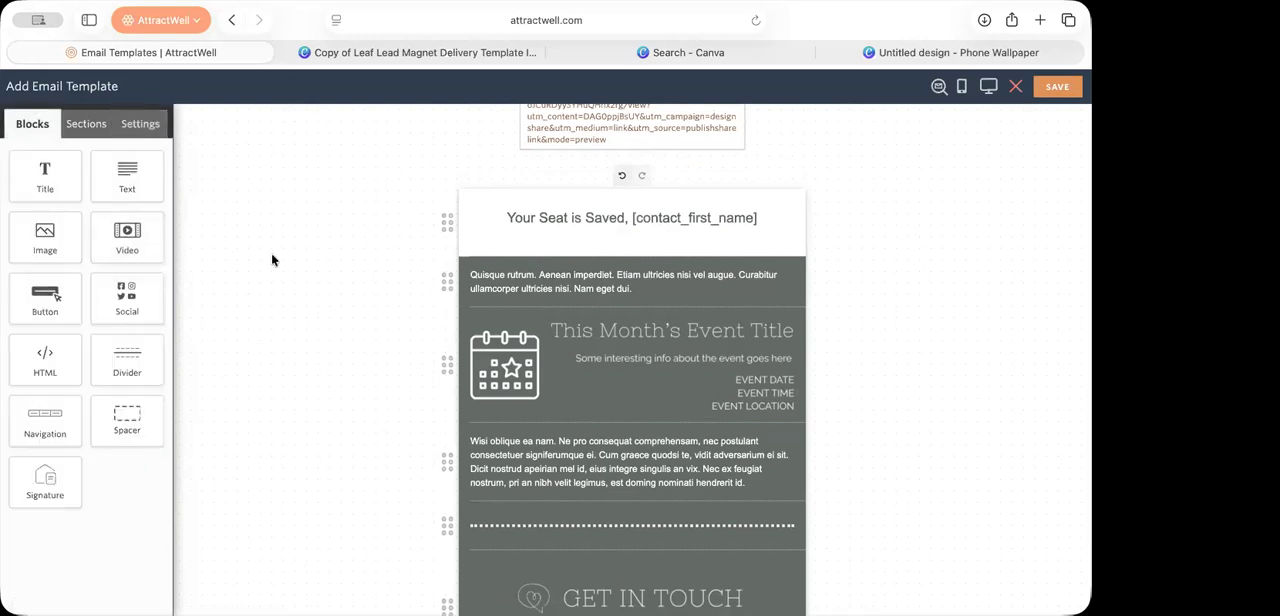
Step: Change the template's "From" address in the overall settings to the "Your Friend" version of the sender name
{"action": "left_click", "coordinate": [155, 123]}
{"action": "left_click", "coordinate": [86, 205]}
{"action": "left_click", "coordinate": [88, 217]}
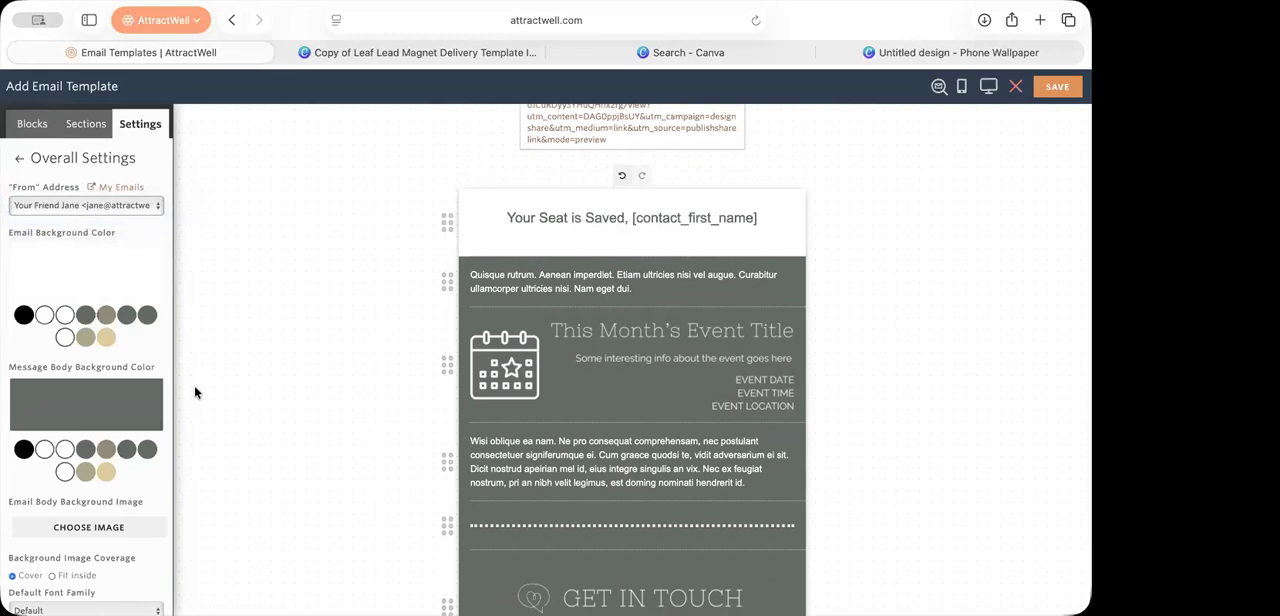
Step: Look through the default font family choices in the overall settings, comparing email-safe fonts with those unsupported by most email programs
{"action": "scroll", "coordinate": [101, 437], "scroll_direction": "down", "scroll_amount": 1}
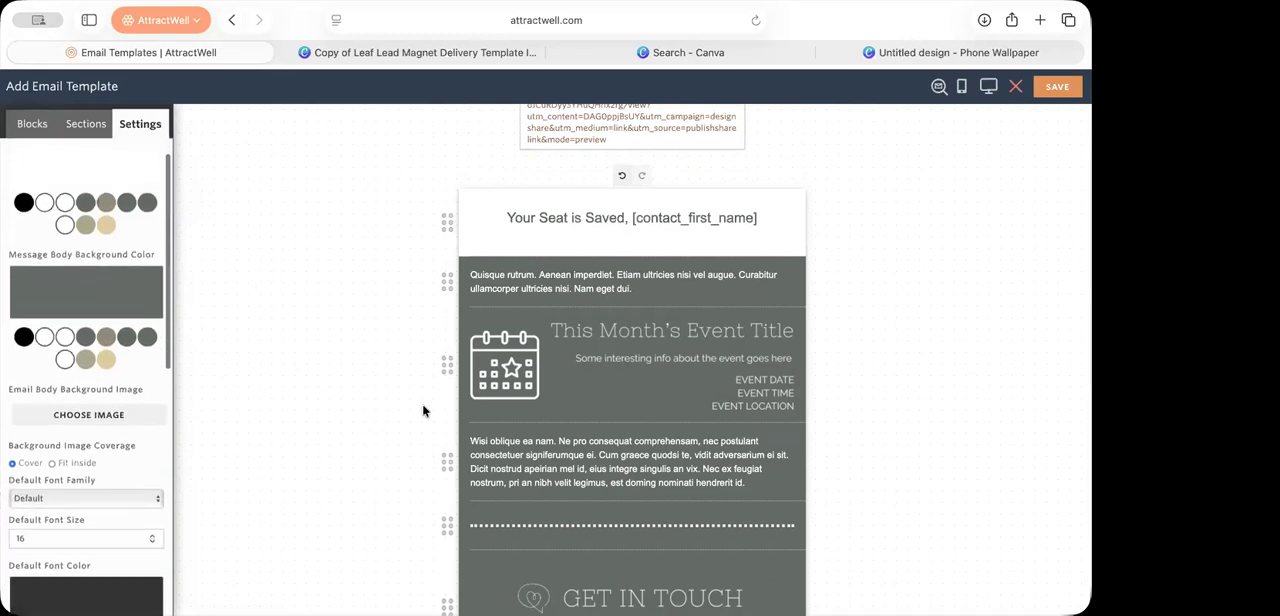
{"action": "scroll", "coordinate": [138, 528], "scroll_direction": "down", "scroll_amount": 2}
{"action": "scroll", "coordinate": [135, 526], "scroll_direction": "down", "scroll_amount": 1}
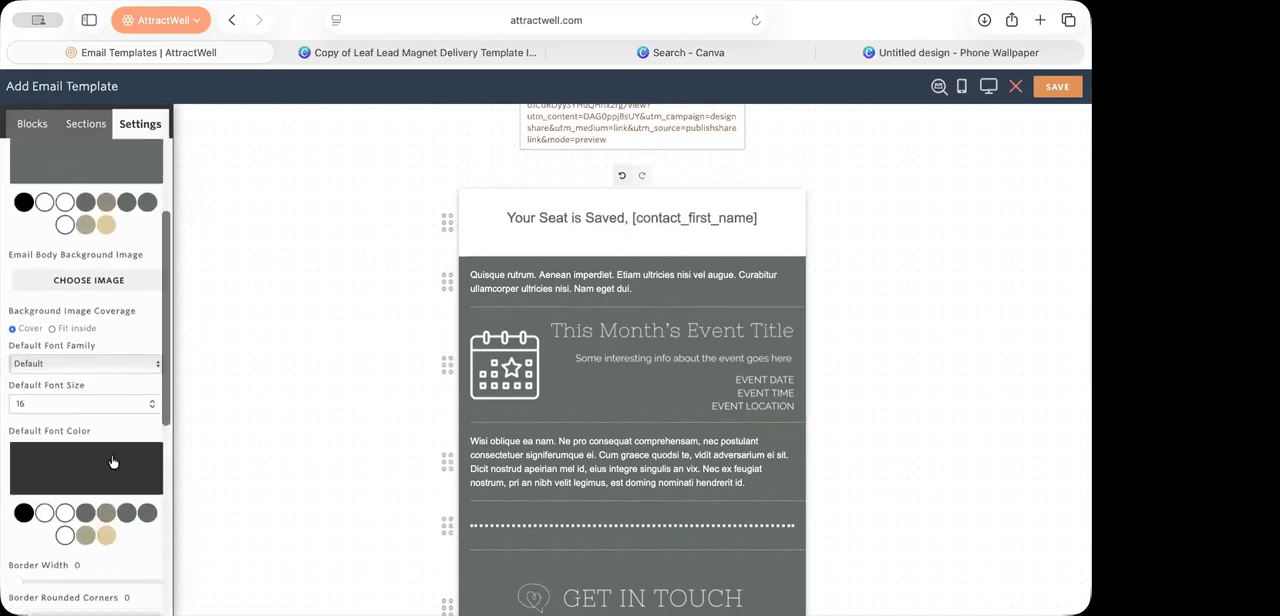
{"action": "left_click", "coordinate": [69, 365]}
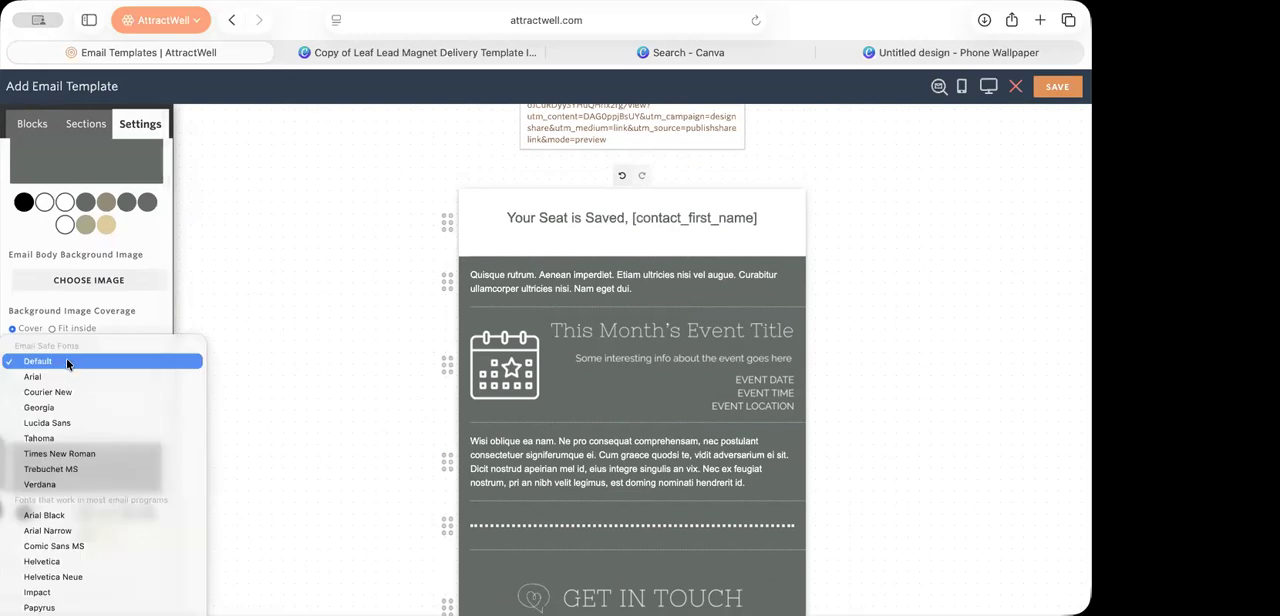
{"action": "scroll", "coordinate": [57, 484], "scroll_direction": "down", "scroll_amount": 3}
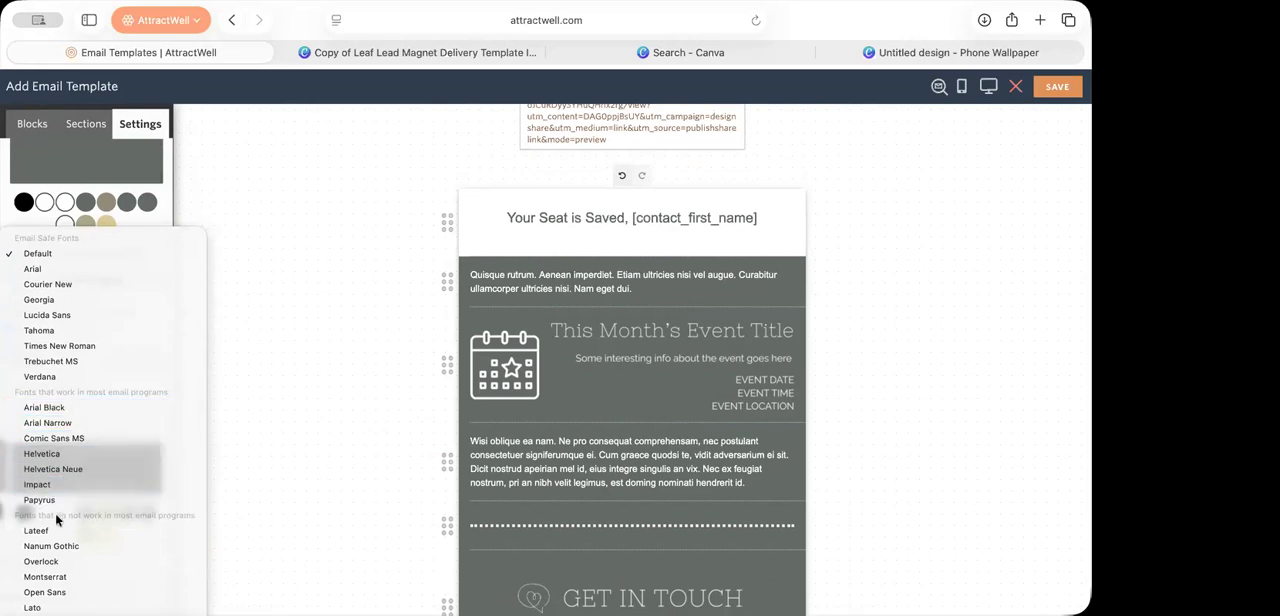
{"action": "scroll", "coordinate": [59, 512], "scroll_direction": "down", "scroll_amount": 1}
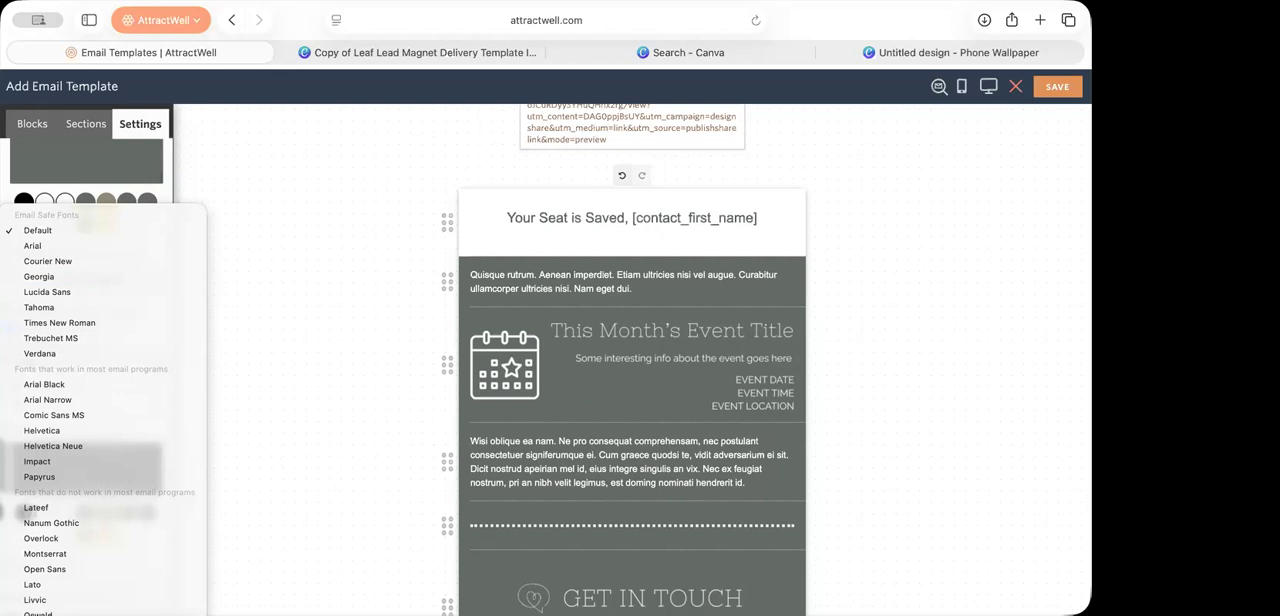
{"action": "left_click", "coordinate": [1008, 92]}
{"action": "left_click", "coordinate": [1010, 90]}
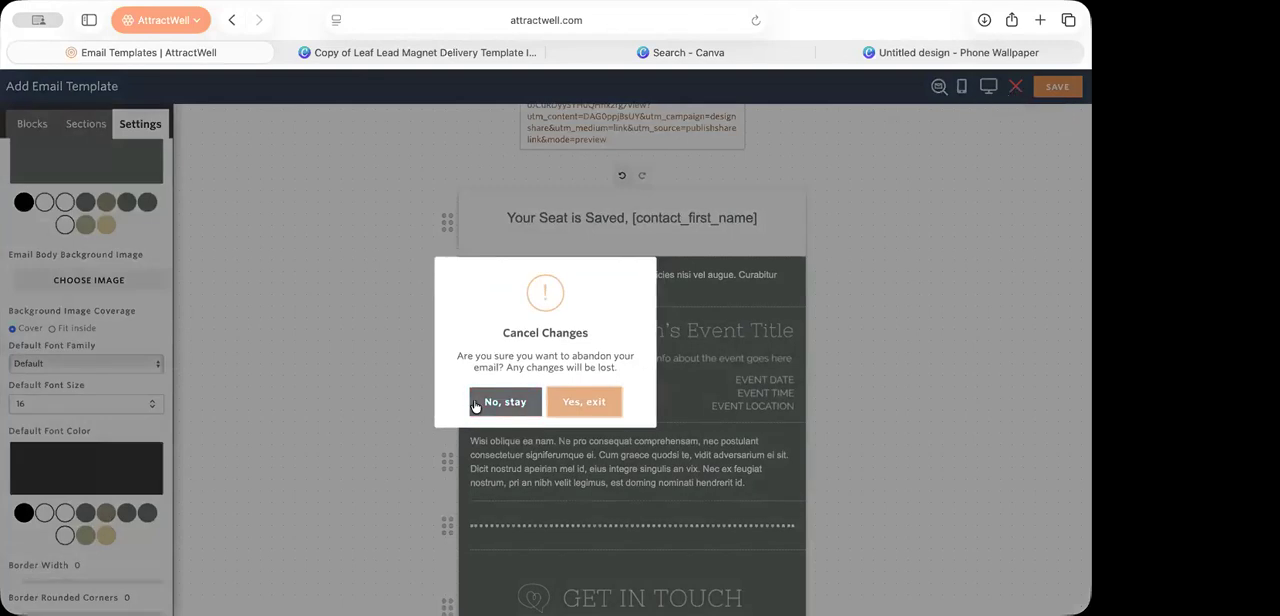
{"action": "left_click", "coordinate": [517, 406]}
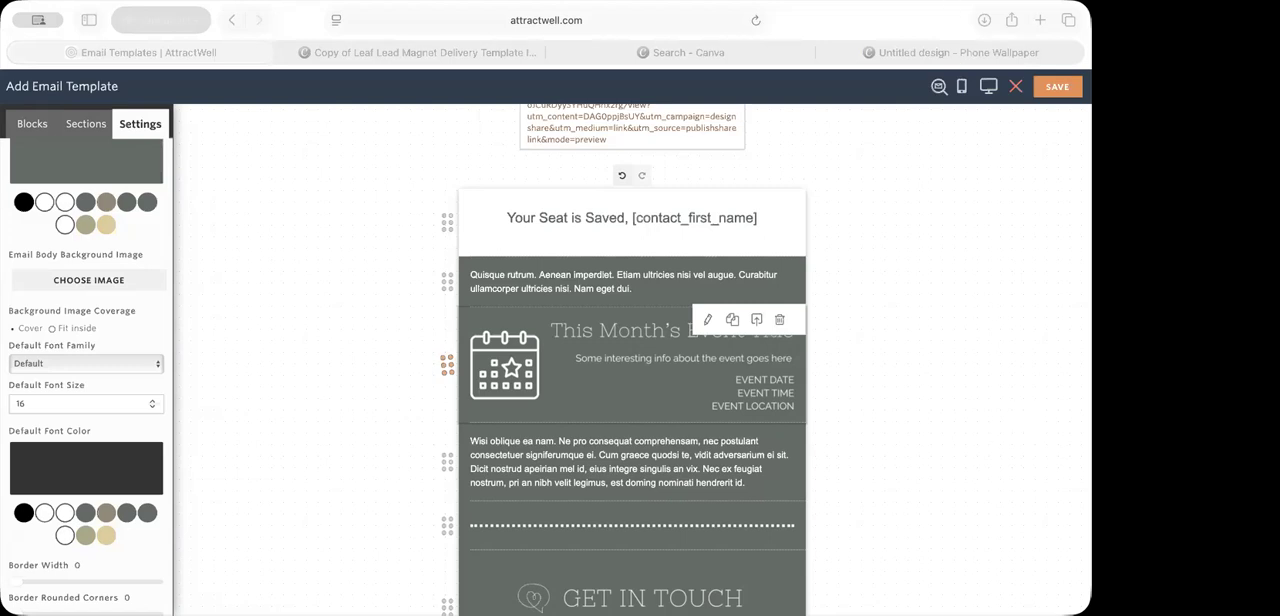
{"action": "left_click", "coordinate": [310, 213]}
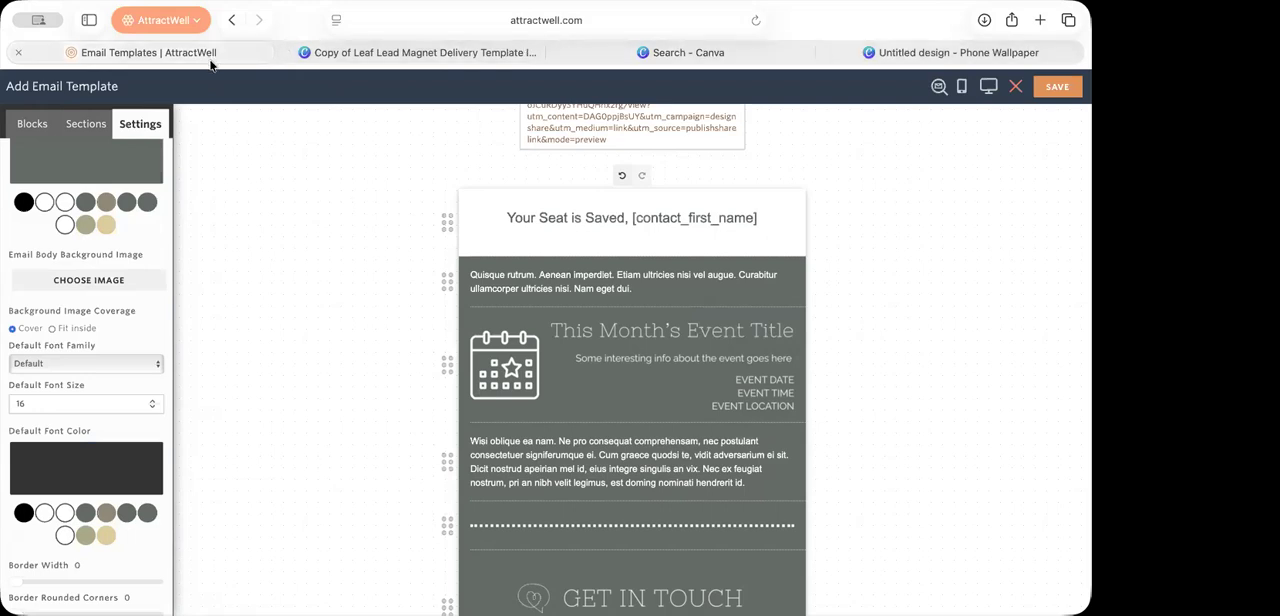
Step: Load attractwell.com in the browser tab holding the Leaf Lead Magnet Canva design and close the other two Canva tabs
{"action": "left_click", "coordinate": [413, 55]}
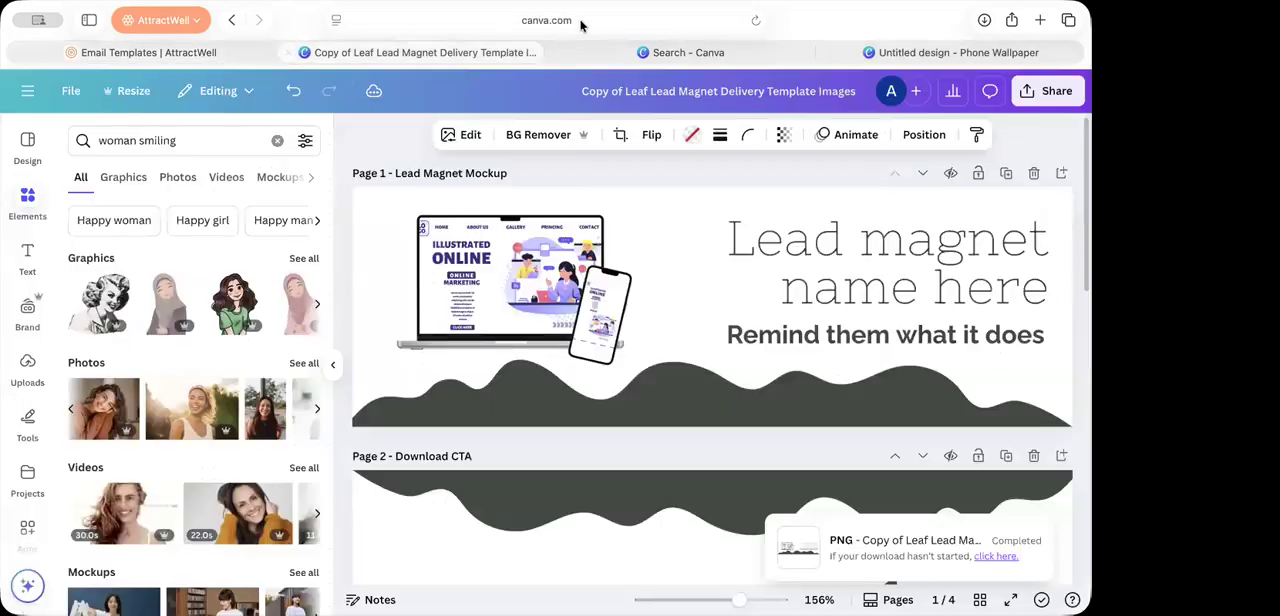
{"action": "left_click", "coordinate": [584, 22]}
{"action": "key", "text": "Escape"}
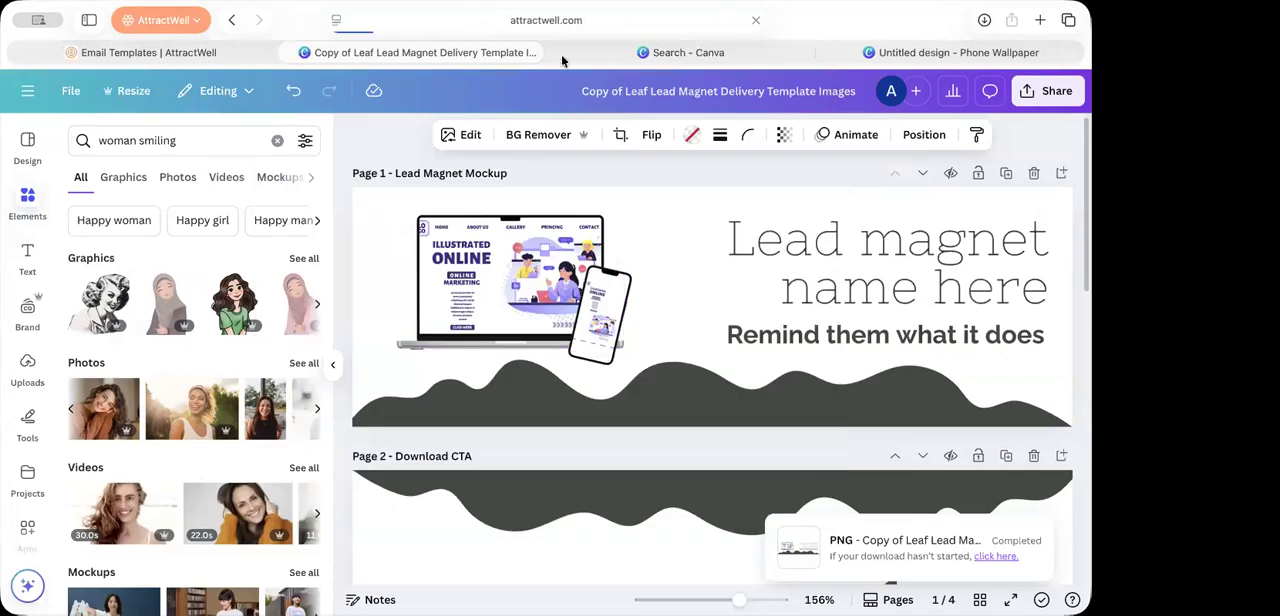
{"action": "left_click", "coordinate": [561, 54]}
{"action": "left_click", "coordinate": [558, 54]}
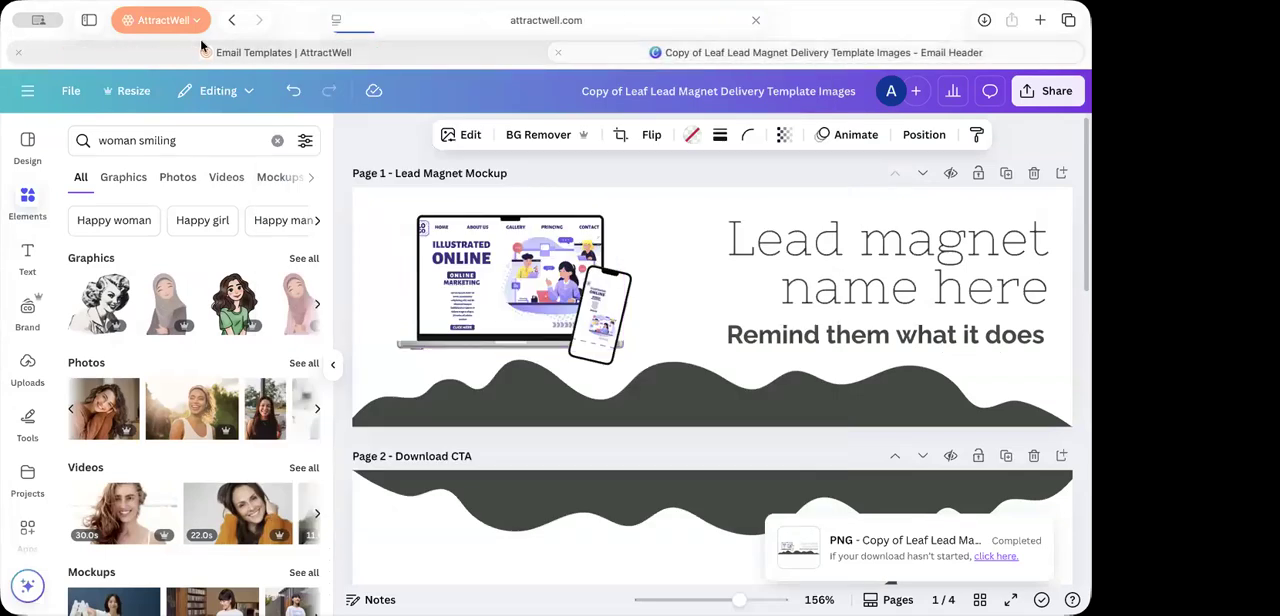
{"action": "left_click", "coordinate": [558, 54]}
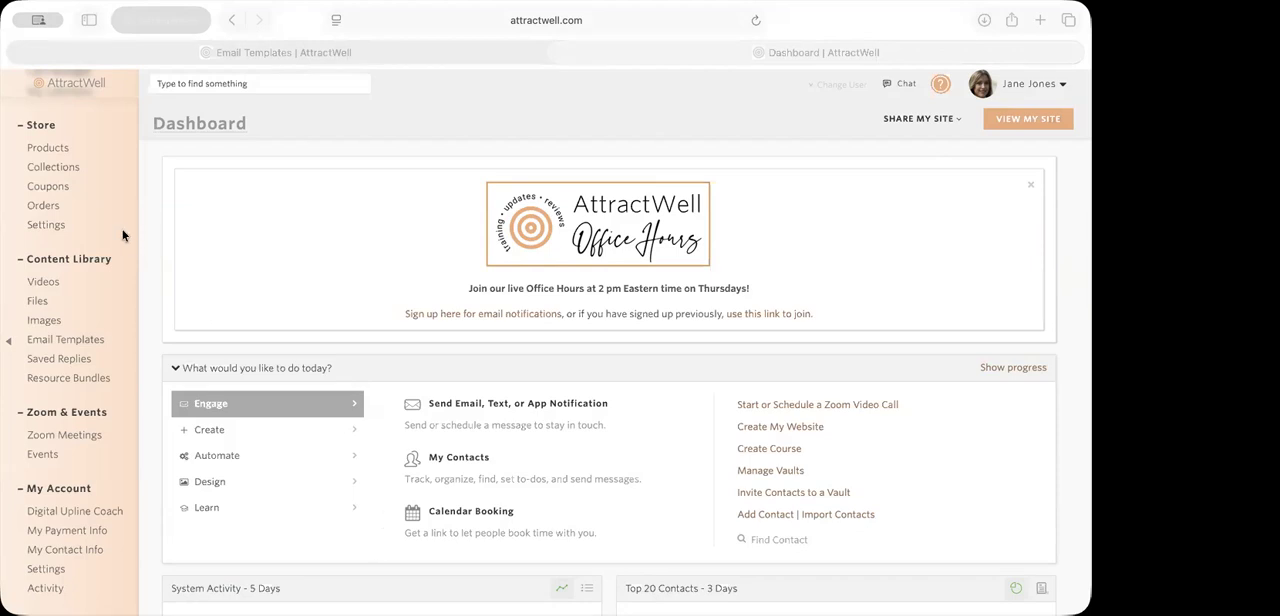
Step: Open the general contact settings containing the email signature
{"action": "scroll", "coordinate": [123, 235], "scroll_direction": "up", "scroll_amount": 10}
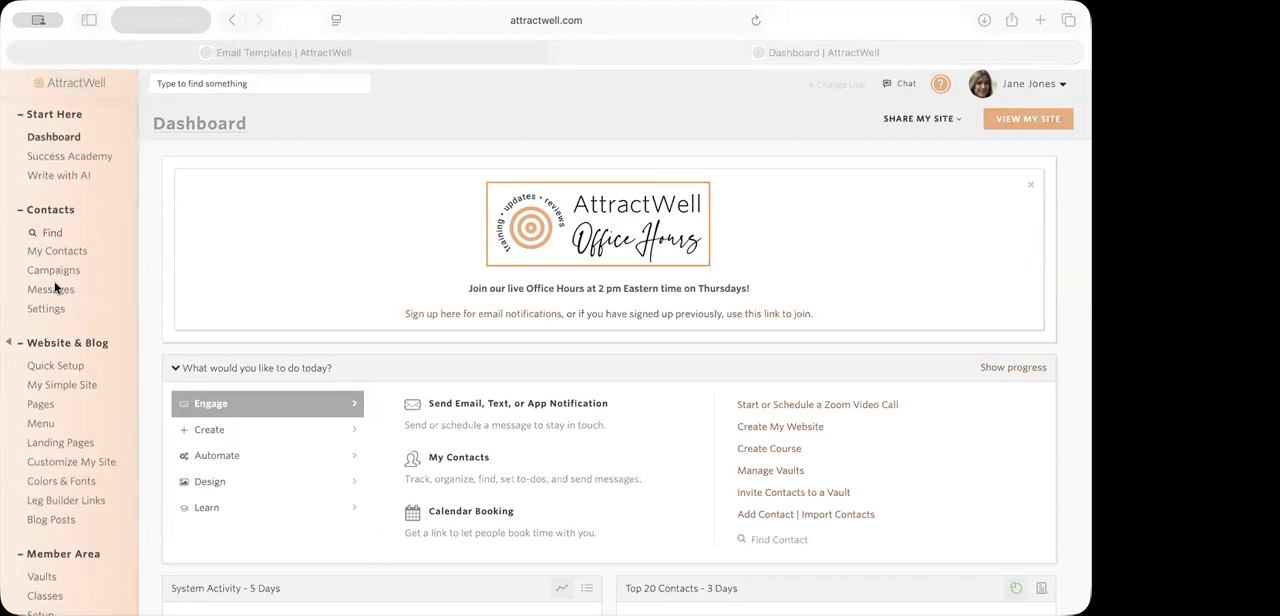
{"action": "left_click", "coordinate": [54, 283]}
{"action": "left_click", "coordinate": [53, 305]}
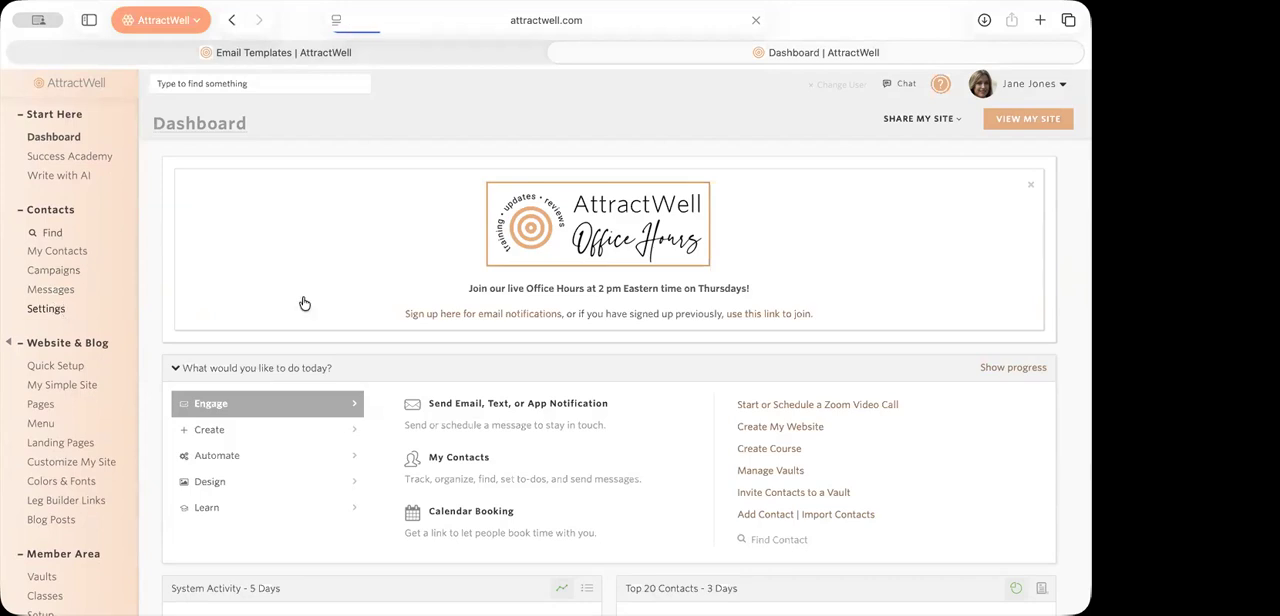
{"action": "left_click", "coordinate": [587, 214]}
Step: Check the alternative text of the photo logo in the email signature and close it without changes
{"action": "mouse_move", "coordinate": [248, 276]}
{"action": "left_mouse_down"}
{"action": "mouse_move", "coordinate": [394, 288]}
{"action": "mouse_move", "coordinate": [318, 262]}
{"action": "mouse_move", "coordinate": [243, 274]}
{"action": "mouse_move", "coordinate": [288, 282]}
{"action": "mouse_move", "coordinate": [251, 274]}
{"action": "left_mouse_up"}
{"action": "left_click", "coordinate": [251, 274]}
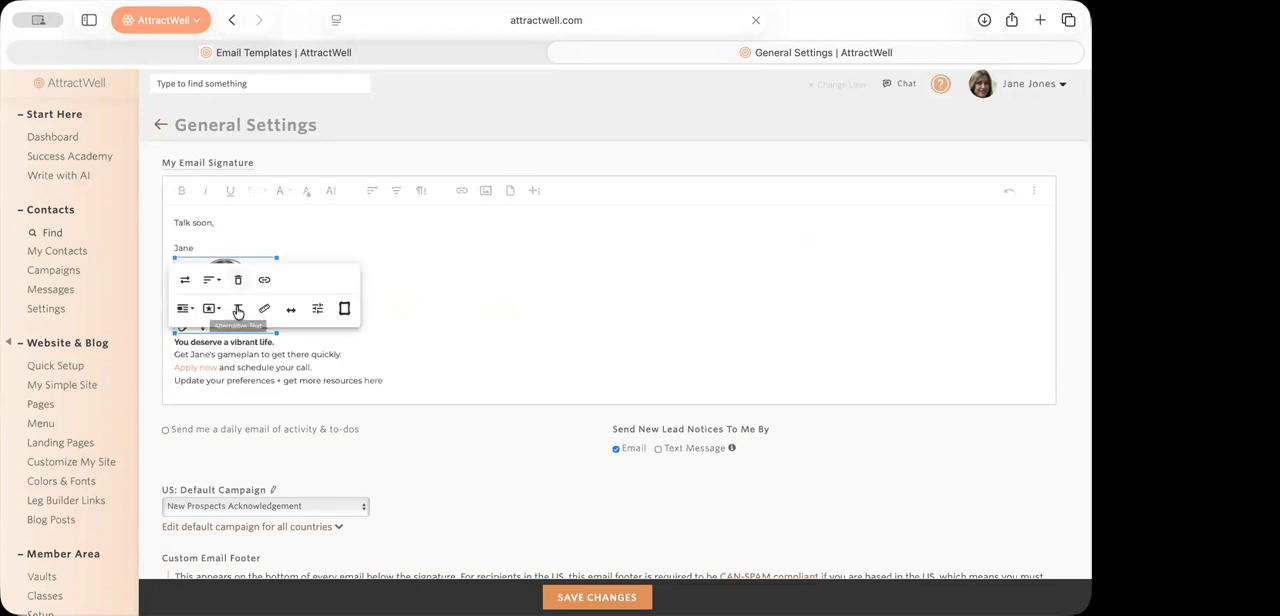
{"action": "left_click", "coordinate": [238, 312]}
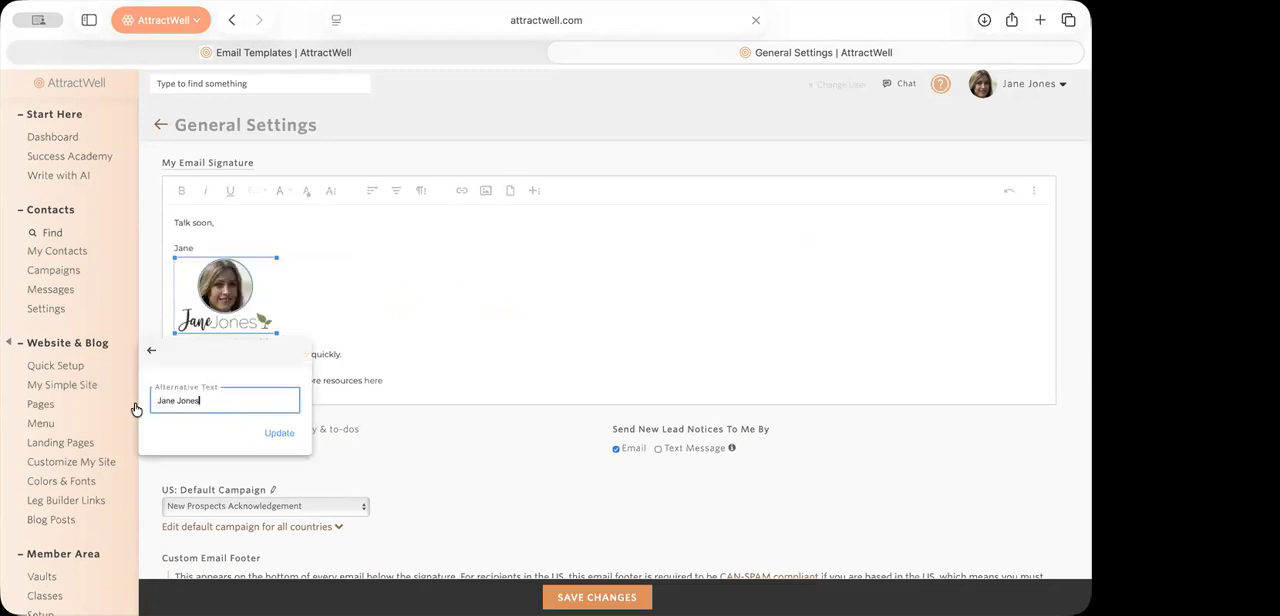
{"action": "left_click", "coordinate": [406, 354]}
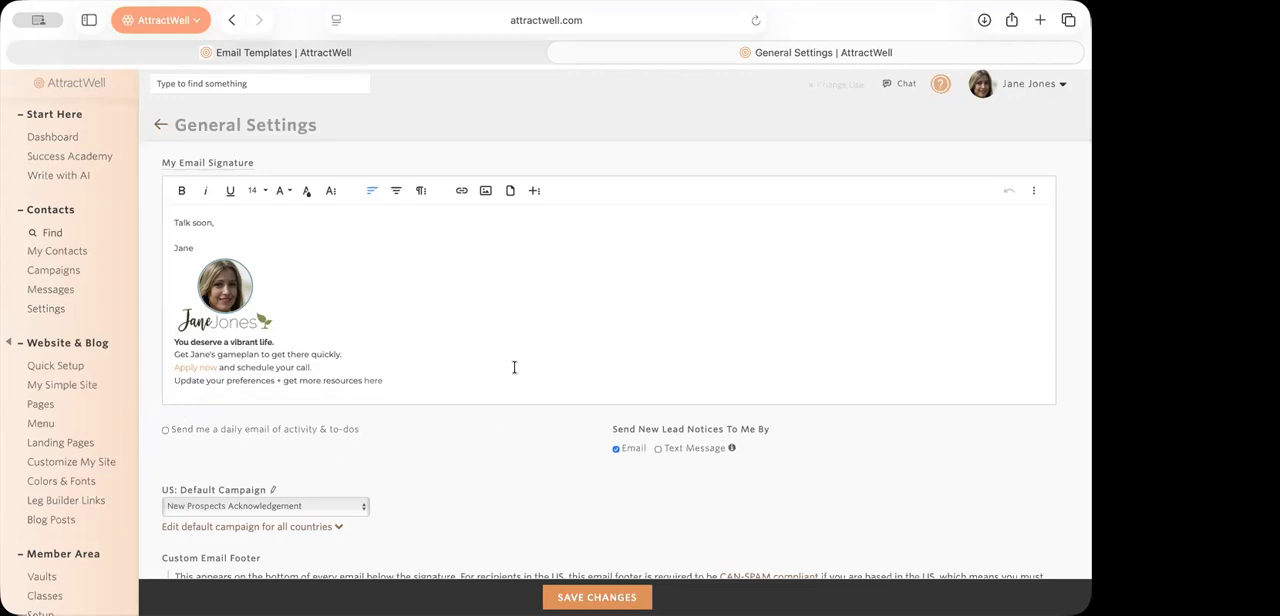
Step: Return to the event confirmation template, stay in its editor and examine the signature block at the end of the email
{"action": "left_click", "coordinate": [440, 50]}
{"action": "left_click", "coordinate": [1015, 87]}
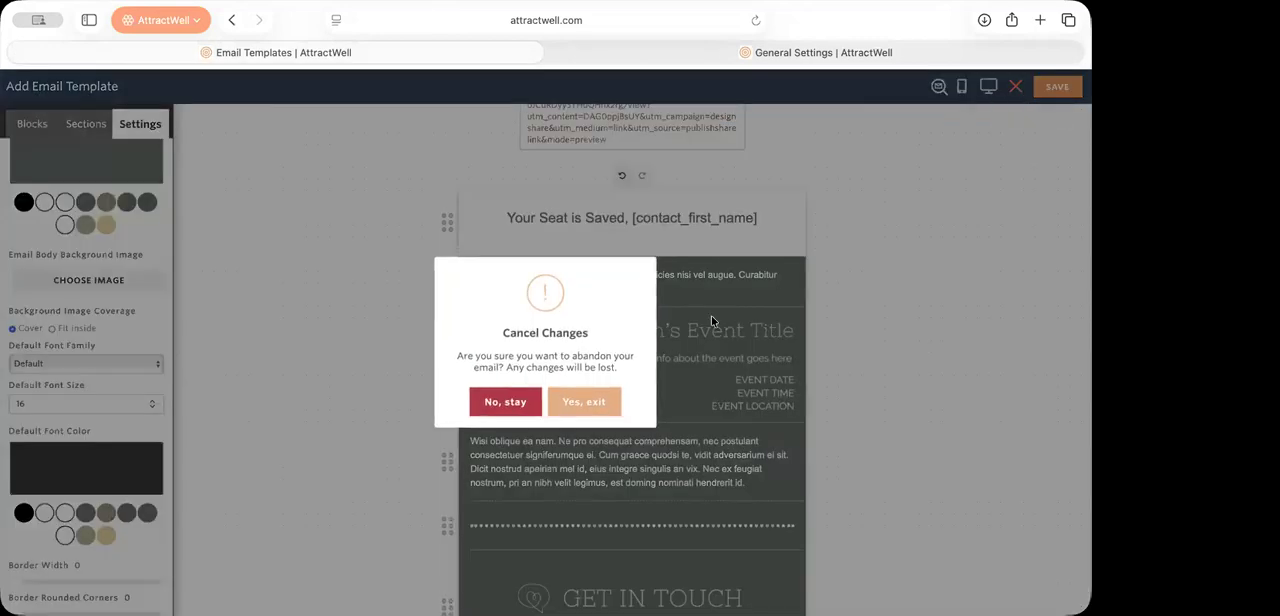
{"action": "left_click", "coordinate": [527, 410]}
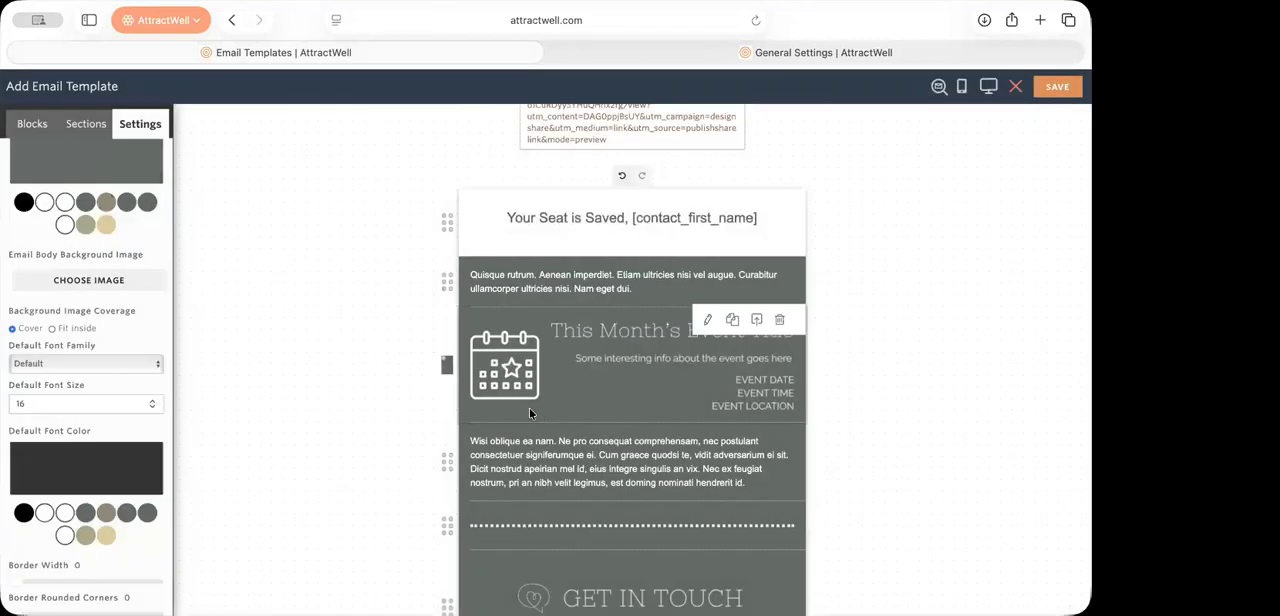
{"action": "scroll", "coordinate": [757, 247], "scroll_direction": "down", "scroll_amount": 5}
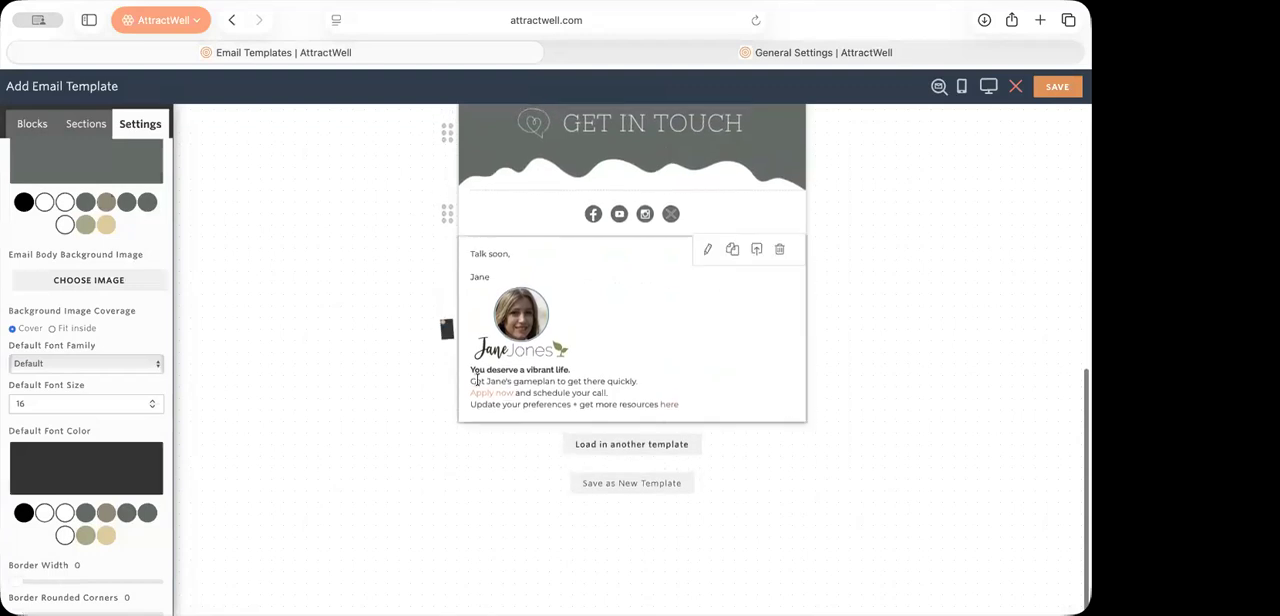
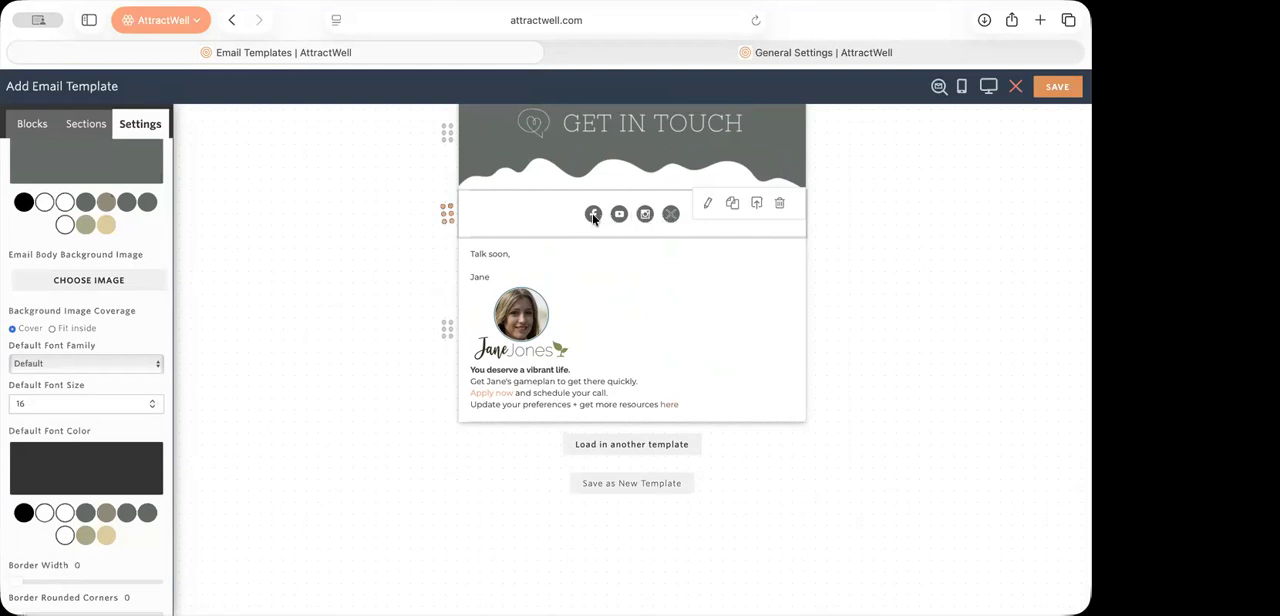
Step: Check the display, alternative text and link options of the Facebook icon in the social icons block without changing them
{"action": "left_click", "coordinate": [593, 218]}
{"action": "left_click", "coordinate": [593, 304]}
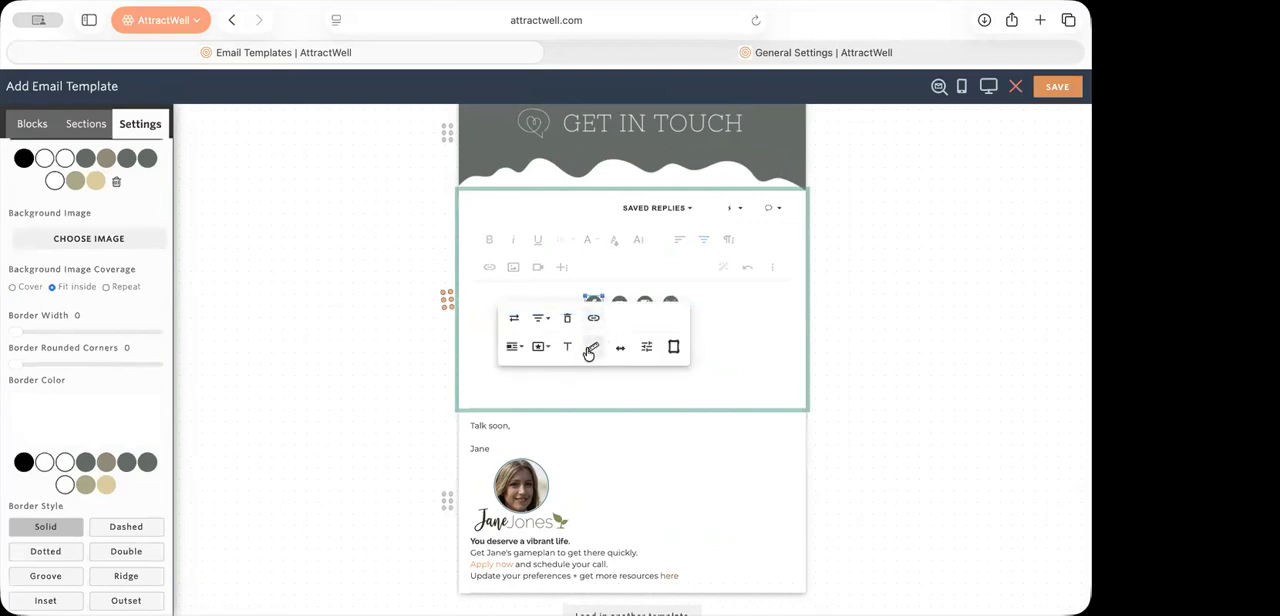
{"action": "left_click", "coordinate": [591, 348]}
{"action": "left_click", "coordinate": [707, 347]}
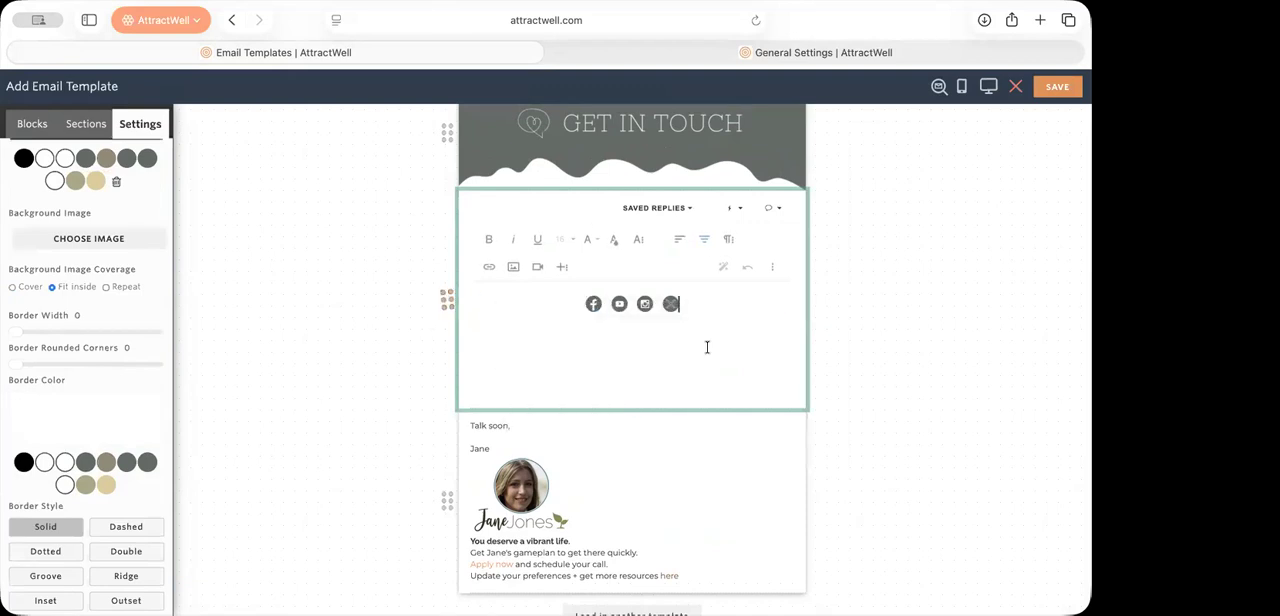
{"action": "left_click", "coordinate": [593, 304]}
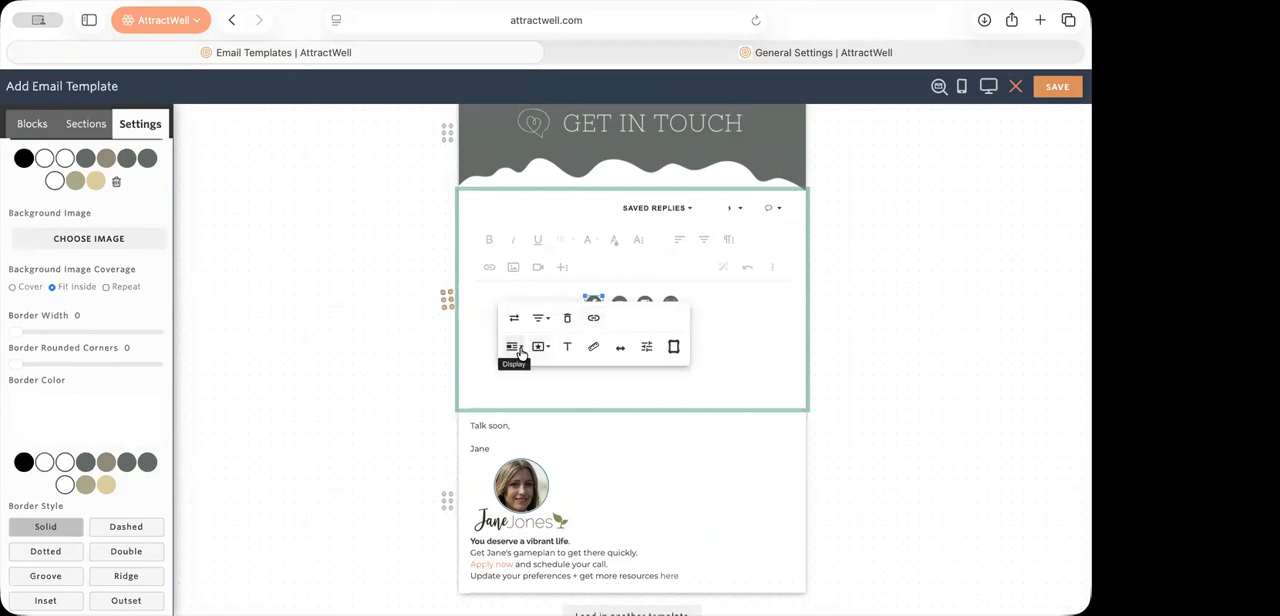
{"action": "left_click", "coordinate": [514, 347]}
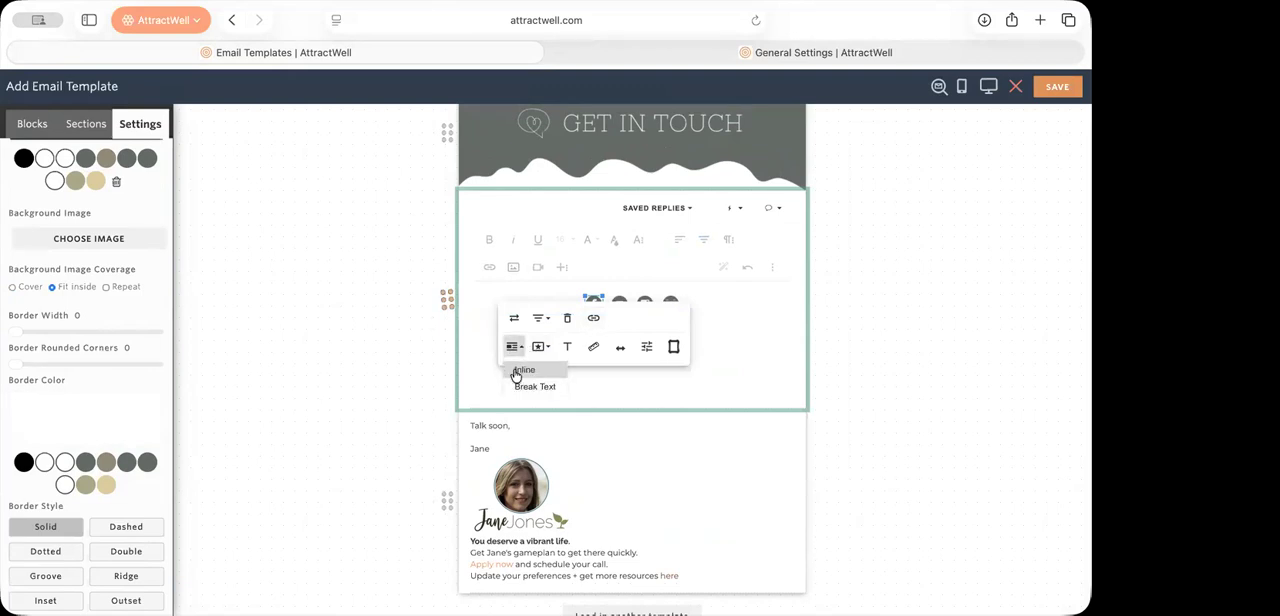
{"action": "left_click", "coordinate": [603, 371]}
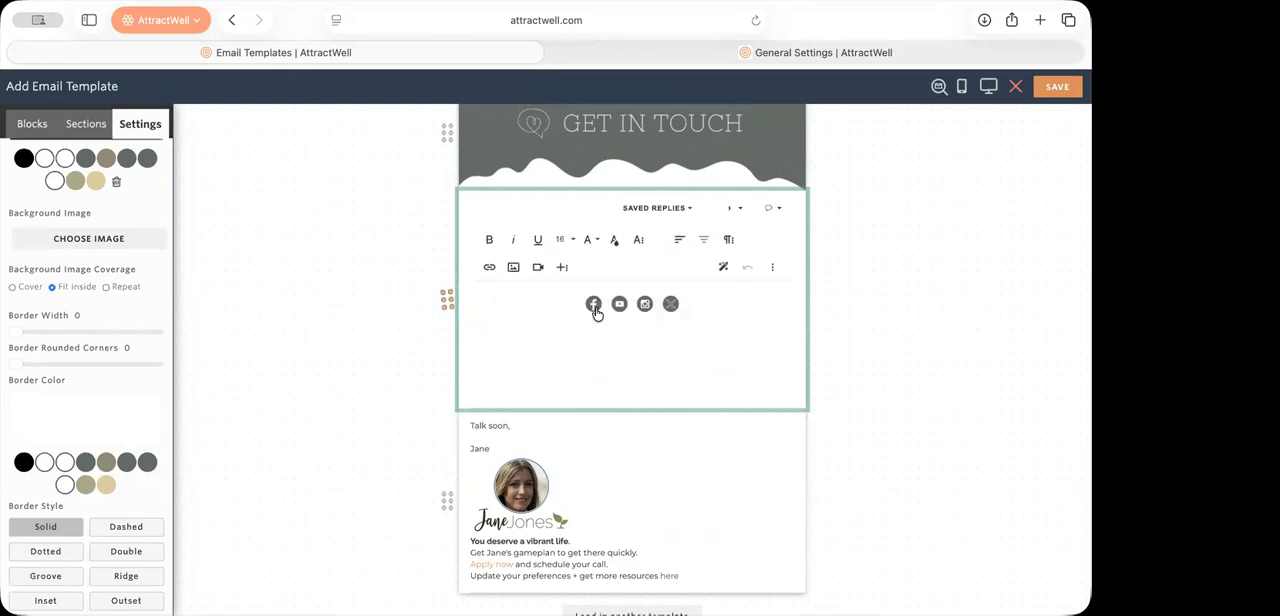
{"action": "left_click", "coordinate": [594, 306]}
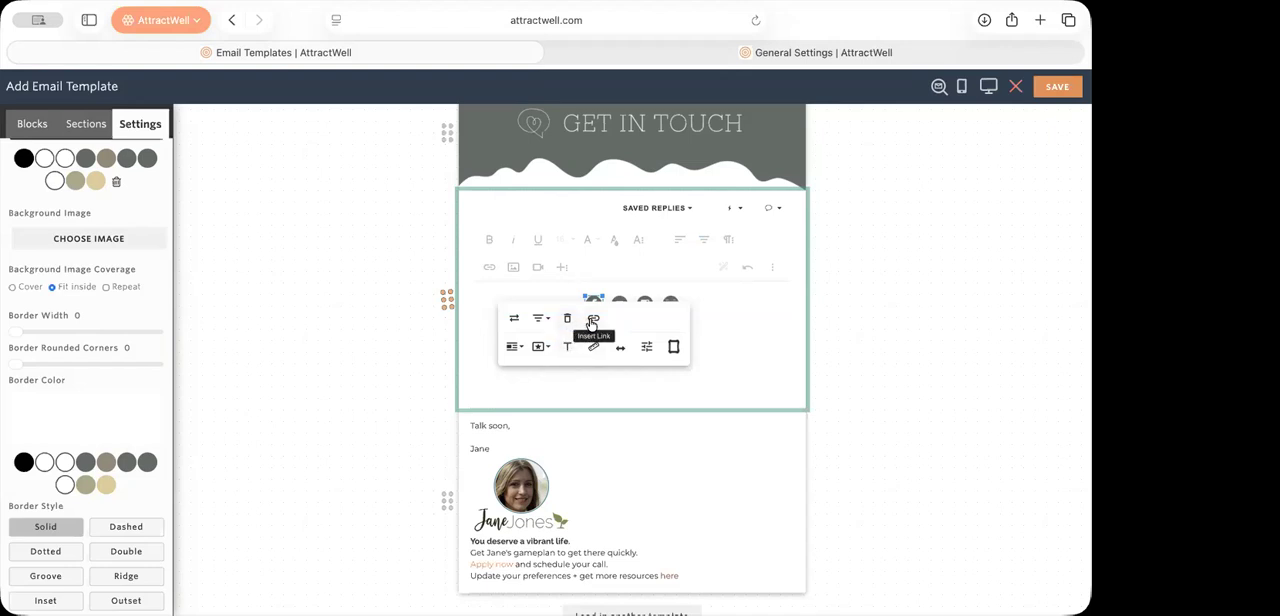
{"action": "left_click", "coordinate": [725, 332]}
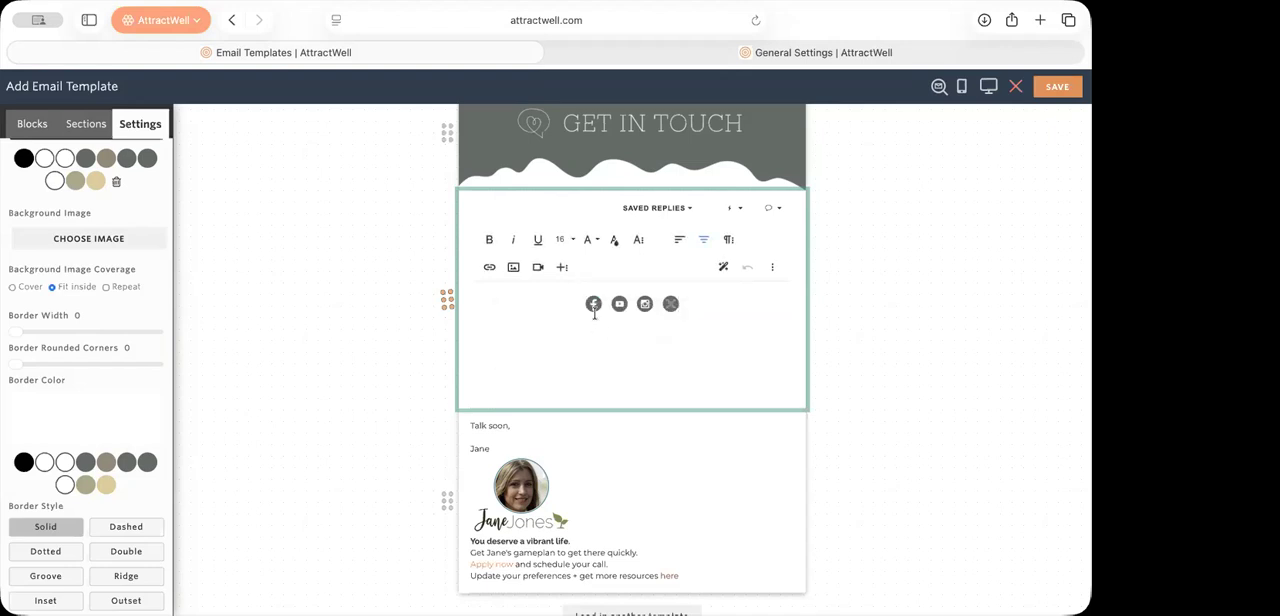
{"action": "left_click", "coordinate": [866, 366]}
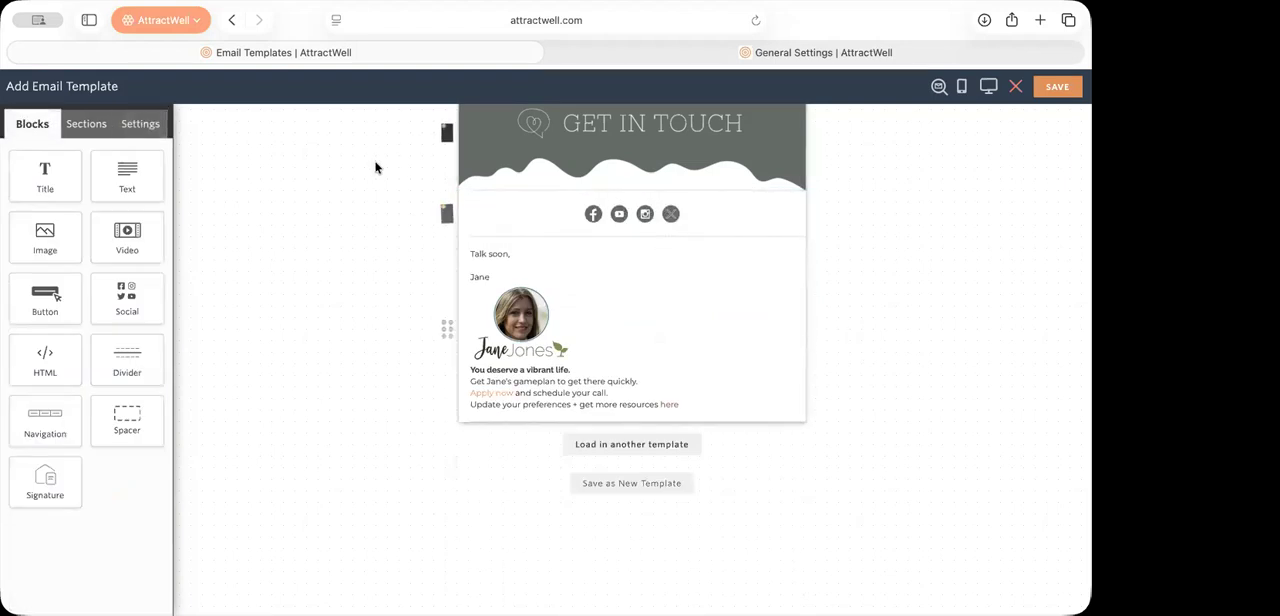
Step: Save the social icons block as a reusable section named "Social Media Icons"
{"action": "left_click", "coordinate": [88, 125]}
{"action": "scroll", "coordinate": [115, 369], "scroll_direction": "down", "scroll_amount": 15}
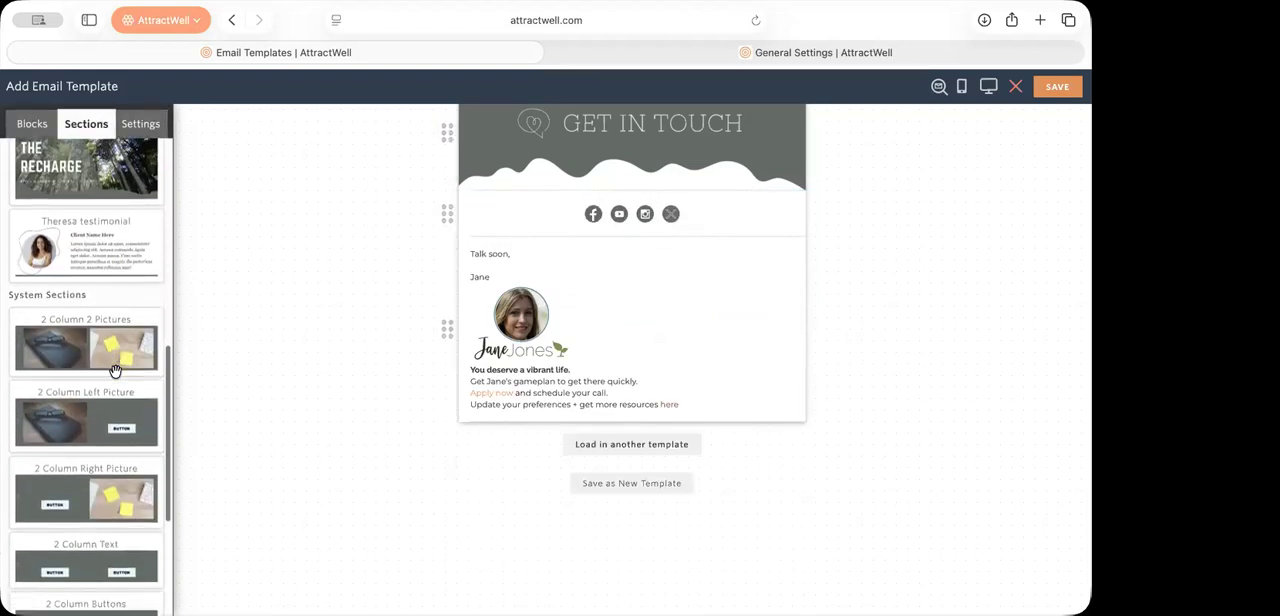
{"action": "left_click", "coordinate": [755, 208]}
{"action": "type", "text": "Social Media Icons"}
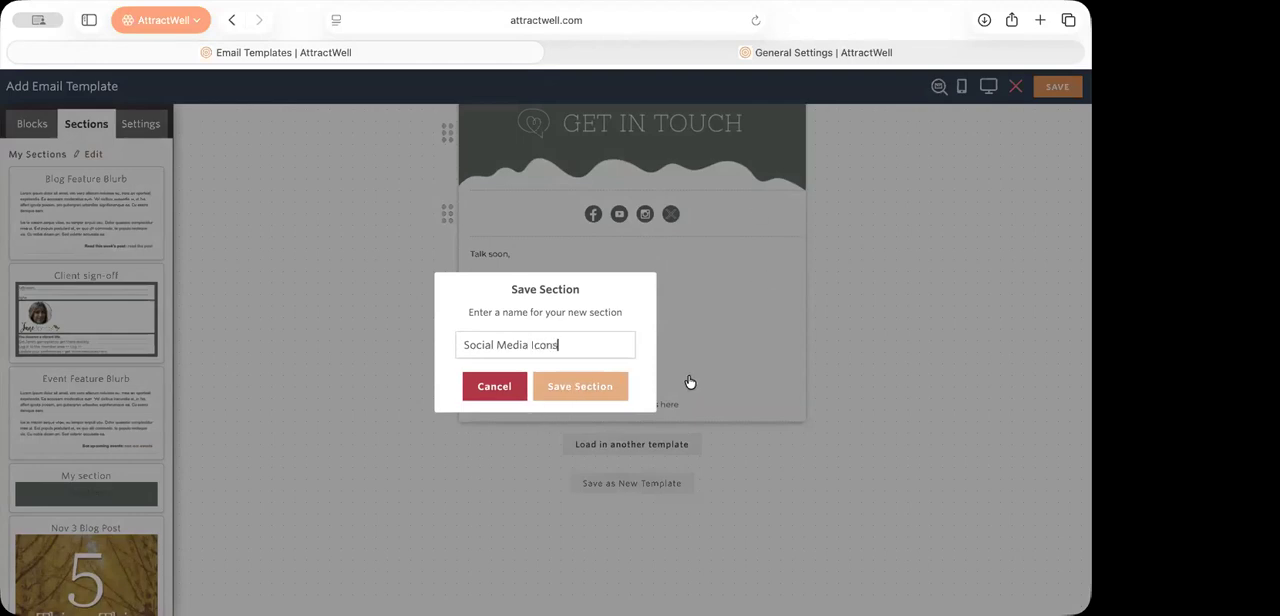
{"action": "left_click", "coordinate": [622, 384]}
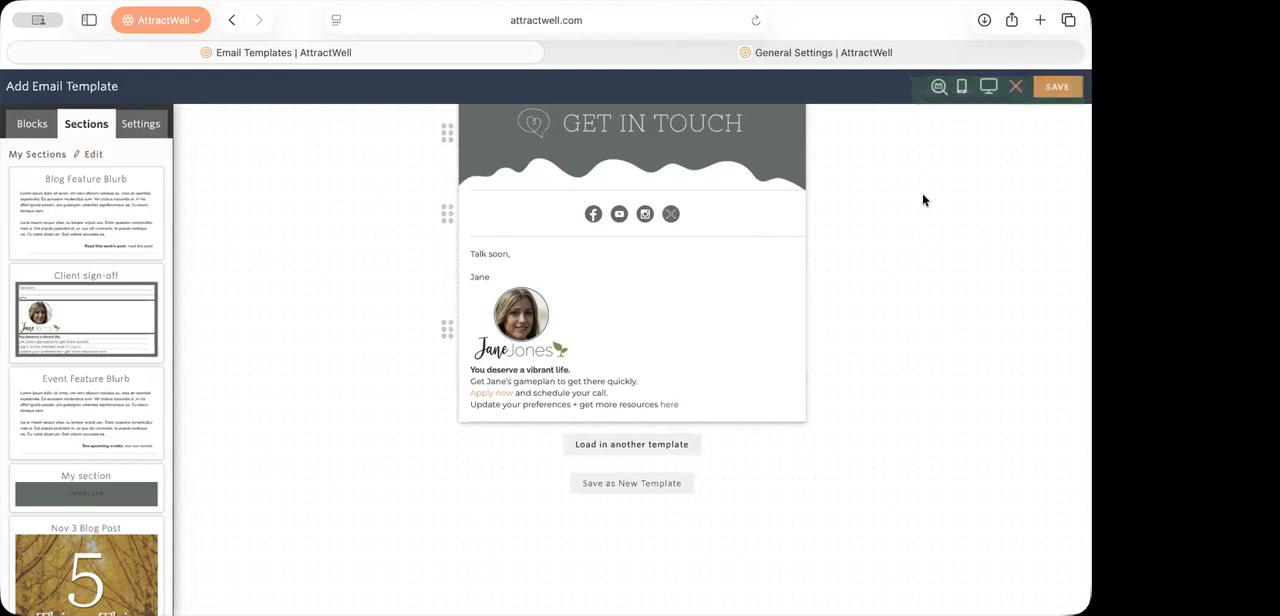
Step: Leave the template editor without saving and look through the first page of the Saved Replies library
{"action": "left_click", "coordinate": [1016, 88]}
{"action": "left_click", "coordinate": [603, 399]}
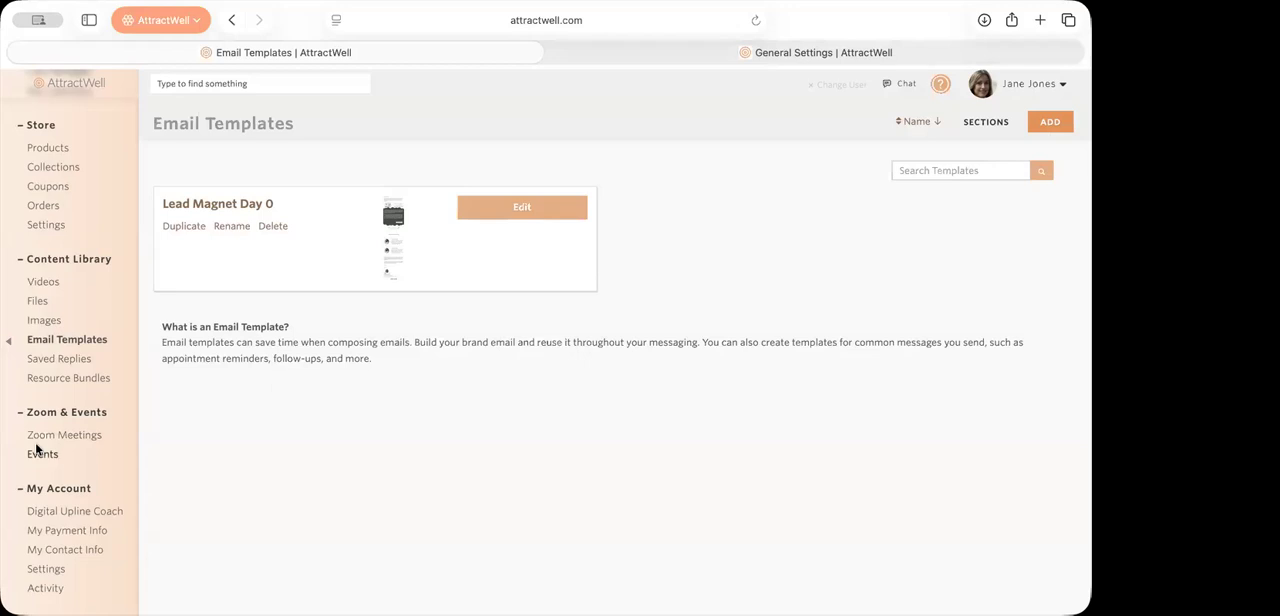
{"action": "left_click", "coordinate": [59, 362]}
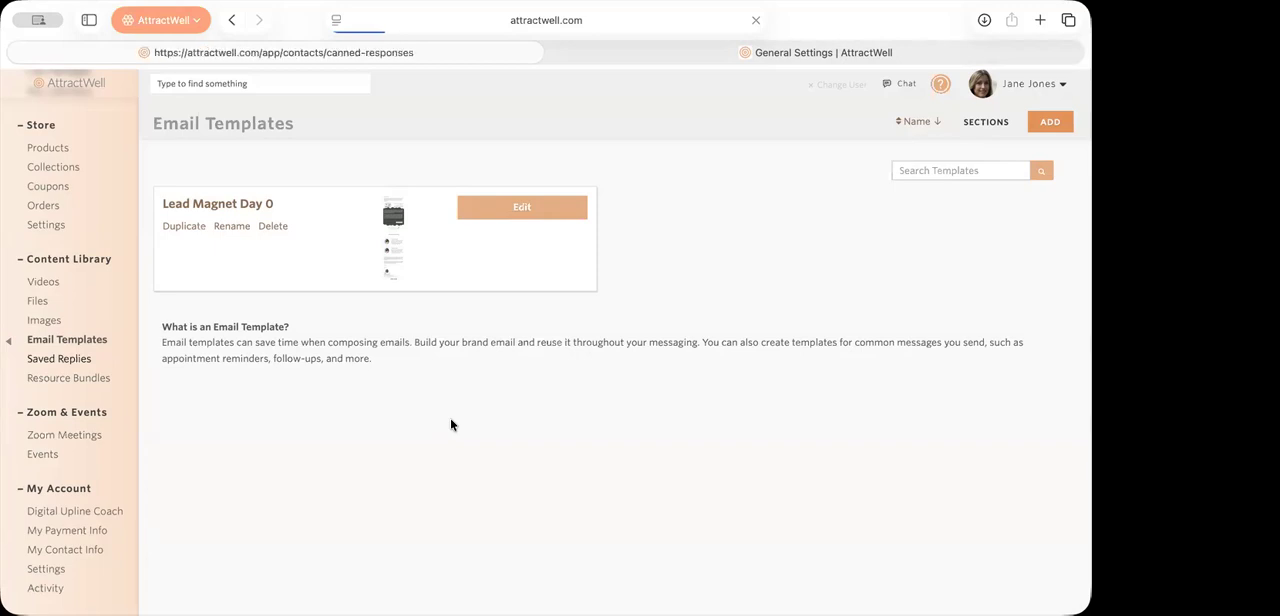
{"action": "scroll", "coordinate": [450, 418], "scroll_direction": "down", "scroll_amount": 4}
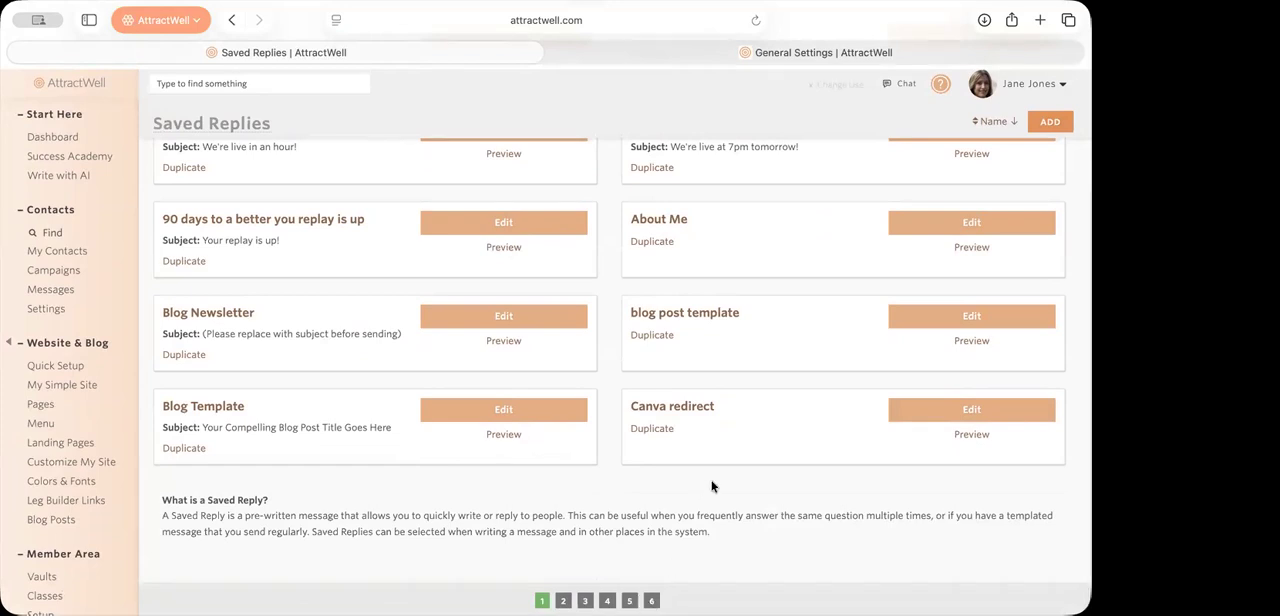
{"action": "scroll", "coordinate": [712, 486], "scroll_direction": "up", "scroll_amount": 4}
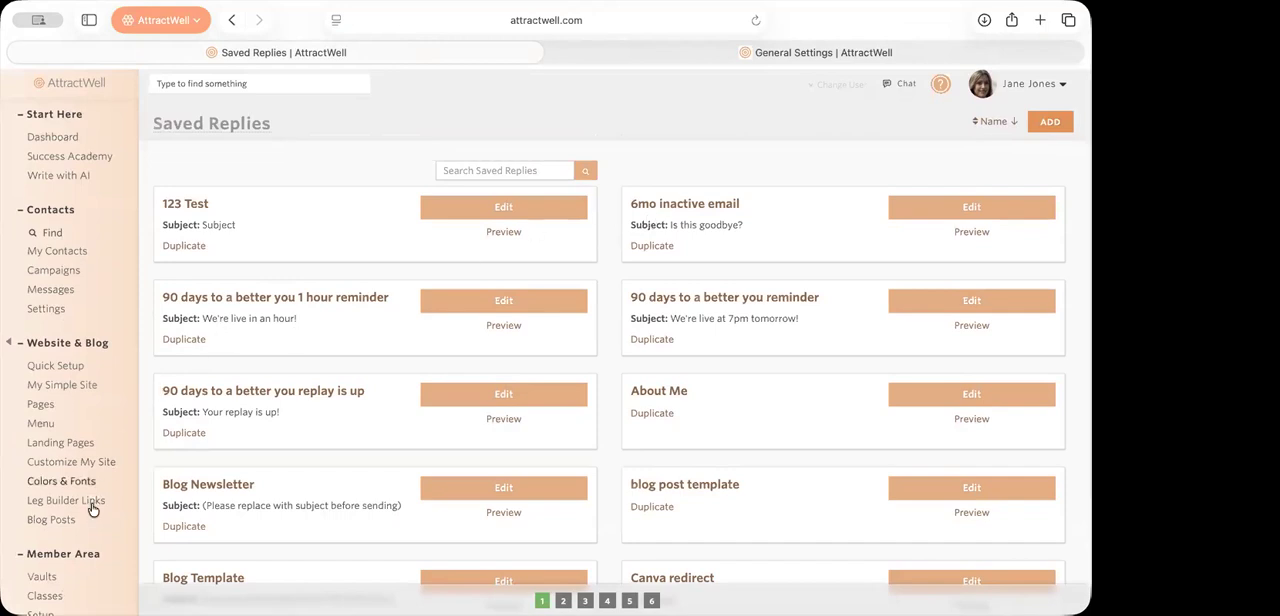
Step: Return to the email templates and start a new one from the Lead Magnet Day 0 template
{"action": "scroll", "coordinate": [91, 510], "scroll_direction": "down", "scroll_amount": 3}
{"action": "scroll", "coordinate": [91, 513], "scroll_direction": "down", "scroll_amount": 4}
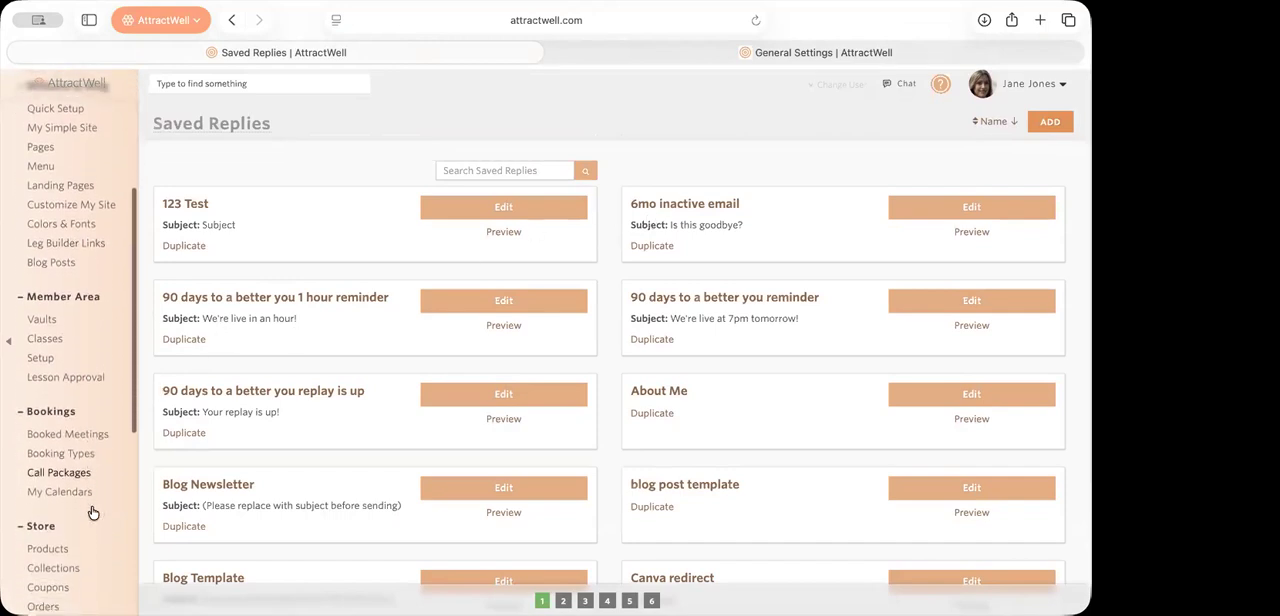
{"action": "scroll", "coordinate": [93, 513], "scroll_direction": "down", "scroll_amount": 4}
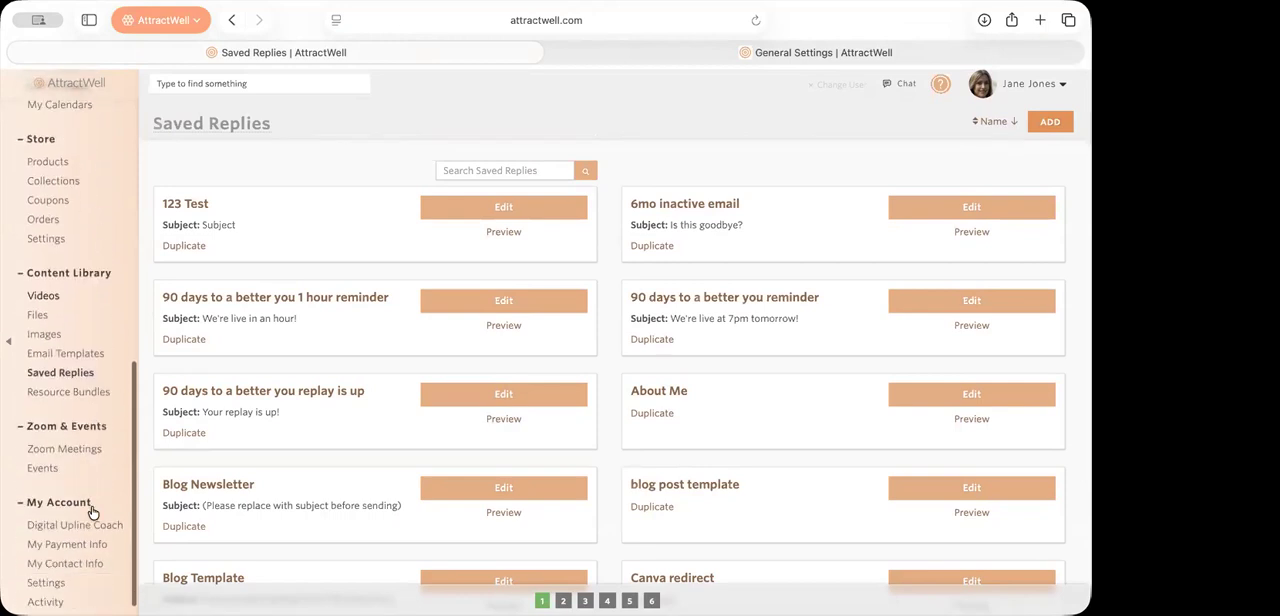
{"action": "left_click", "coordinate": [68, 347]}
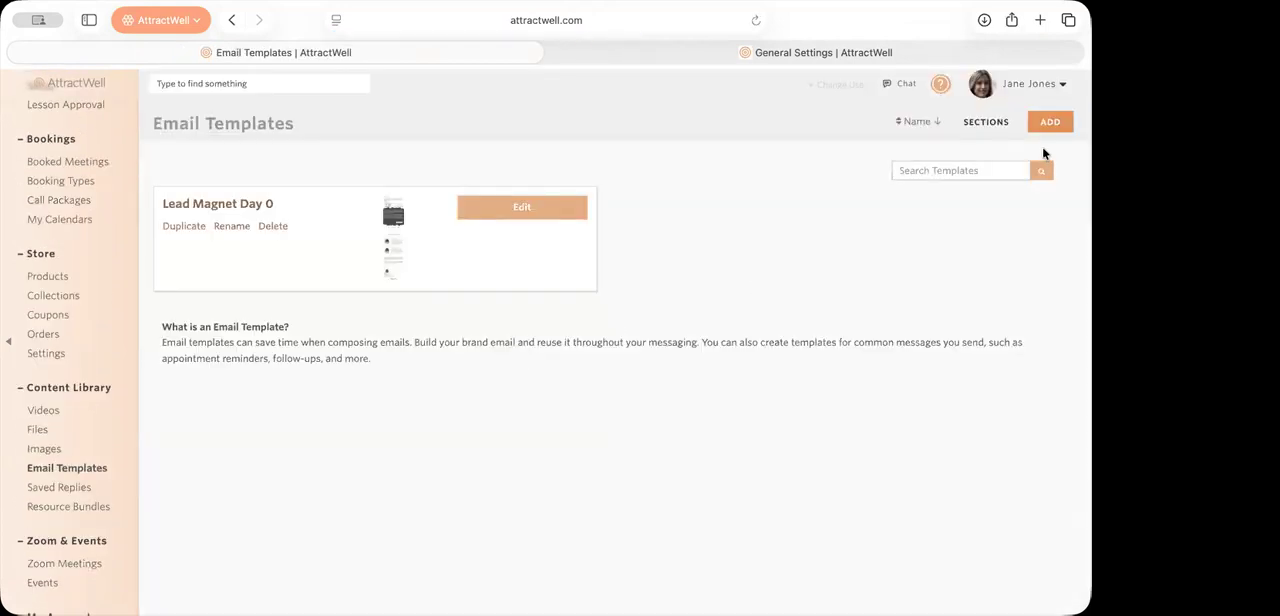
{"action": "left_click", "coordinate": [1050, 121]}
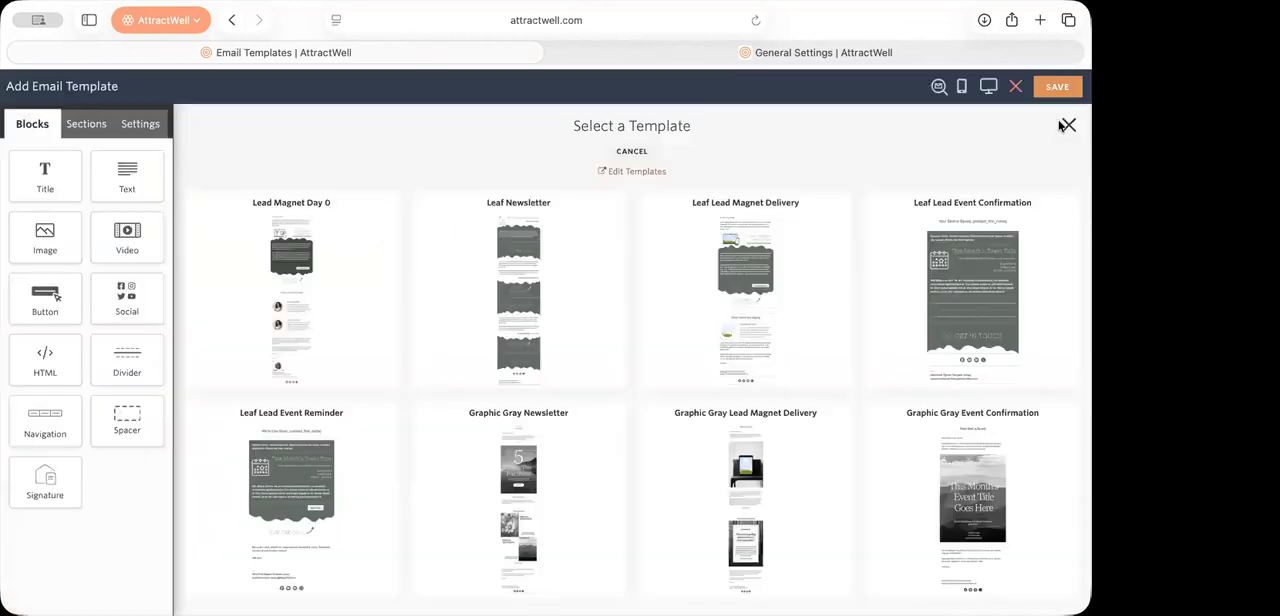
{"action": "left_click", "coordinate": [322, 334]}
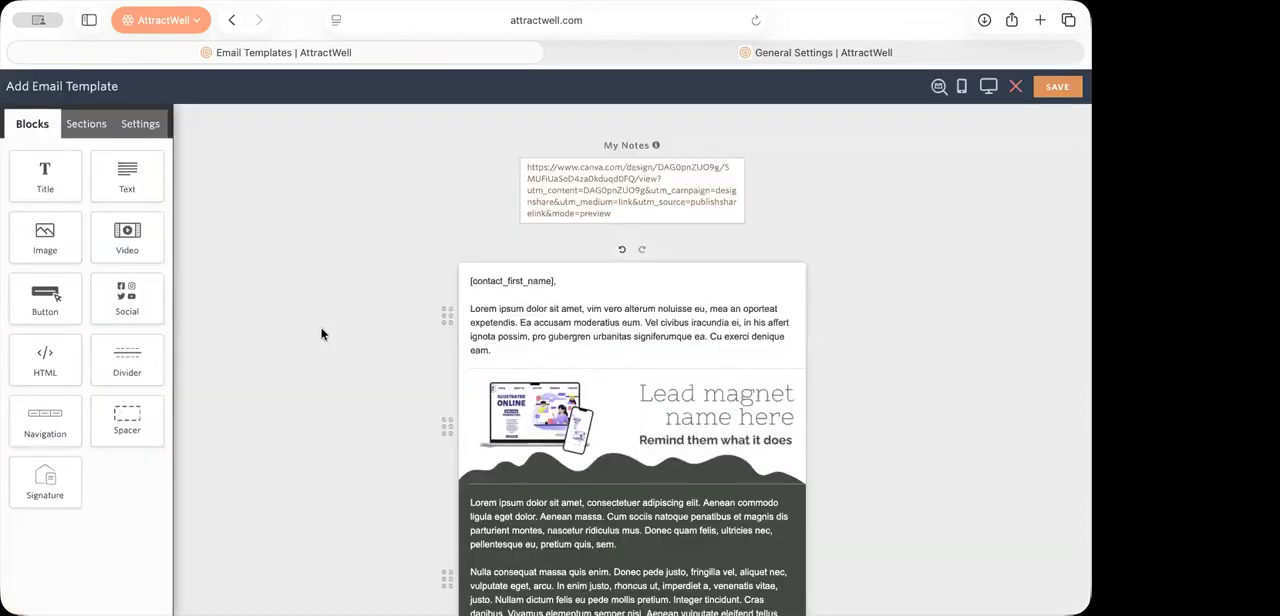
Step: View the saved replies available for the dark text block above the Download Now button and close the list
{"action": "scroll", "coordinate": [589, 419], "scroll_direction": "down", "scroll_amount": 5}
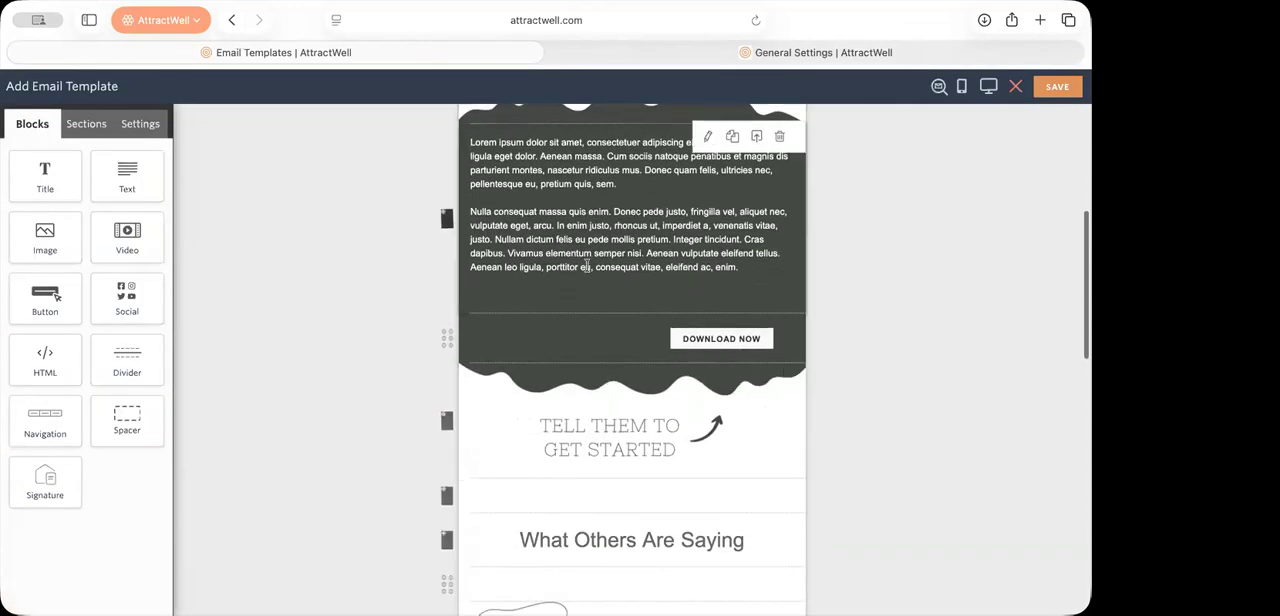
{"action": "left_click", "coordinate": [660, 230]}
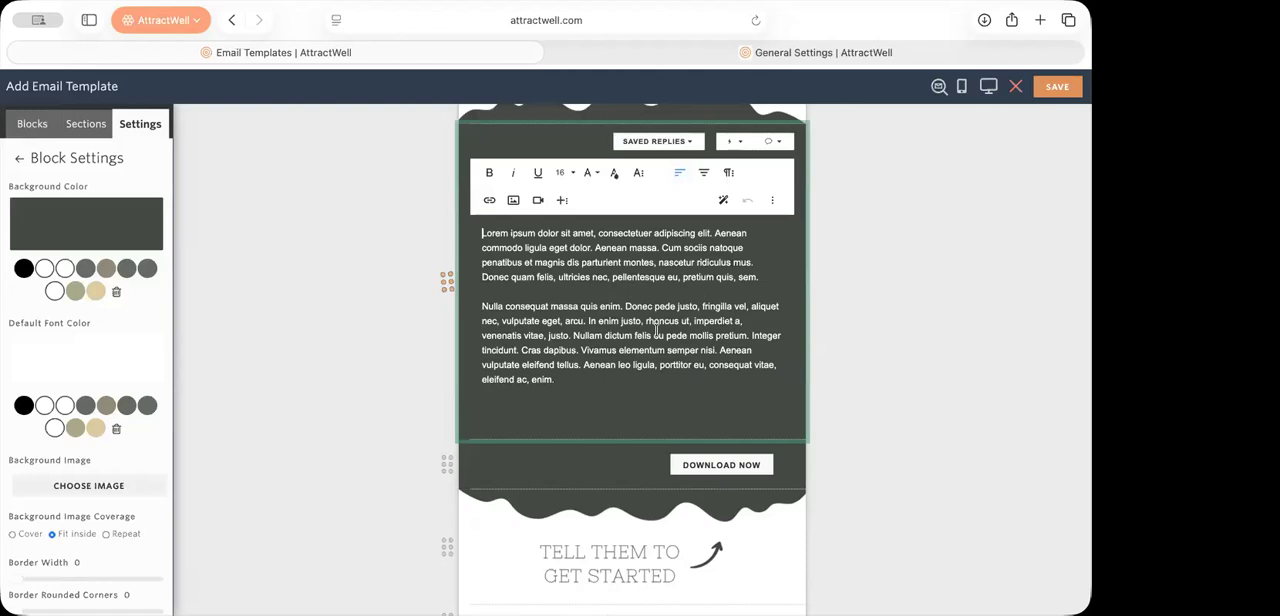
{"action": "left_click", "coordinate": [697, 146]}
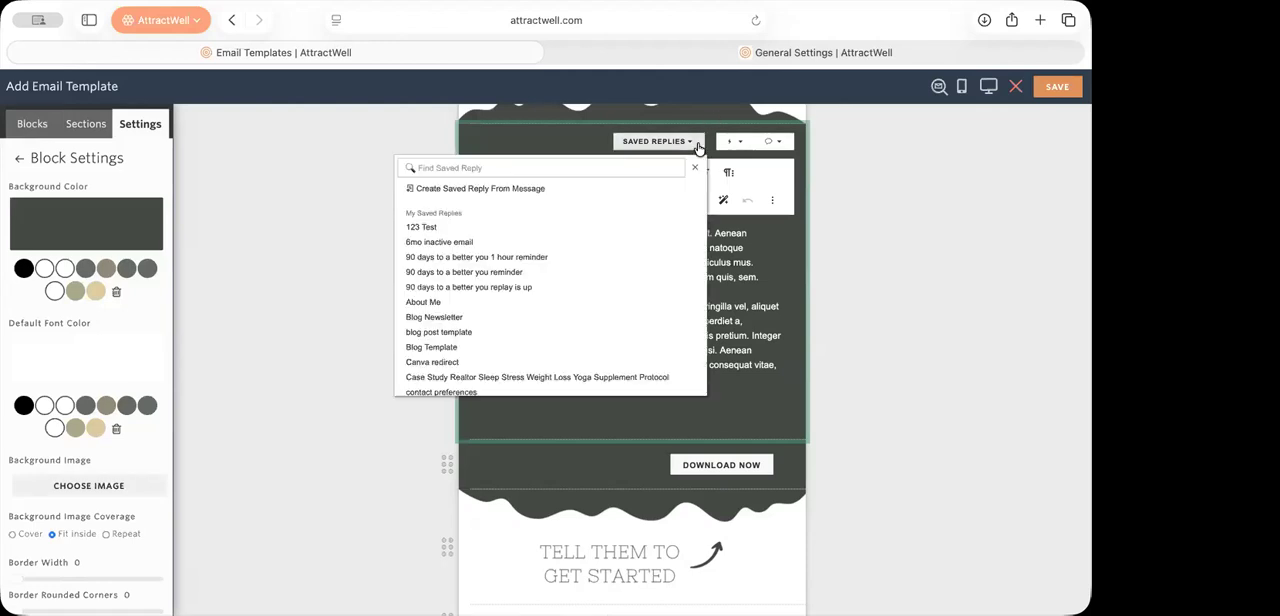
{"action": "left_click", "coordinate": [870, 407]}
Step: Add a text block below the Download Now button and sample the surrounding dark green (444A43) as its background color
{"action": "left_click_drag", "start_coordinate": [127, 172], "coordinate": [574, 355]}
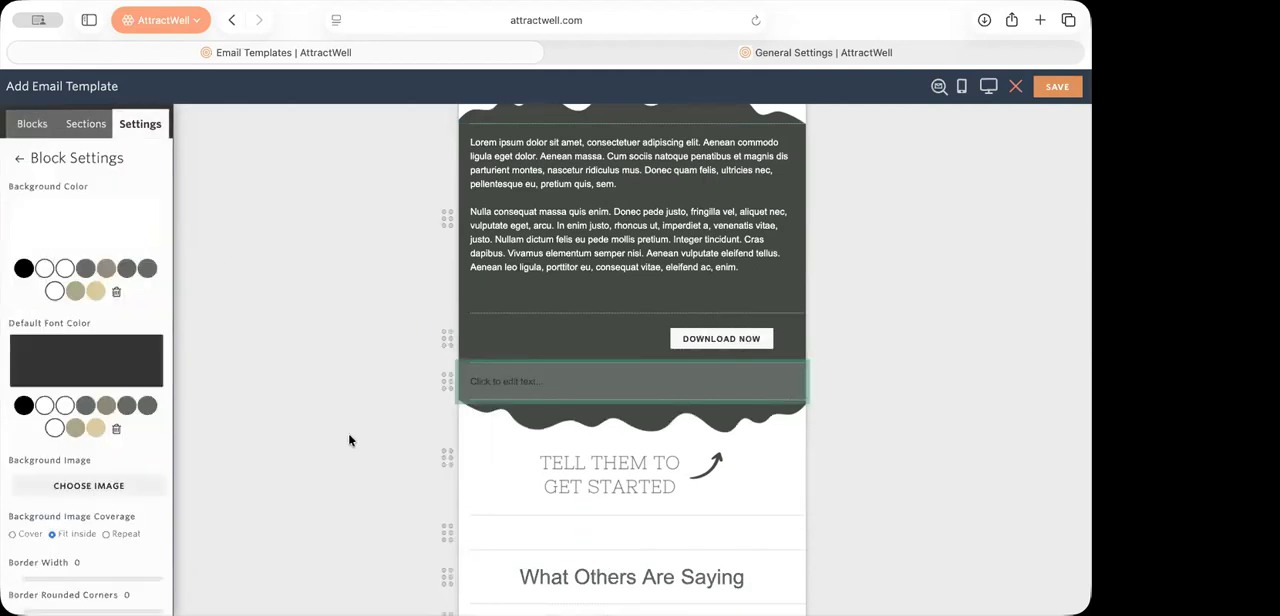
{"action": "left_click", "coordinate": [54, 244]}
{"action": "left_click", "coordinate": [113, 407]}
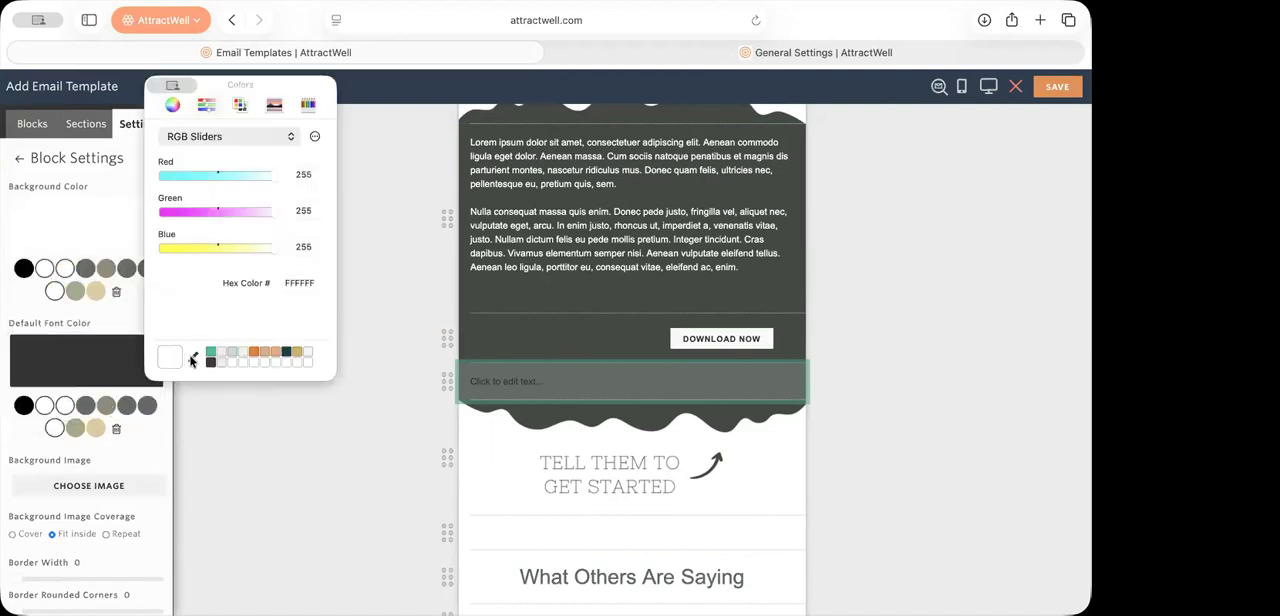
{"action": "left_click", "coordinate": [193, 359]}
{"action": "left_click", "coordinate": [532, 297]}
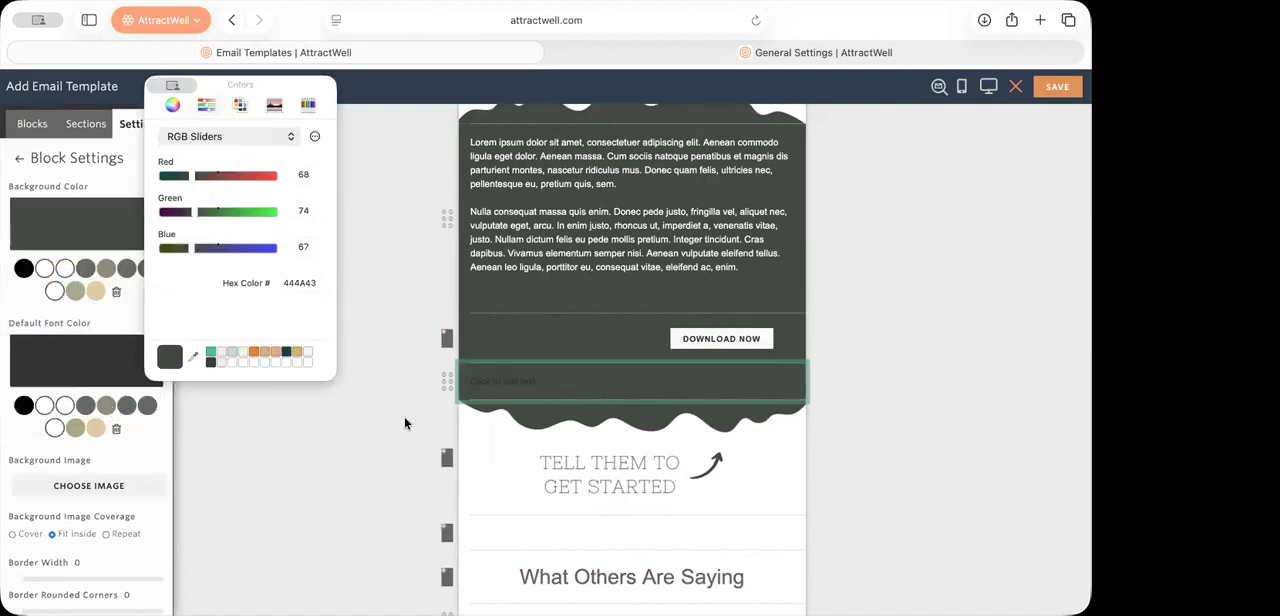
Step: Start editing the new dark text block and set its text color to white
{"action": "scroll", "coordinate": [92, 459], "scroll_direction": "down", "scroll_amount": 10}
{"action": "scroll", "coordinate": [92, 459], "scroll_direction": "up", "scroll_amount": 10}
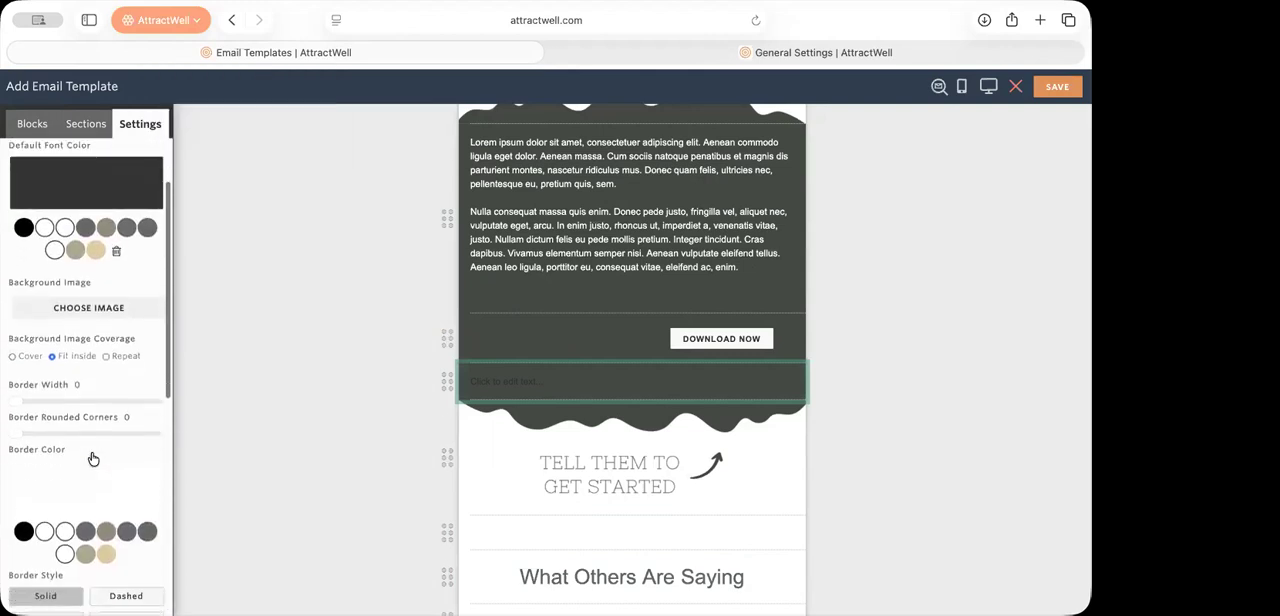
{"action": "scroll", "coordinate": [92, 459], "scroll_direction": "up", "scroll_amount": 4}
{"action": "scroll", "coordinate": [92, 455], "scroll_direction": "down", "scroll_amount": 5}
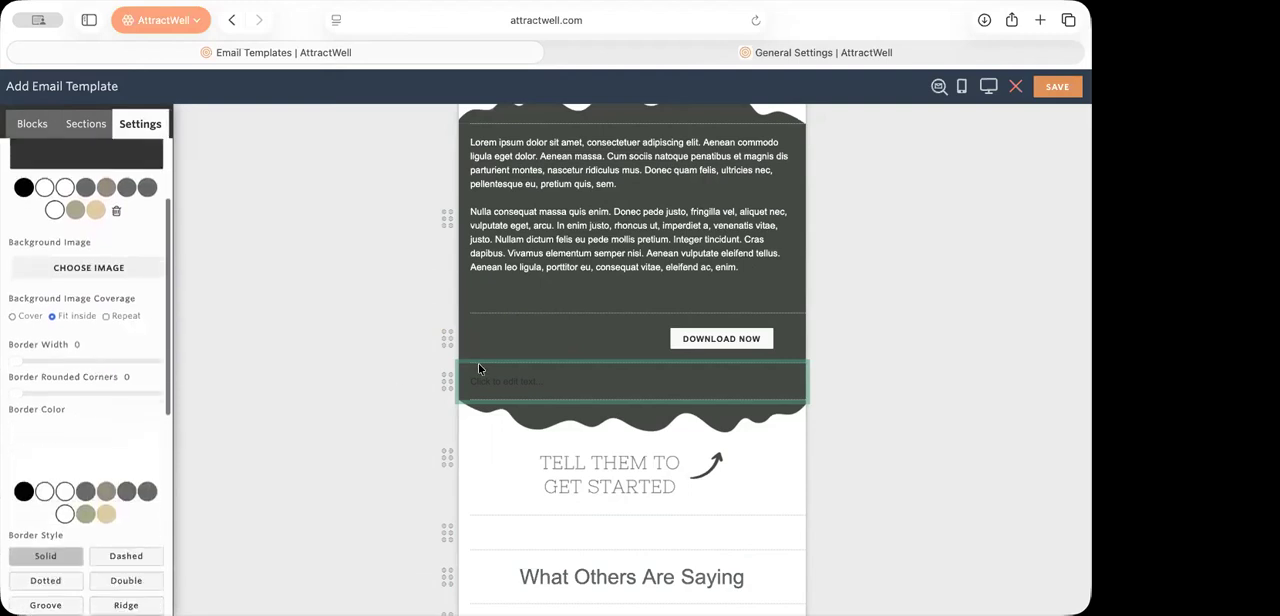
{"action": "left_click", "coordinate": [486, 358]}
{"action": "left_click", "coordinate": [498, 385]}
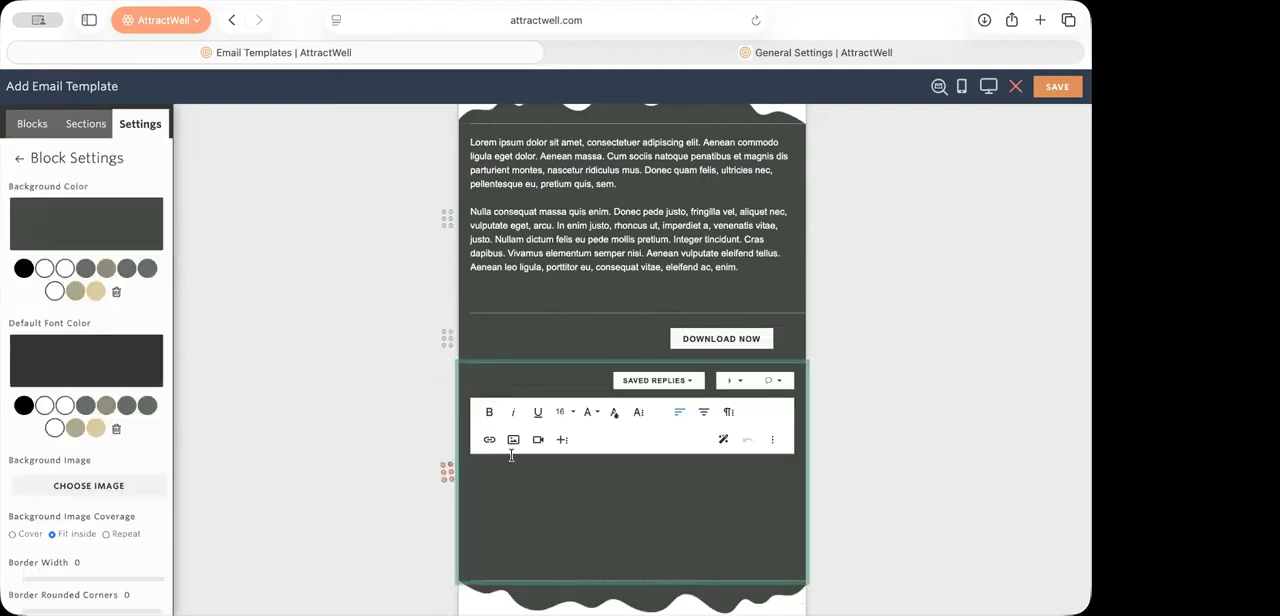
{"action": "left_click", "coordinate": [614, 412]}
{"action": "left_click", "coordinate": [673, 452]}
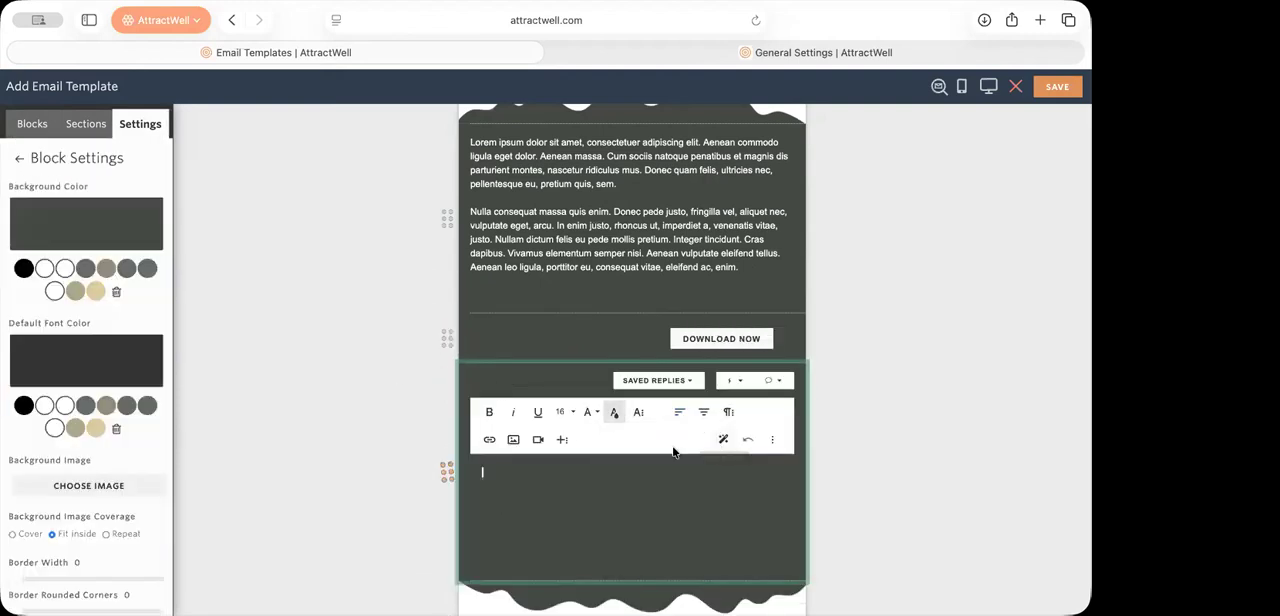
Step: Insert the saved reply "Download the AttractWell App" into the new text block
{"action": "left_click", "coordinate": [676, 385]}
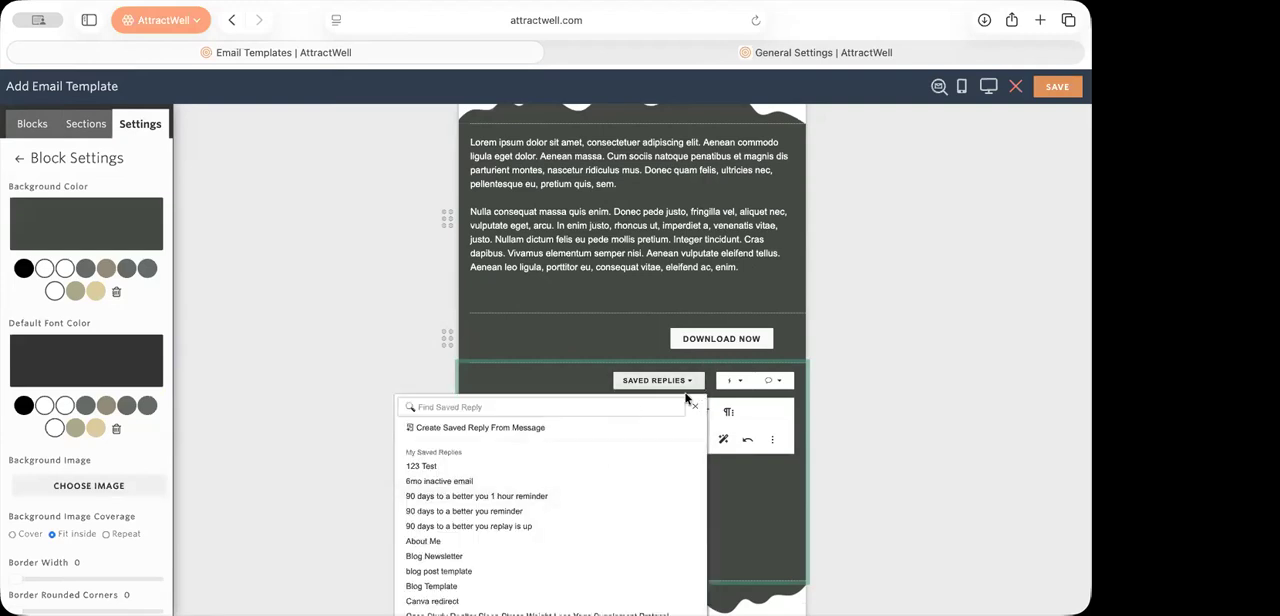
{"action": "scroll", "coordinate": [494, 545], "scroll_direction": "down", "scroll_amount": 2}
{"action": "scroll", "coordinate": [494, 545], "scroll_direction": "down", "scroll_amount": 1}
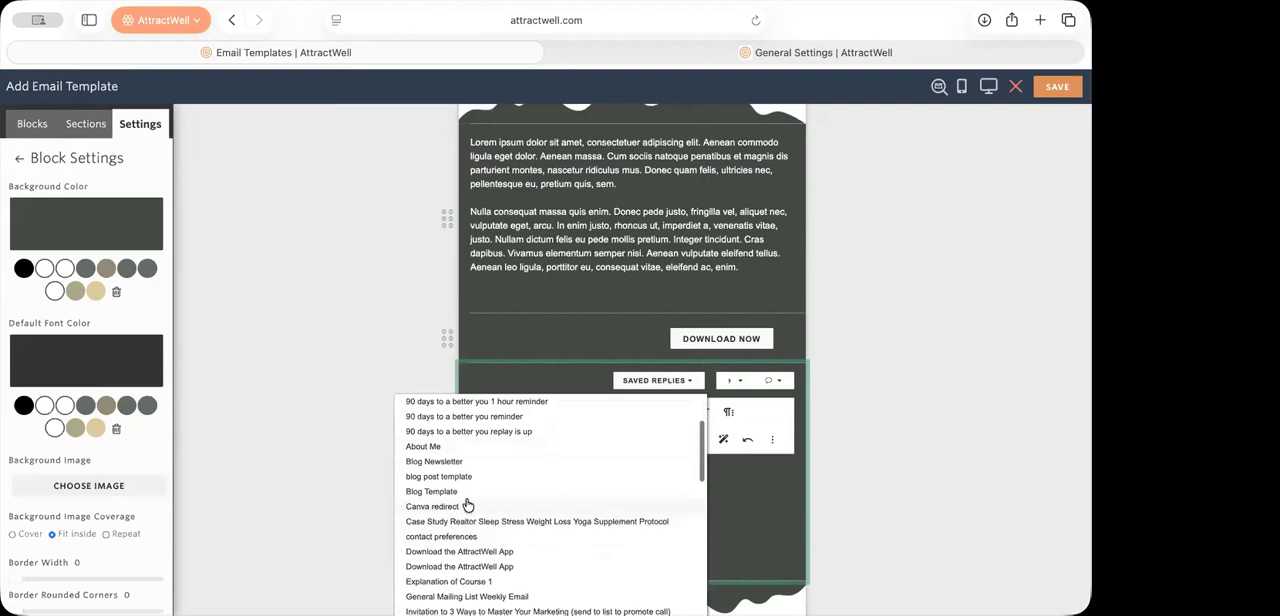
{"action": "scroll", "coordinate": [467, 505], "scroll_direction": "down", "scroll_amount": 3}
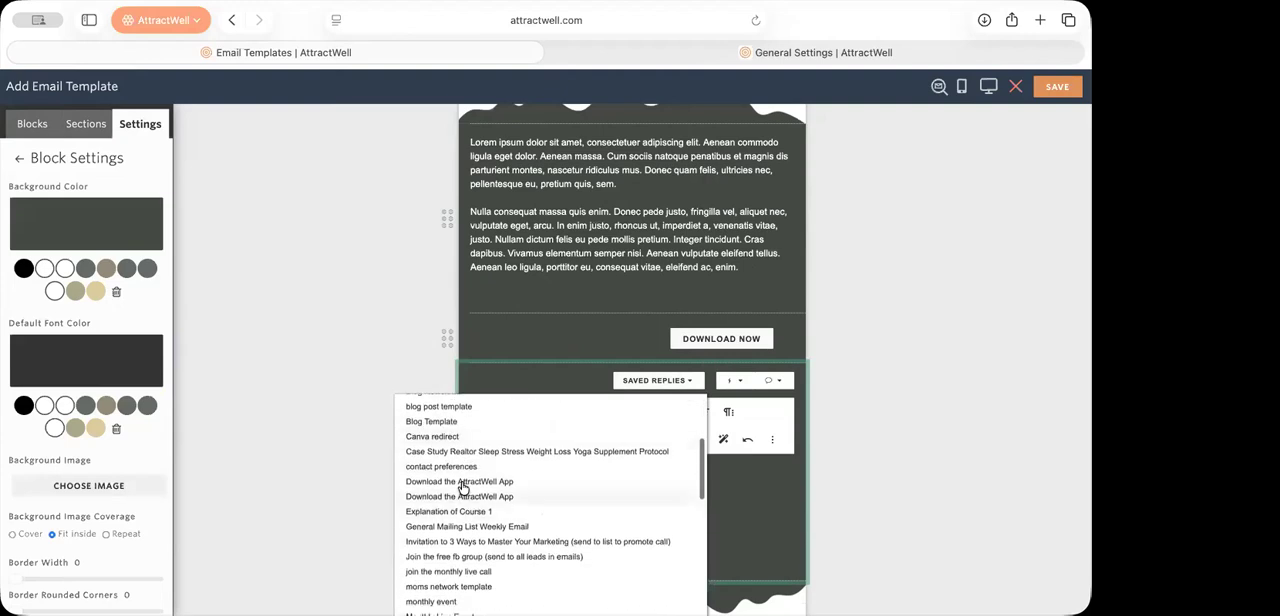
{"action": "left_click", "coordinate": [461, 481]}
Step: Set the text color of the inserted app download reply to white and finish editing the block
{"action": "scroll", "coordinate": [657, 511], "scroll_direction": "down", "scroll_amount": 5}
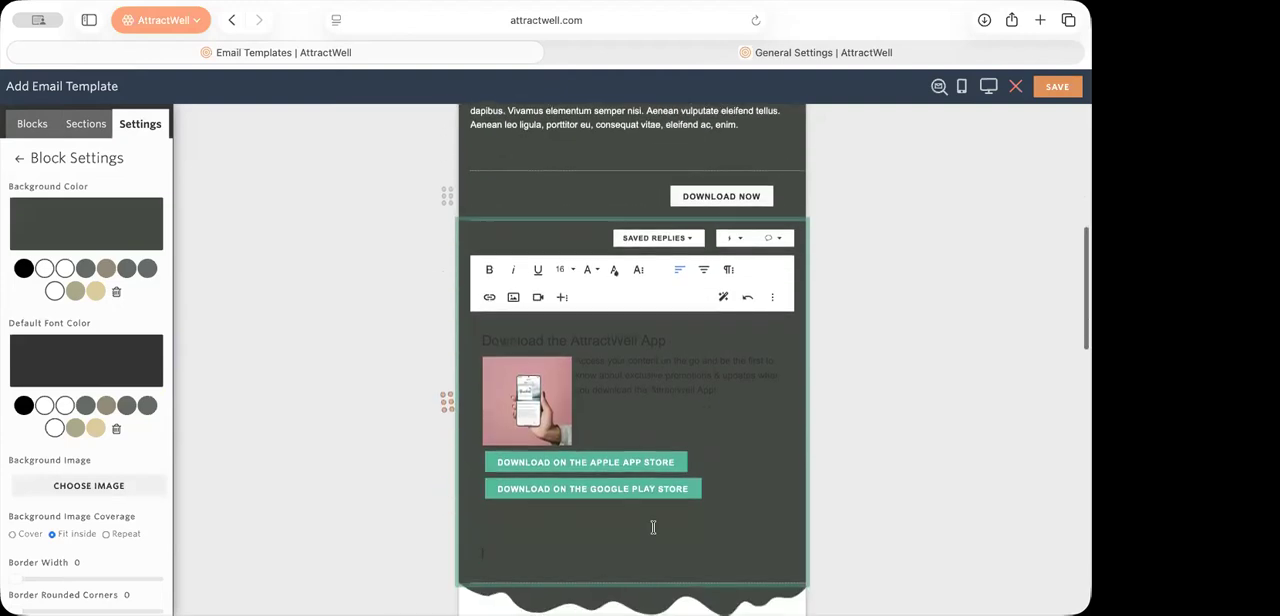
{"action": "left_click_drag", "start_coordinate": [483, 233], "coordinate": [757, 382]}
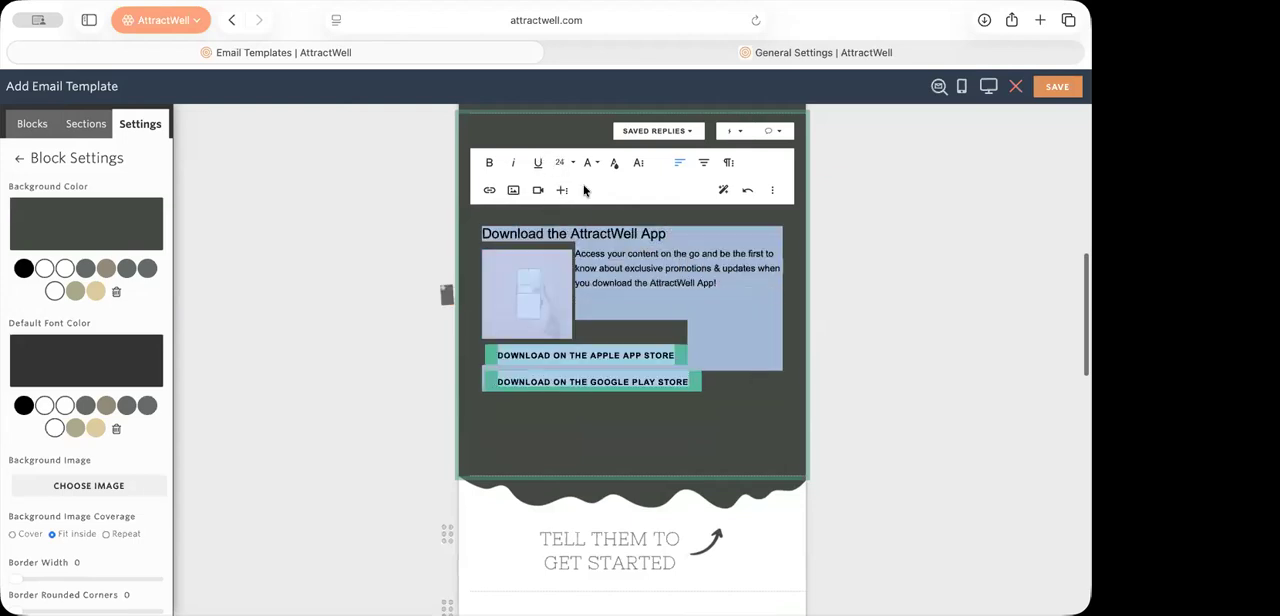
{"action": "left_click", "coordinate": [619, 165]}
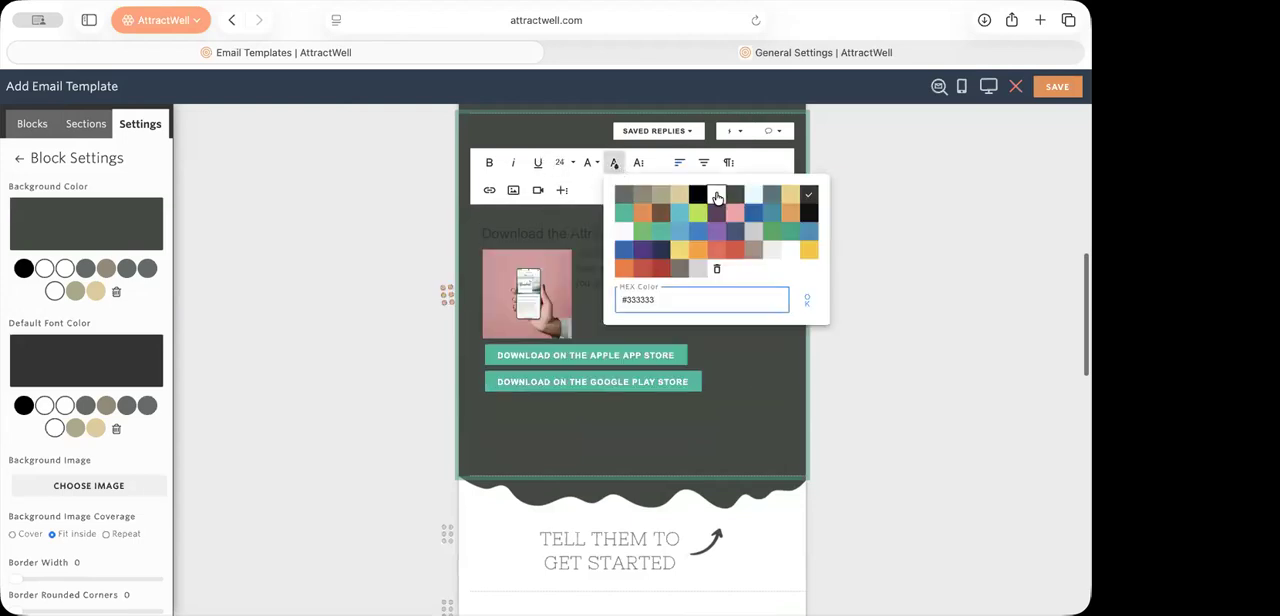
{"action": "left_click", "coordinate": [865, 410]}
{"action": "left_click", "coordinate": [865, 404]}
{"action": "scroll", "coordinate": [860, 415], "scroll_direction": "up", "scroll_amount": 2}
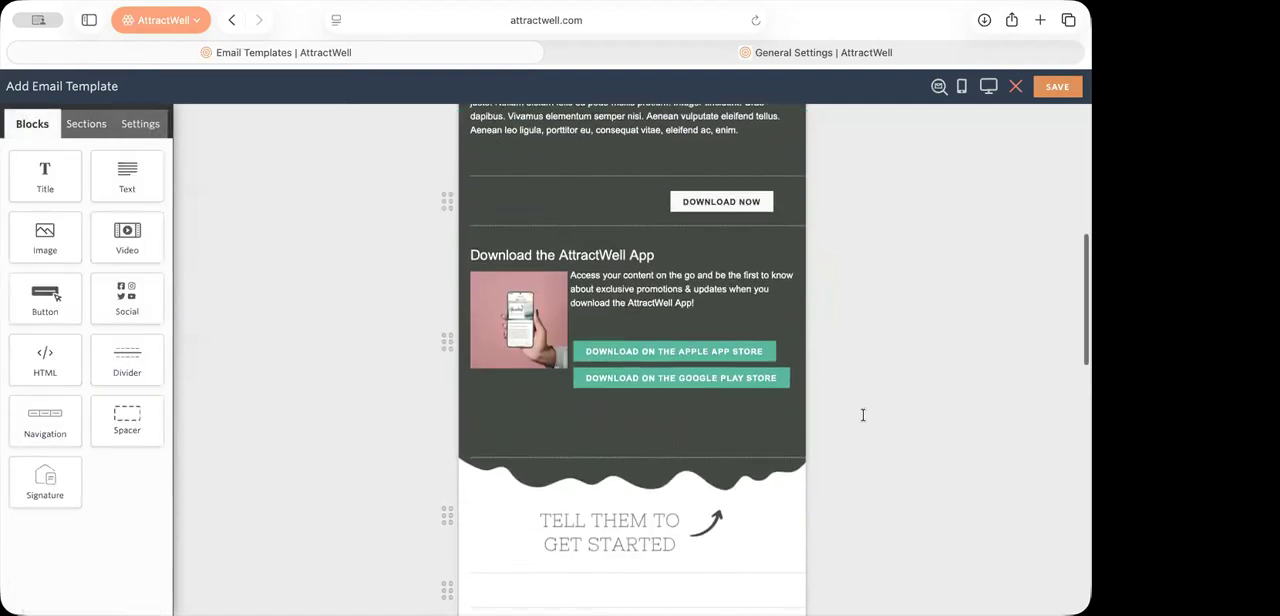
Step: Delete the app download block below the Download Now button and exit the email template without saving
{"action": "mouse_move", "coordinate": [777, 241]}
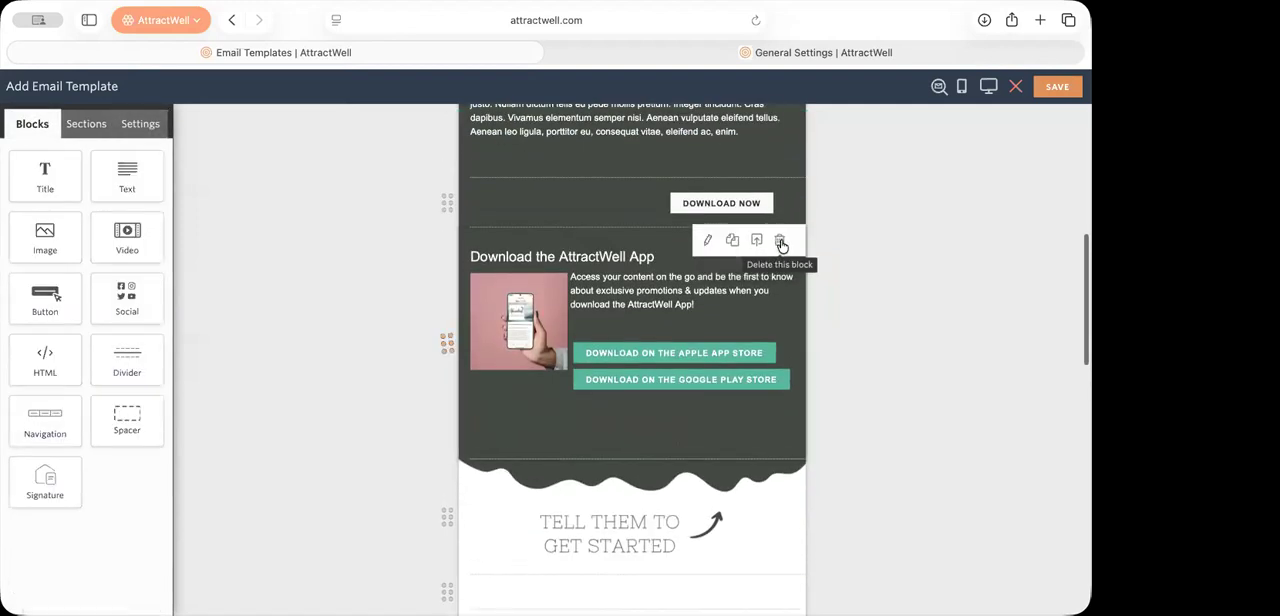
{"action": "left_click", "coordinate": [781, 245]}
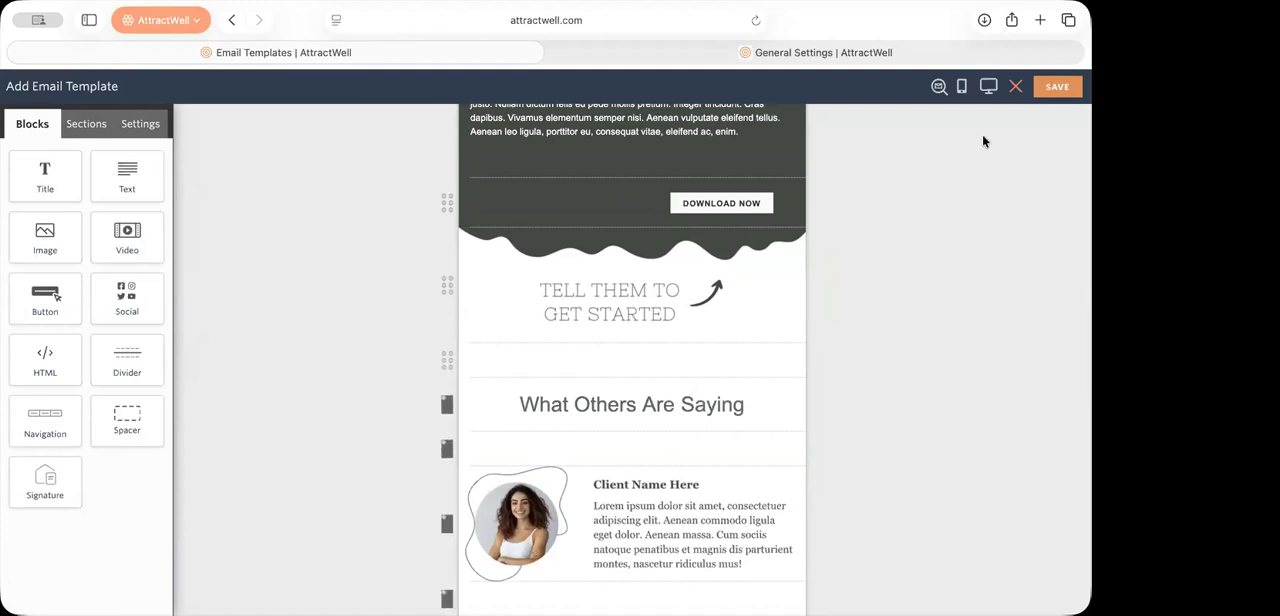
{"action": "left_click", "coordinate": [1015, 86]}
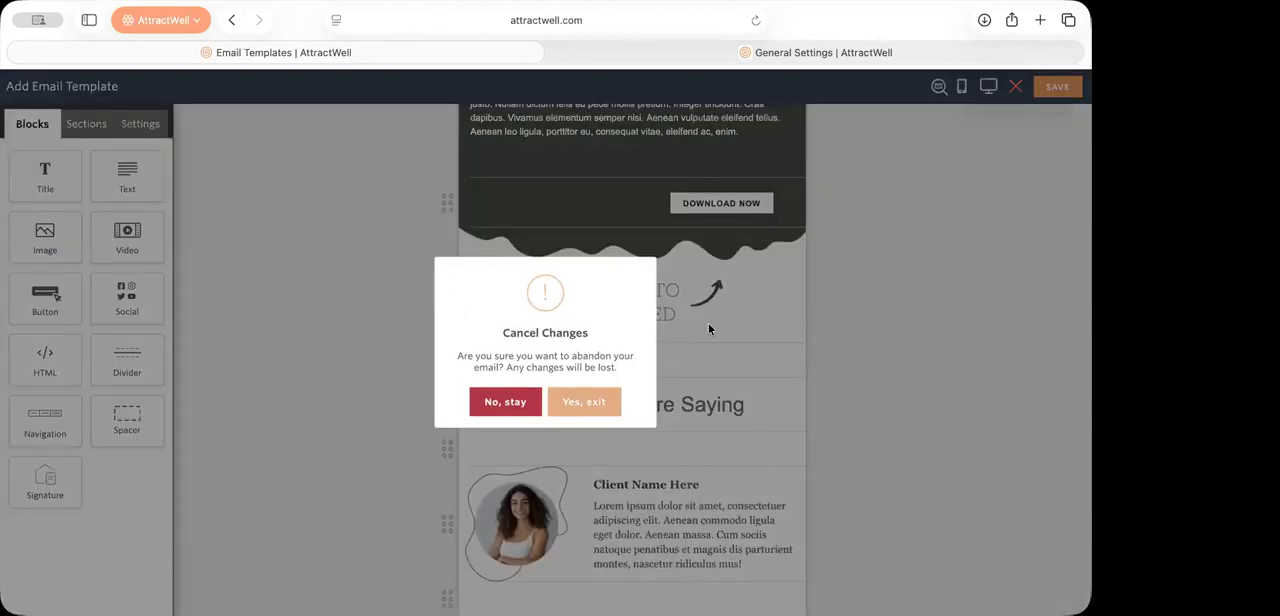
{"action": "left_click", "coordinate": [582, 401]}
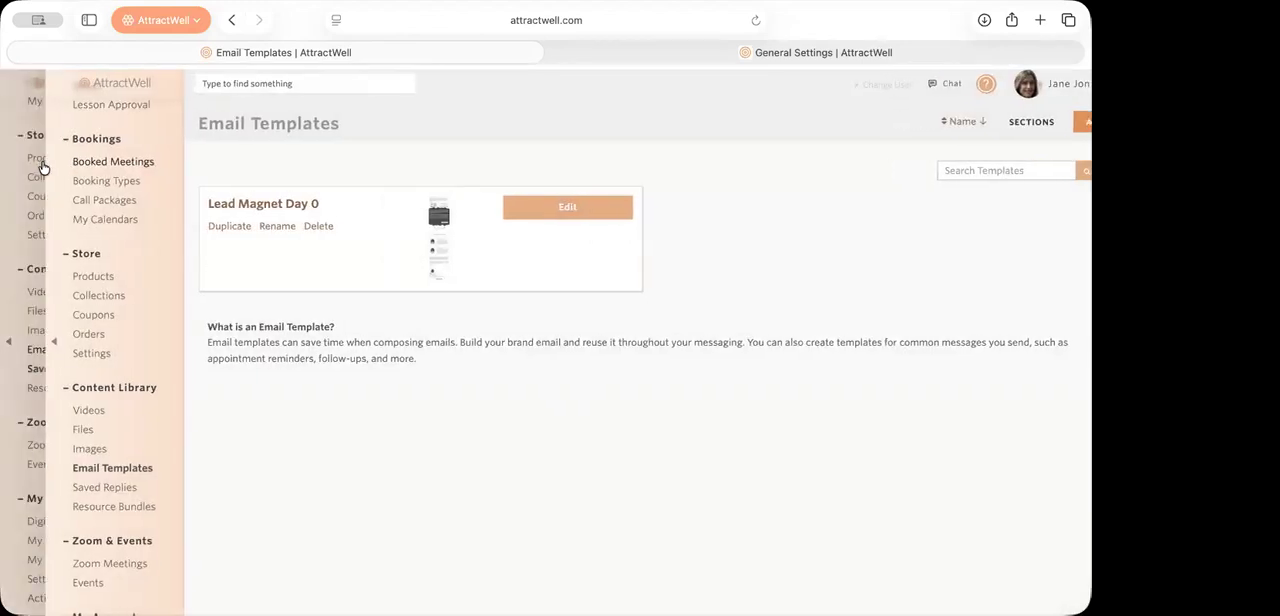
Step: Create a new contact campaign named "my campaign"
{"action": "scroll", "coordinate": [97, 217], "scroll_direction": "up", "scroll_amount": 10}
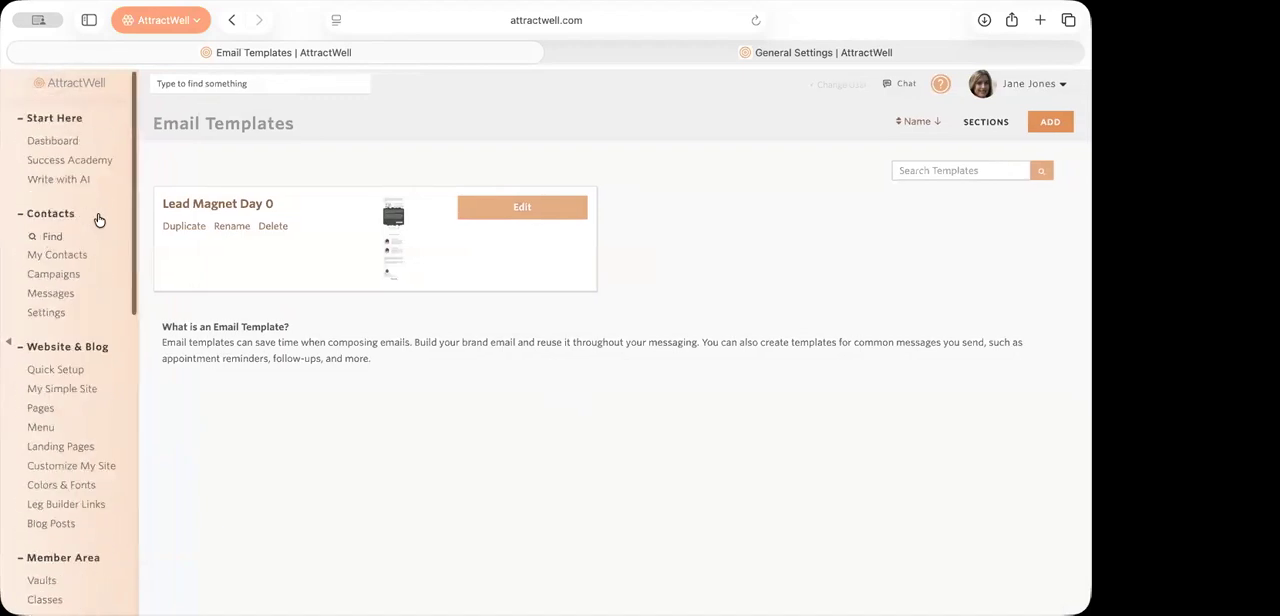
{"action": "left_click", "coordinate": [74, 271]}
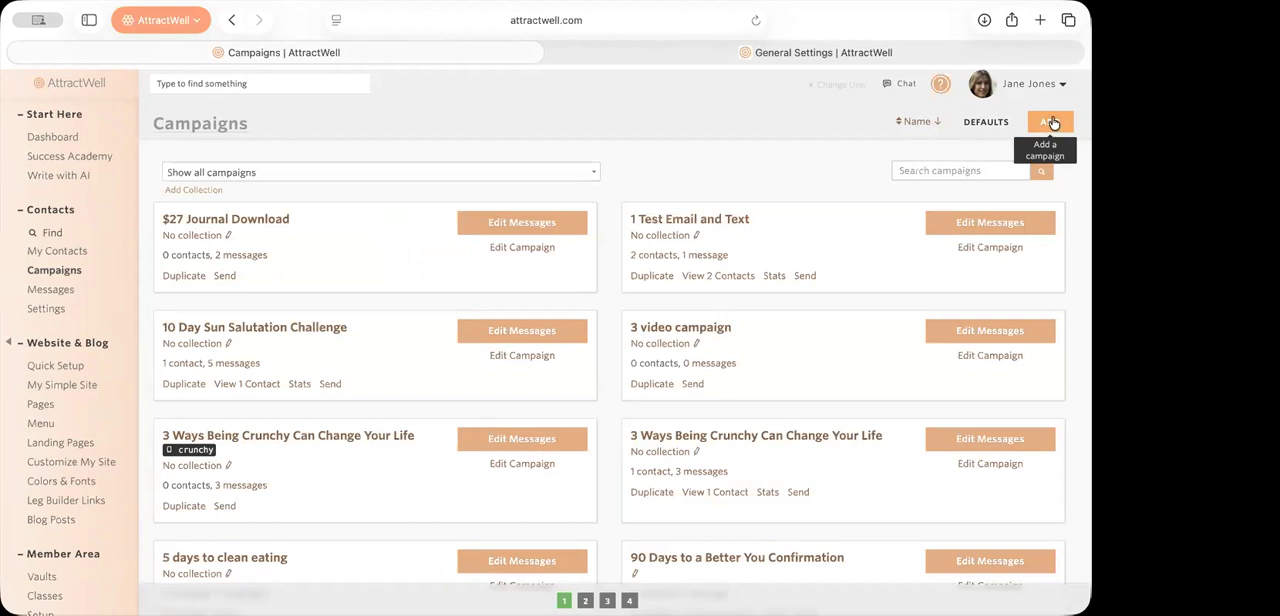
{"action": "left_click", "coordinate": [1050, 122]}
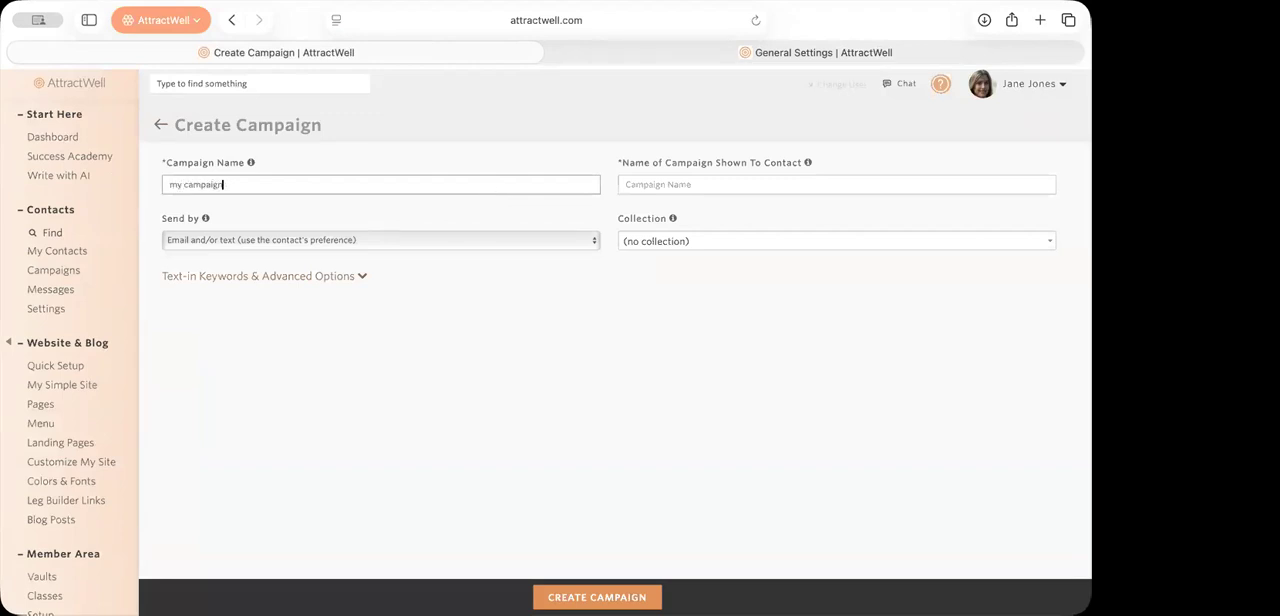
{"action": "key", "text": "Tab"}
{"action": "left_click", "coordinate": [632, 597]}
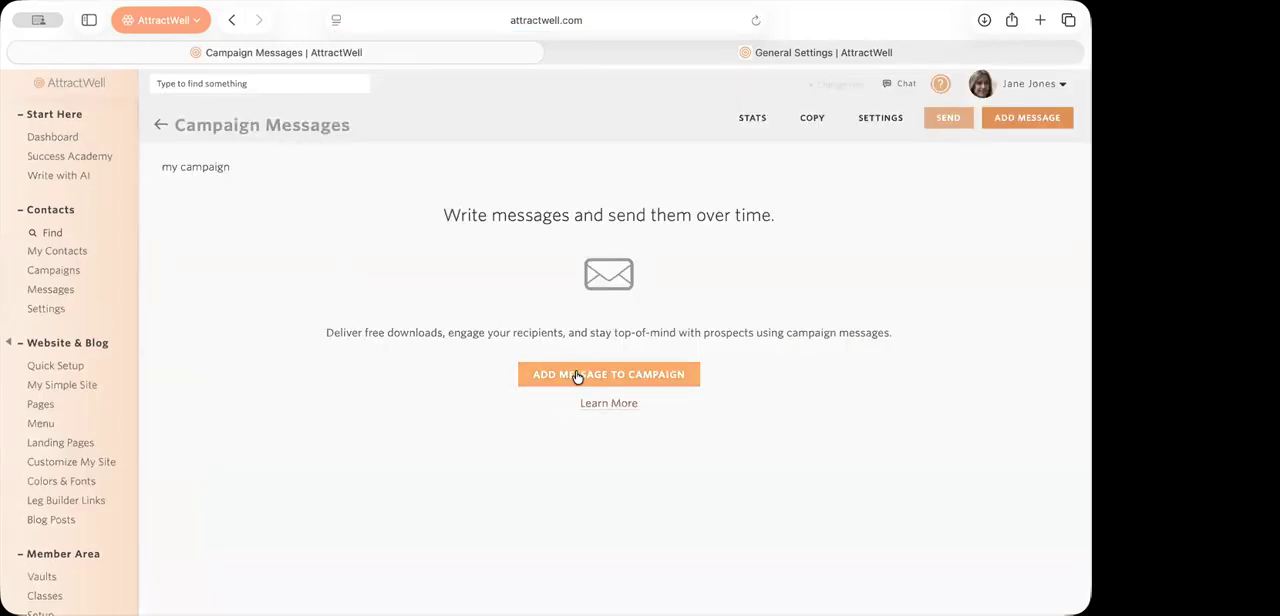
Step: Add a message to the campaign and set its body to be edited in the basic email editor
{"action": "left_click", "coordinate": [586, 378]}
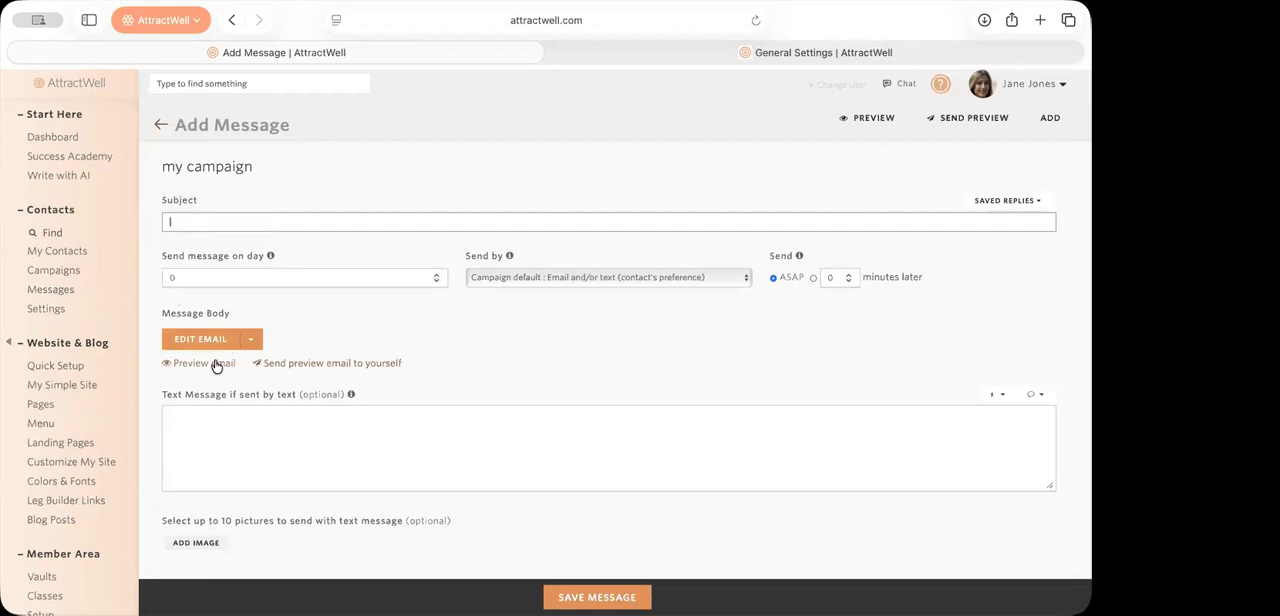
{"action": "left_click", "coordinate": [251, 339]}
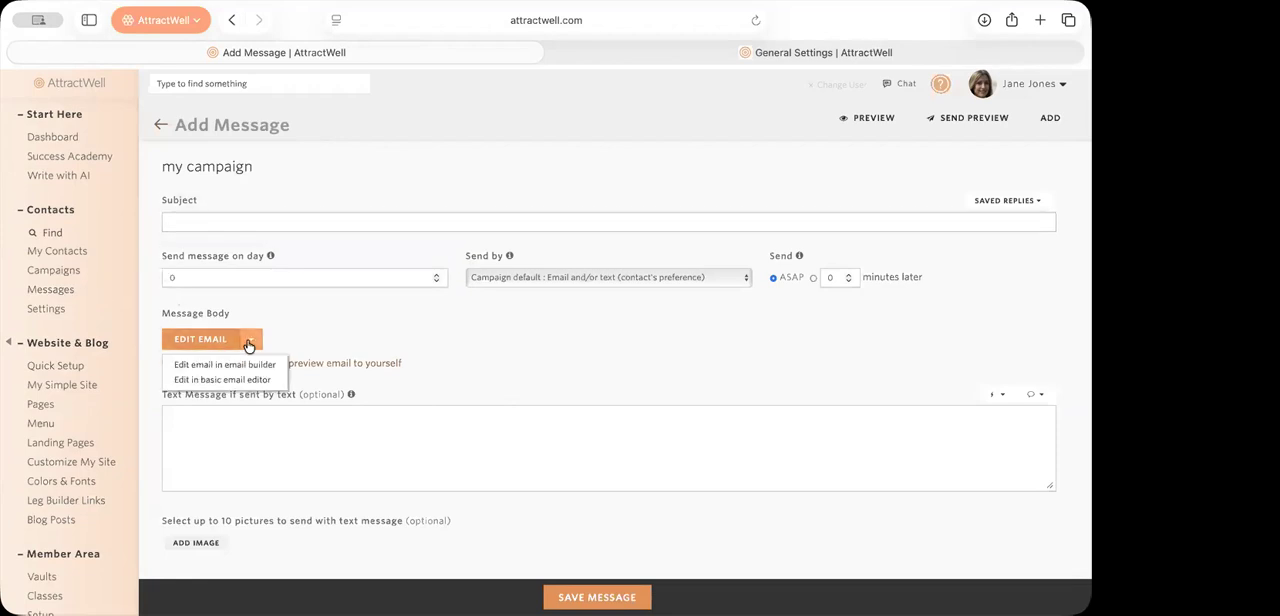
{"action": "left_click", "coordinate": [249, 380]}
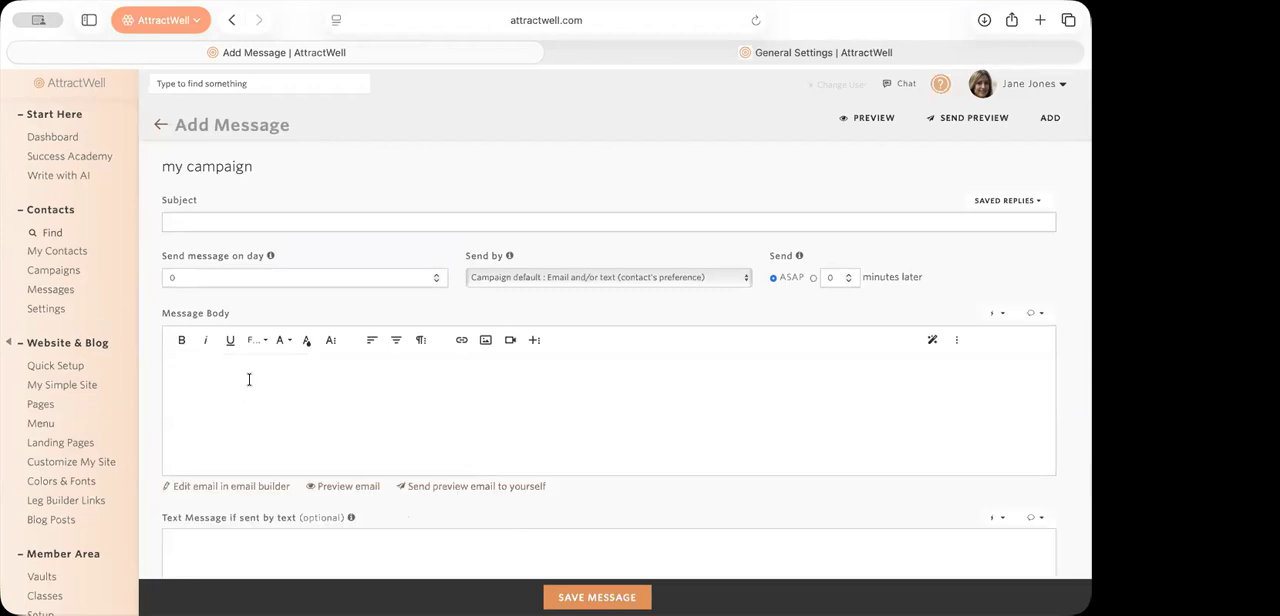
Step: Insert the saved reply "Monthly Live Event" into the message body, look it over and clear the body
{"action": "left_click", "coordinate": [1008, 202]}
{"action": "scroll", "coordinate": [848, 388], "scroll_direction": "down", "scroll_amount": 3}
{"action": "scroll", "coordinate": [848, 388], "scroll_direction": "down", "scroll_amount": 5}
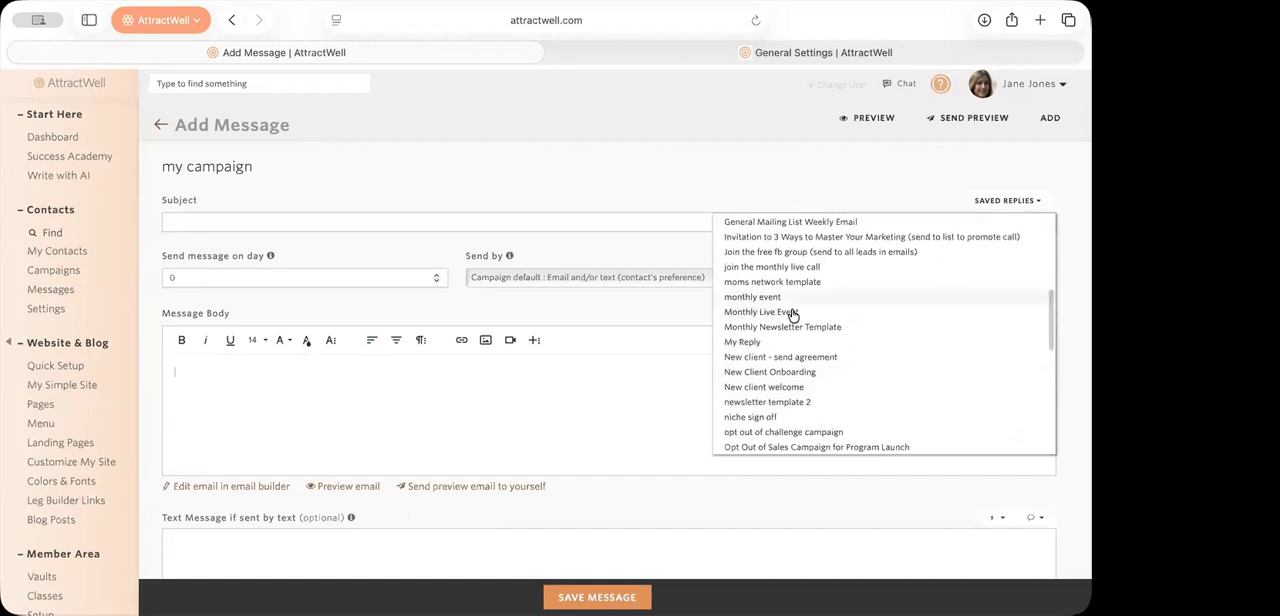
{"action": "left_click", "coordinate": [793, 314]}
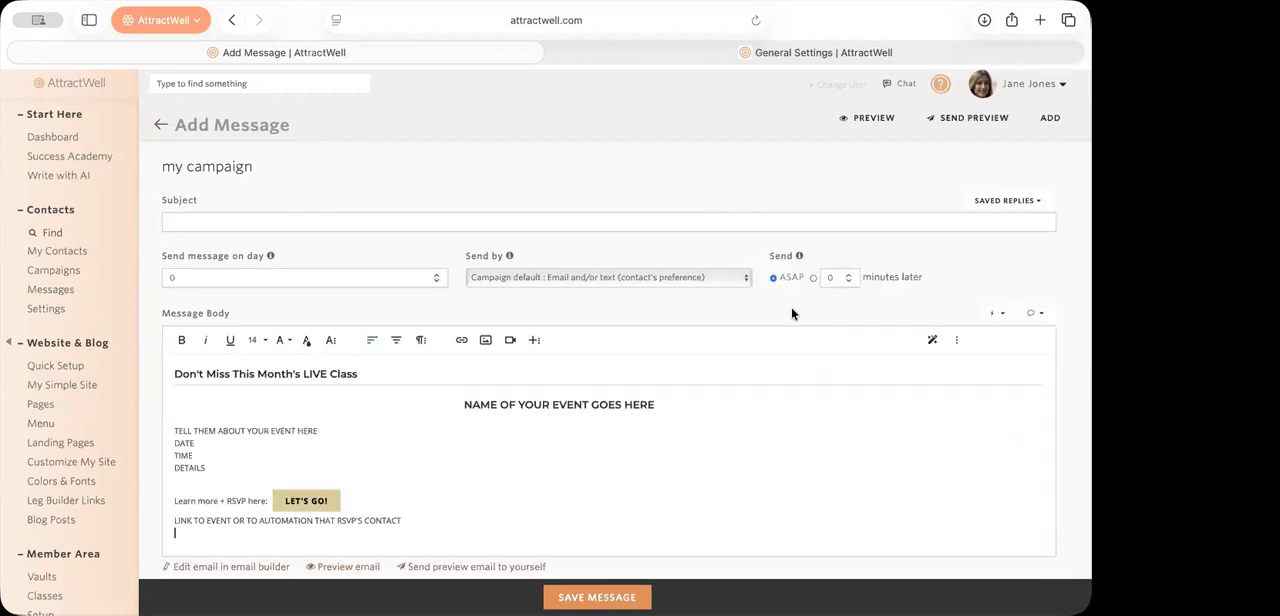
{"action": "scroll", "coordinate": [707, 327], "scroll_direction": "down", "scroll_amount": 5}
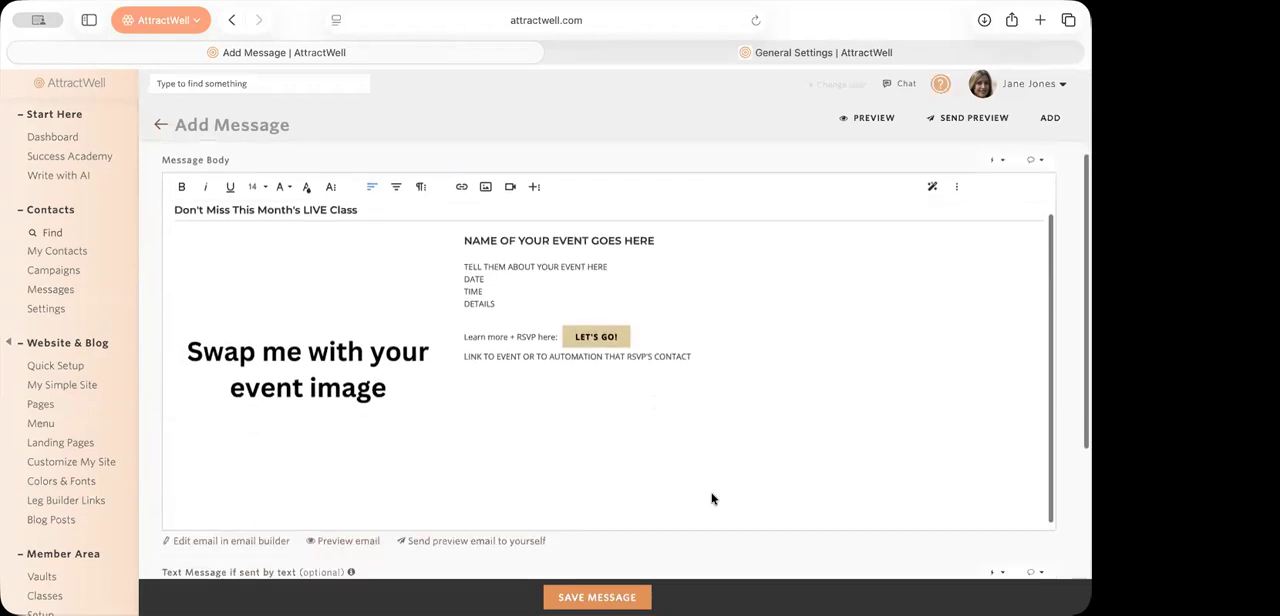
{"action": "scroll", "coordinate": [707, 327], "scroll_direction": "up", "scroll_amount": 3}
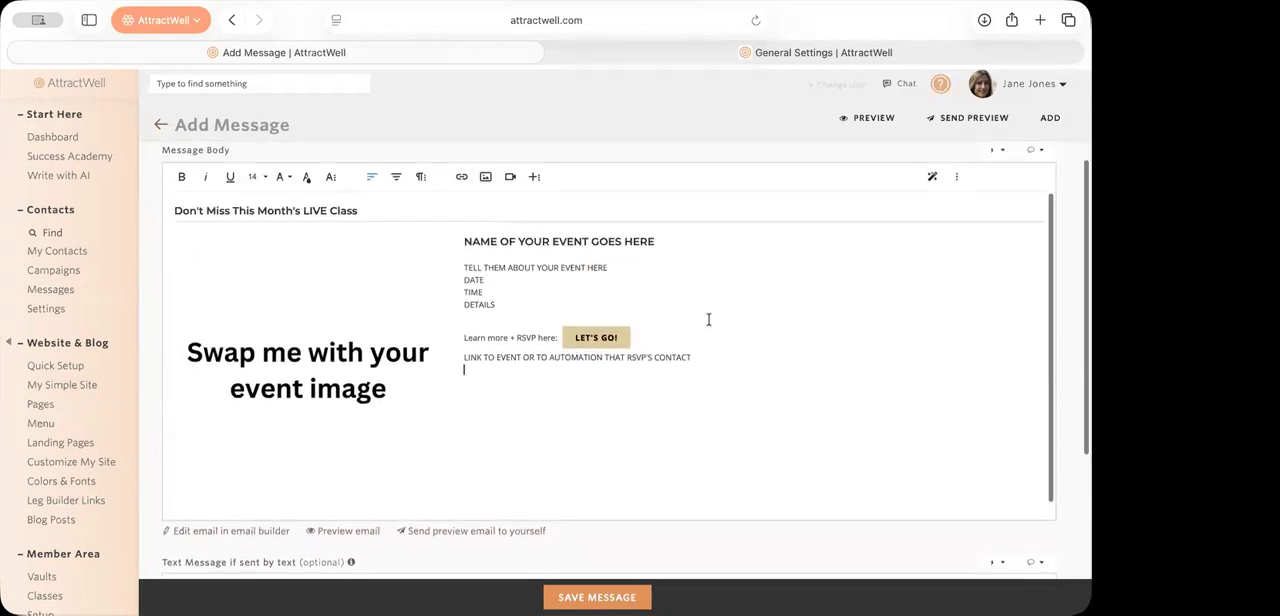
{"action": "key", "text": "ctrl+a"}
{"action": "key", "text": "BackSpace"}
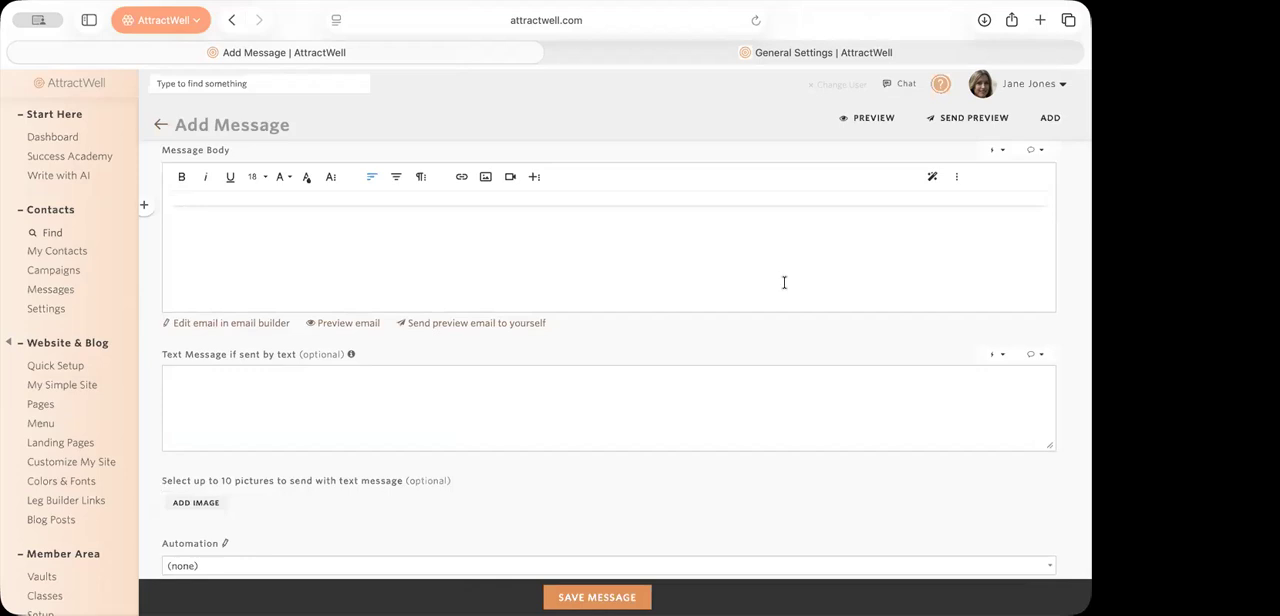
Step: Insert the saved reply "monthly event" into the message body and delete the inserted content
{"action": "scroll", "coordinate": [784, 282], "scroll_direction": "up", "scroll_amount": 3}
{"action": "left_click", "coordinate": [1019, 204]}
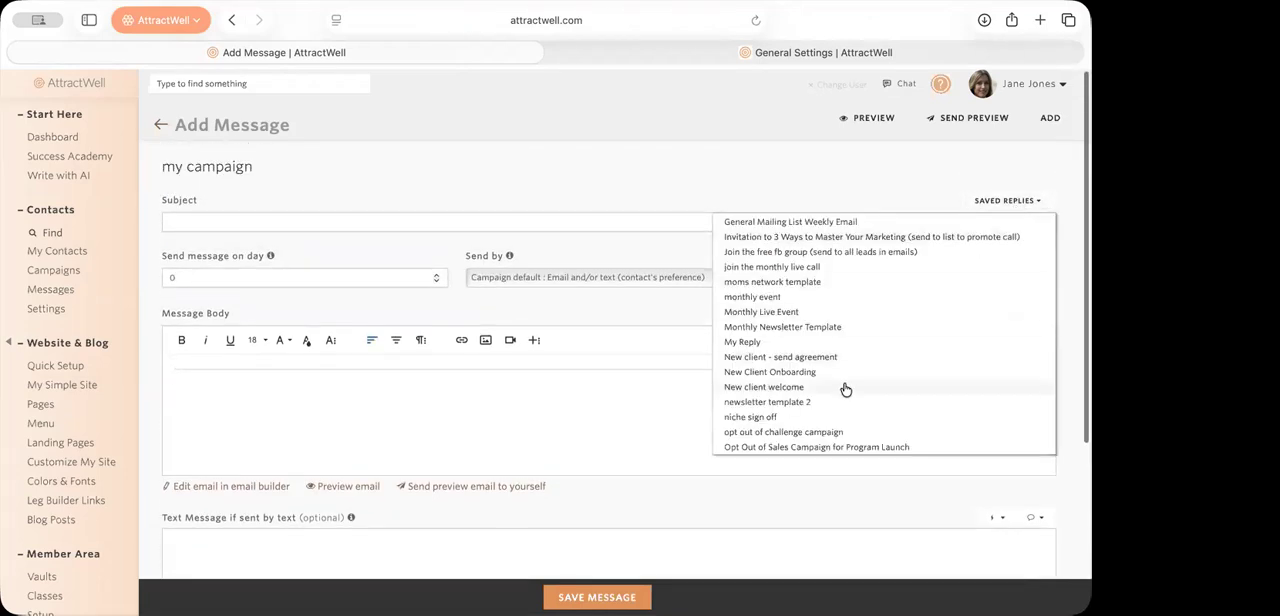
{"action": "left_click", "coordinate": [816, 297]}
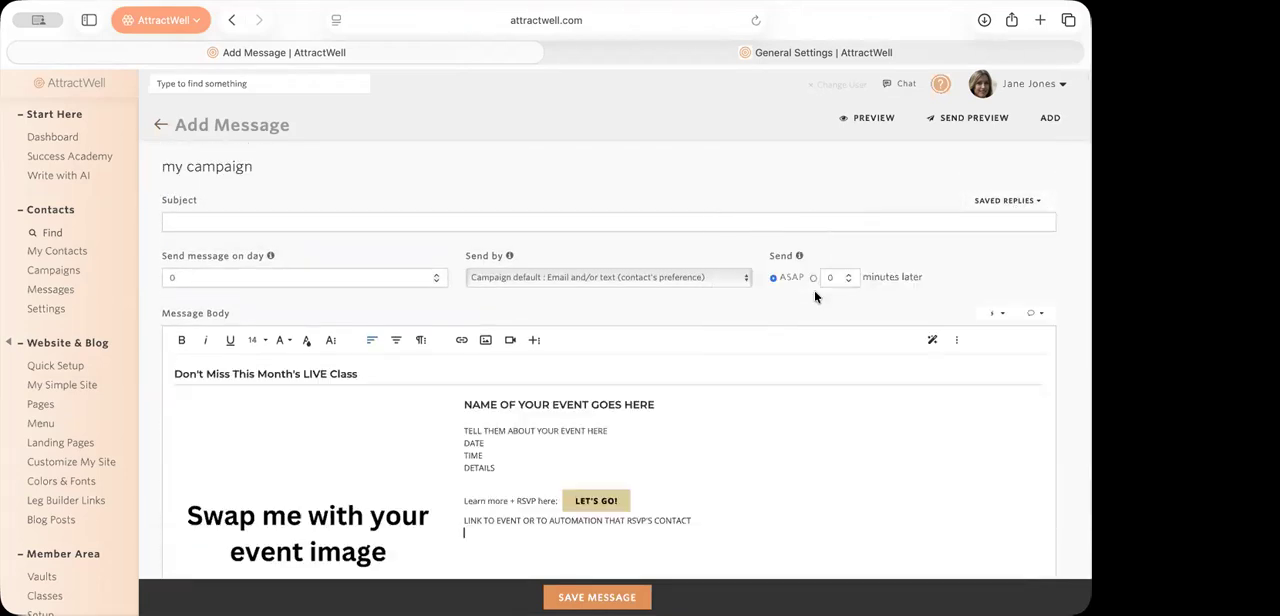
{"action": "key", "text": "ctrl+a"}
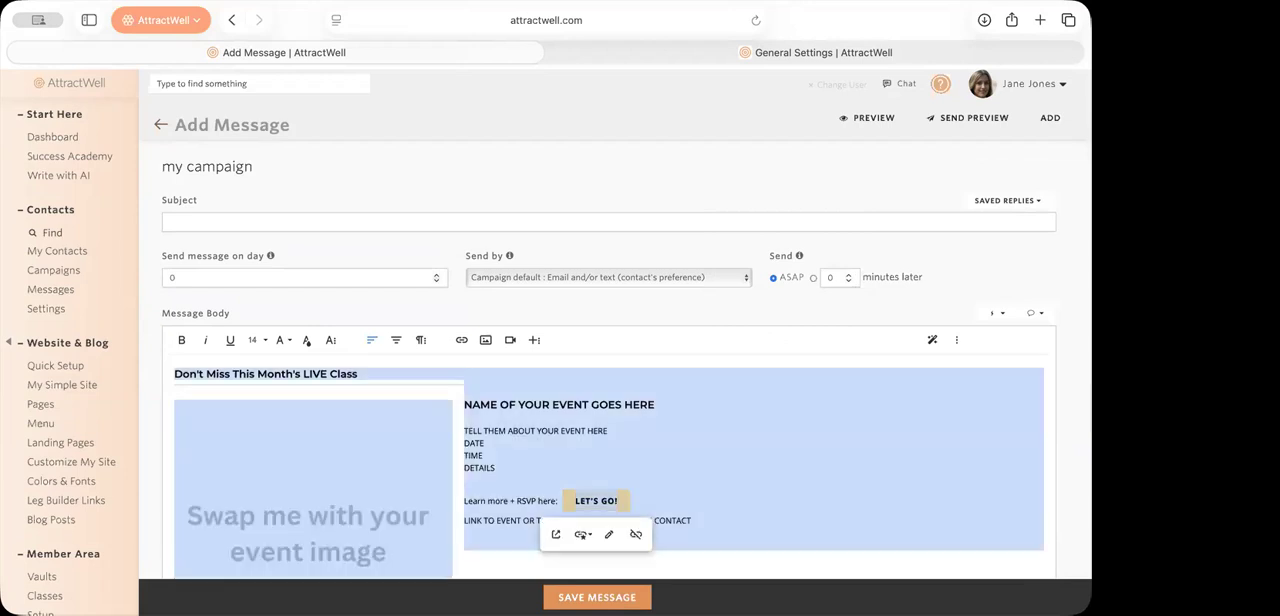
{"action": "key", "text": "BackSpace"}
Step: Insert the saved reply "niche sign off" into the message body and delete the inserted content
{"action": "left_click", "coordinate": [1037, 203]}
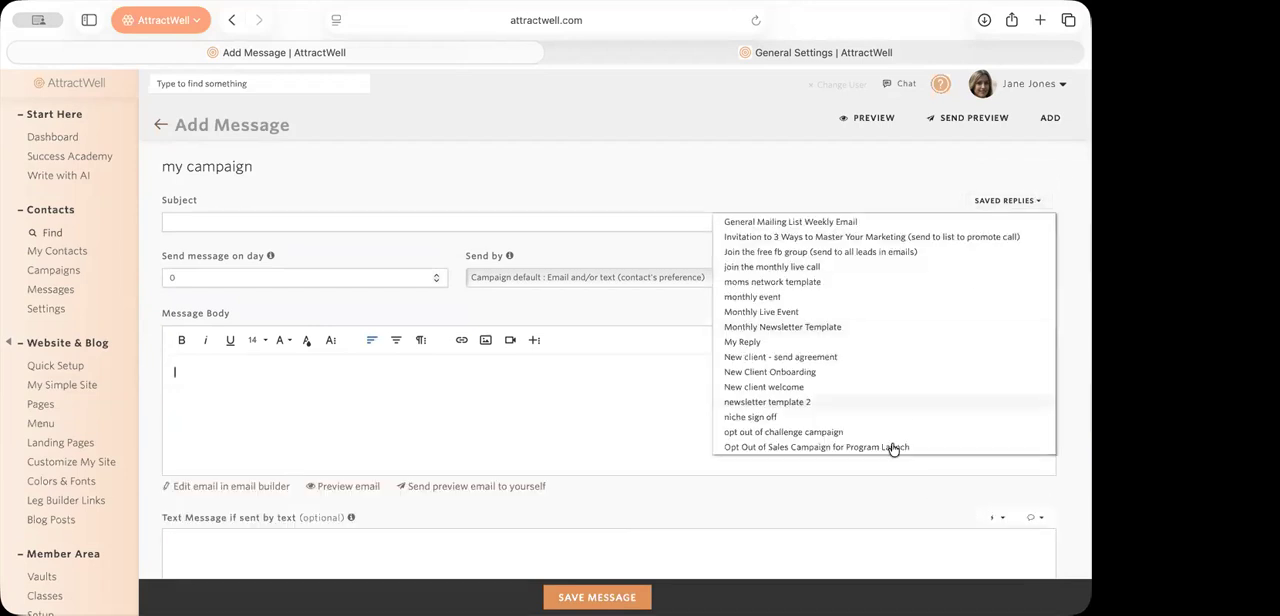
{"action": "scroll", "coordinate": [894, 400], "scroll_direction": "down", "scroll_amount": 3}
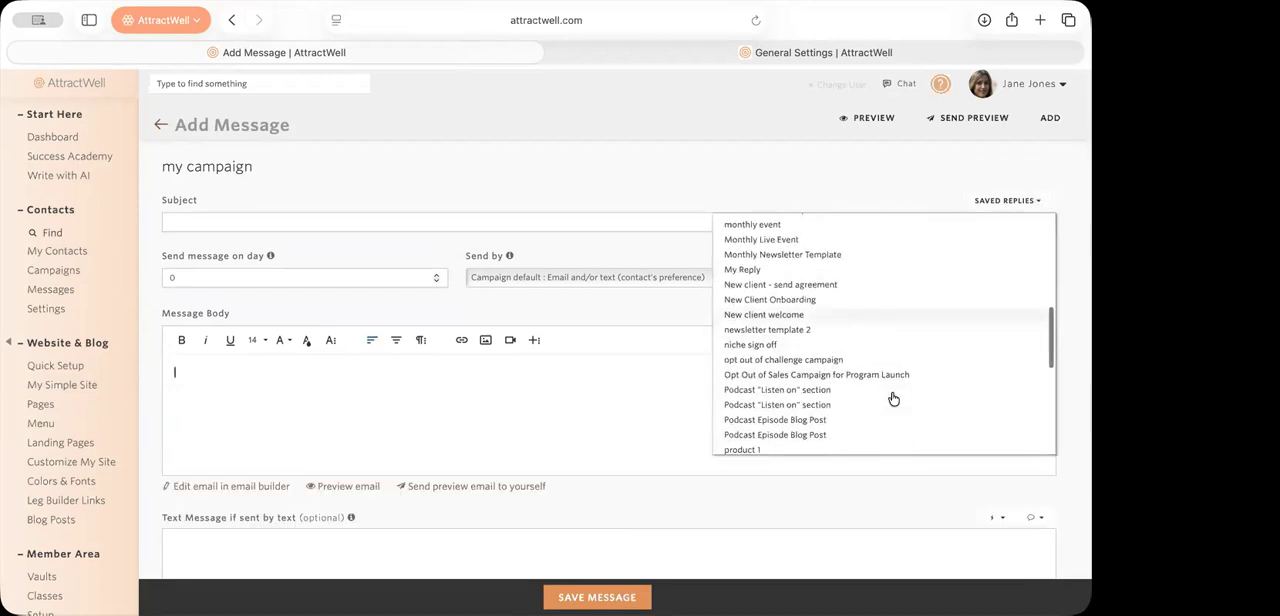
{"action": "left_click", "coordinate": [836, 344]}
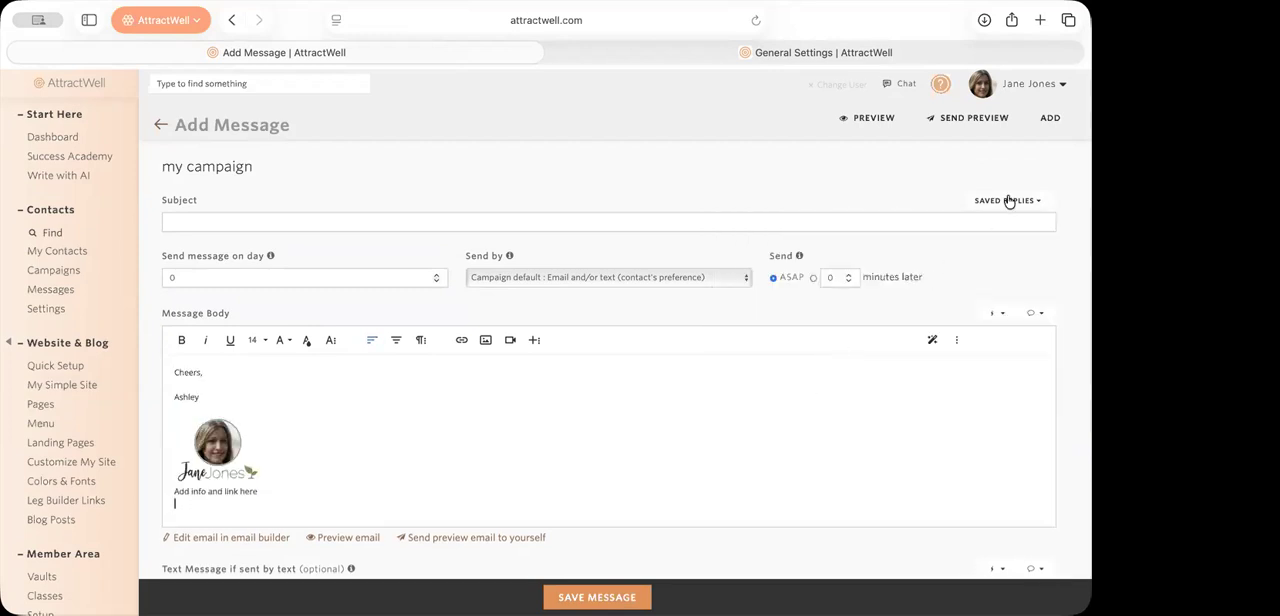
{"action": "key", "text": "ctrl+a"}
{"action": "key", "text": "BackSpace"}
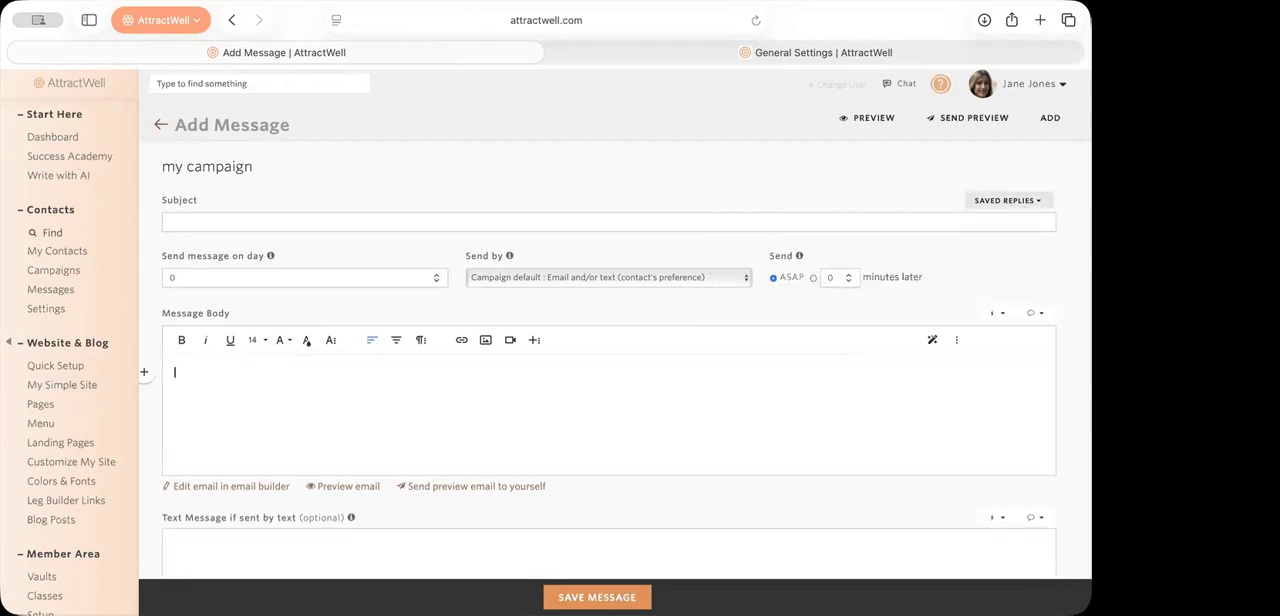
Step: Fill the message with the saved reply "Podcast Episode Blog Post" and review its subject and body
{"action": "left_click", "coordinate": [1032, 202]}
{"action": "scroll", "coordinate": [944, 404], "scroll_direction": "down", "scroll_amount": 3}
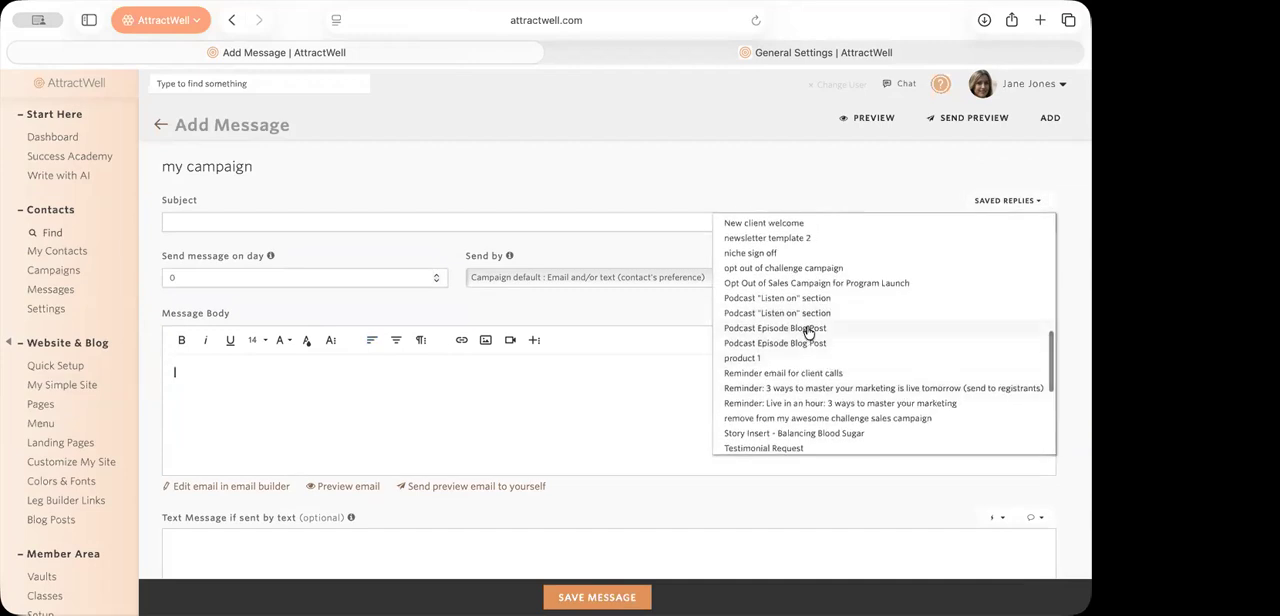
{"action": "left_click", "coordinate": [808, 331]}
{"action": "scroll", "coordinate": [865, 497], "scroll_direction": "down", "scroll_amount": 10}
{"action": "scroll", "coordinate": [865, 360], "scroll_direction": "up", "scroll_amount": 15}
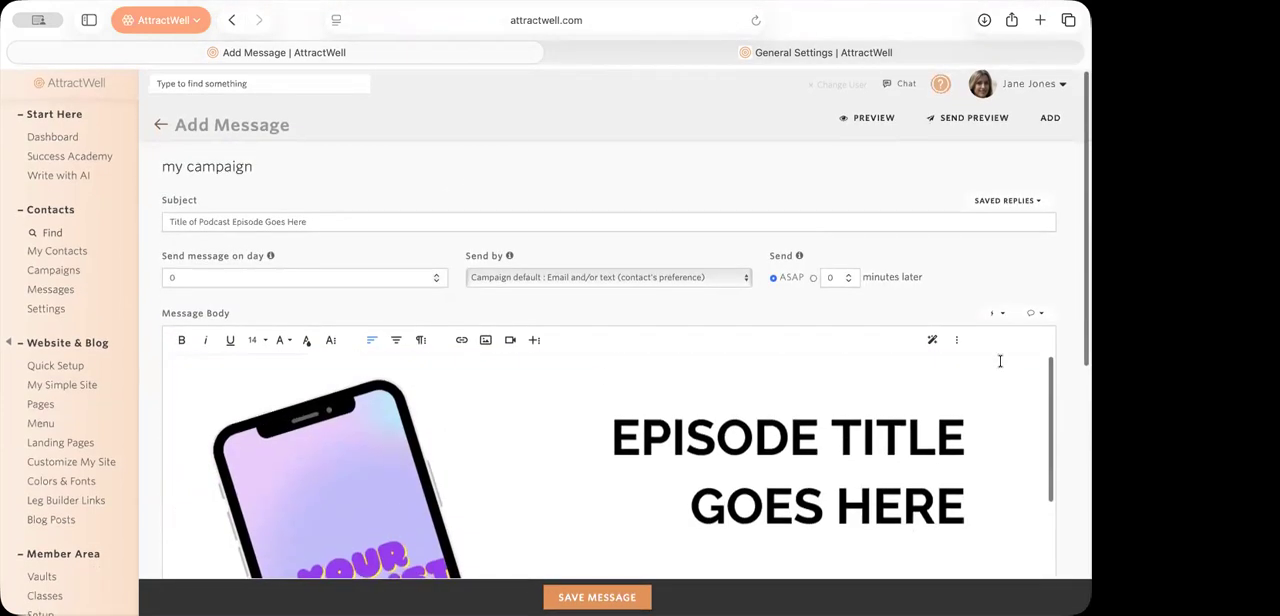
{"action": "scroll", "coordinate": [1060, 333], "scroll_direction": "down", "scroll_amount": 5}
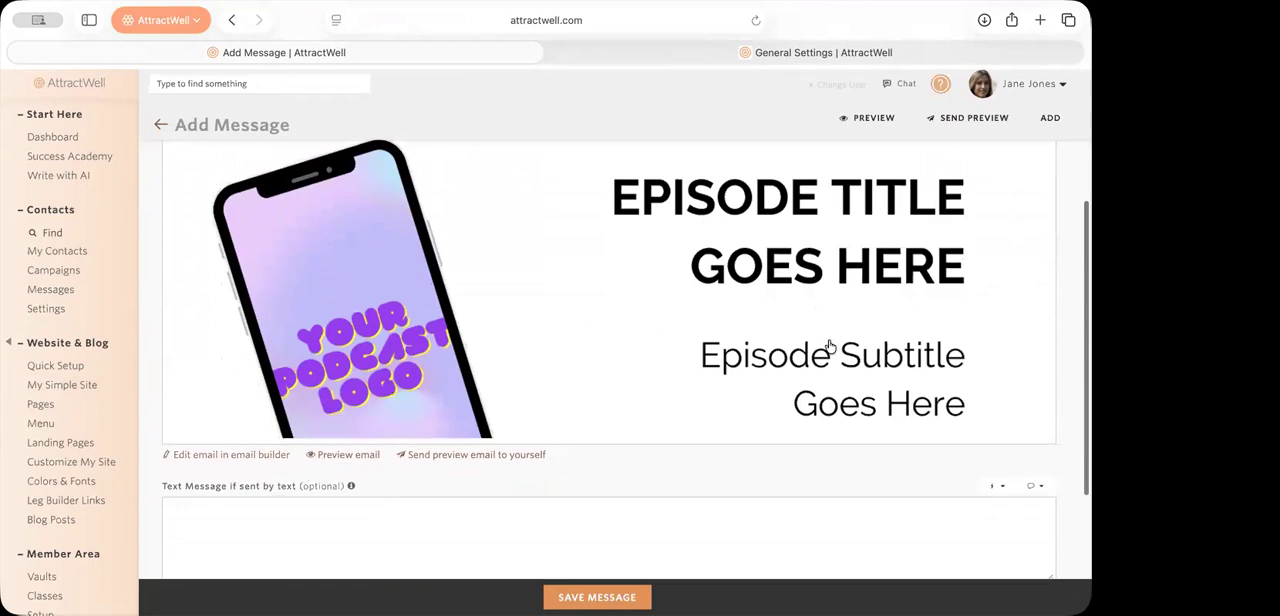
{"action": "scroll", "coordinate": [829, 346], "scroll_direction": "up", "scroll_amount": 5}
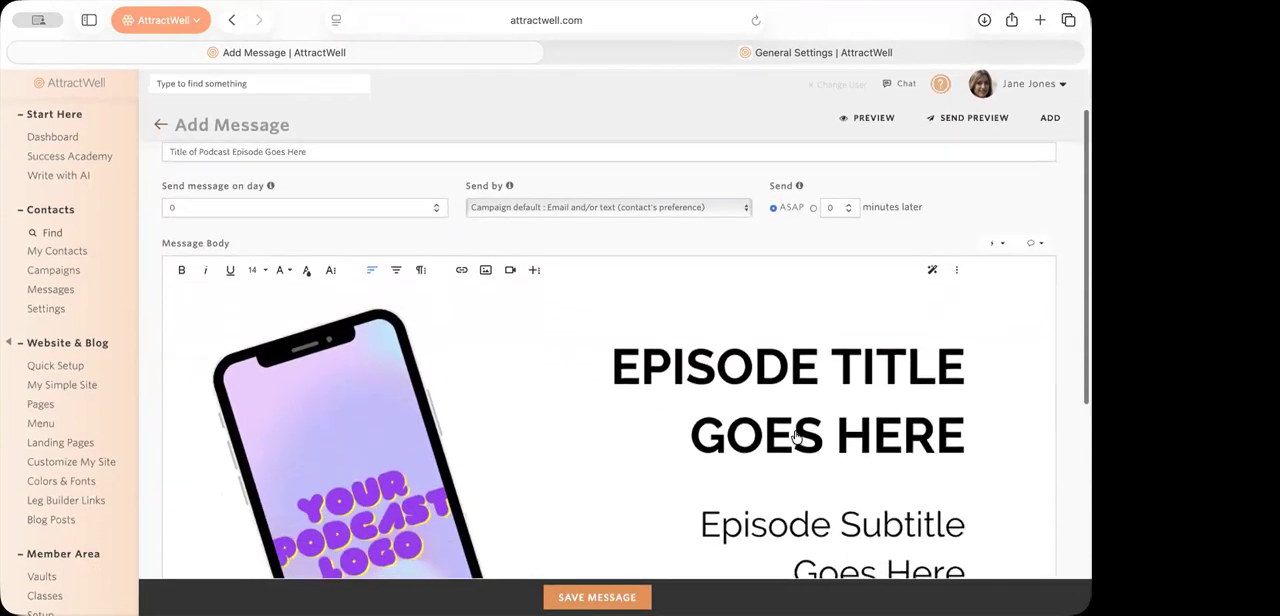
{"action": "scroll", "coordinate": [796, 437], "scroll_direction": "down", "scroll_amount": 5}
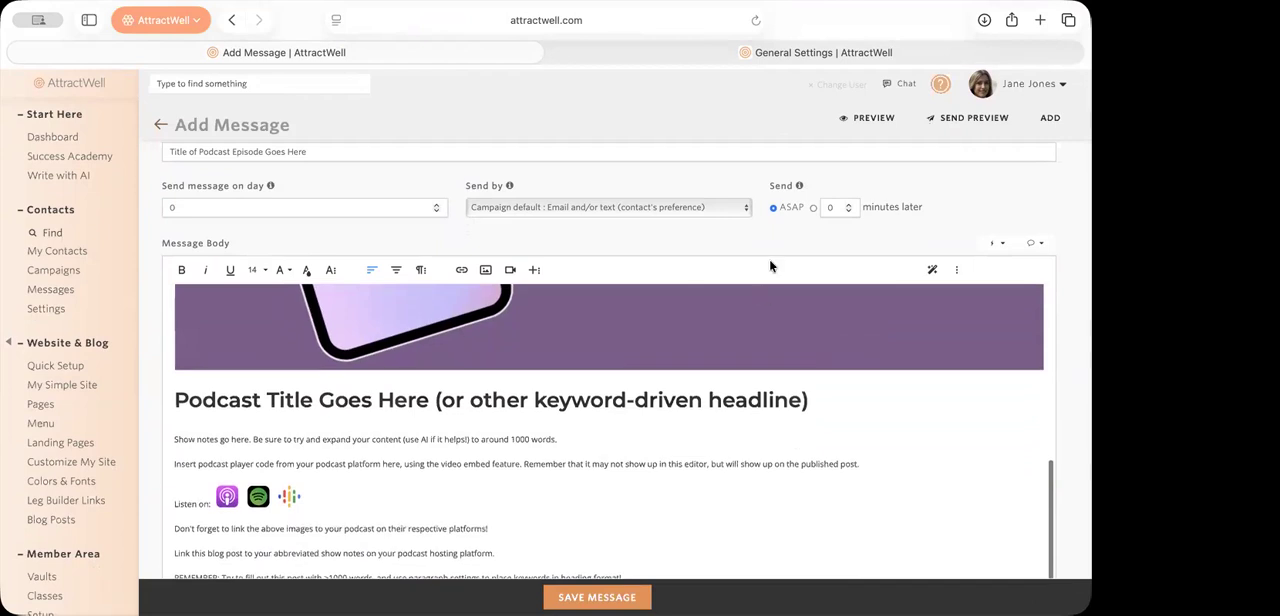
{"action": "scroll", "coordinate": [724, 462], "scroll_direction": "down", "scroll_amount": 5}
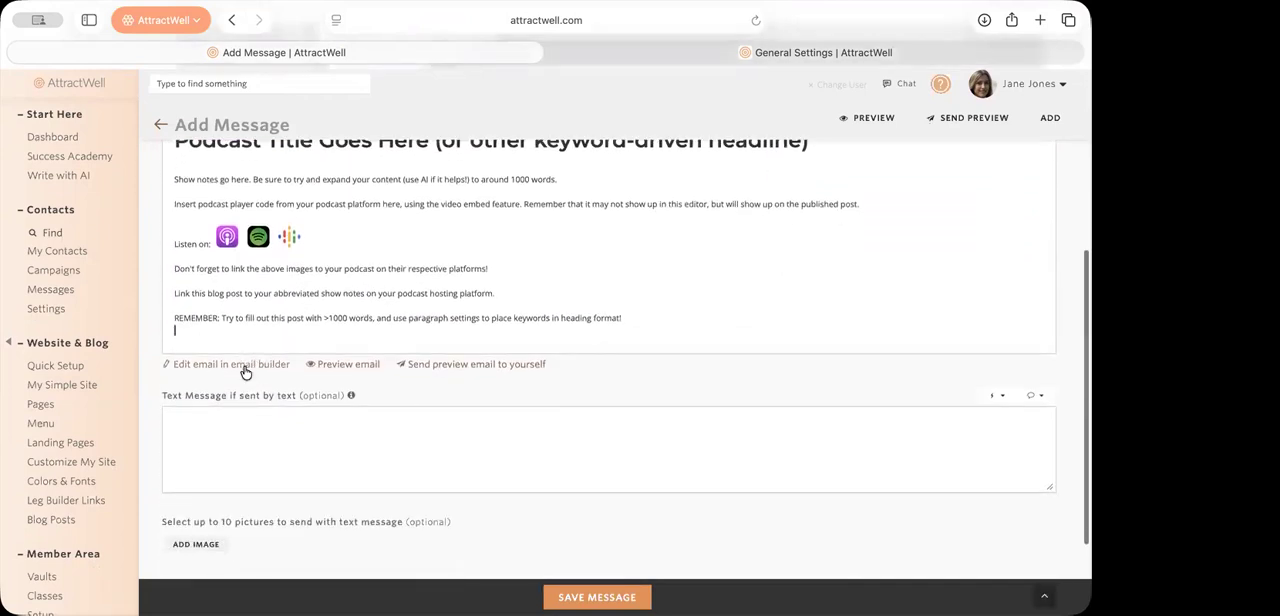
Step: Open the podcast message in the email builder and look through its layout
{"action": "left_click", "coordinate": [246, 369]}
{"action": "scroll", "coordinate": [951, 500], "scroll_direction": "down", "scroll_amount": 6}
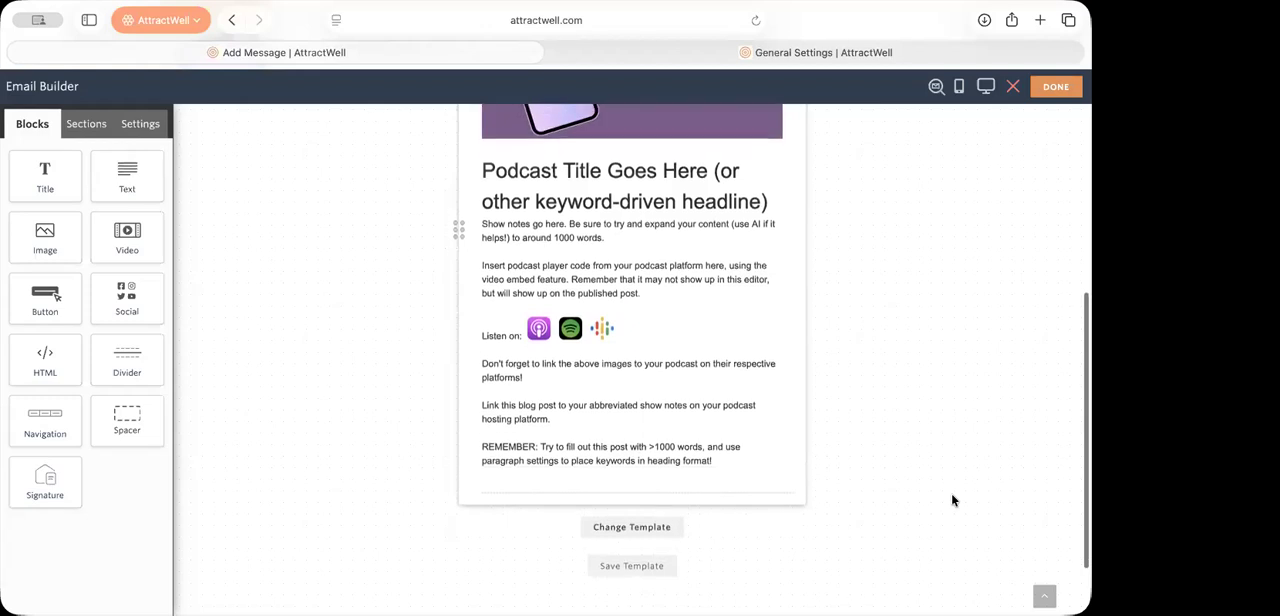
{"action": "scroll", "coordinate": [951, 500], "scroll_direction": "up", "scroll_amount": 2}
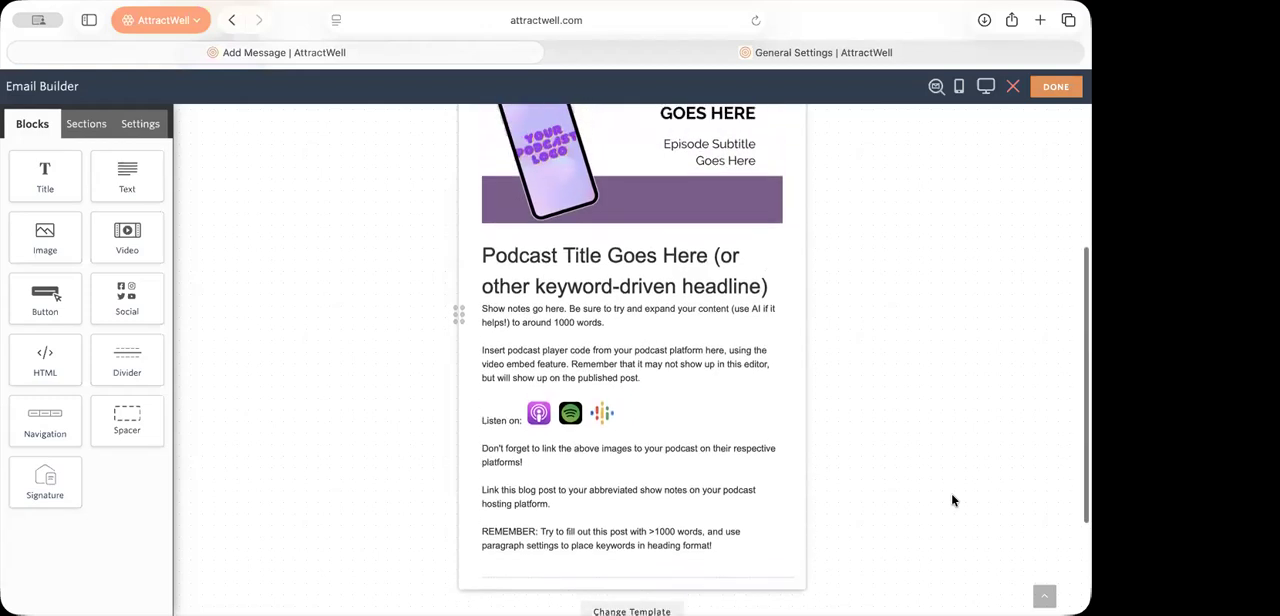
Step: Open the podcast text block for editing and look through its header image and show notes
{"action": "scroll", "coordinate": [951, 493], "scroll_direction": "up", "scroll_amount": 2}
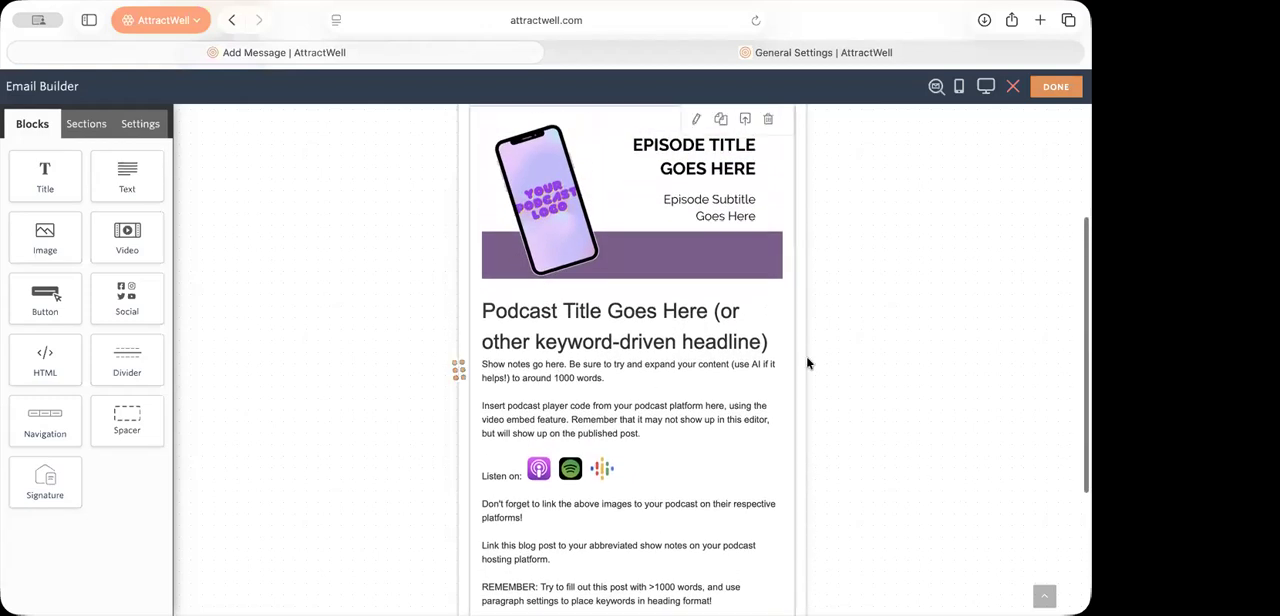
{"action": "left_click", "coordinate": [752, 345]}
{"action": "scroll", "coordinate": [643, 527], "scroll_direction": "down", "scroll_amount": 3}
{"action": "scroll", "coordinate": [645, 527], "scroll_direction": "up", "scroll_amount": 3}
{"action": "scroll", "coordinate": [660, 527], "scroll_direction": "down", "scroll_amount": 2}
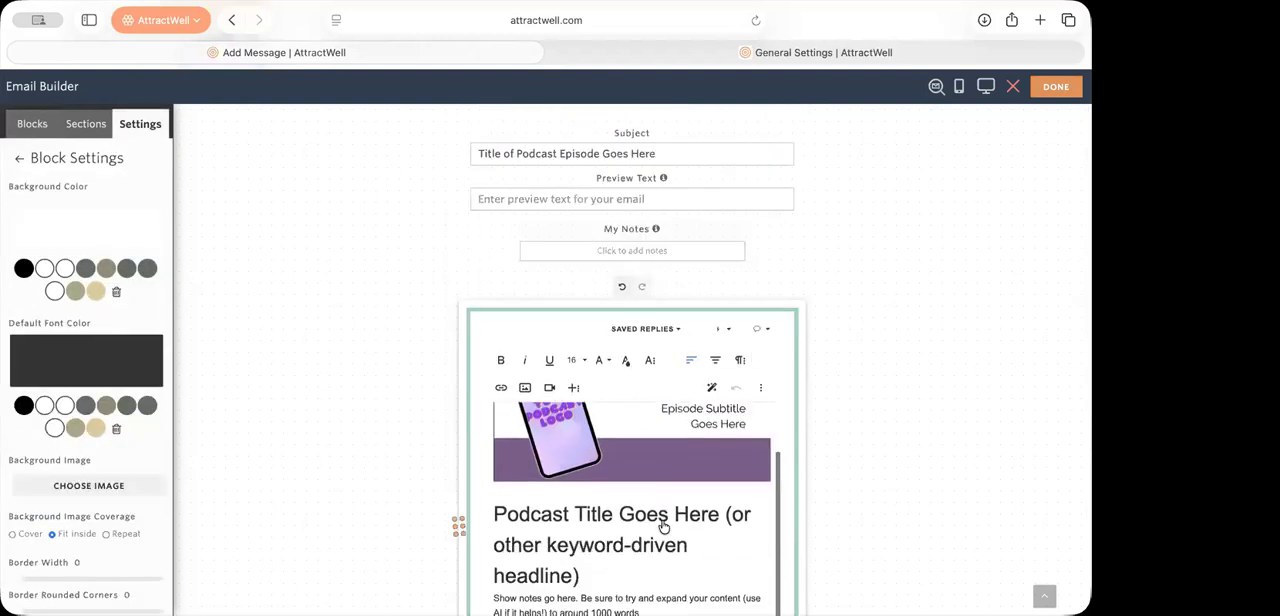
{"action": "scroll", "coordinate": [662, 527], "scroll_direction": "down", "scroll_amount": 3}
{"action": "scroll", "coordinate": [639, 378], "scroll_direction": "up", "scroll_amount": 5}
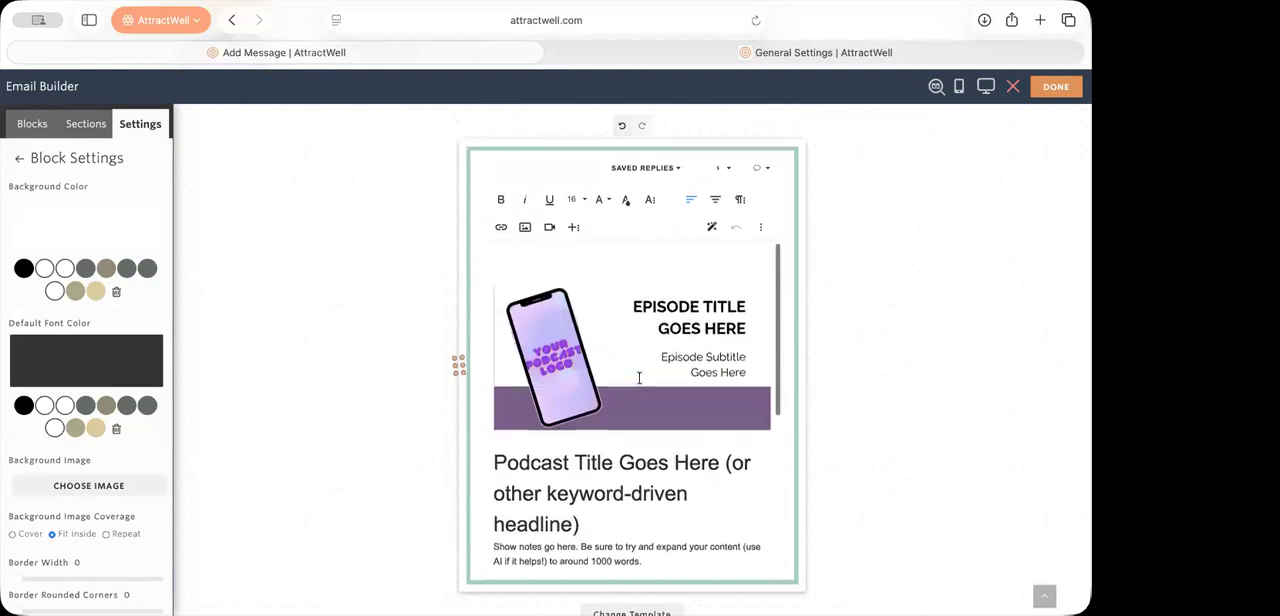
{"action": "scroll", "coordinate": [639, 378], "scroll_direction": "down", "scroll_amount": 1}
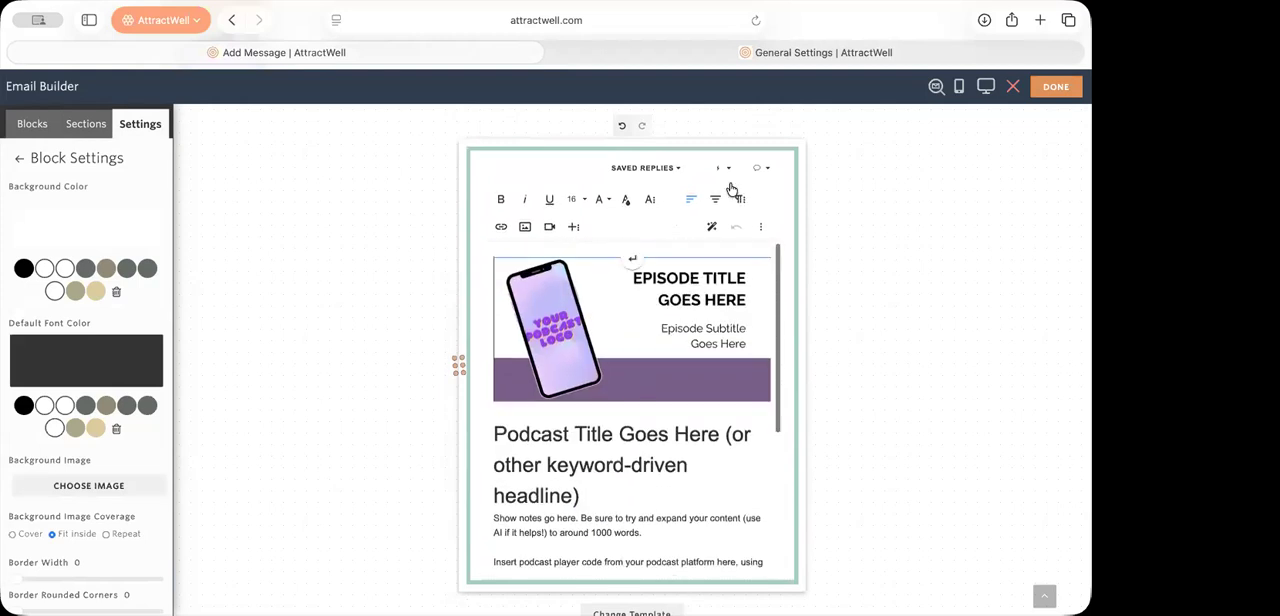
Step: Save the podcast block as a reusable section named "Podcast episode 241" and show the list of saved sections
{"action": "left_click", "coordinate": [828, 229]}
{"action": "left_click", "coordinate": [748, 185]}
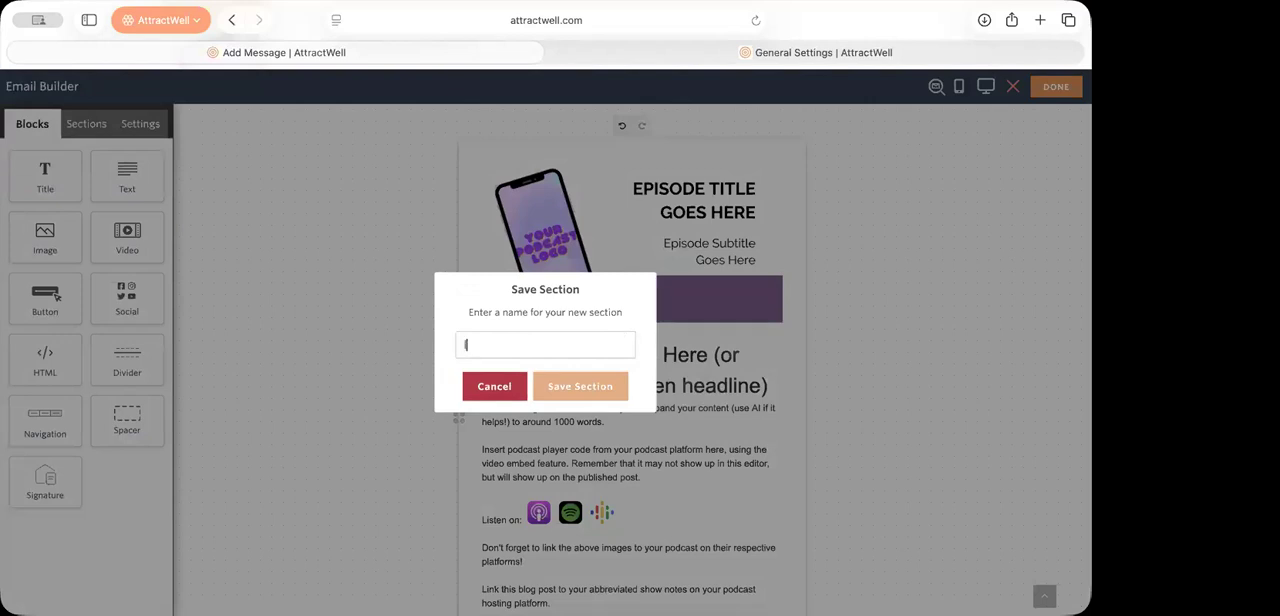
{"action": "type", "text": "Podcast episode 241"}
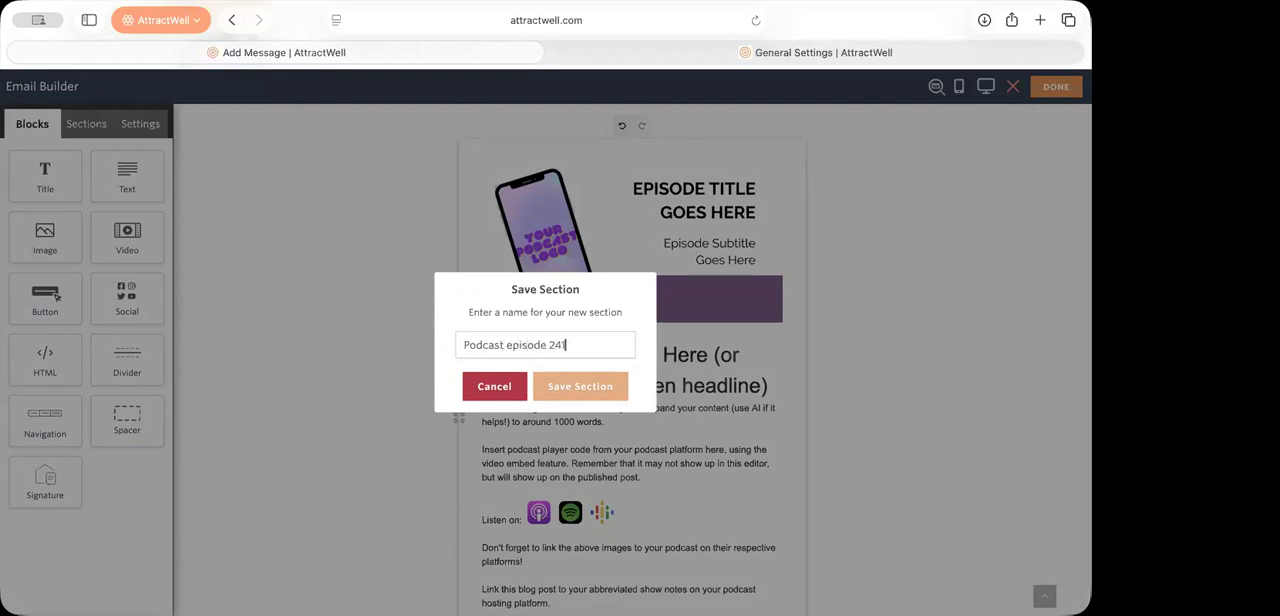
{"action": "left_click", "coordinate": [581, 386]}
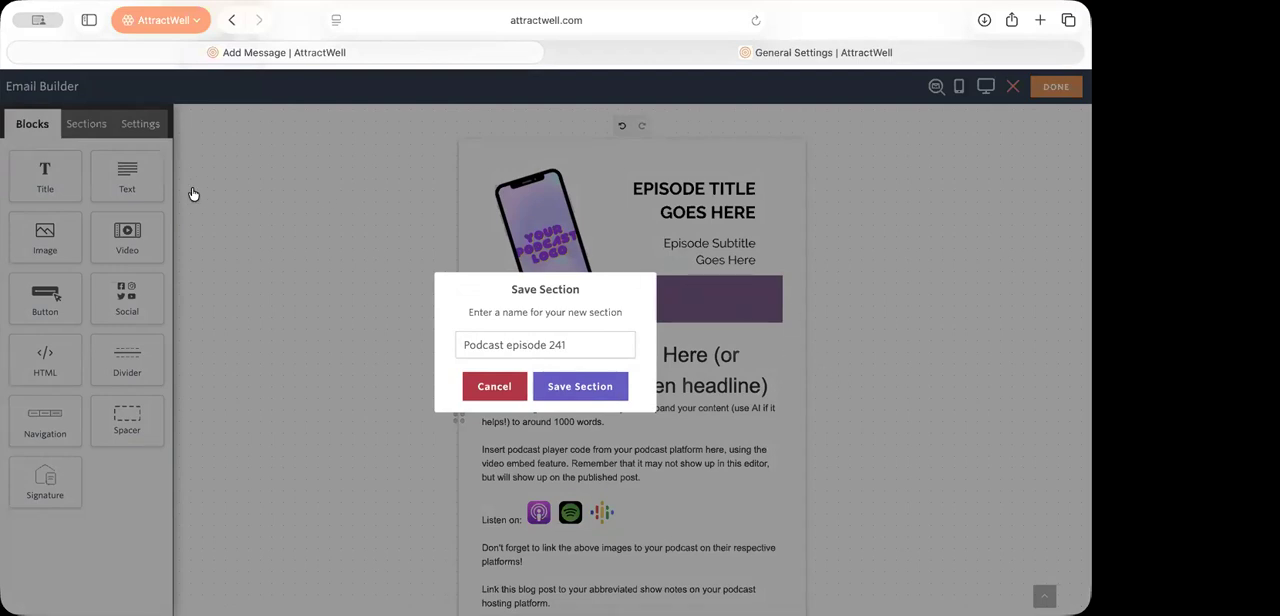
{"action": "left_click", "coordinate": [85, 131]}
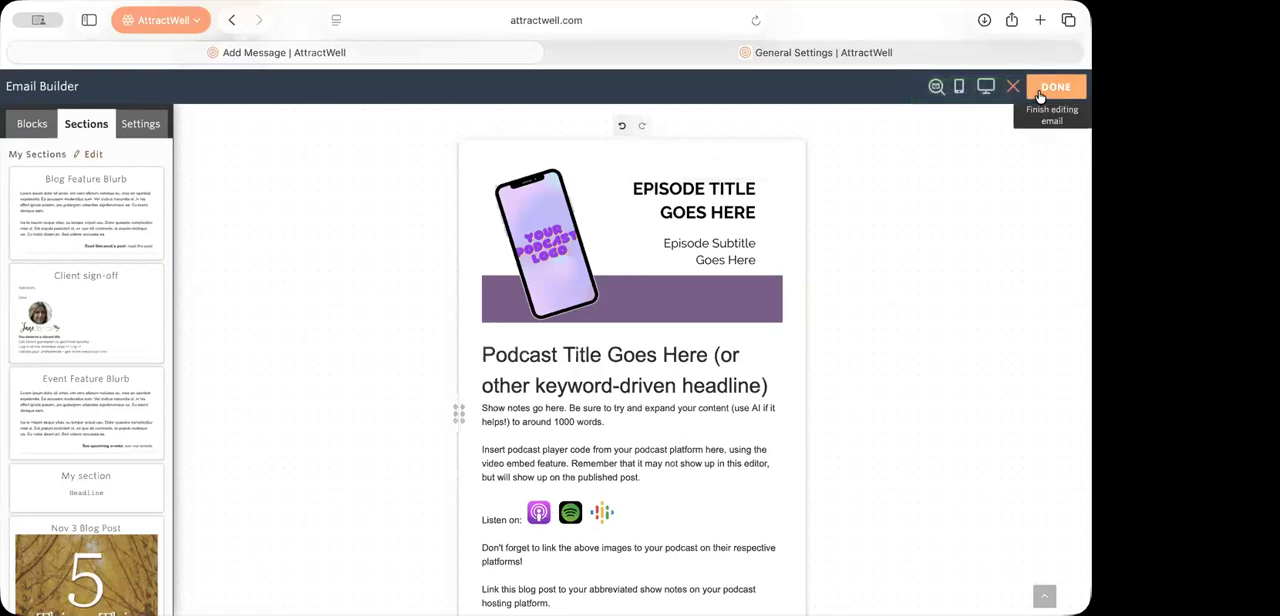
Step: Exit the email builder, abandoning its changes, and review the podcast content in the basic message editor
{"action": "left_click", "coordinate": [1013, 86]}
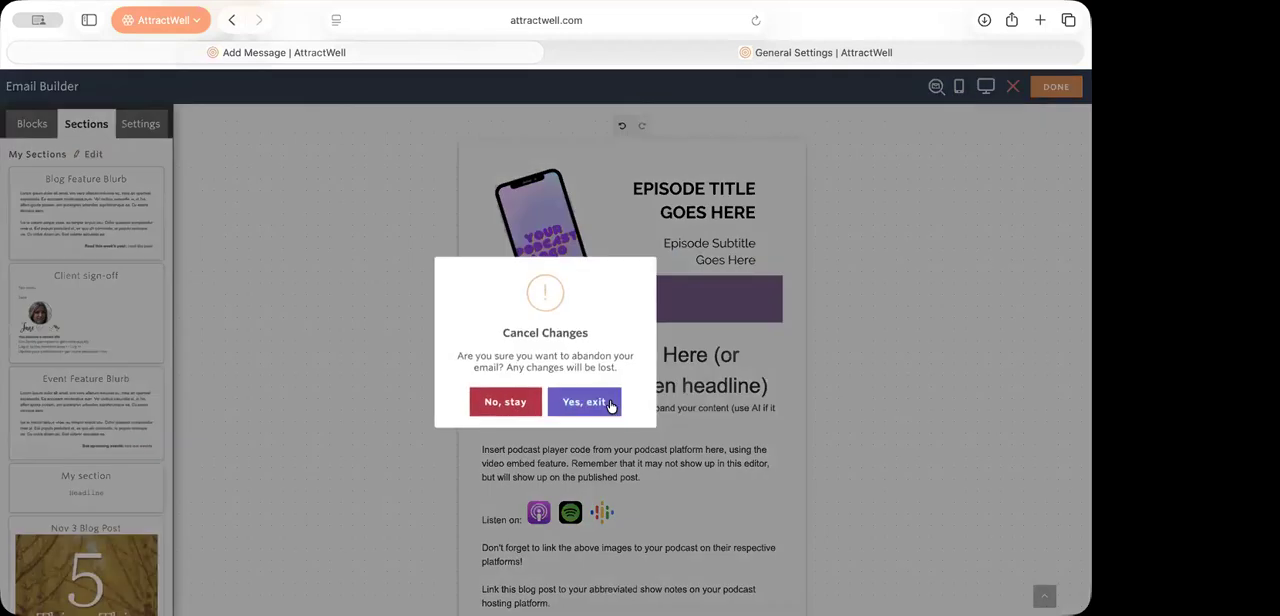
{"action": "left_click", "coordinate": [584, 402]}
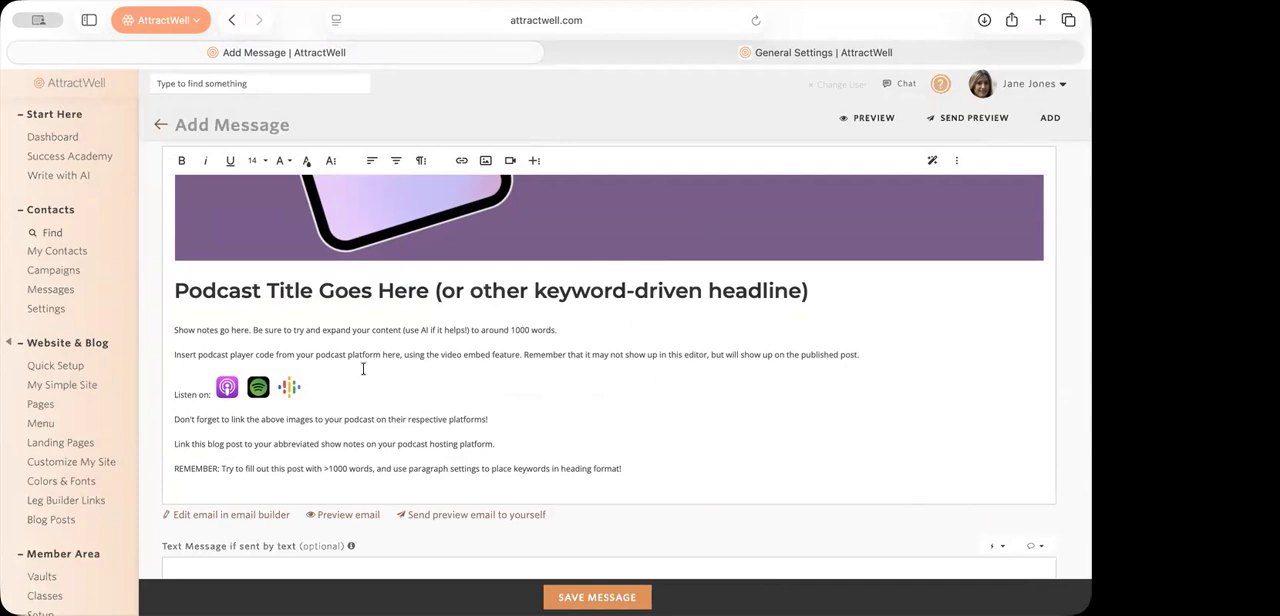
{"action": "scroll", "coordinate": [477, 266], "scroll_direction": "up", "scroll_amount": 5}
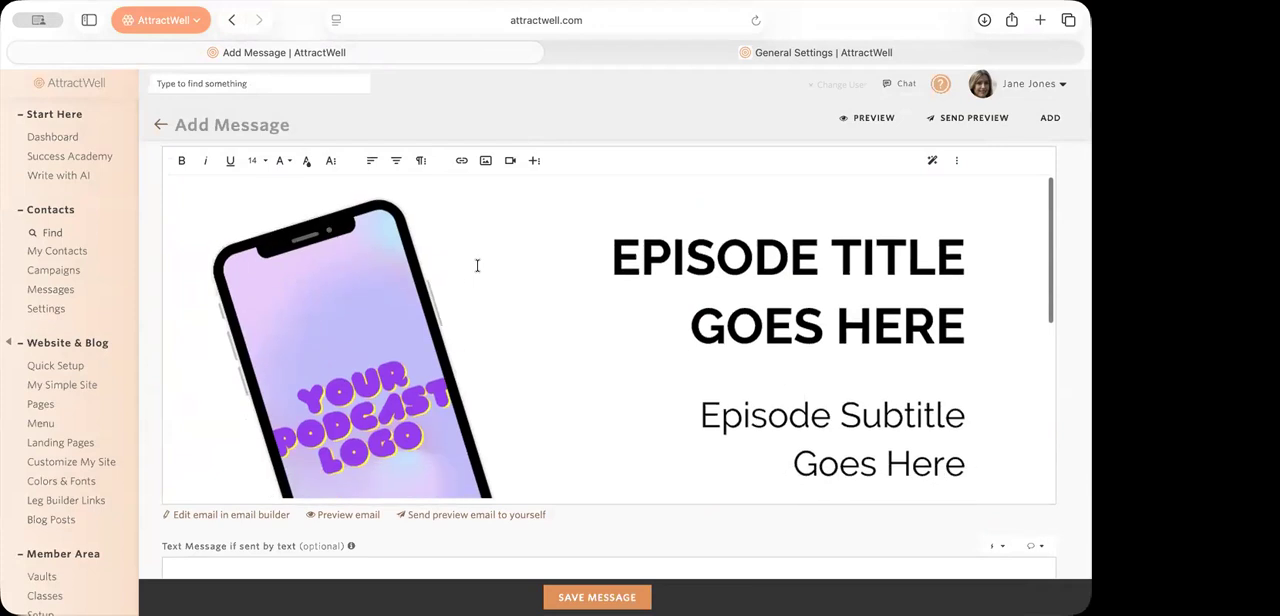
Step: Reopen the message in the email builder and add an empty line below the podcast player instructions
{"action": "left_click", "coordinate": [255, 515]}
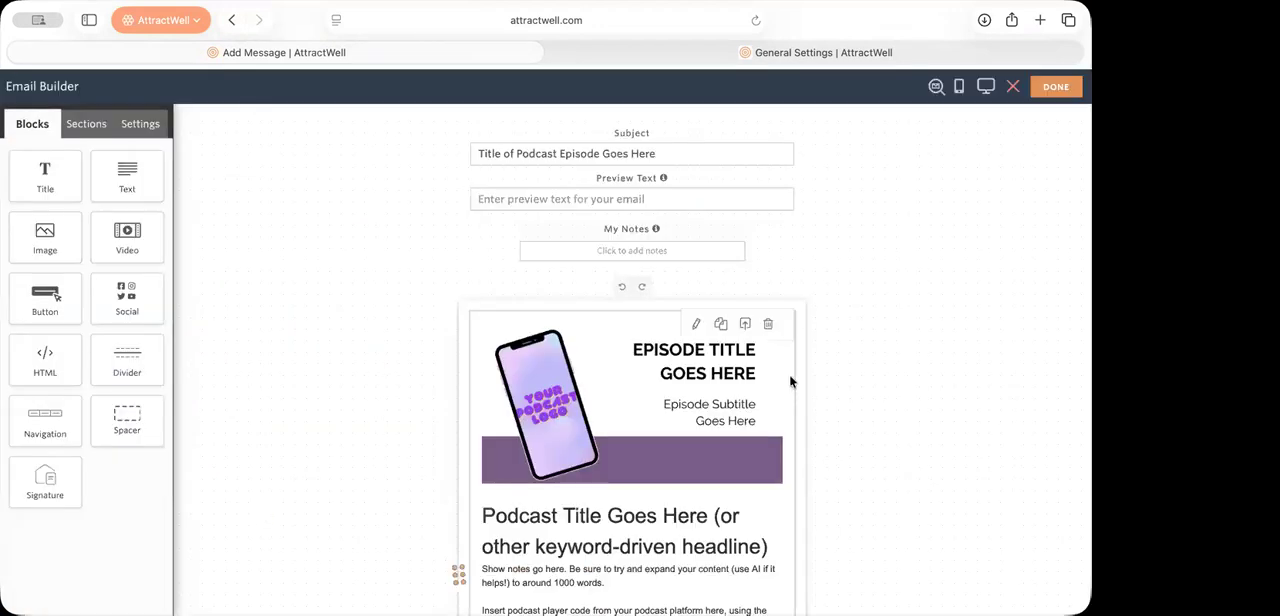
{"action": "scroll", "coordinate": [789, 374], "scroll_direction": "down", "scroll_amount": 3}
{"action": "scroll", "coordinate": [789, 372], "scroll_direction": "down", "scroll_amount": 2}
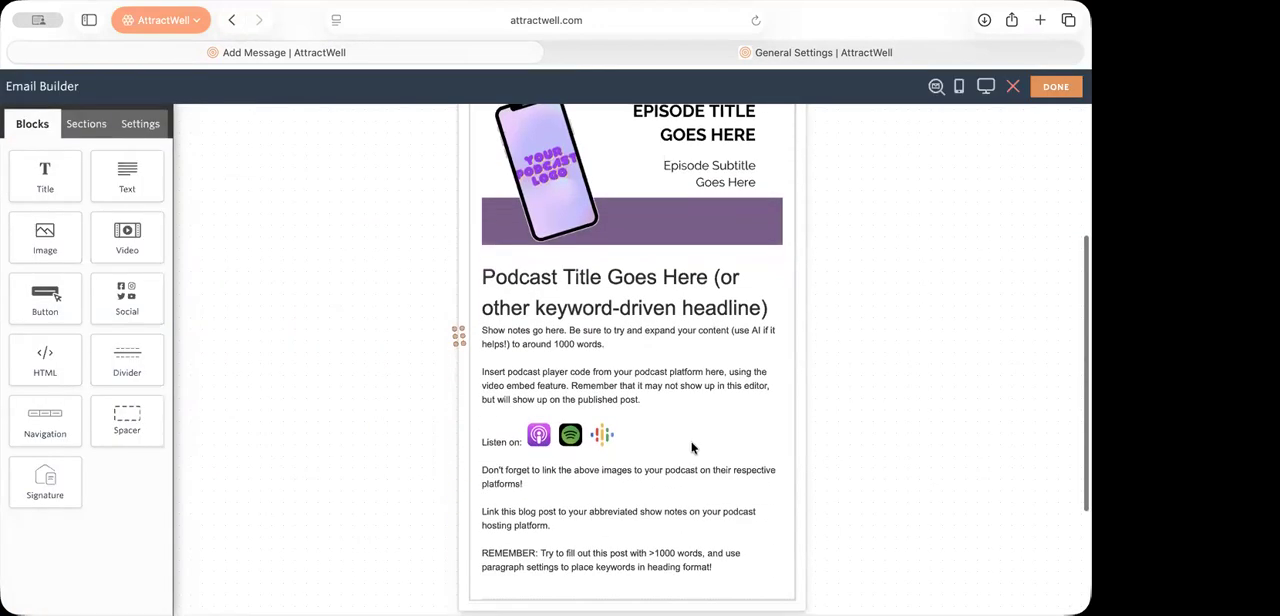
{"action": "left_click", "coordinate": [699, 437]}
{"action": "scroll", "coordinate": [694, 490], "scroll_direction": "down", "scroll_amount": 3}
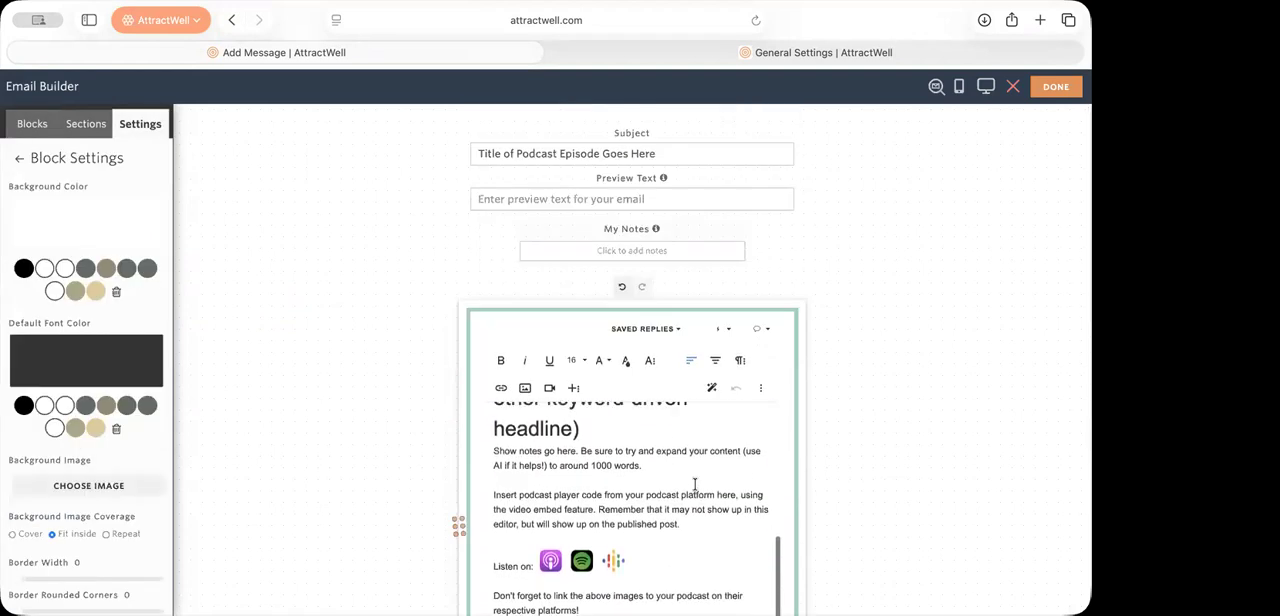
{"action": "scroll", "coordinate": [690, 530], "scroll_direction": "up", "scroll_amount": 1}
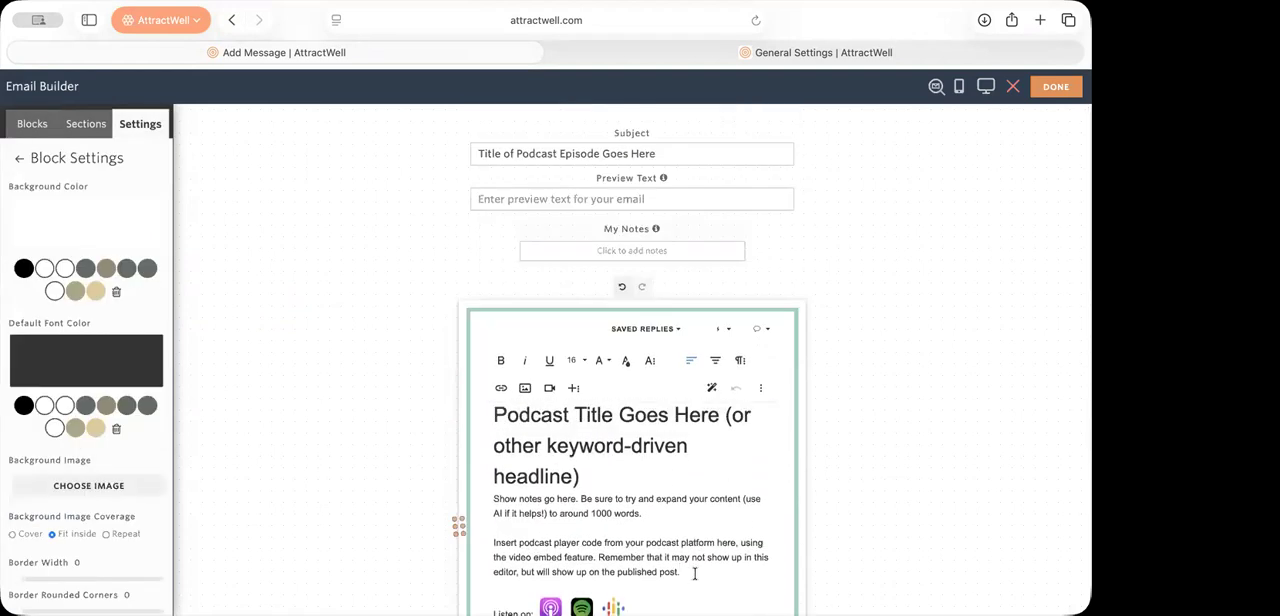
{"action": "key", "text": "Return"}
{"action": "scroll", "coordinate": [811, 454], "scroll_direction": "down", "scroll_amount": 4}
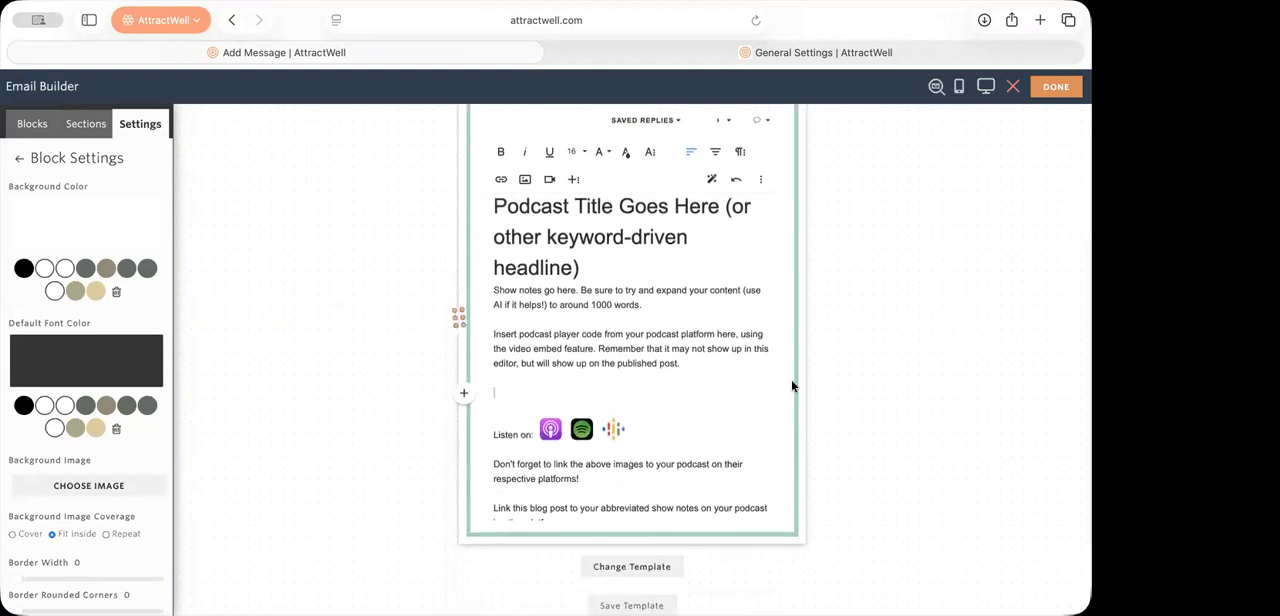
Step: Open the Content Library's videos in the other browser tab and enable link sharing for "CFC Courses Authority Video.mp4"
{"action": "left_click", "coordinate": [712, 47]}
{"action": "scroll", "coordinate": [107, 418], "scroll_direction": "down", "scroll_amount": 8}
{"action": "scroll", "coordinate": [107, 418], "scroll_direction": "down", "scroll_amount": 5}
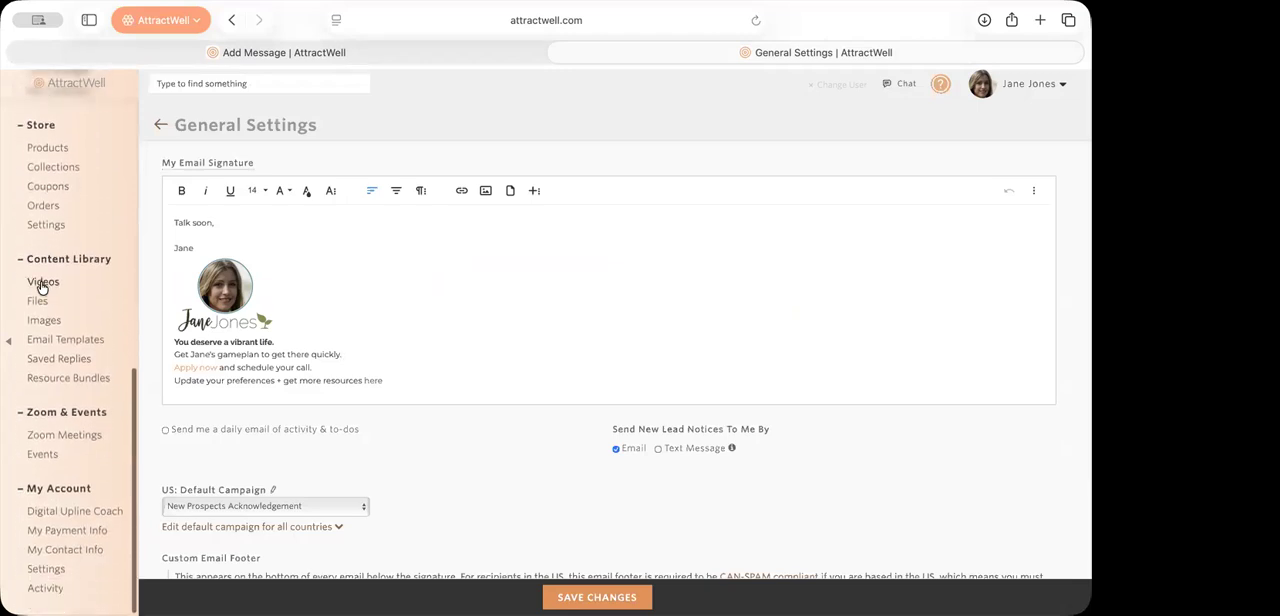
{"action": "left_click", "coordinate": [43, 284]}
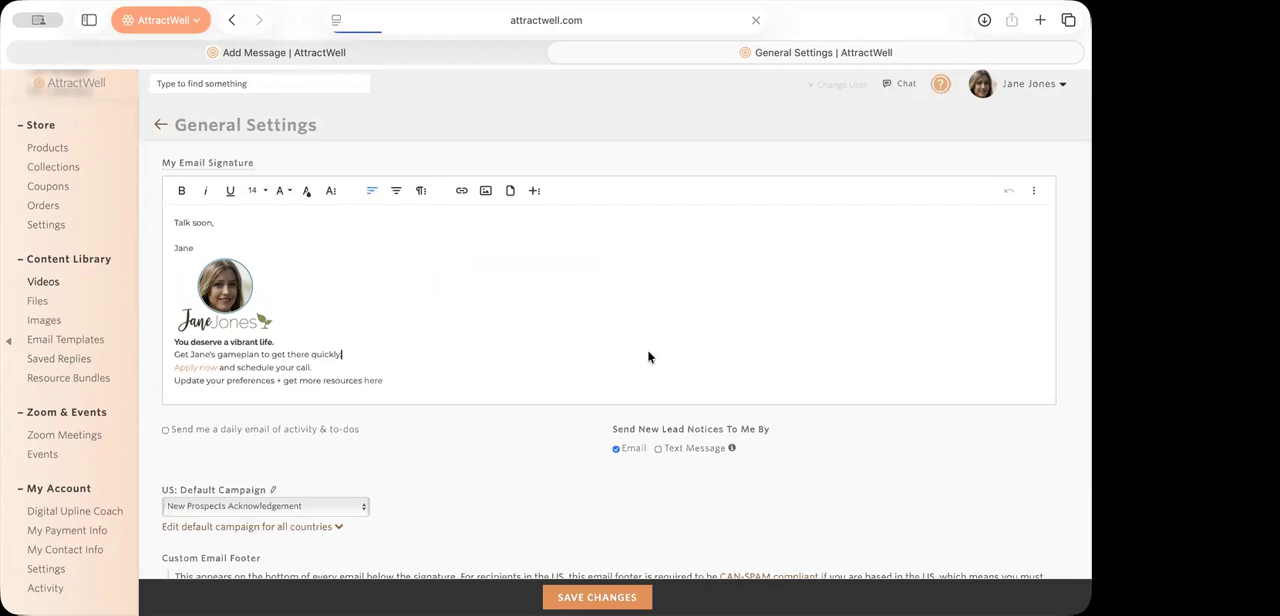
{"action": "scroll", "coordinate": [663, 459], "scroll_direction": "down", "scroll_amount": 2}
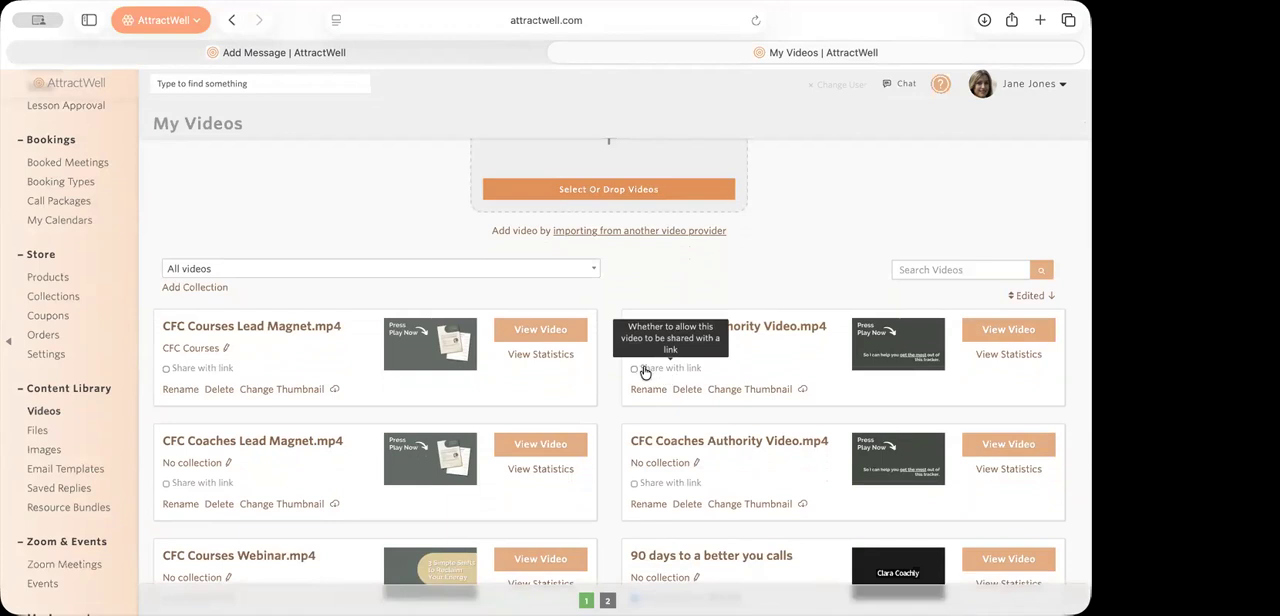
{"action": "left_click", "coordinate": [634, 368]}
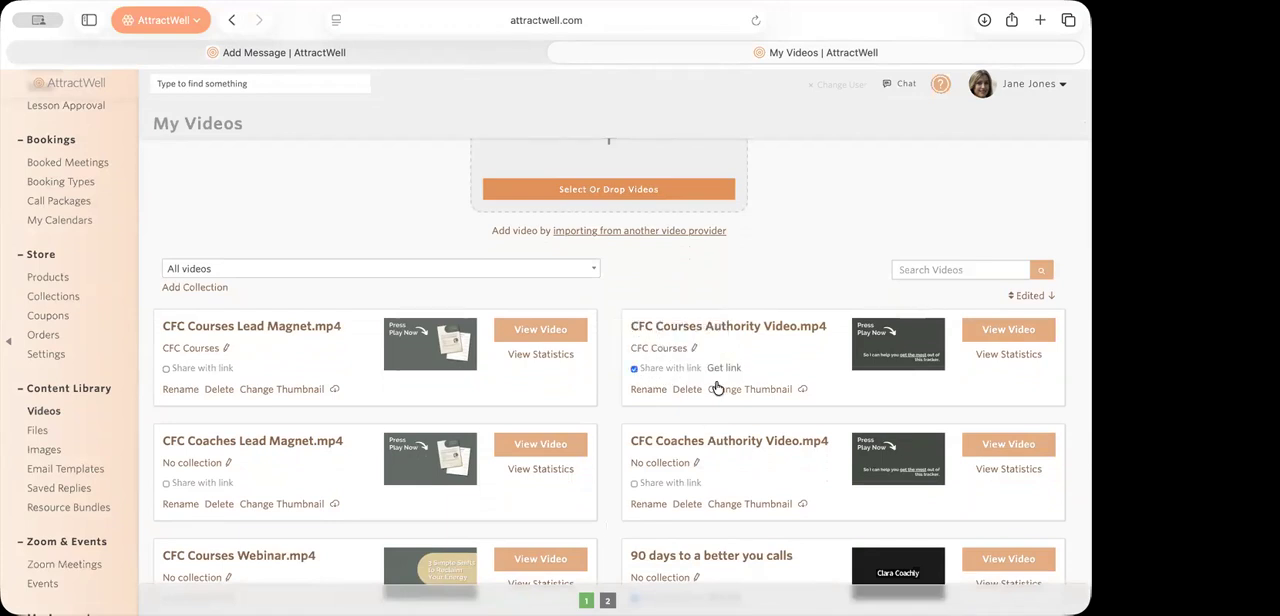
Step: Back in the email builder, insert "Updated video tracking feature.mp4" at the empty line, linked to just the video on the website
{"action": "left_click", "coordinate": [446, 52]}
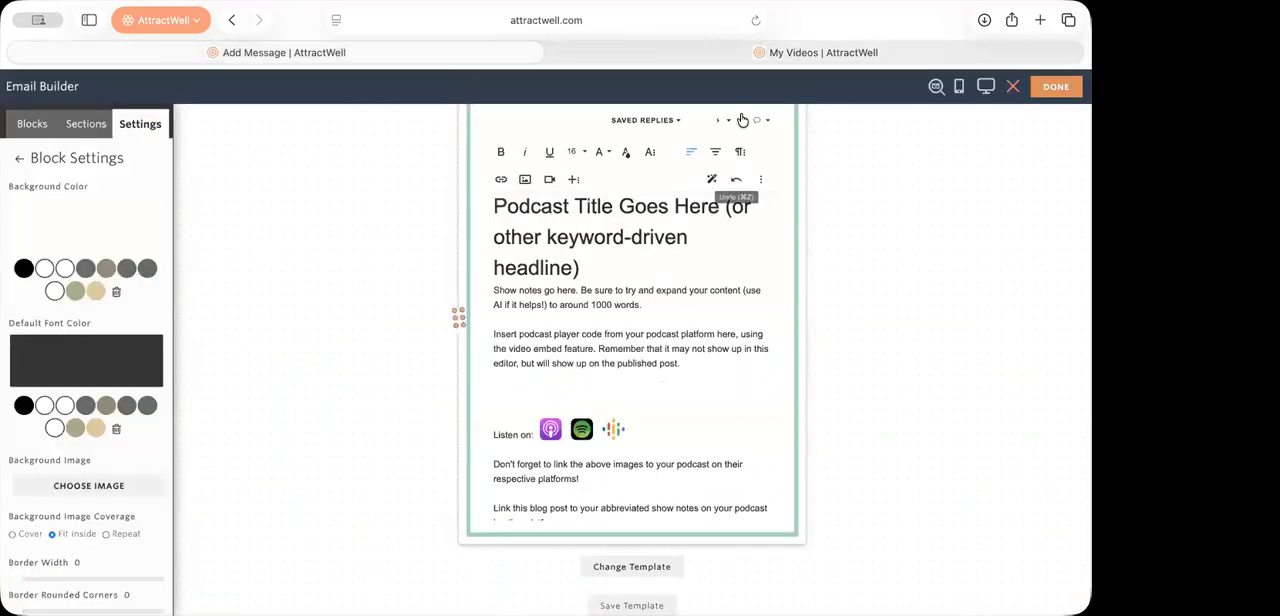
{"action": "left_click", "coordinate": [550, 180]}
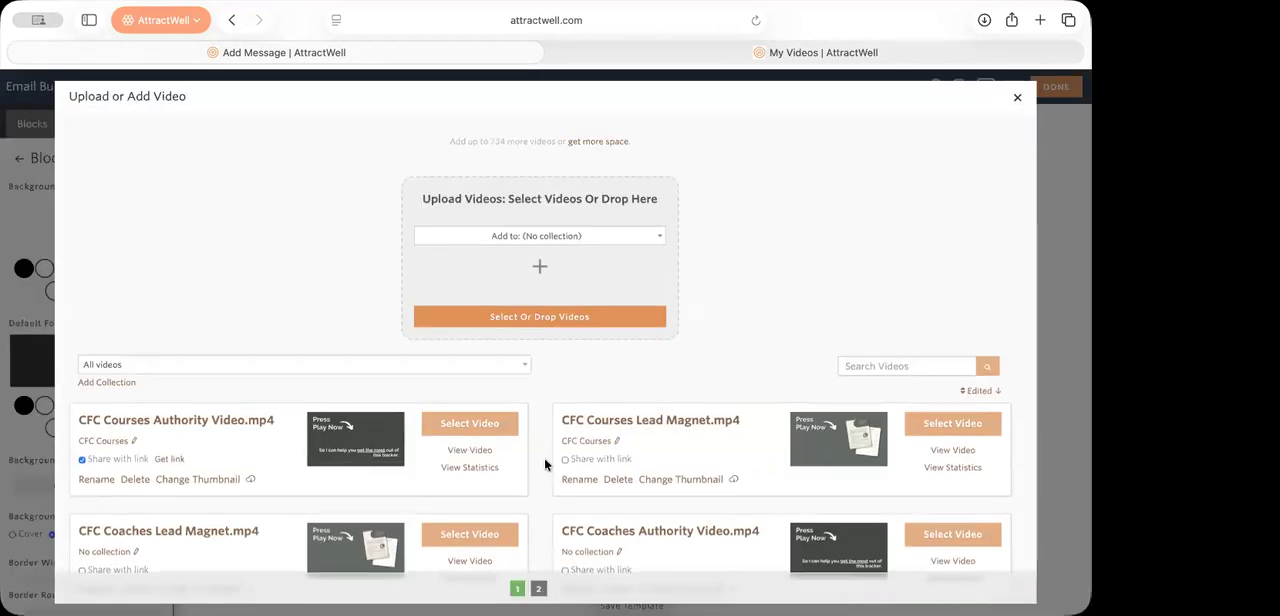
{"action": "scroll", "coordinate": [544, 460], "scroll_direction": "down", "scroll_amount": 10}
{"action": "scroll", "coordinate": [544, 458], "scroll_direction": "down", "scroll_amount": 1}
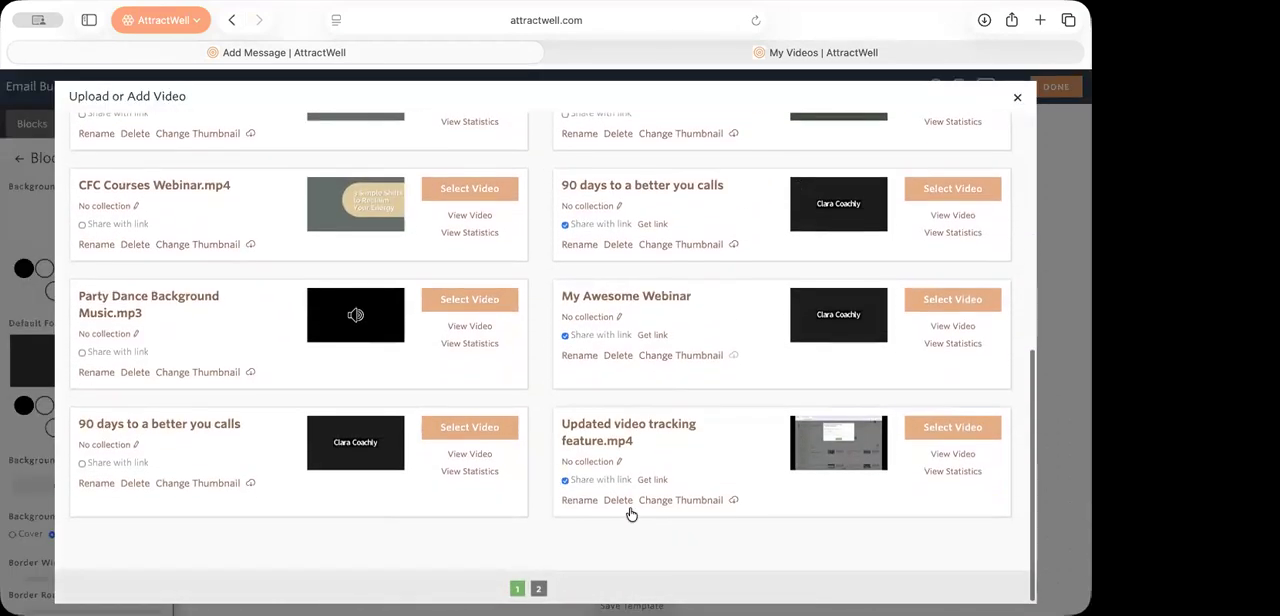
{"action": "left_click", "coordinate": [967, 427]}
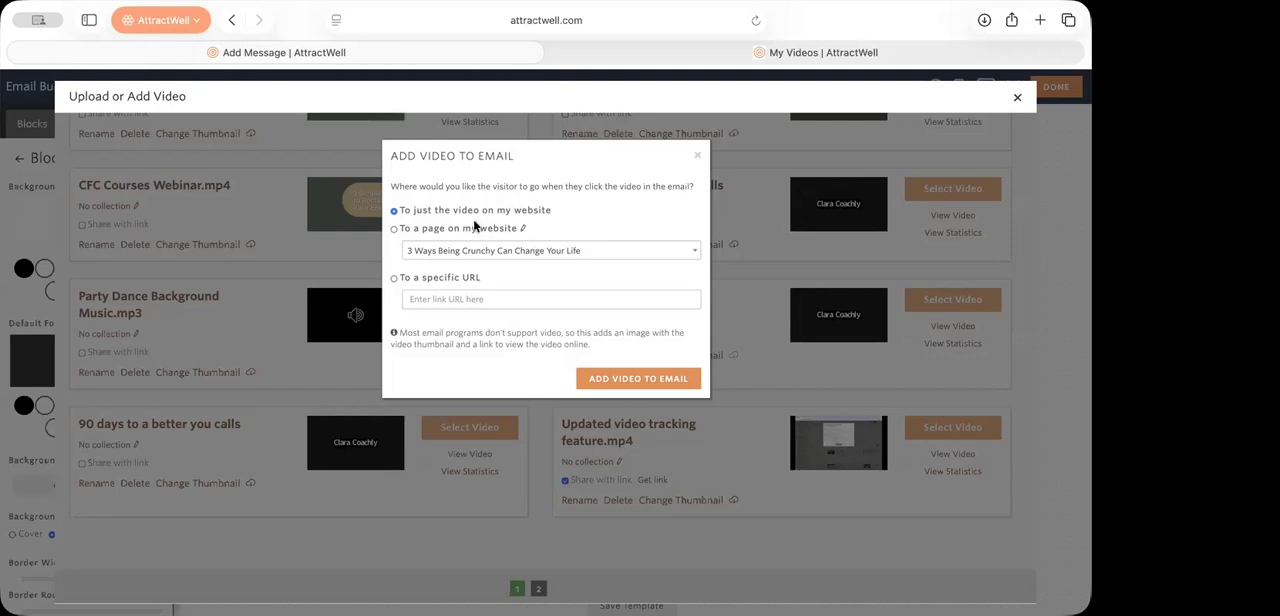
{"action": "left_click", "coordinate": [644, 380]}
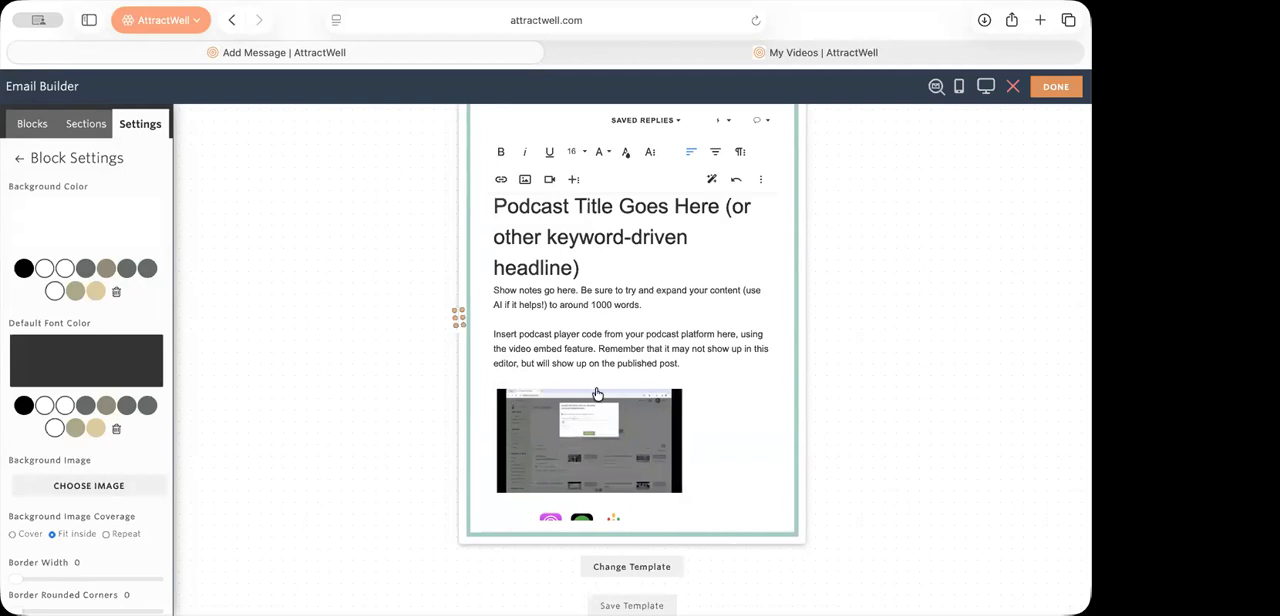
Step: Open the inserted video thumbnail's link in a new browser tab and view the video page
{"action": "right_click", "coordinate": [630, 451]}
{"action": "left_click", "coordinate": [688, 463]}
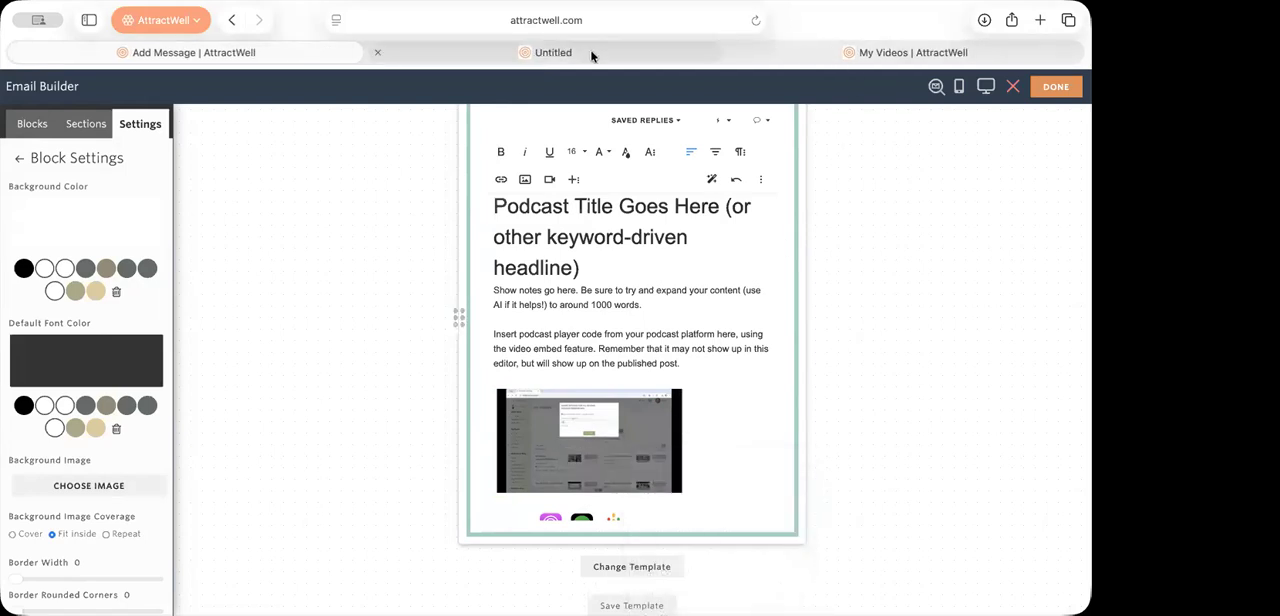
{"action": "left_click", "coordinate": [591, 53]}
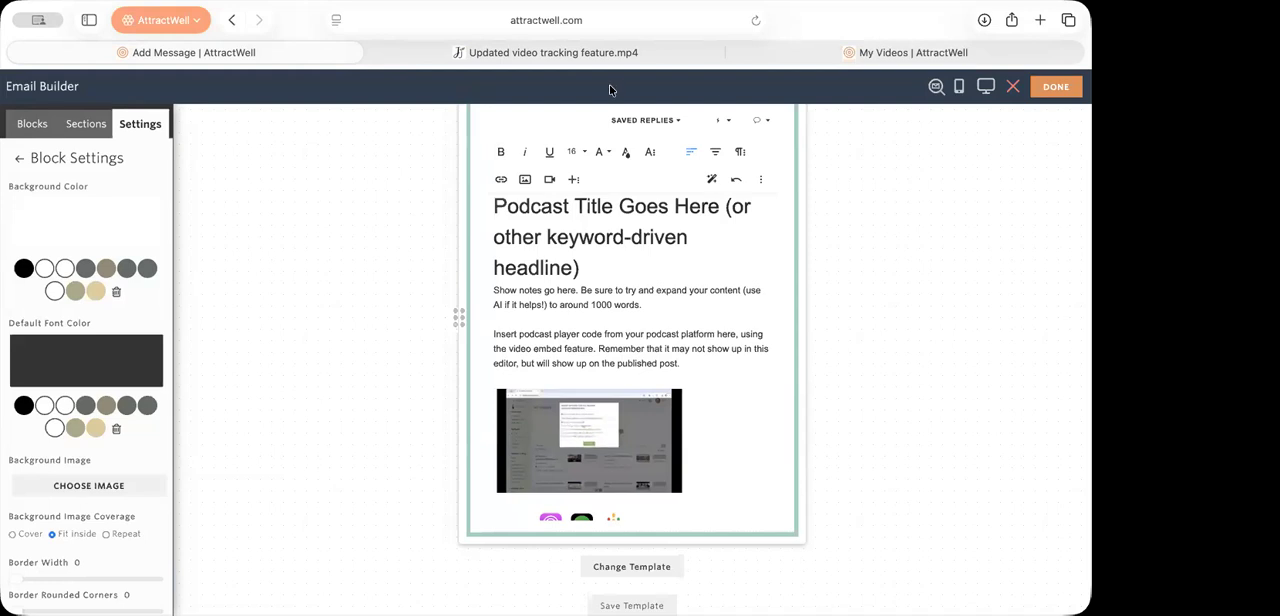
Step: Switch to Canva, browse the recent designs and open "Copy of Graphic Gray Newsletter Template Images" to view its pages
{"action": "left_click", "coordinate": [774, 42]}
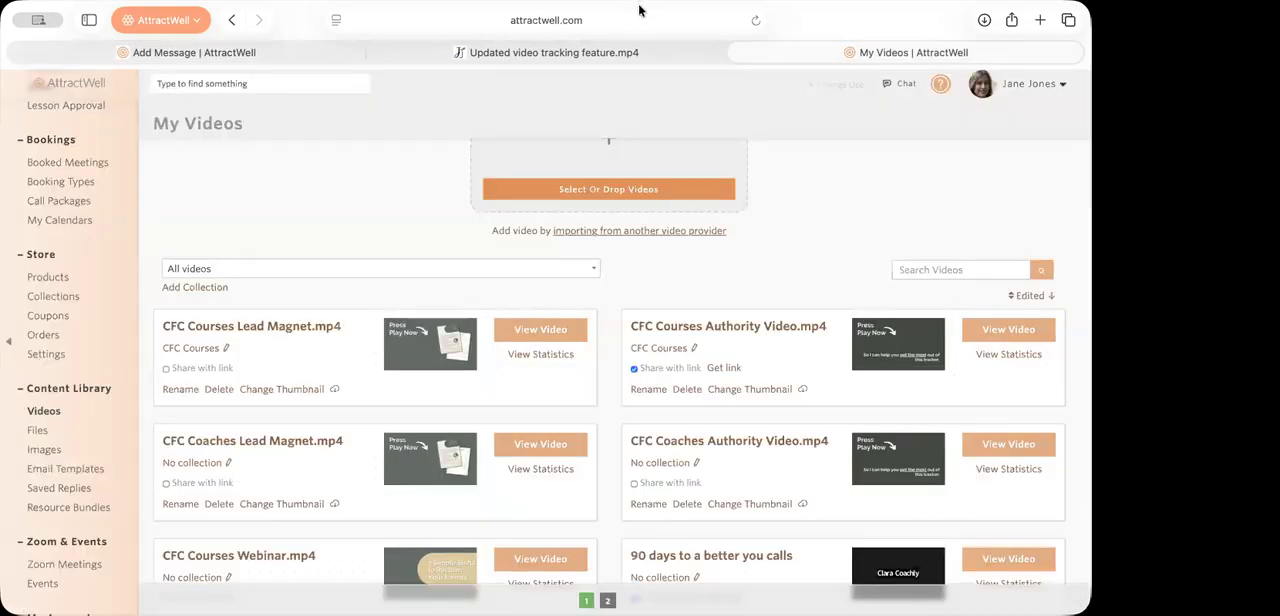
{"action": "left_click", "coordinate": [636, 18]}
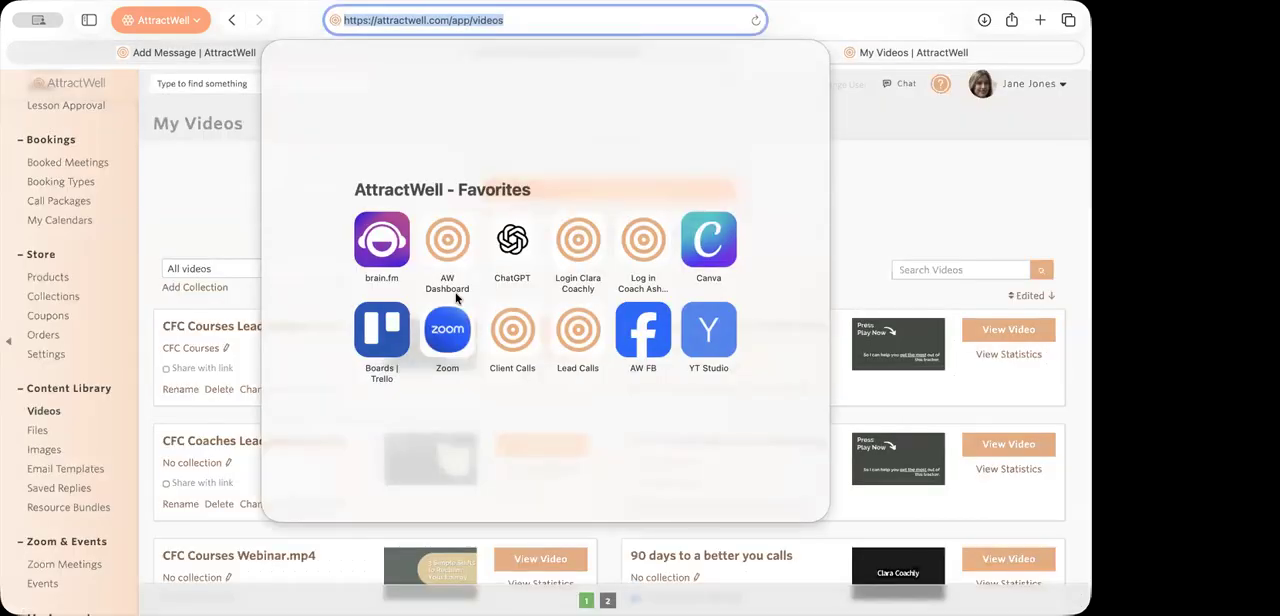
{"action": "left_click", "coordinate": [737, 250]}
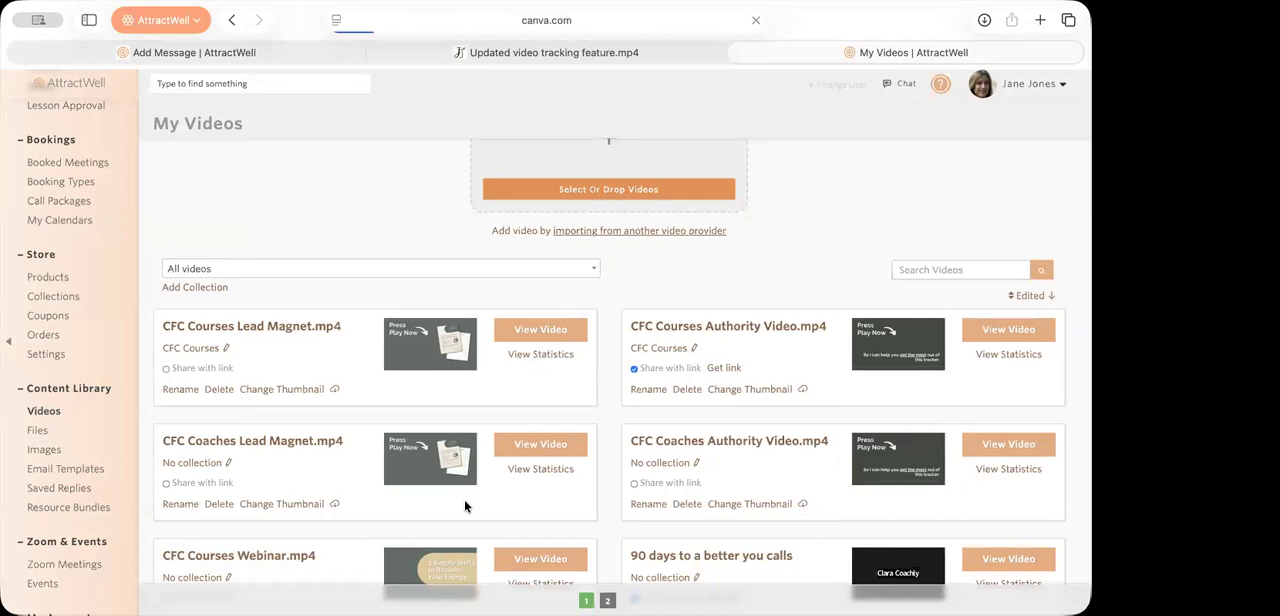
{"action": "scroll", "coordinate": [352, 312], "scroll_direction": "down", "scroll_amount": 3}
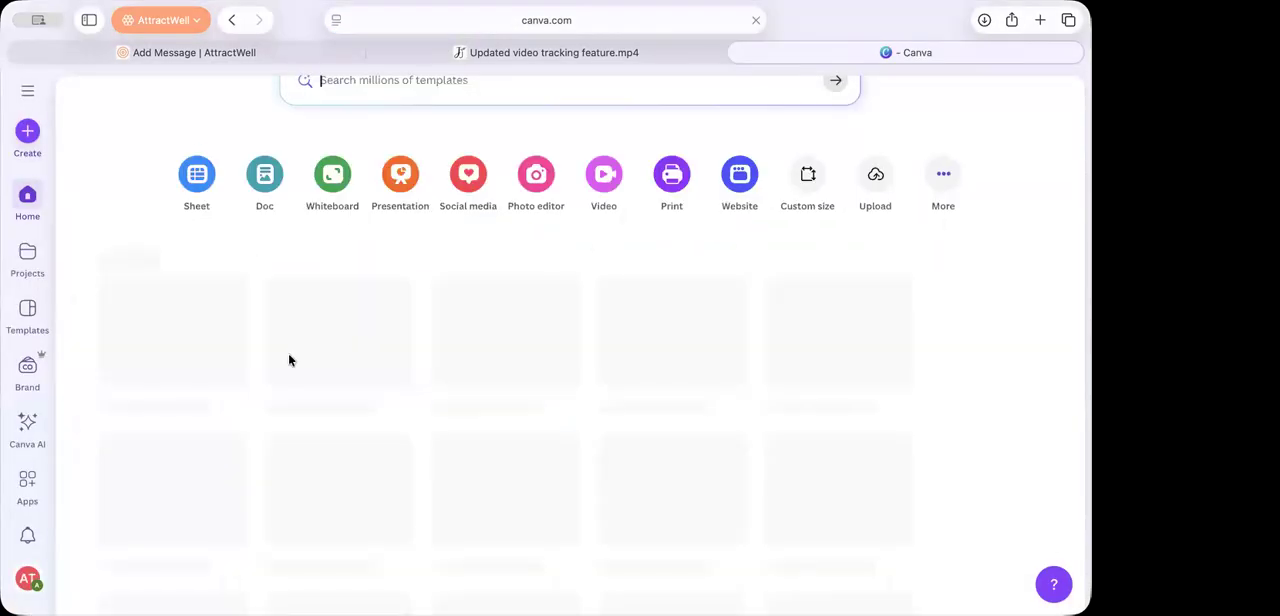
{"action": "scroll", "coordinate": [288, 360], "scroll_direction": "up", "scroll_amount": 3}
{"action": "scroll", "coordinate": [288, 360], "scroll_direction": "down", "scroll_amount": 2}
{"action": "scroll", "coordinate": [288, 360], "scroll_direction": "up", "scroll_amount": 2}
{"action": "scroll", "coordinate": [487, 438], "scroll_direction": "down", "scroll_amount": 1}
{"action": "scroll", "coordinate": [487, 432], "scroll_direction": "down", "scroll_amount": 2}
{"action": "left_click", "coordinate": [484, 312]}
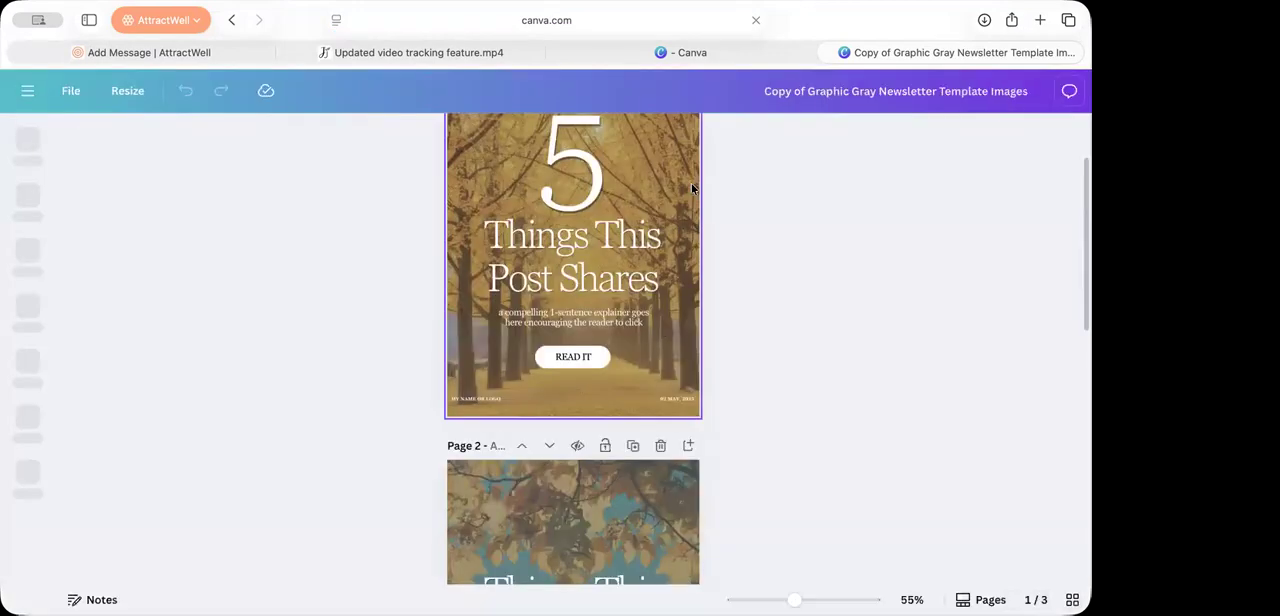
{"action": "right_click", "coordinate": [691, 187]}
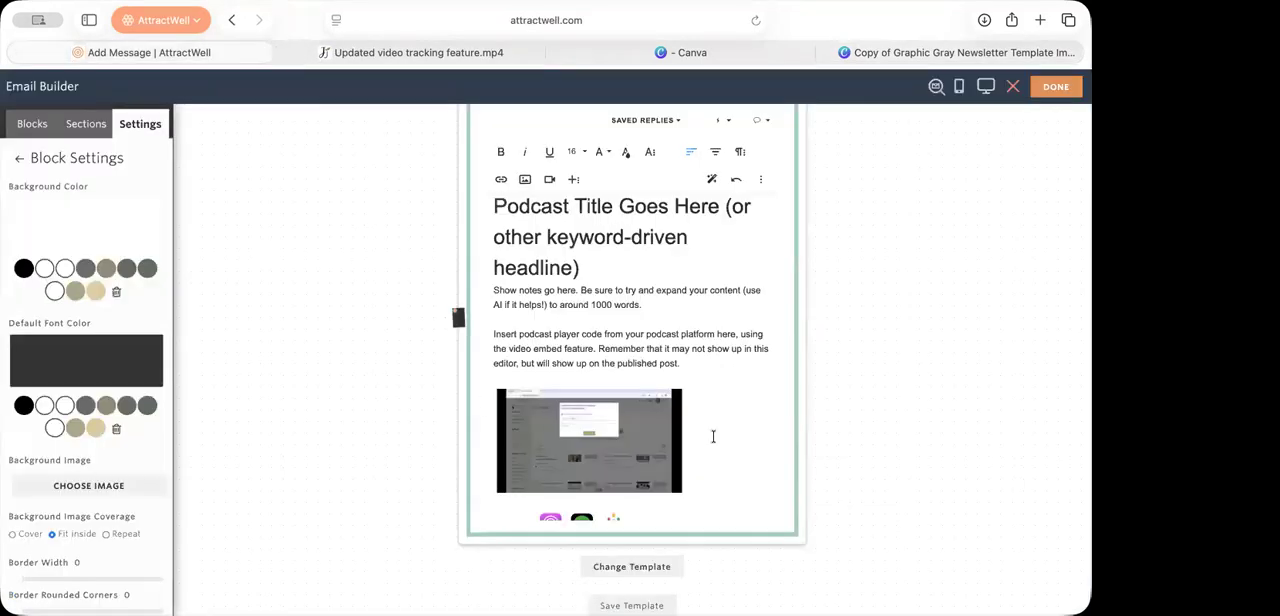
Step: Select the podcast header image above the episode title in the text block to show its image editing options
{"action": "scroll", "coordinate": [749, 425], "scroll_direction": "up", "scroll_amount": 4}
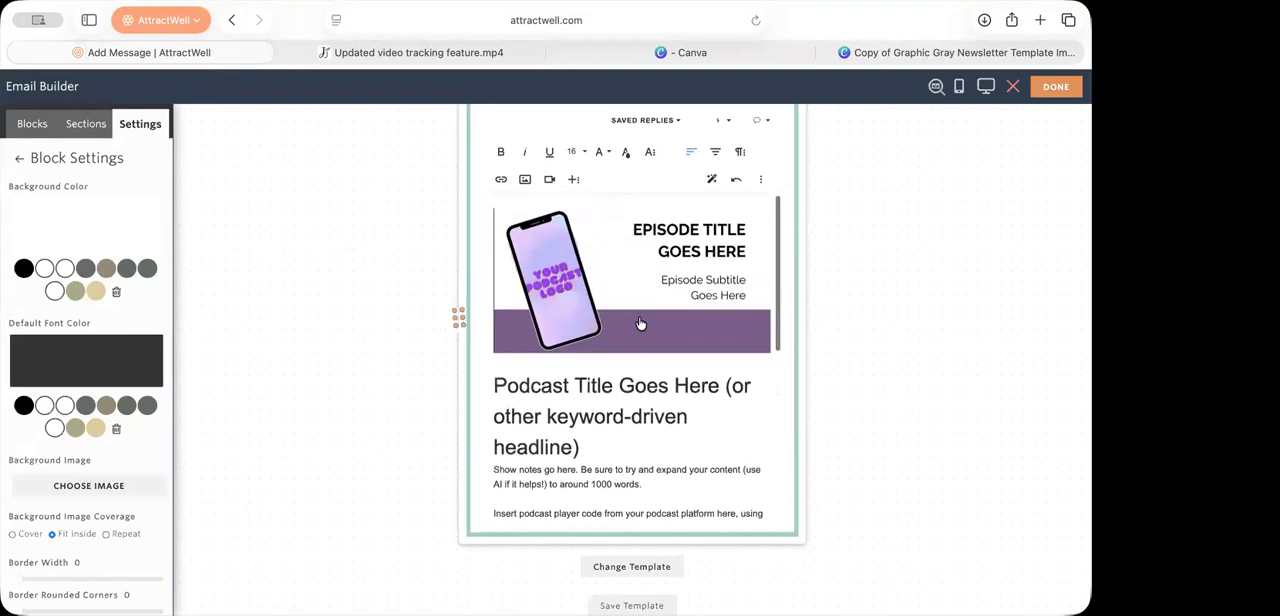
{"action": "left_click", "coordinate": [641, 324]}
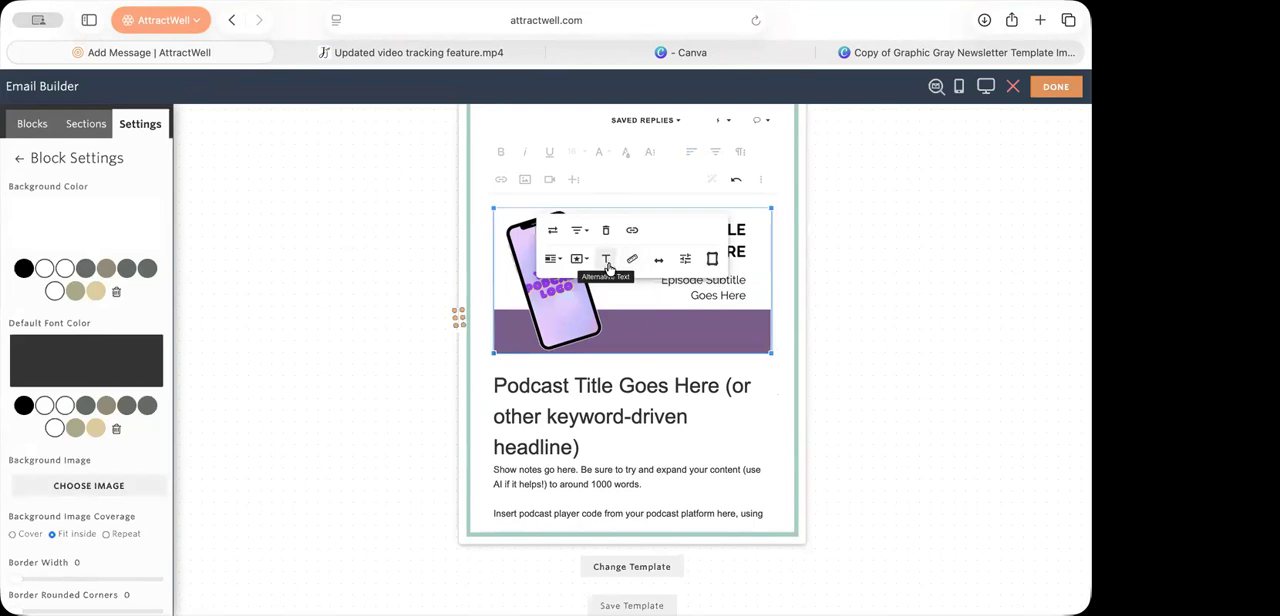
{"action": "left_click", "coordinate": [770, 410]}
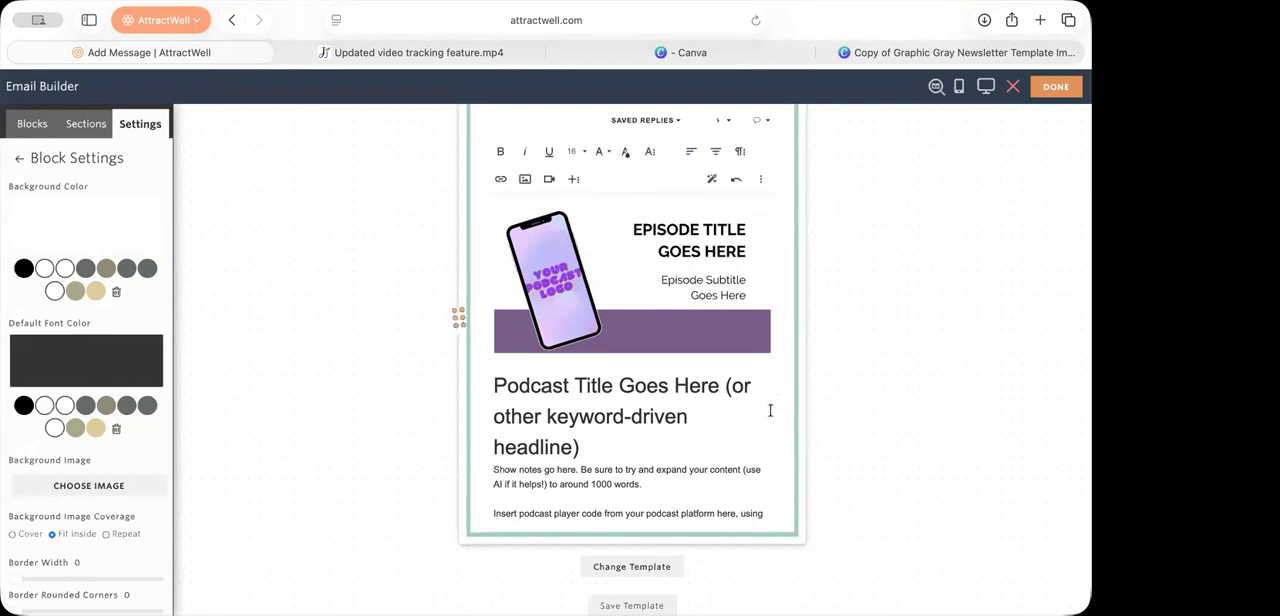
{"action": "left_click", "coordinate": [670, 313]}
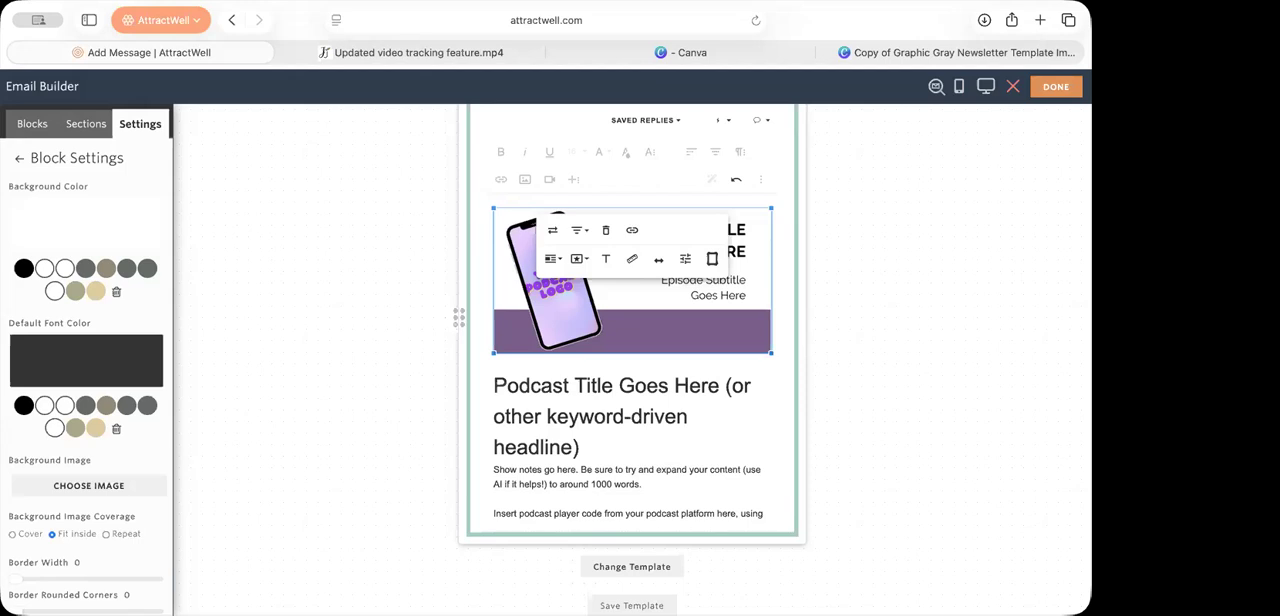
{"action": "left_click", "coordinate": [462, 54]}
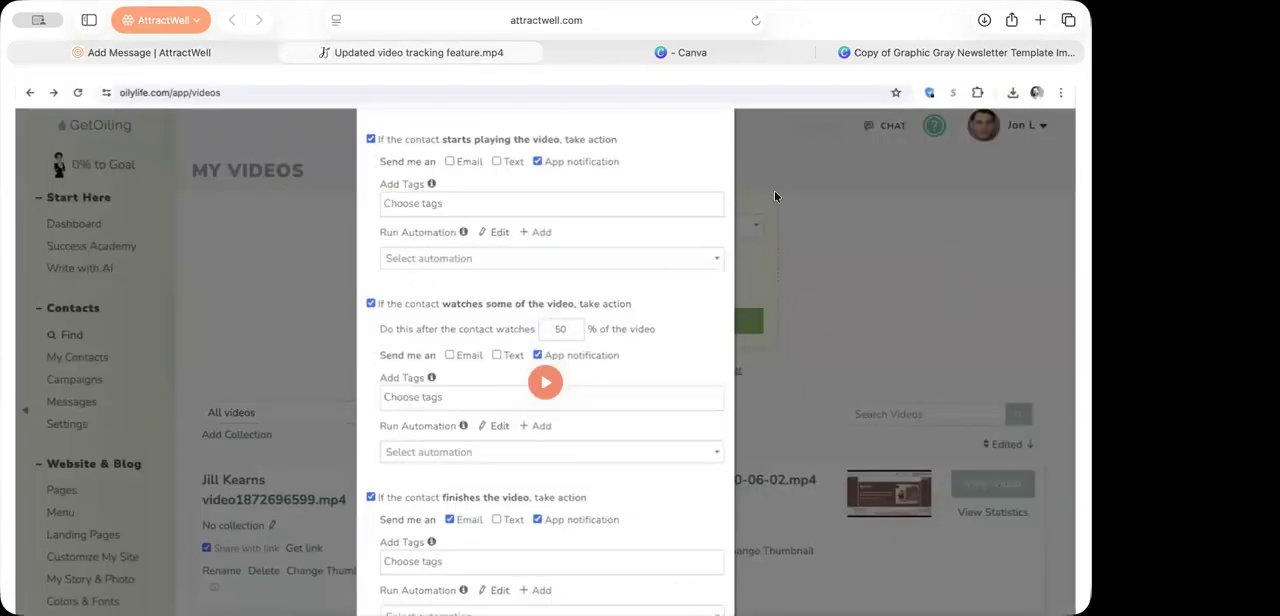
{"action": "left_click", "coordinate": [905, 52]}
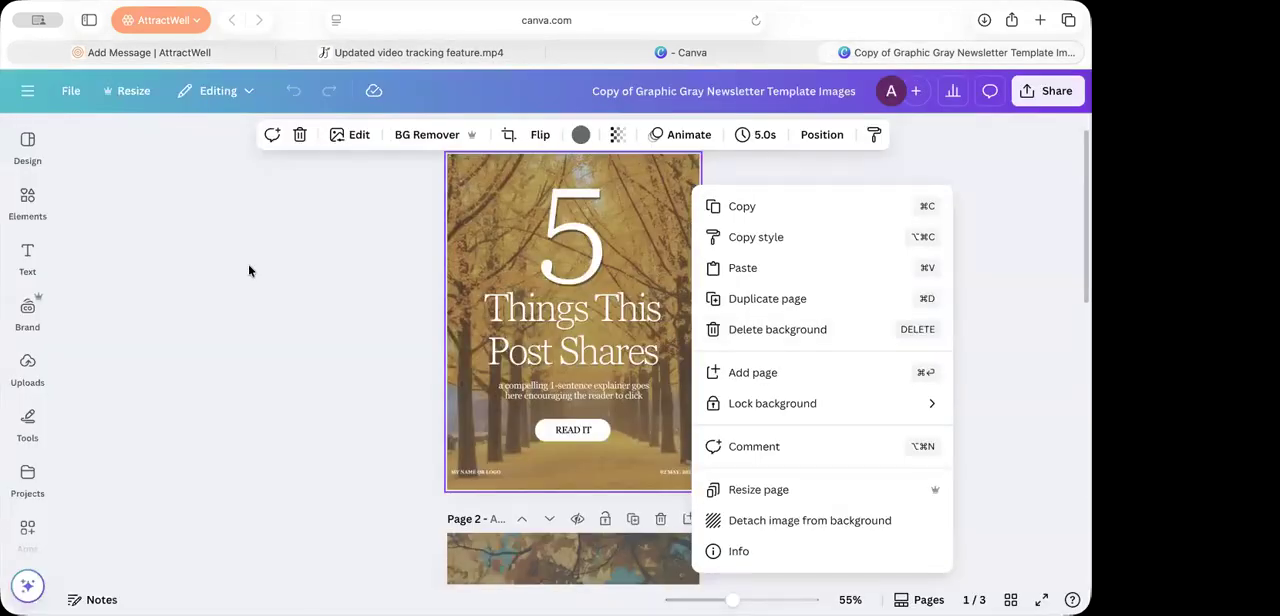
{"action": "left_click", "coordinate": [690, 54]}
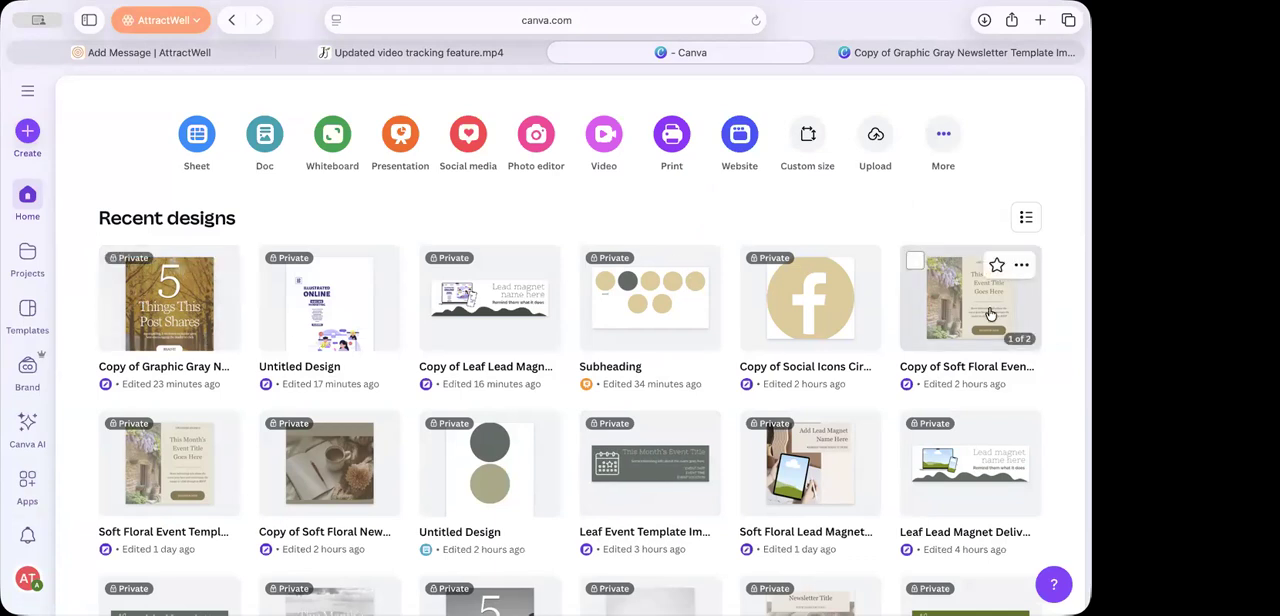
{"action": "left_click", "coordinate": [194, 52]}
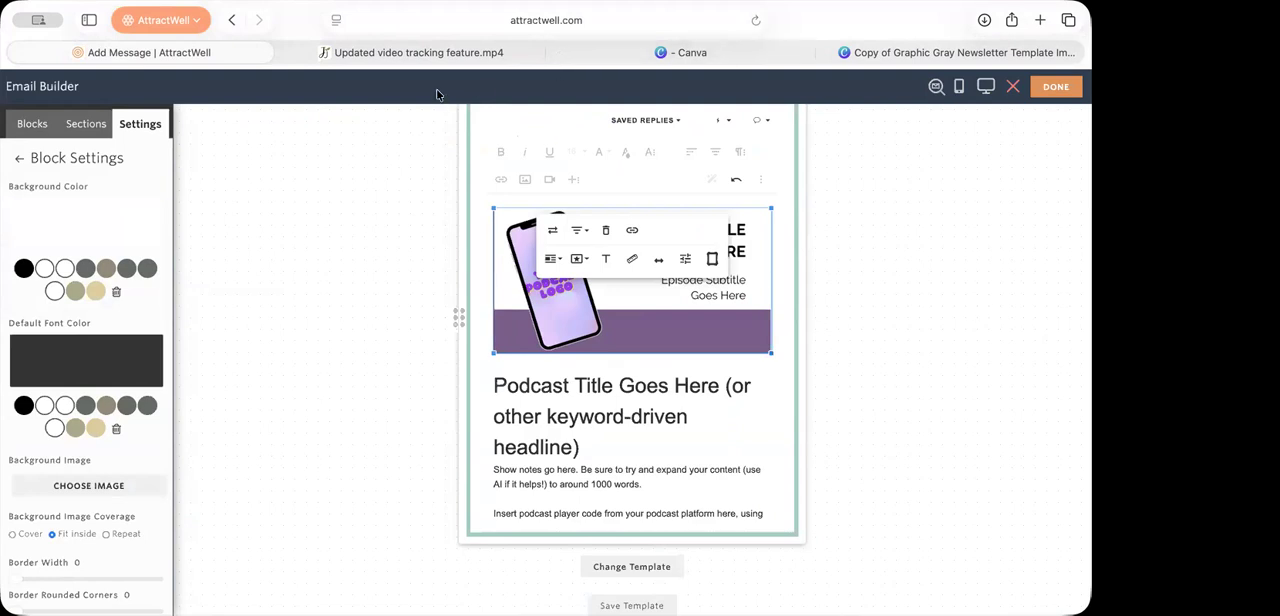
{"action": "mouse_move", "coordinate": [435, 60]}
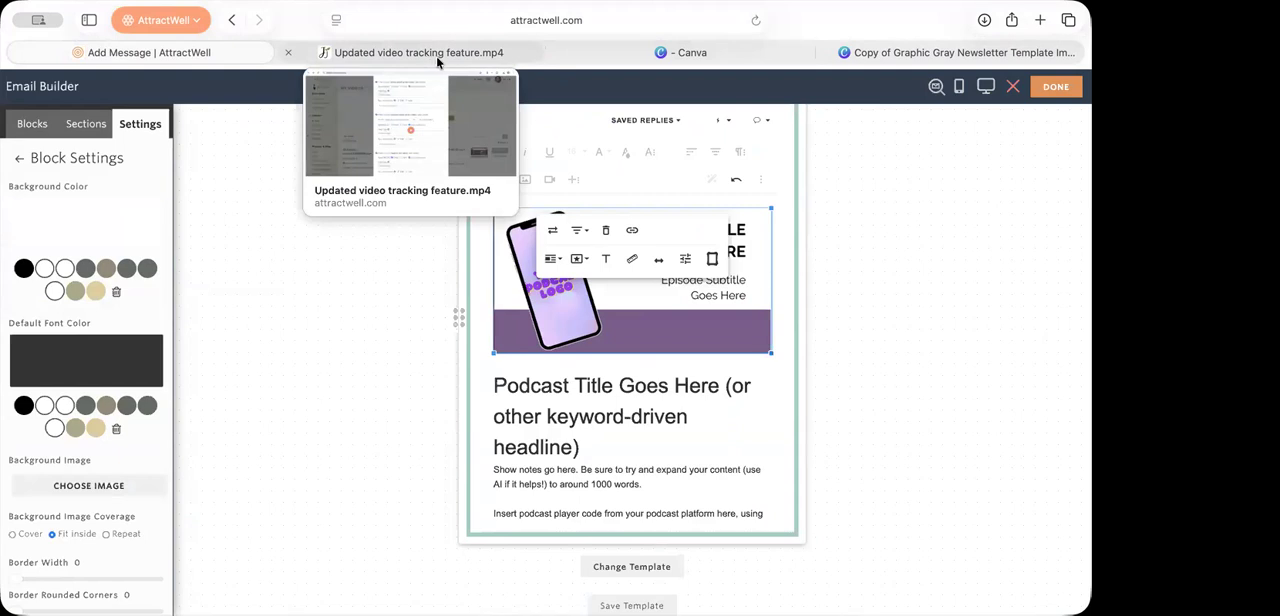
Step: Switch to Canva, open "Copy of Graphic Gray Newsletter Template Images" from the recent designs and add a blank page at its end
{"action": "left_click", "coordinate": [674, 56]}
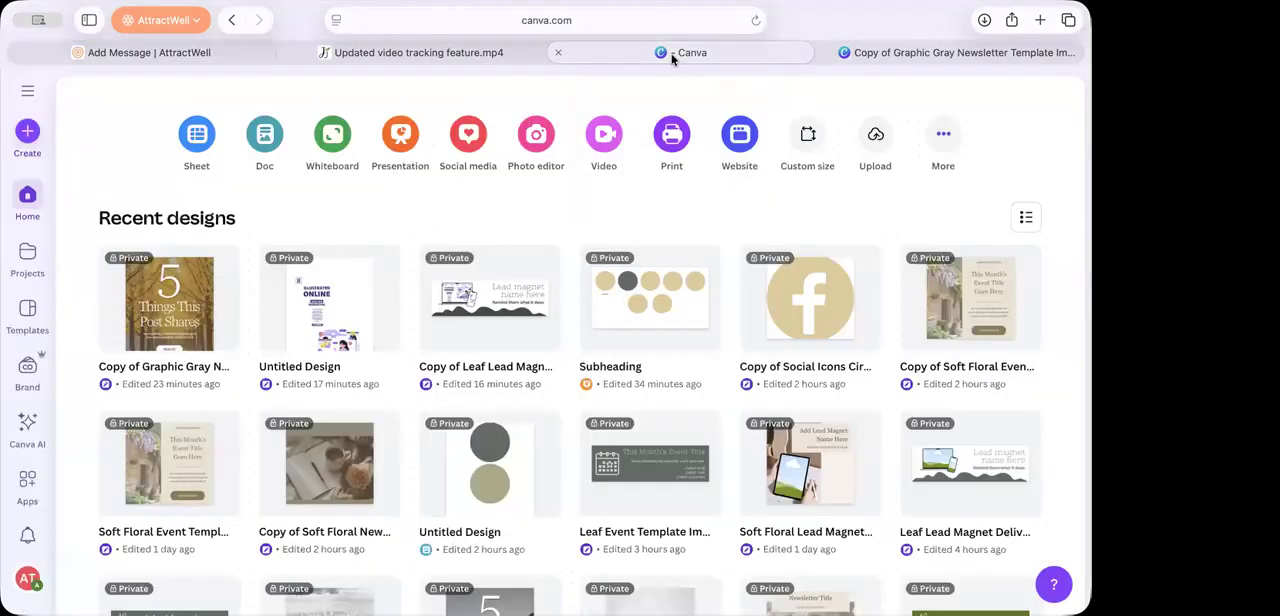
{"action": "left_click", "coordinate": [199, 296]}
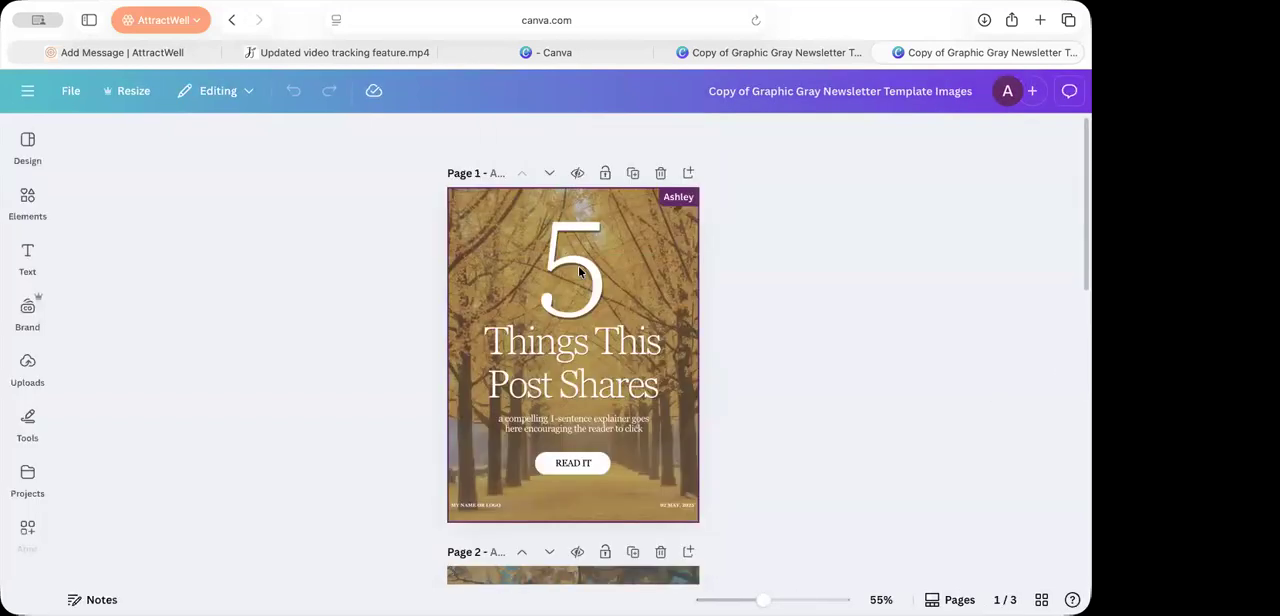
{"action": "scroll", "coordinate": [505, 408], "scroll_direction": "down", "scroll_amount": 1}
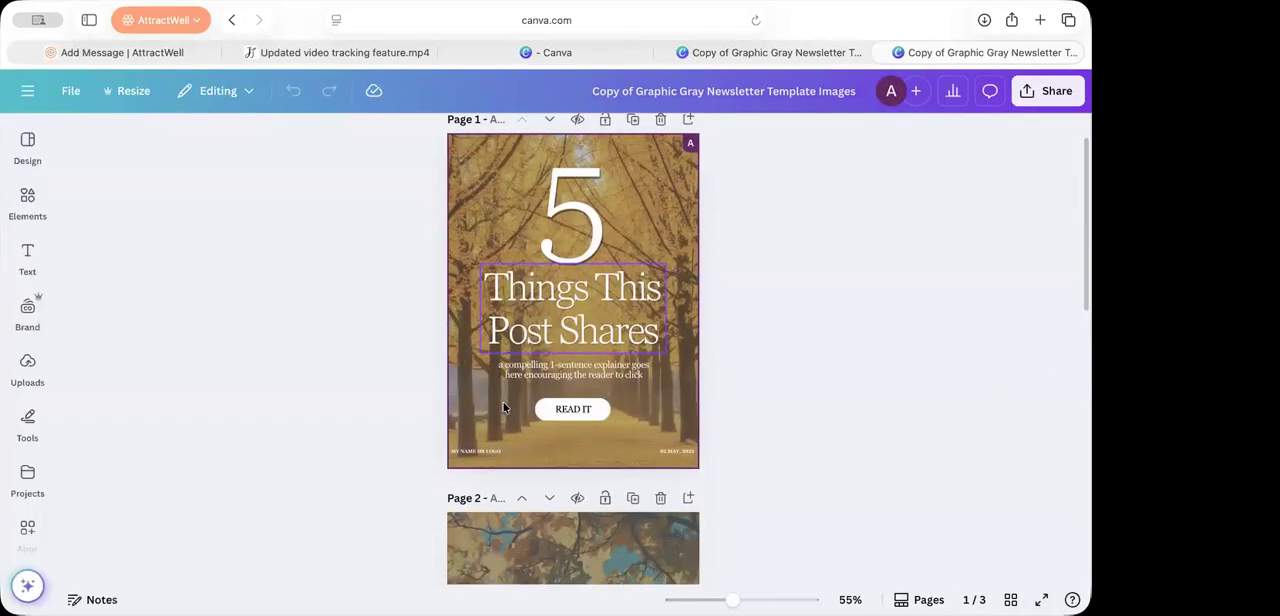
{"action": "left_click", "coordinate": [683, 52]}
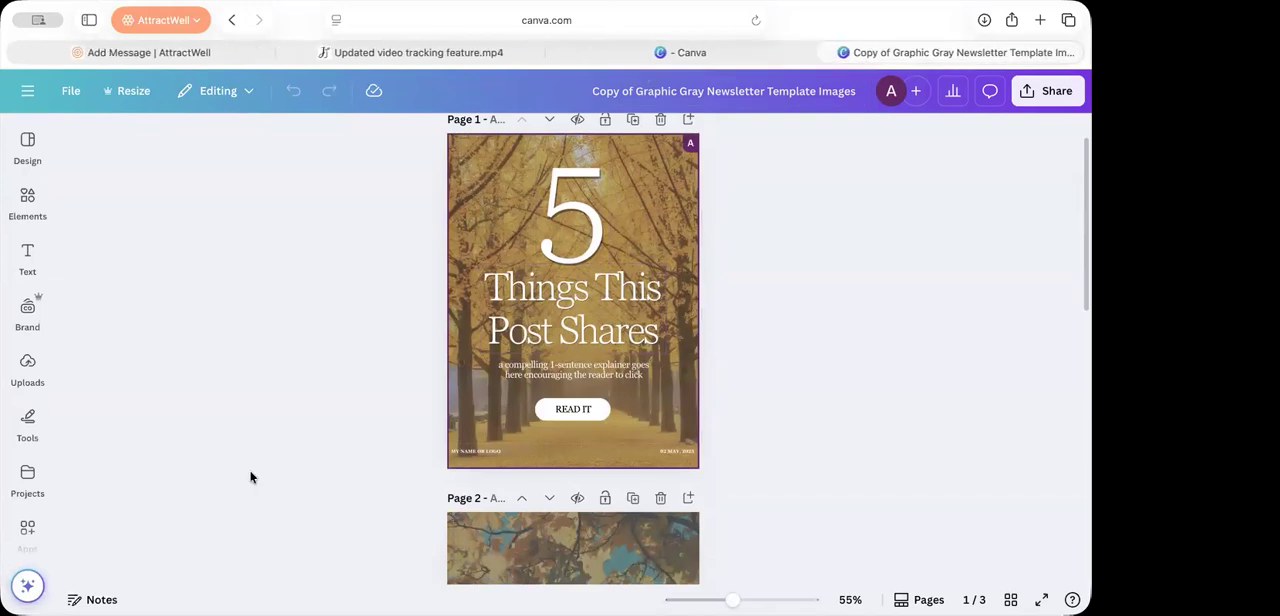
{"action": "scroll", "coordinate": [250, 477], "scroll_direction": "down", "scroll_amount": 10}
{"action": "left_click", "coordinate": [600, 557]}
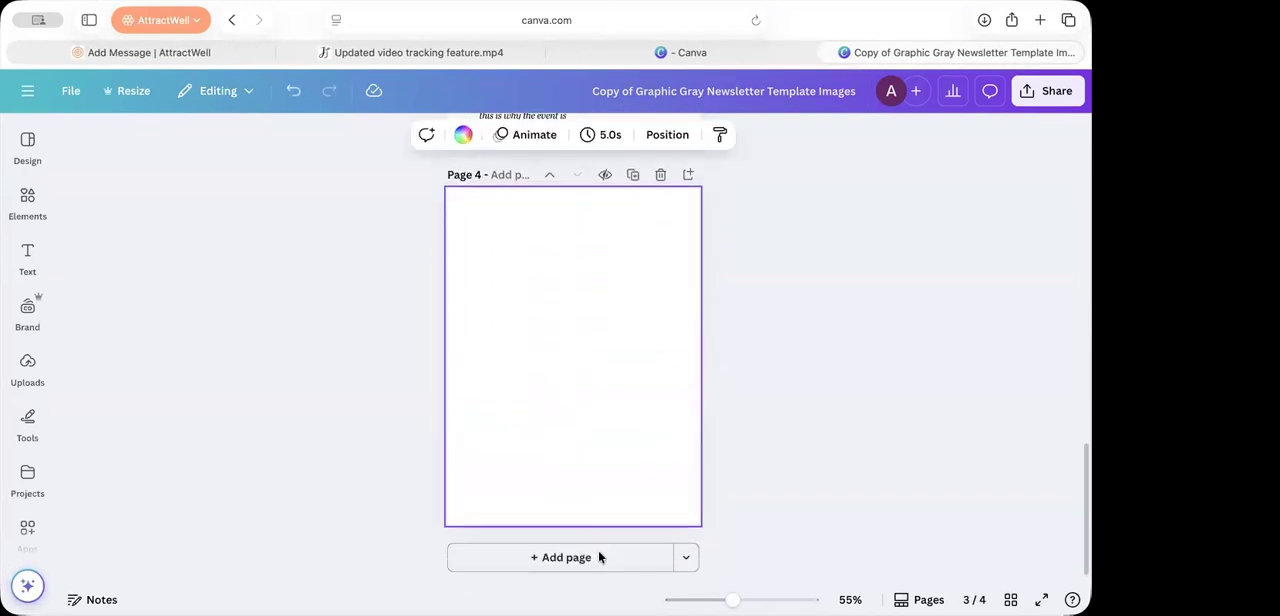
Step: Fill the new page 4 with the design of a hand holding a phone from your own projects and review the design's pages
{"action": "left_click", "coordinate": [22, 482]}
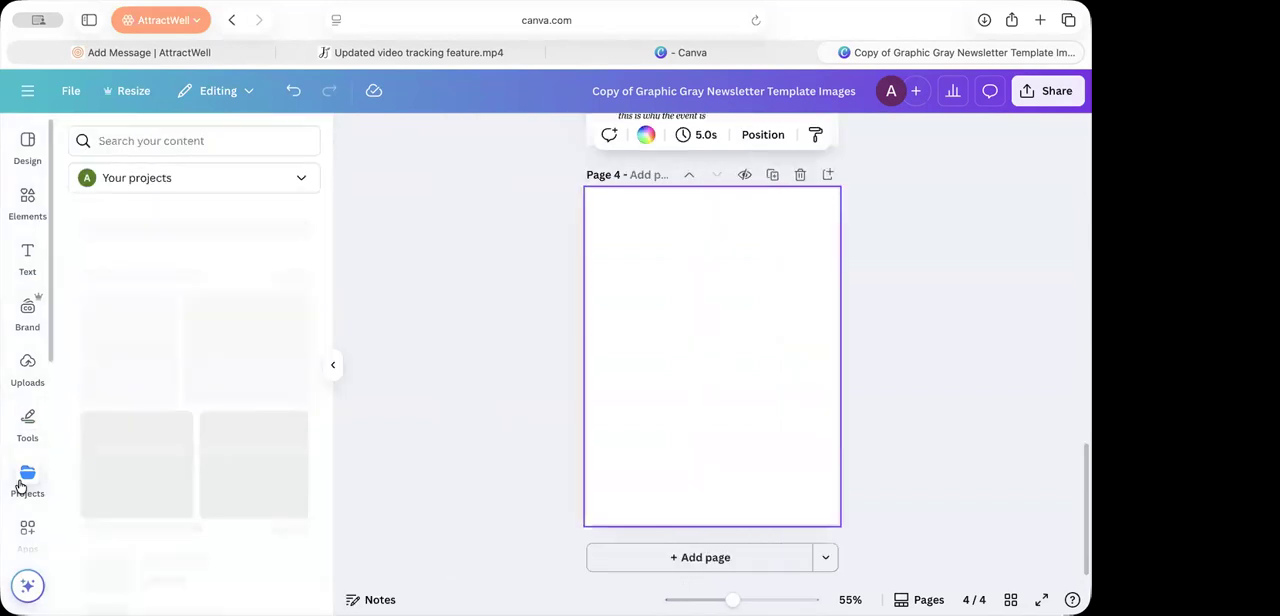
{"action": "scroll", "coordinate": [180, 503], "scroll_direction": "down", "scroll_amount": 3}
{"action": "scroll", "coordinate": [297, 334], "scroll_direction": "up", "scroll_amount": 5}
{"action": "left_click", "coordinate": [305, 262]}
{"action": "scroll", "coordinate": [275, 460], "scroll_direction": "down", "scroll_amount": 10}
{"action": "scroll", "coordinate": [275, 460], "scroll_direction": "down", "scroll_amount": 10}
{"action": "scroll", "coordinate": [275, 460], "scroll_direction": "down", "scroll_amount": 5}
{"action": "scroll", "coordinate": [275, 460], "scroll_direction": "down", "scroll_amount": 10}
{"action": "scroll", "coordinate": [275, 460], "scroll_direction": "down", "scroll_amount": 10}
{"action": "scroll", "coordinate": [275, 460], "scroll_direction": "up", "scroll_amount": 5}
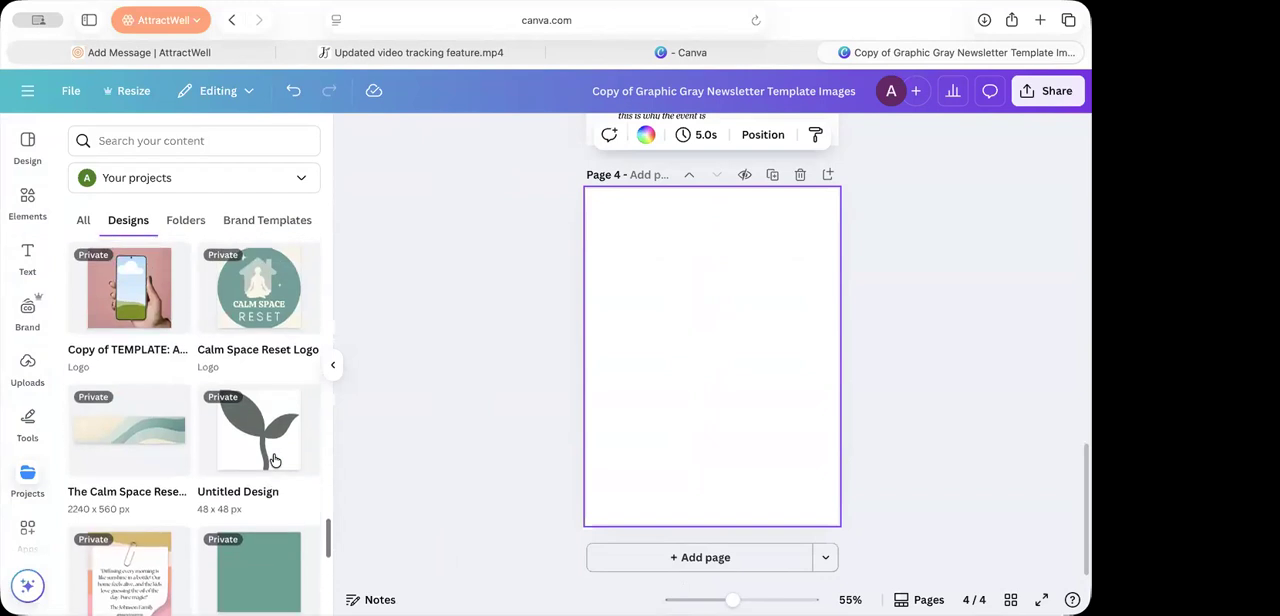
{"action": "left_click", "coordinate": [155, 345]}
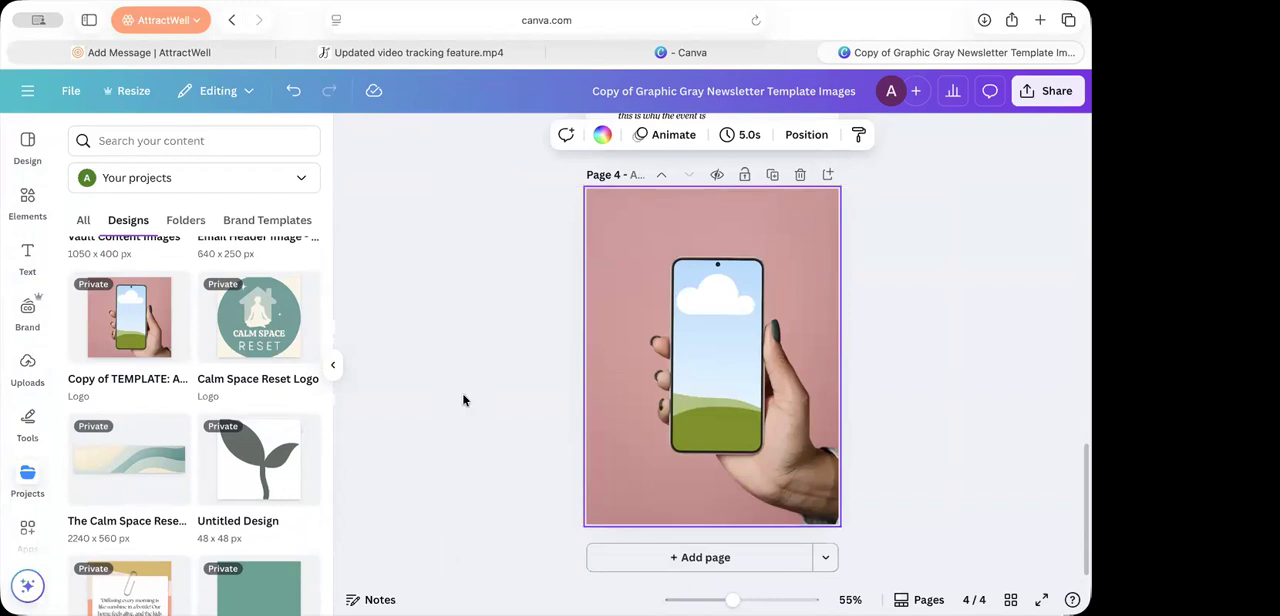
{"action": "scroll", "coordinate": [874, 334], "scroll_direction": "up", "scroll_amount": 15}
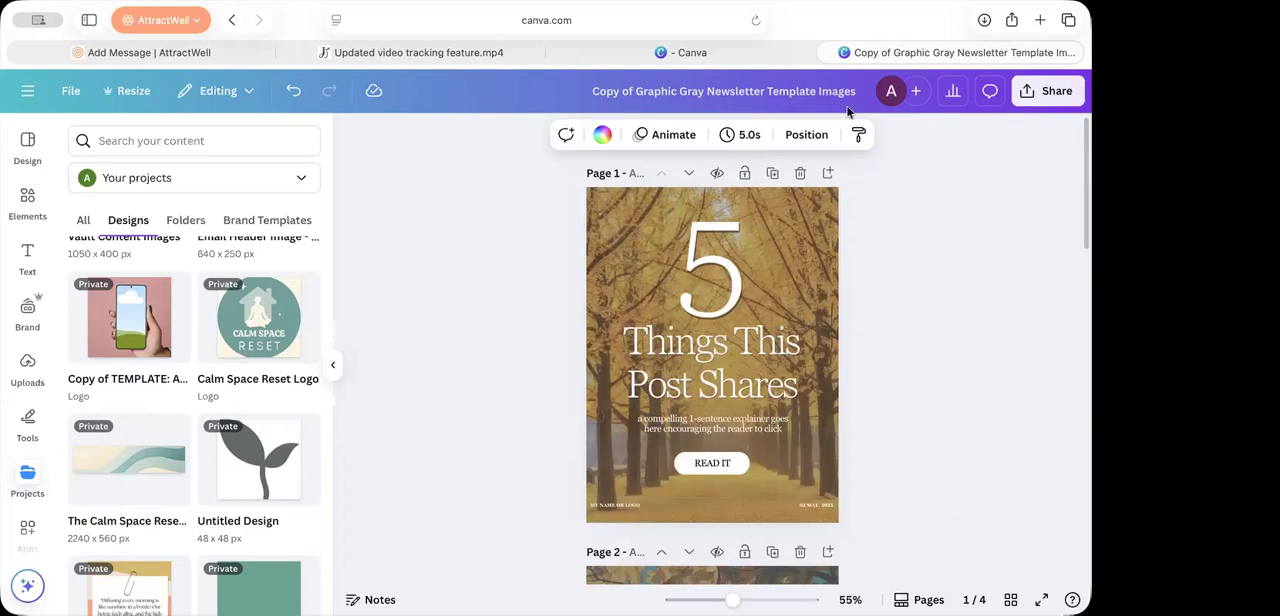
{"action": "scroll", "coordinate": [774, 474], "scroll_direction": "down", "scroll_amount": 1}
{"action": "scroll", "coordinate": [774, 474], "scroll_direction": "up", "scroll_amount": 2}
Step: Switch back to the email builder and change the email's template to the black-and-white mountain event template
{"action": "left_click", "coordinate": [208, 47]}
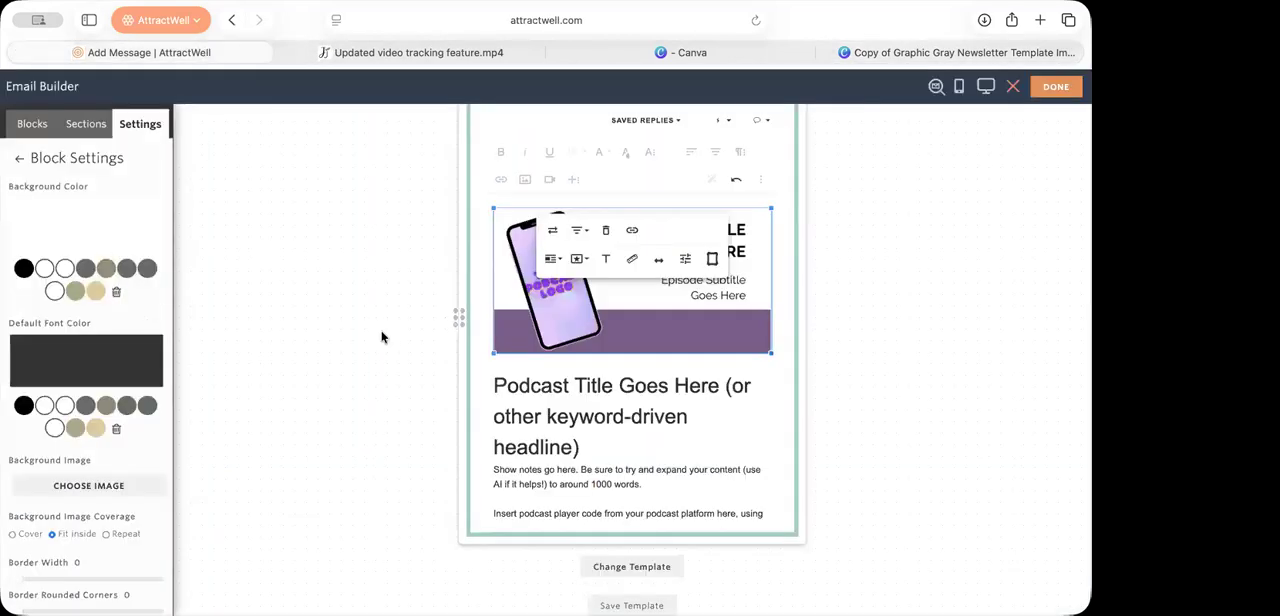
{"action": "left_click", "coordinate": [865, 366]}
{"action": "scroll", "coordinate": [866, 369], "scroll_direction": "up", "scroll_amount": 5}
{"action": "scroll", "coordinate": [851, 360], "scroll_direction": "down", "scroll_amount": 15}
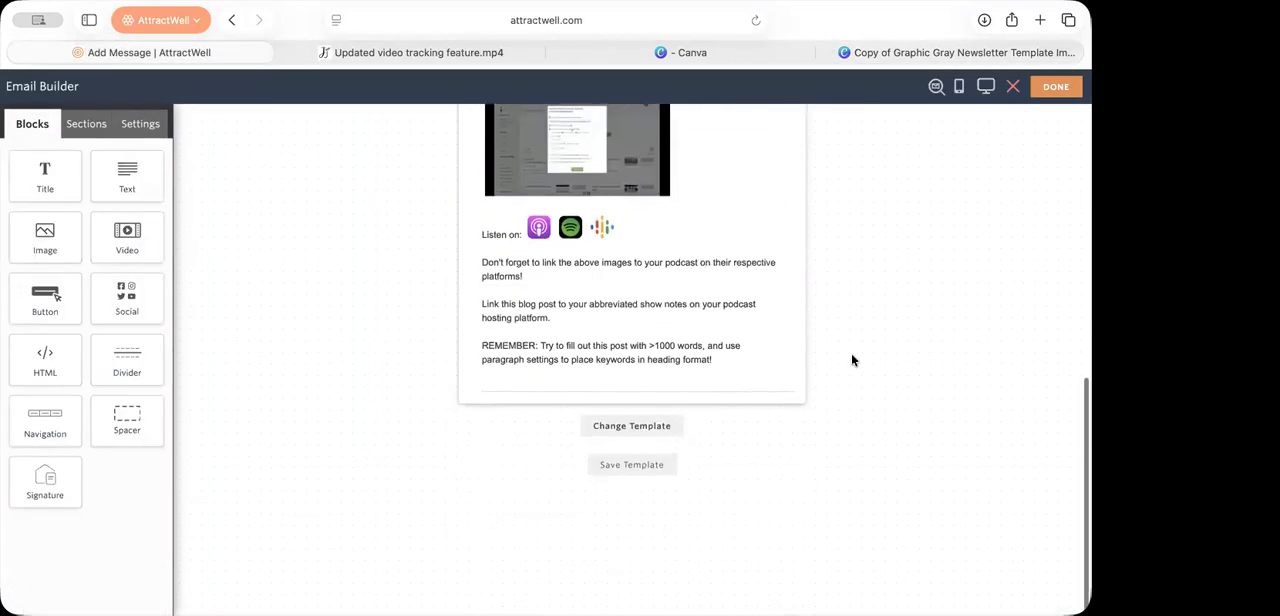
{"action": "left_click", "coordinate": [649, 445]}
{"action": "left_click", "coordinate": [560, 405]}
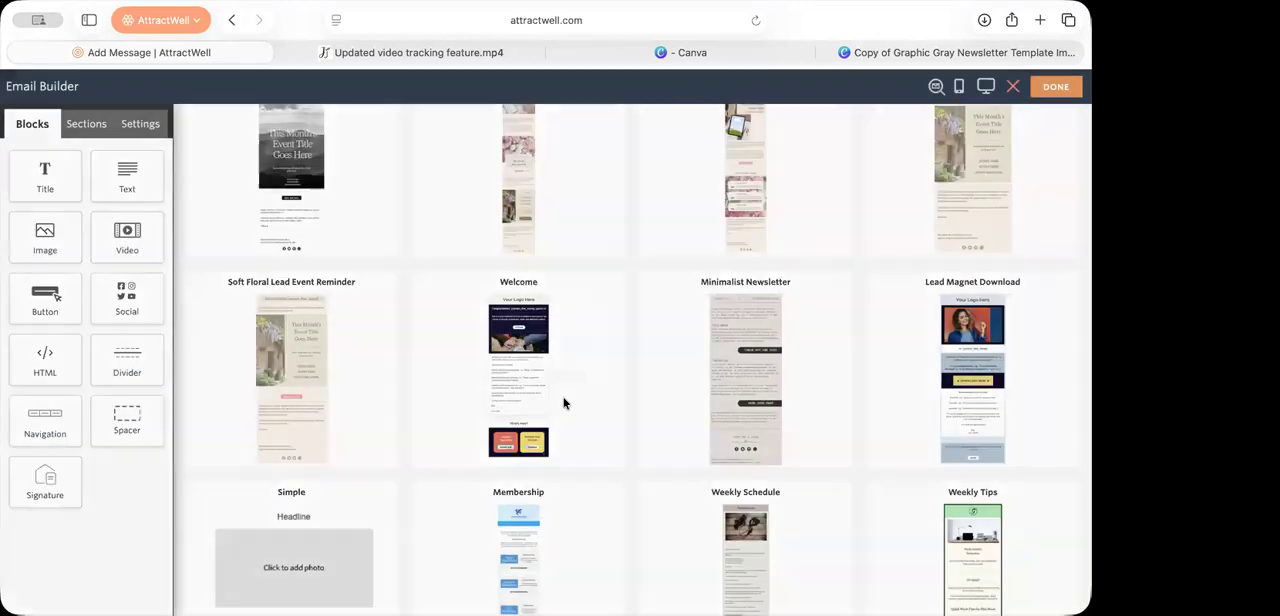
{"action": "left_click", "coordinate": [303, 204]}
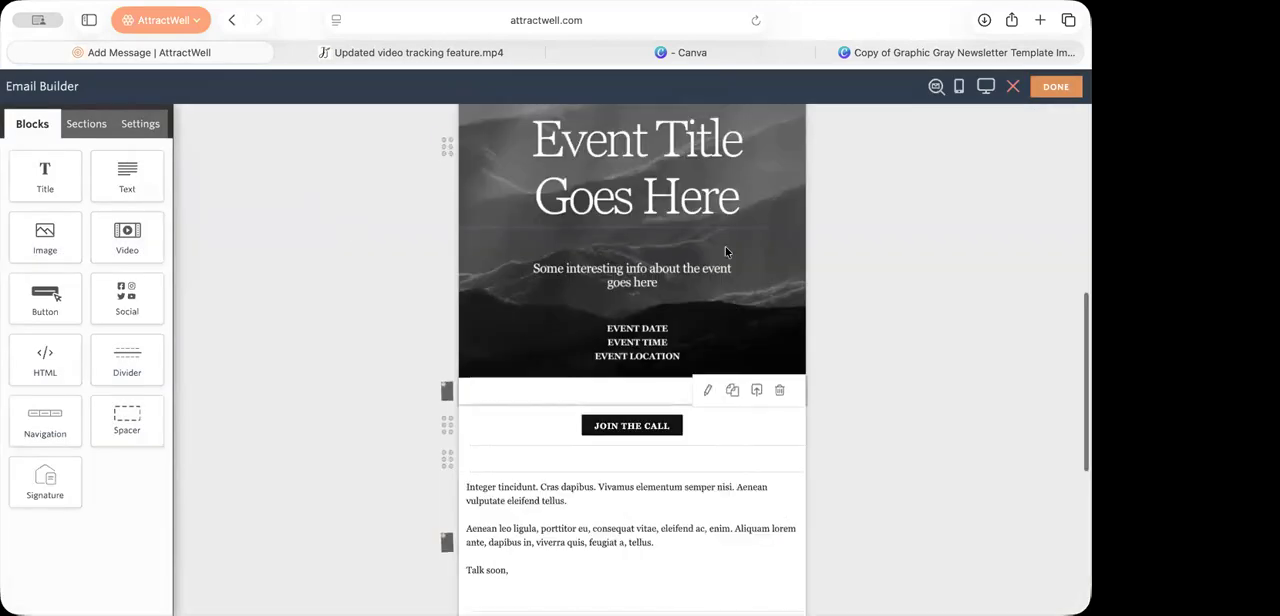
Step: Select the "This Month's Event Title Goes Here" image block and open the options for replacing its image
{"action": "scroll", "coordinate": [725, 250], "scroll_direction": "up", "scroll_amount": 3}
{"action": "scroll", "coordinate": [722, 258], "scroll_direction": "up", "scroll_amount": 2}
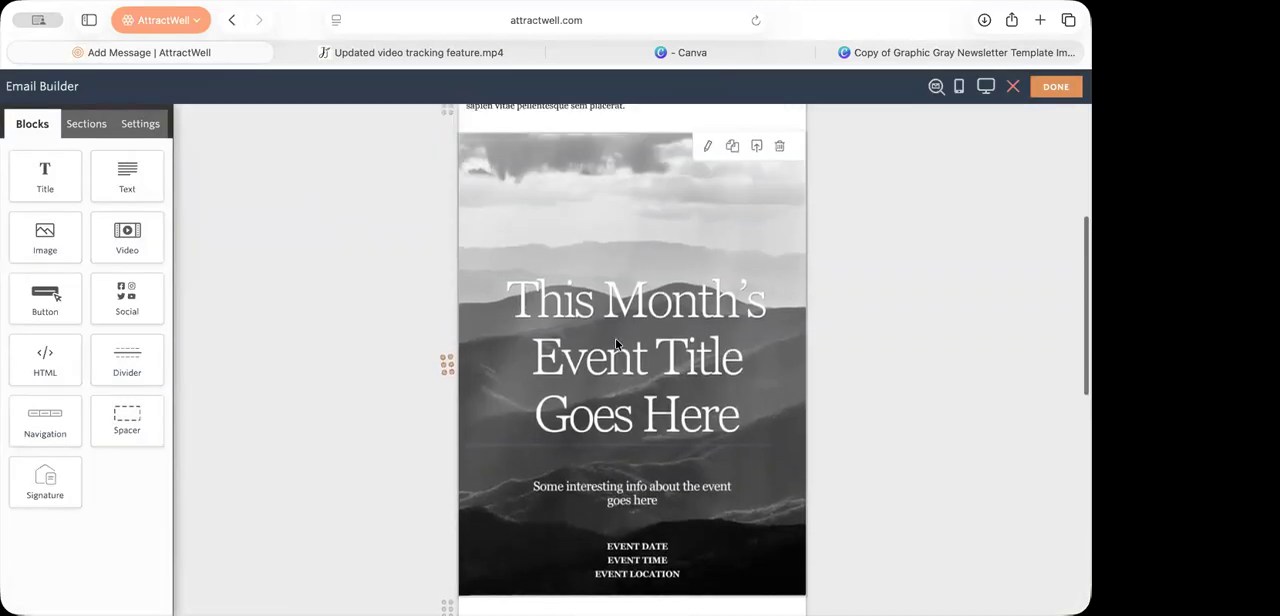
{"action": "double_click", "coordinate": [617, 337]}
{"action": "left_click", "coordinate": [629, 266]}
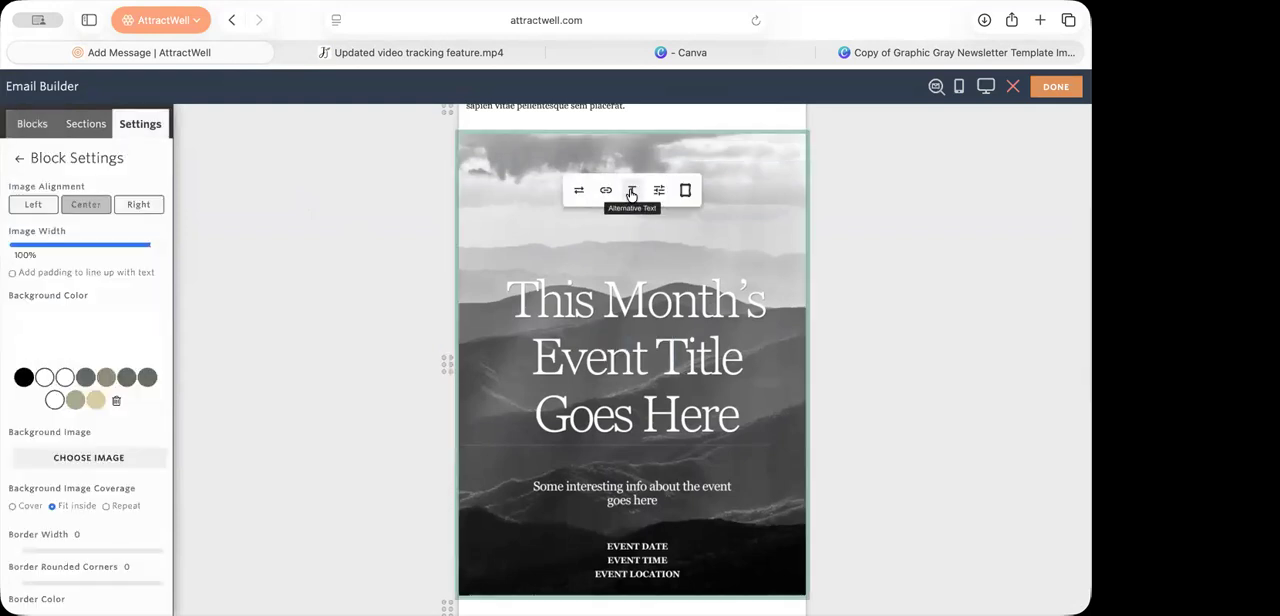
{"action": "left_click", "coordinate": [578, 193]}
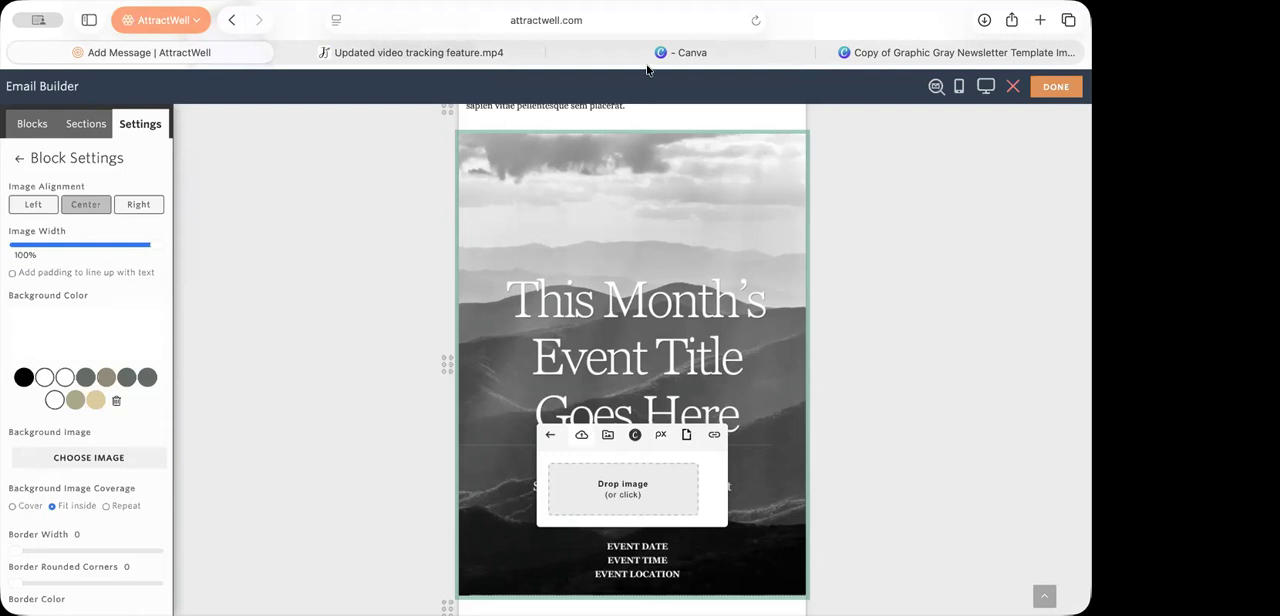
Step: Open the AttractWell dashboard in the video page's browser tab and dismiss the Office Hours announcement
{"action": "left_click", "coordinate": [428, 52]}
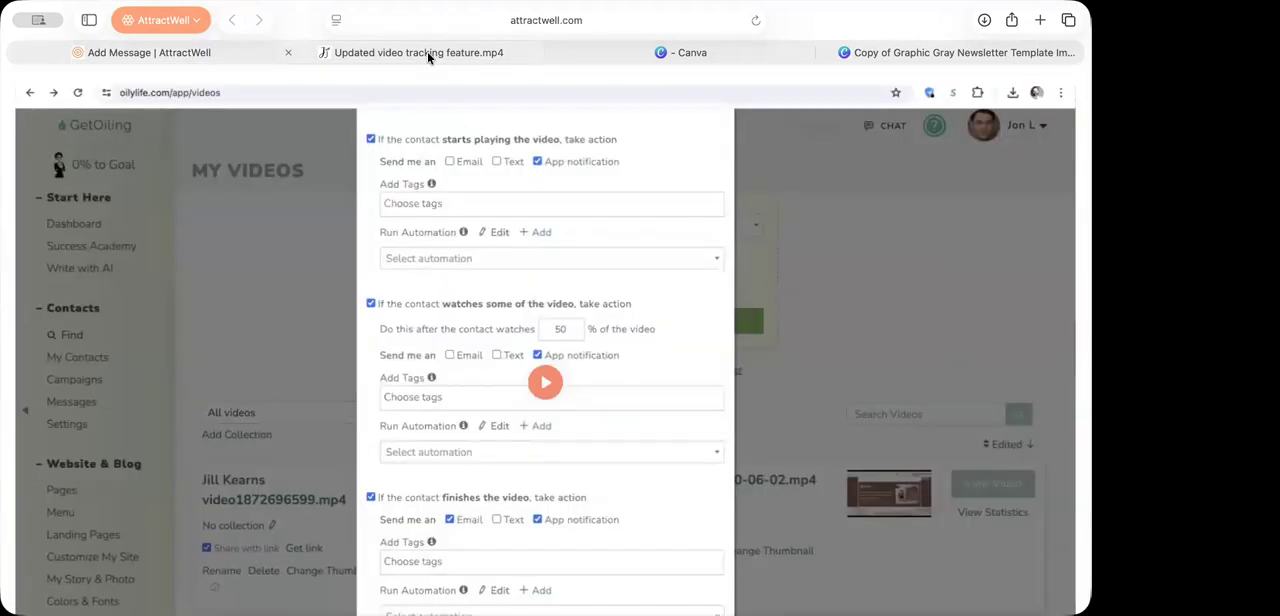
{"action": "left_click", "coordinate": [544, 30]}
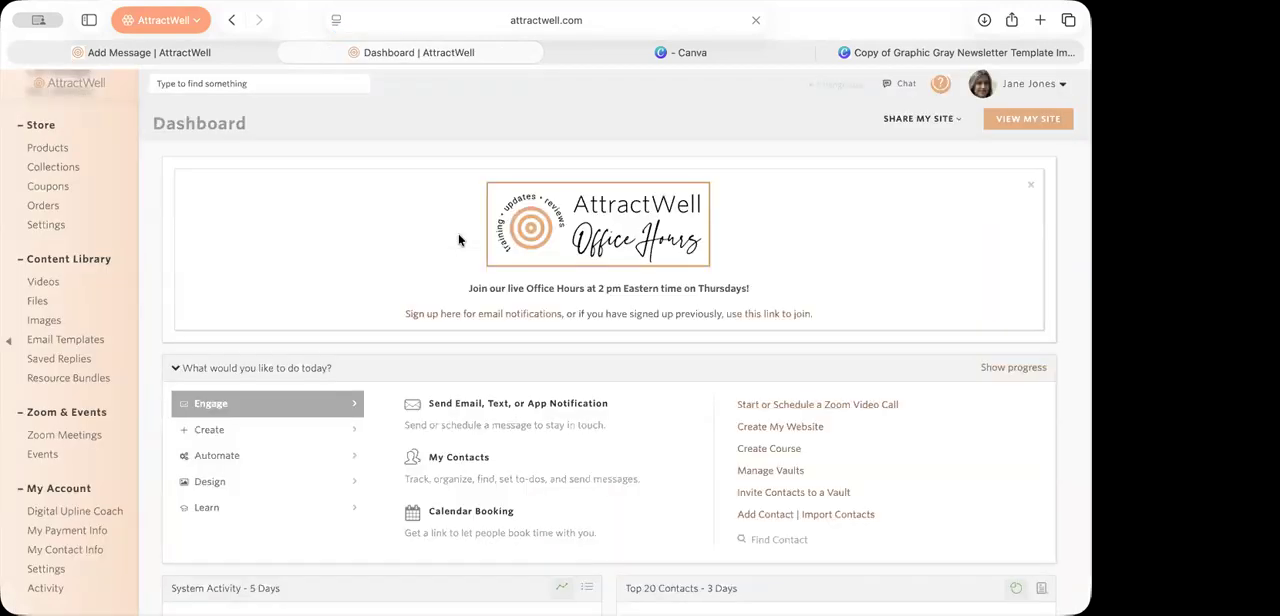
{"action": "left_click", "coordinate": [1032, 185]}
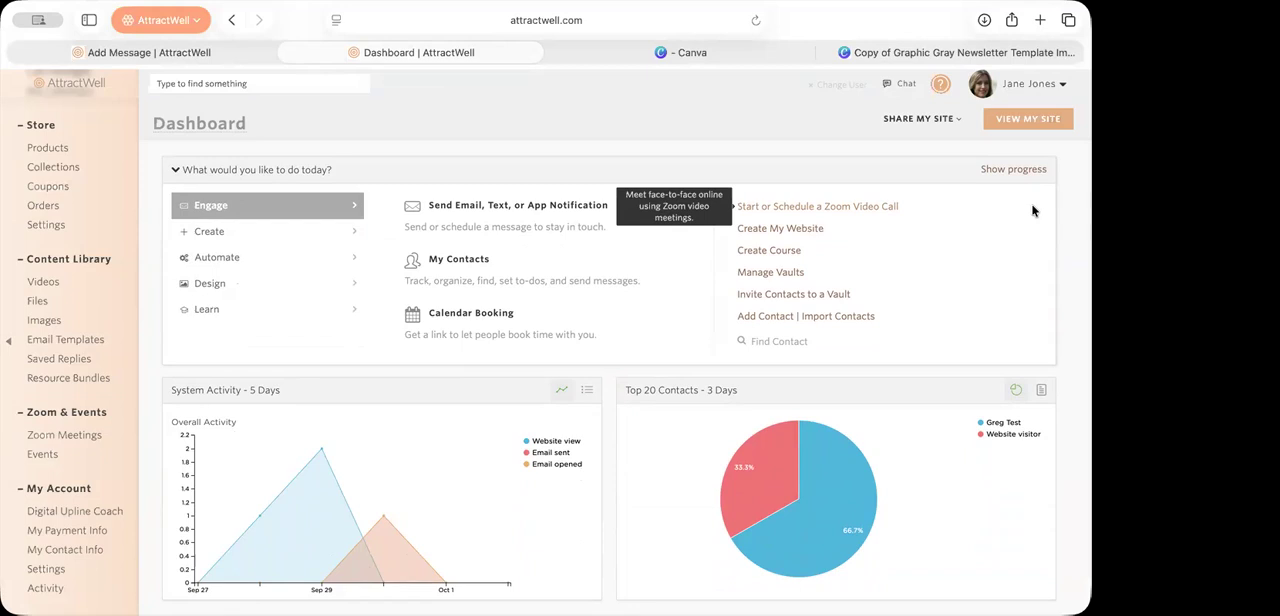
Step: Open My Contact Info for the account and examine its email, phone and address fields
{"action": "left_click", "coordinate": [1029, 90]}
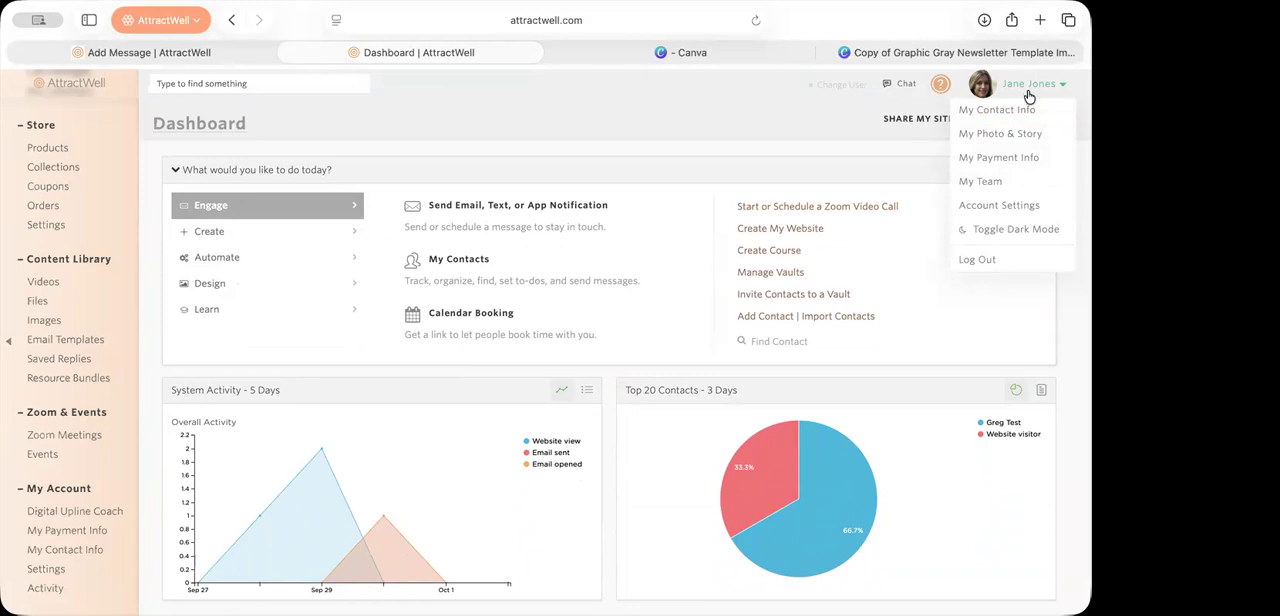
{"action": "left_click", "coordinate": [1021, 112]}
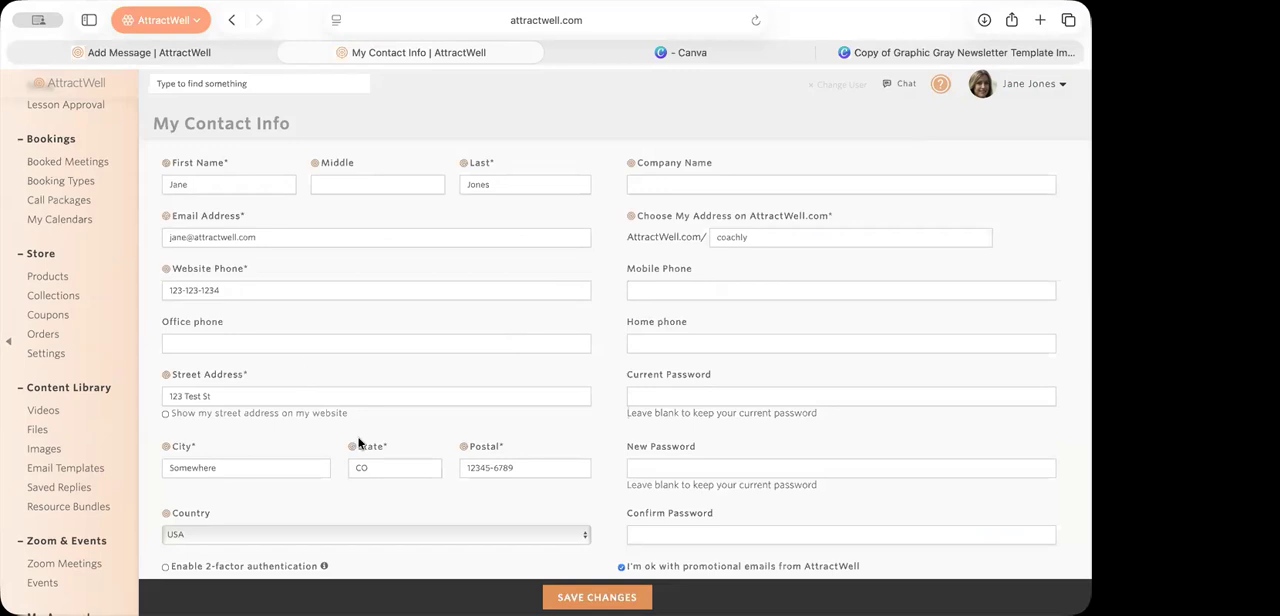
{"action": "scroll", "coordinate": [370, 446], "scroll_direction": "down", "scroll_amount": 1}
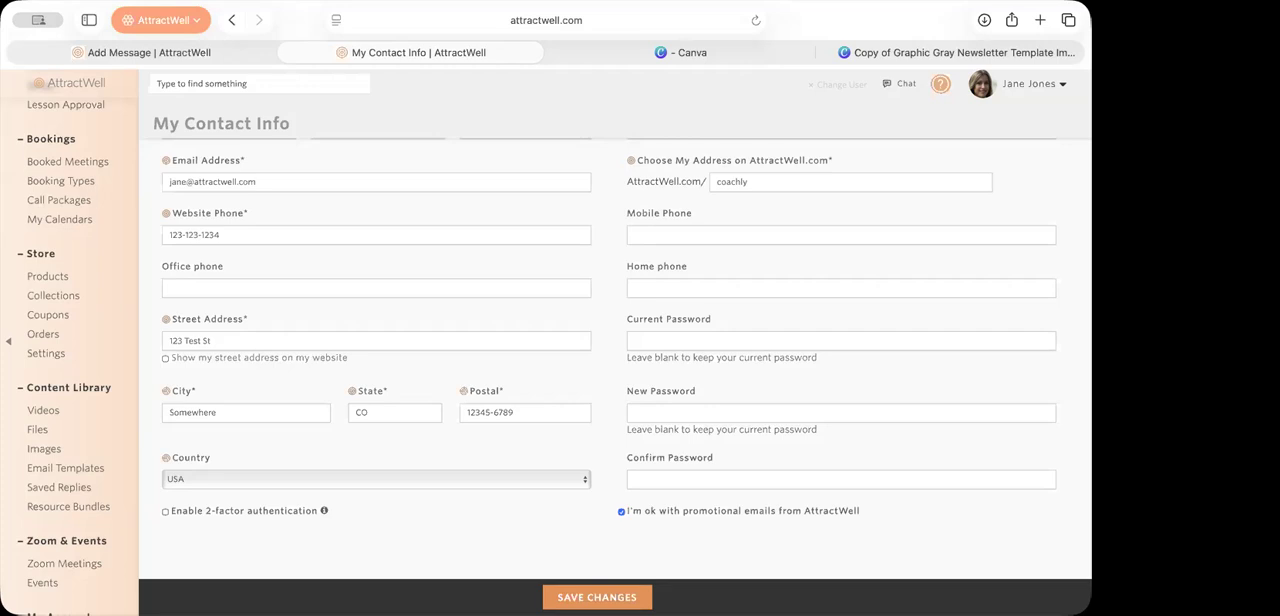
{"action": "scroll", "coordinate": [112, 433], "scroll_direction": "down", "scroll_amount": 3}
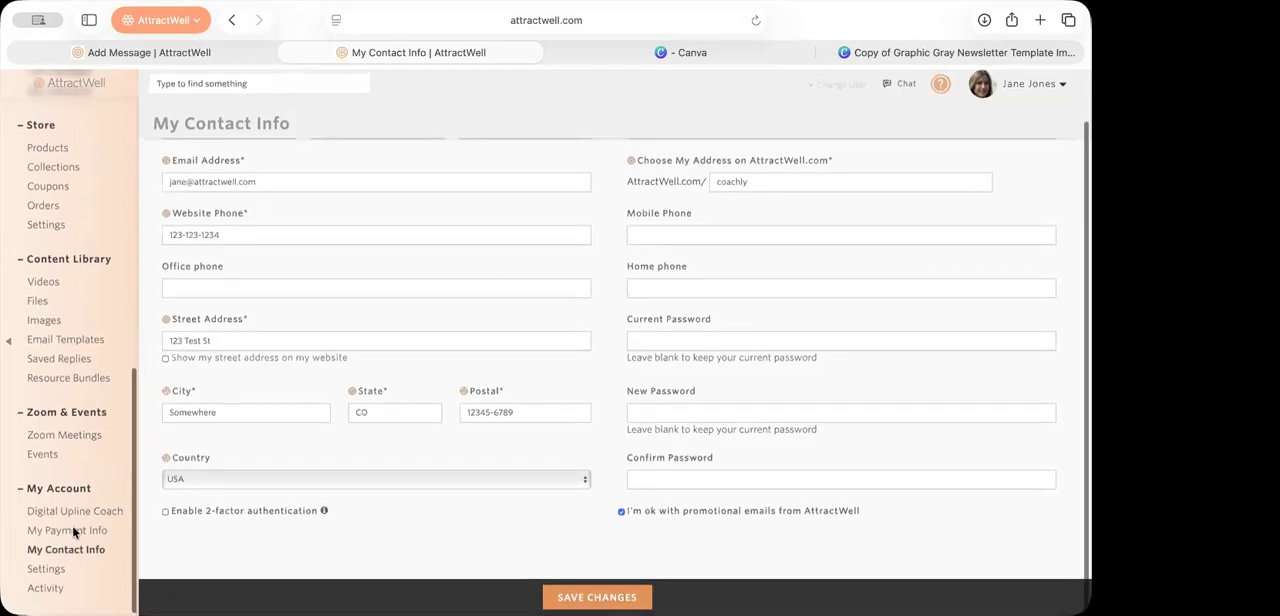
Step: Open the "Lead Magnet Day 0" email template from the Content Library and show its overall settings
{"action": "left_click", "coordinate": [58, 341]}
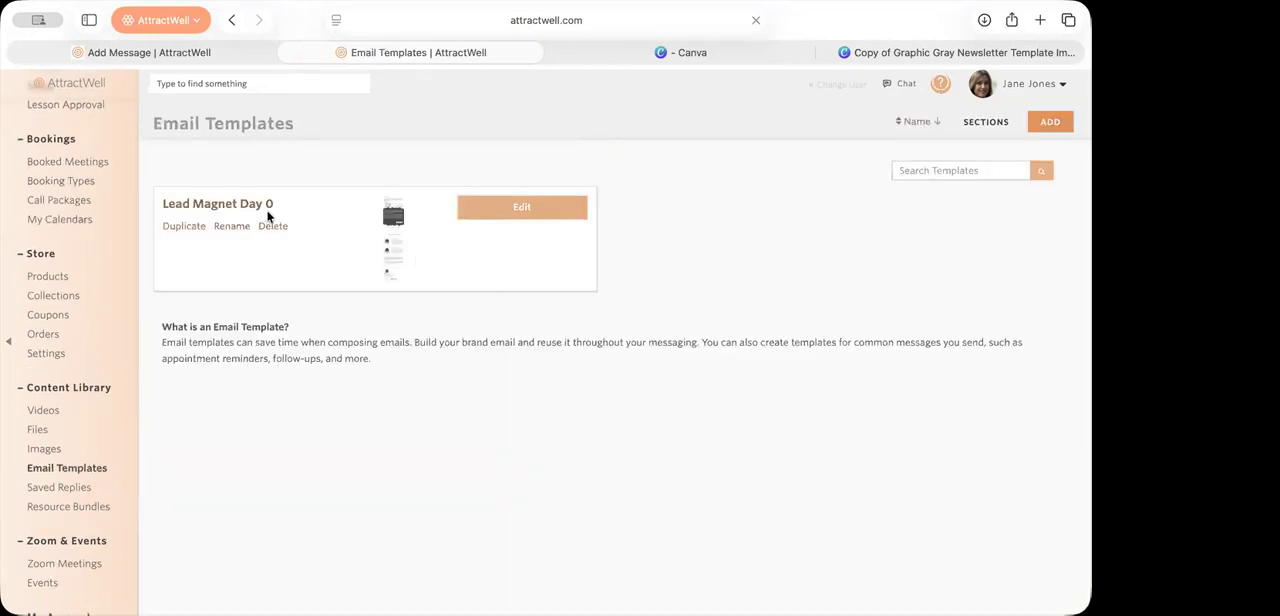
{"action": "left_click", "coordinate": [248, 204]}
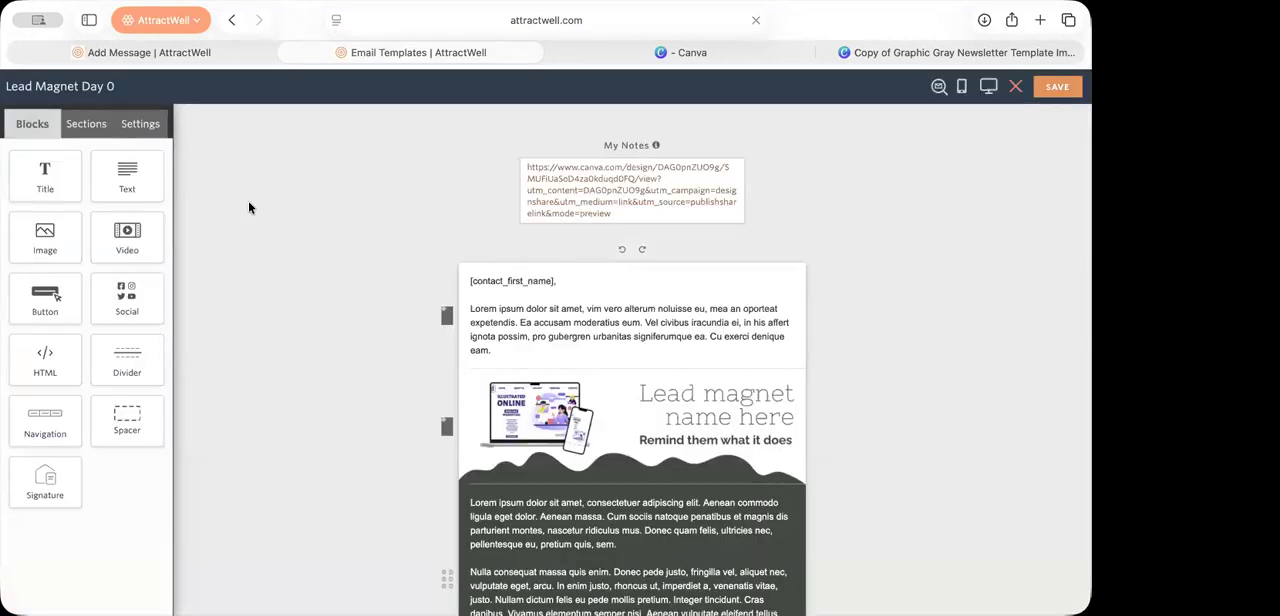
{"action": "left_click", "coordinate": [148, 126]}
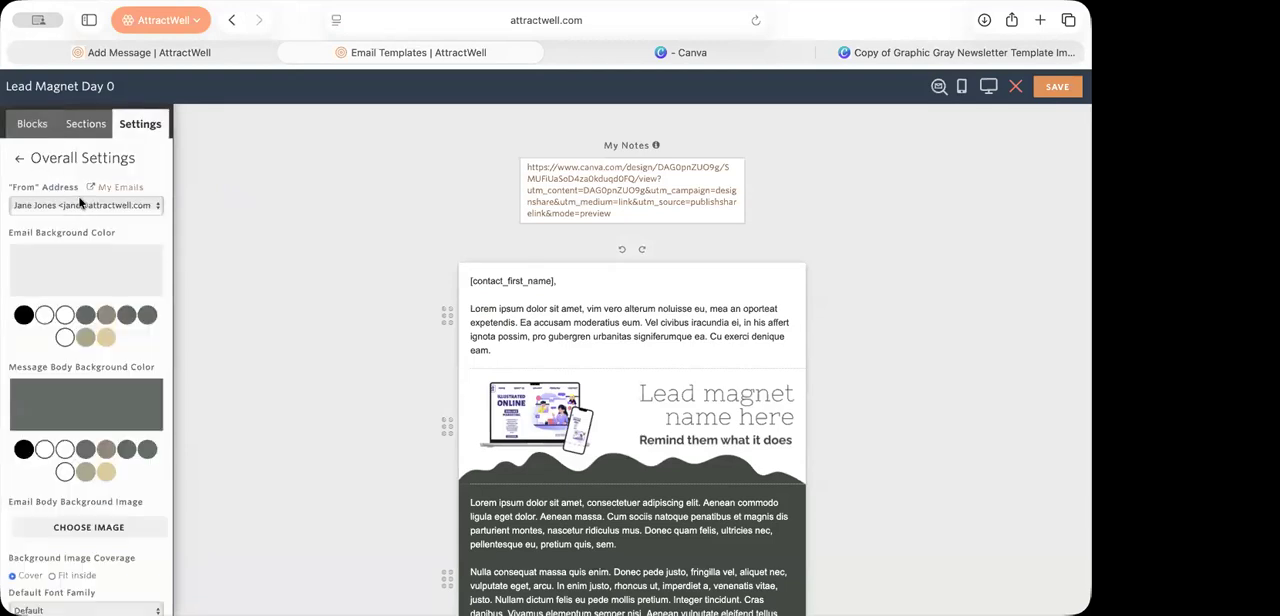
Step: Check the additional sender in My Emails, close that page, and choose this sender as the template's "From" address
{"action": "left_click", "coordinate": [117, 188]}
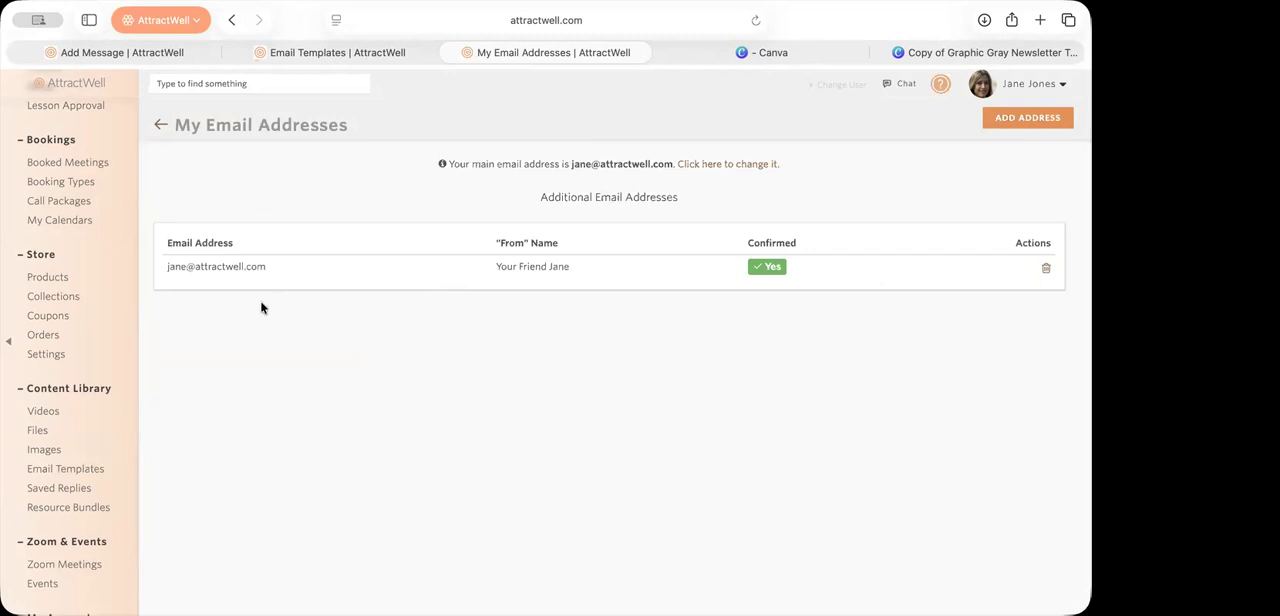
{"action": "left_click_drag", "start_coordinate": [498, 266], "coordinate": [576, 271]}
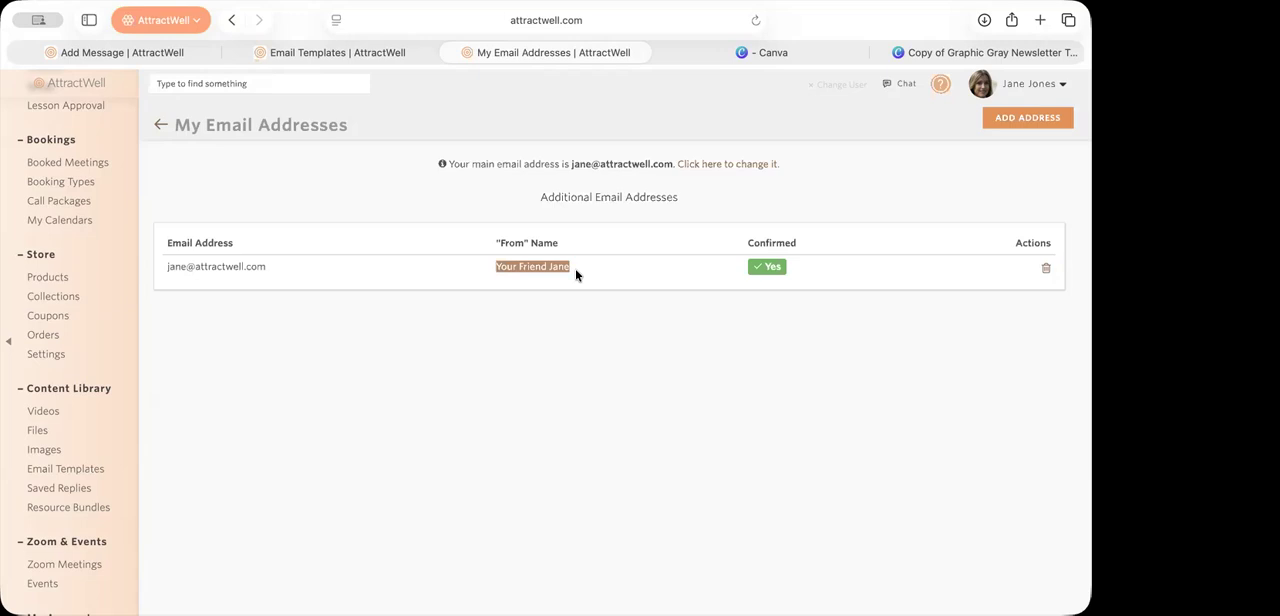
{"action": "left_click", "coordinate": [560, 302]}
{"action": "key", "text": "super+w"}
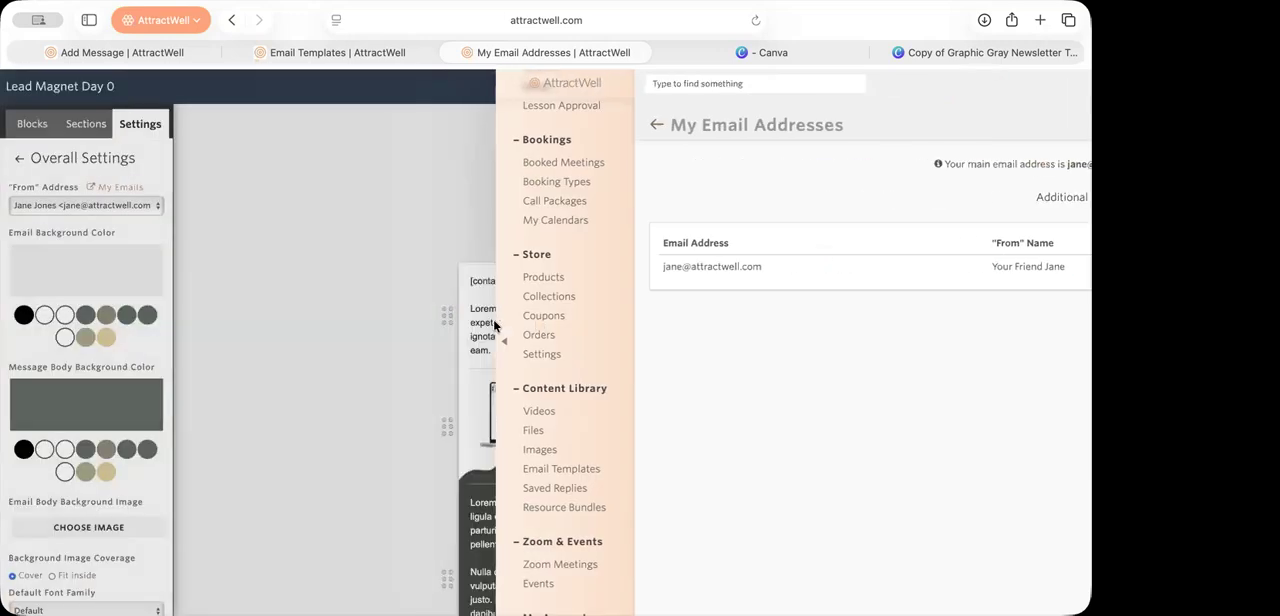
{"action": "left_click", "coordinate": [130, 205]}
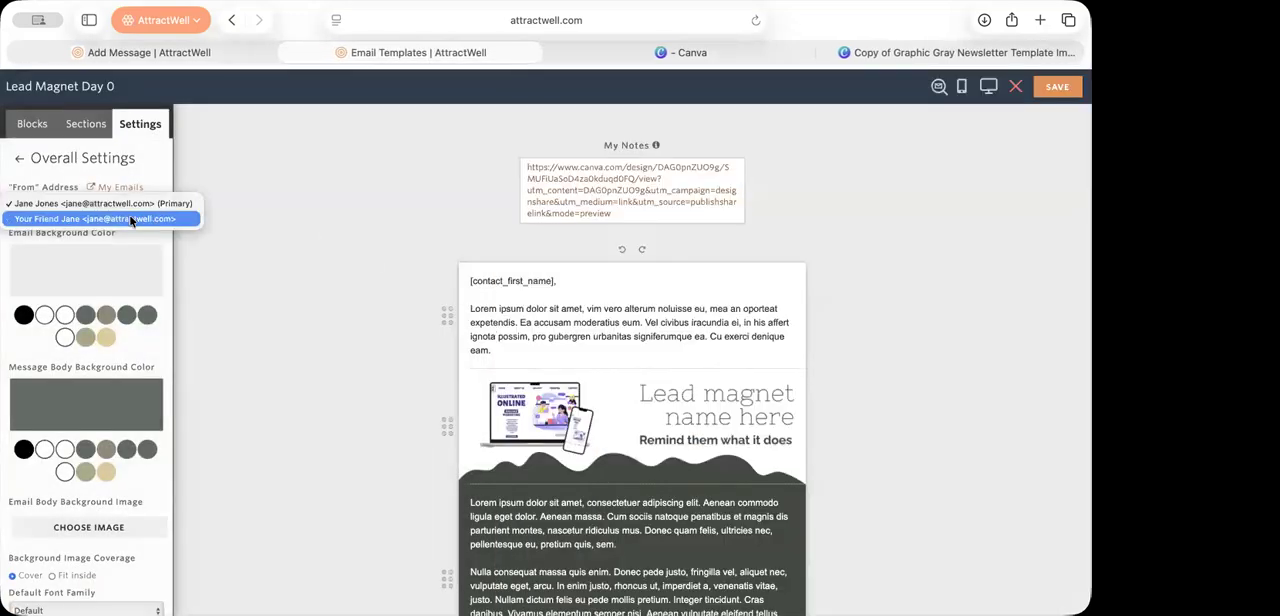
{"action": "left_click", "coordinate": [54, 218]}
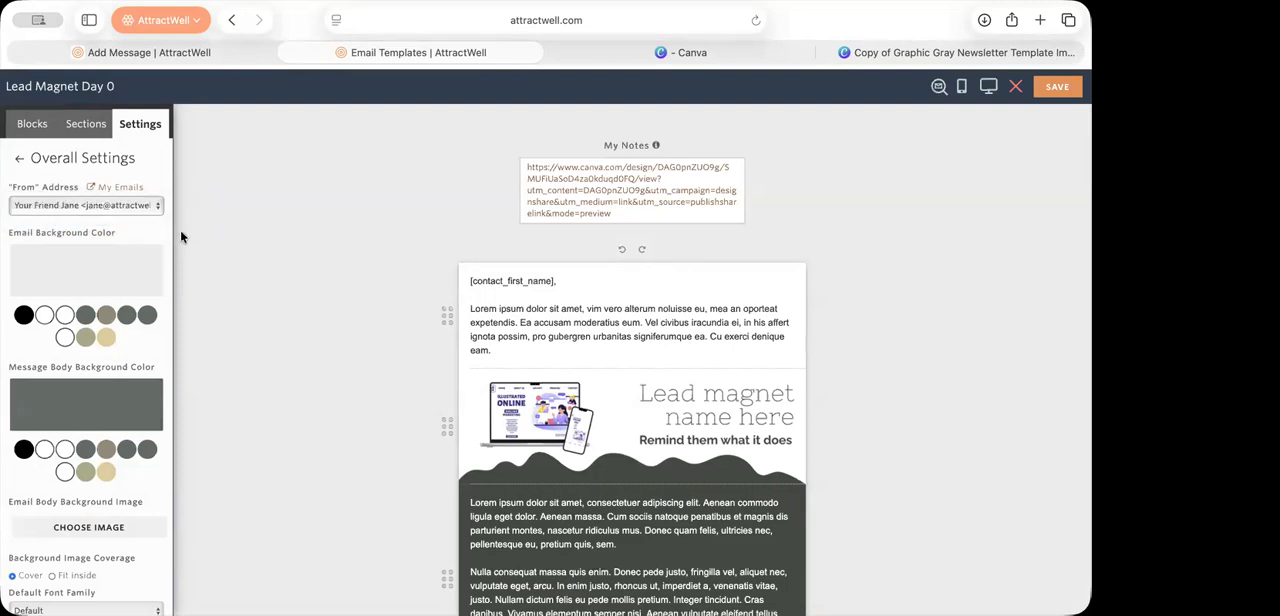
Step: Open the account's Messages page in a separate browser tab and look through the scheduled and sent messages
{"action": "mouse_move", "coordinate": [780, 395]}
{"action": "left_click", "coordinate": [126, 193]}
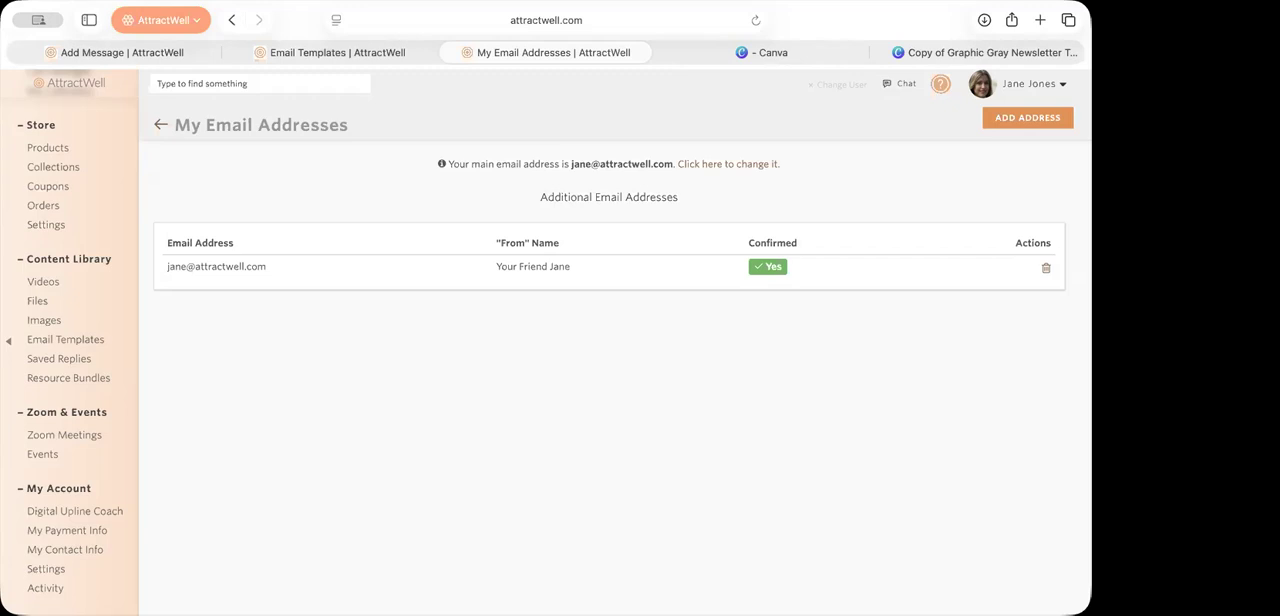
{"action": "scroll", "coordinate": [51, 318], "scroll_direction": "up", "scroll_amount": 10}
{"action": "left_click", "coordinate": [51, 292]}
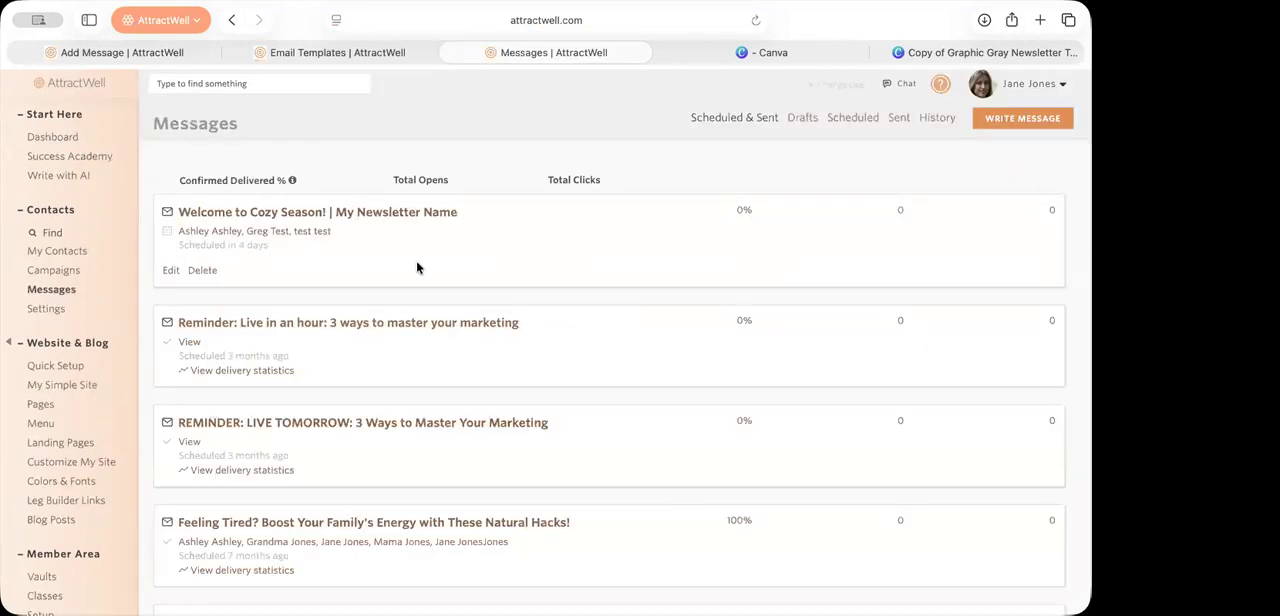
{"action": "scroll", "coordinate": [730, 458], "scroll_direction": "down", "scroll_amount": 3}
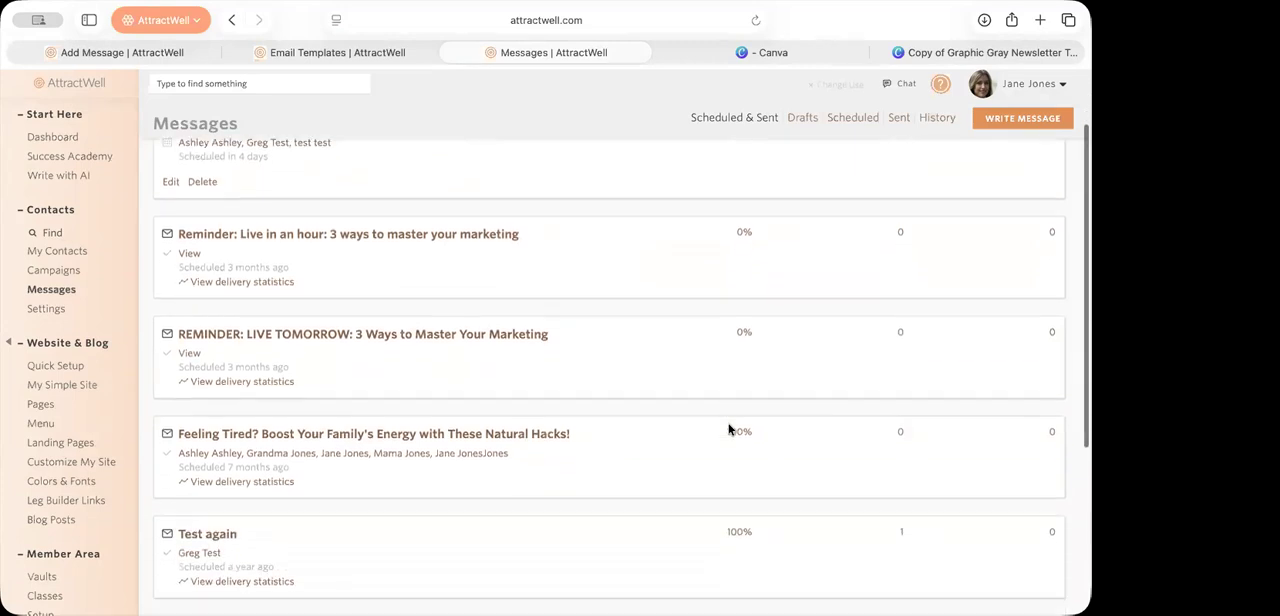
{"action": "scroll", "coordinate": [530, 380], "scroll_direction": "up", "scroll_amount": 3}
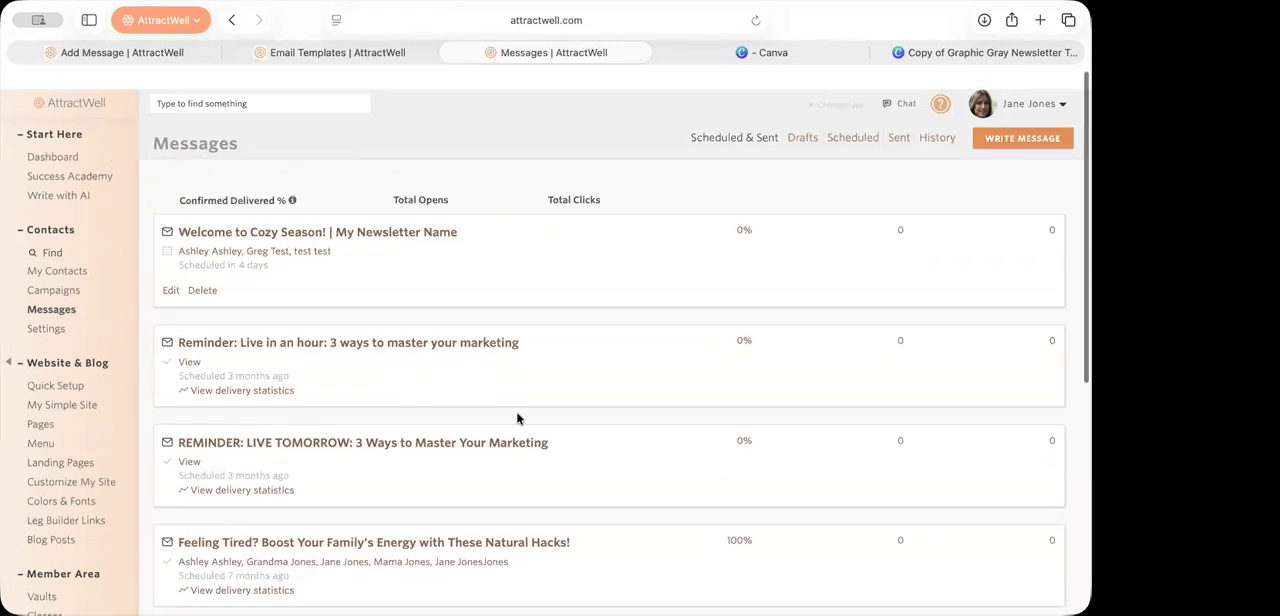
Step: Open the scheduled "Welcome to Cozy Season! | My Newsletter Name" message, view its content and schedule, and stop editing it
{"action": "left_click", "coordinate": [381, 217]}
{"action": "scroll", "coordinate": [392, 231], "scroll_direction": "down", "scroll_amount": 2}
{"action": "scroll", "coordinate": [392, 231], "scroll_direction": "down", "scroll_amount": 2}
{"action": "left_click", "coordinate": [300, 561]}
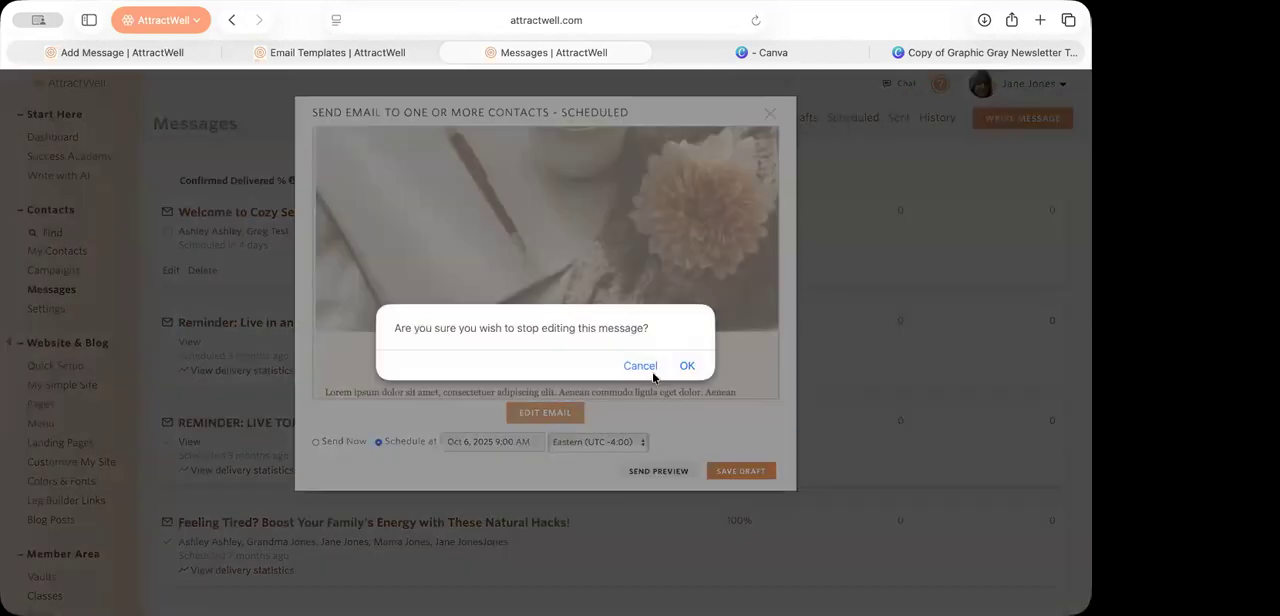
{"action": "left_click", "coordinate": [652, 373]}
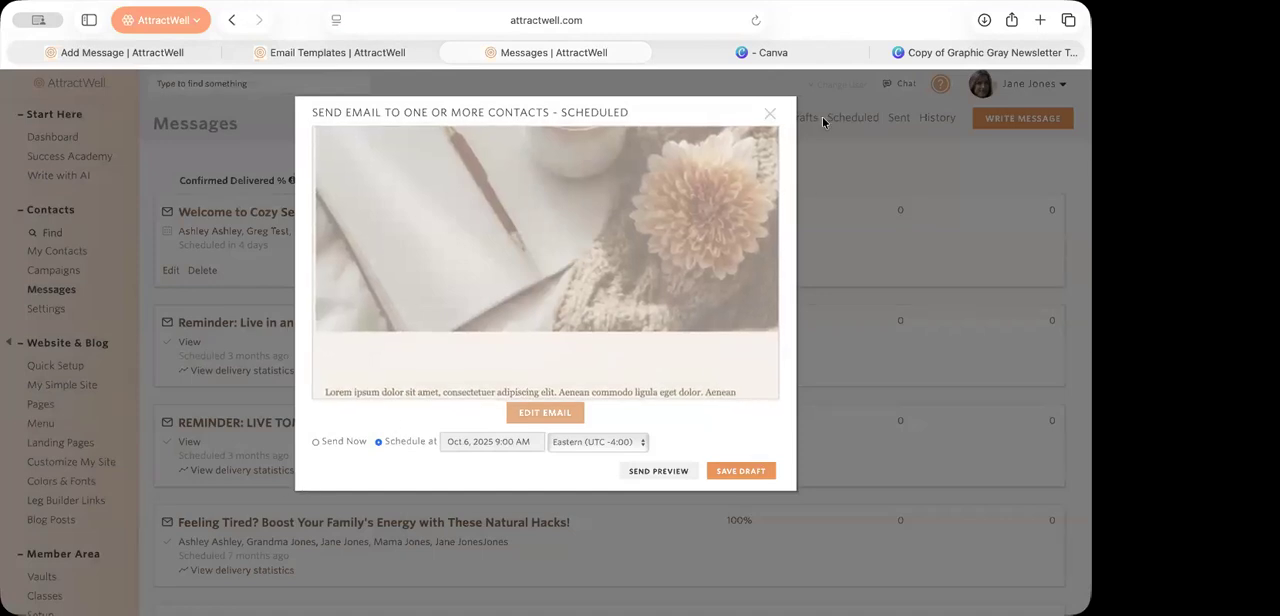
{"action": "left_click", "coordinate": [770, 116]}
{"action": "left_click", "coordinate": [688, 366]}
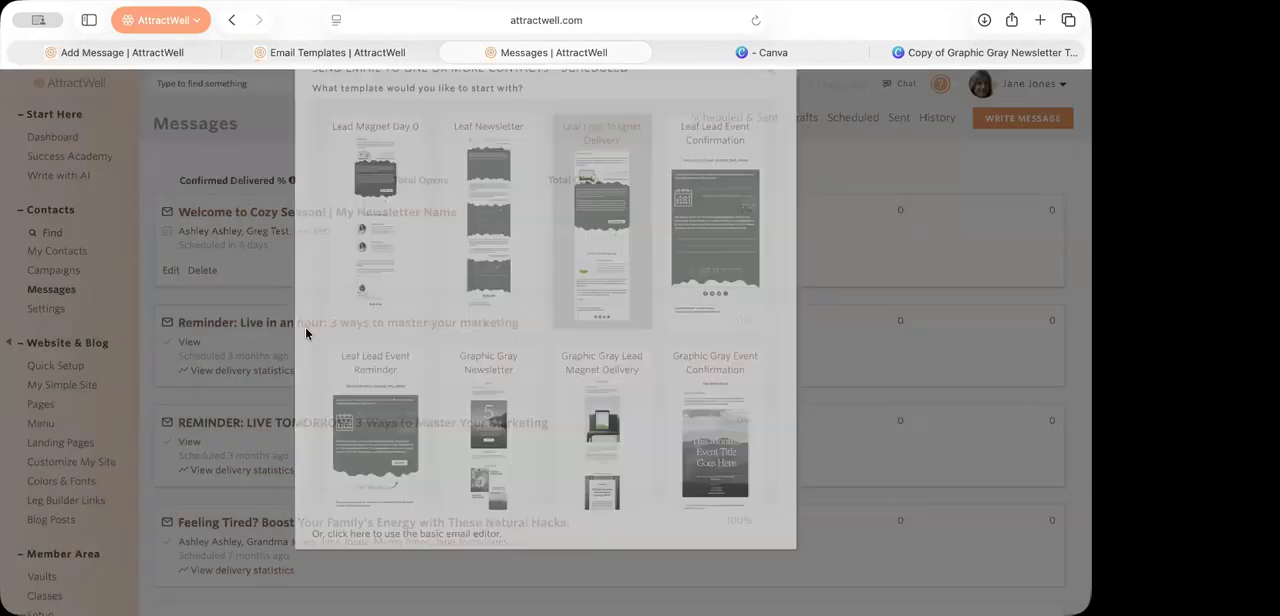
Step: View the delivery statistics of the "Reminder: Live in an hour: 3 ways to master your marketing" message and close them
{"action": "left_click", "coordinate": [240, 323]}
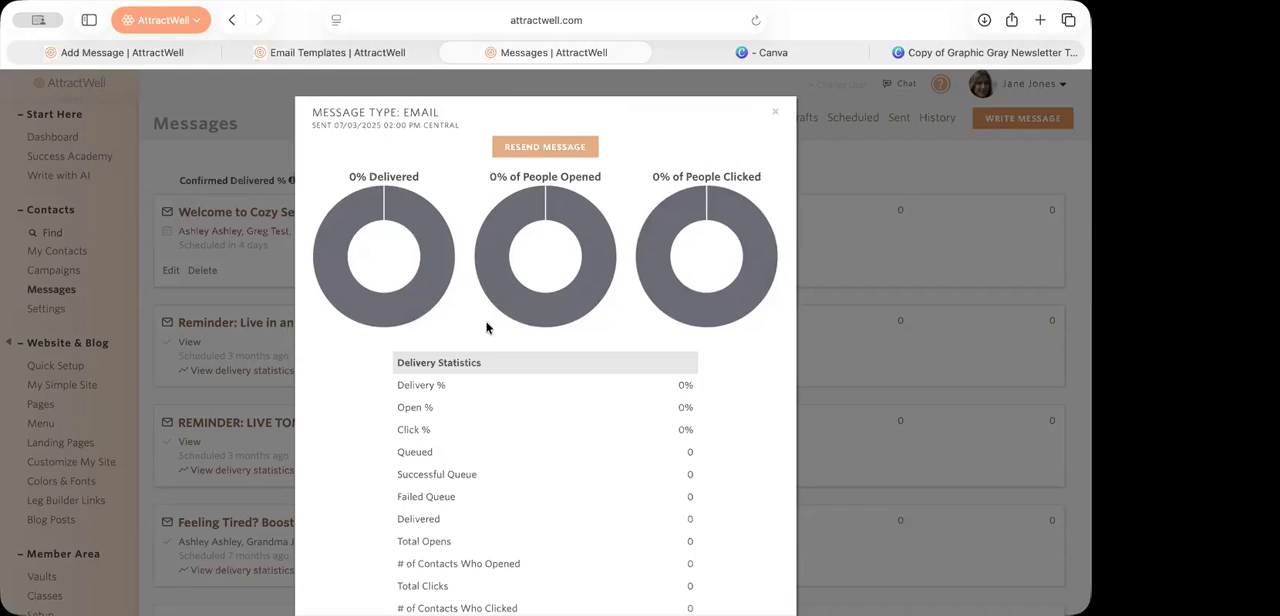
{"action": "mouse_move", "coordinate": [507, 318]}
{"action": "left_click", "coordinate": [884, 162]}
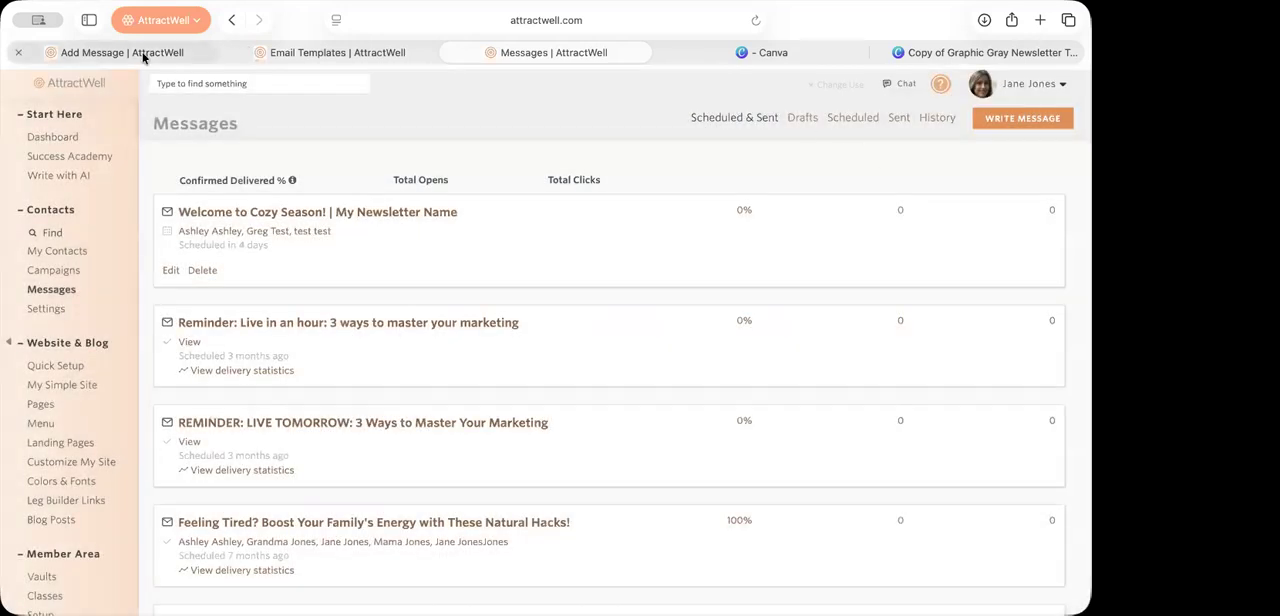
Step: Return to the "Lead Magnet Day 0" template's browser tab and cancel editing it, discarding the changes
{"action": "left_click", "coordinate": [143, 55]}
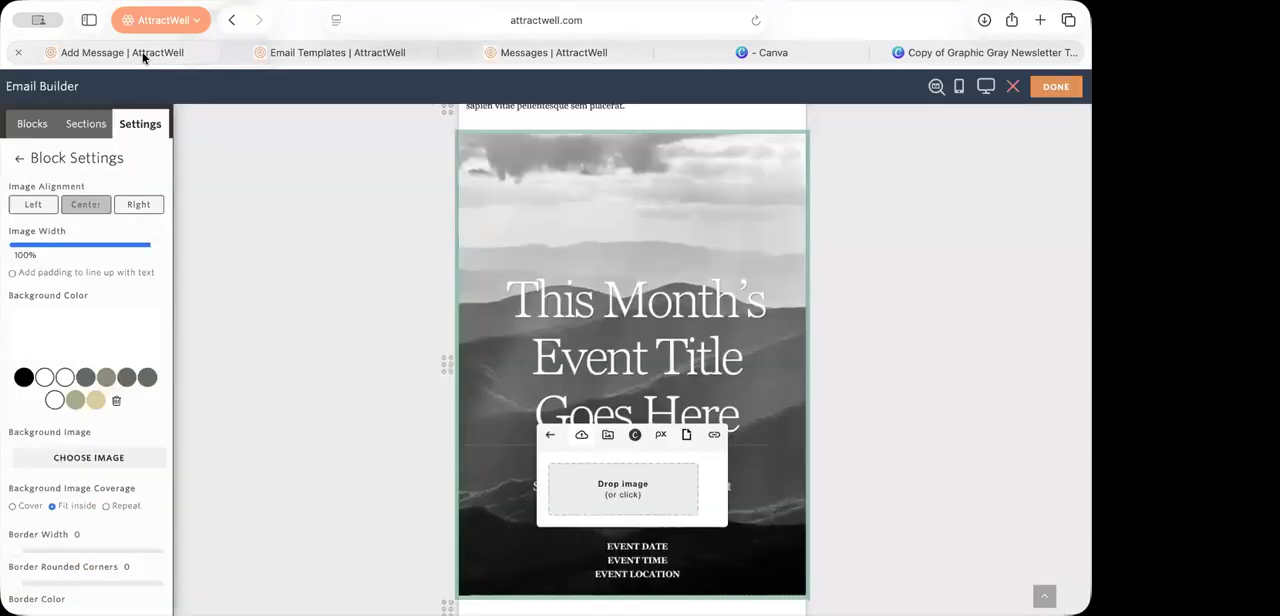
{"action": "left_click", "coordinate": [376, 57]}
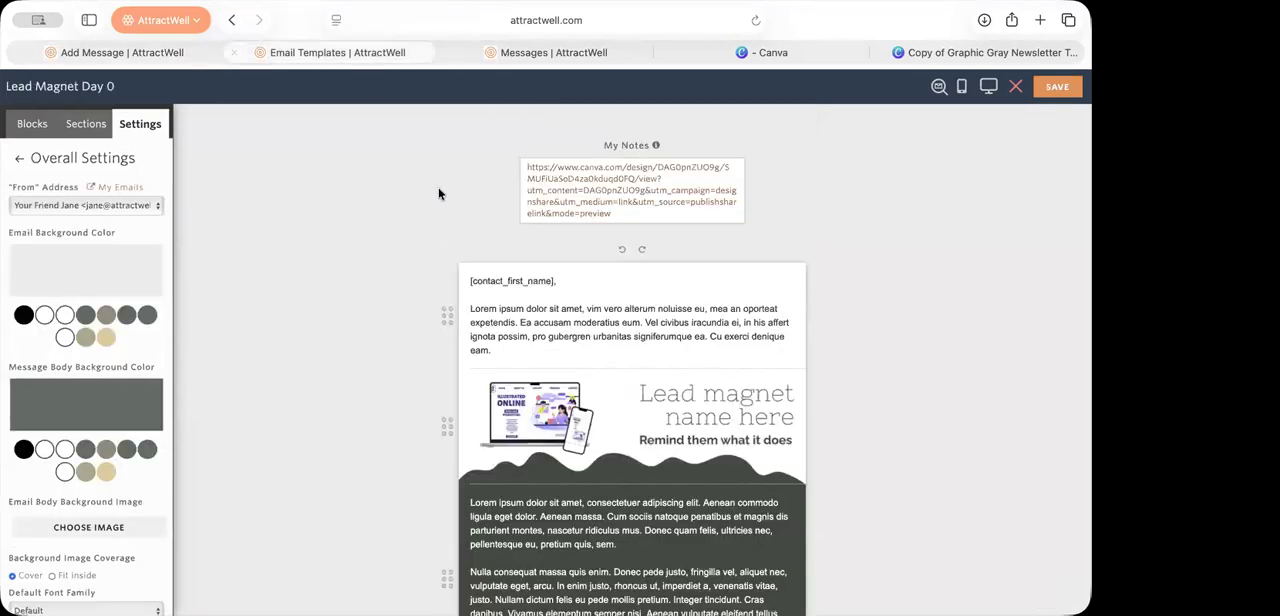
{"action": "left_click", "coordinate": [1015, 86]}
{"action": "left_click", "coordinate": [583, 402]}
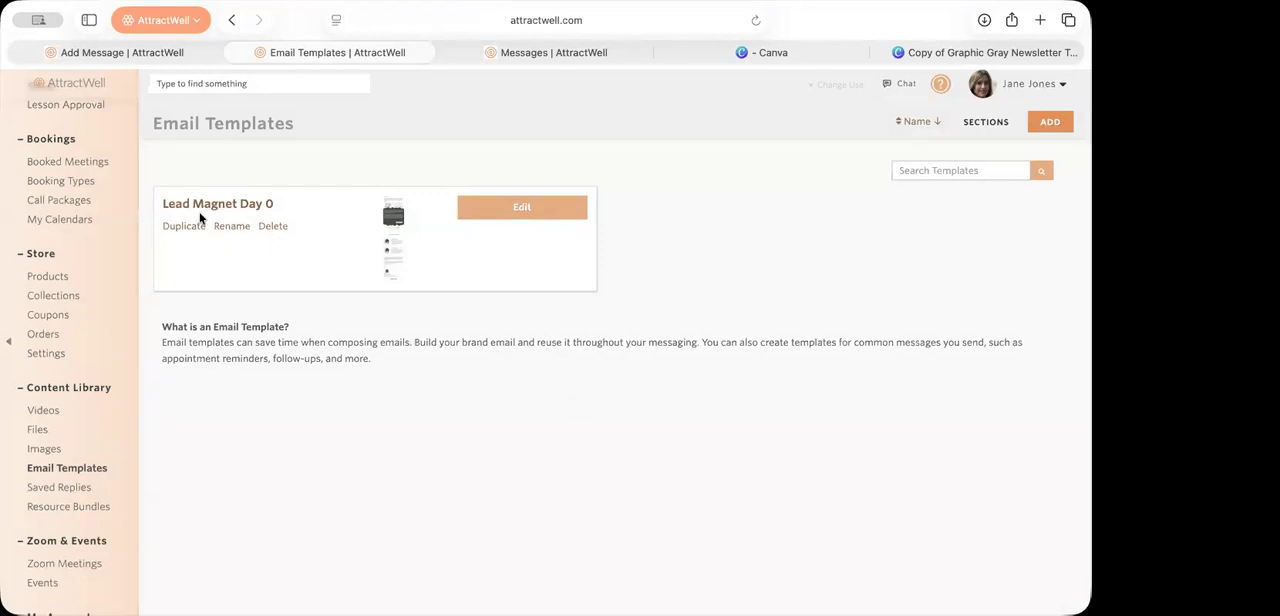
Step: Start a new email to contacts from the Dashboard and browse the templates offered as a starting point
{"action": "scroll", "coordinate": [74, 231], "scroll_direction": "up", "scroll_amount": 10}
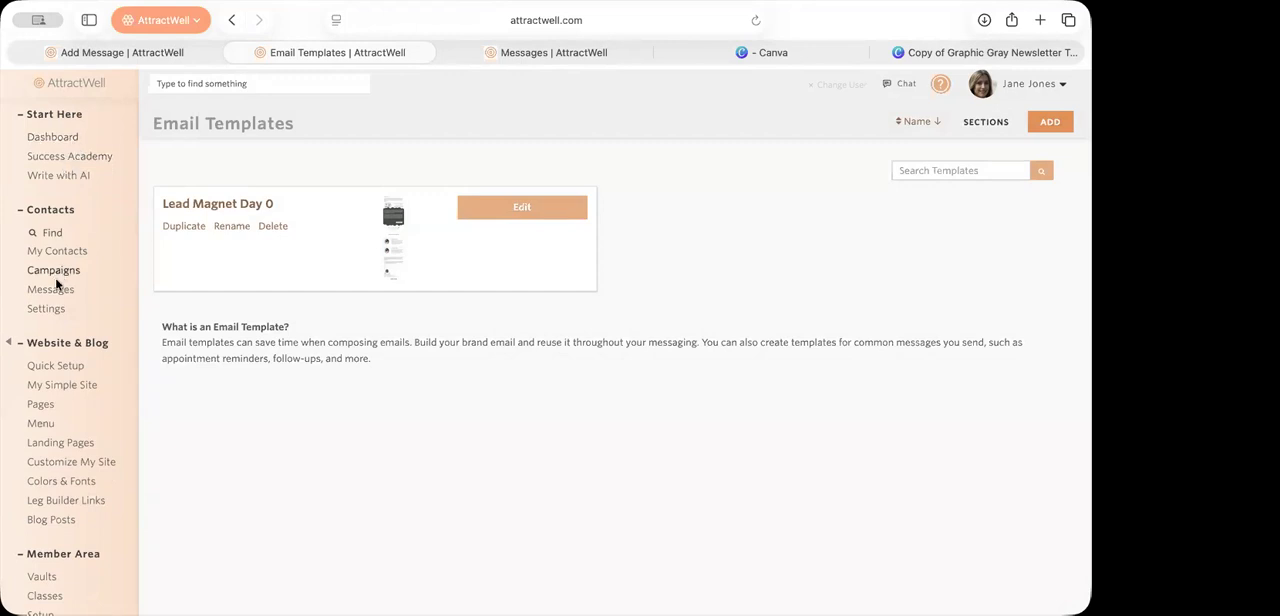
{"action": "left_click", "coordinate": [62, 251]}
{"action": "left_click", "coordinate": [56, 137]}
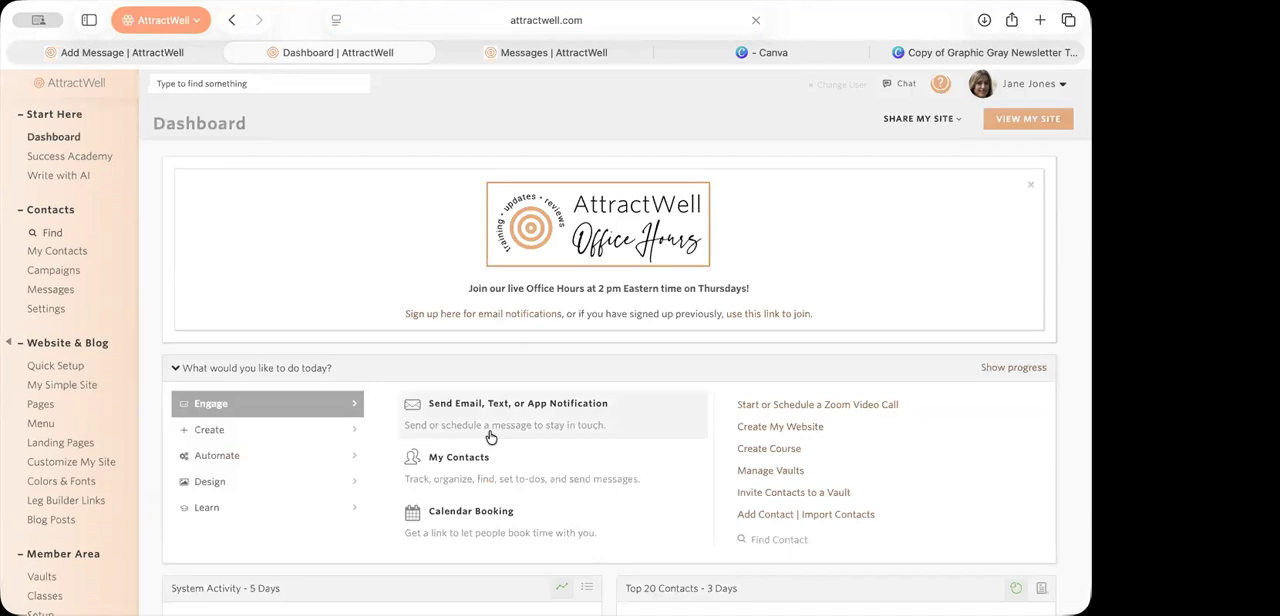
{"action": "left_click", "coordinate": [489, 418]}
{"action": "left_click", "coordinate": [462, 220]}
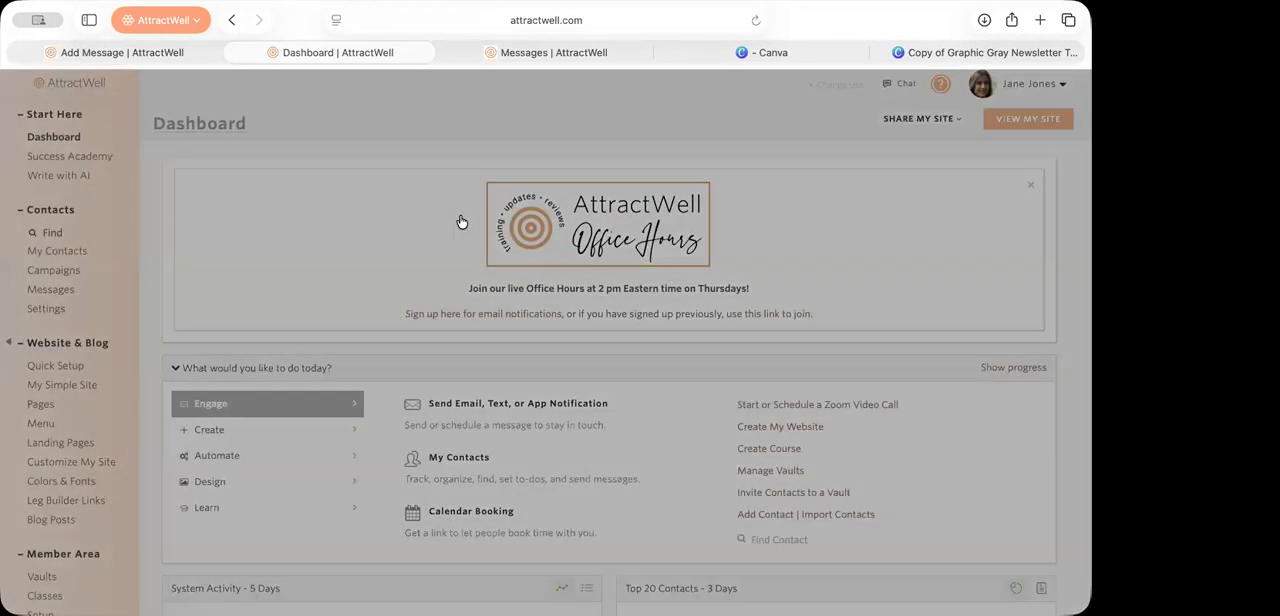
{"action": "left_click", "coordinate": [477, 206]}
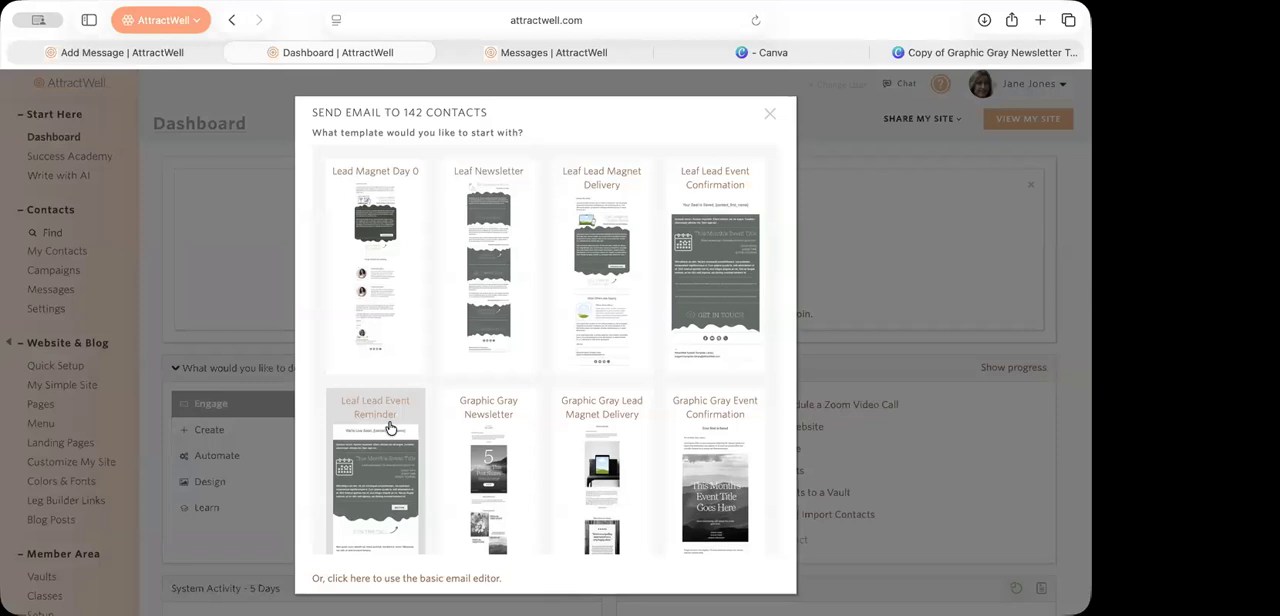
{"action": "scroll", "coordinate": [389, 428], "scroll_direction": "down", "scroll_amount": 10}
{"action": "scroll", "coordinate": [390, 428], "scroll_direction": "down", "scroll_amount": 5}
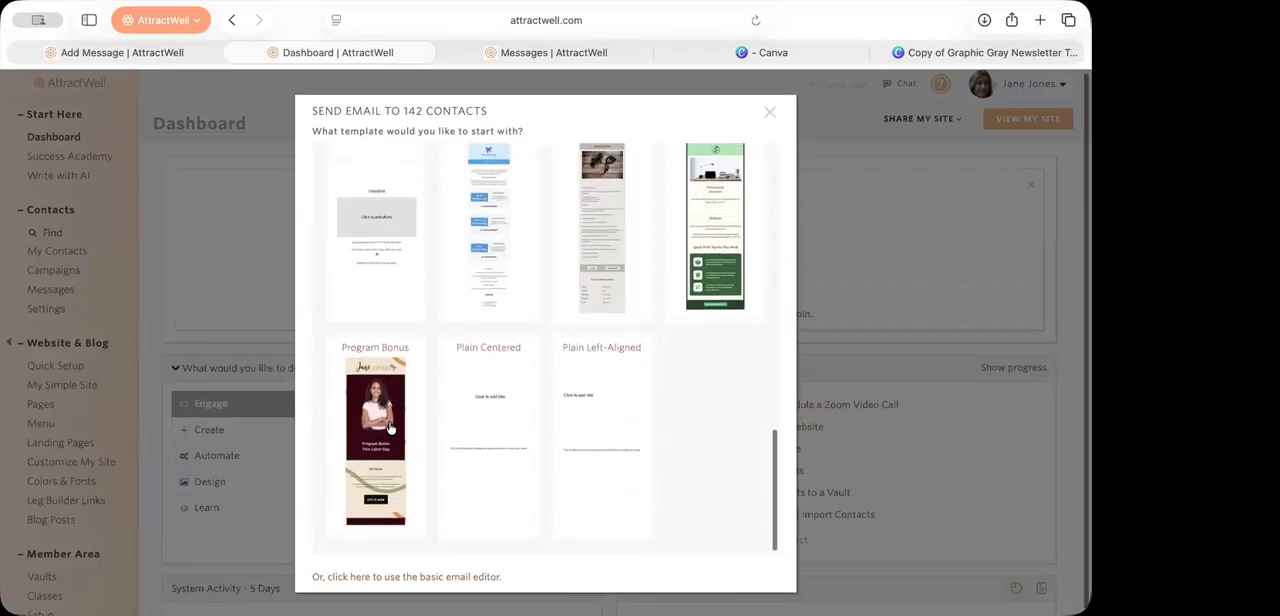
Step: Use the basic email editor to insert the "Case Study Realtor Sleep Stress Weight Loss Yoga Supplement Protocol" saved reply, and discard the message
{"action": "left_click", "coordinate": [360, 573]}
{"action": "left_click", "coordinate": [640, 112]}
{"action": "scroll", "coordinate": [506, 300], "scroll_direction": "down", "scroll_amount": 1}
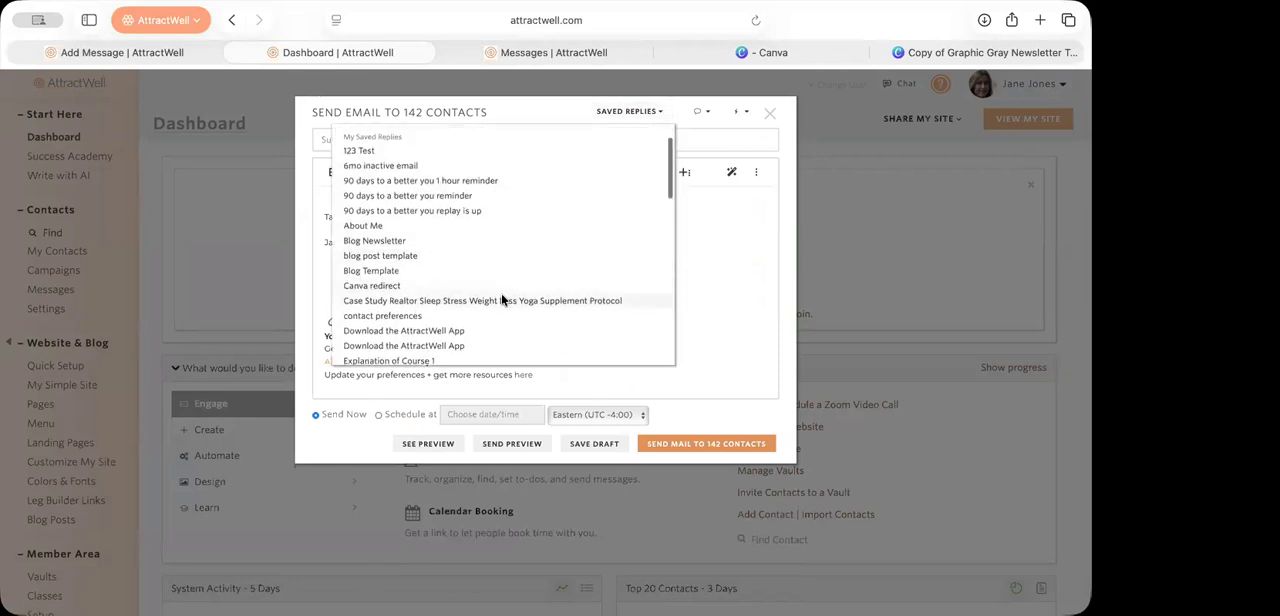
{"action": "left_click", "coordinate": [501, 300]}
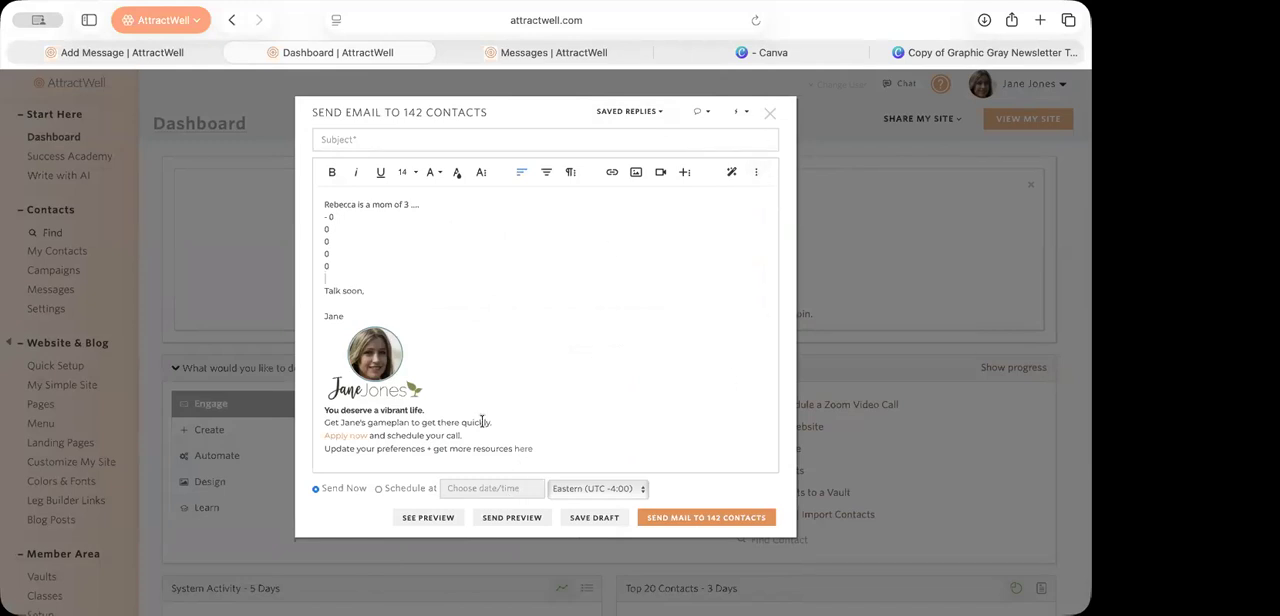
{"action": "left_click", "coordinate": [770, 114]}
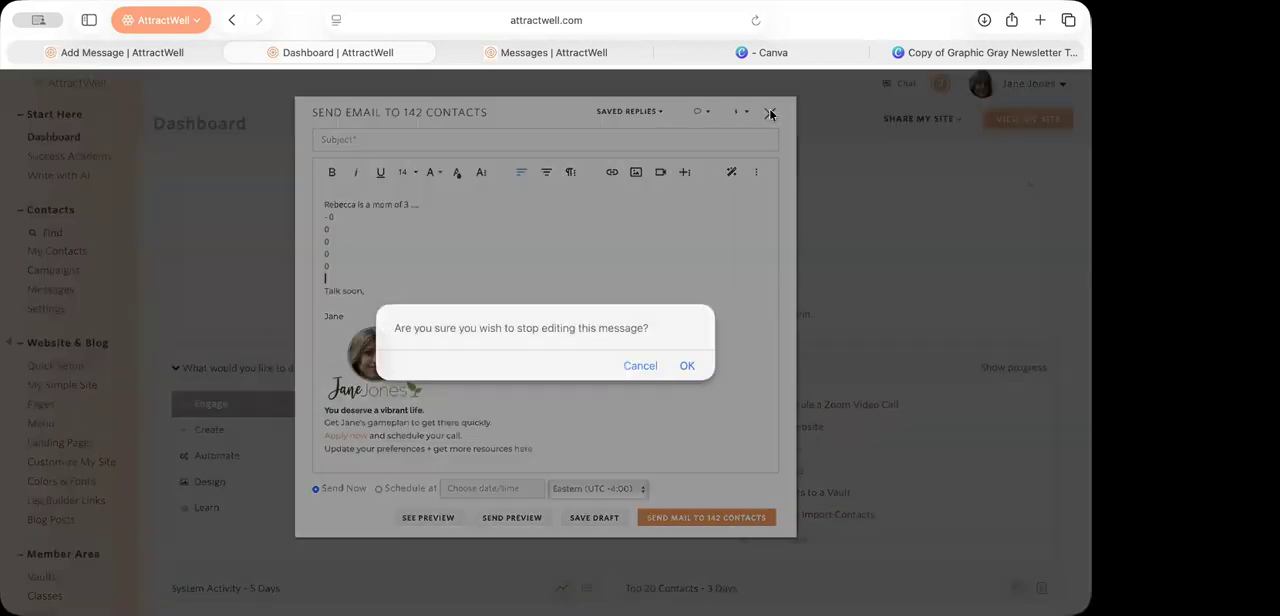
{"action": "left_click", "coordinate": [688, 366]}
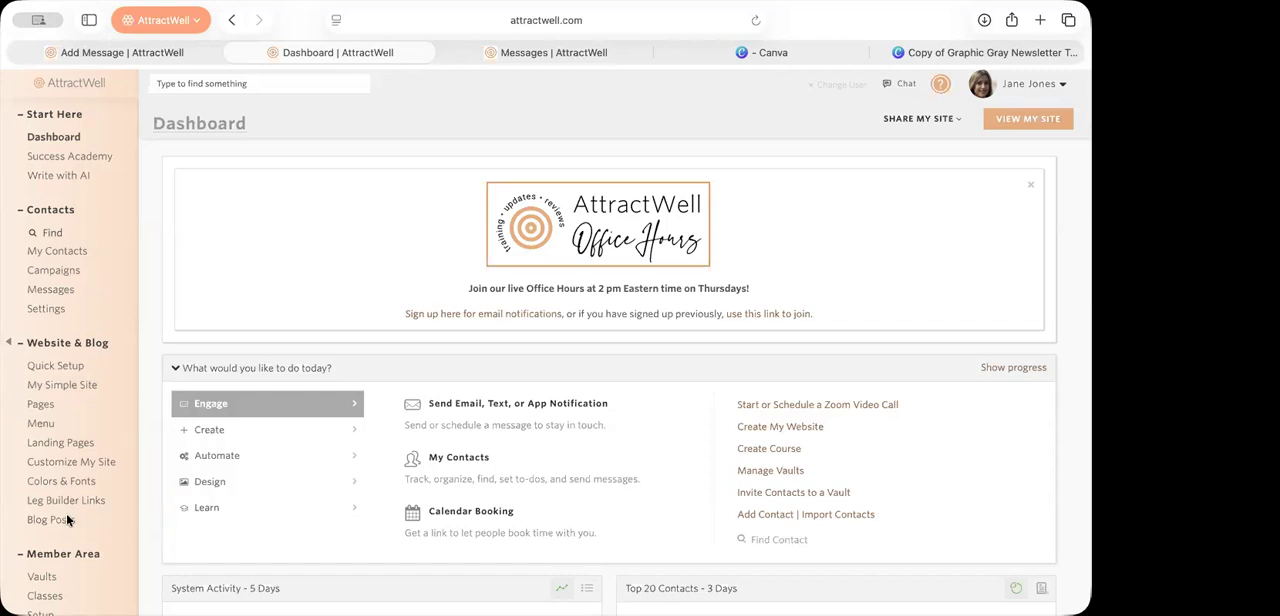
Step: Leave the Dashboard for the Content Library's Email Templates and start adding a new email template
{"action": "scroll", "coordinate": [62, 500], "scroll_direction": "down", "scroll_amount": 10}
{"action": "scroll", "coordinate": [59, 452], "scroll_direction": "down", "scroll_amount": 2}
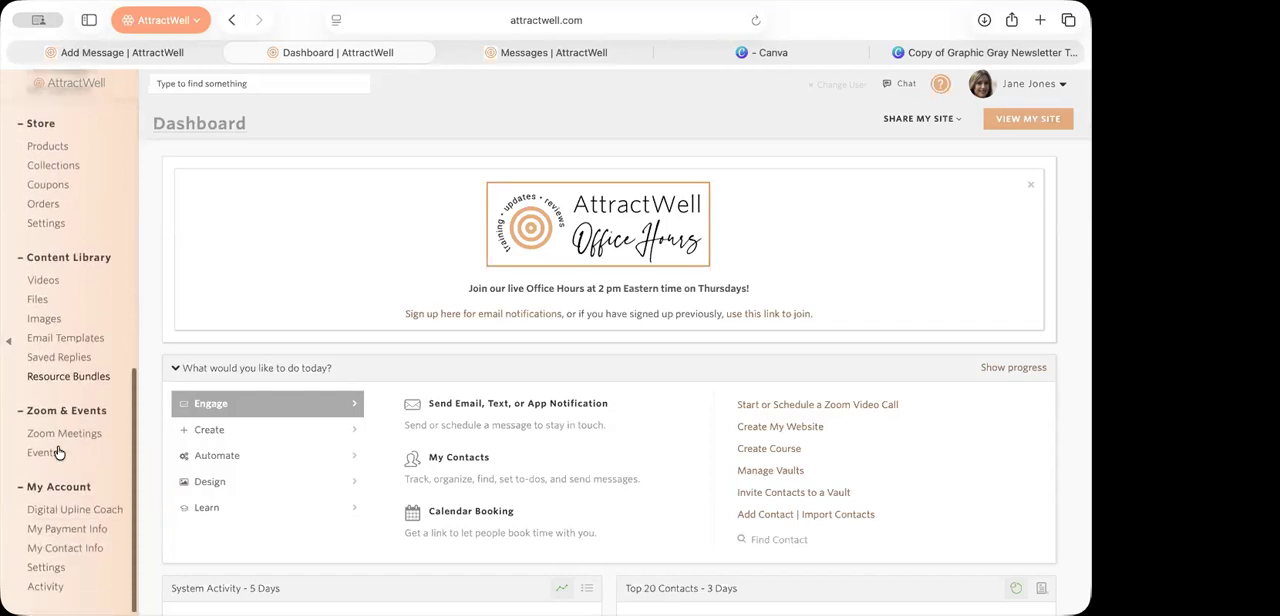
{"action": "left_click", "coordinate": [66, 338]}
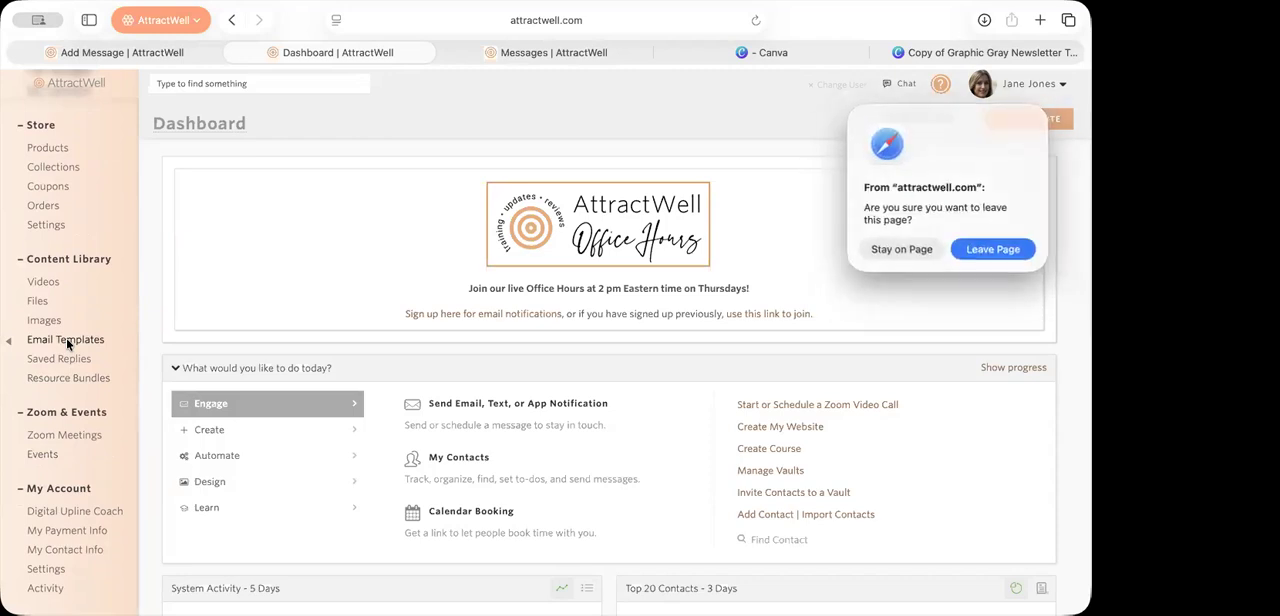
{"action": "left_click", "coordinate": [984, 252]}
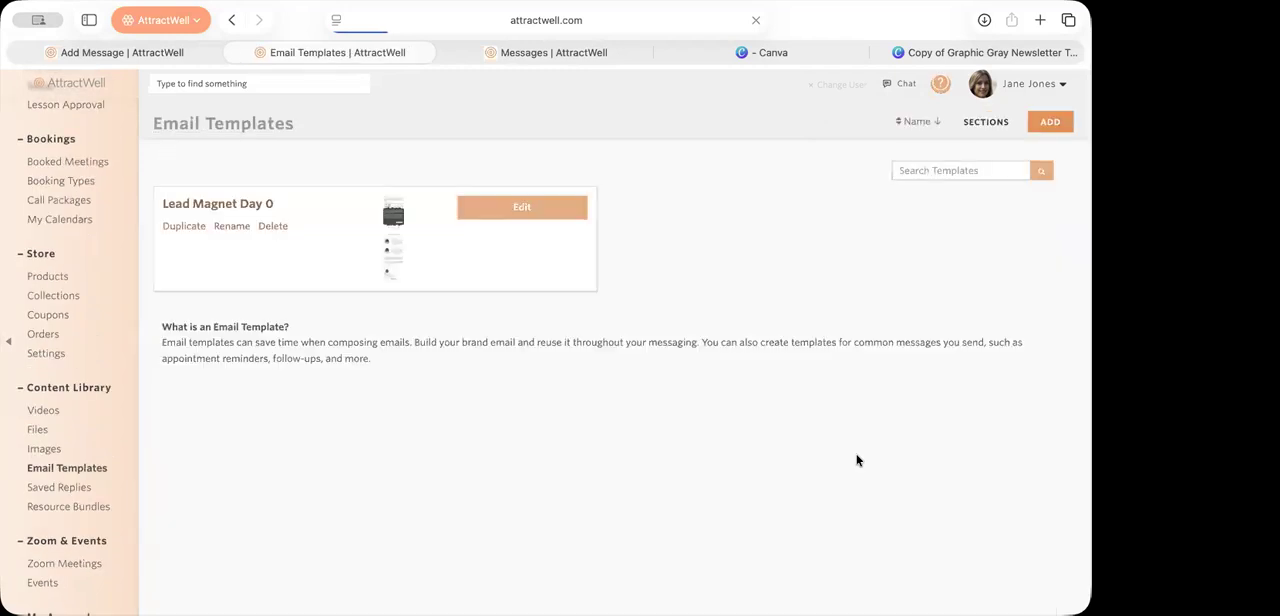
{"action": "left_click", "coordinate": [1045, 122]}
Step: Choose the Minimalist Newsletter design for the new email template and look through its notes, text, button and signature blocks
{"action": "scroll", "coordinate": [419, 553], "scroll_direction": "down", "scroll_amount": 6}
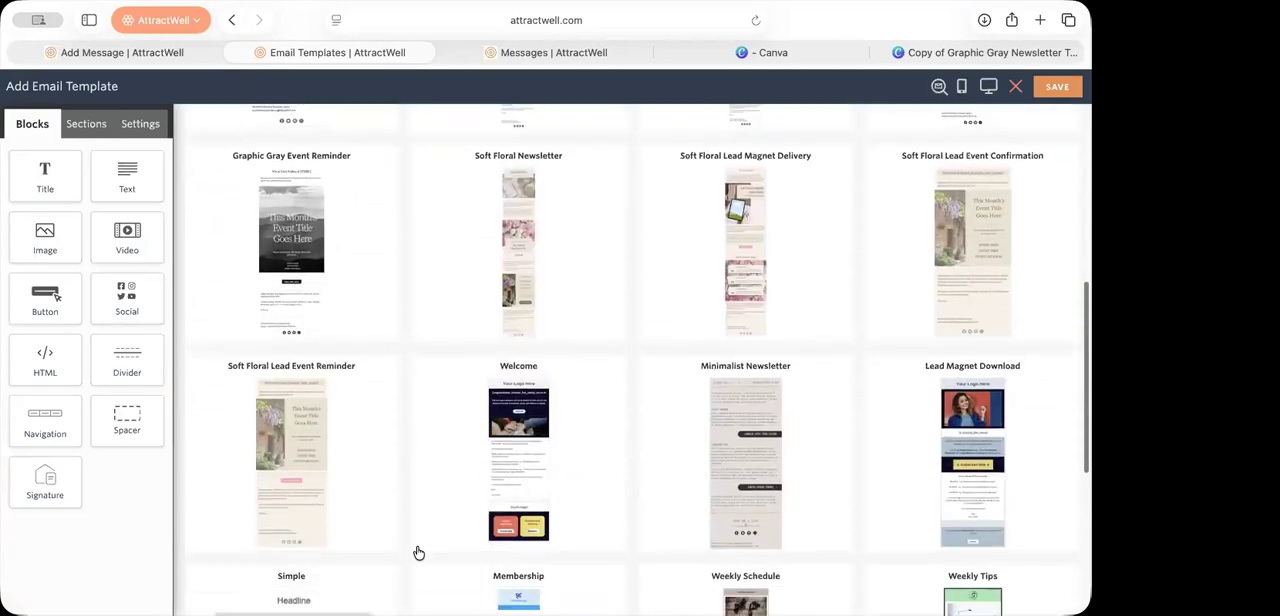
{"action": "scroll", "coordinate": [419, 553], "scroll_direction": "down", "scroll_amount": 3}
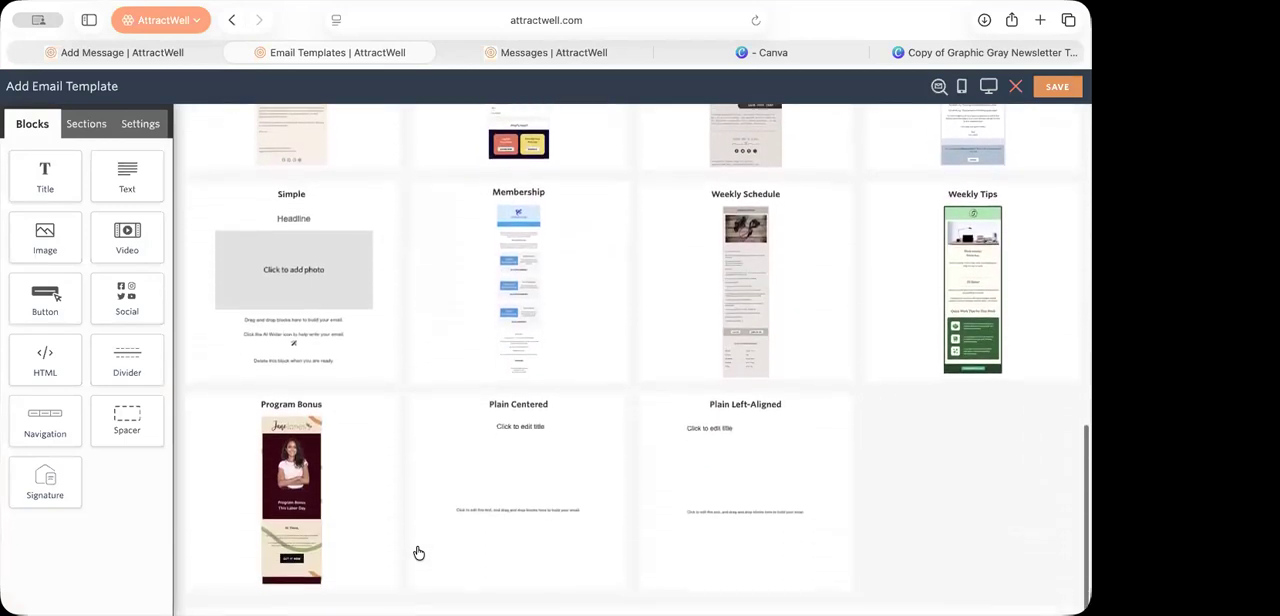
{"action": "scroll", "coordinate": [419, 553], "scroll_direction": "up", "scroll_amount": 4}
{"action": "scroll", "coordinate": [419, 553], "scroll_direction": "up", "scroll_amount": 2}
{"action": "left_click", "coordinate": [716, 540]}
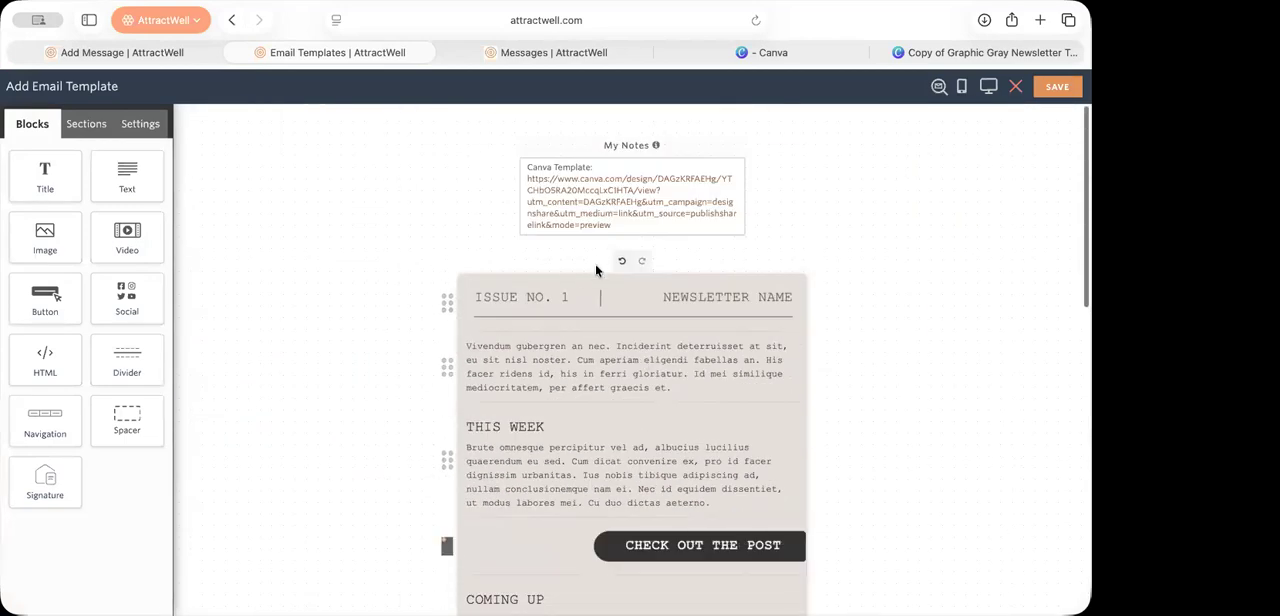
{"action": "scroll", "coordinate": [575, 305], "scroll_direction": "down", "scroll_amount": 3}
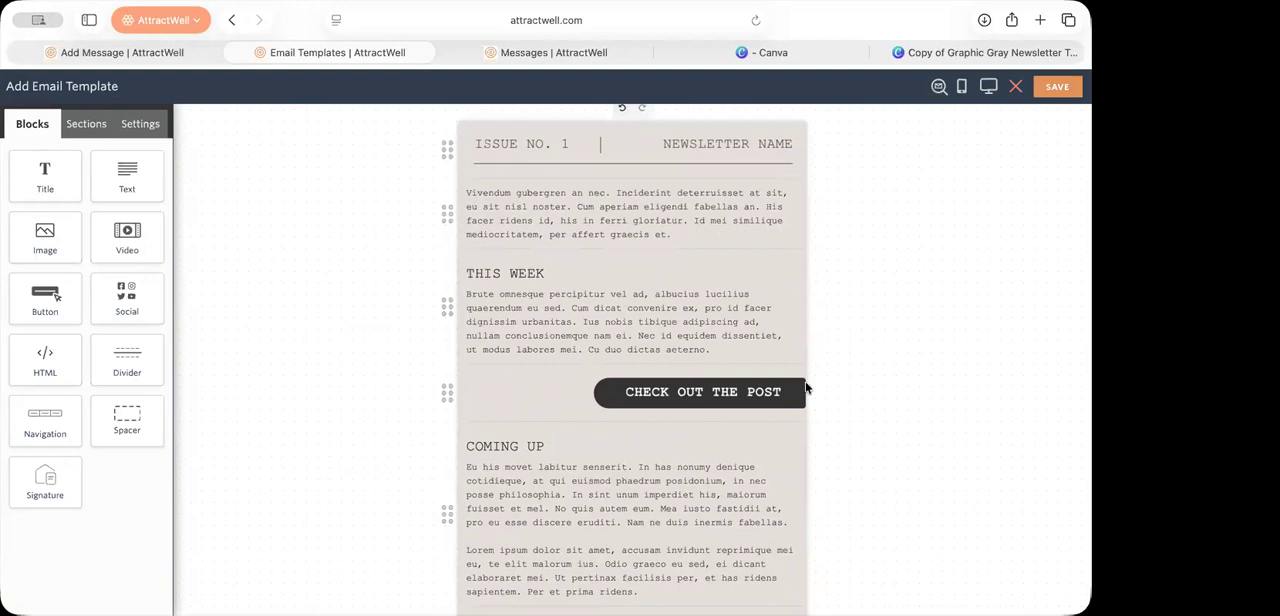
{"action": "scroll", "coordinate": [805, 385], "scroll_direction": "down", "scroll_amount": 4}
{"action": "scroll", "coordinate": [805, 386], "scroll_direction": "down", "scroll_amount": 3}
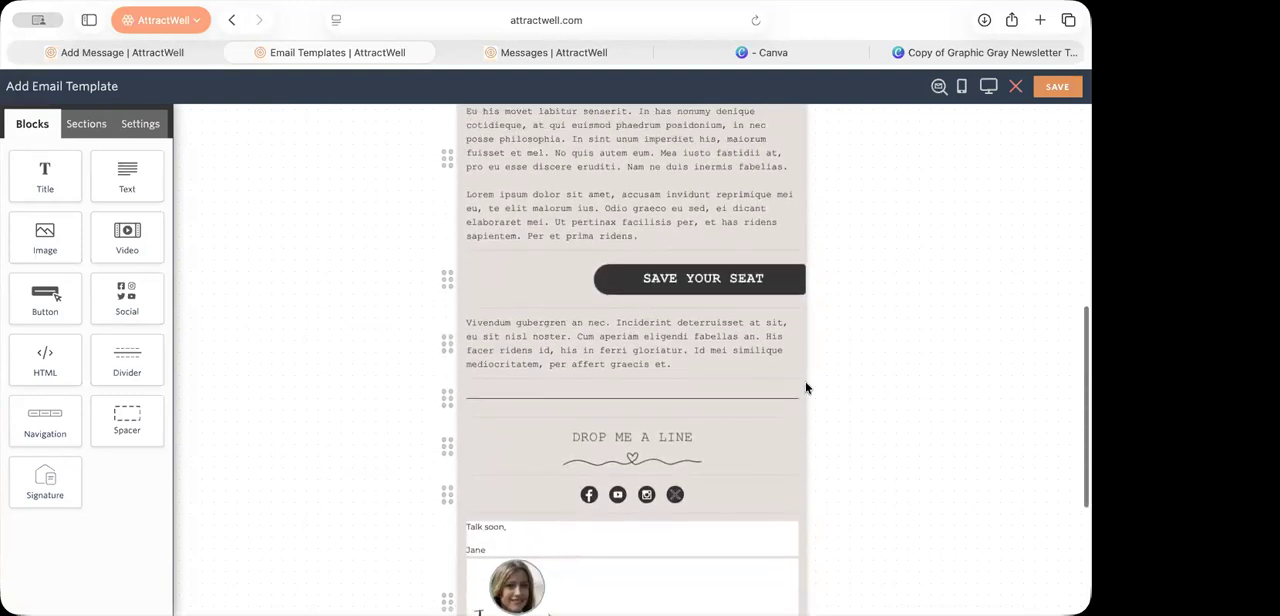
{"action": "scroll", "coordinate": [805, 386], "scroll_direction": "up", "scroll_amount": 10}
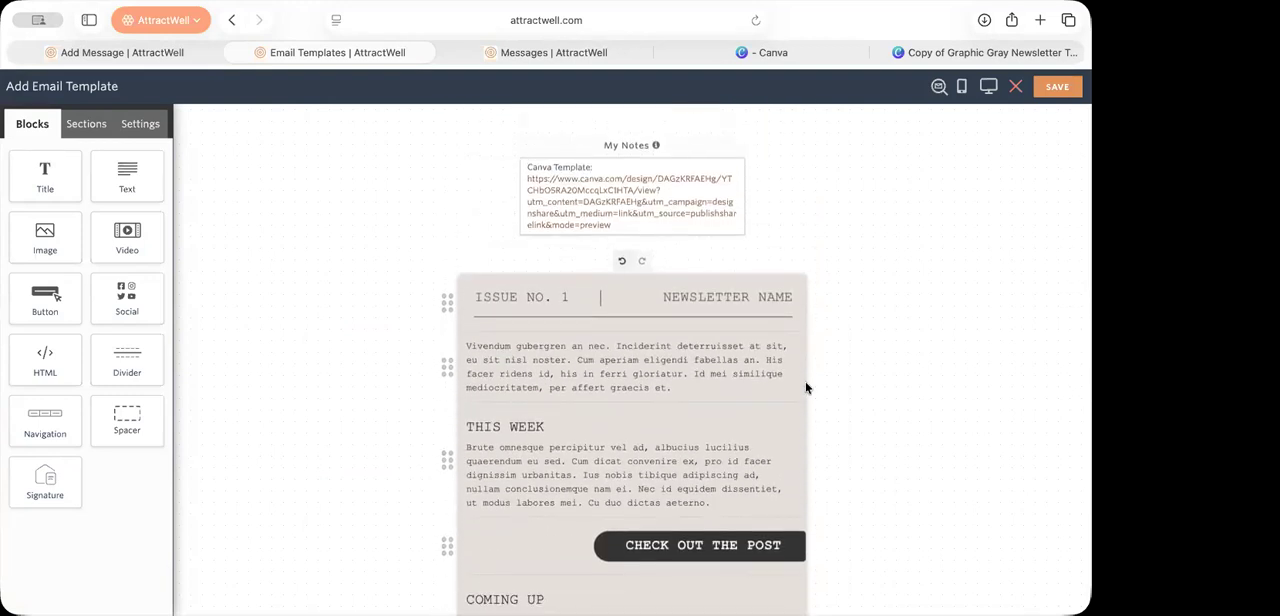
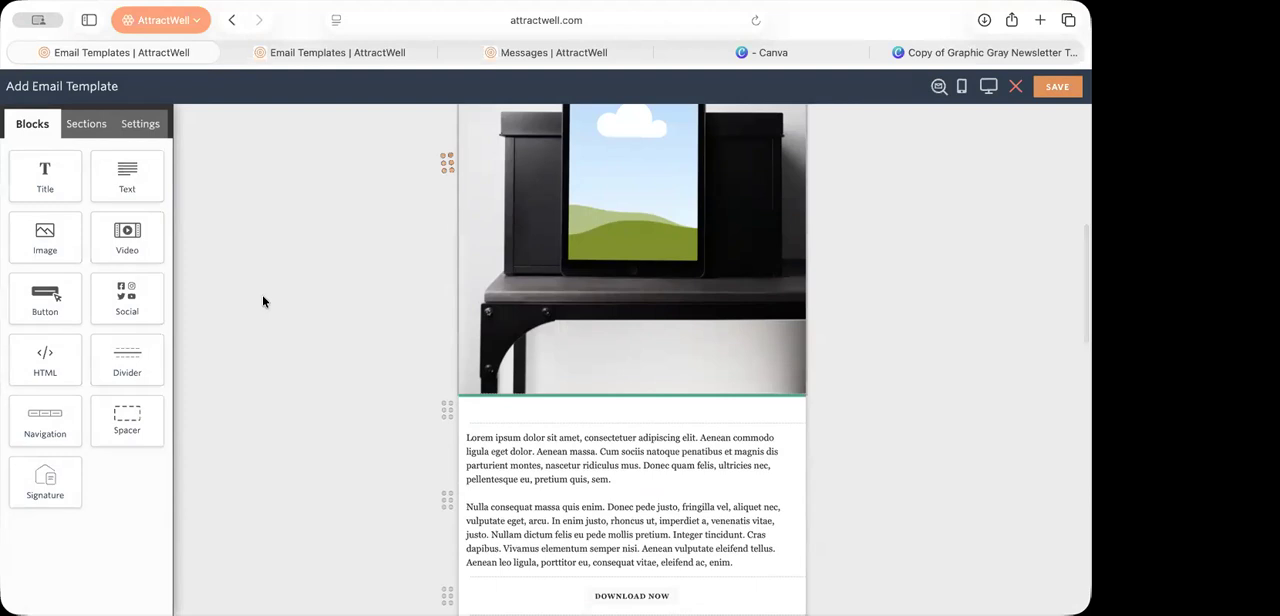
Step: Leave the open email template drafts and open the Live Training & replays in the Success Academy
{"action": "scroll", "coordinate": [633, 287], "scroll_direction": "up", "scroll_amount": 5}
{"action": "scroll", "coordinate": [633, 287], "scroll_direction": "up", "scroll_amount": 2}
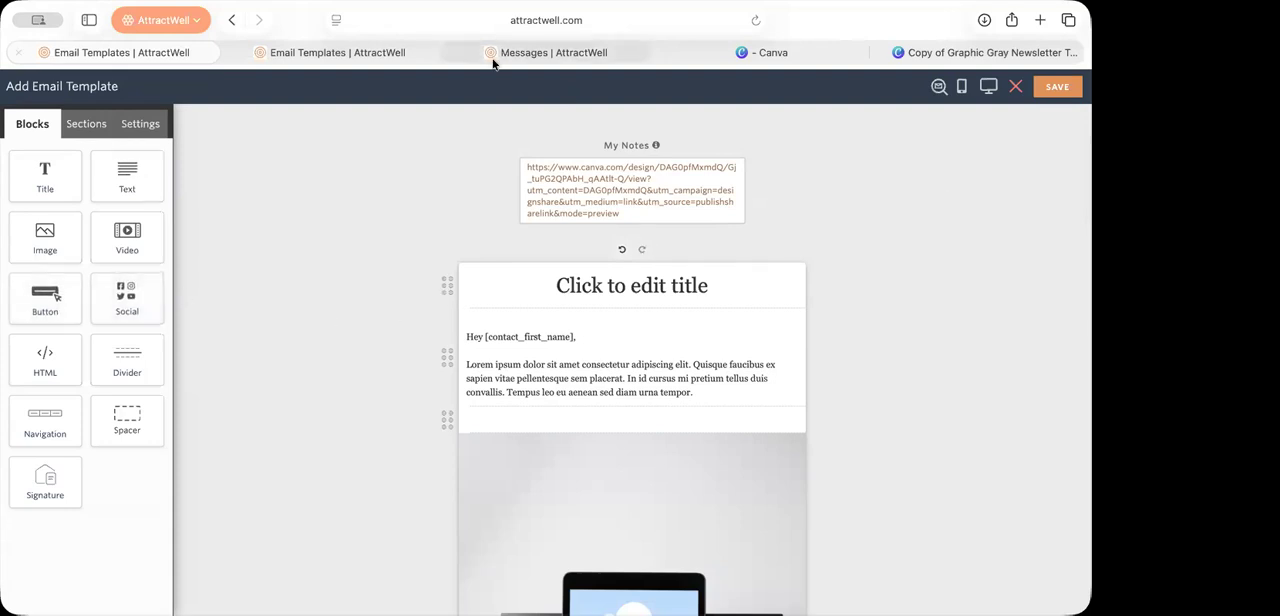
{"action": "left_click", "coordinate": [349, 57]}
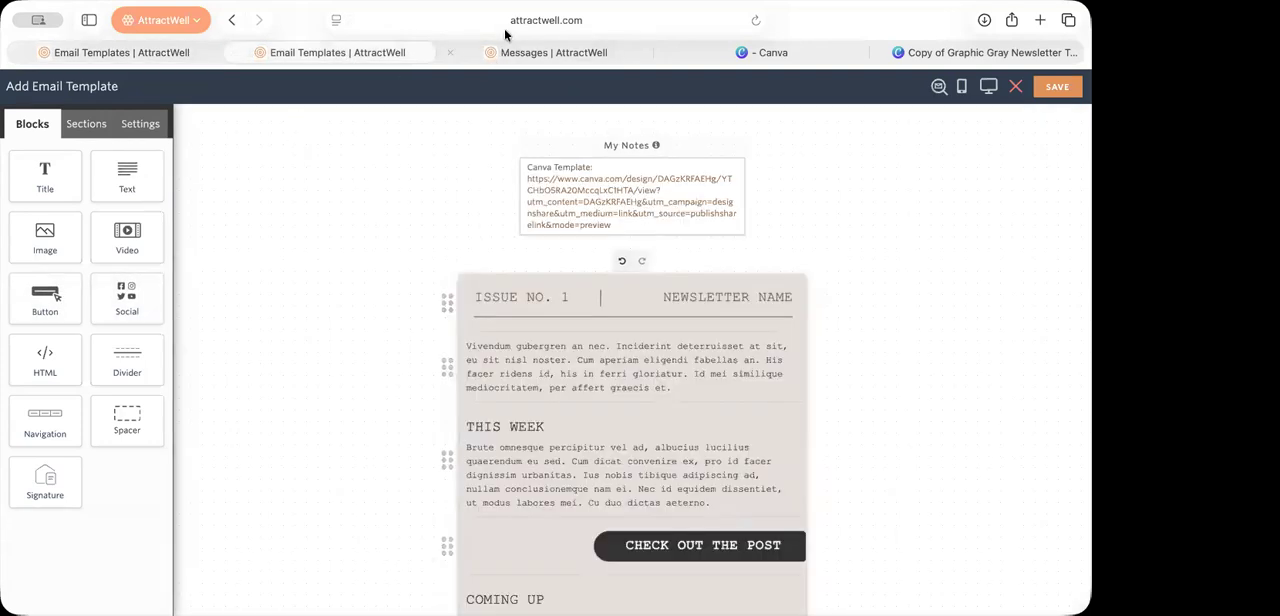
{"action": "left_click", "coordinate": [501, 57]}
{"action": "left_click", "coordinate": [71, 157]}
{"action": "left_click", "coordinate": [1006, 254]}
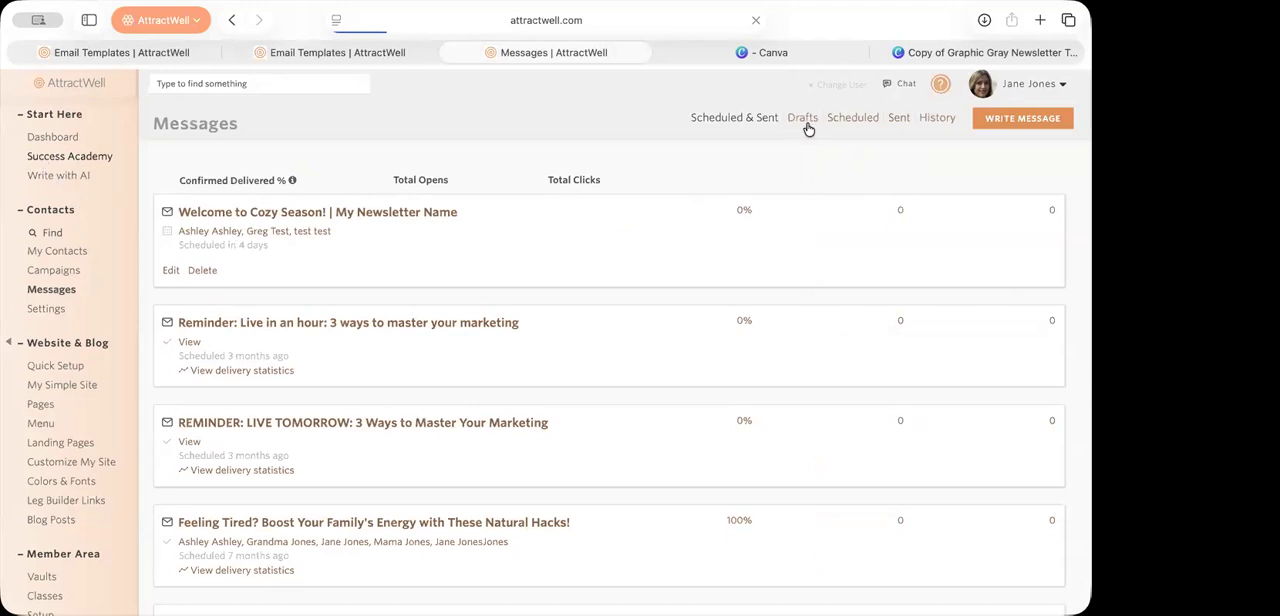
{"action": "left_click", "coordinate": [958, 290]}
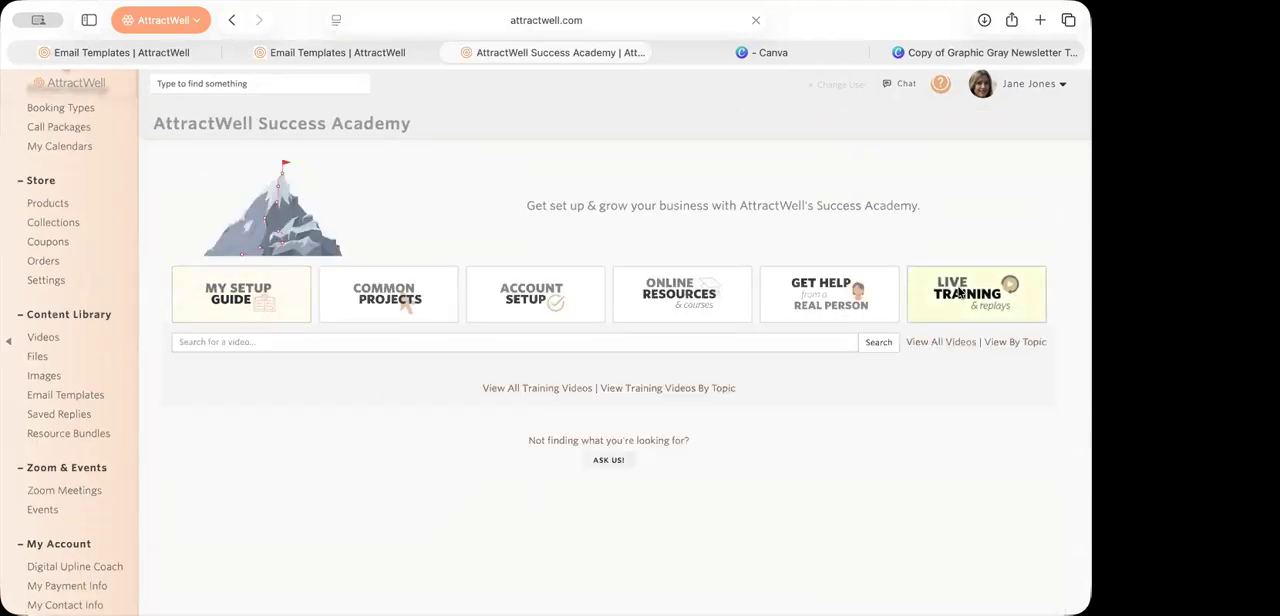
Step: Find the "How to Customize + Offer Contact Communication Preferences" training and copy the link to its blog post recap
{"action": "scroll", "coordinate": [838, 421], "scroll_direction": "down", "scroll_amount": 15}
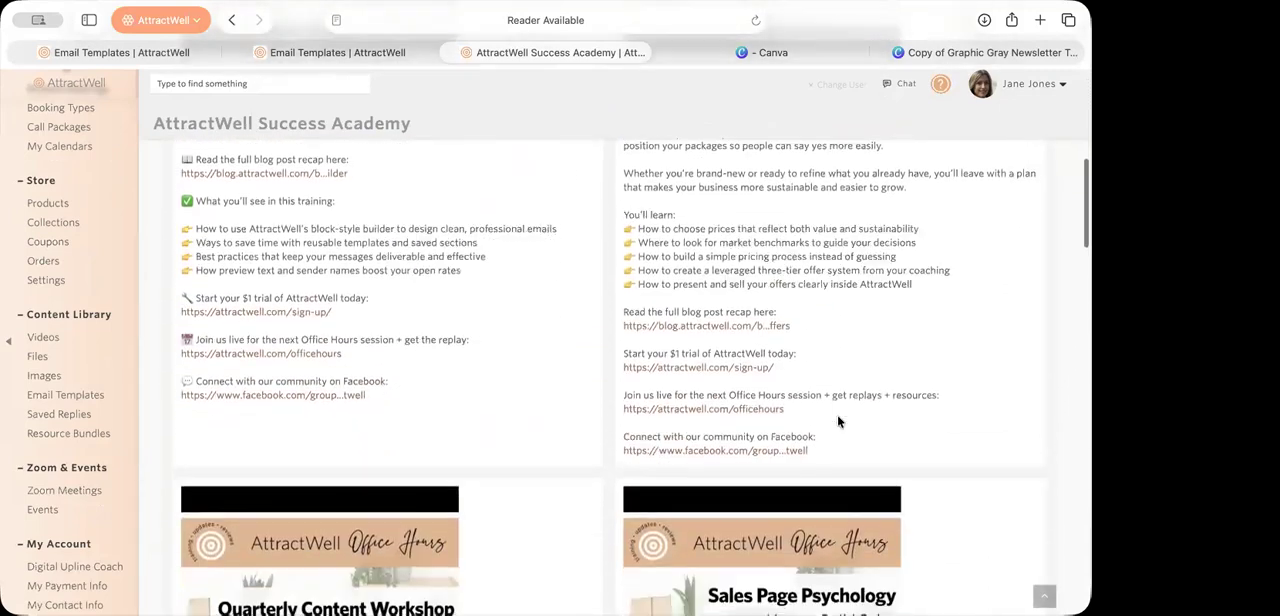
{"action": "scroll", "coordinate": [838, 421], "scroll_direction": "down", "scroll_amount": 12}
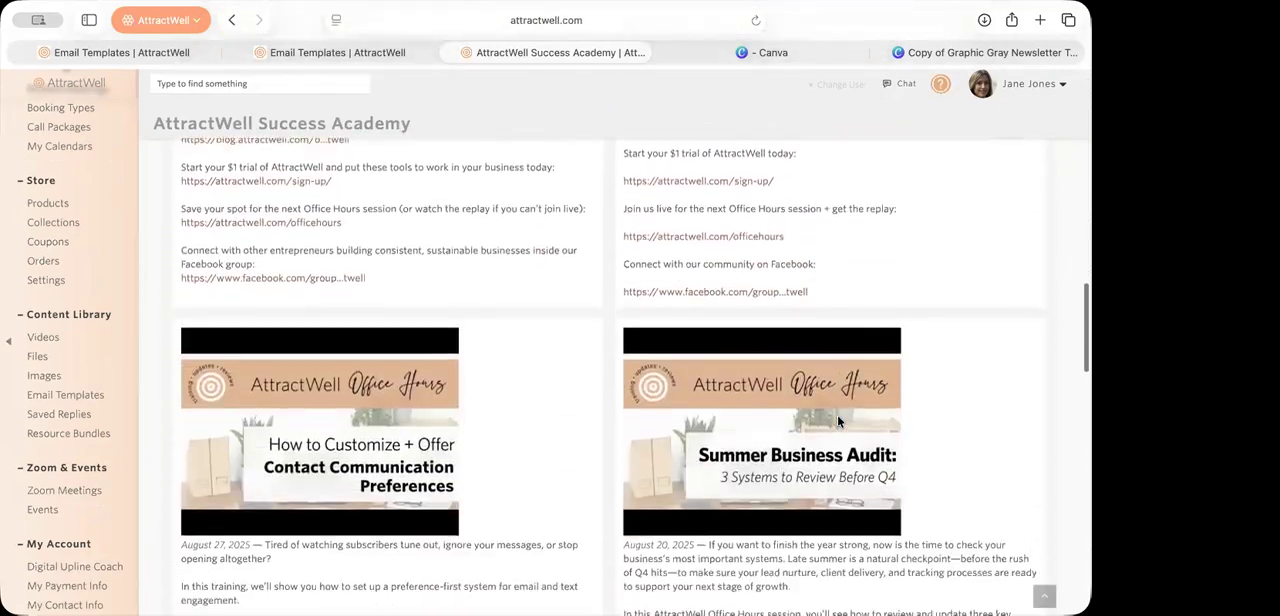
{"action": "scroll", "coordinate": [357, 425], "scroll_direction": "down", "scroll_amount": 3}
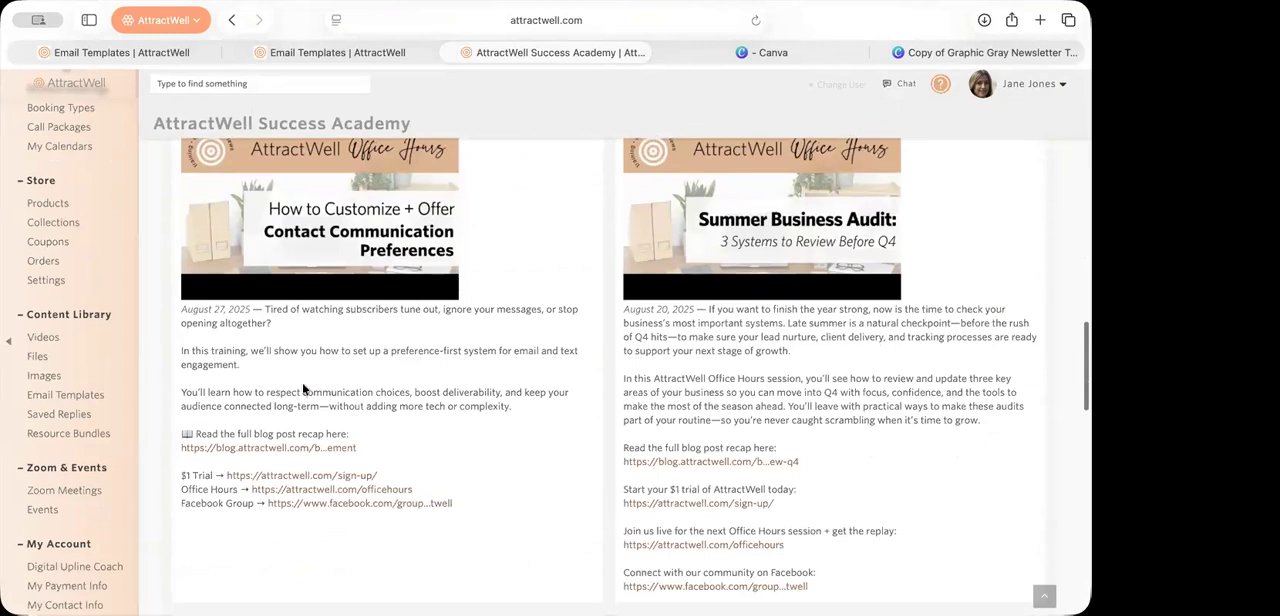
{"action": "right_click", "coordinate": [307, 294]}
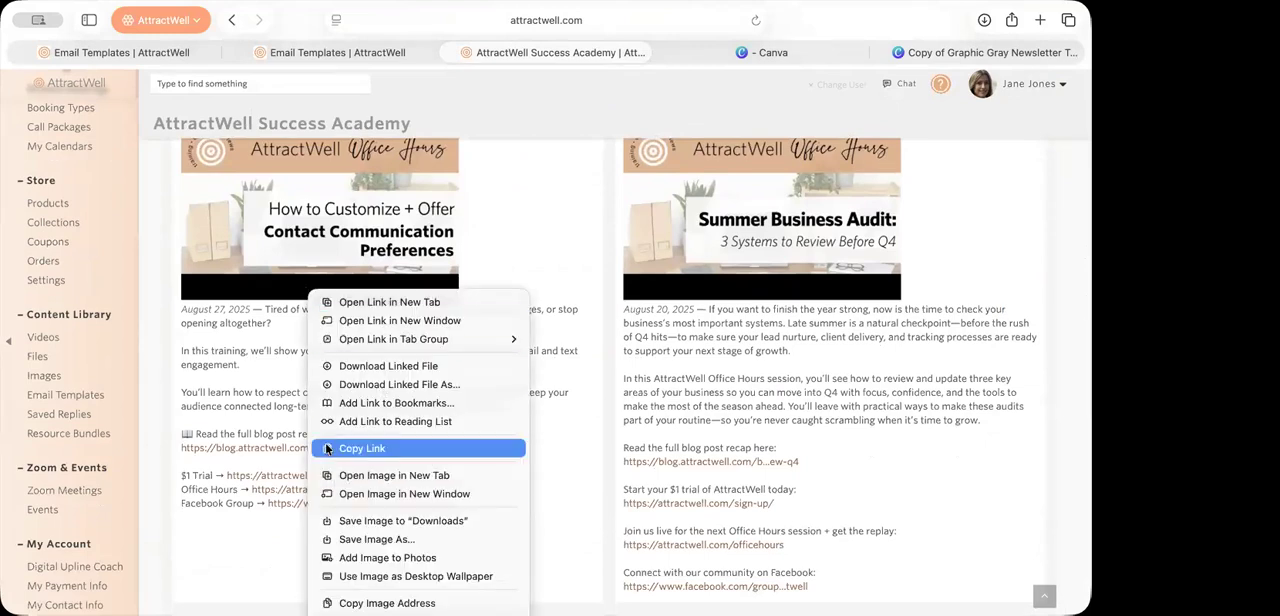
{"action": "left_click", "coordinate": [246, 432]}
{"action": "right_click", "coordinate": [262, 448]}
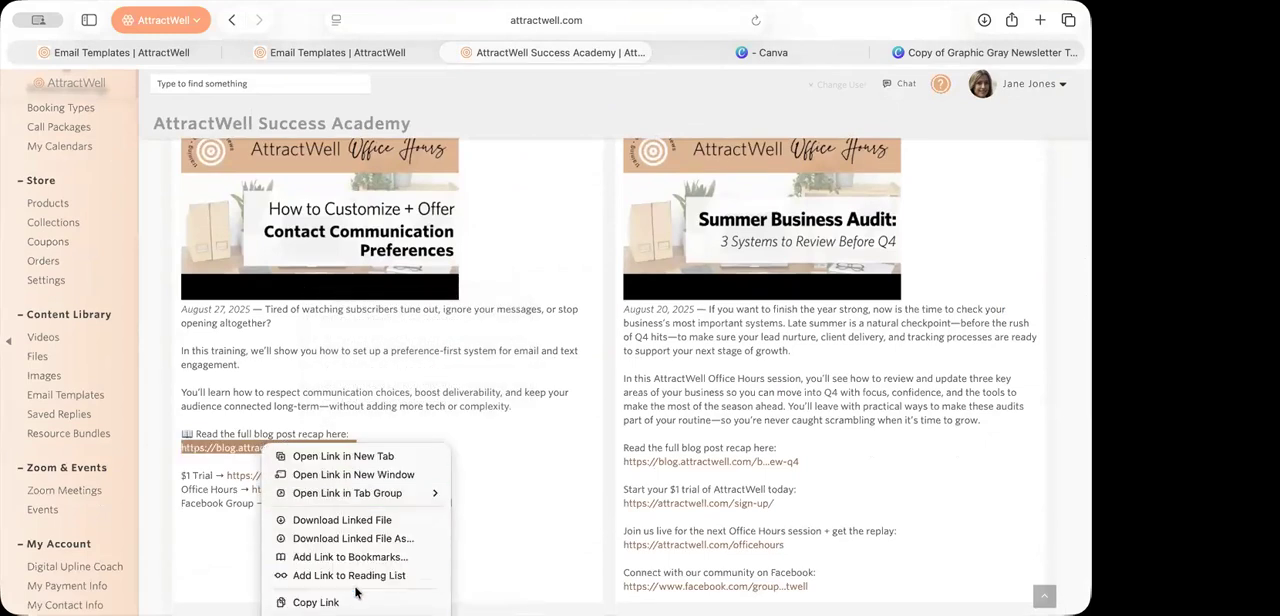
{"action": "left_click", "coordinate": [316, 602]}
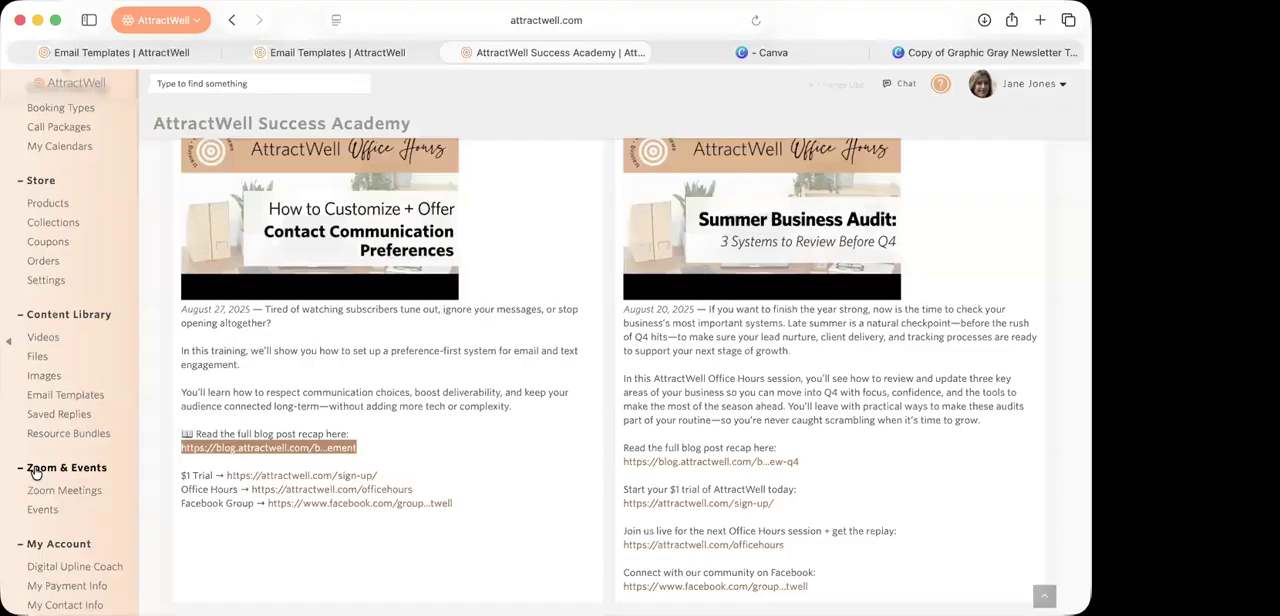
Step: Go to the Content Library's Email Templates and add a new email template, starting fresh instead of loading the unsaved one
{"action": "scroll", "coordinate": [35, 472], "scroll_direction": "up", "scroll_amount": 2}
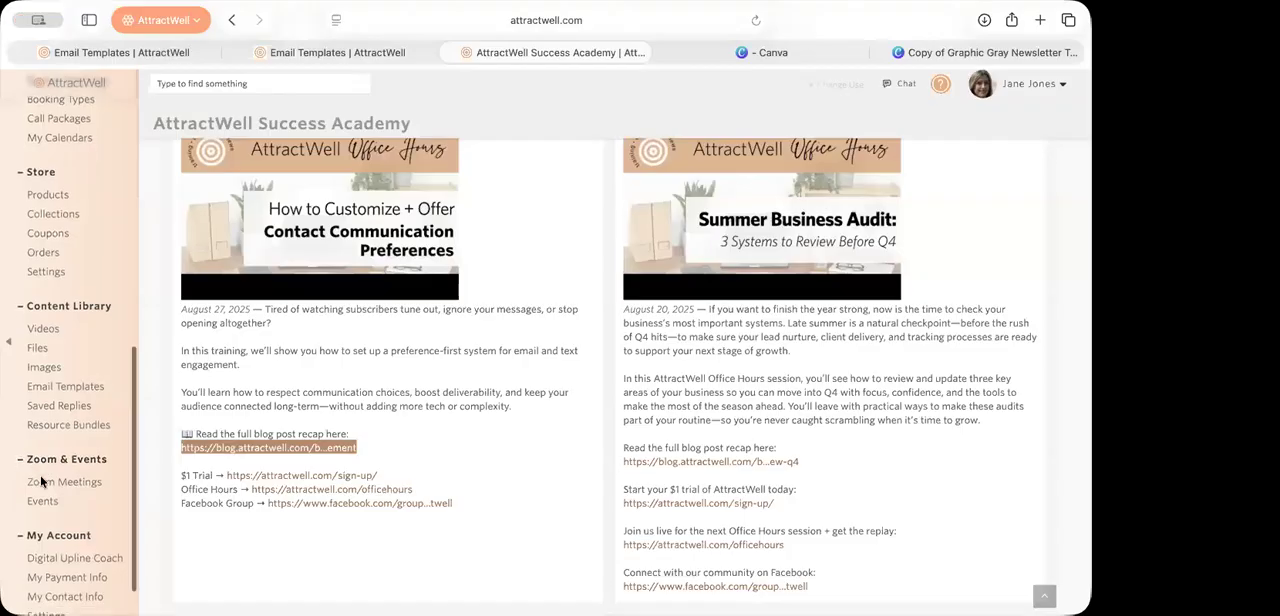
{"action": "left_click", "coordinate": [62, 447]}
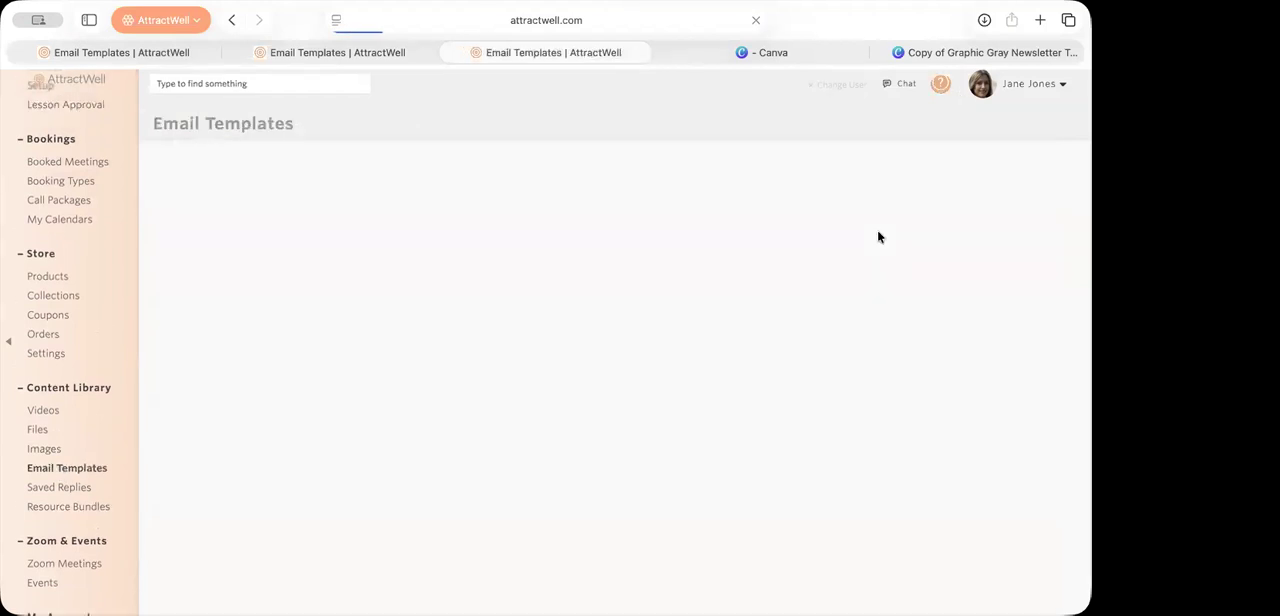
{"action": "left_click", "coordinate": [1030, 115]}
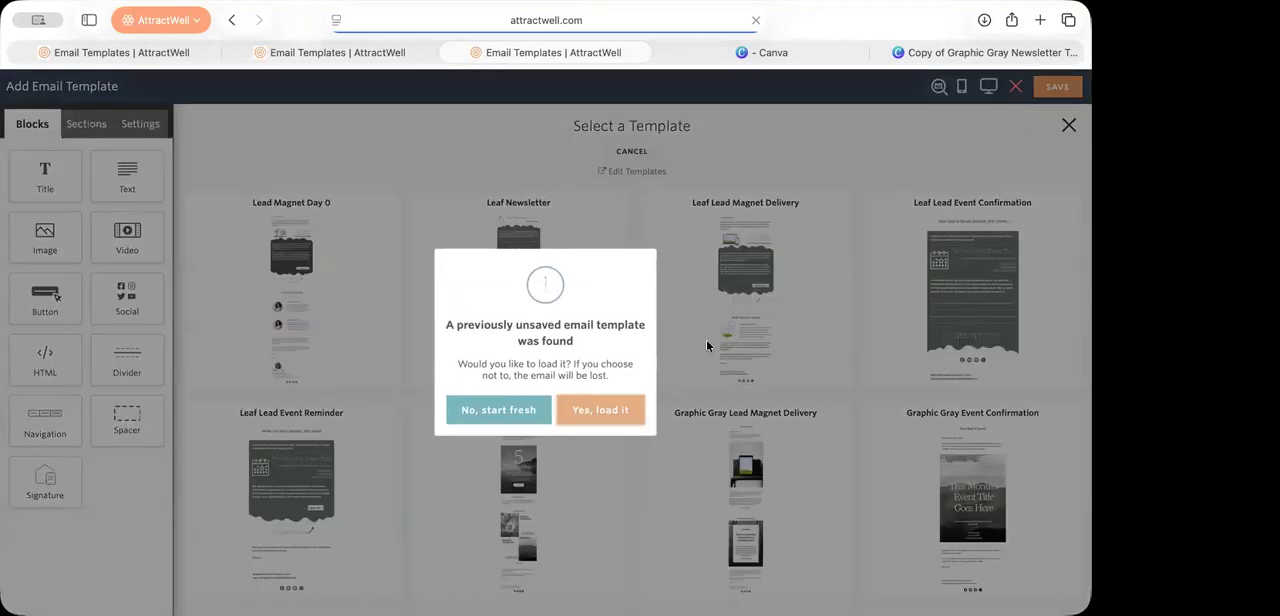
{"action": "left_click", "coordinate": [537, 415]}
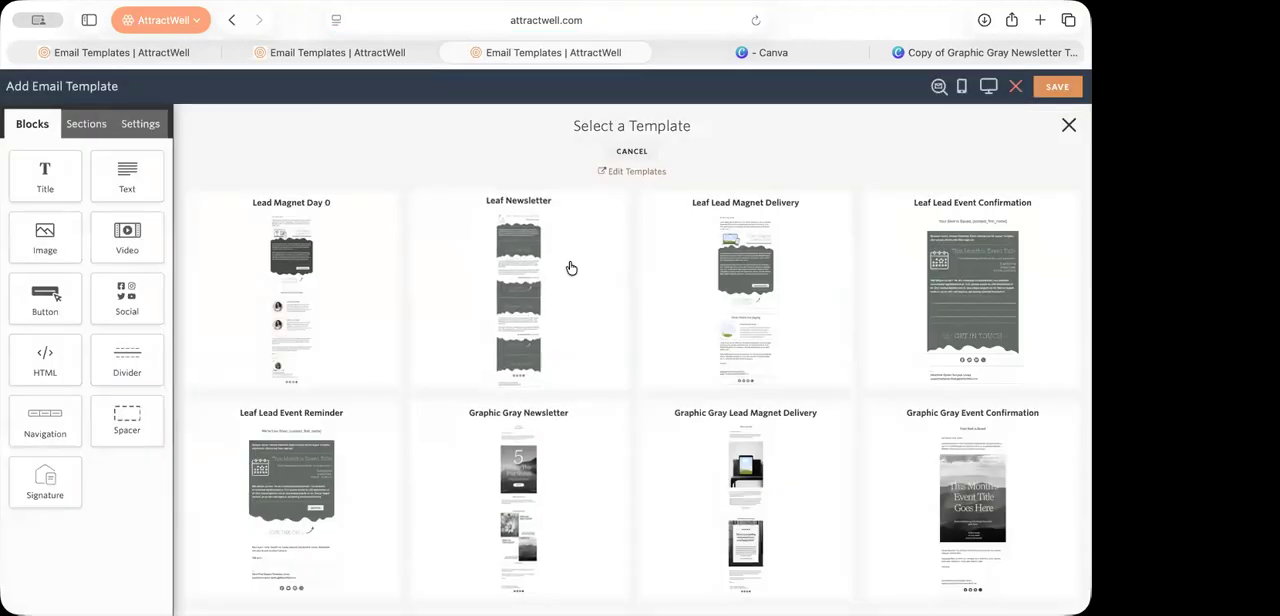
Step: Choose the Minimalist Newsletter design as the starting point for the new email template
{"action": "scroll", "coordinate": [756, 395], "scroll_direction": "down", "scroll_amount": 4}
{"action": "scroll", "coordinate": [756, 395], "scroll_direction": "down", "scroll_amount": 3}
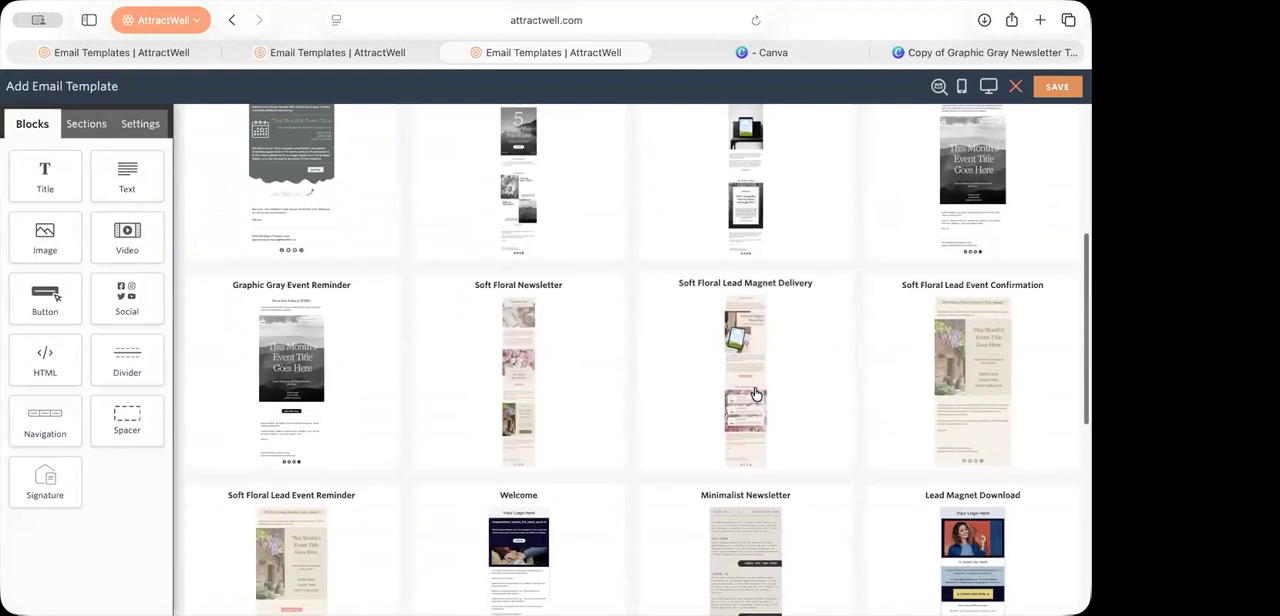
{"action": "scroll", "coordinate": [522, 456], "scroll_direction": "down", "scroll_amount": 3}
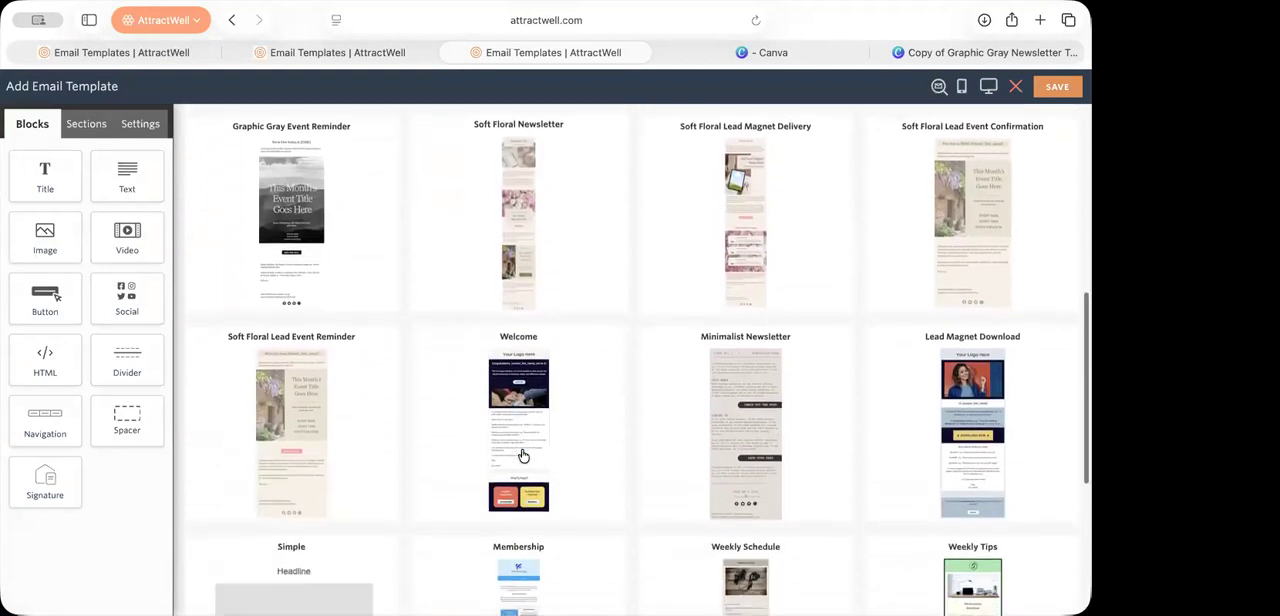
{"action": "left_click", "coordinate": [746, 399]}
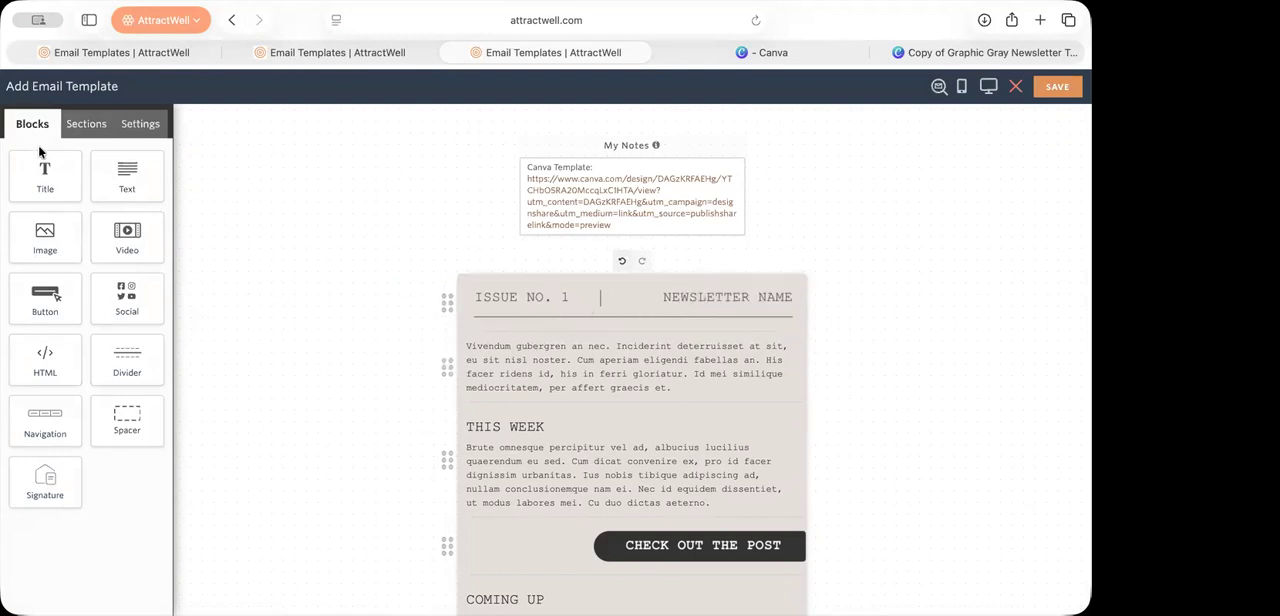
Step: Add an image block above the newsletter header and upload the "Client Name Here" testimonial image into it
{"action": "left_click_drag", "start_coordinate": [45, 250], "coordinate": [532, 293]}
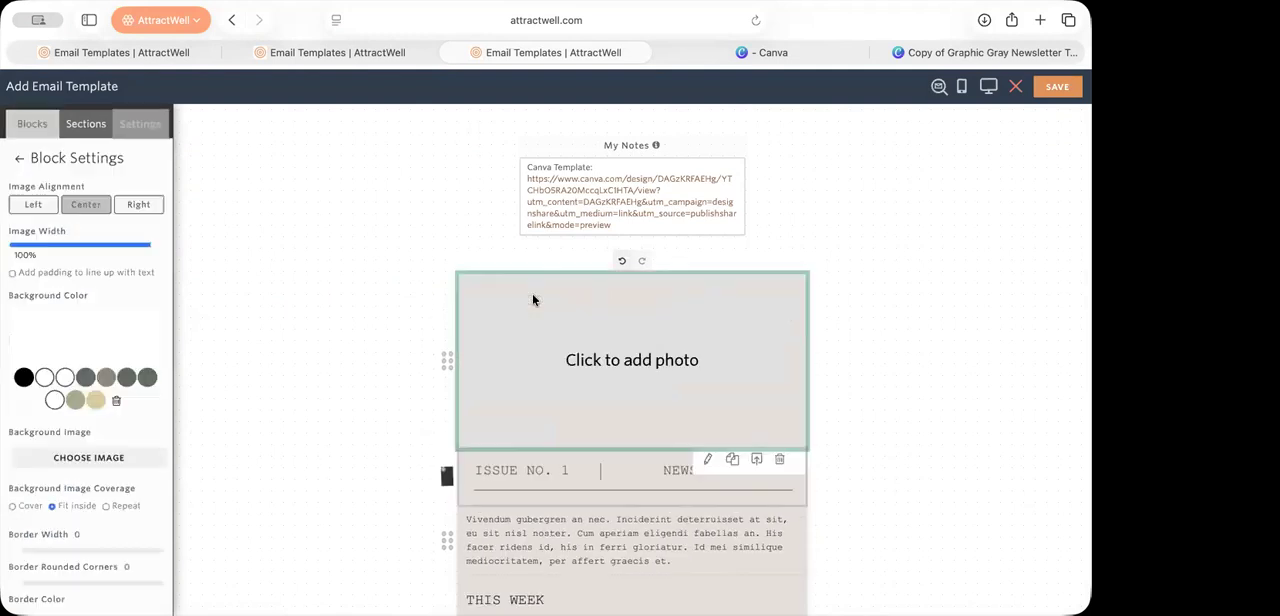
{"action": "left_click", "coordinate": [637, 385]}
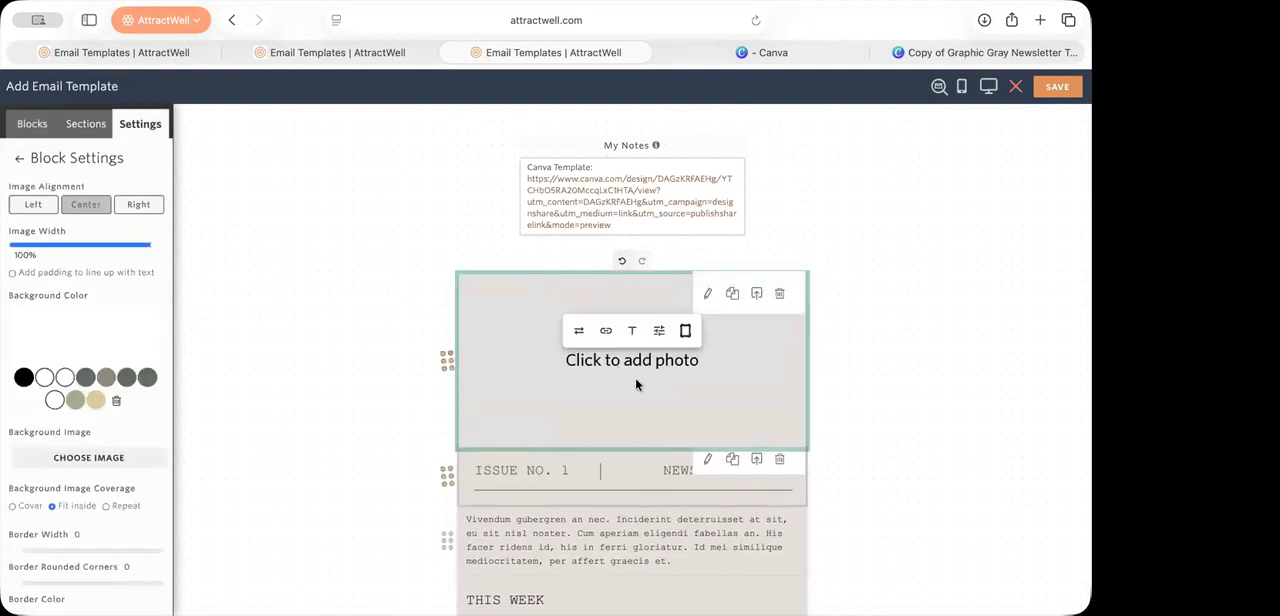
{"action": "left_click", "coordinate": [579, 331]}
{"action": "left_click", "coordinate": [638, 505]}
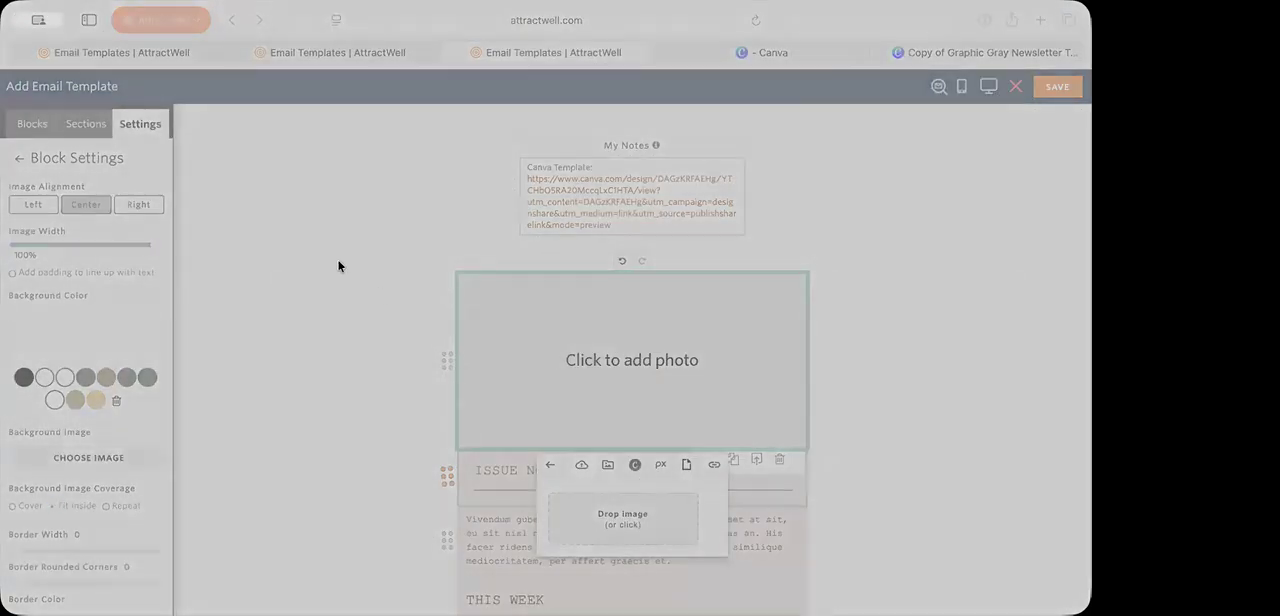
{"action": "left_click", "coordinate": [911, 455]}
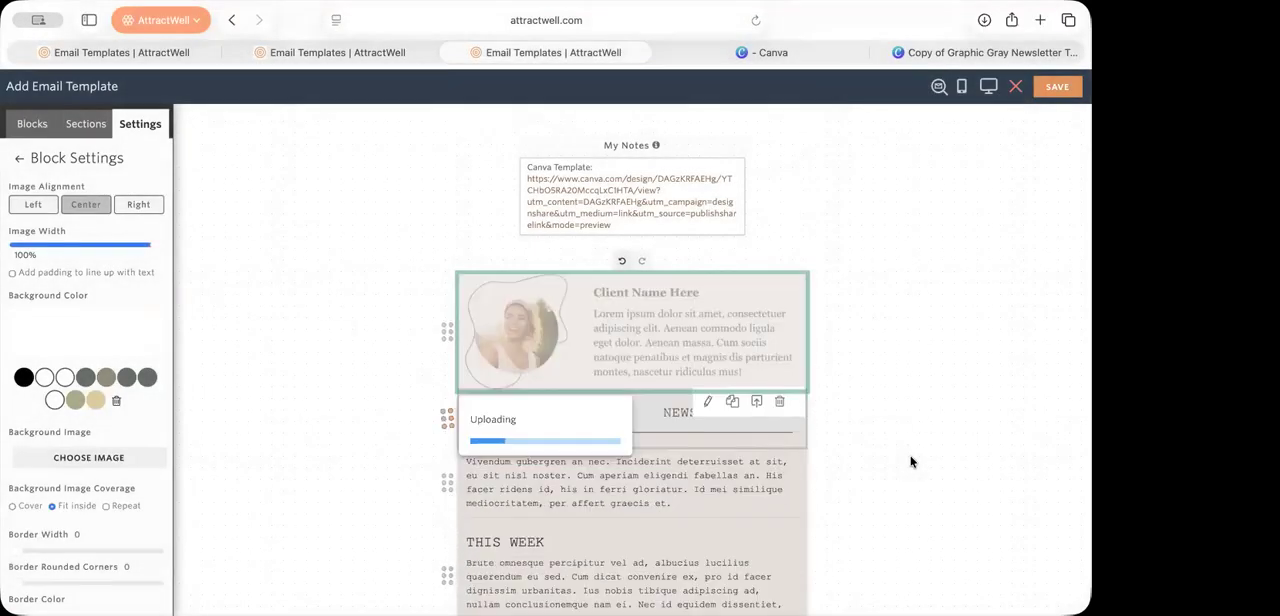
{"action": "left_click", "coordinate": [910, 453]}
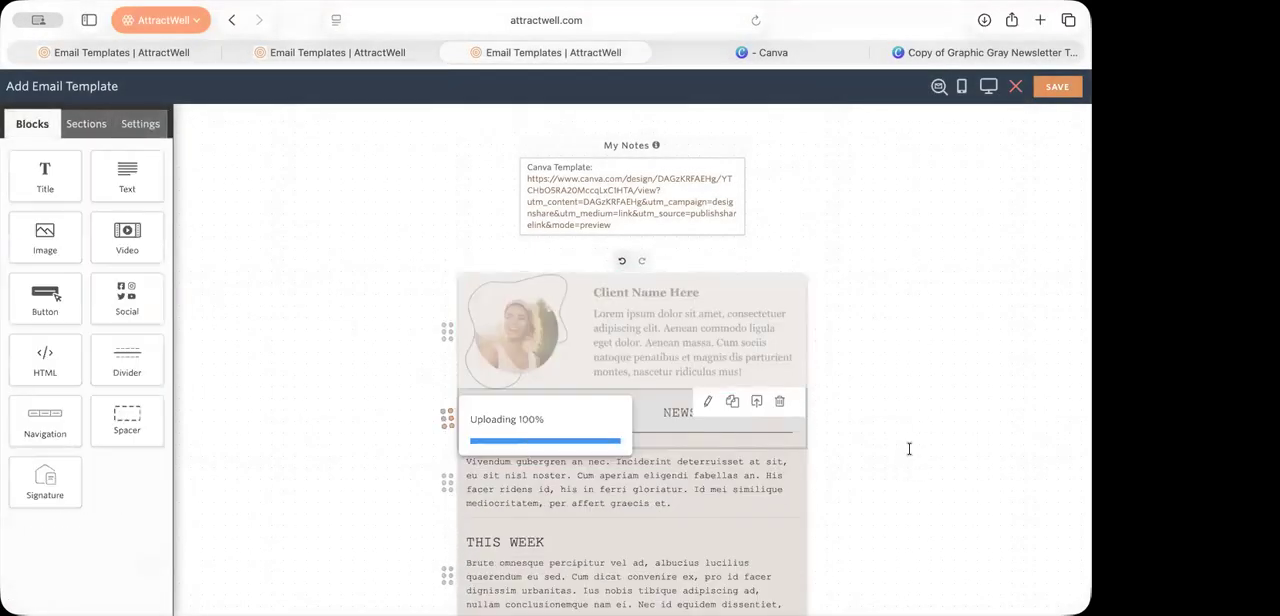
Step: Try an email padding of 30 in the template's overall settings and reset it
{"action": "left_click", "coordinate": [374, 314]}
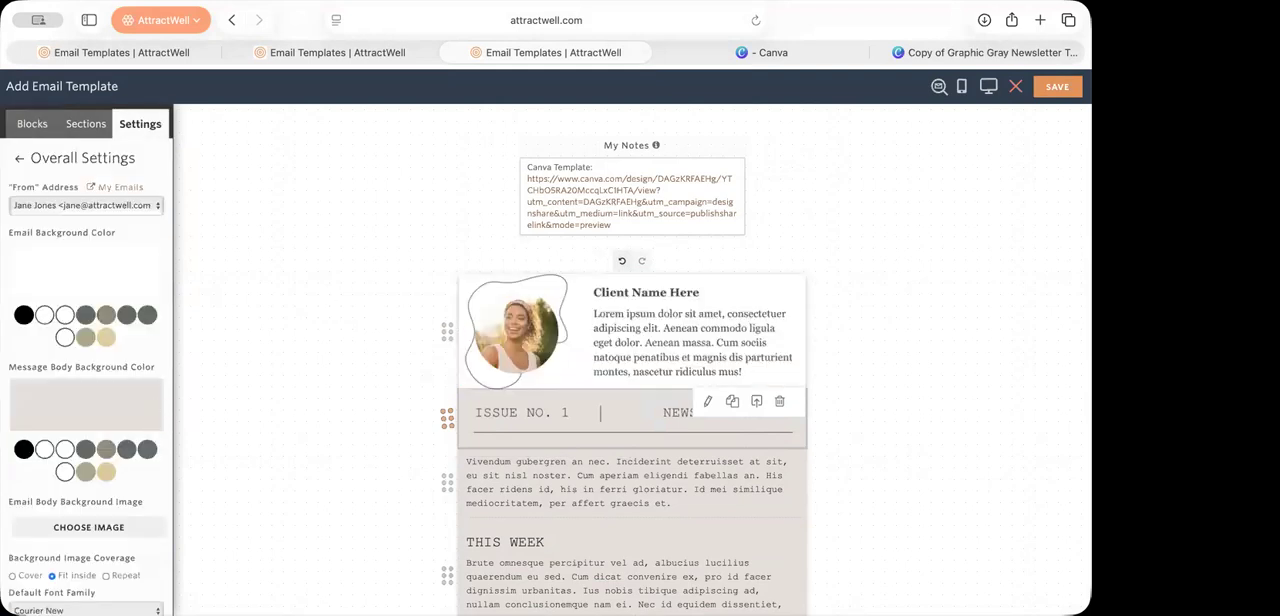
{"action": "scroll", "coordinate": [91, 503], "scroll_direction": "down", "scroll_amount": 1}
{"action": "scroll", "coordinate": [91, 503], "scroll_direction": "down", "scroll_amount": 10}
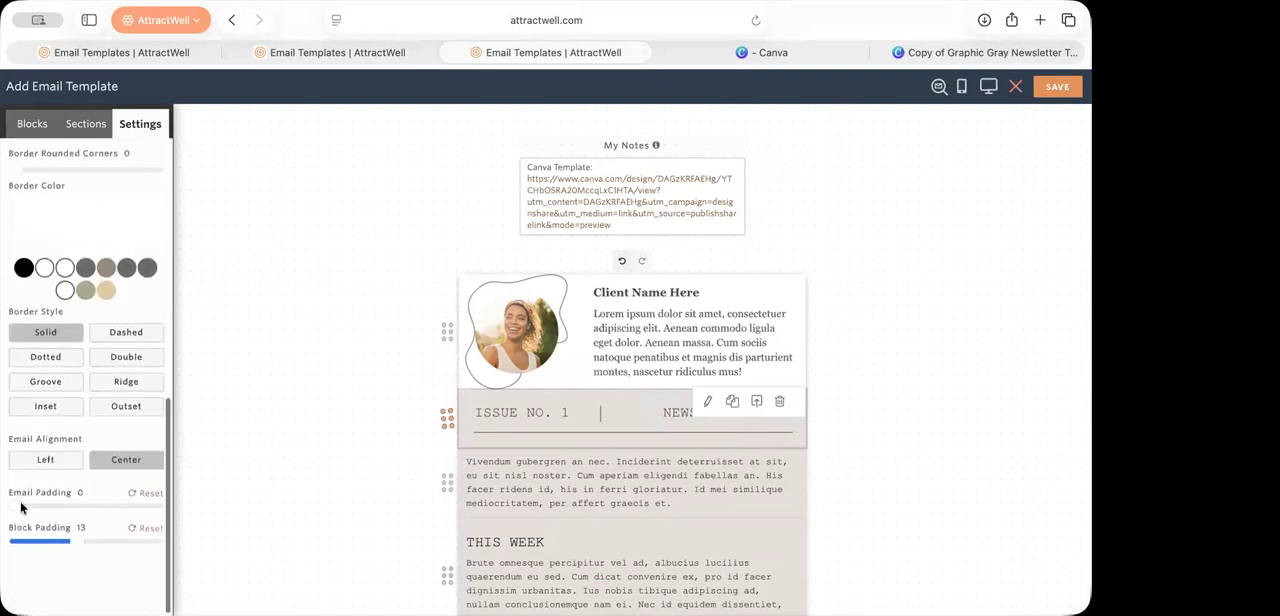
{"action": "left_click_drag", "start_coordinate": [21, 508], "coordinate": [230, 510]}
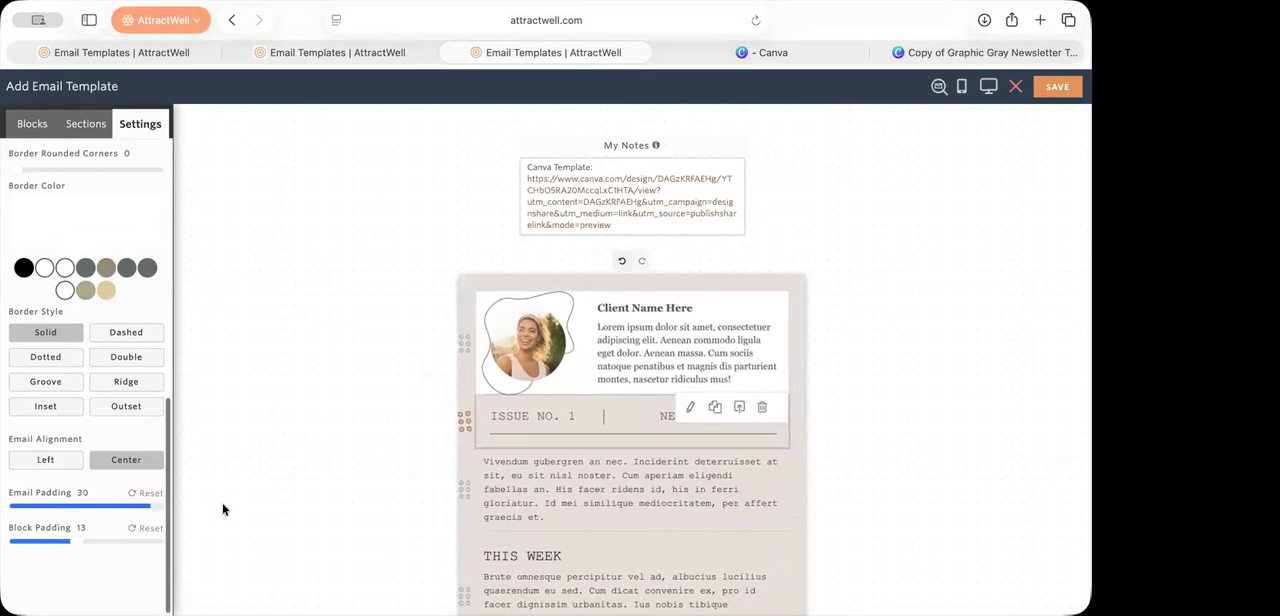
{"action": "left_click", "coordinate": [146, 493]}
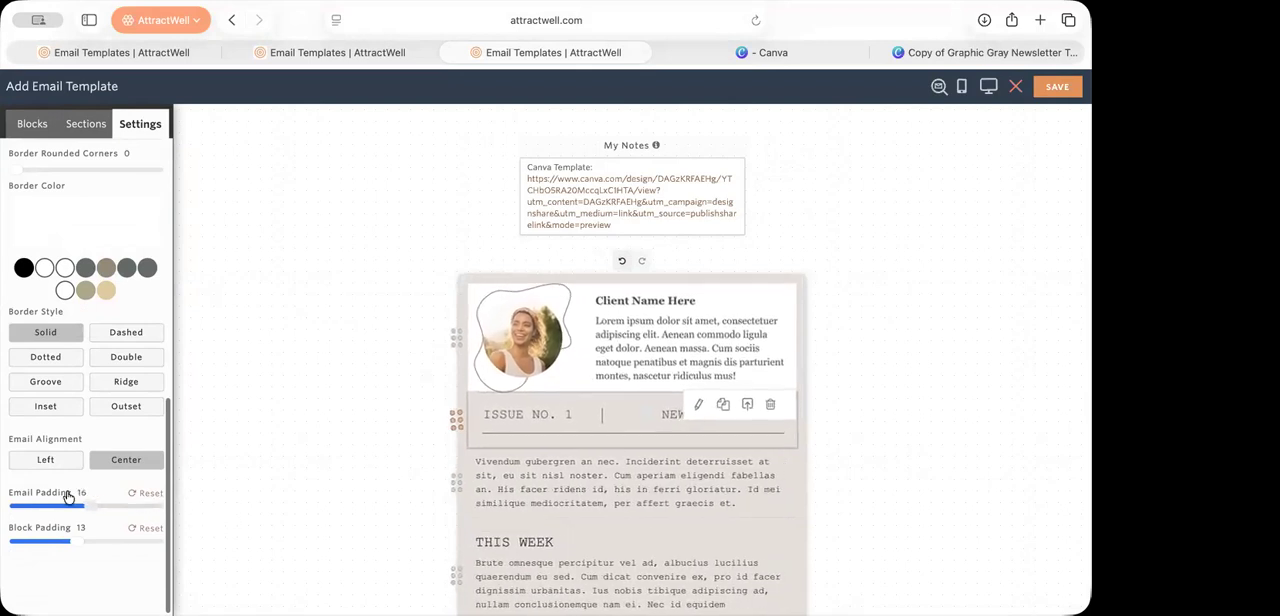
{"action": "left_click", "coordinate": [834, 436]}
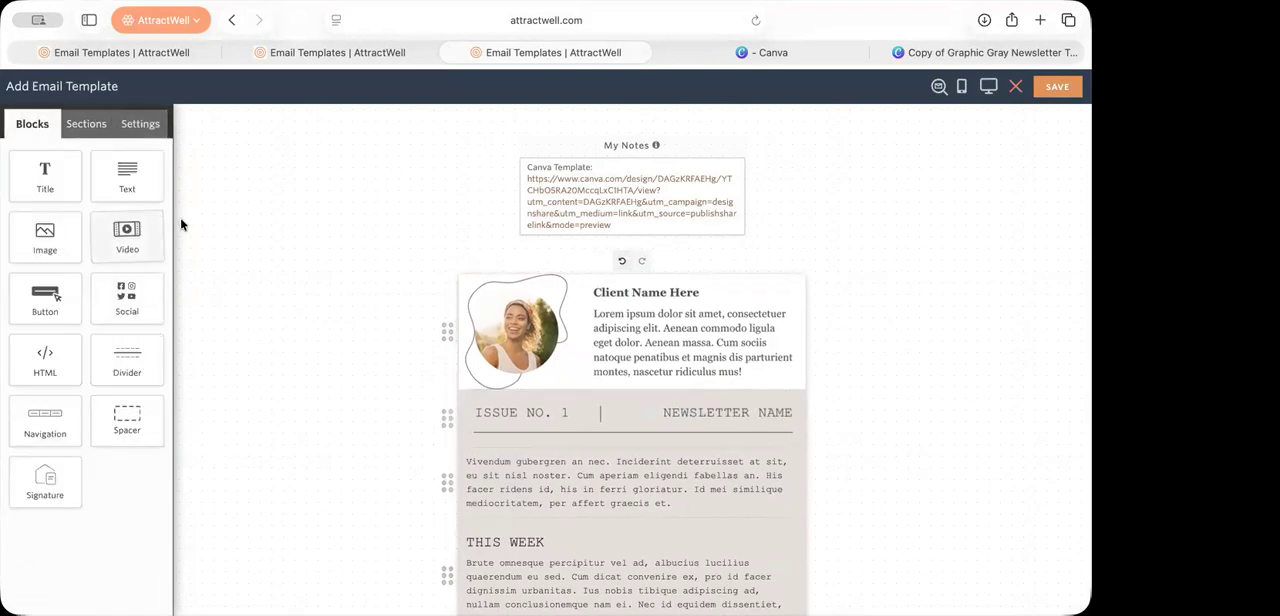
Step: Give the whole email a dark gray border with a width of 8 in the overall settings
{"action": "left_click", "coordinate": [242, 387]}
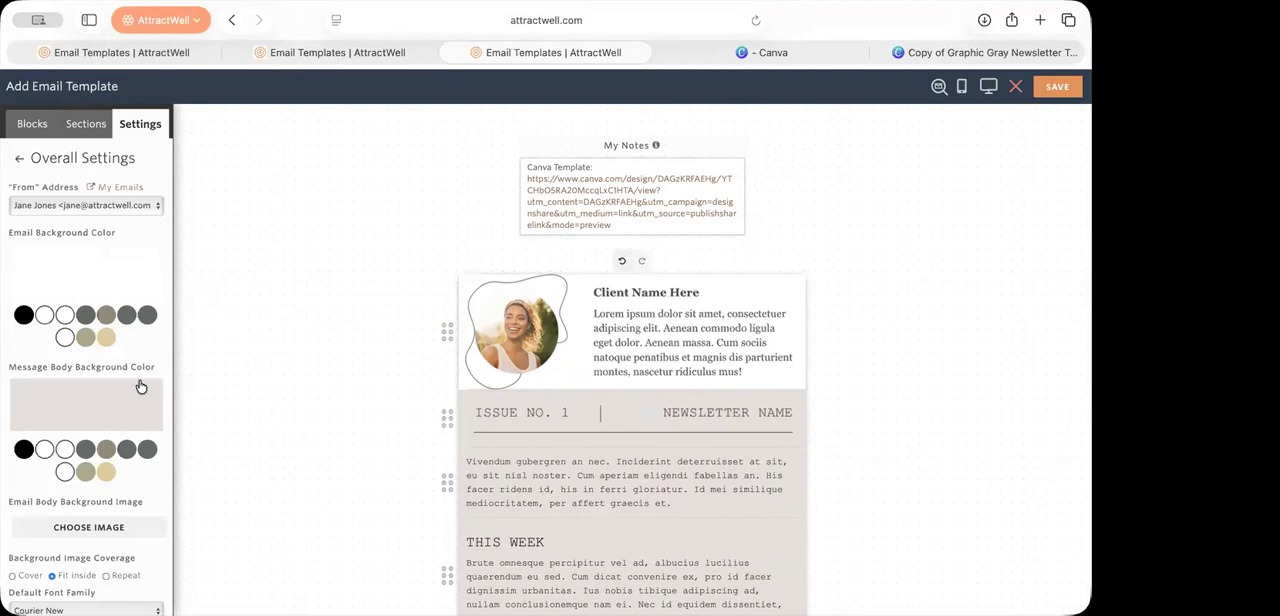
{"action": "scroll", "coordinate": [140, 386], "scroll_direction": "down", "scroll_amount": 5}
{"action": "scroll", "coordinate": [140, 386], "scroll_direction": "down", "scroll_amount": 3}
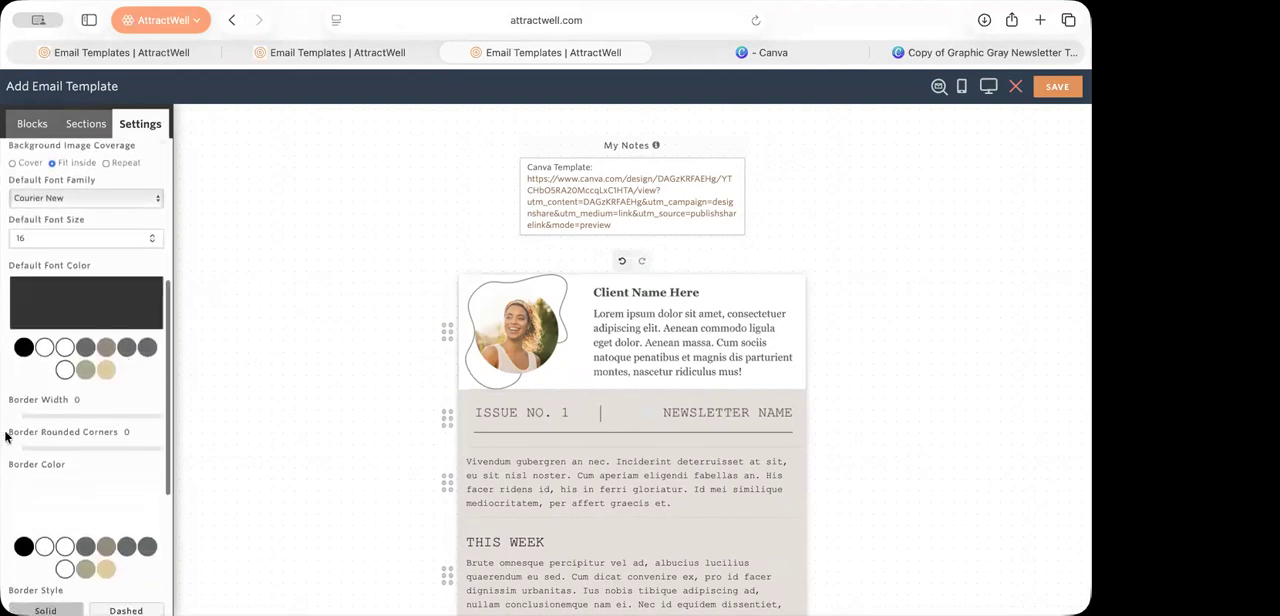
{"action": "mouse_move", "coordinate": [12, 416]}
{"action": "left_mouse_down"}
{"action": "mouse_move", "coordinate": [40, 418]}
{"action": "mouse_move", "coordinate": [11, 417]}
{"action": "left_mouse_up"}
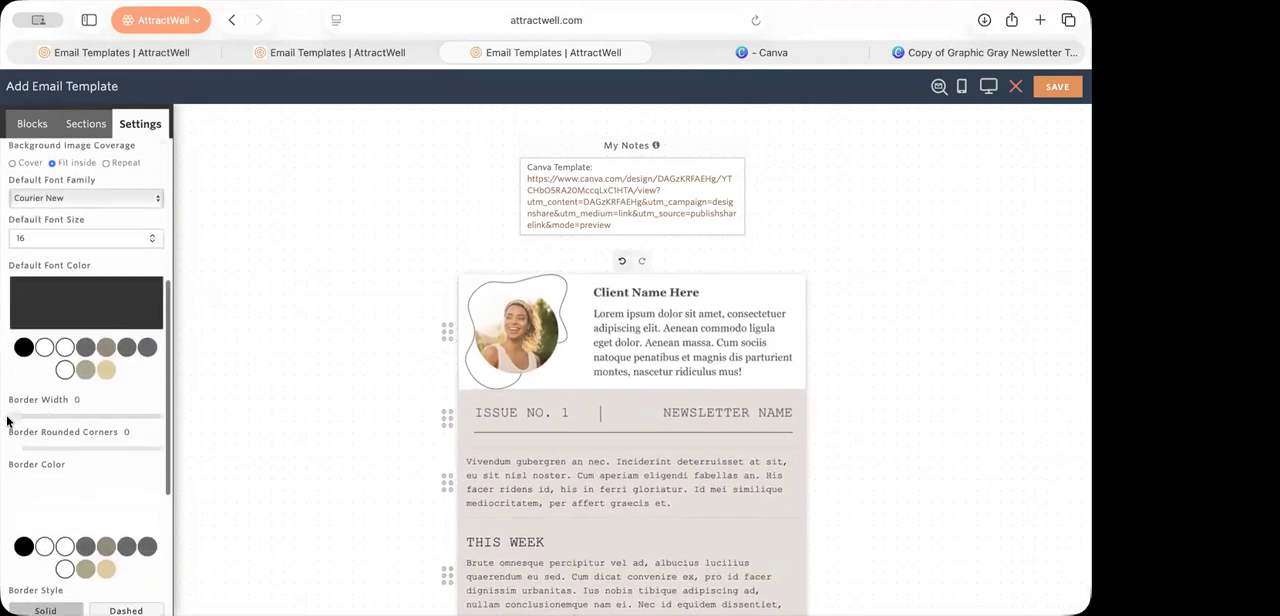
{"action": "left_click", "coordinate": [84, 550]}
{"action": "left_click_drag", "start_coordinate": [17, 423], "coordinate": [67, 423]}
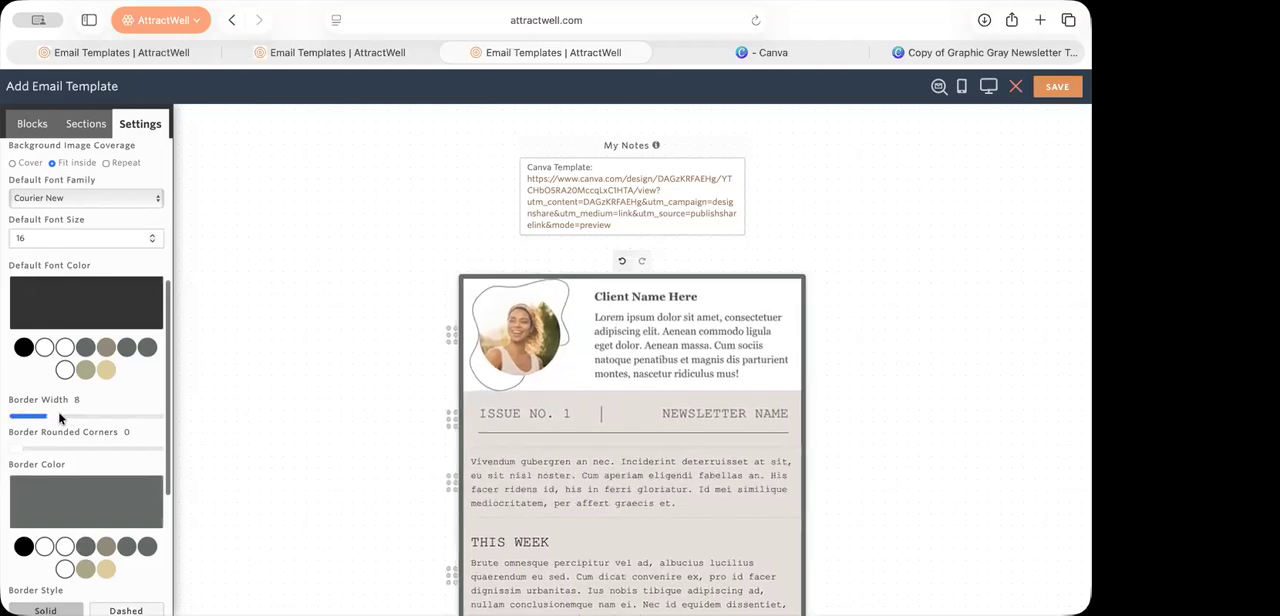
{"action": "left_click", "coordinate": [257, 441]}
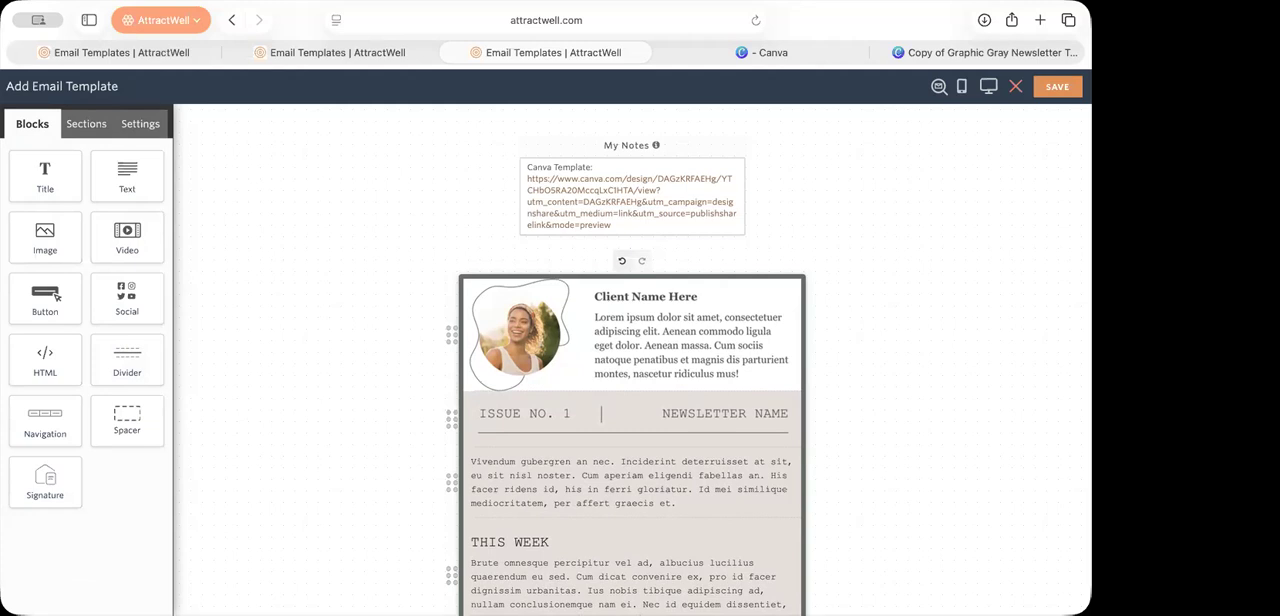
Step: Insert the saved Blog Feature Blurb section above the testimonial image
{"action": "left_click", "coordinate": [102, 122]}
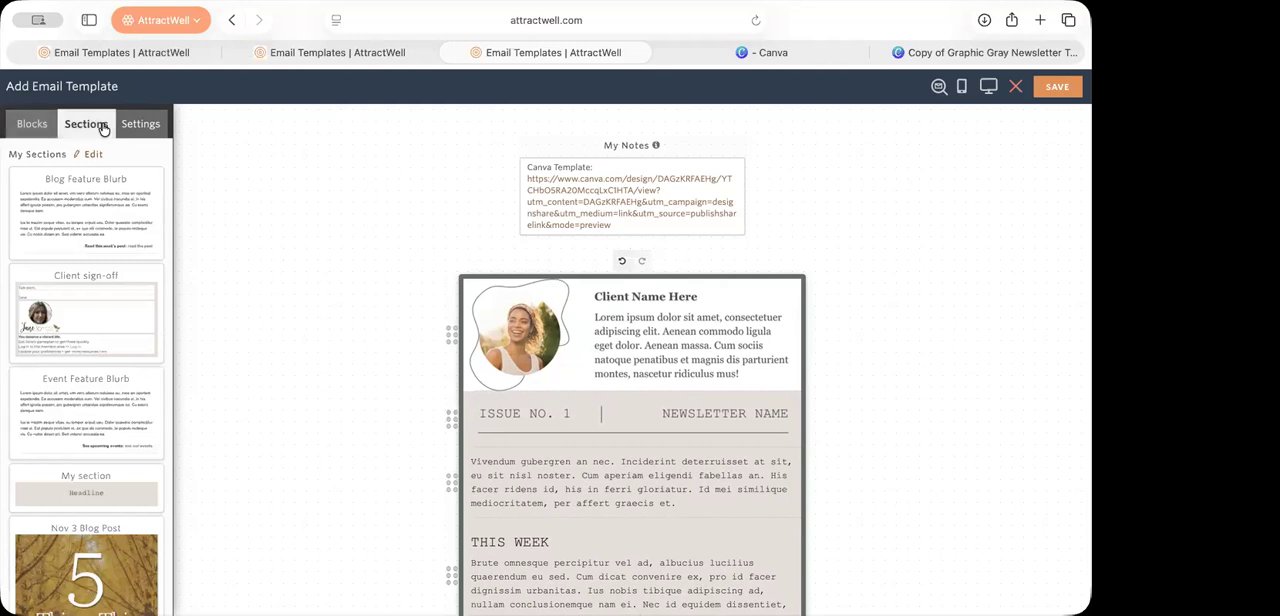
{"action": "left_click_drag", "start_coordinate": [69, 244], "coordinate": [533, 285]}
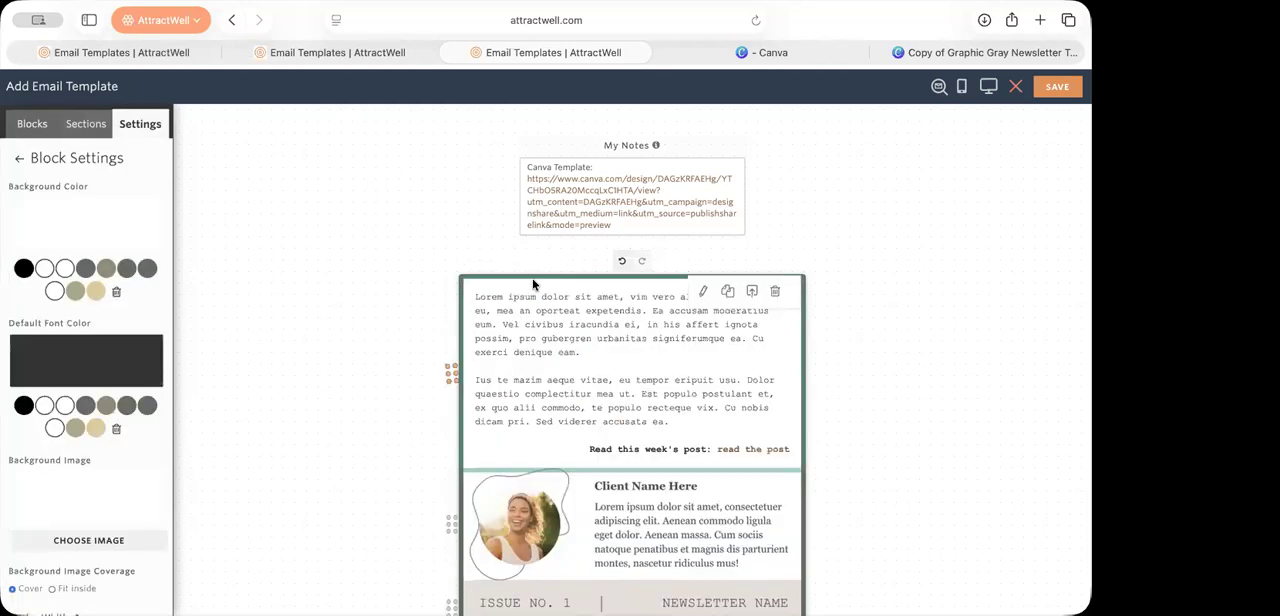
Step: Insert the saved Event Feature Blurb section above the blog blurb and delete it again
{"action": "left_click", "coordinate": [86, 123]}
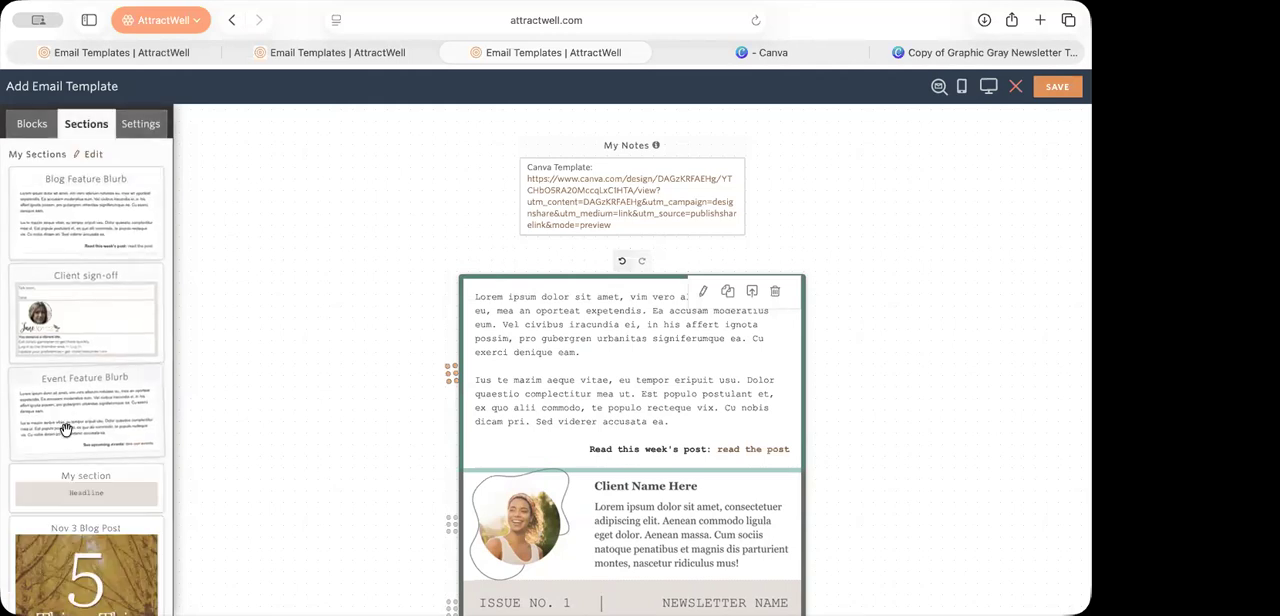
{"action": "left_click_drag", "start_coordinate": [65, 430], "coordinate": [531, 339]}
{"action": "mouse_move", "coordinate": [561, 300]}
{"action": "left_mouse_down"}
{"action": "mouse_move", "coordinate": [540, 480]}
{"action": "mouse_move", "coordinate": [644, 482]}
{"action": "mouse_move", "coordinate": [575, 271]}
{"action": "mouse_move", "coordinate": [560, 473]}
{"action": "mouse_move", "coordinate": [558, 305]}
{"action": "left_mouse_up"}
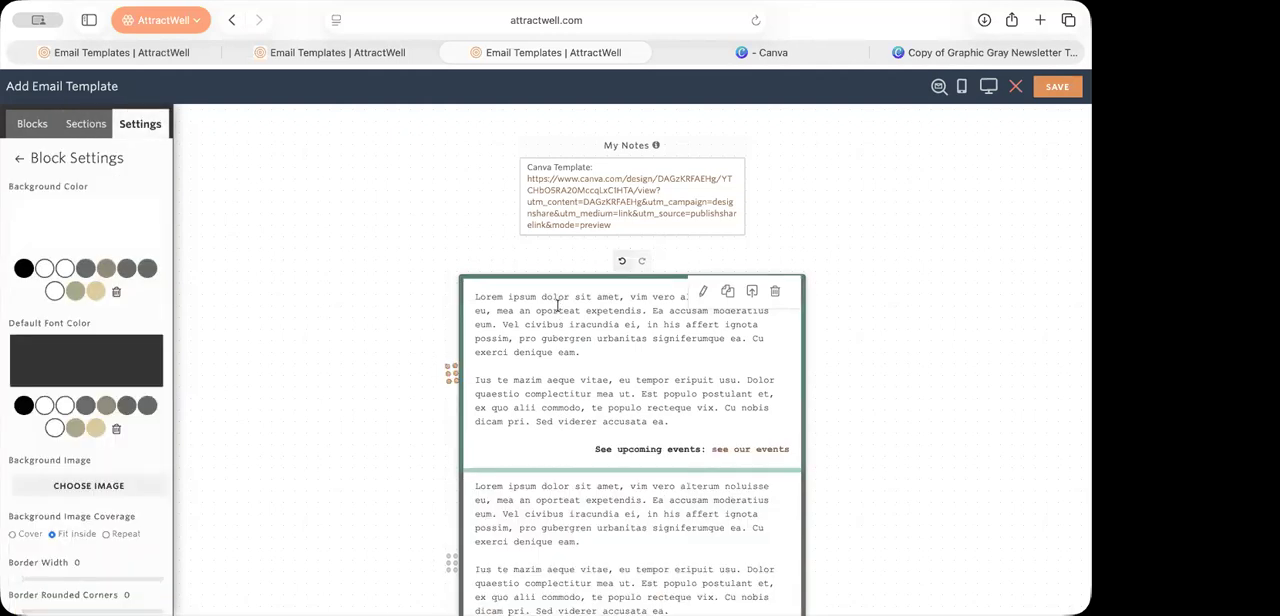
{"action": "left_click", "coordinate": [778, 294]}
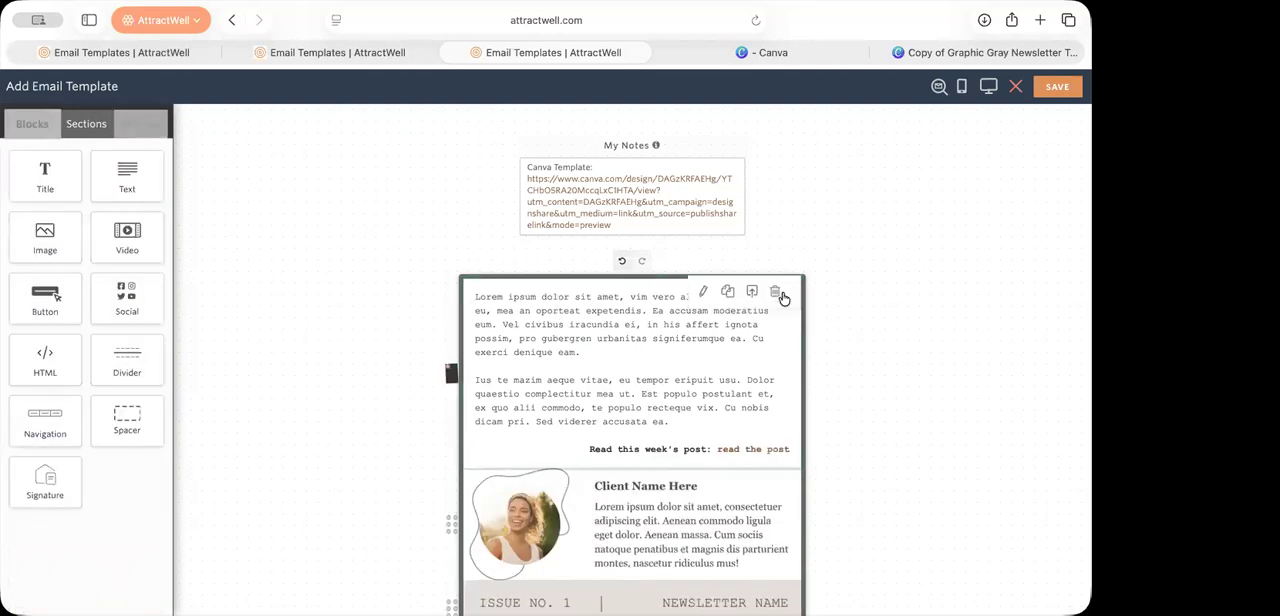
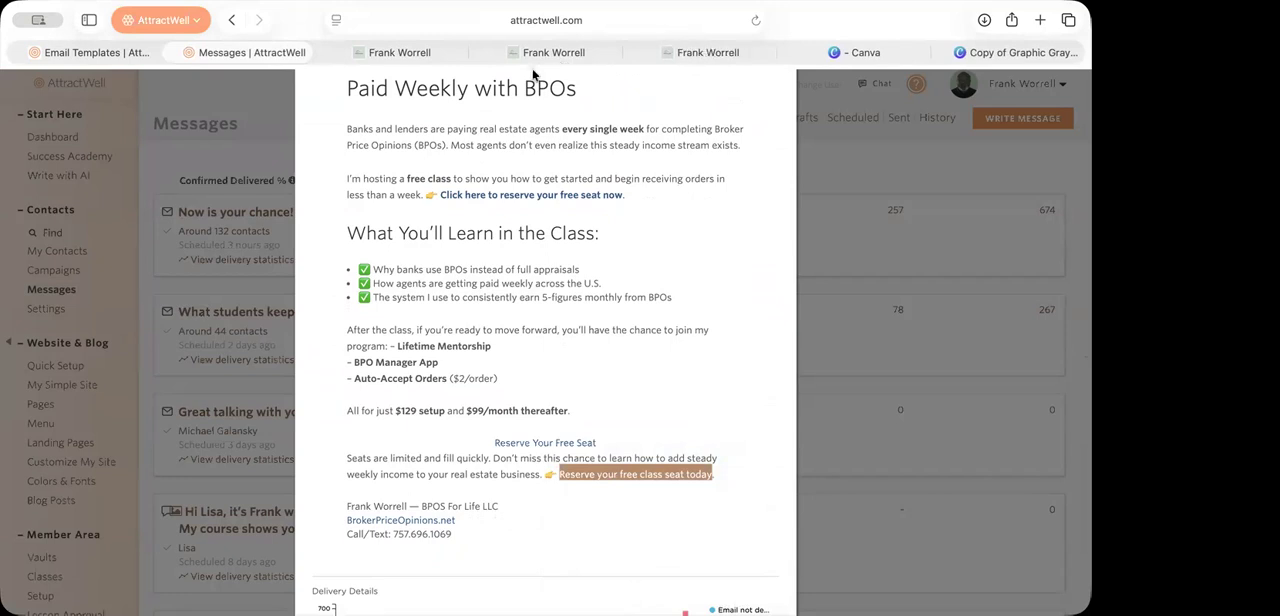
Step: Close the two duplicate browser tabs of the BPO Accelerator Free Course event page, keeping one open
{"action": "left_click", "coordinate": [549, 56]}
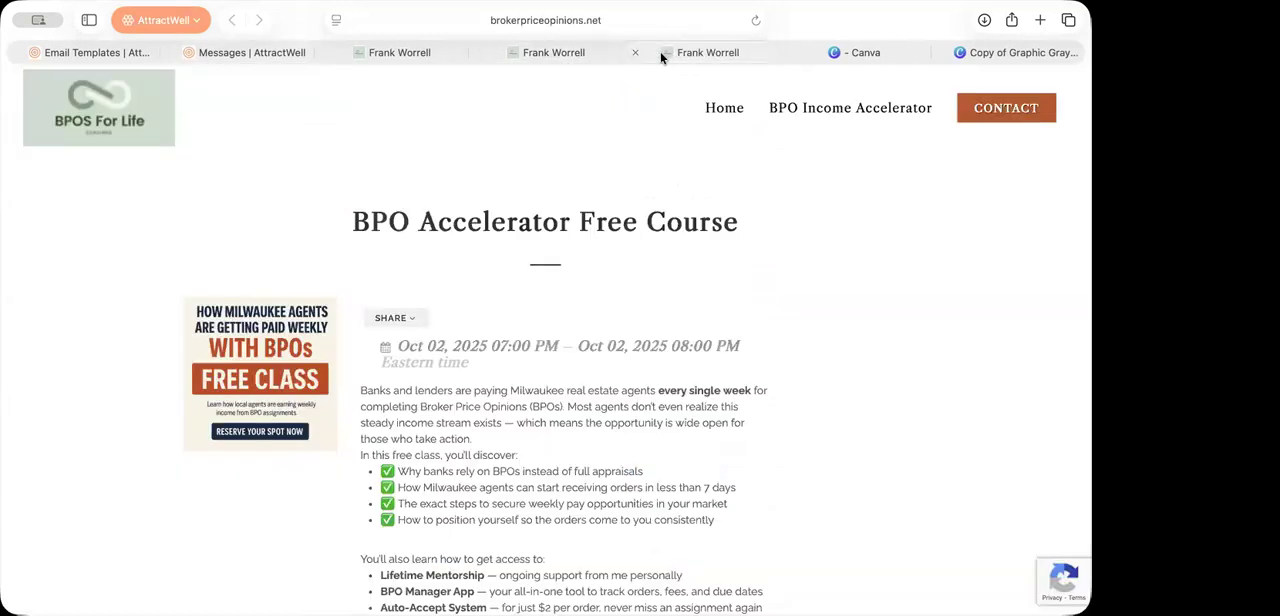
{"action": "left_click", "coordinate": [634, 52]}
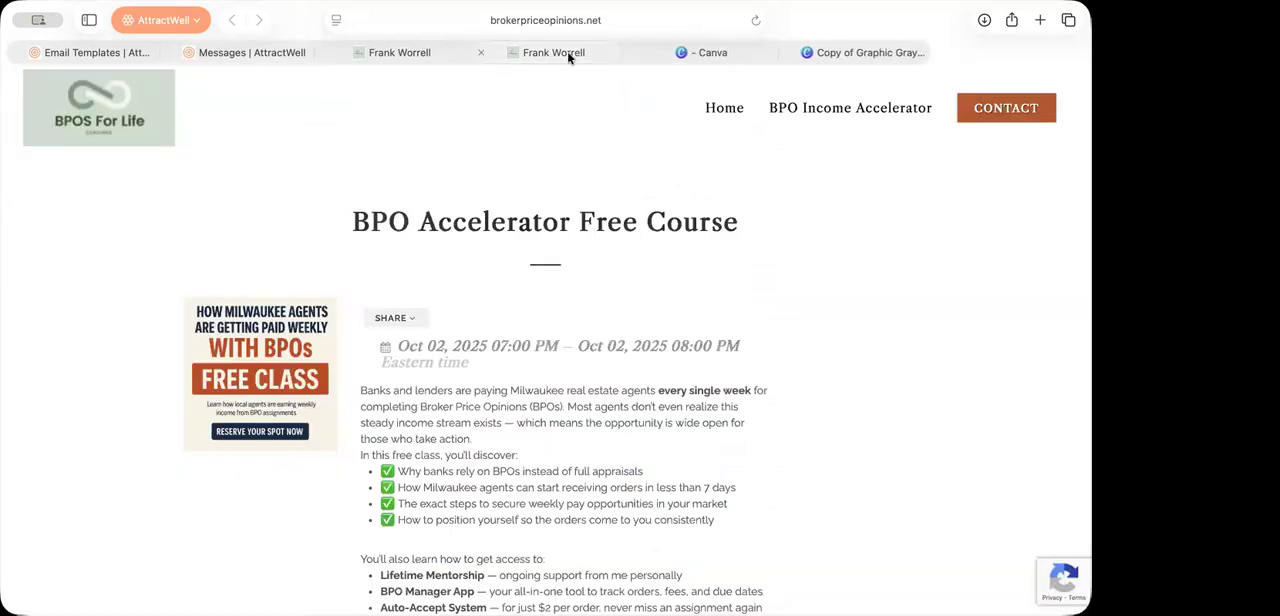
{"action": "left_click", "coordinate": [482, 52]}
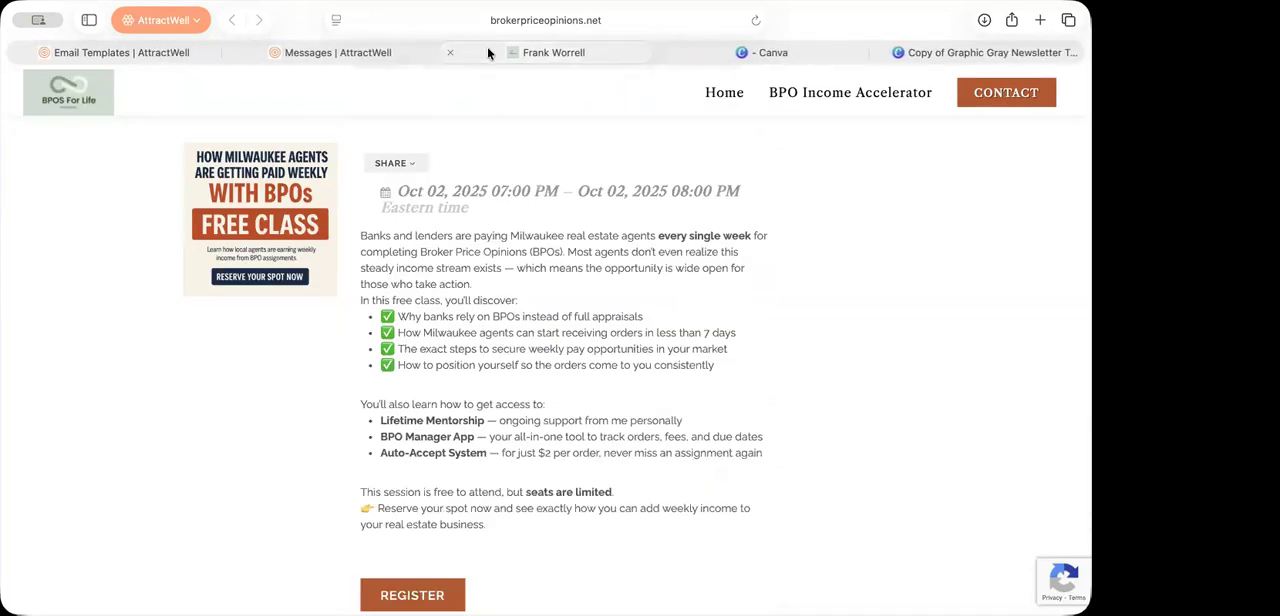
Step: Review the sent Free BPO Course email's body and its charts for delivered, opened and clicked rates
{"action": "left_click", "coordinate": [353, 54]}
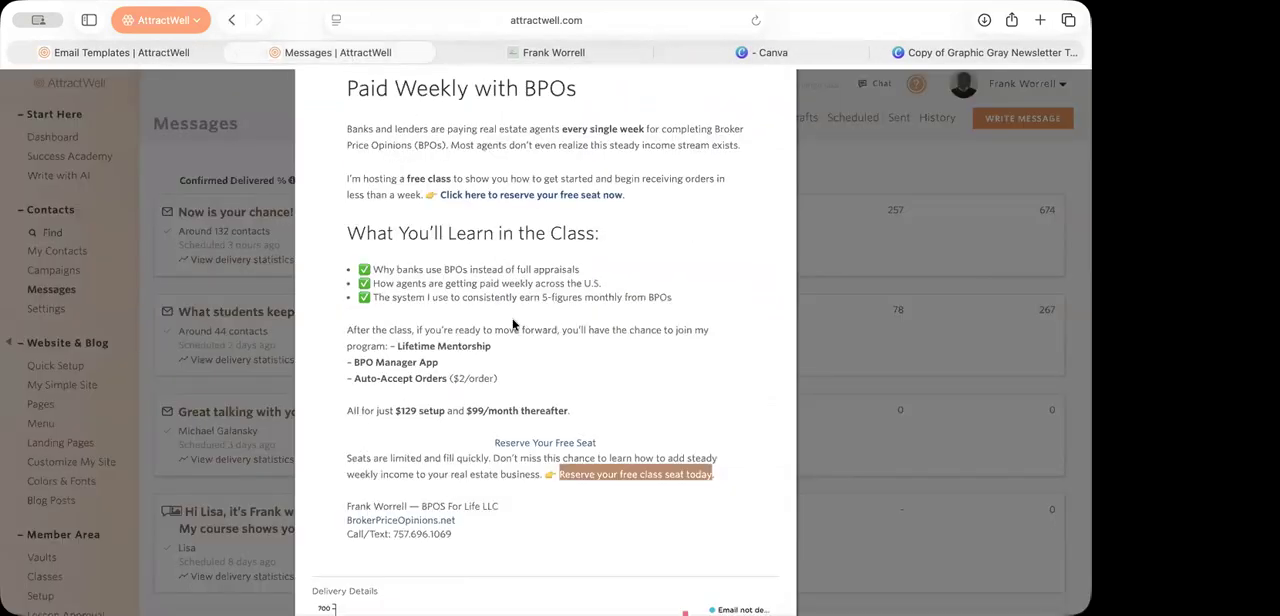
{"action": "scroll", "coordinate": [513, 323], "scroll_direction": "down", "scroll_amount": 3}
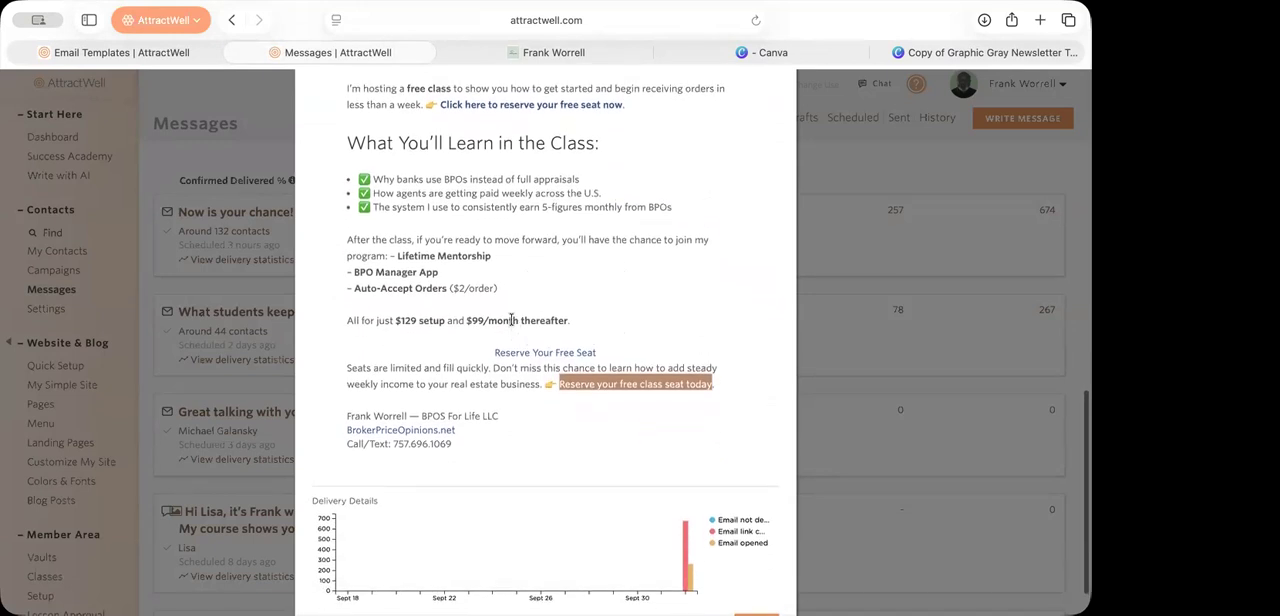
{"action": "scroll", "coordinate": [513, 323], "scroll_direction": "up", "scroll_amount": 10}
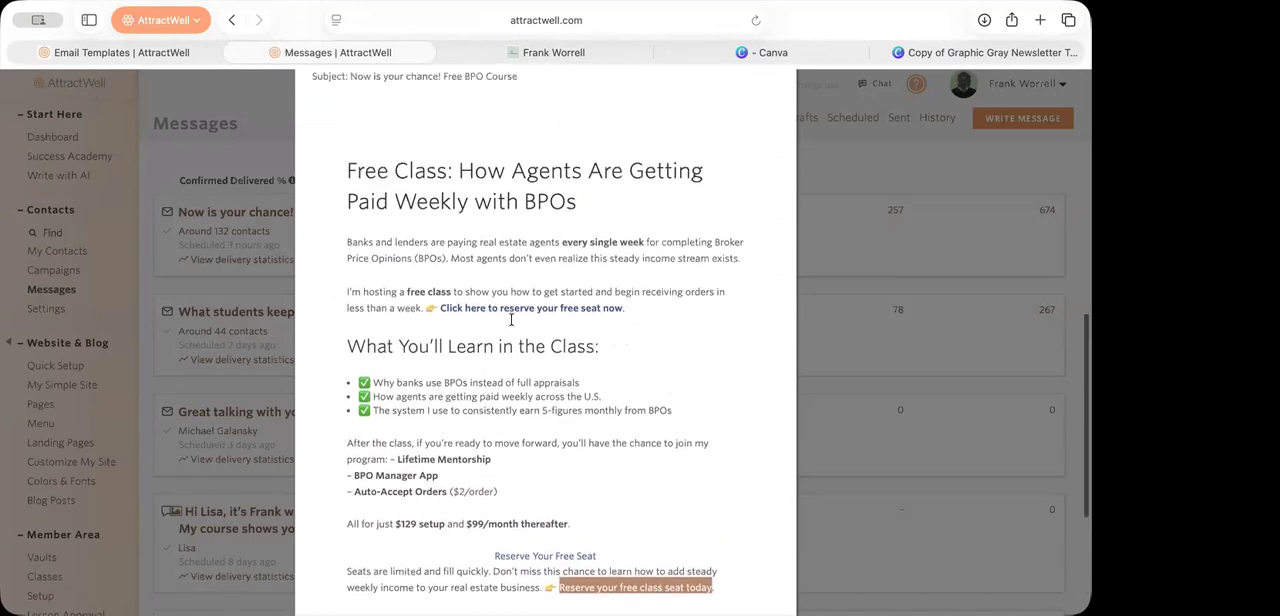
{"action": "scroll", "coordinate": [512, 320], "scroll_direction": "up", "scroll_amount": 3}
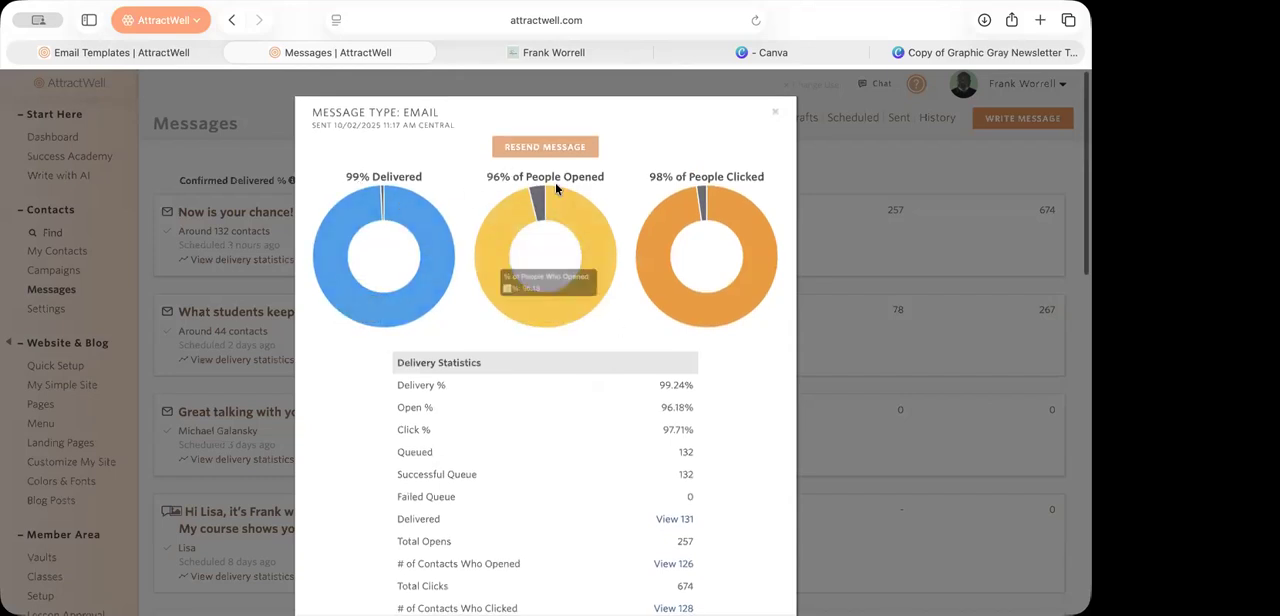
{"action": "mouse_move", "coordinate": [678, 208]}
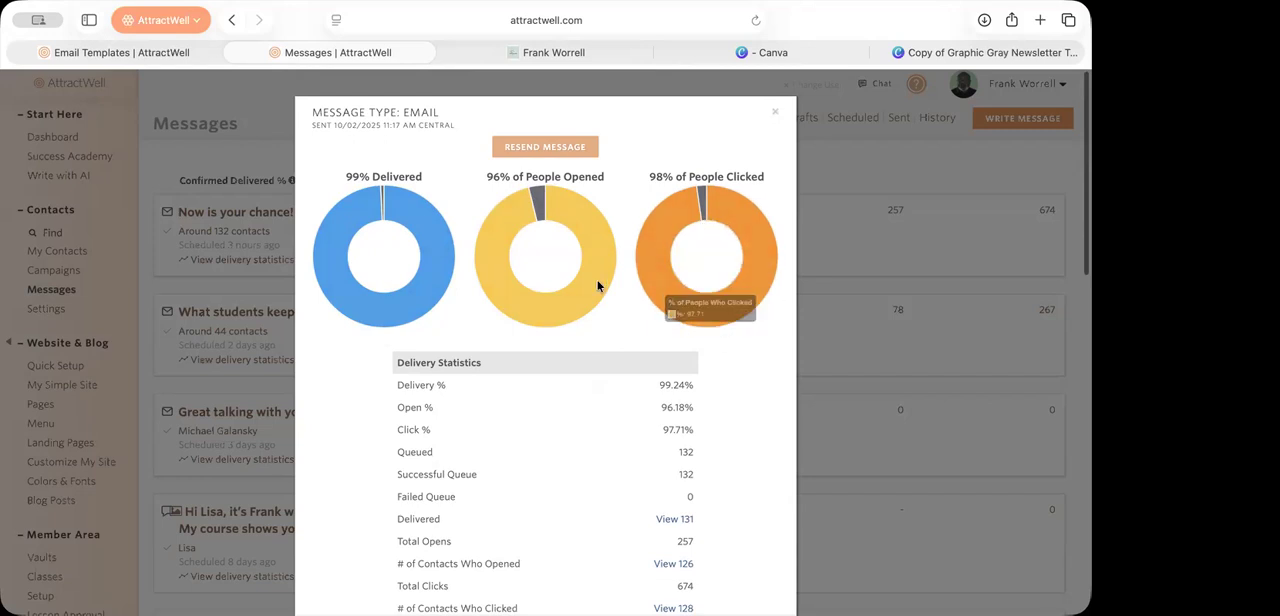
{"action": "scroll", "coordinate": [595, 290], "scroll_direction": "down", "scroll_amount": 1}
{"action": "scroll", "coordinate": [596, 294], "scroll_direction": "up", "scroll_amount": 1}
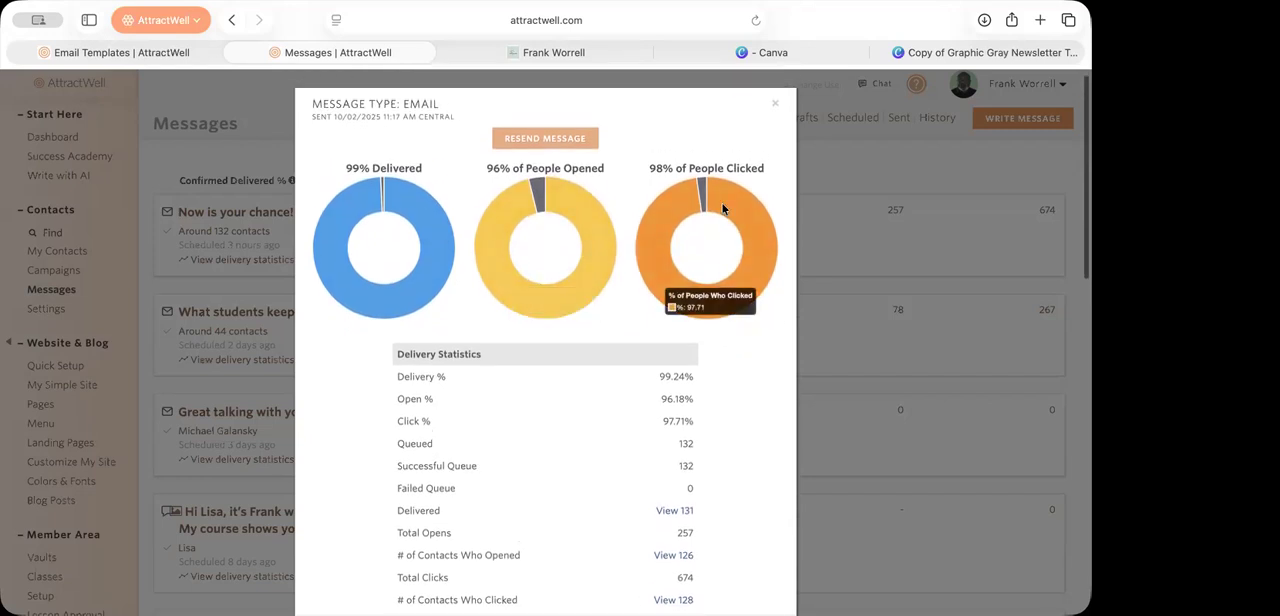
Step: Open the registration form on the free course event page, look over its fields and close it without submitting
{"action": "left_click", "coordinate": [589, 50]}
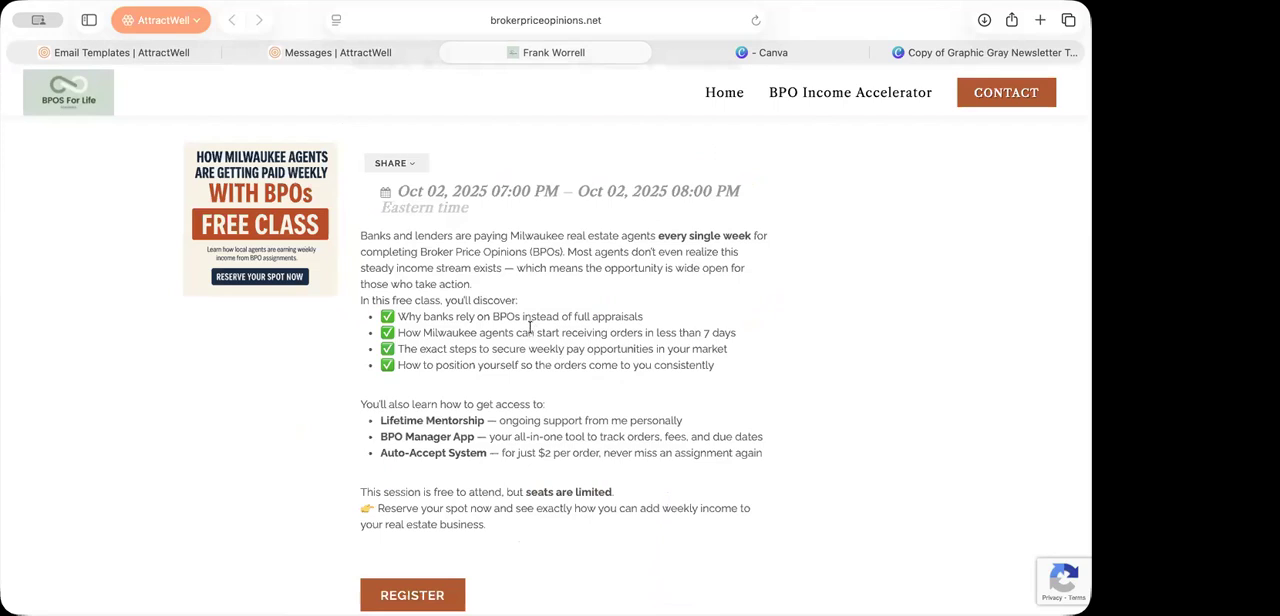
{"action": "left_click", "coordinate": [437, 593]}
{"action": "scroll", "coordinate": [437, 593], "scroll_direction": "down", "scroll_amount": 3}
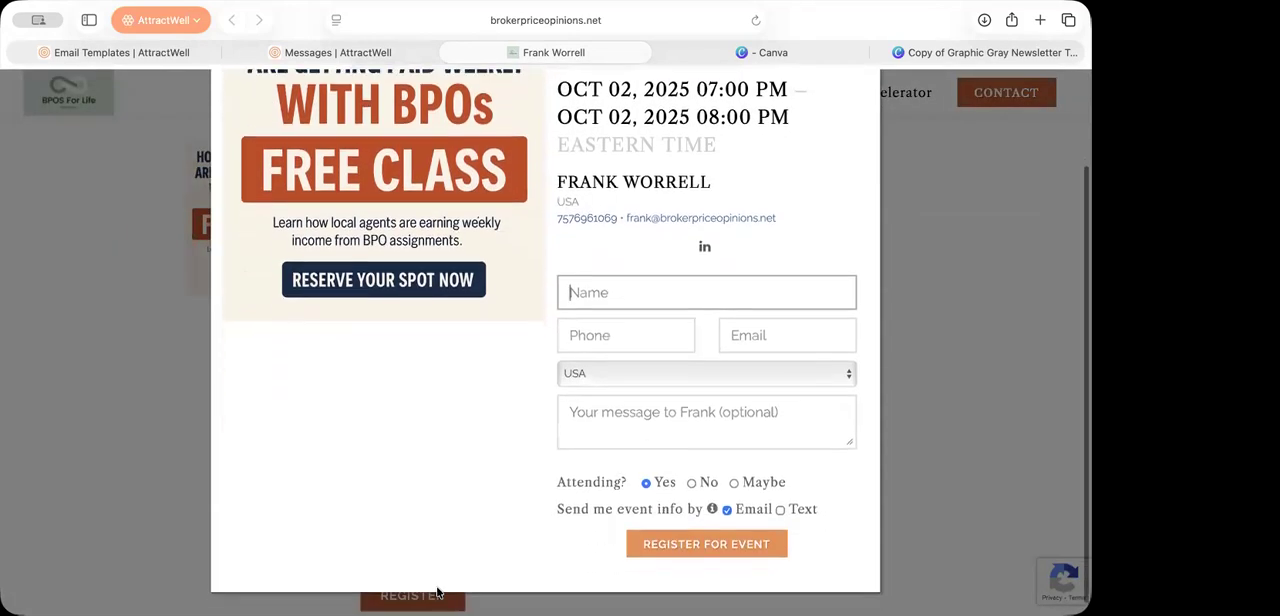
{"action": "scroll", "coordinate": [437, 593], "scroll_direction": "up", "scroll_amount": 3}
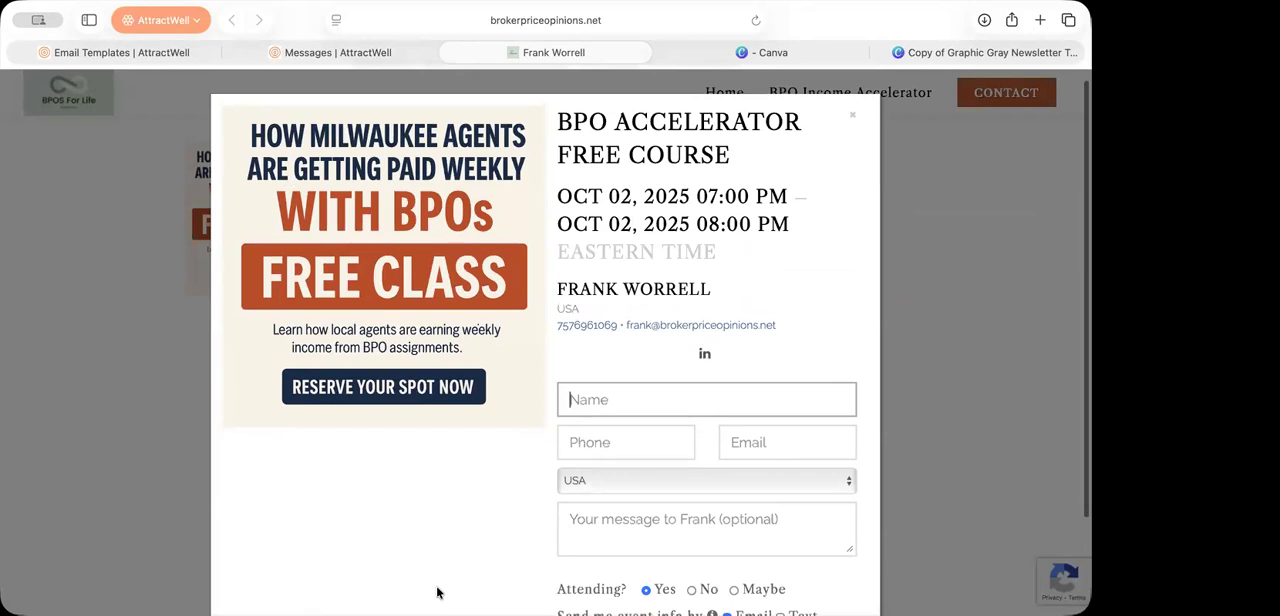
{"action": "left_click", "coordinate": [897, 428]}
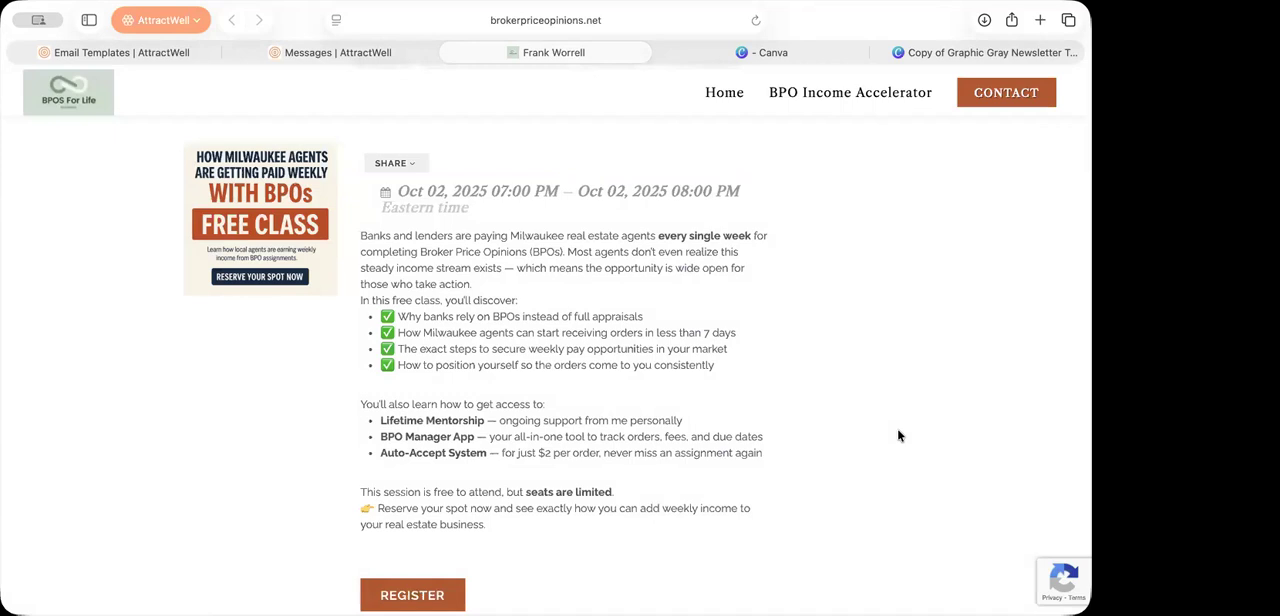
Step: Reread the sent email's statistics and body, and highlight the date and time on the free course event page
{"action": "left_click", "coordinate": [399, 48]}
{"action": "scroll", "coordinate": [646, 327], "scroll_direction": "down", "scroll_amount": 10}
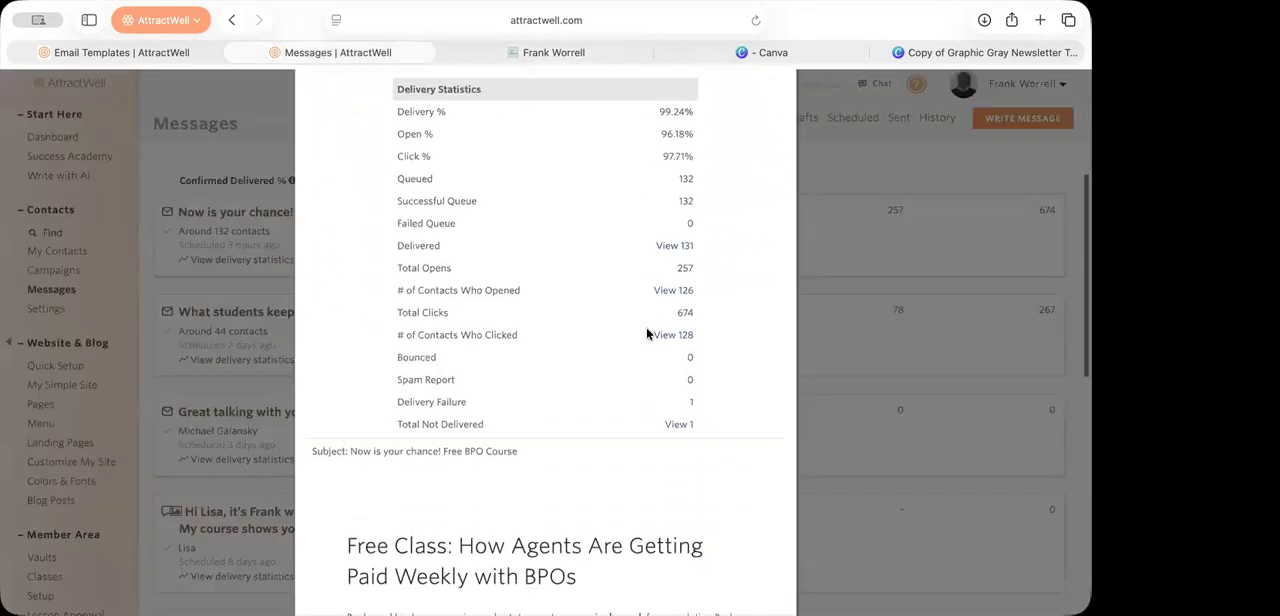
{"action": "scroll", "coordinate": [646, 333], "scroll_direction": "down", "scroll_amount": 2}
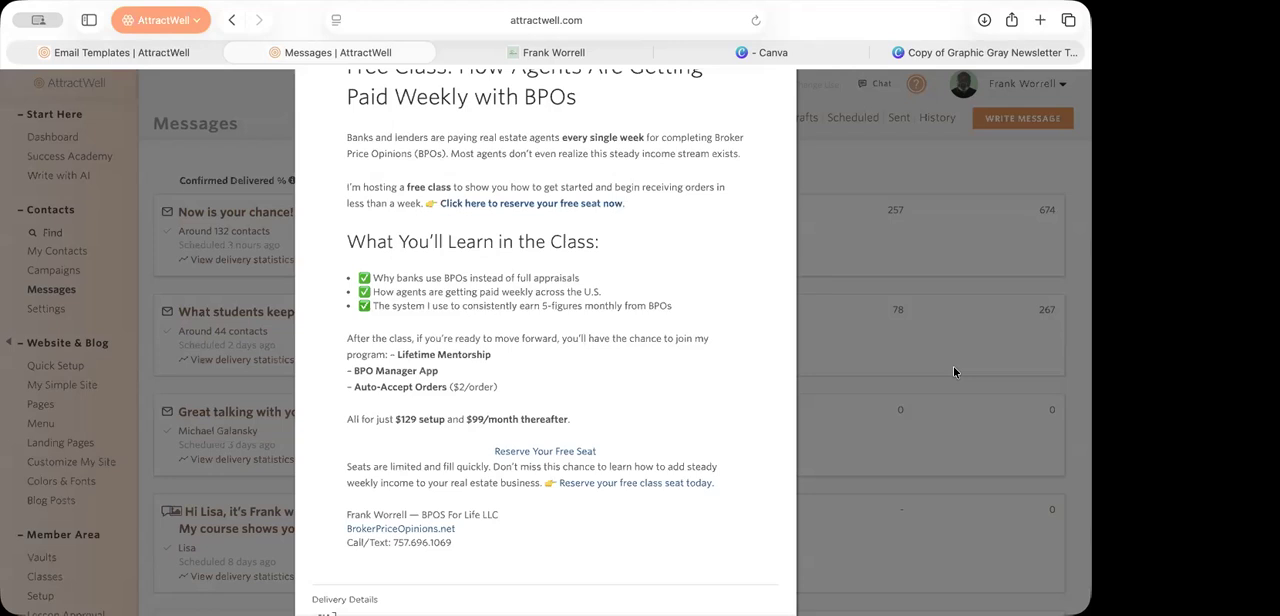
{"action": "left_click", "coordinate": [553, 52]}
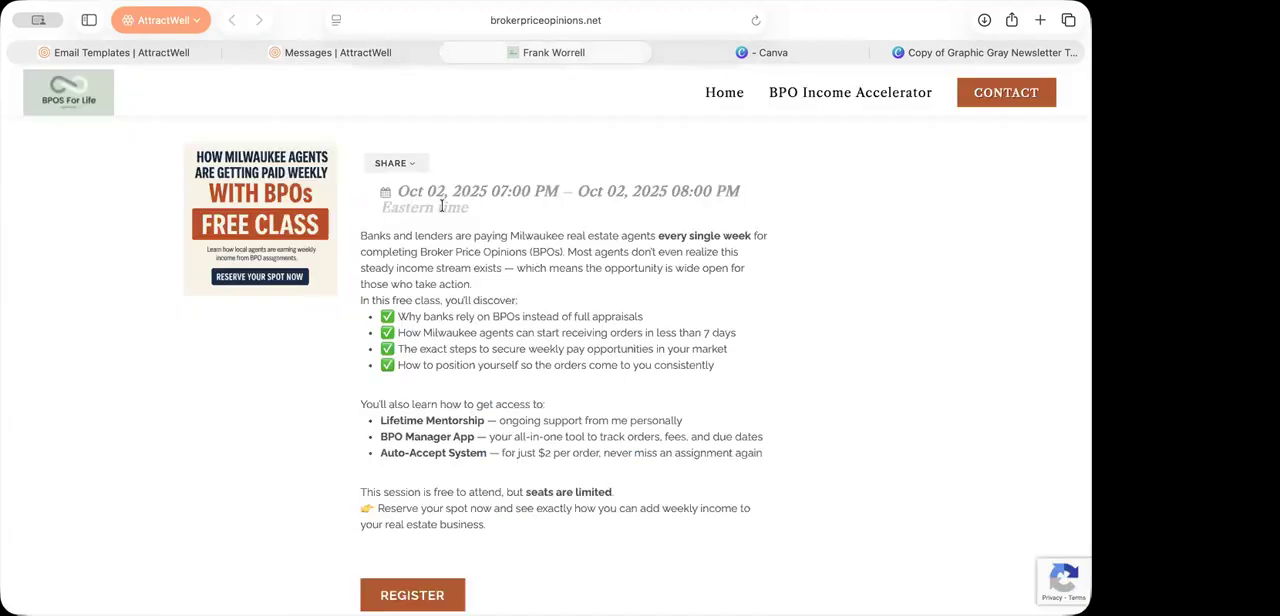
{"action": "scroll", "coordinate": [441, 206], "scroll_direction": "up", "scroll_amount": 2}
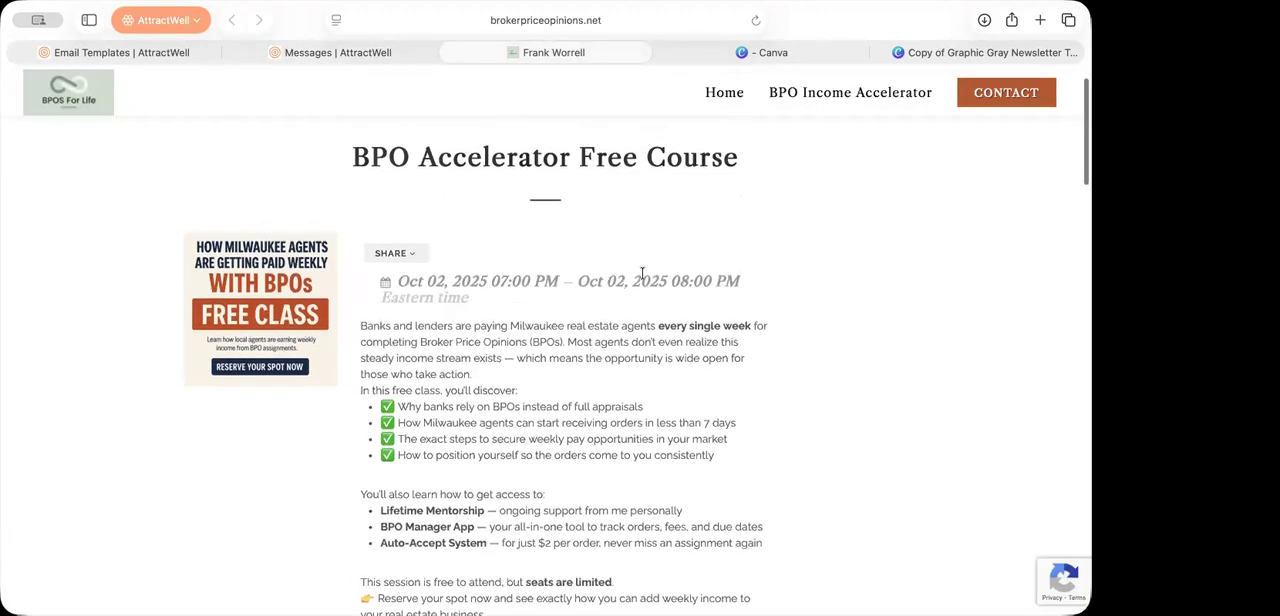
{"action": "left_click_drag", "start_coordinate": [396, 281], "coordinate": [773, 280]}
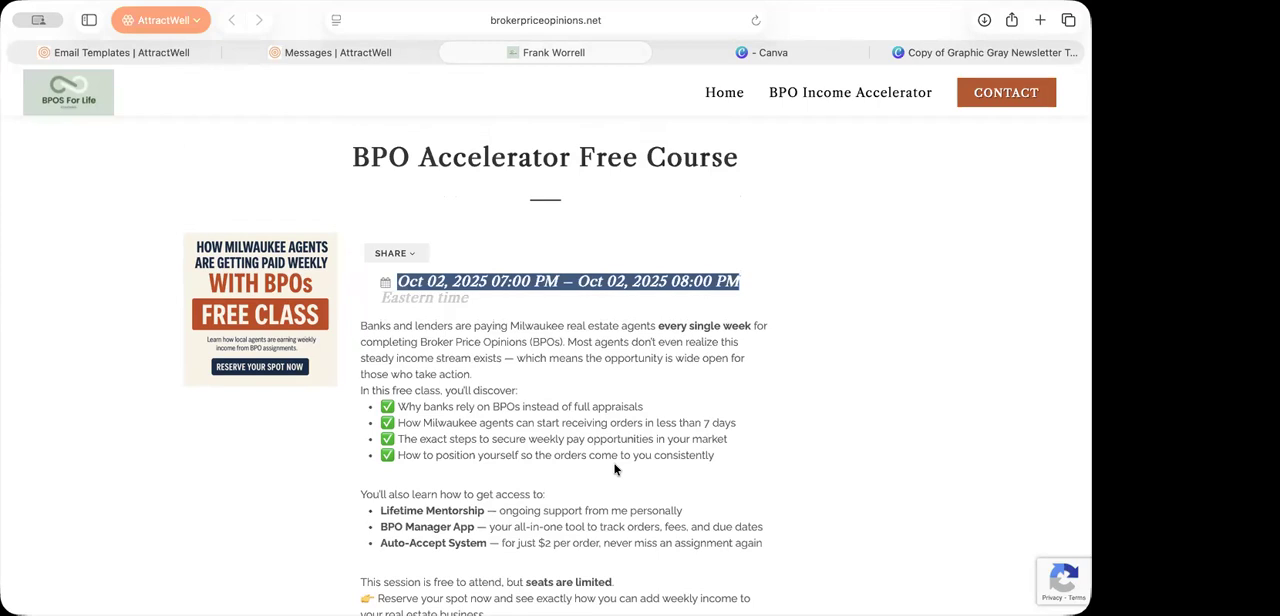
{"action": "scroll", "coordinate": [570, 459], "scroll_direction": "down", "scroll_amount": 1}
{"action": "scroll", "coordinate": [570, 459], "scroll_direction": "down", "scroll_amount": 2}
Step: Compare the sent email's wording and reservation links with the class details on the event page
{"action": "left_click", "coordinate": [388, 54]}
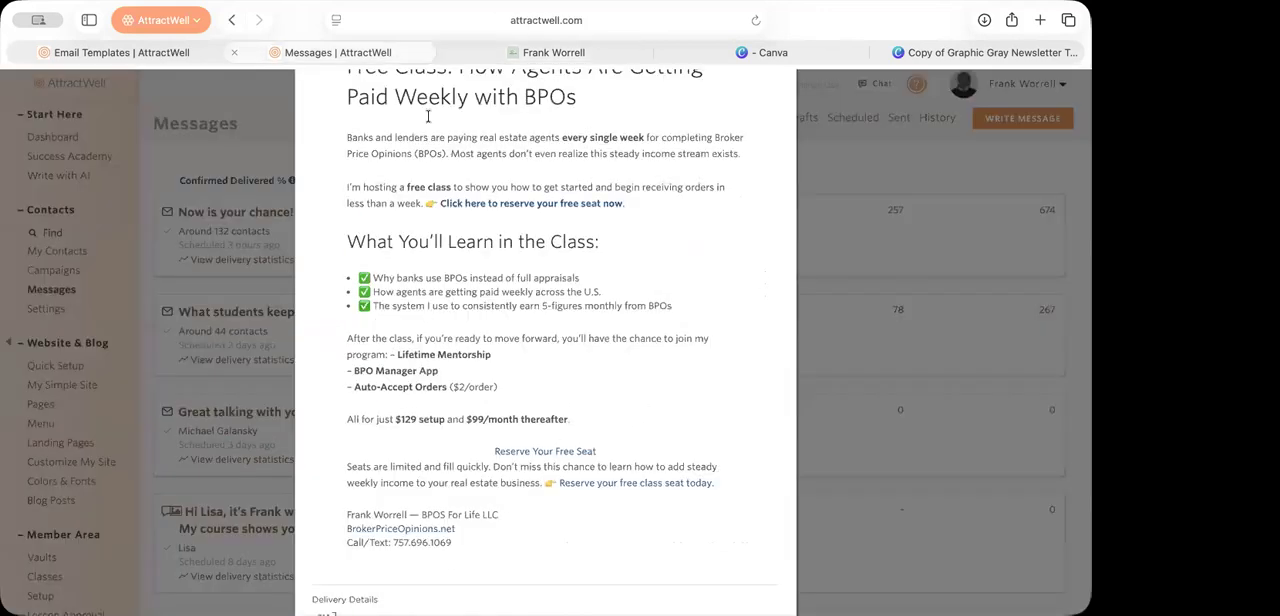
{"action": "scroll", "coordinate": [561, 430], "scroll_direction": "down", "scroll_amount": 1}
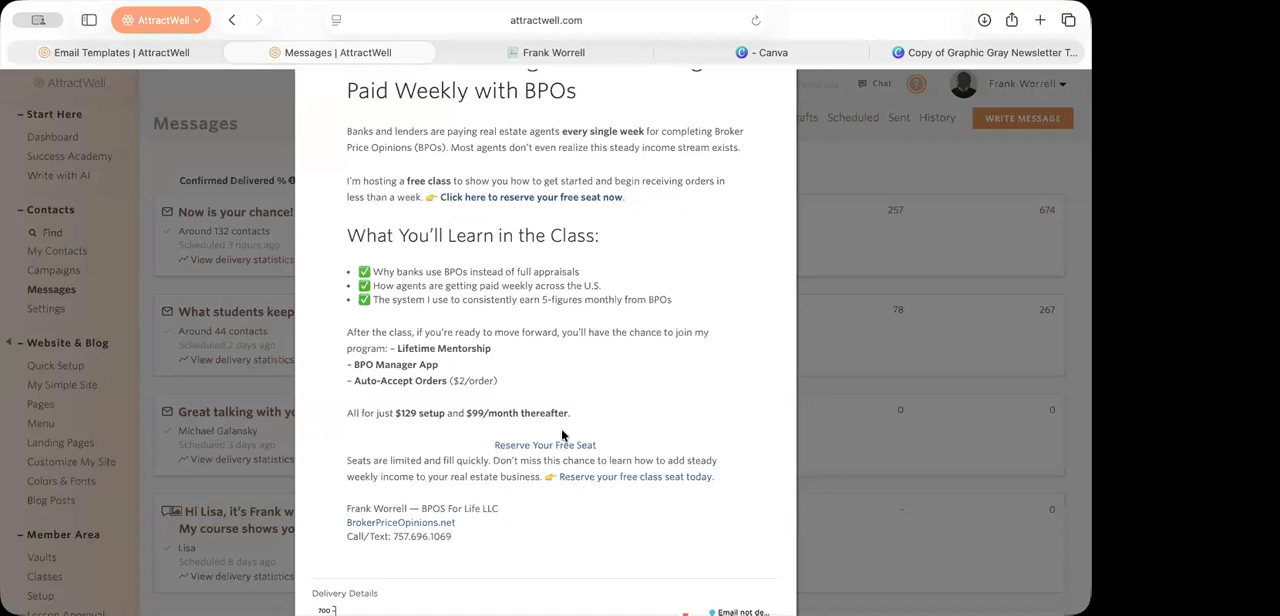
{"action": "scroll", "coordinate": [353, 327], "scroll_direction": "up", "scroll_amount": 3}
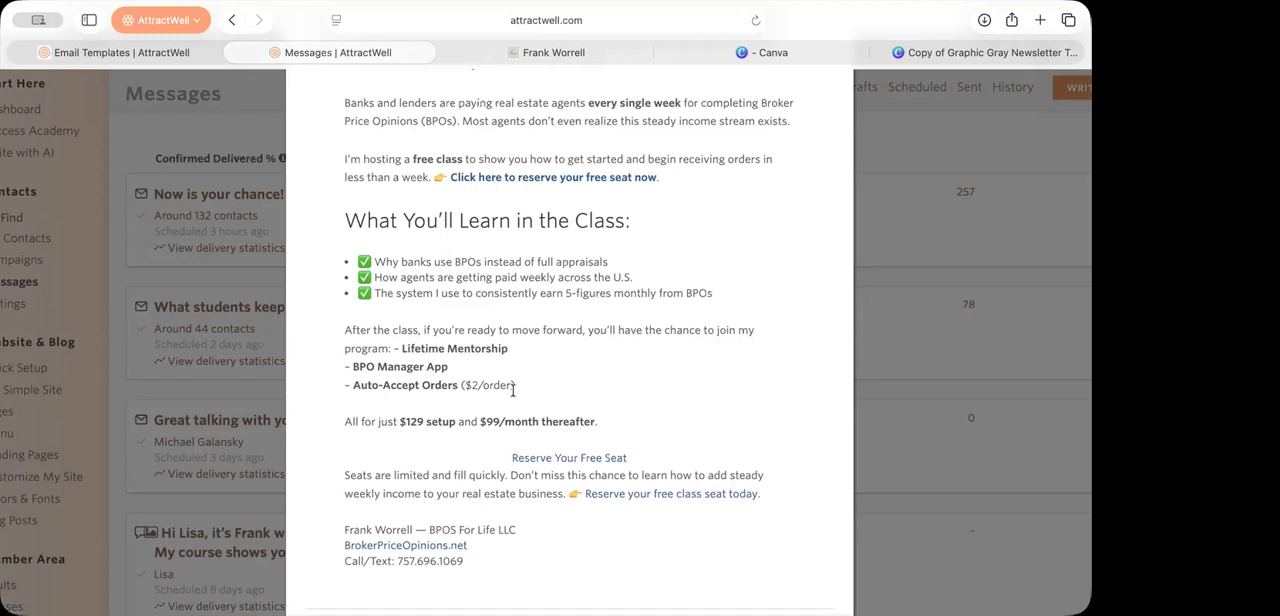
{"action": "scroll", "coordinate": [513, 390], "scroll_direction": "up", "scroll_amount": 5}
{"action": "scroll", "coordinate": [513, 390], "scroll_direction": "down", "scroll_amount": 3}
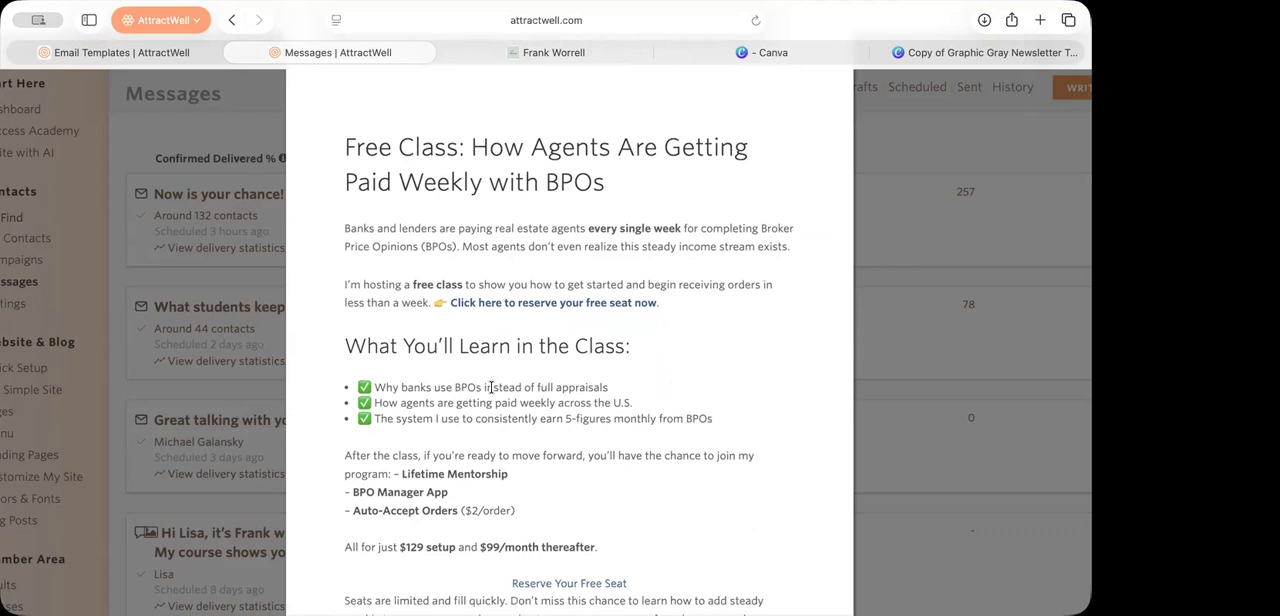
{"action": "left_click", "coordinate": [584, 57]}
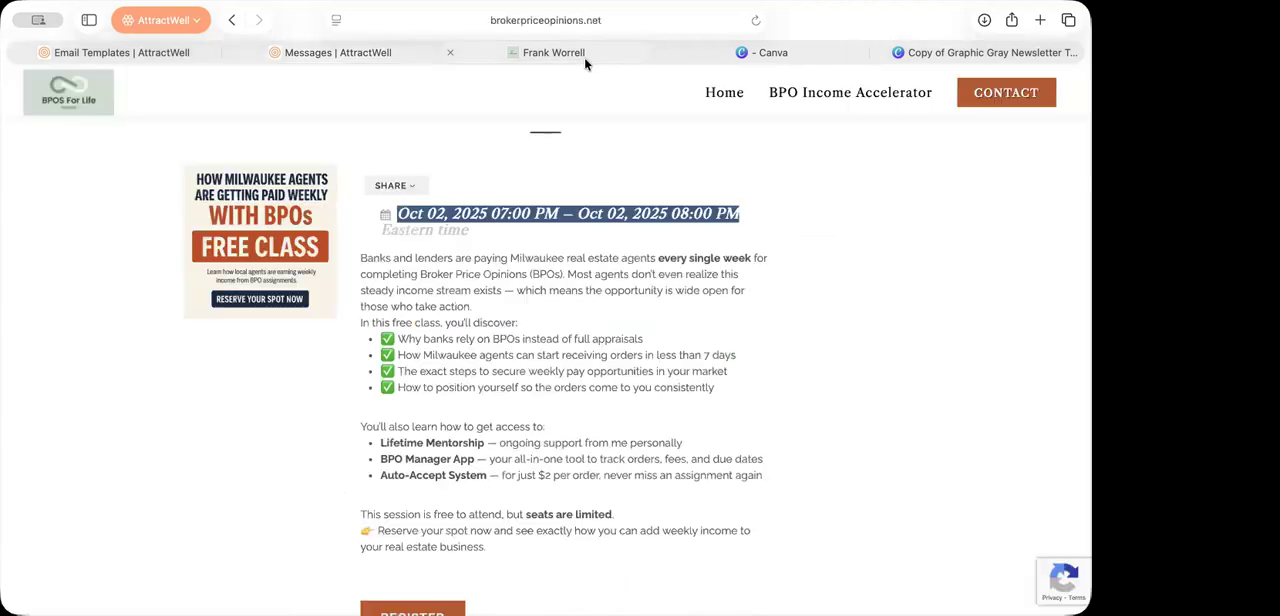
{"action": "left_click", "coordinate": [510, 418]}
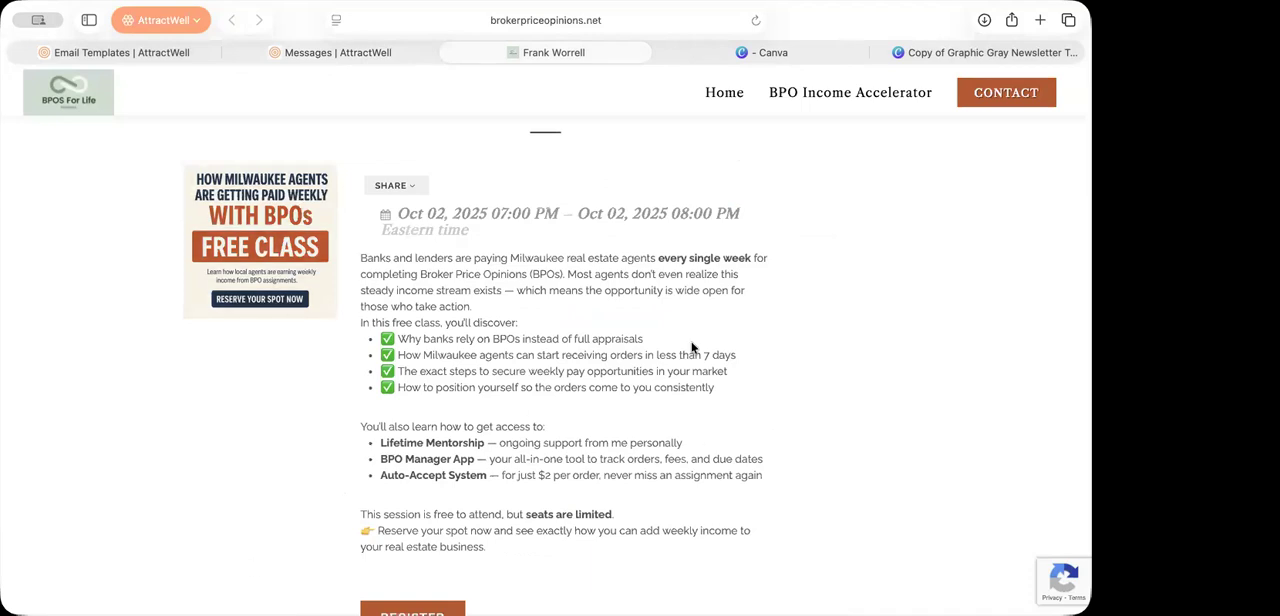
{"action": "scroll", "coordinate": [689, 318], "scroll_direction": "down", "scroll_amount": 1}
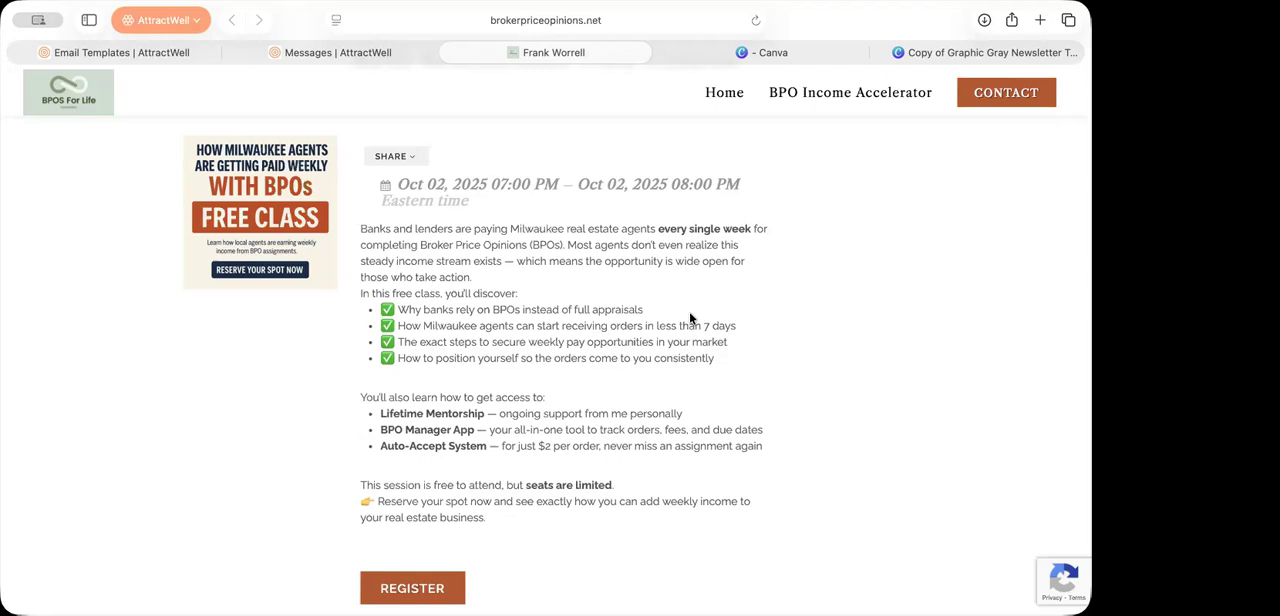
Step: Examine the sent email's delivery statistics from the charts down through the table and the message text
{"action": "left_click", "coordinate": [327, 52]}
{"action": "scroll", "coordinate": [567, 383], "scroll_direction": "up", "scroll_amount": 10}
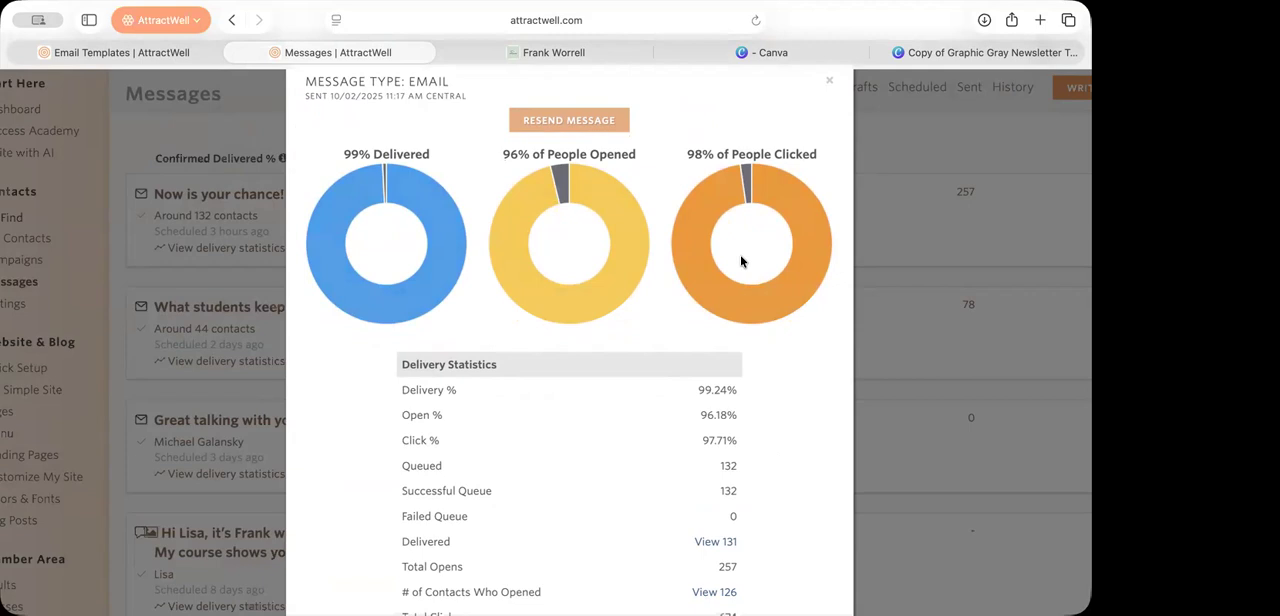
{"action": "scroll", "coordinate": [741, 260], "scroll_direction": "down", "scroll_amount": 3}
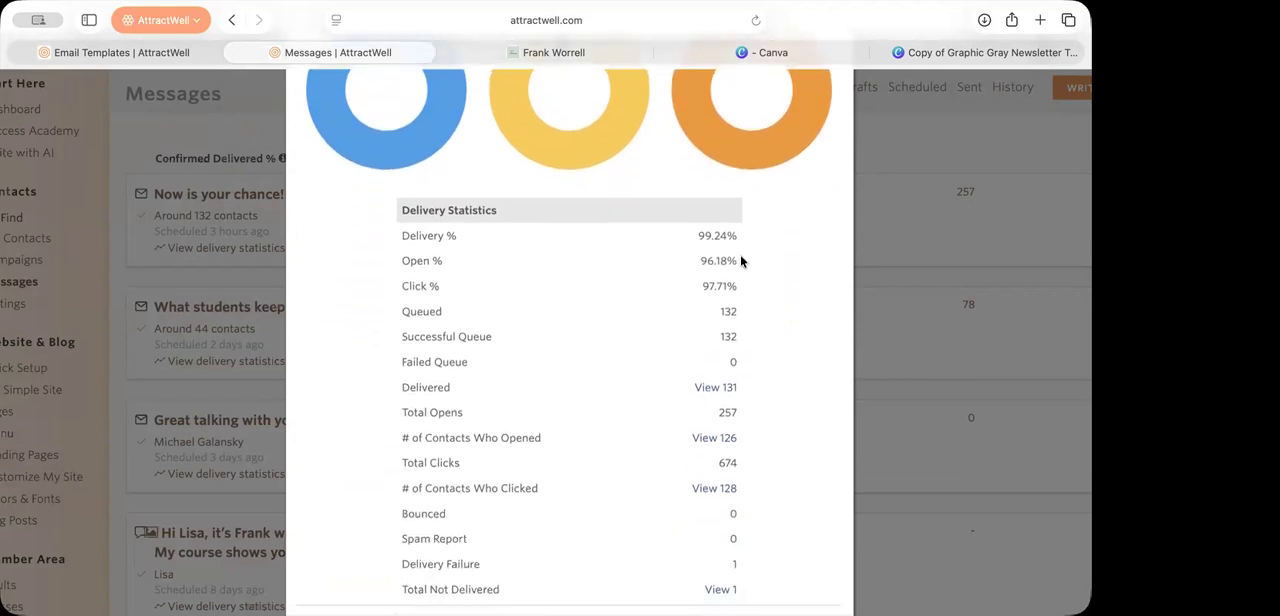
{"action": "scroll", "coordinate": [780, 388], "scroll_direction": "down", "scroll_amount": 4}
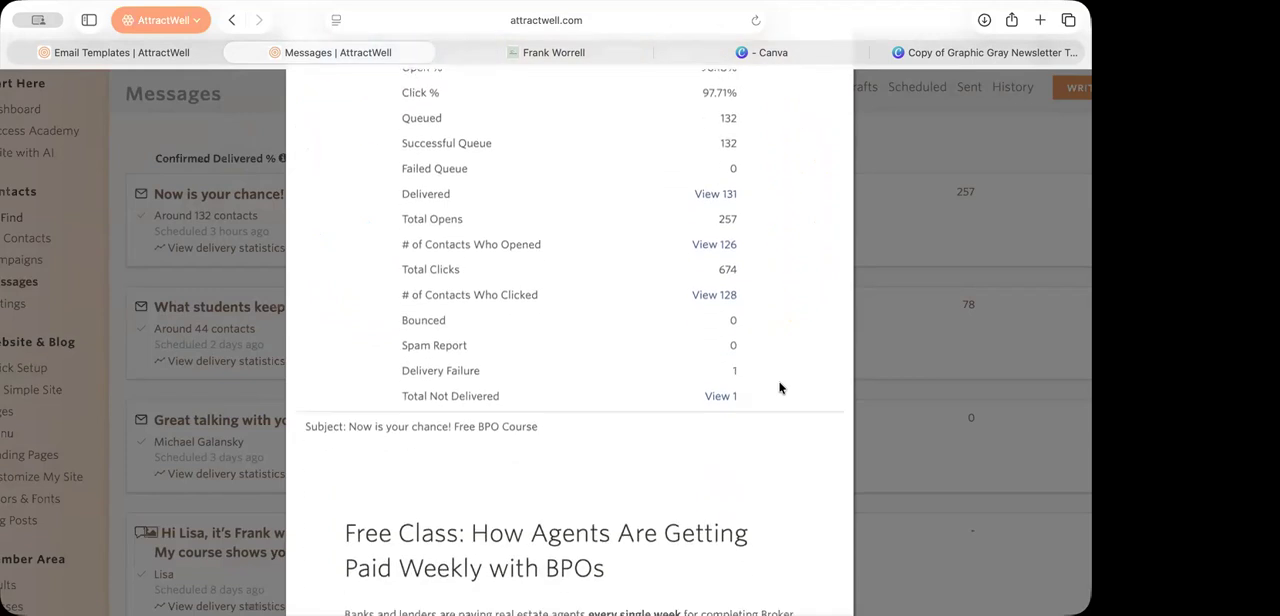
{"action": "scroll", "coordinate": [780, 388], "scroll_direction": "down", "scroll_amount": 8}
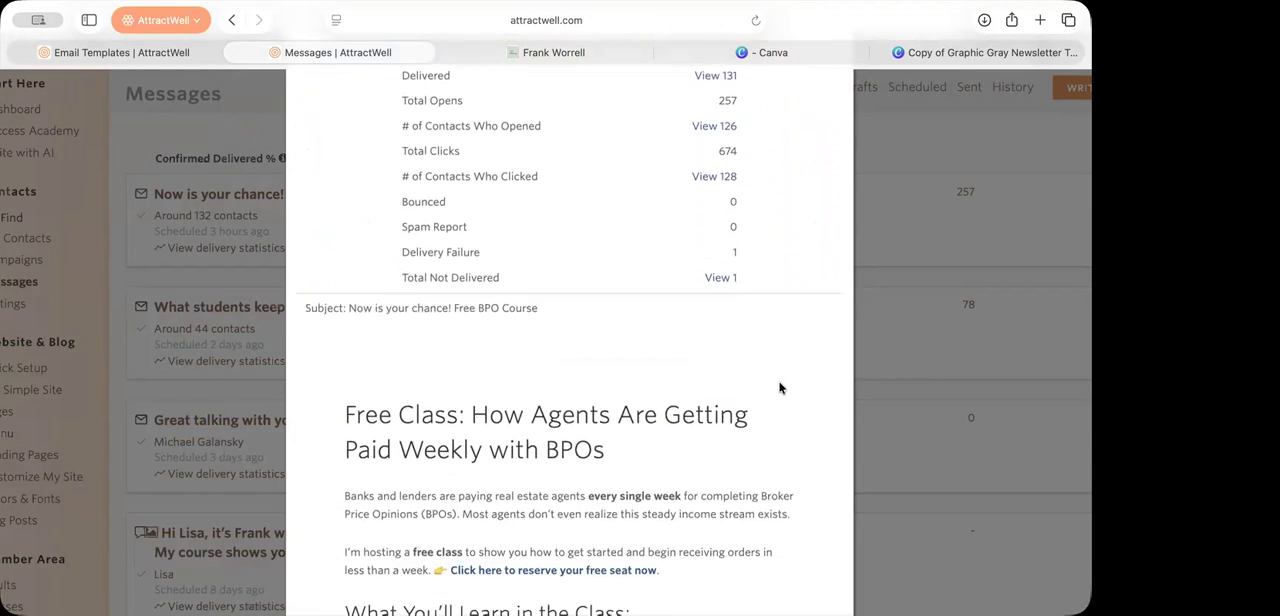
{"action": "scroll", "coordinate": [780, 388], "scroll_direction": "down", "scroll_amount": 1}
{"action": "scroll", "coordinate": [780, 388], "scroll_direction": "down", "scroll_amount": 2}
{"action": "scroll", "coordinate": [780, 388], "scroll_direction": "down", "scroll_amount": 1}
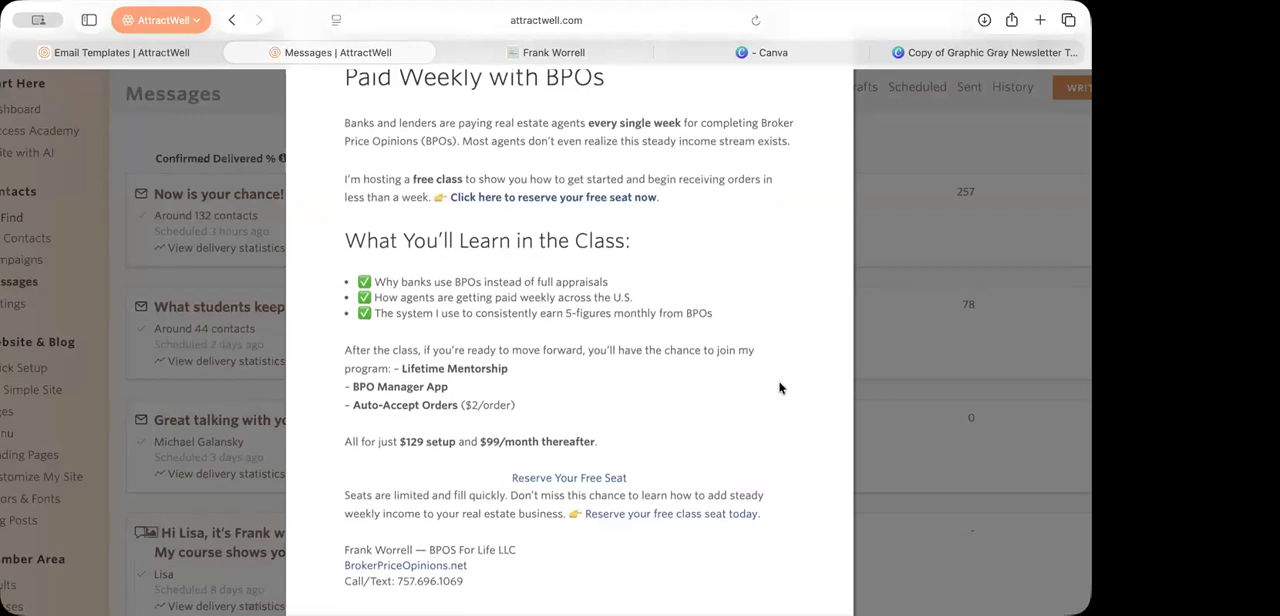
Step: Open the event page's registration form again and dismiss it
{"action": "left_click", "coordinate": [553, 52]}
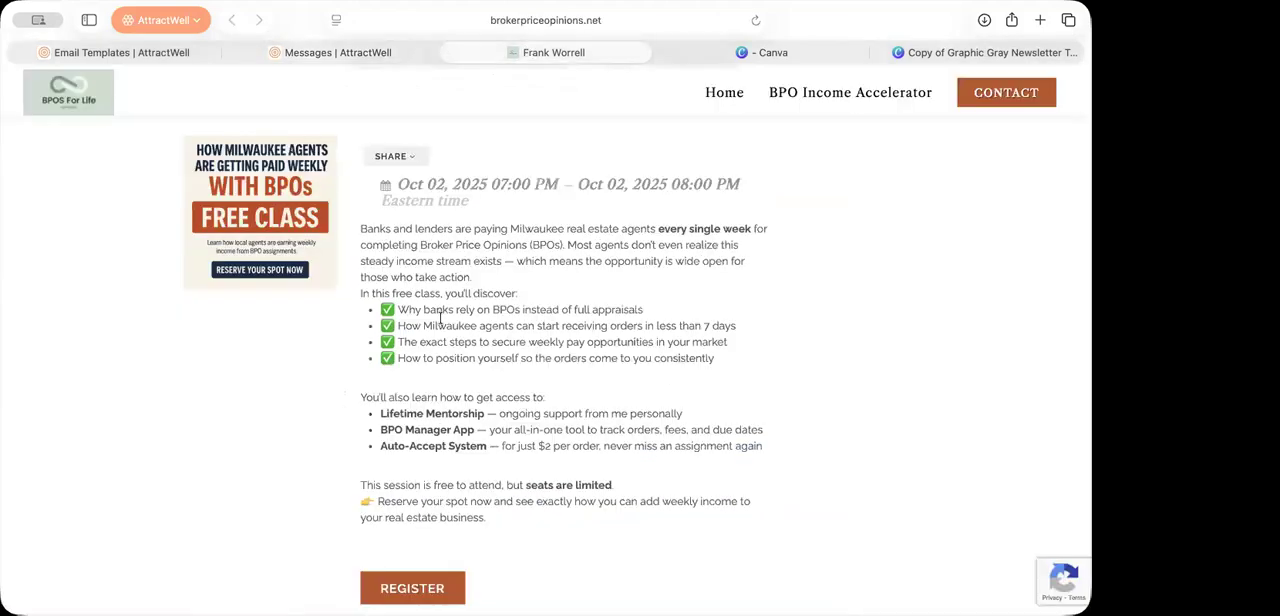
{"action": "left_click", "coordinate": [435, 592]}
{"action": "left_click", "coordinate": [898, 415]}
Step: Close the sent email's statistics window and open the contact settings in AttractWell
{"action": "left_click", "coordinate": [266, 55]}
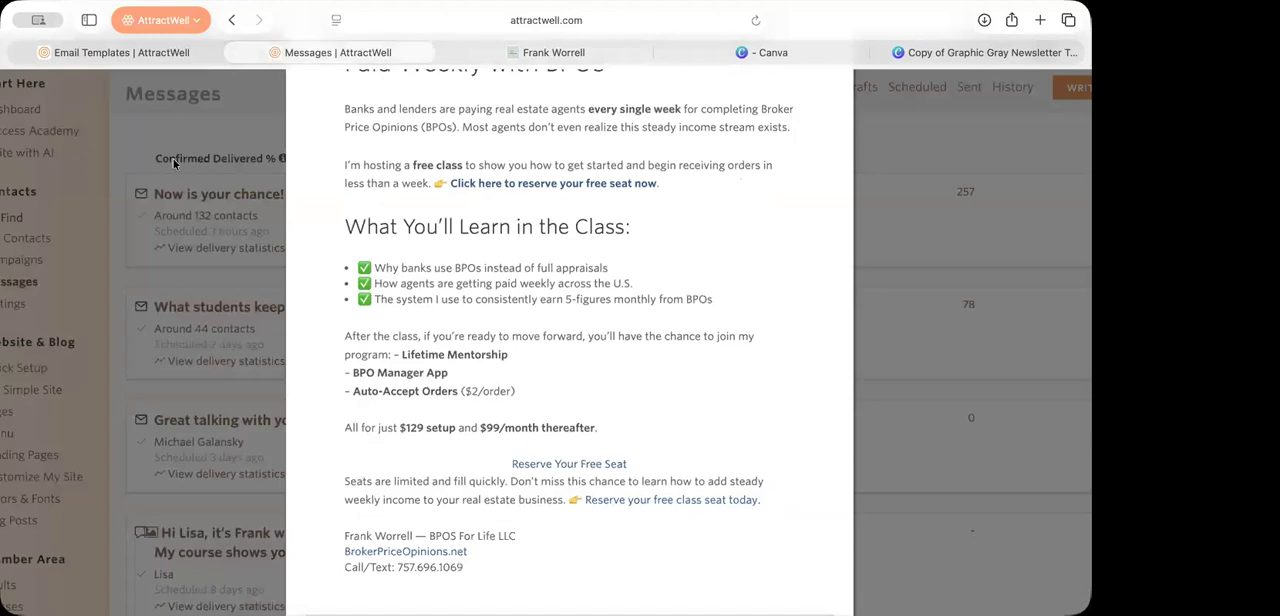
{"action": "scroll", "coordinate": [169, 159], "scroll_direction": "down", "scroll_amount": 2}
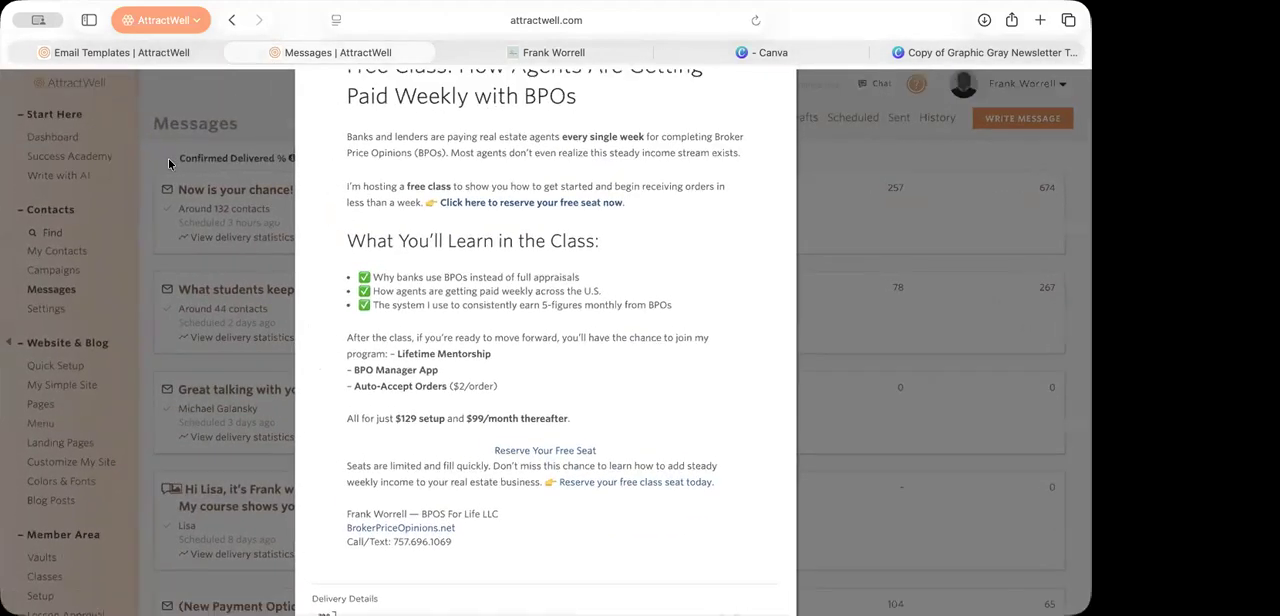
{"action": "left_click", "coordinate": [169, 160]}
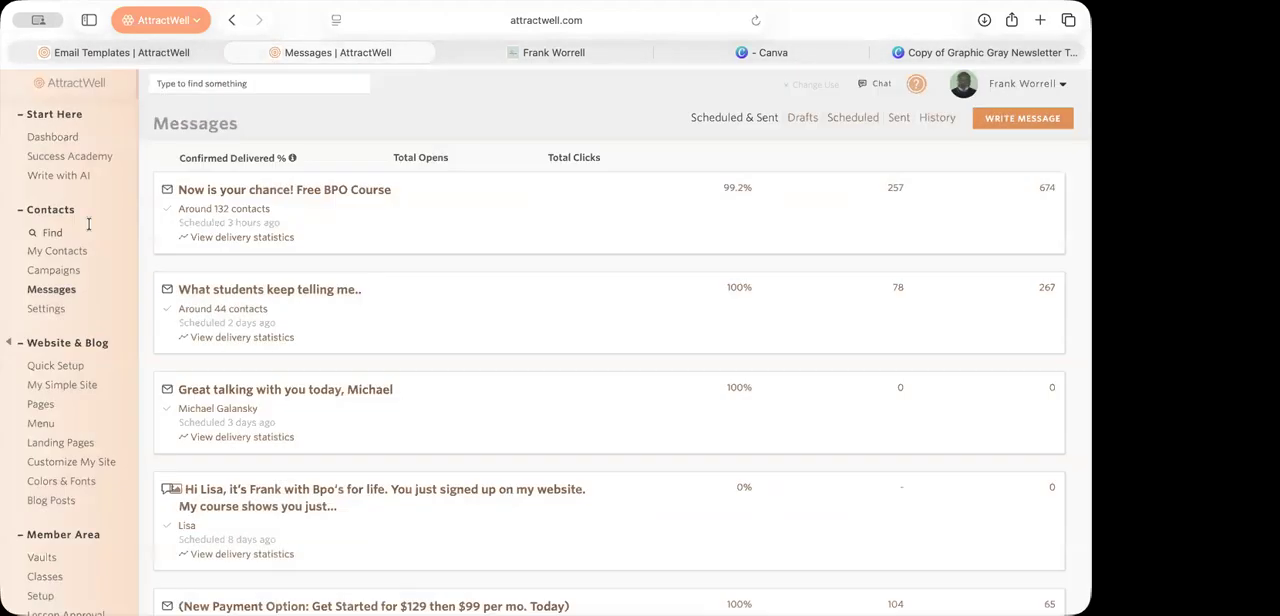
{"action": "left_click", "coordinate": [50, 310]}
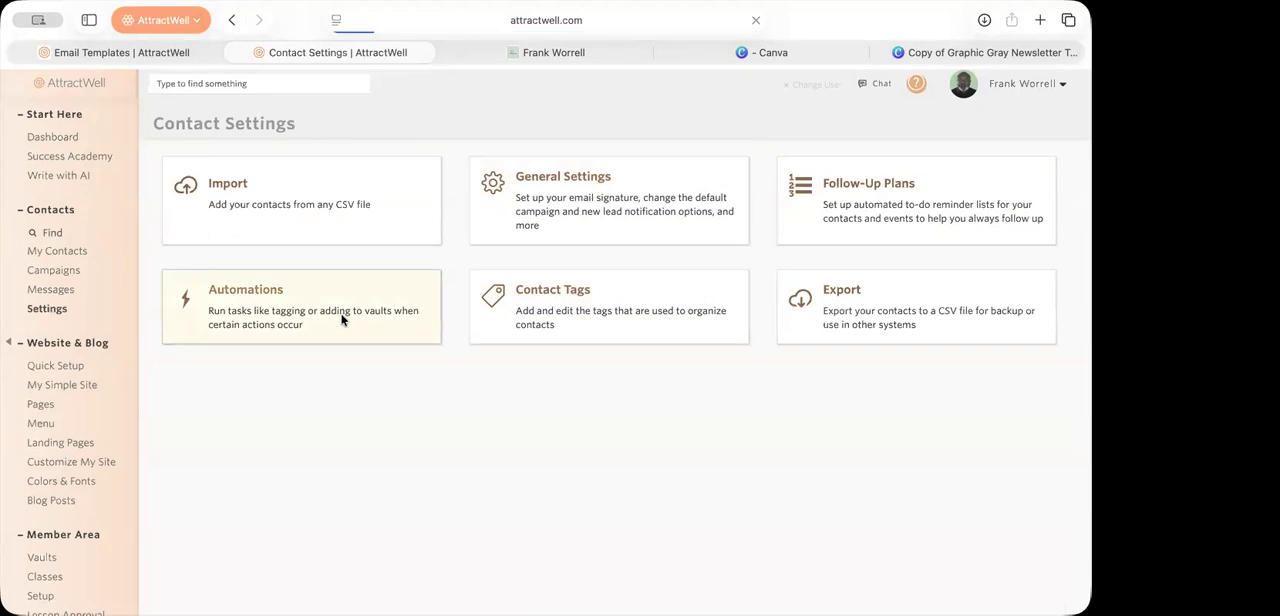
Step: Start a new automation from the contact settings and add an RSVP "Yes" action for the BPO Accelerator Free Course event
{"action": "left_click", "coordinate": [341, 319]}
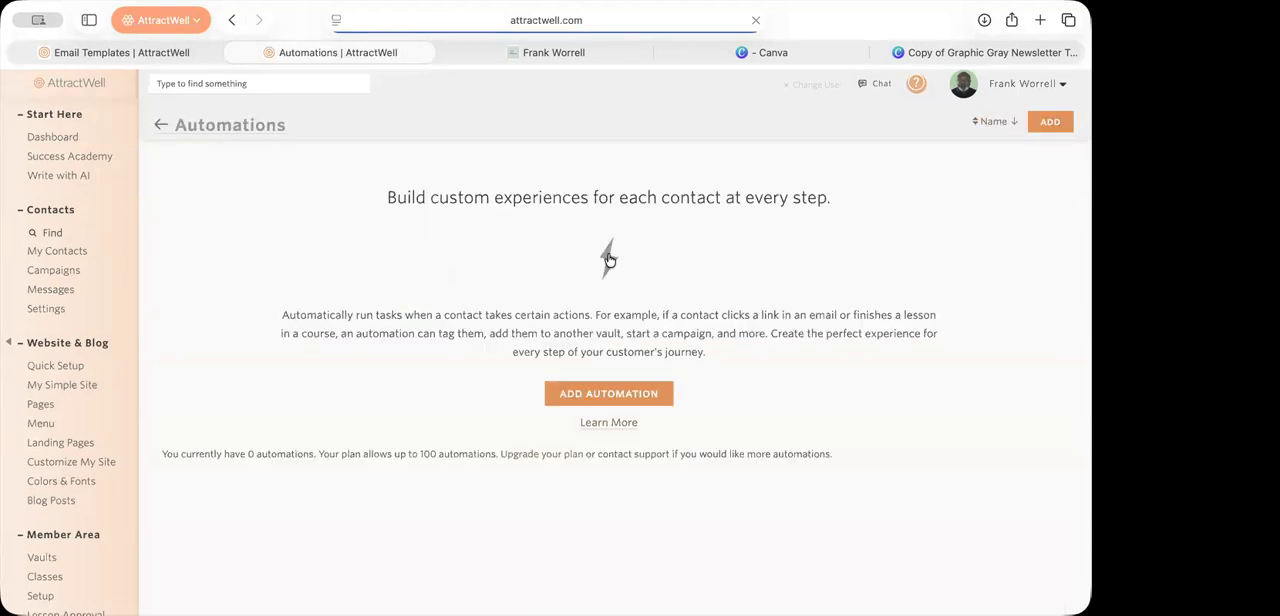
{"action": "left_click", "coordinate": [635, 394]}
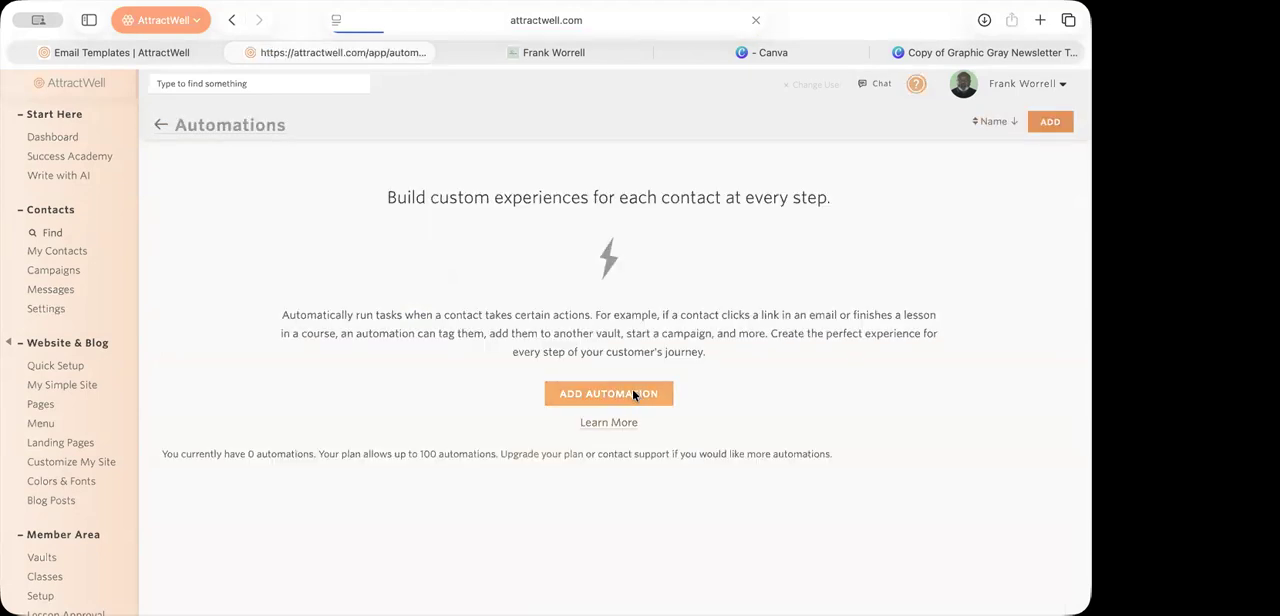
{"action": "left_click", "coordinate": [997, 236]}
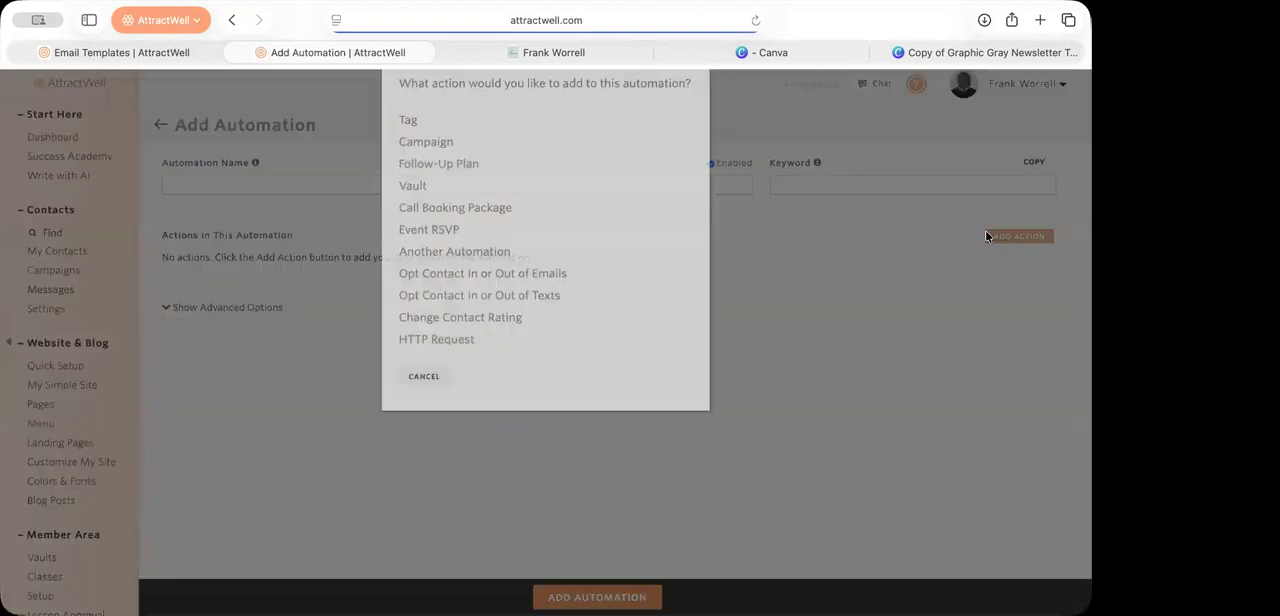
{"action": "left_click", "coordinate": [423, 282]}
{"action": "left_click", "coordinate": [485, 248]}
Step: Look at the automation's tag action options and the list of available action types, then dismiss them without adding anything
{"action": "left_click", "coordinate": [1027, 244]}
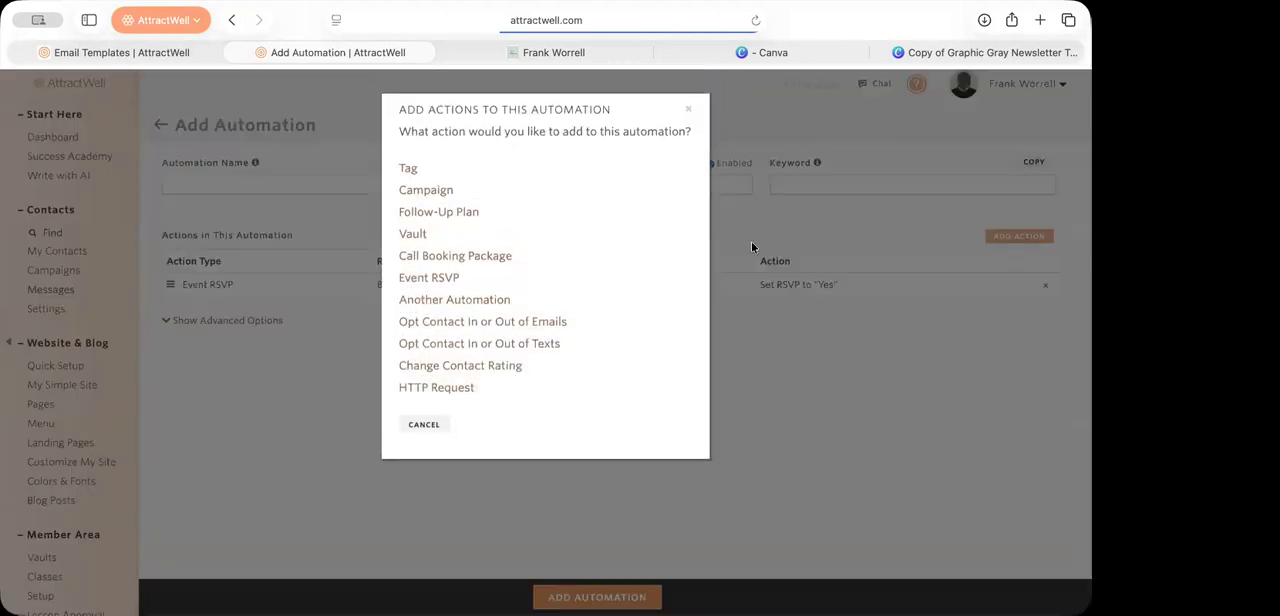
{"action": "left_click", "coordinate": [410, 170]}
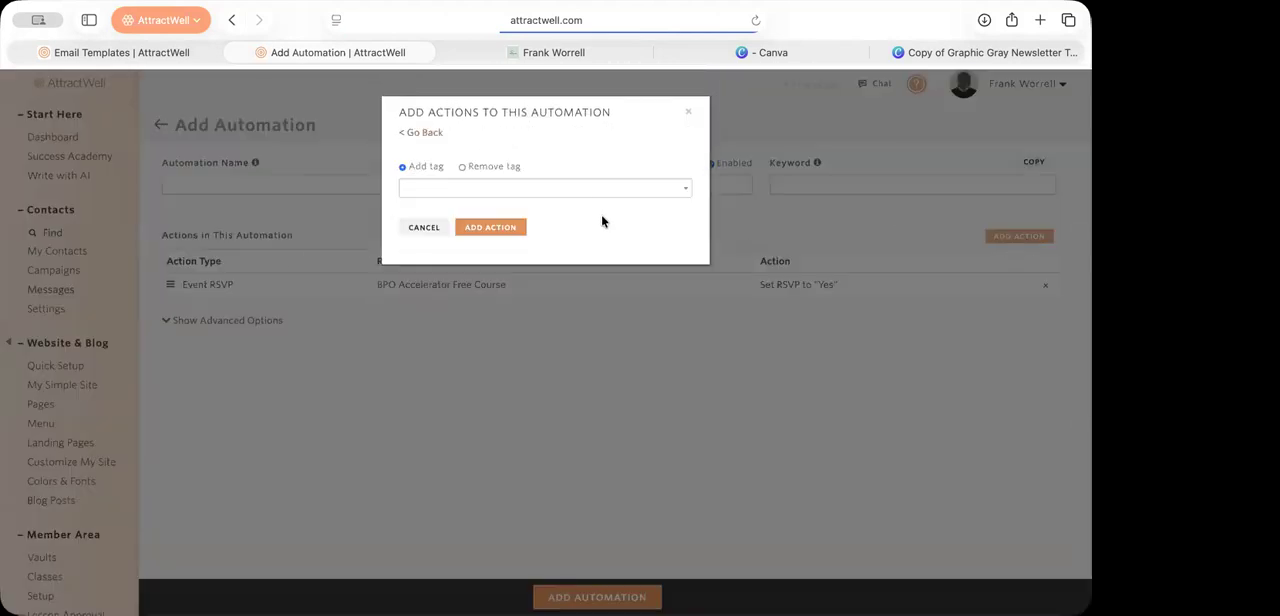
{"action": "left_click", "coordinate": [686, 115]}
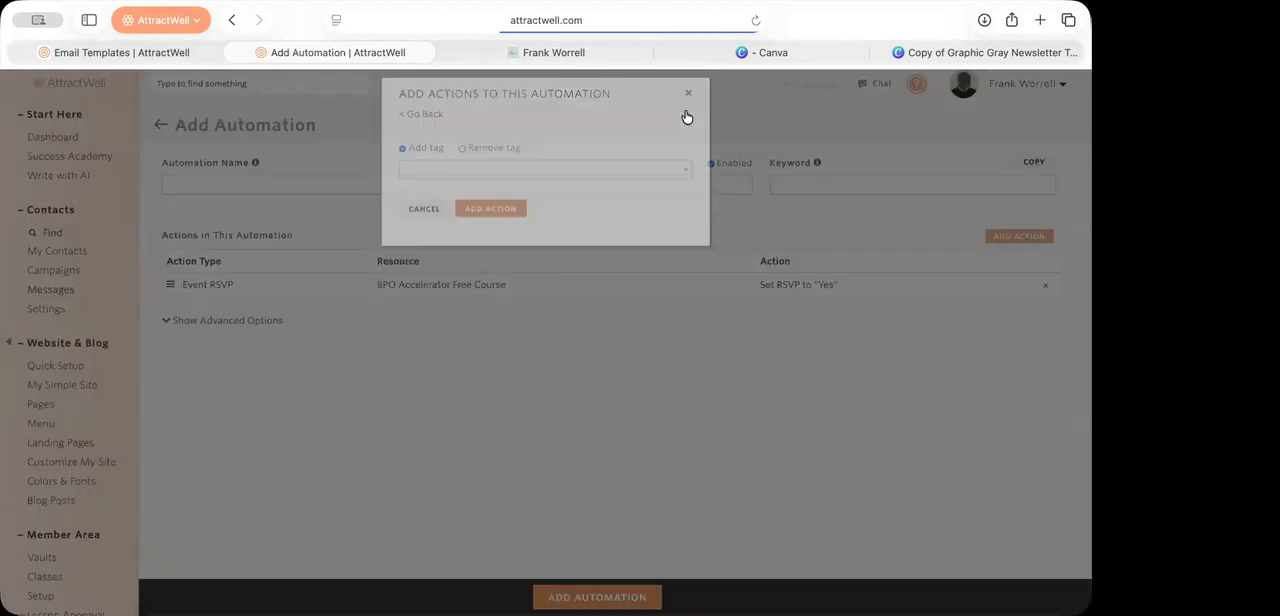
{"action": "left_click", "coordinate": [1038, 246]}
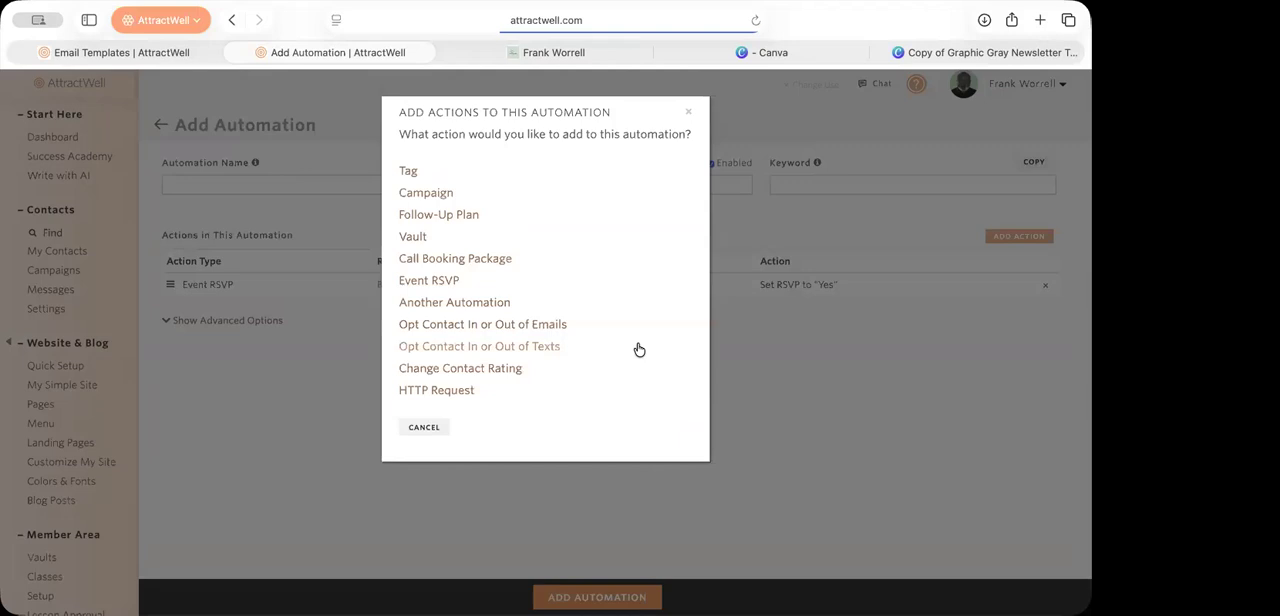
{"action": "left_click", "coordinate": [783, 388]}
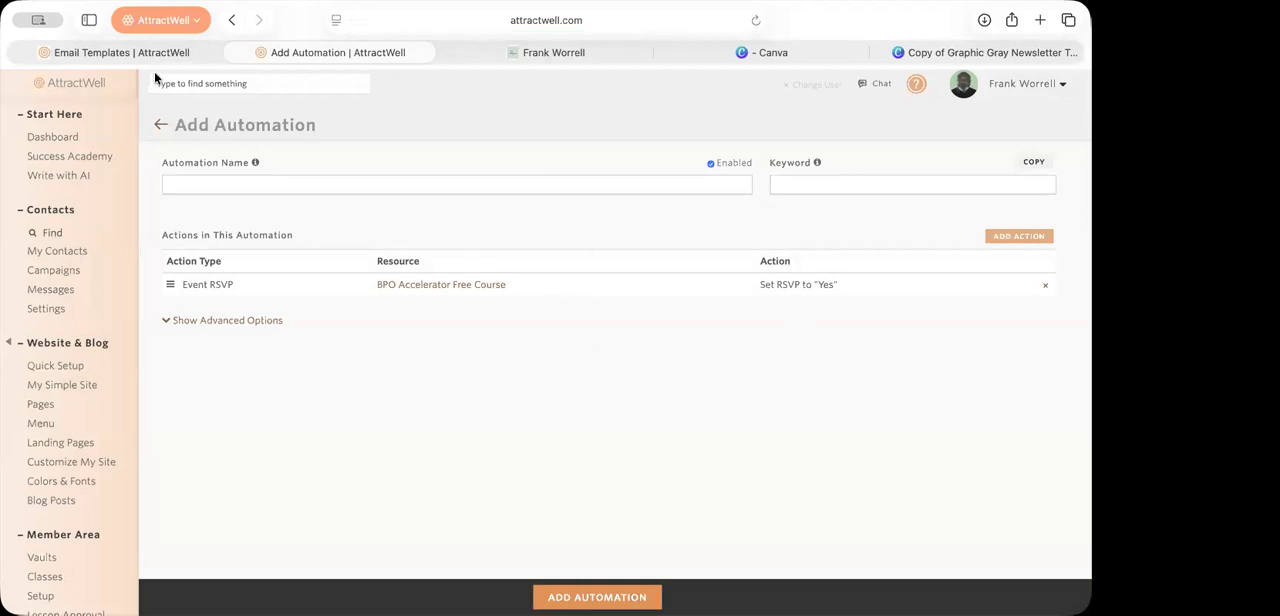
Step: Leave the unsaved automation for the contact settings and view the free class event page
{"action": "scroll", "coordinate": [156, 180], "scroll_direction": "left", "scroll_amount": 10}
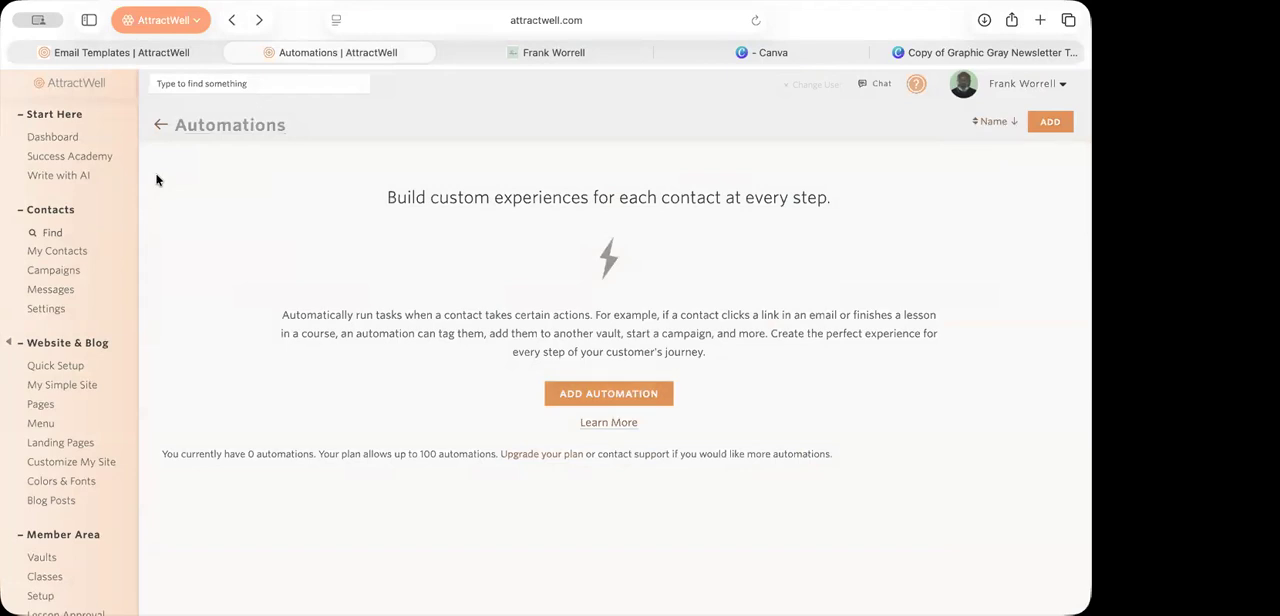
{"action": "scroll", "coordinate": [156, 180], "scroll_direction": "left", "scroll_amount": 10}
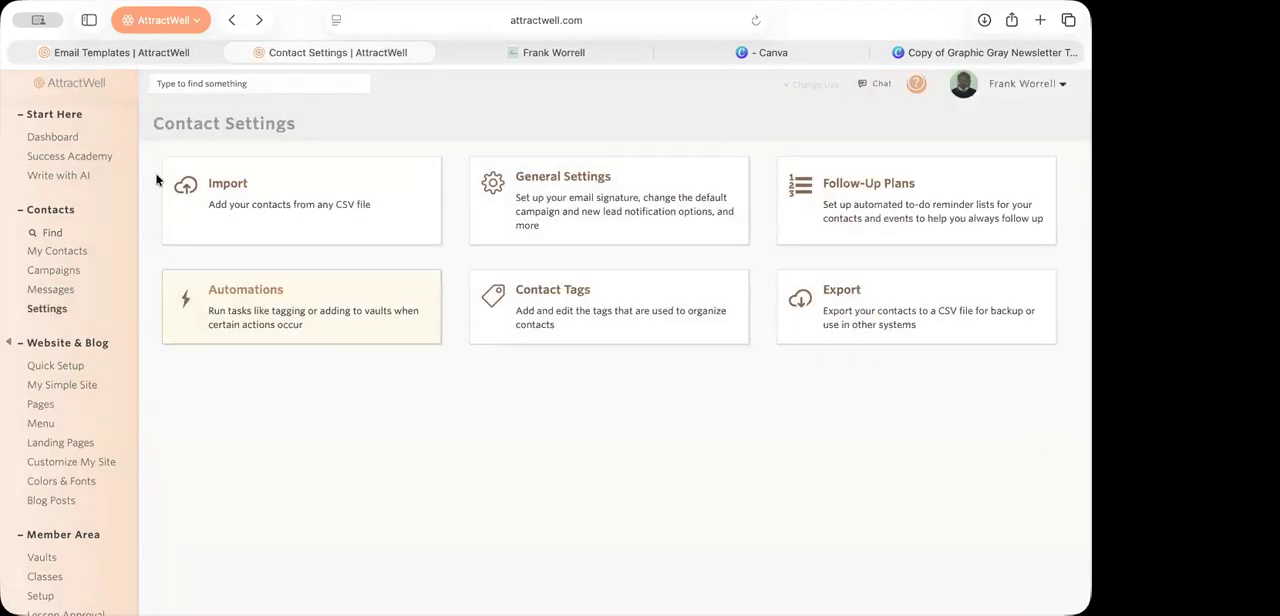
{"action": "left_click", "coordinate": [530, 52]}
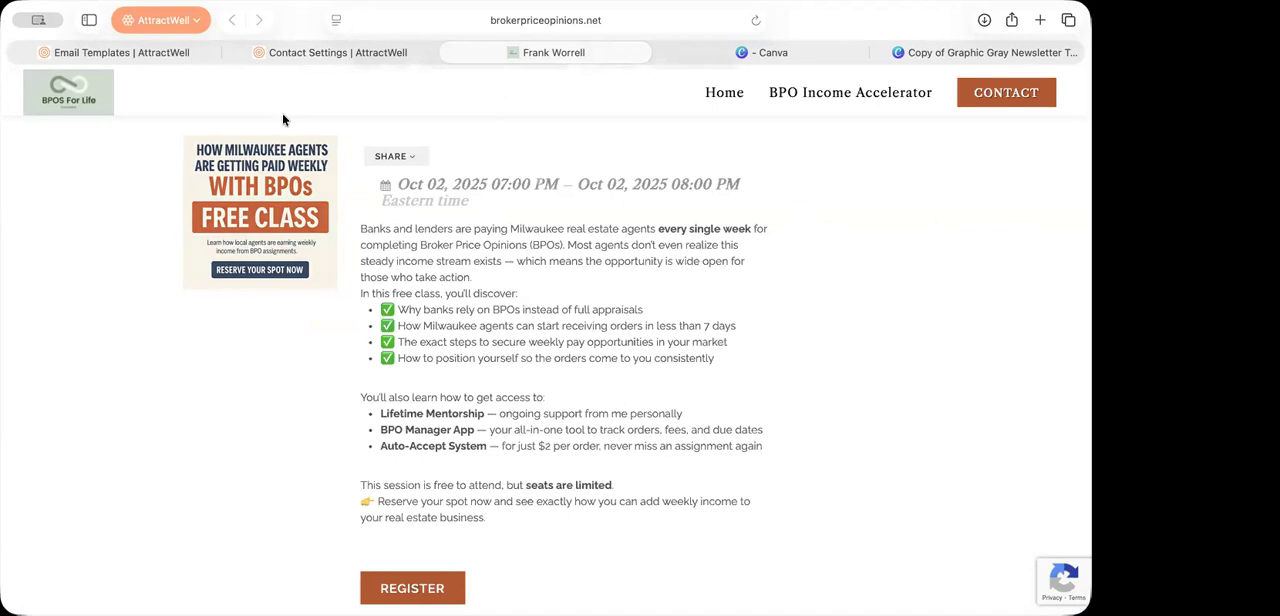
Step: Create a new automation in AttractWell with an RSVP "Yes" action for the BPO Accelerator Free Course event
{"action": "left_click", "coordinate": [295, 52]}
{"action": "left_click", "coordinate": [291, 290]}
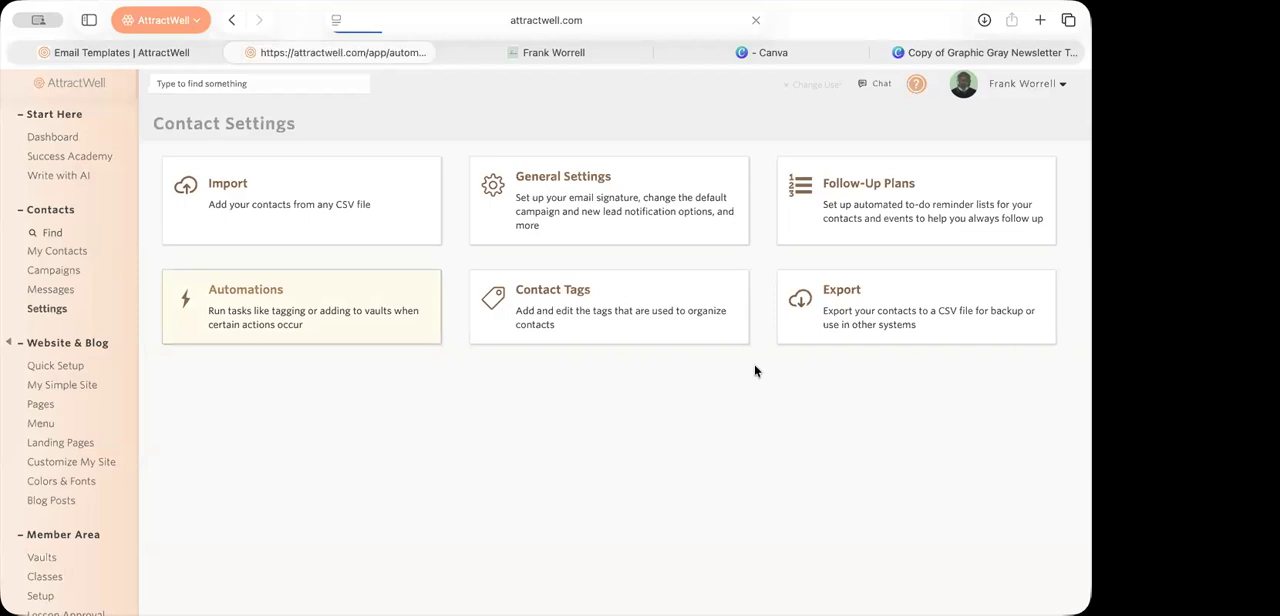
{"action": "left_click", "coordinate": [627, 404]}
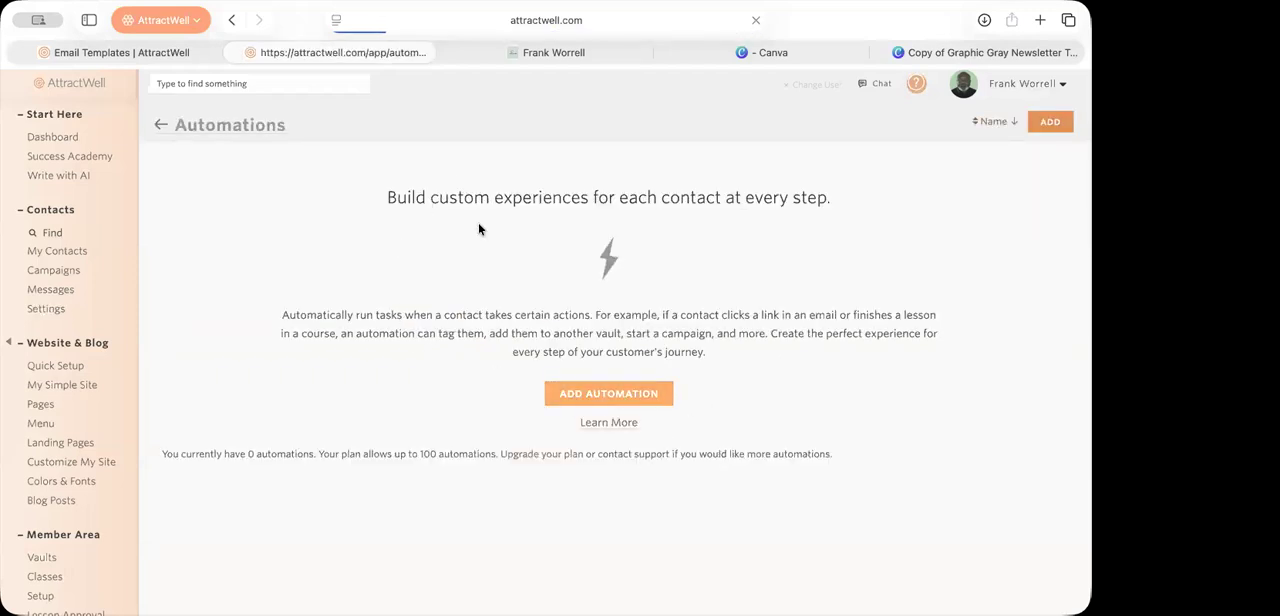
{"action": "left_click", "coordinate": [1022, 238]}
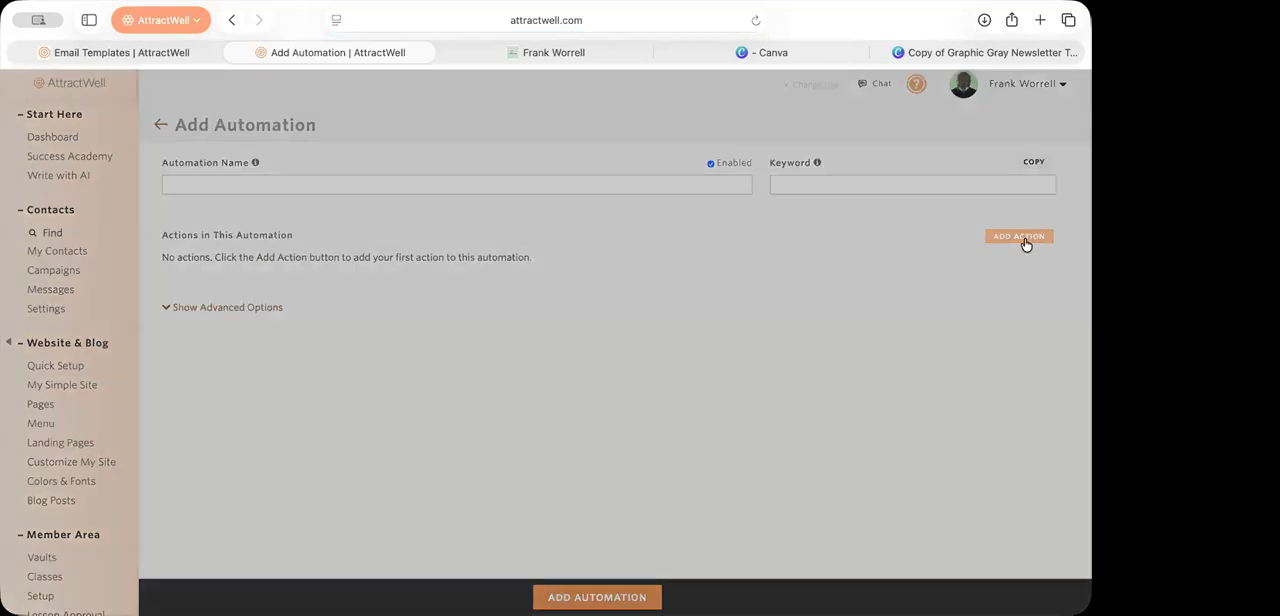
{"action": "left_click", "coordinate": [423, 280]}
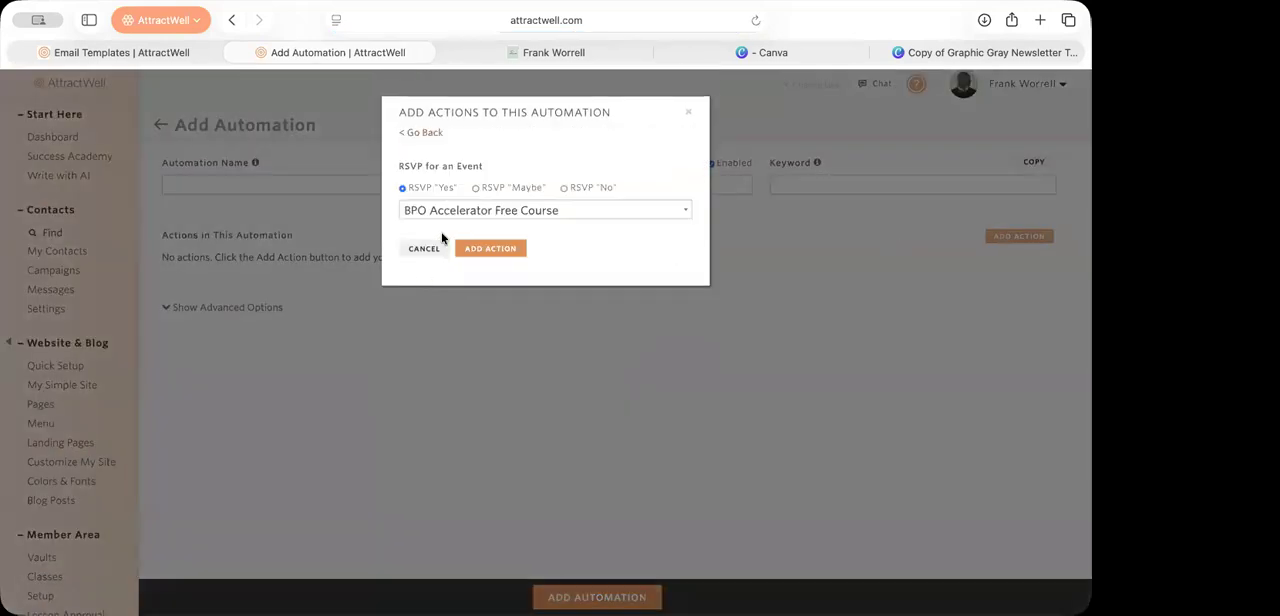
{"action": "left_click", "coordinate": [482, 249]}
Step: Show the automation's advanced options and set its link-click destination to Website Custom Page, viewing the available pages without picking one
{"action": "left_click", "coordinate": [268, 322]}
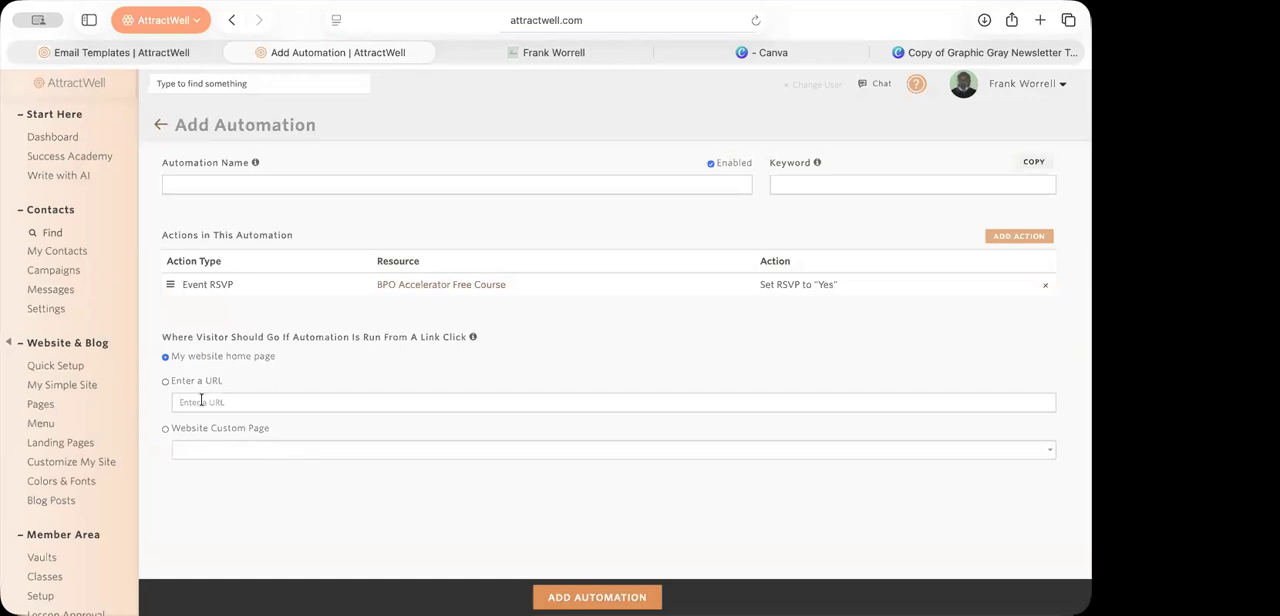
{"action": "left_click", "coordinate": [165, 381]}
{"action": "left_click", "coordinate": [166, 428]}
{"action": "left_click", "coordinate": [200, 448]}
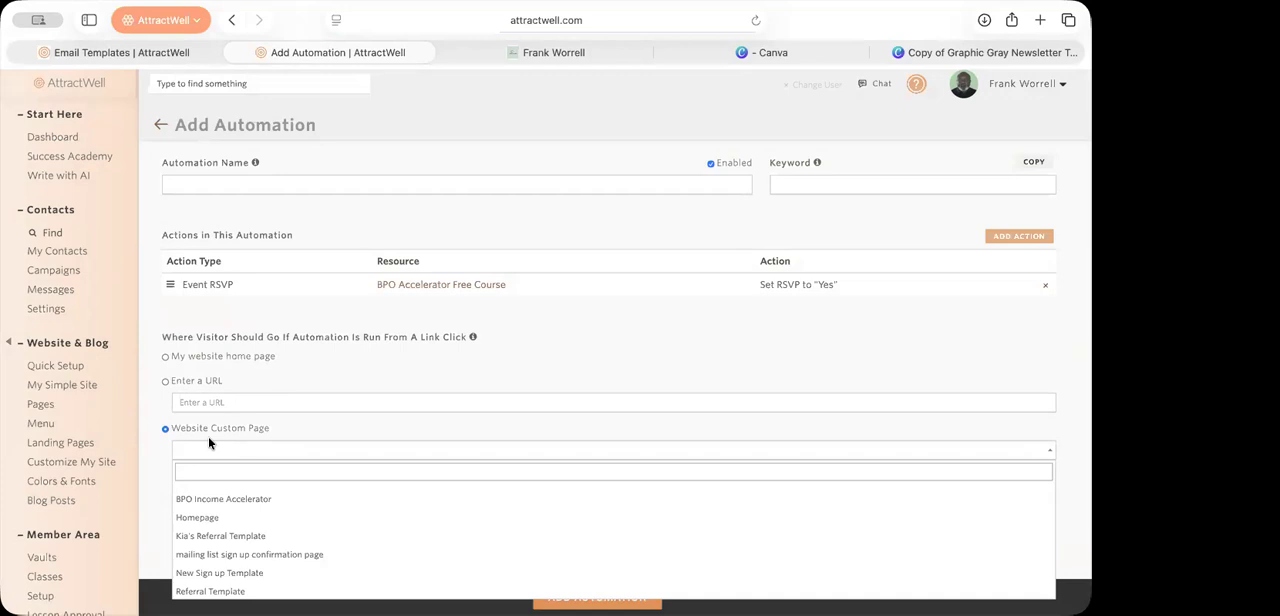
{"action": "left_click", "coordinate": [386, 362]}
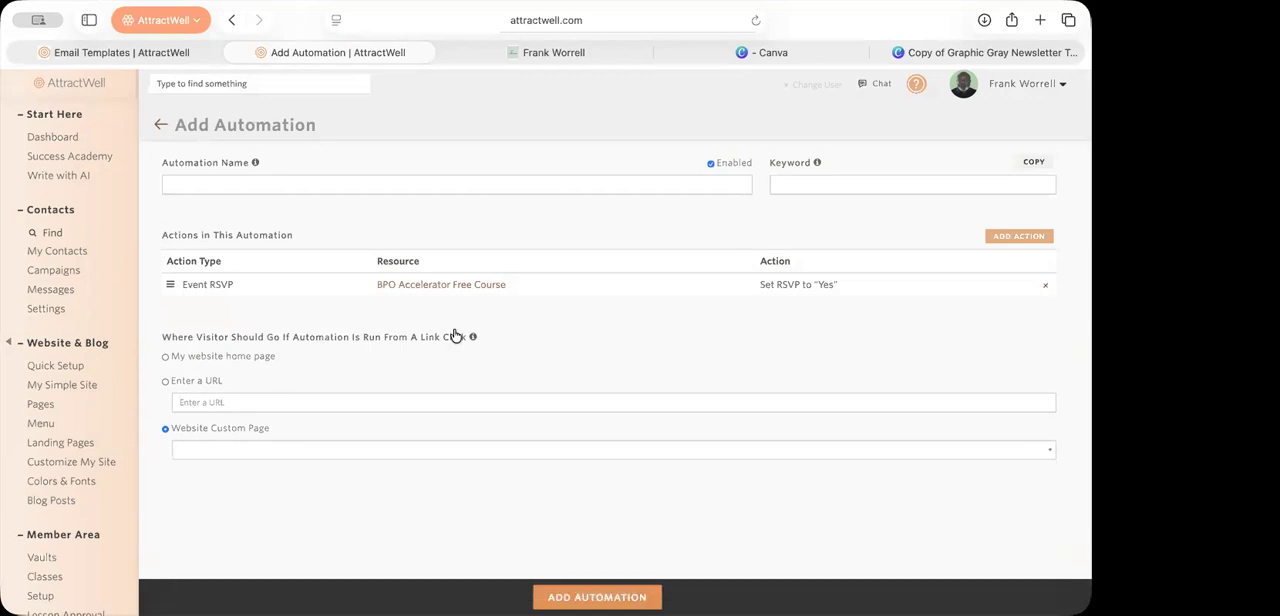